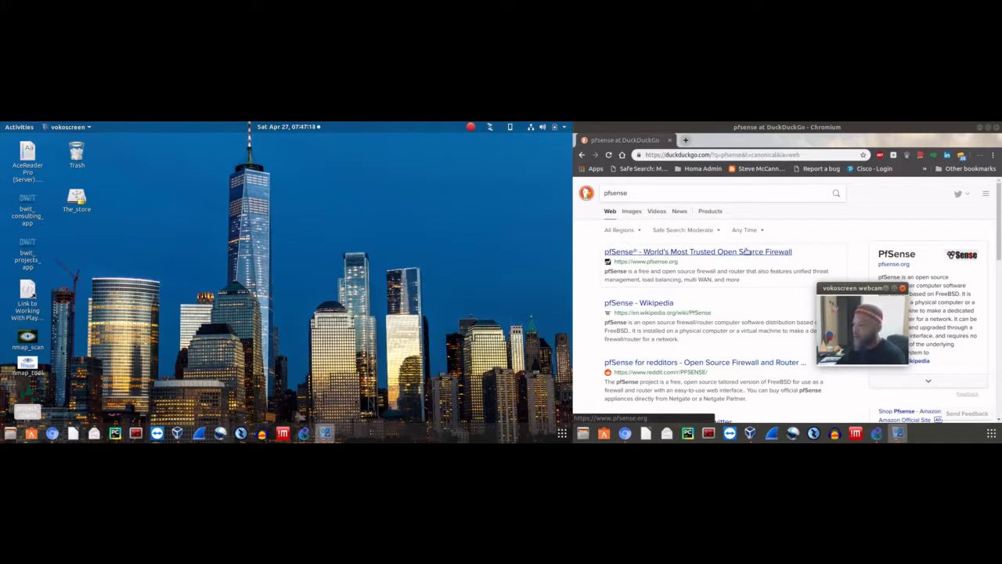
Open the official pfSense.org website from the search results
{"action": "left_click_drag", "start_coordinate": [845, 288], "coordinate": [779, 268]}
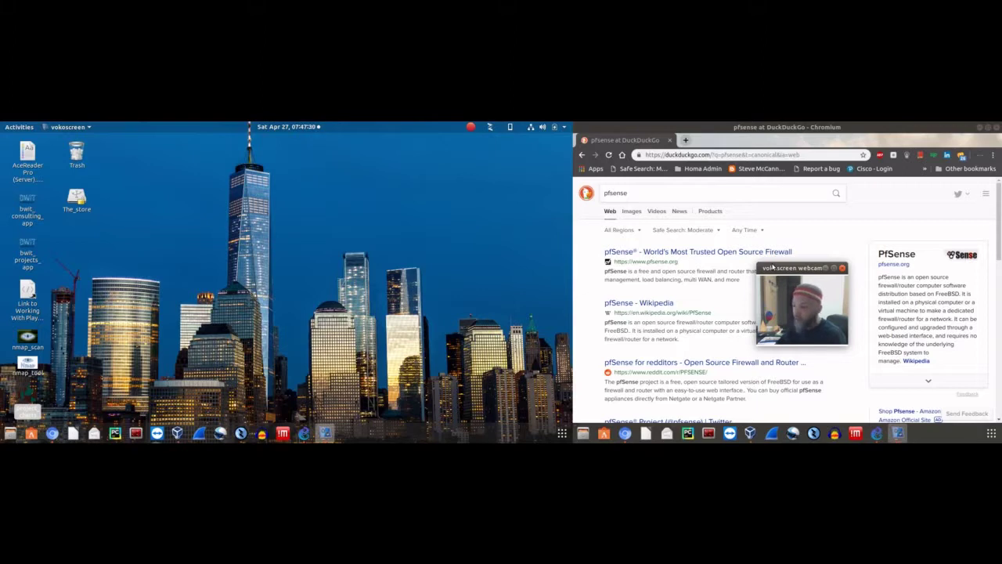
{"action": "mouse_move", "coordinate": [783, 281]}
{"action": "left_mouse_down"}
{"action": "mouse_move", "coordinate": [802, 289]}
{"action": "mouse_move", "coordinate": [791, 293]}
{"action": "left_mouse_up"}
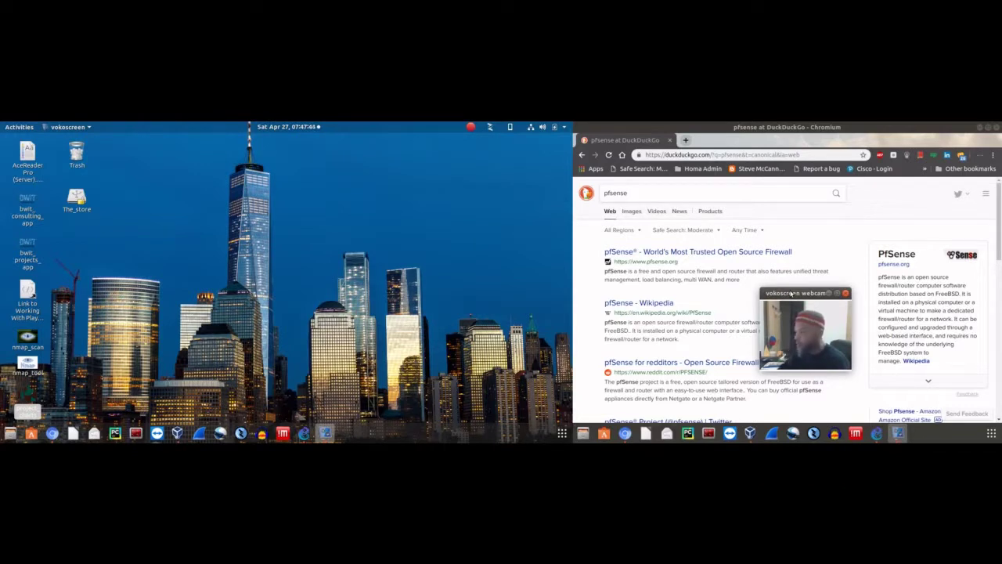
{"action": "left_click_drag", "start_coordinate": [766, 296], "coordinate": [784, 242]}
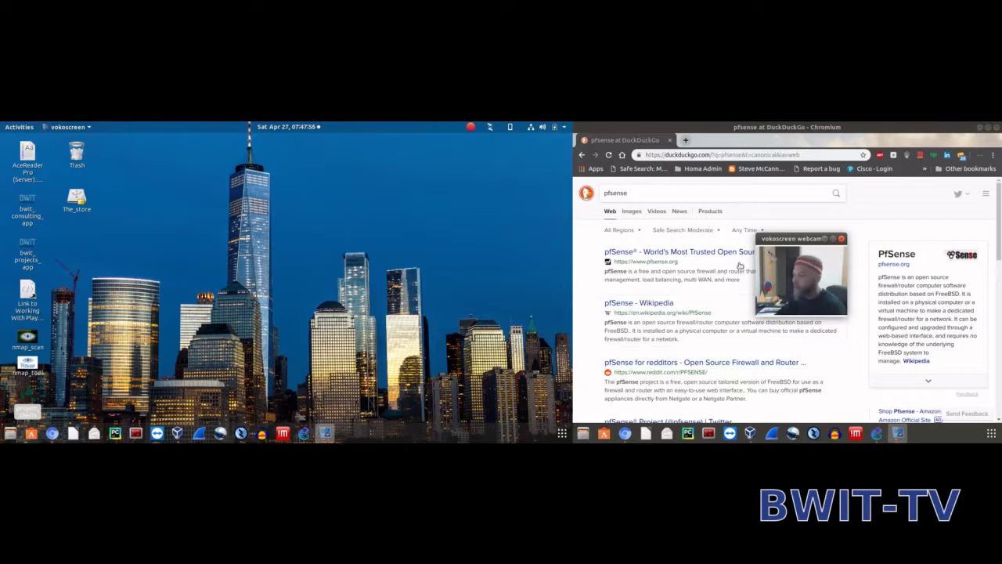
{"action": "left_click_drag", "start_coordinate": [781, 240], "coordinate": [787, 266]}
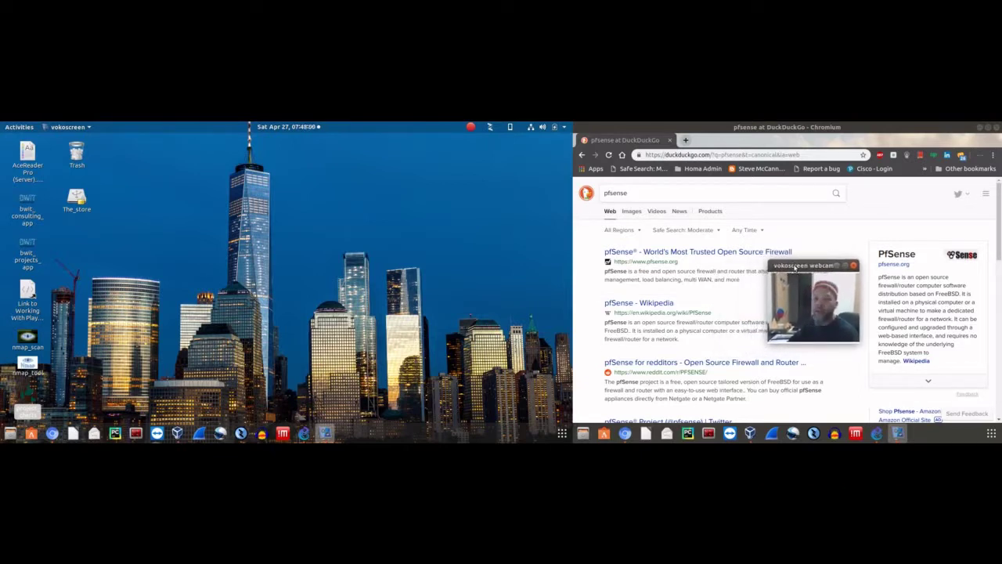
{"action": "left_click_drag", "start_coordinate": [820, 267], "coordinate": [812, 272]}
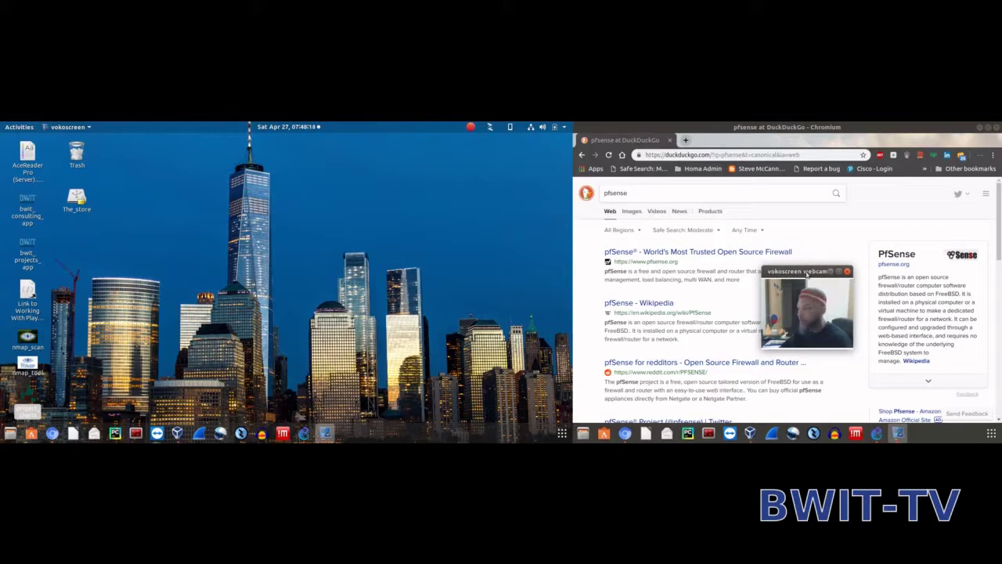
{"action": "mouse_move", "coordinate": [806, 272]}
{"action": "left_mouse_down"}
{"action": "mouse_move", "coordinate": [825, 267]}
{"action": "mouse_move", "coordinate": [812, 269]}
{"action": "left_mouse_up"}
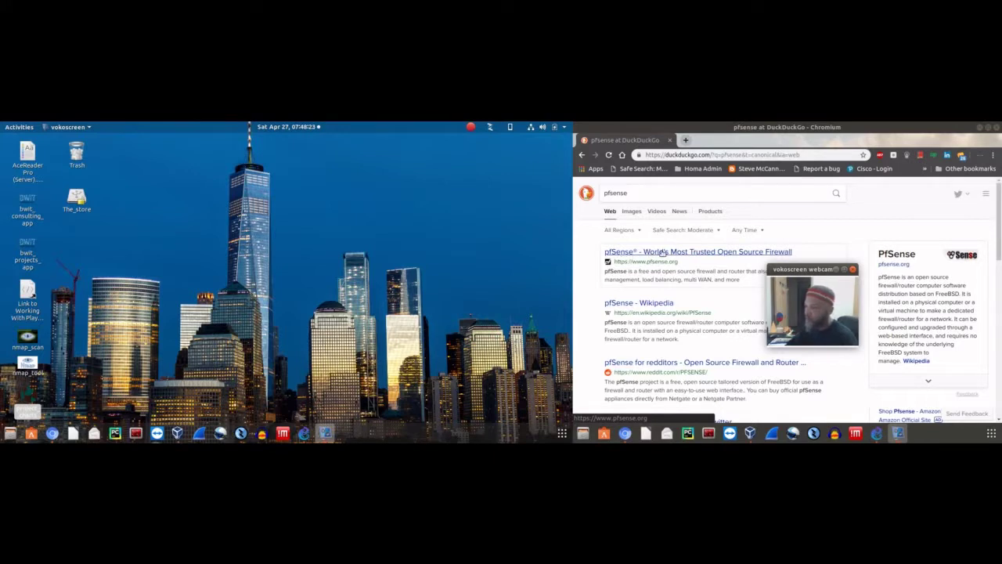
{"action": "left_click", "coordinate": [646, 252]}
{"action": "left_click_drag", "start_coordinate": [777, 275], "coordinate": [715, 265]}
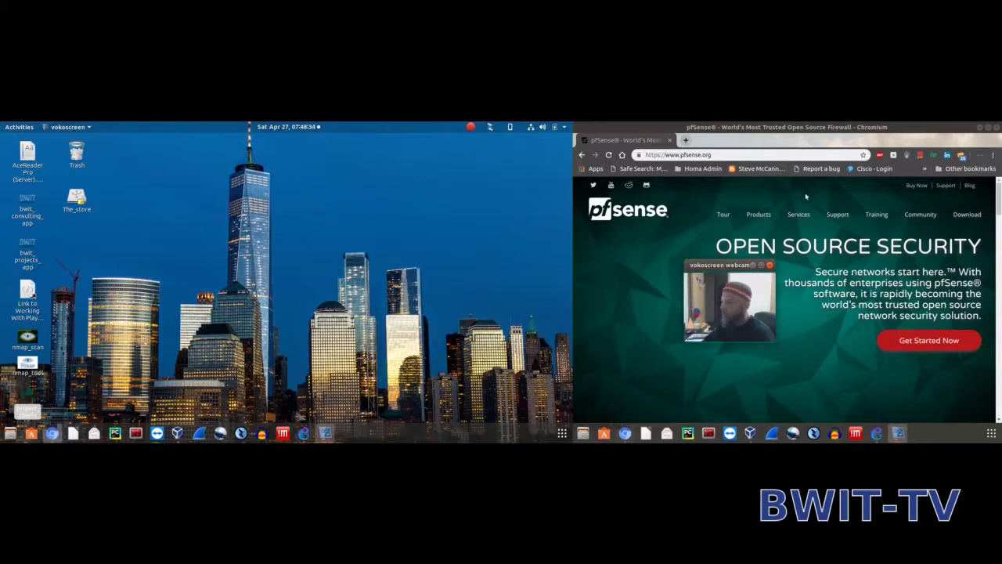
Go to the pfSense 2.4.4-p1 download page and look it over
{"action": "left_click", "coordinate": [968, 219]}
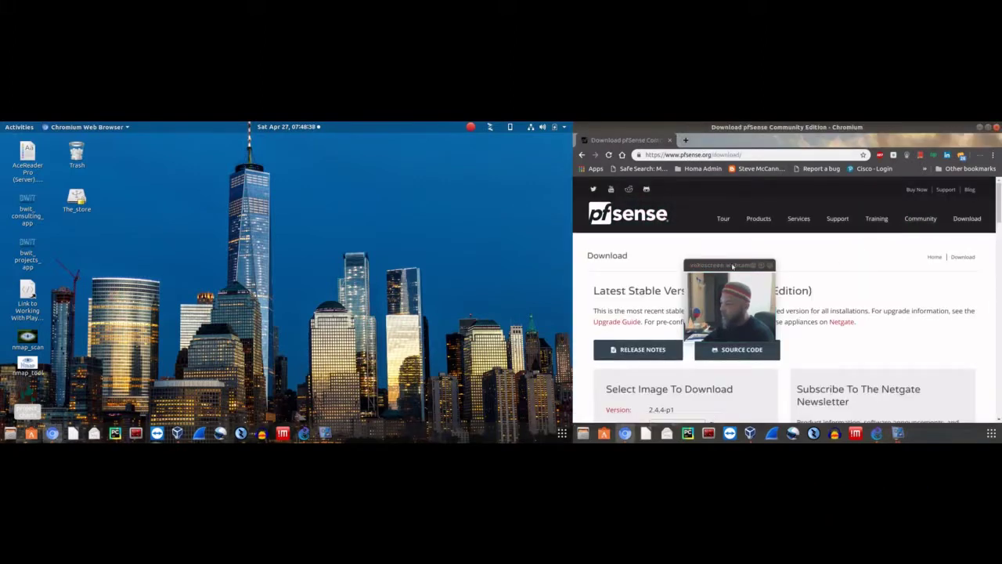
{"action": "left_click_drag", "start_coordinate": [733, 264], "coordinate": [813, 231]}
{"action": "scroll", "coordinate": [739, 318], "scroll_direction": "down", "scroll_amount": 3}
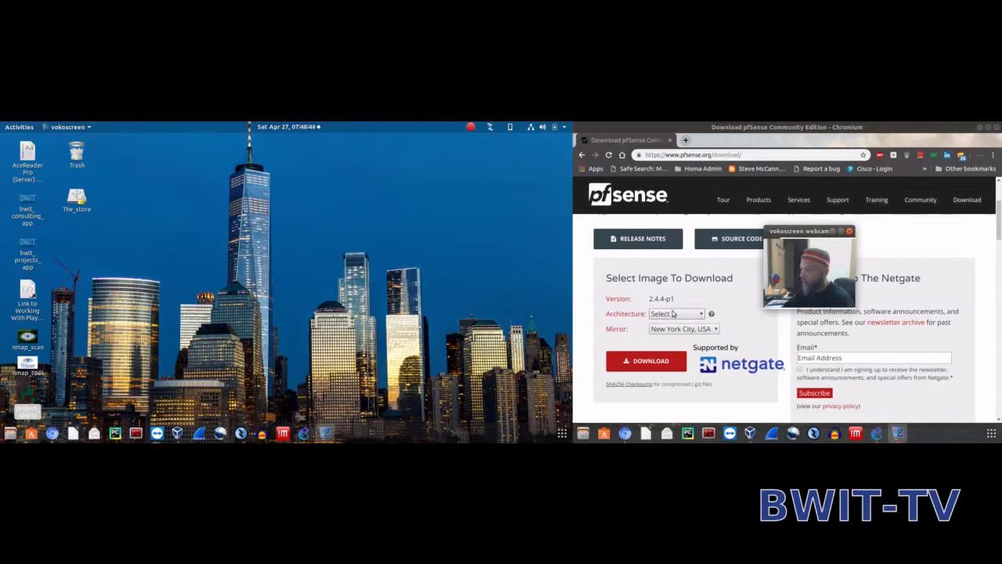
{"action": "scroll", "coordinate": [681, 280], "scroll_direction": "up", "scroll_amount": 1}
{"action": "scroll", "coordinate": [687, 285], "scroll_direction": "down", "scroll_amount": 1}
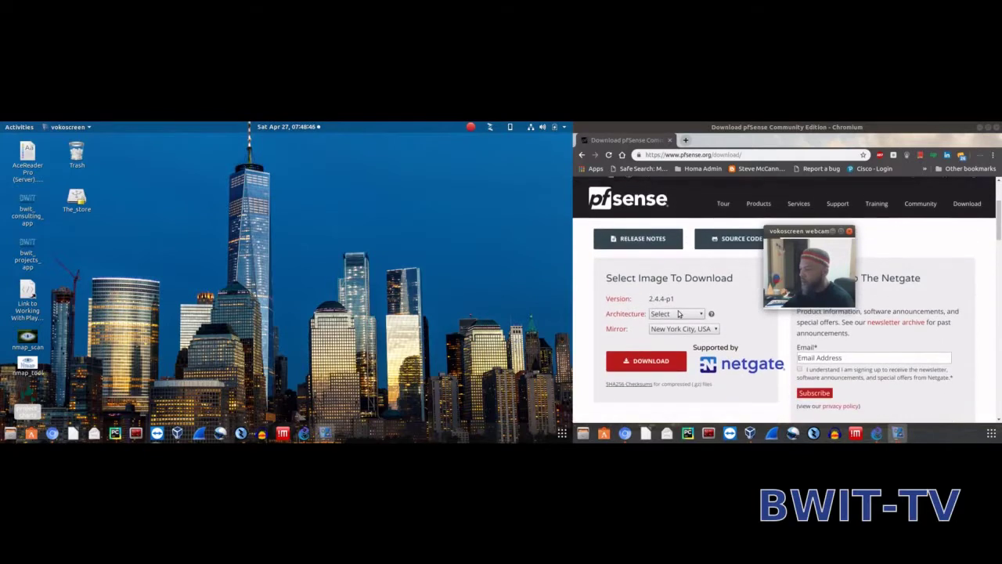
Inspect the Architecture choices and keep New York City, USA as the download mirror
{"action": "left_click", "coordinate": [683, 313]}
{"action": "left_click", "coordinate": [690, 320]}
{"action": "left_click", "coordinate": [687, 315]}
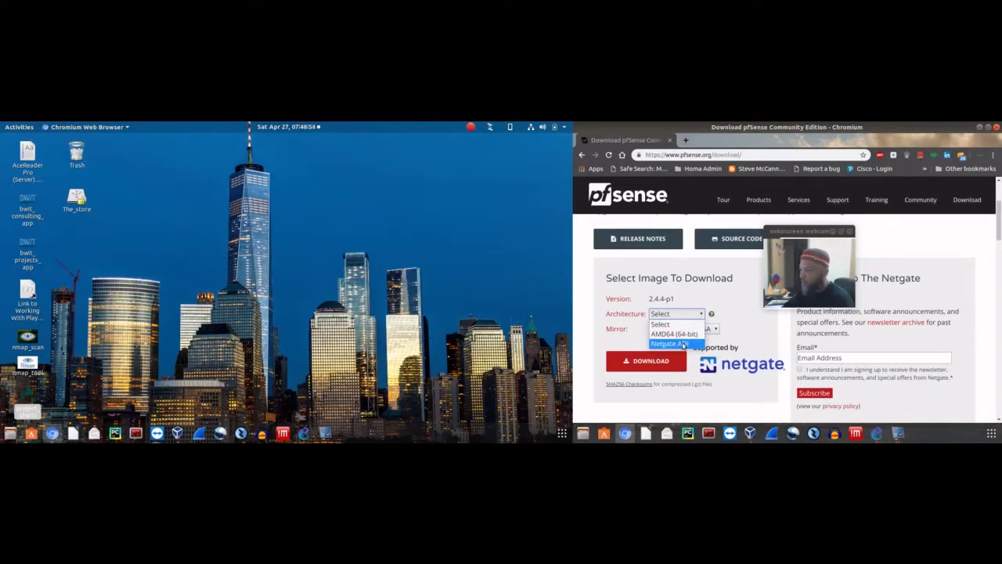
{"action": "left_click", "coordinate": [787, 340]}
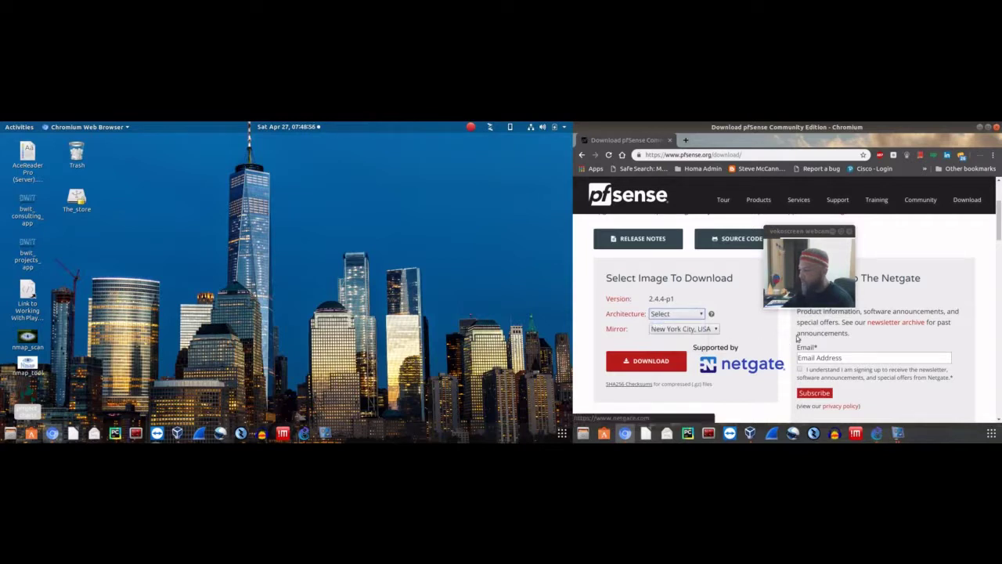
{"action": "left_click", "coordinate": [698, 327]}
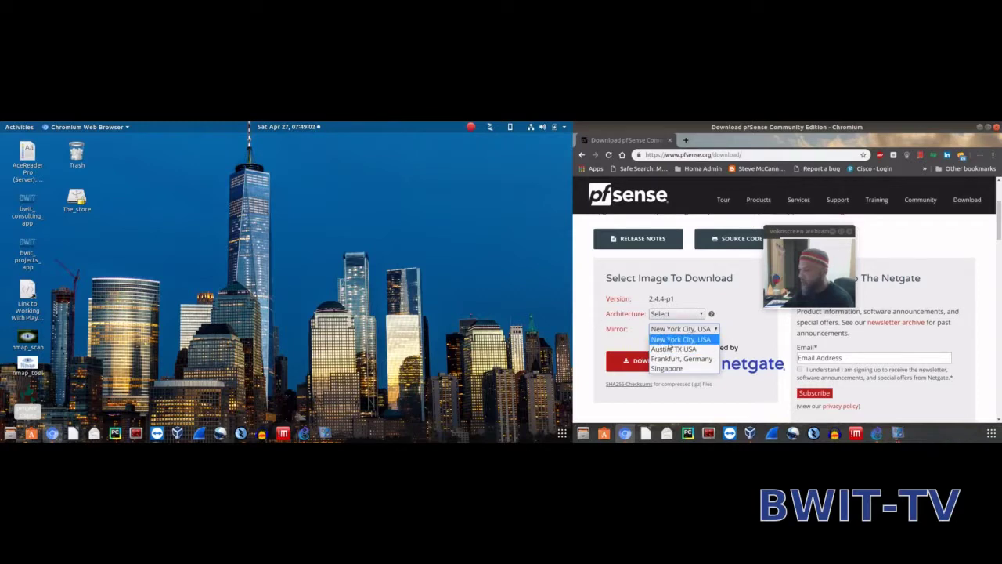
{"action": "left_click", "coordinate": [591, 313]}
Close the Chromium browser window to reveal the desktop
{"action": "scroll", "coordinate": [618, 321], "scroll_direction": "down", "scroll_amount": 2}
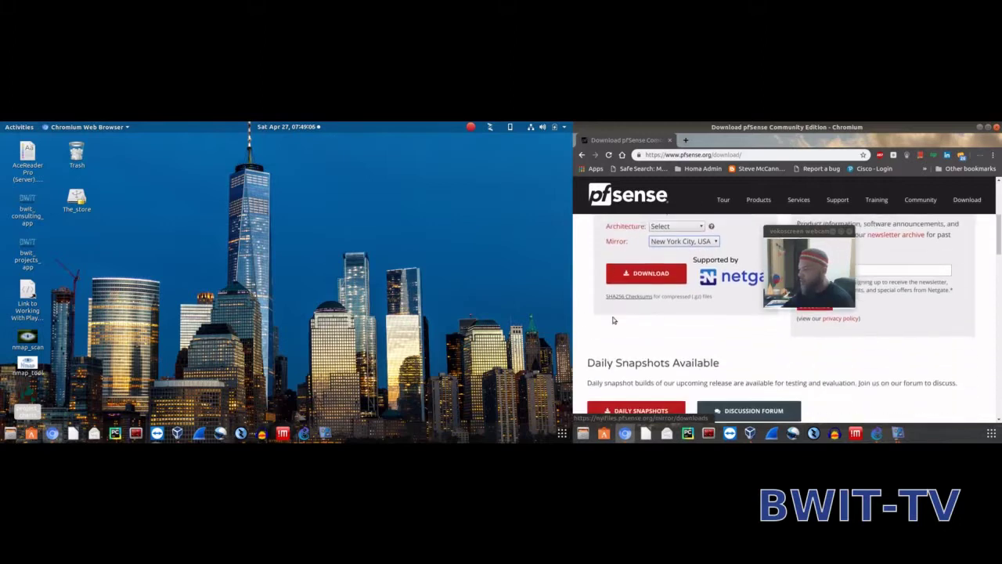
{"action": "scroll", "coordinate": [834, 321], "scroll_direction": "up", "scroll_amount": 5}
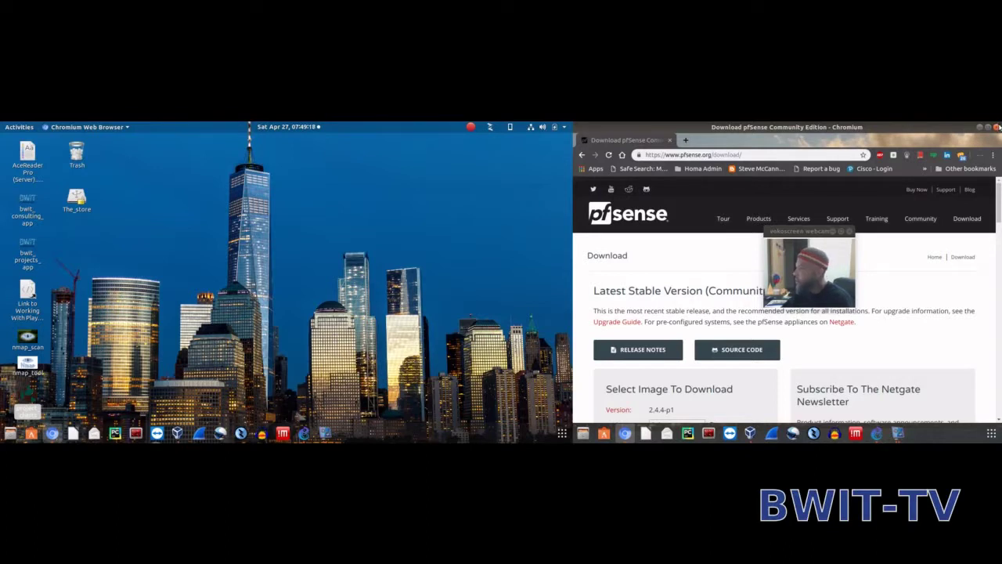
{"action": "left_click", "coordinate": [998, 127]}
{"action": "left_click_drag", "start_coordinate": [809, 232], "coordinate": [963, 123]}
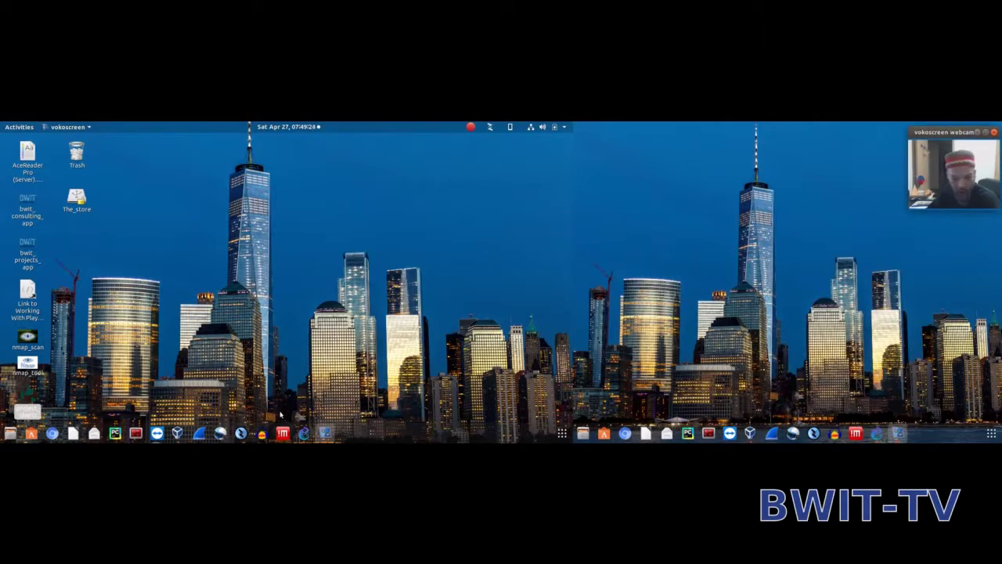
Bring the GNS3 Firewall_Lab project forward and select the ISP cloud
{"action": "left_click", "coordinate": [304, 433]}
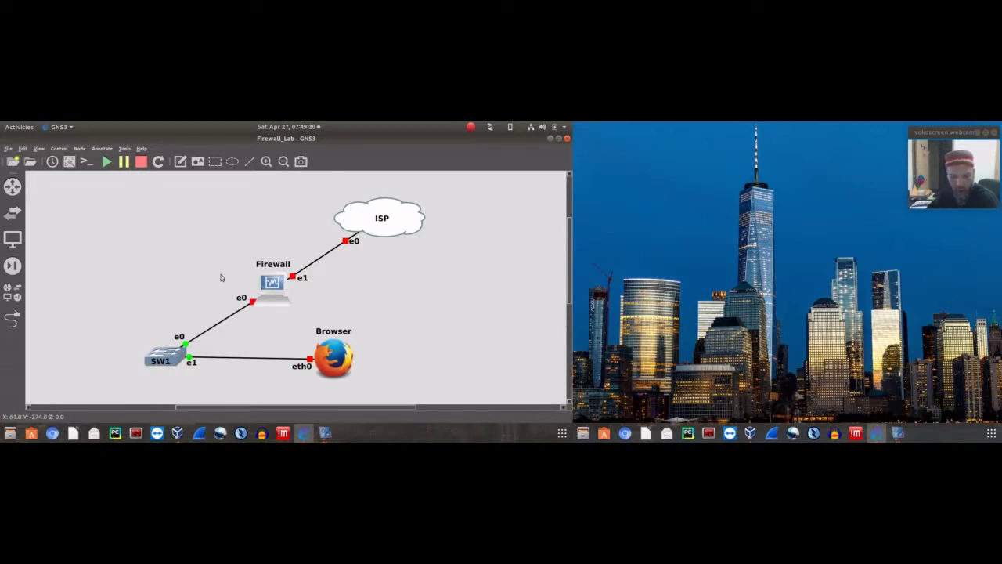
{"action": "left_click_drag", "start_coordinate": [316, 183], "coordinate": [465, 269]}
{"action": "left_click", "coordinate": [464, 233]}
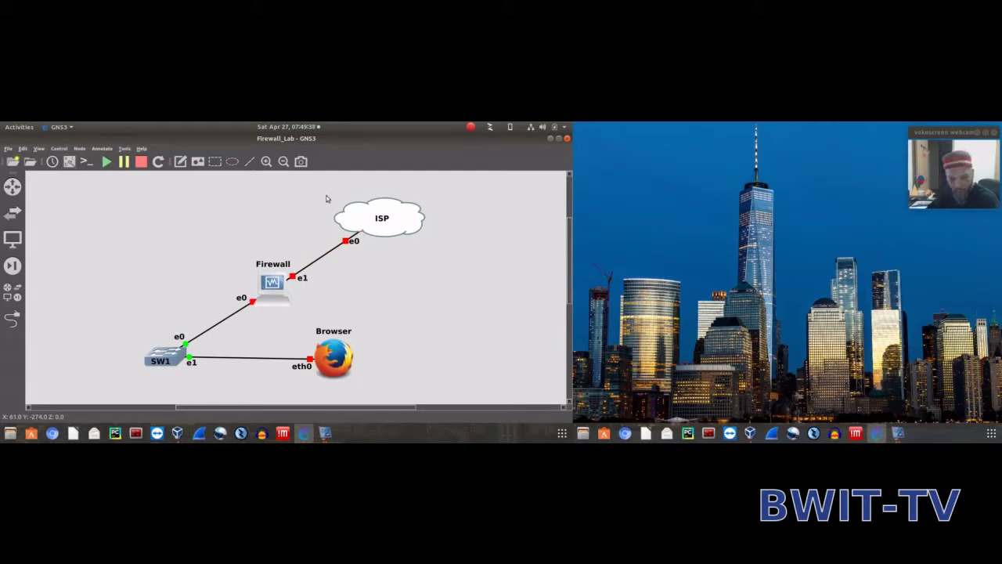
{"action": "left_click_drag", "start_coordinate": [373, 184], "coordinate": [467, 266]}
{"action": "left_click", "coordinate": [431, 241]}
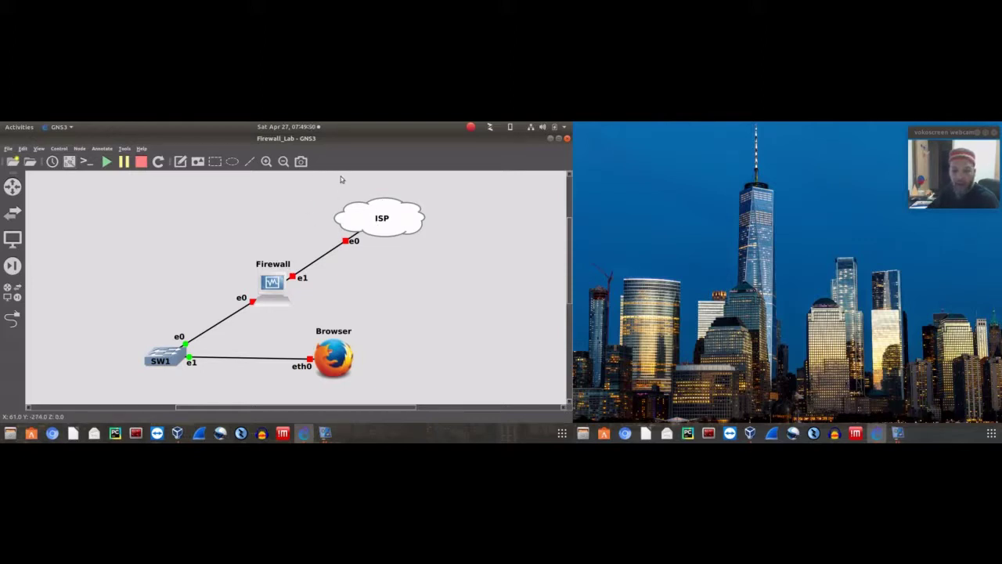
{"action": "left_click_drag", "start_coordinate": [324, 180], "coordinate": [465, 260]}
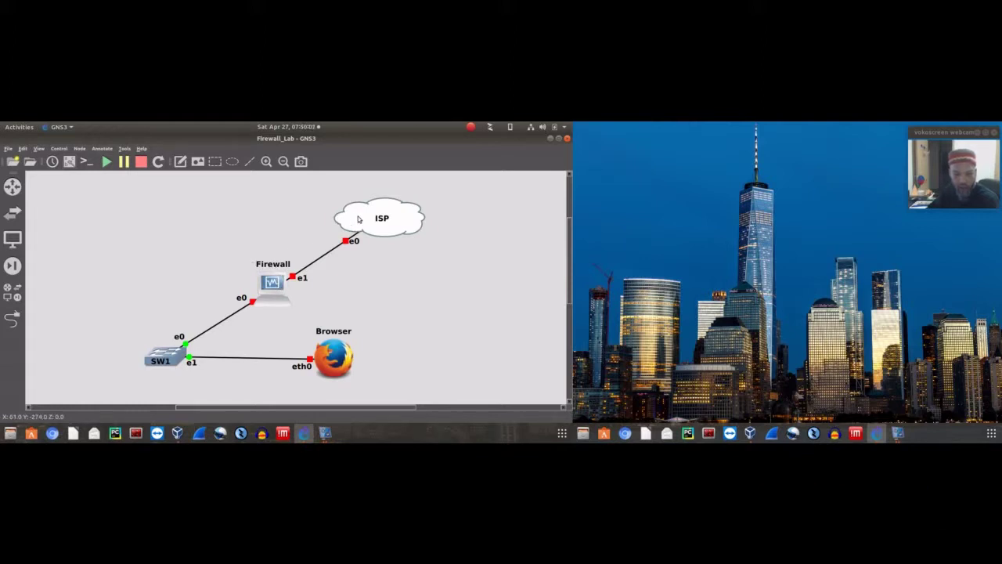
Move Firewall up, draw and delete a test line, then return Firewall between SW1 and ISP
{"action": "left_click_drag", "start_coordinate": [281, 280], "coordinate": [208, 207]}
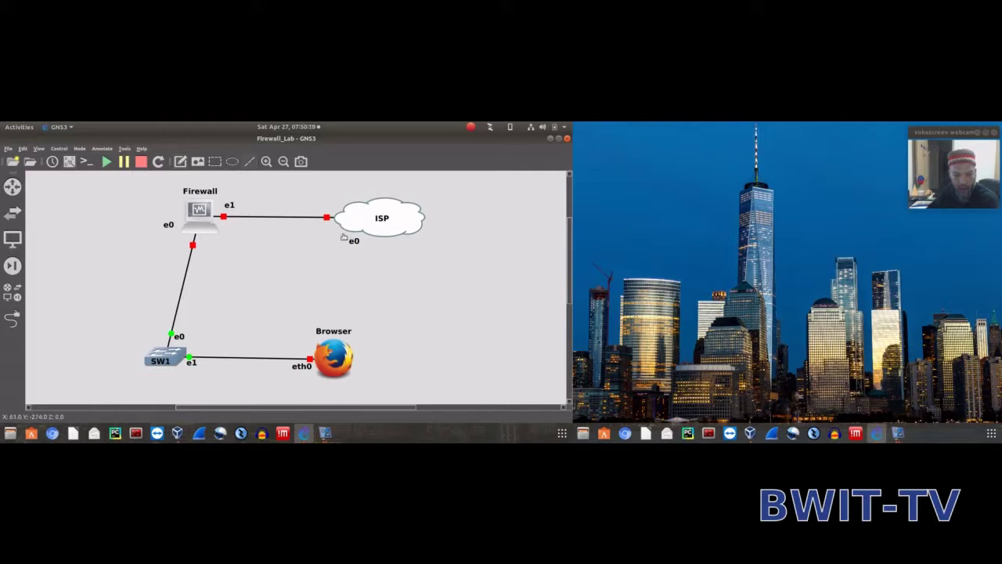
{"action": "left_click", "coordinate": [304, 260]}
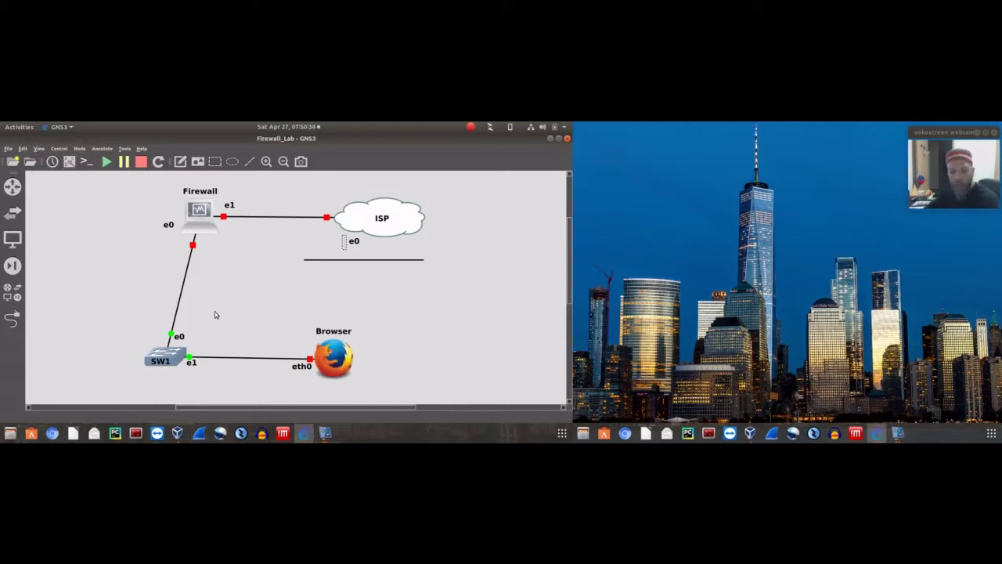
{"action": "left_click", "coordinate": [404, 264]}
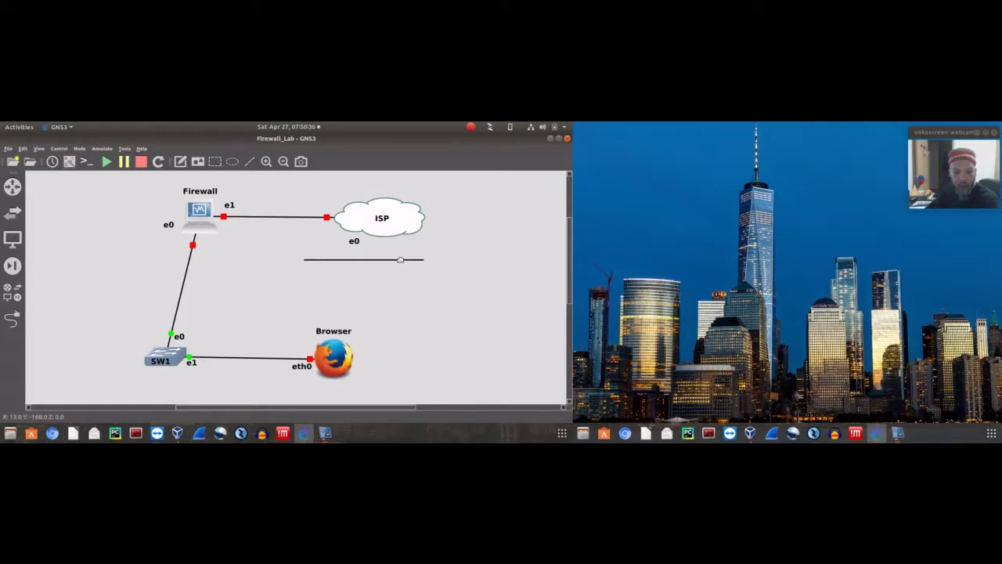
{"action": "left_click_drag", "start_coordinate": [401, 260], "coordinate": [416, 283]}
{"action": "key", "text": "Delete"}
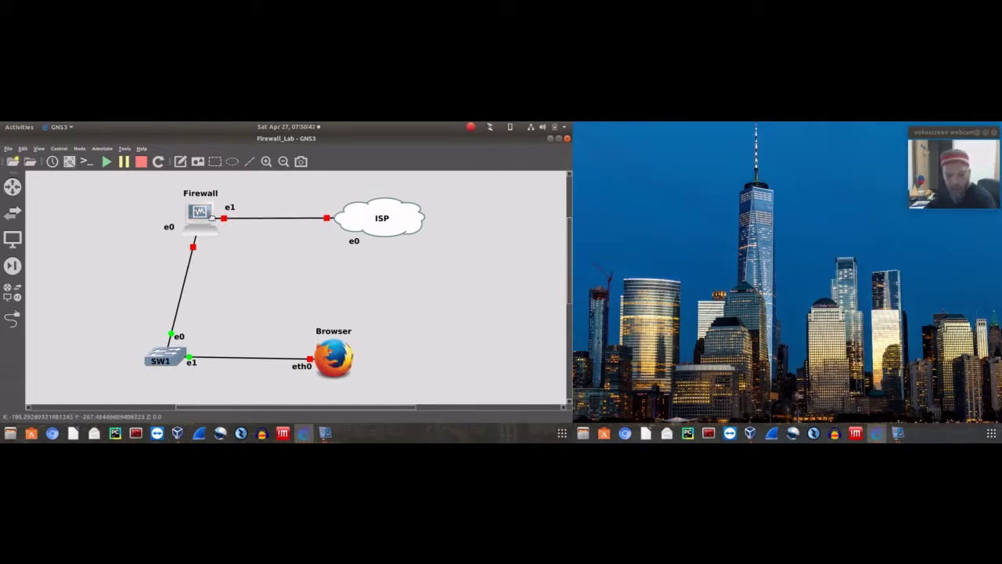
{"action": "left_click_drag", "start_coordinate": [209, 213], "coordinate": [271, 287]}
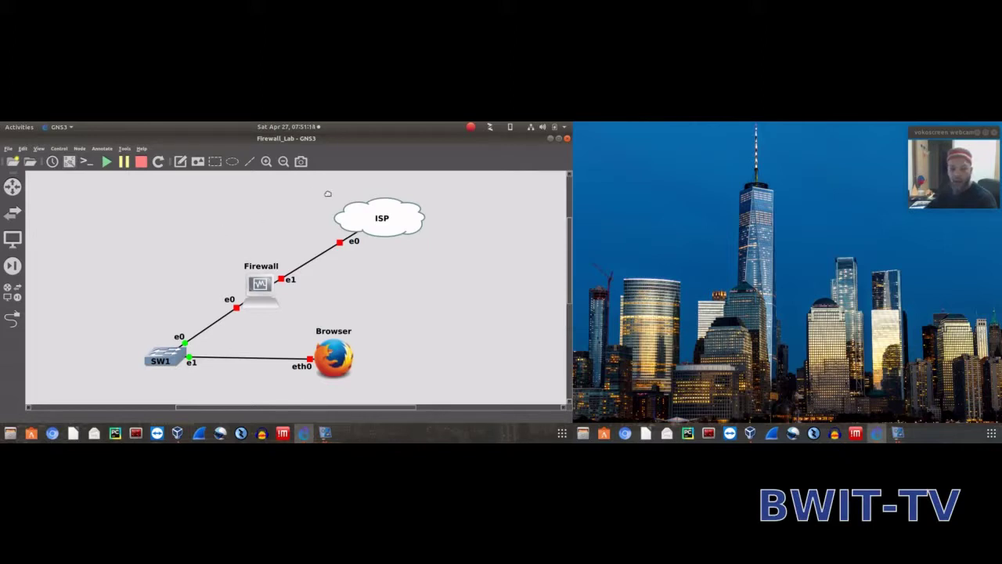
Select and deselect the ISP cloud and the Firewall node on the canvas
{"action": "left_click_drag", "start_coordinate": [316, 192], "coordinate": [450, 256]}
{"action": "left_click", "coordinate": [302, 203]}
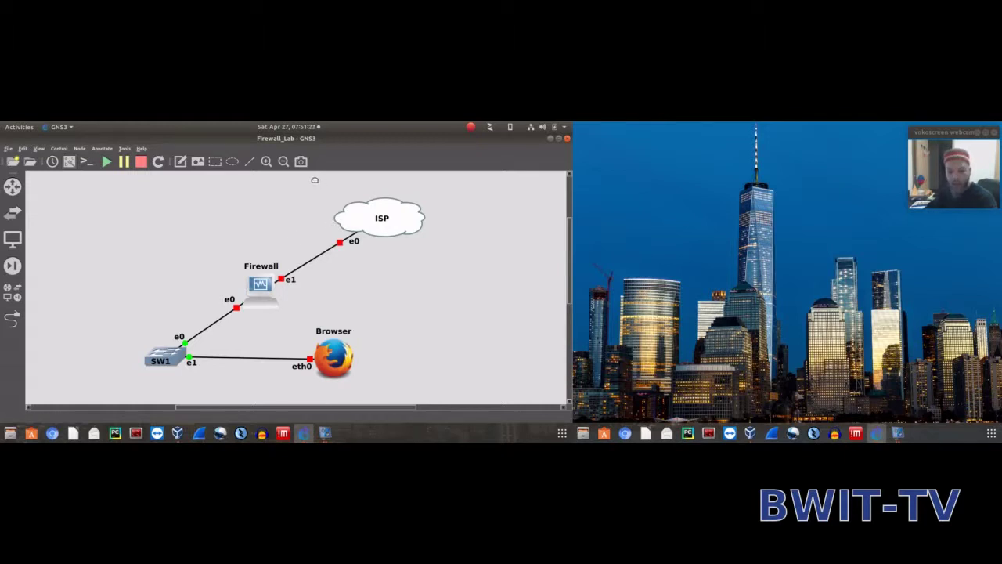
{"action": "left_click_drag", "start_coordinate": [315, 179], "coordinate": [441, 248]}
{"action": "left_click", "coordinate": [301, 189]}
{"action": "left_click_drag", "start_coordinate": [314, 183], "coordinate": [457, 253]}
{"action": "left_click", "coordinate": [456, 253]}
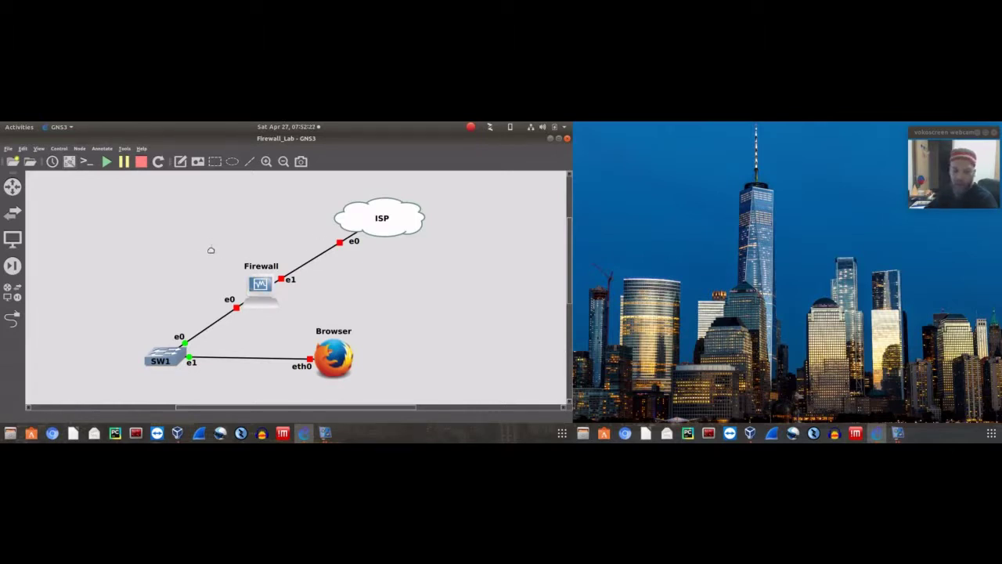
{"action": "left_click_drag", "start_coordinate": [211, 243], "coordinate": [320, 321]}
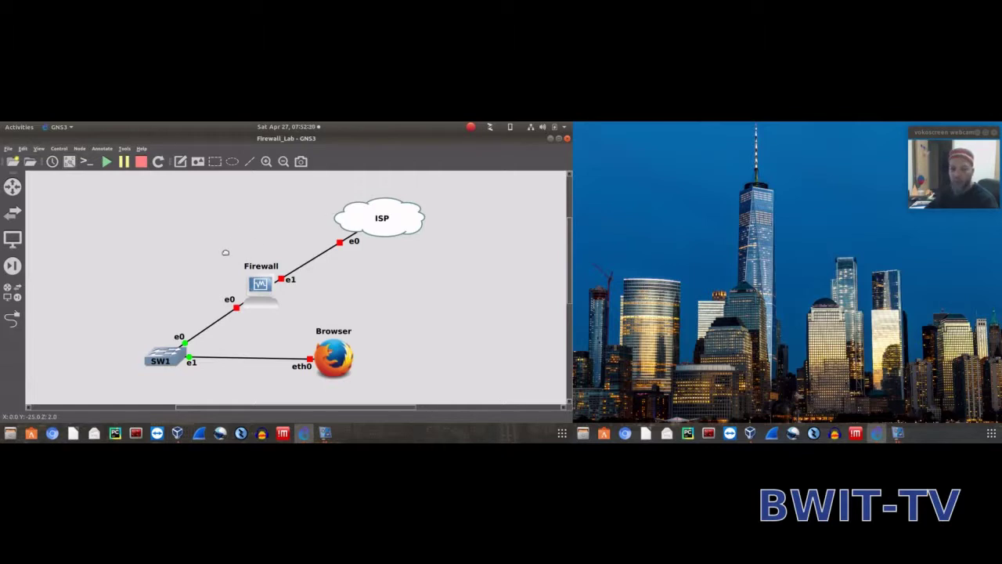
{"action": "left_click_drag", "start_coordinate": [223, 243], "coordinate": [296, 322]}
{"action": "left_click", "coordinate": [234, 219]}
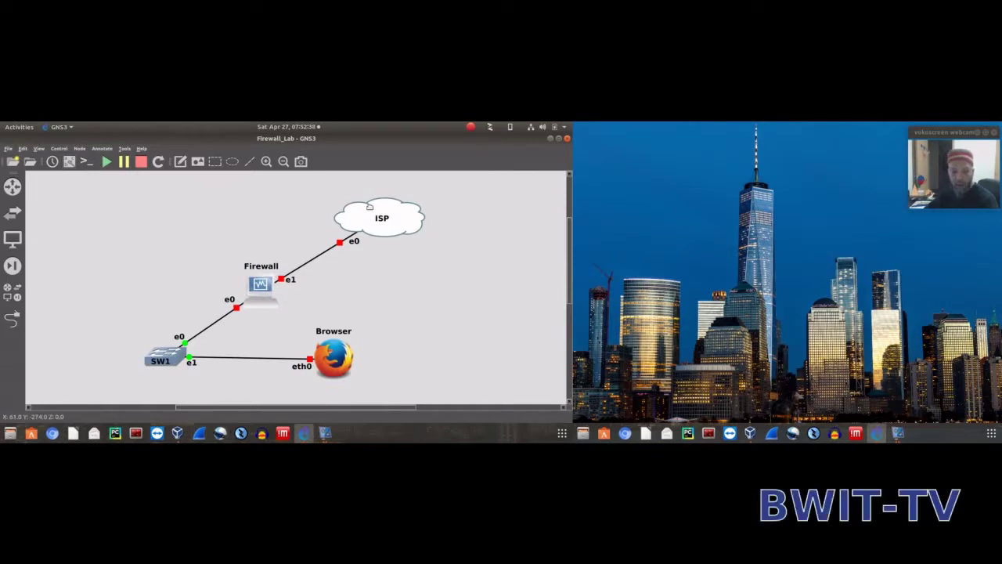
Start the ISP cloud node from its context menu
{"action": "right_click", "coordinate": [370, 215]}
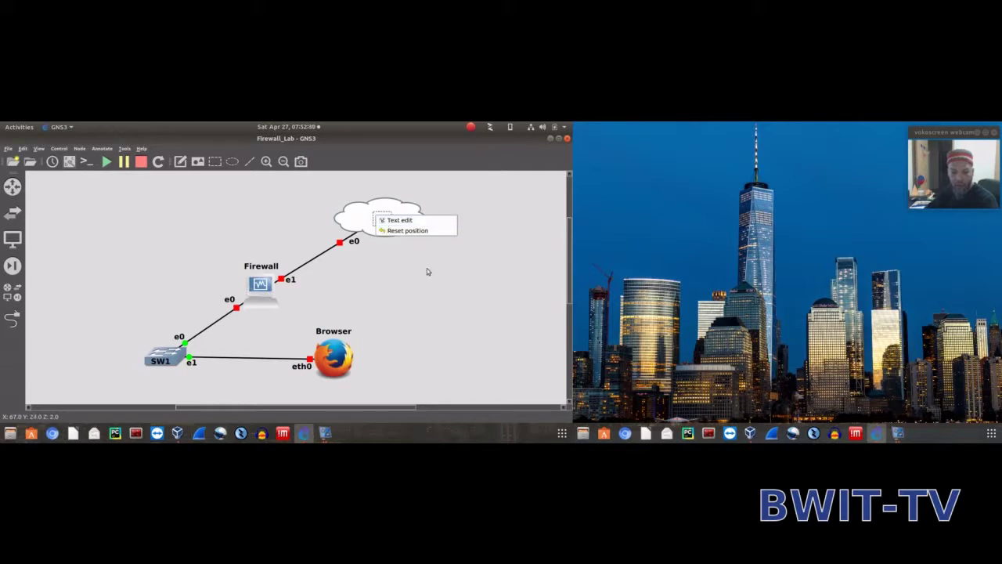
{"action": "left_click", "coordinate": [459, 272]}
{"action": "right_click", "coordinate": [405, 222]}
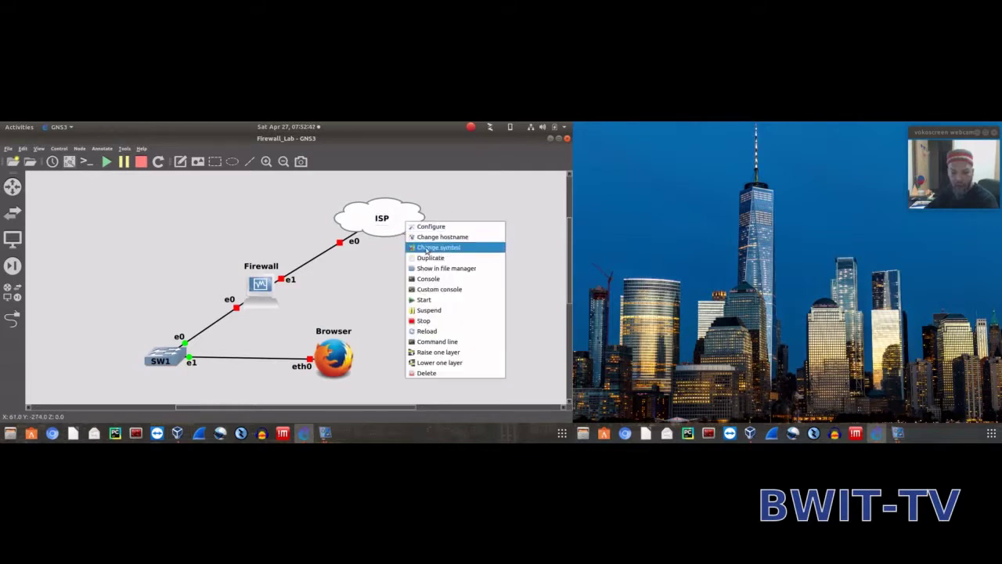
{"action": "left_click", "coordinate": [423, 297]}
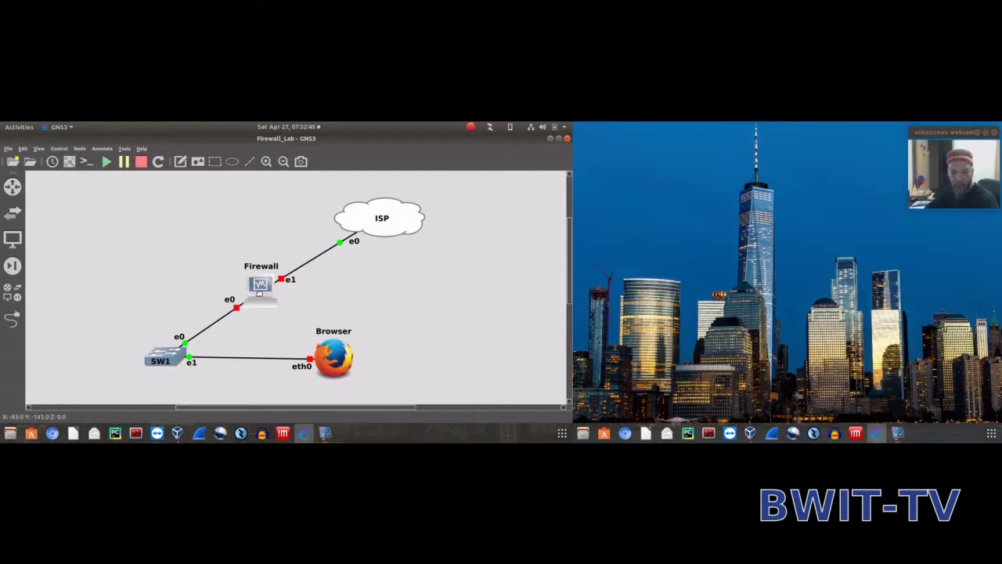
{"action": "right_click", "coordinate": [260, 291]}
{"action": "left_click", "coordinate": [200, 234]}
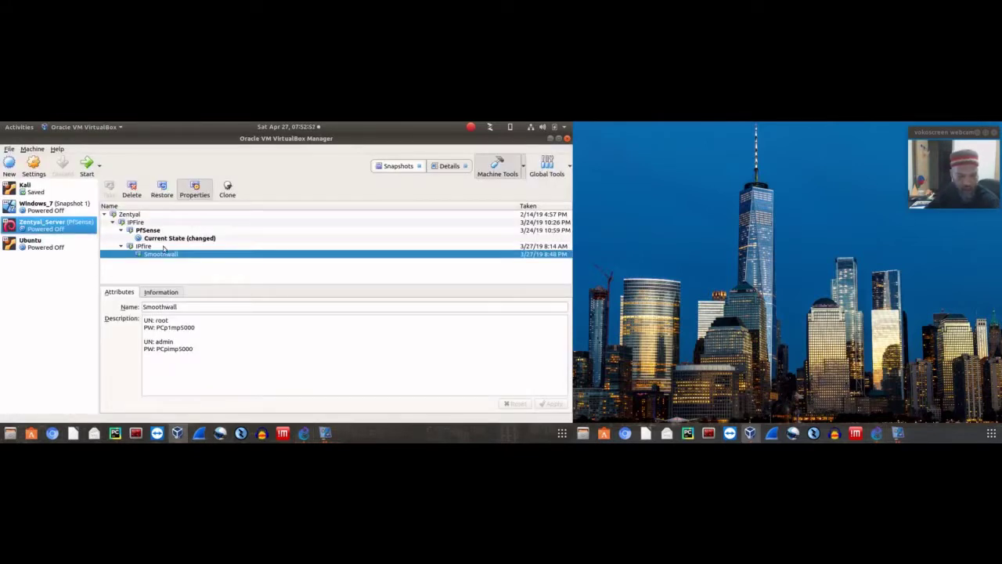
Mount pfSense-CE-2.4.4-RELEASE-p1-amd64.iso in Zentyal_Server's optical drive and save the settings
{"action": "left_click", "coordinate": [153, 238]}
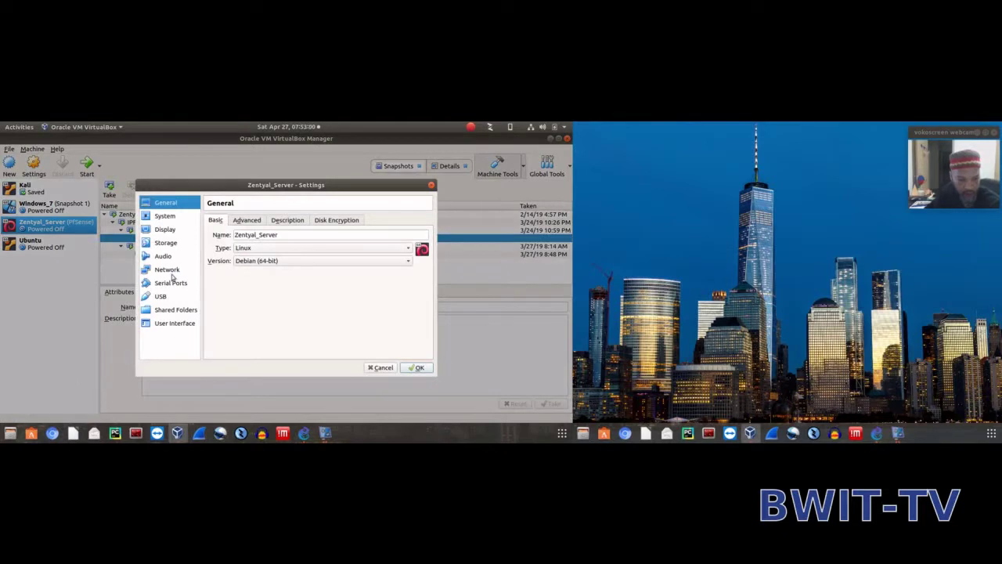
{"action": "left_click", "coordinate": [167, 243]}
{"action": "left_click", "coordinate": [266, 239]}
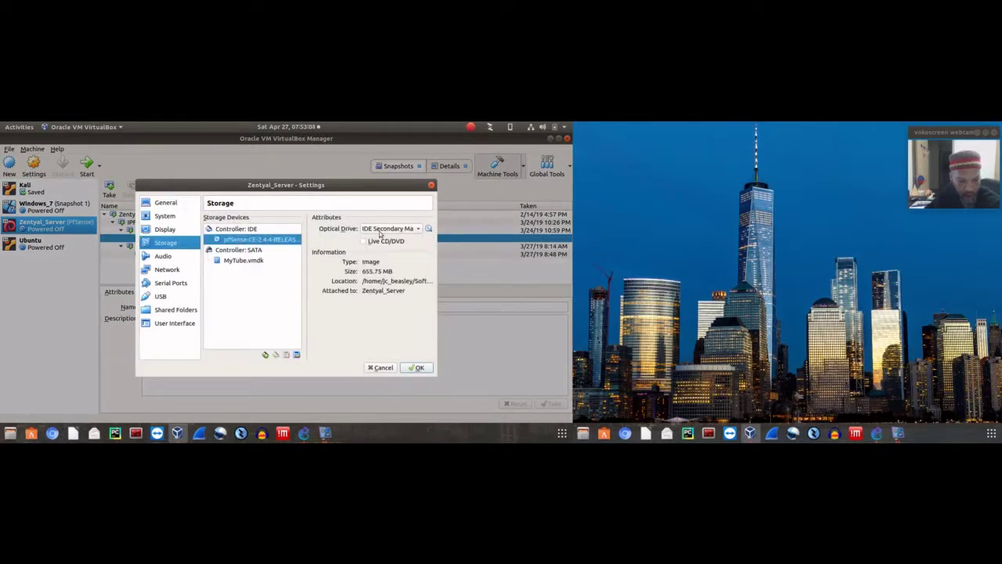
{"action": "left_click", "coordinate": [429, 229]}
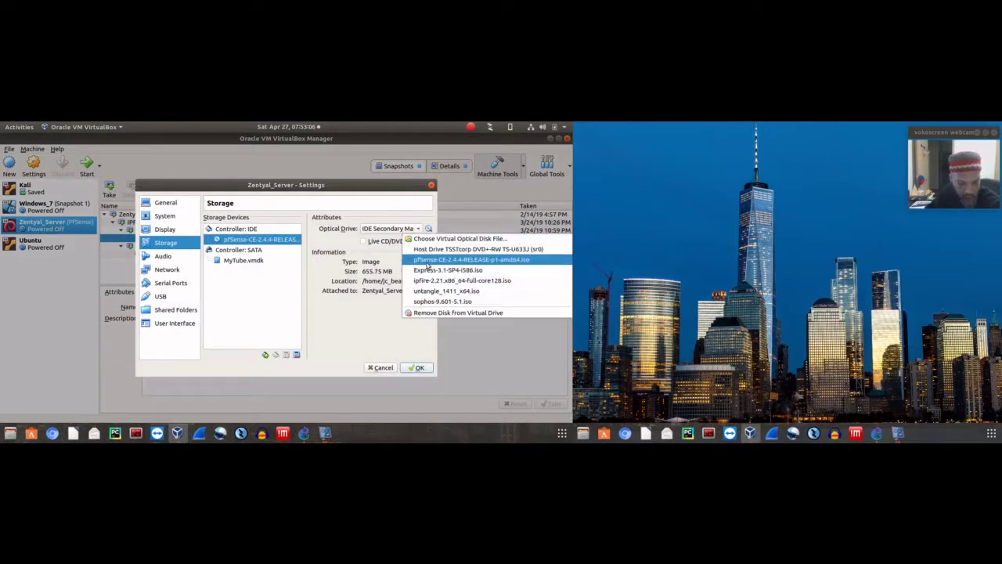
{"action": "left_click", "coordinate": [428, 264]}
{"action": "left_click", "coordinate": [420, 368]}
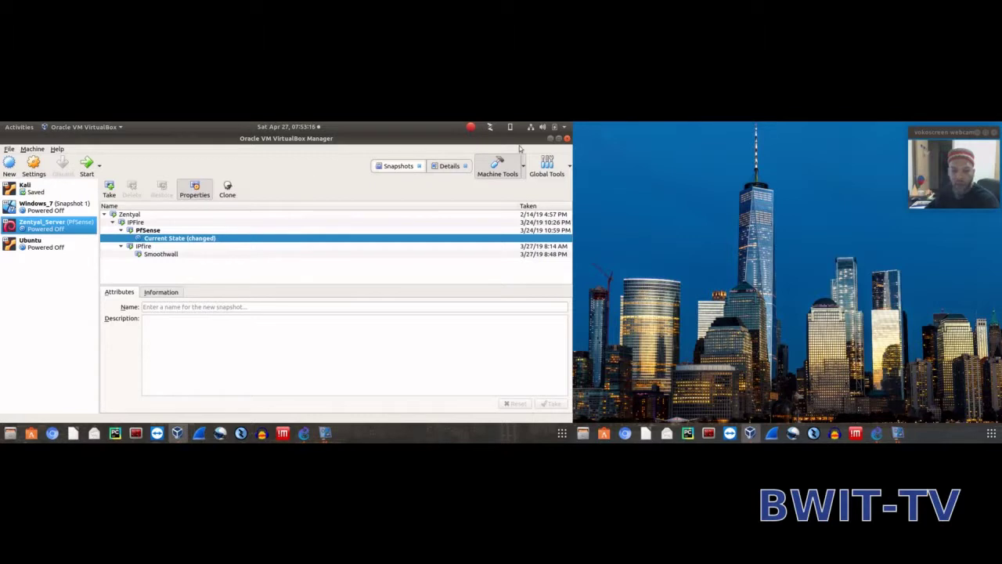
Shrink VirtualBox Manager, bring the GNS3 topology forward, and select the Firewall node
{"action": "left_click_drag", "start_coordinate": [509, 142], "coordinate": [427, 279]}
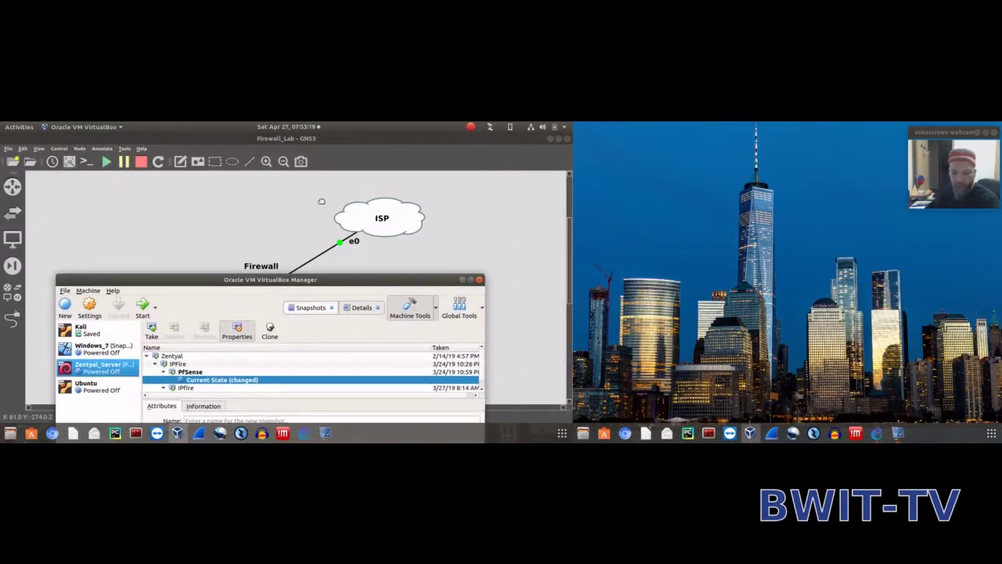
{"action": "left_click", "coordinate": [356, 225]}
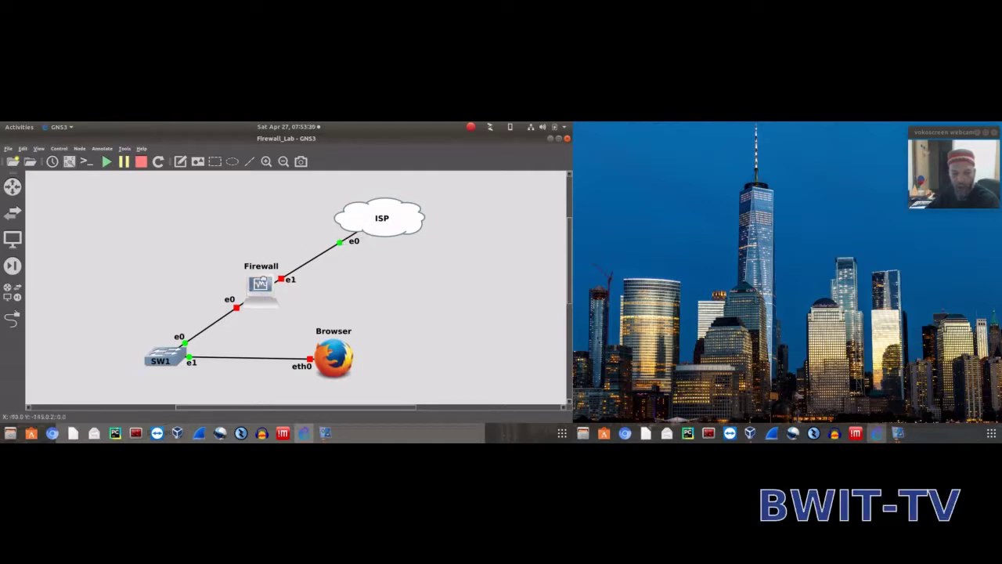
{"action": "left_click_drag", "start_coordinate": [228, 329], "coordinate": [306, 249]}
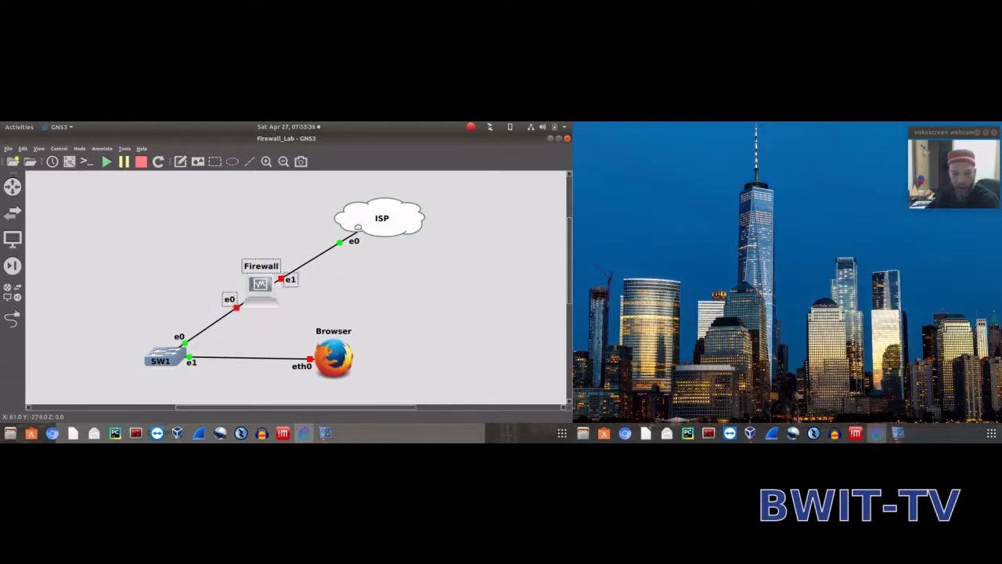
{"action": "mouse_move", "coordinate": [358, 232]}
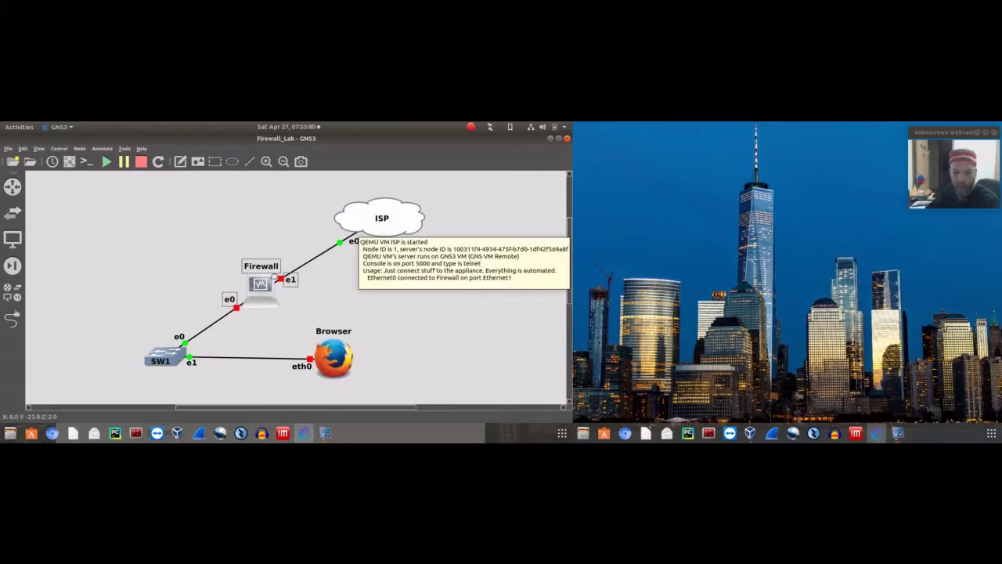
{"action": "mouse_move", "coordinate": [265, 288]}
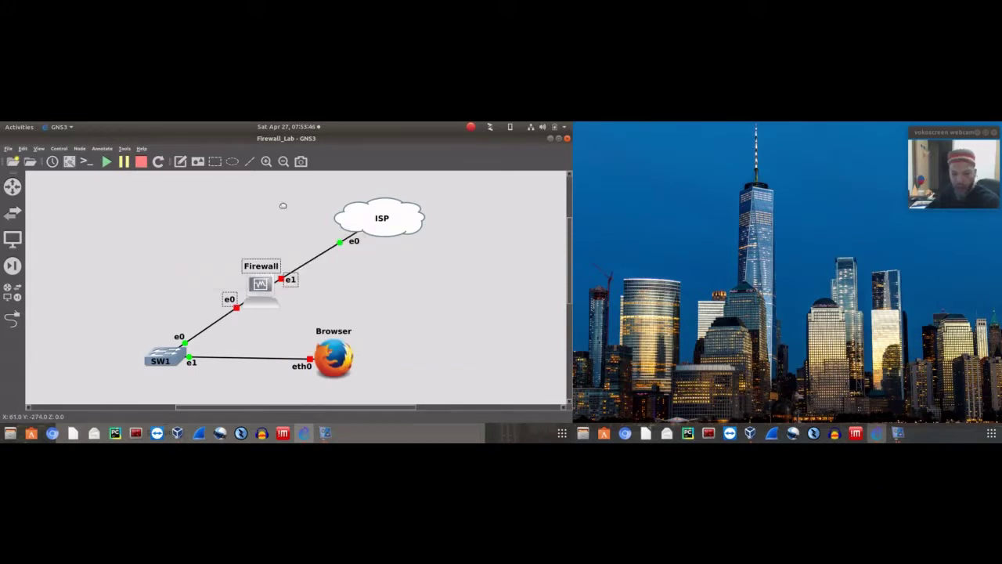
{"action": "mouse_move", "coordinate": [338, 208]}
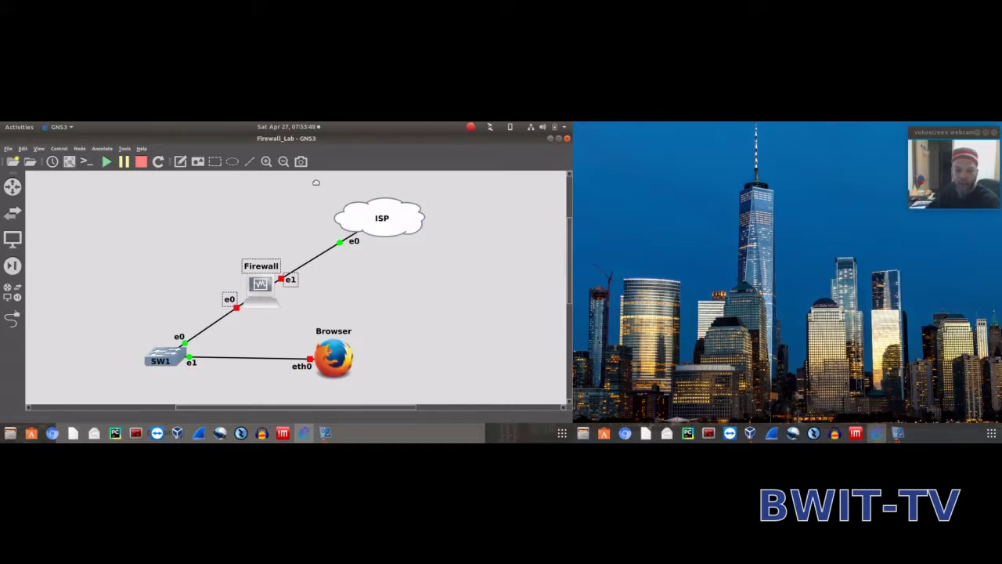
Check the ISP cloud, Firewall-to-ISP link and Firewall e1 port, then deselect everything
{"action": "left_click_drag", "start_coordinate": [316, 182], "coordinate": [472, 256]}
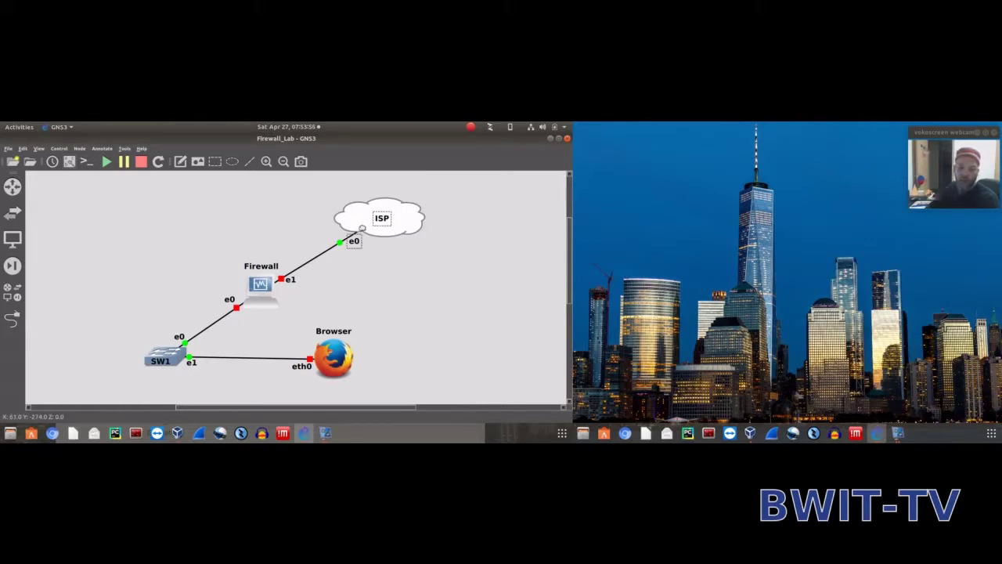
{"action": "left_click", "coordinate": [333, 246]}
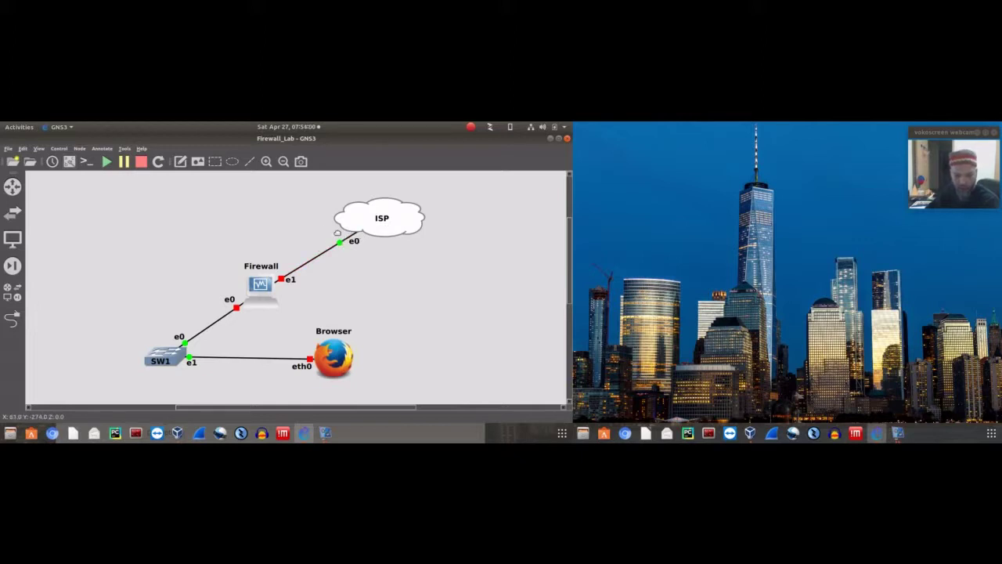
{"action": "left_click_drag", "start_coordinate": [322, 217], "coordinate": [398, 260]}
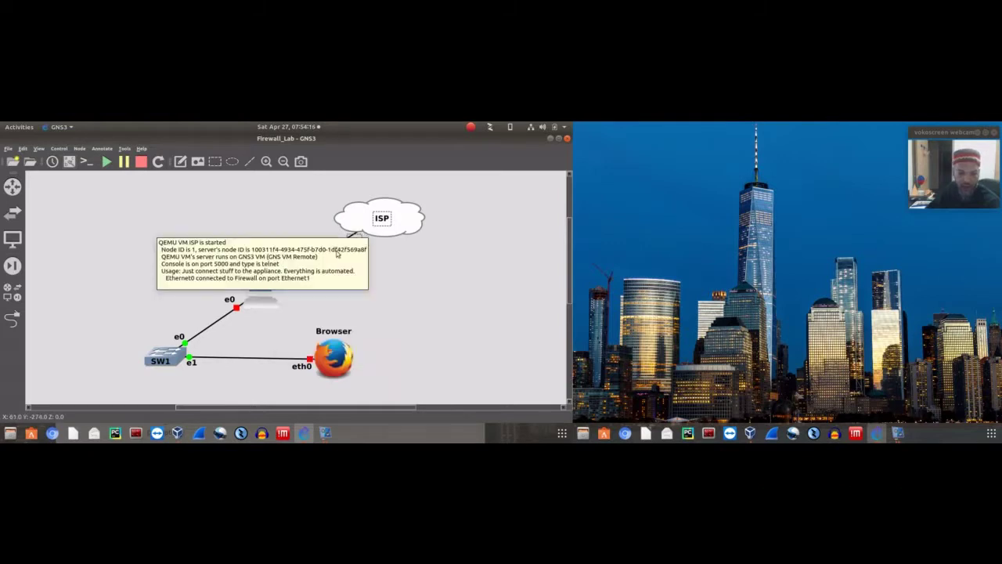
{"action": "left_click_drag", "start_coordinate": [260, 243], "coordinate": [331, 304]}
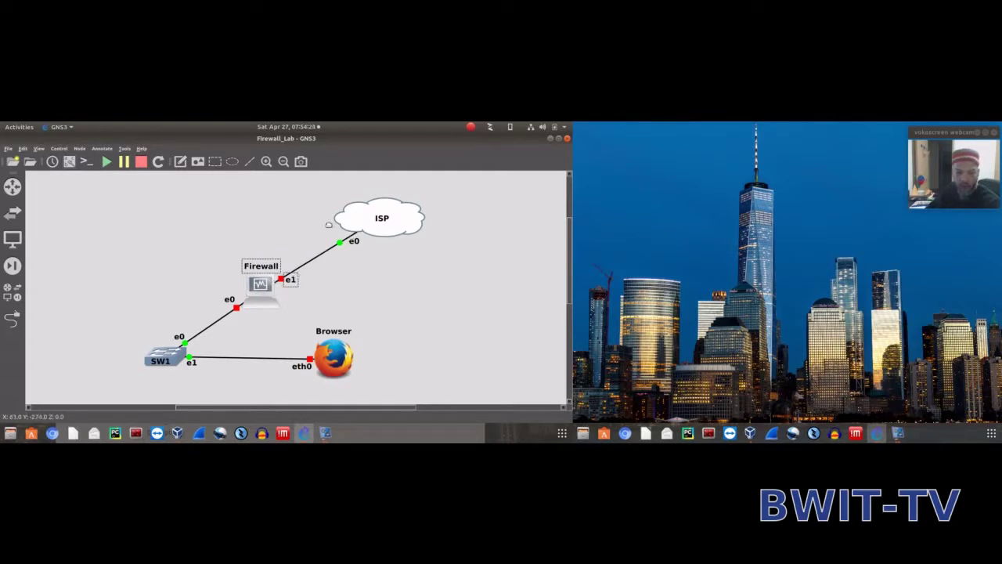
{"action": "left_click_drag", "start_coordinate": [314, 223], "coordinate": [403, 253]}
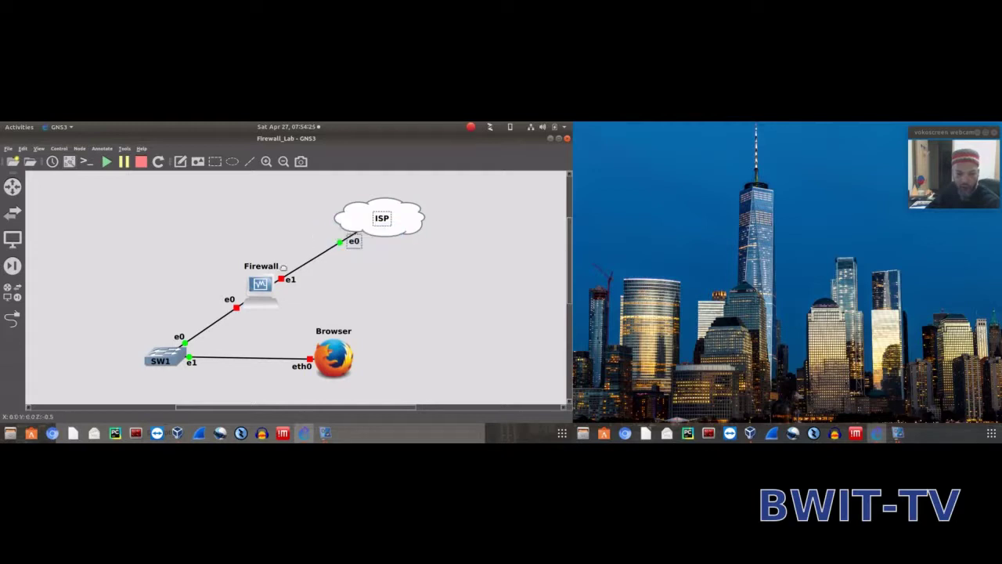
{"action": "left_click_drag", "start_coordinate": [267, 255], "coordinate": [328, 296]}
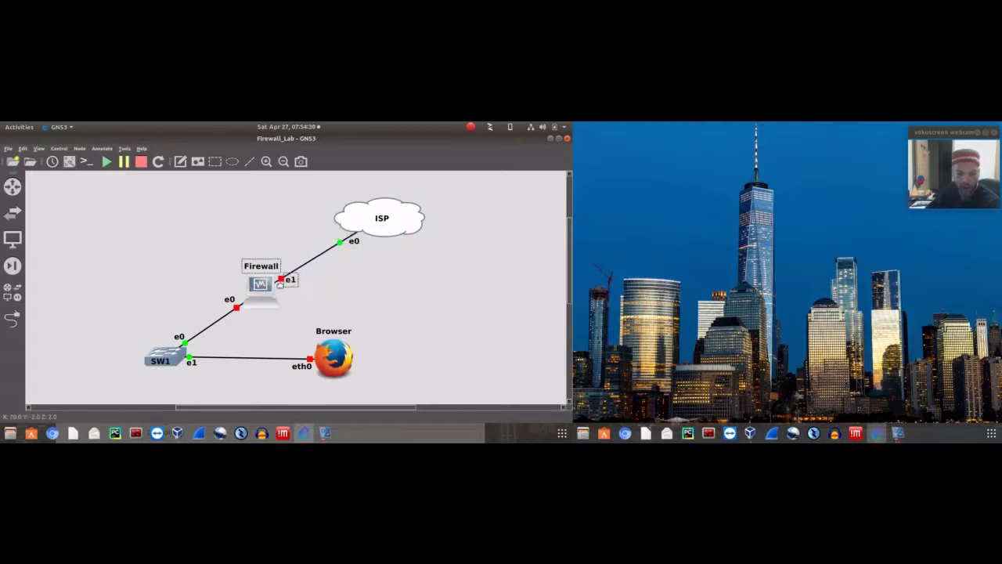
{"action": "left_click_drag", "start_coordinate": [258, 238], "coordinate": [328, 299]}
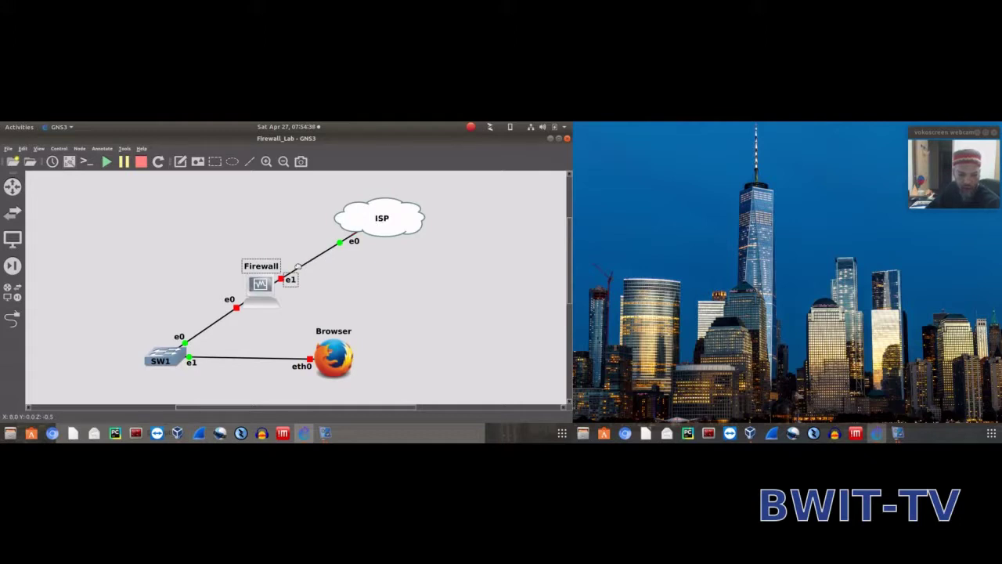
{"action": "left_click", "coordinate": [256, 226]}
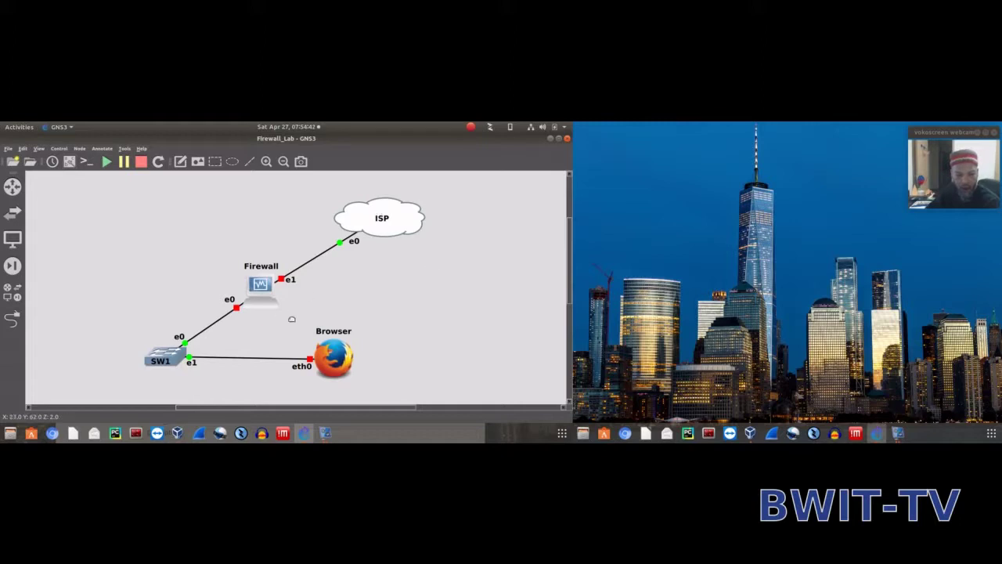
Start the Firewall node, drop its pfSense console to the loader prompt, and move it right
{"action": "right_click", "coordinate": [263, 288]}
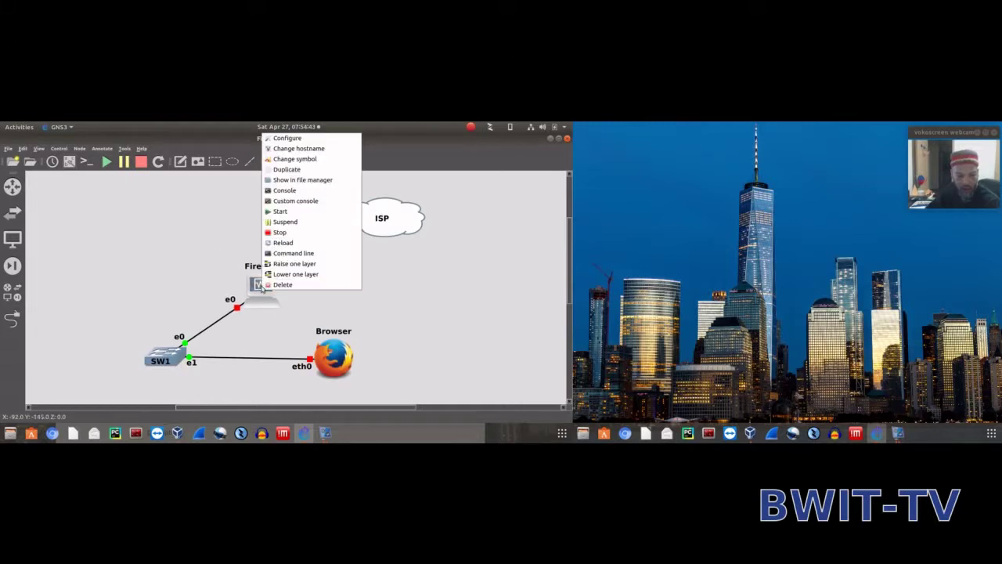
{"action": "left_click", "coordinate": [288, 211]}
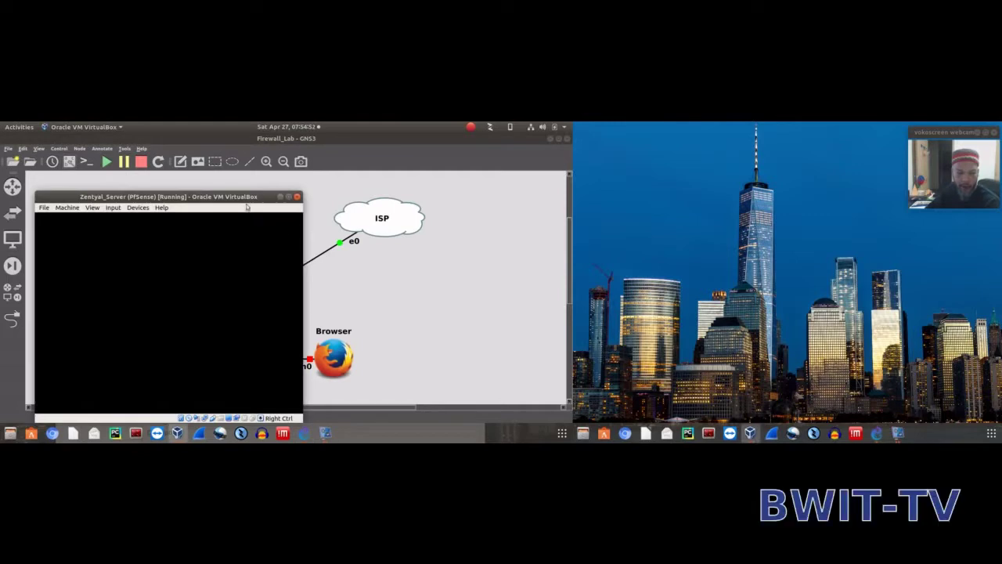
{"action": "left_click_drag", "start_coordinate": [221, 196], "coordinate": [420, 168]}
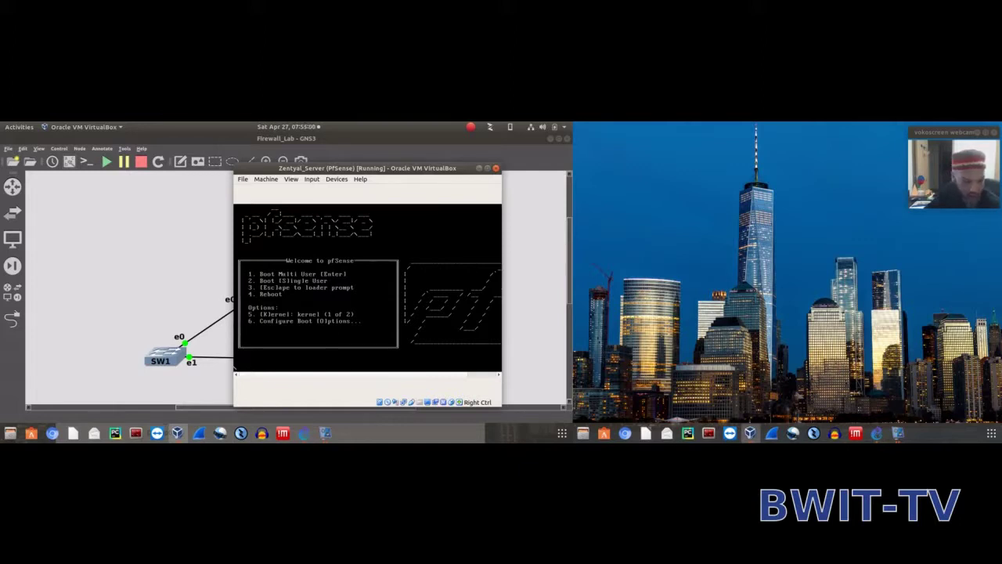
{"action": "key", "text": "3"}
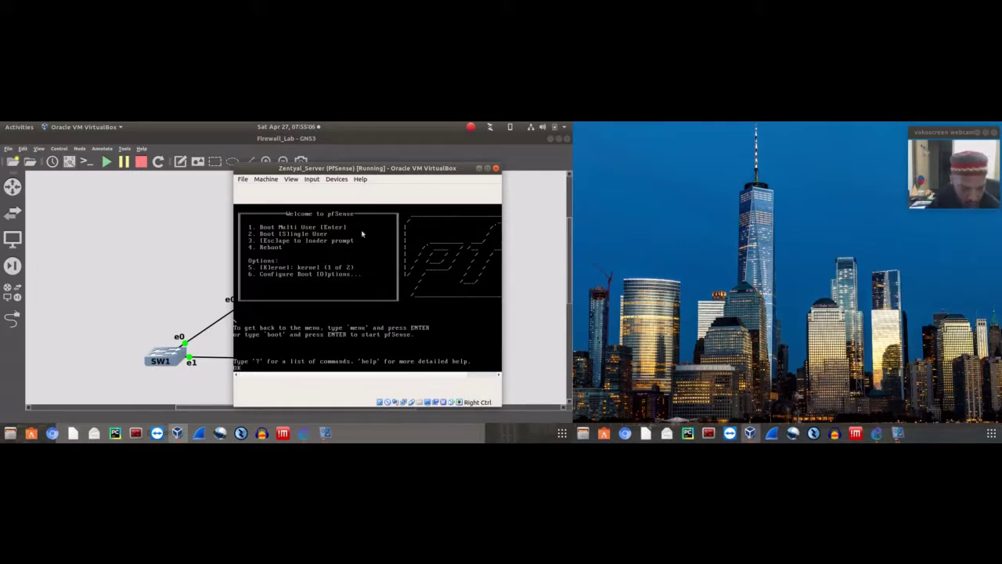
{"action": "left_click_drag", "start_coordinate": [401, 167], "coordinate": [830, 125]}
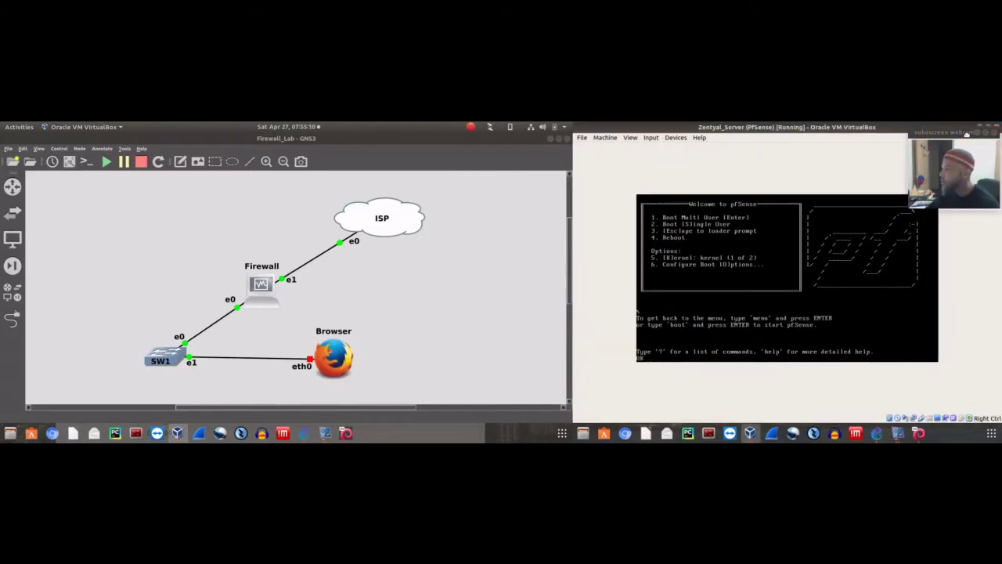
Enter 'menu' at the loader prompt, then boot pfSense in Multi User mode
{"action": "left_click_drag", "start_coordinate": [966, 135], "coordinate": [964, 147]}
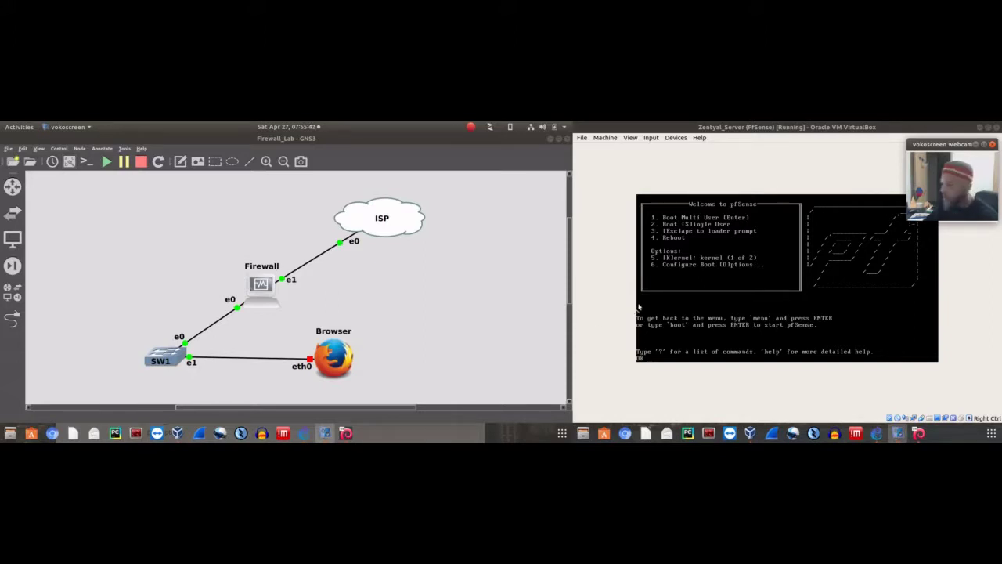
{"action": "left_click", "coordinate": [694, 301]}
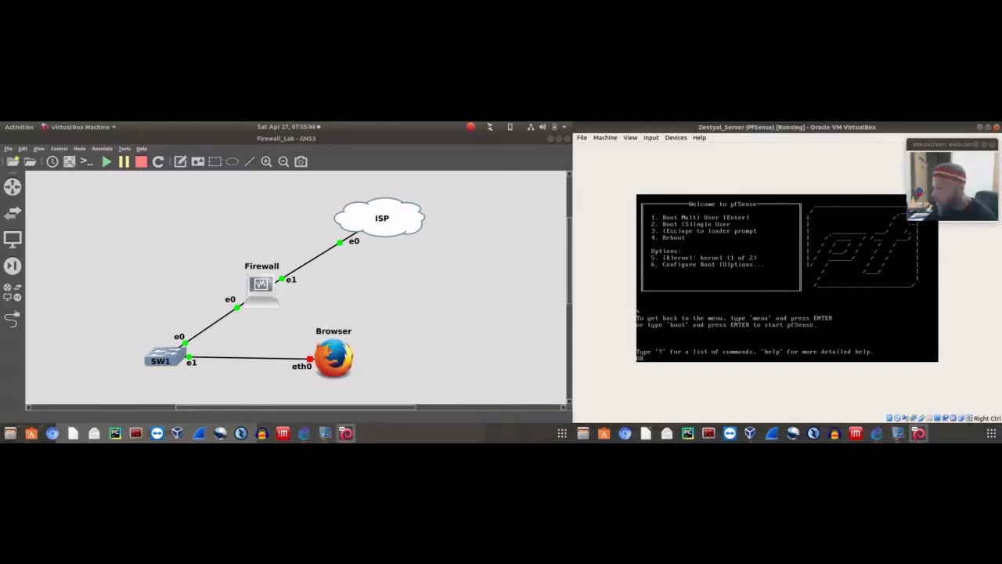
{"action": "key", "text": "Return"}
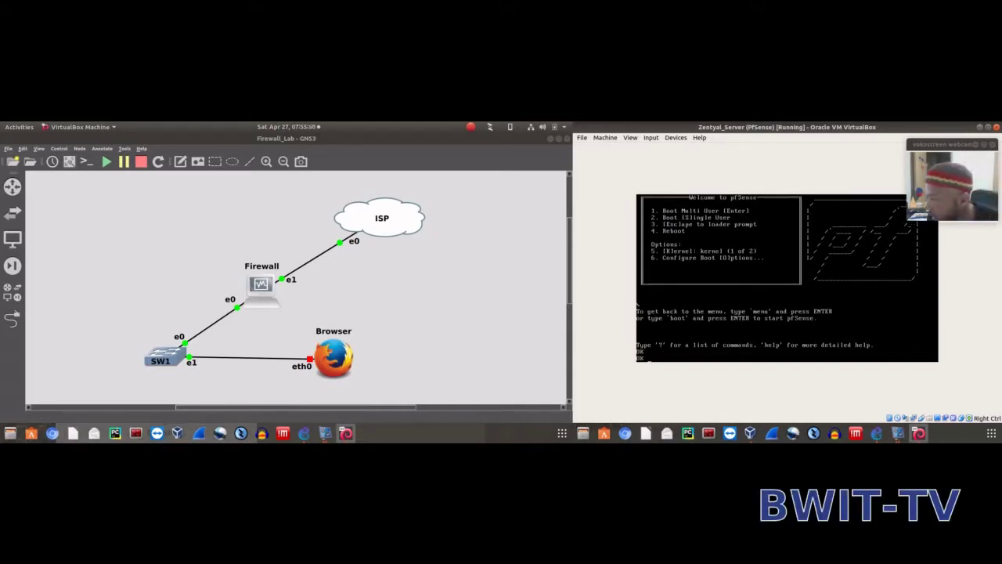
{"action": "type", "text": "menu"}
{"action": "key", "text": "Return"}
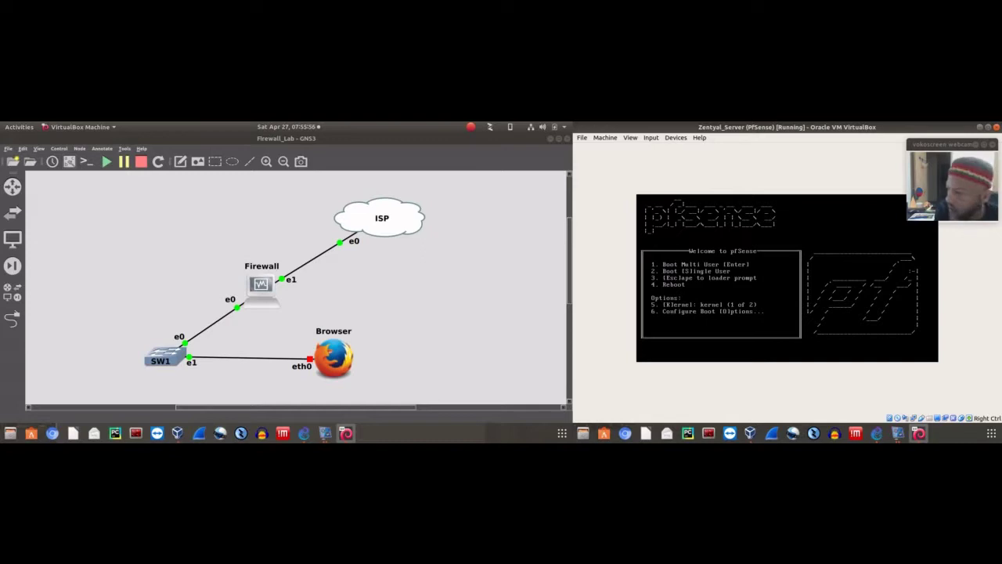
{"action": "key", "text": "Return"}
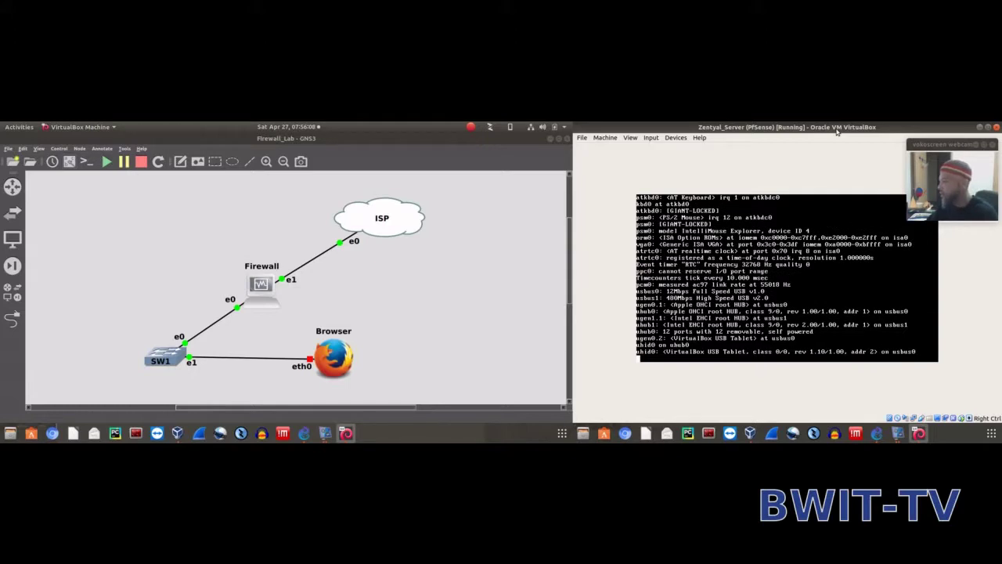
{"action": "mouse_move", "coordinate": [933, 144]}
{"action": "left_mouse_down"}
{"action": "mouse_move", "coordinate": [911, 150]}
{"action": "mouse_move", "coordinate": [933, 145]}
{"action": "left_mouse_up"}
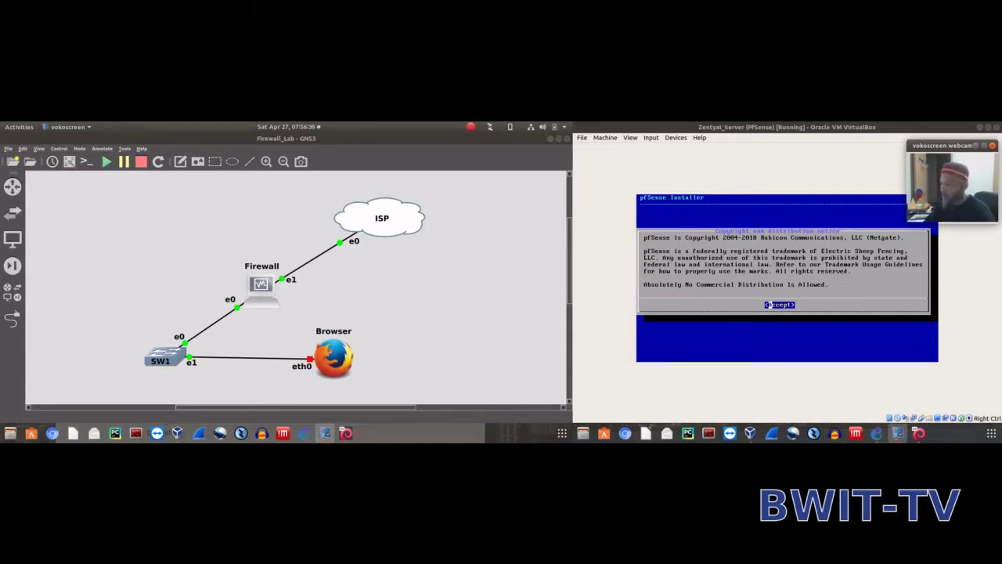
Accept the copyright notice, choose Install, and continue with the default keymap
{"action": "left_click", "coordinate": [742, 132]}
{"action": "key", "text": "Return"}
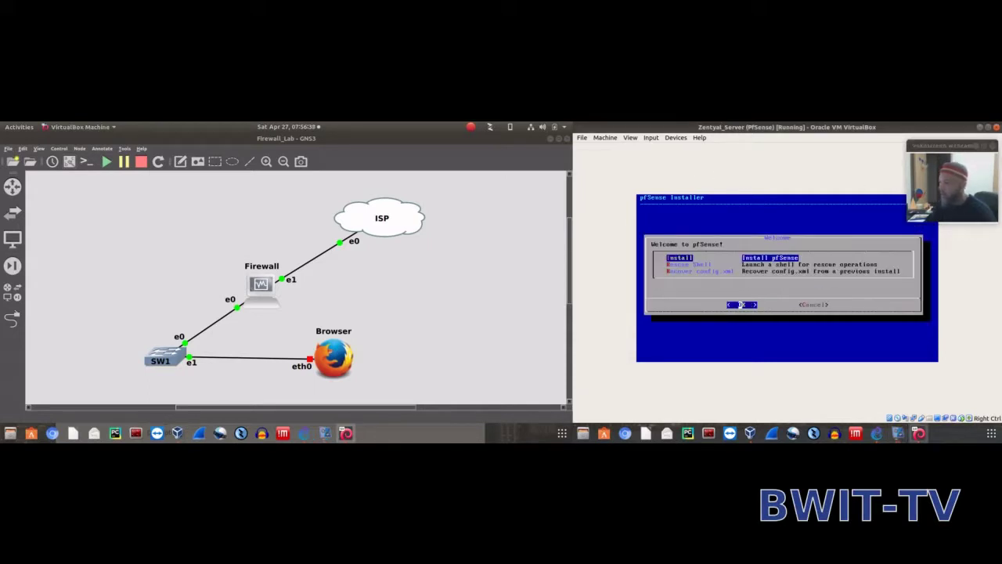
{"action": "key", "text": "Down"}
{"action": "key", "text": "Up"}
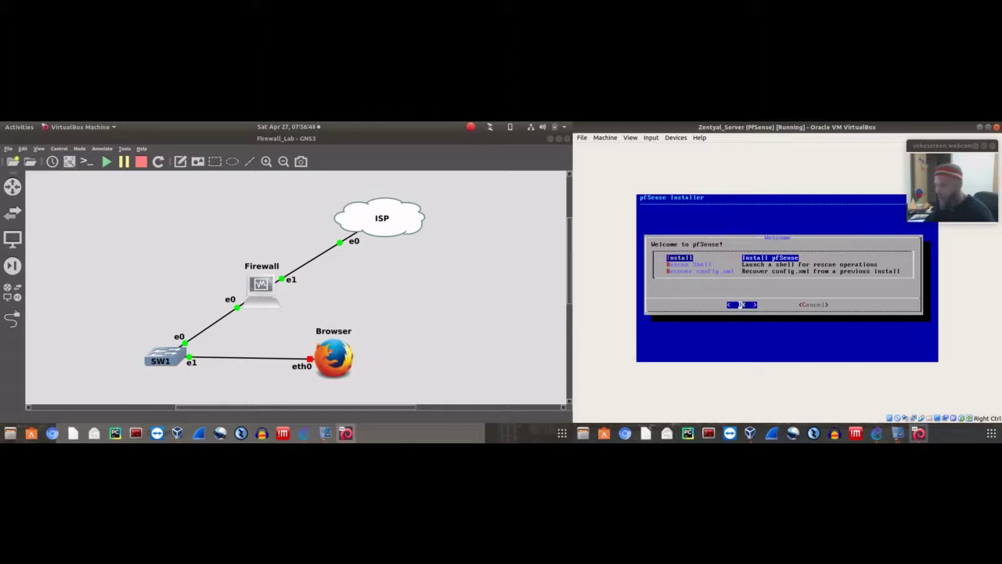
{"action": "key", "text": "Return"}
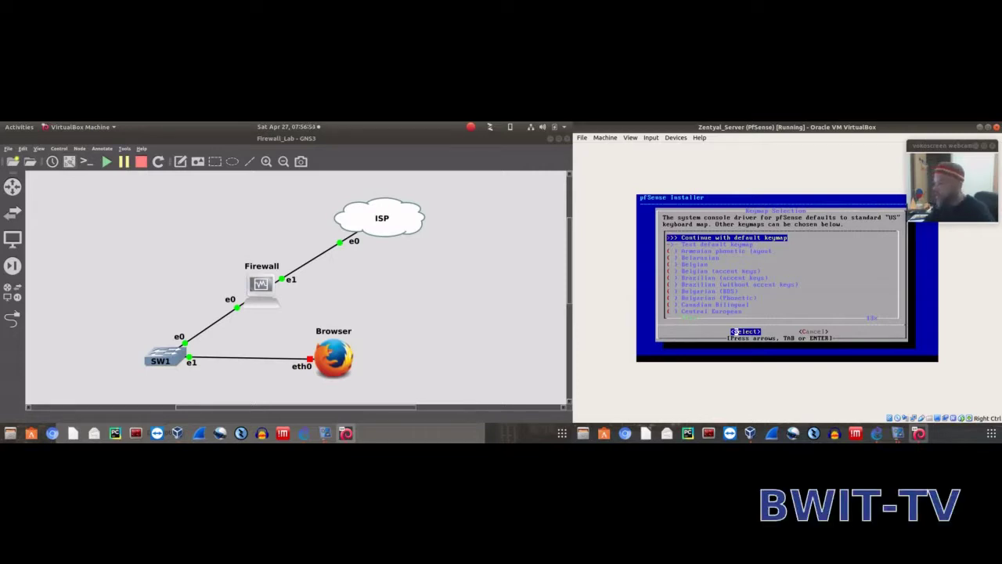
{"action": "key", "text": "Return"}
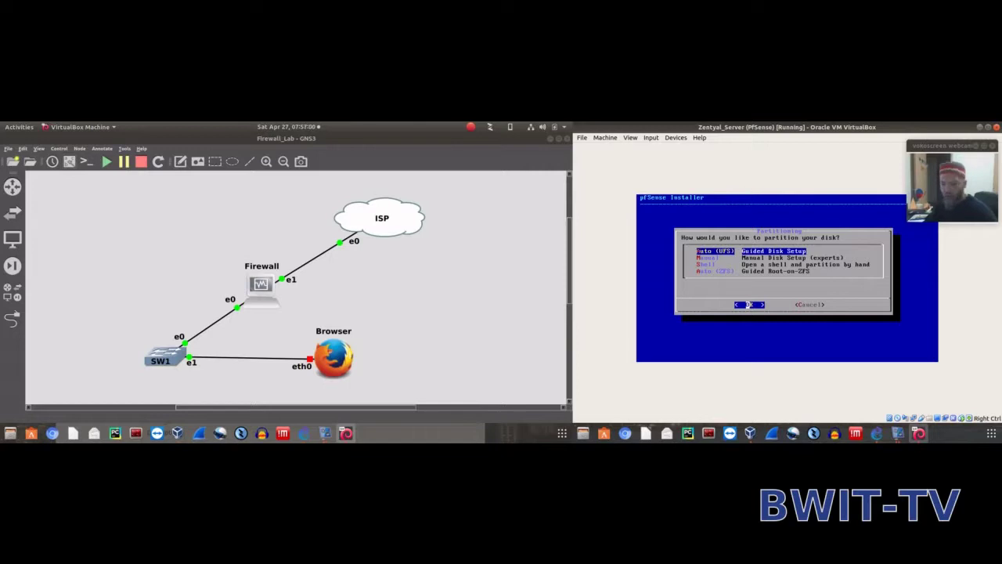
Choose Auto (UFS) Guided Disk Setup and confirm to begin installation
{"action": "key", "text": "Down"}
{"action": "key", "text": "Down"}
{"action": "key", "text": "Down"}
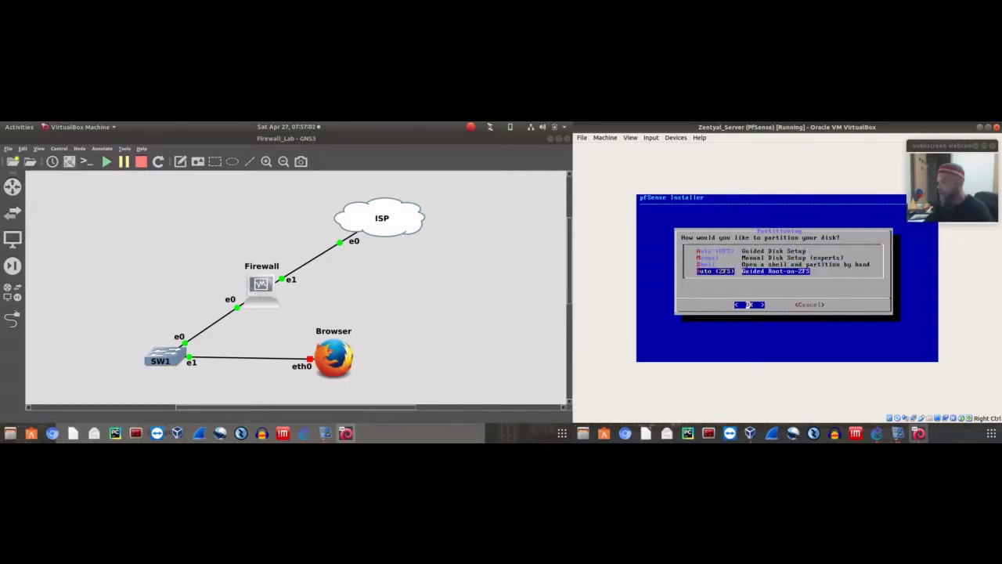
{"action": "key", "text": "Up"}
{"action": "key", "text": "Up"}
{"action": "key", "text": "Up"}
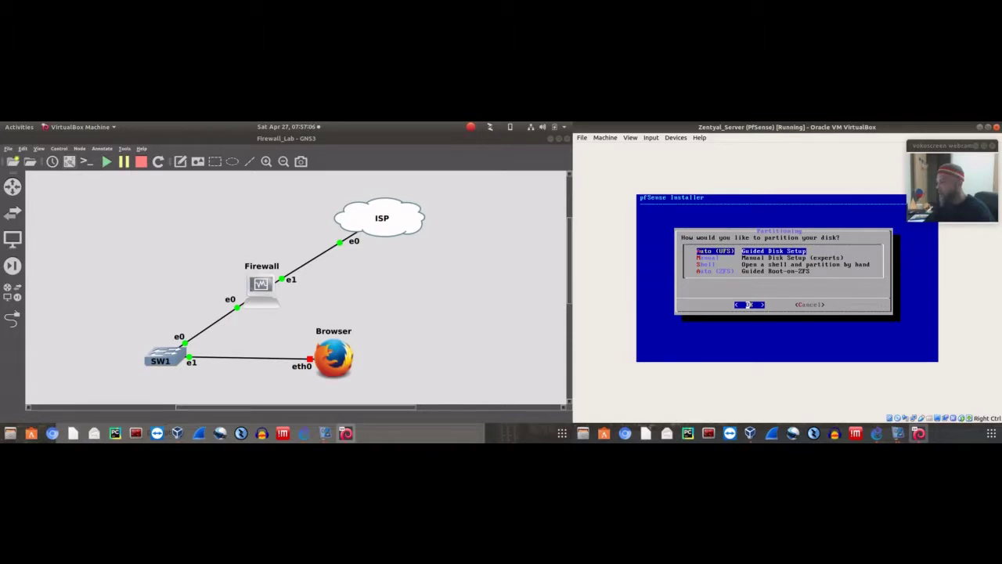
{"action": "key", "text": "Down"}
{"action": "key", "text": "Down"}
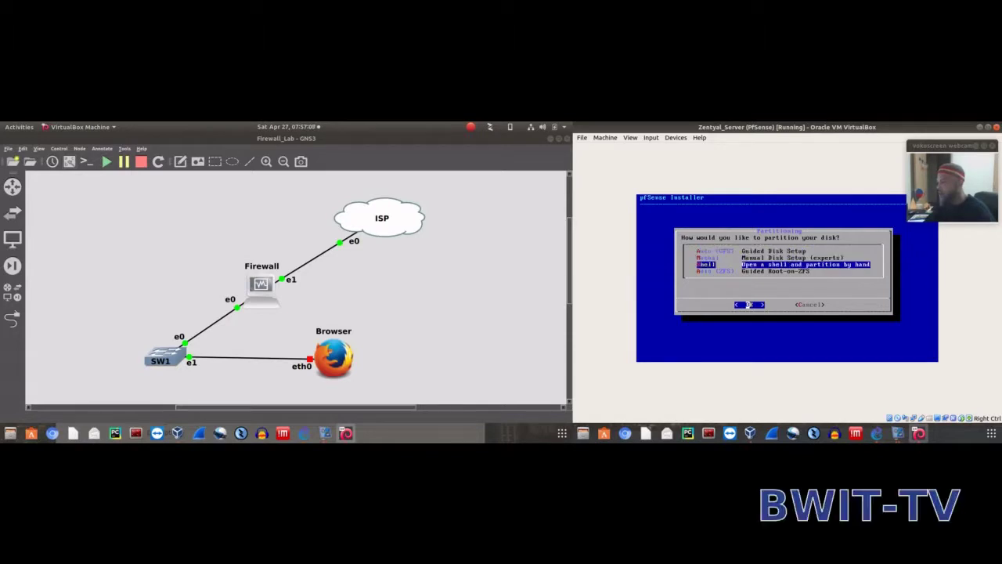
{"action": "key", "text": "Down"}
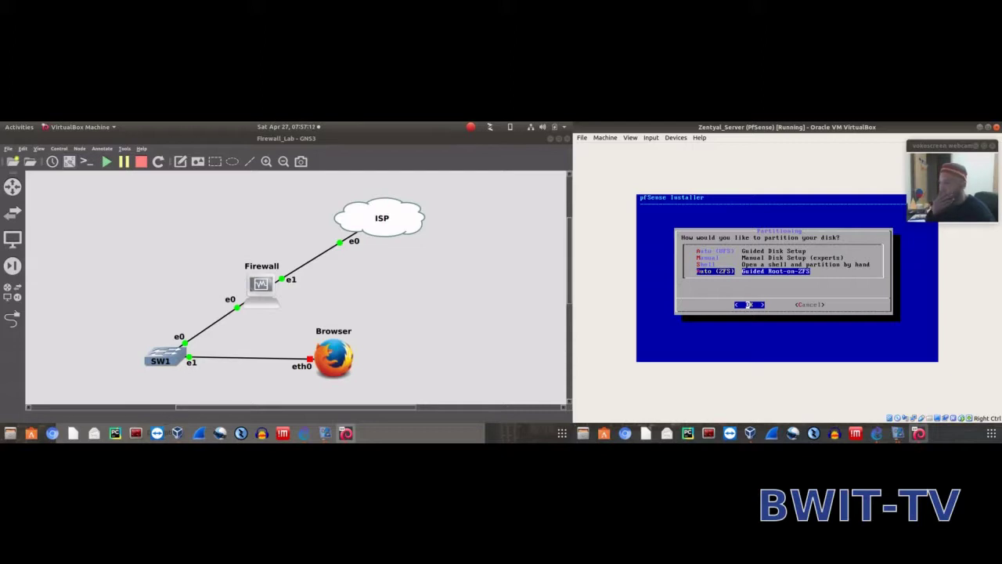
{"action": "key", "text": "Up"}
{"action": "key", "text": "Up"}
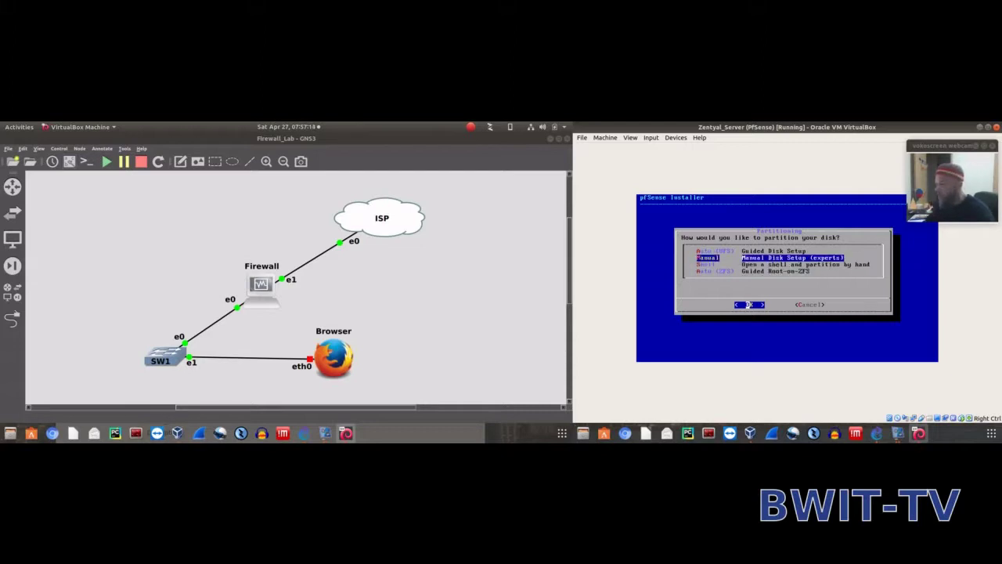
{"action": "key", "text": "Up"}
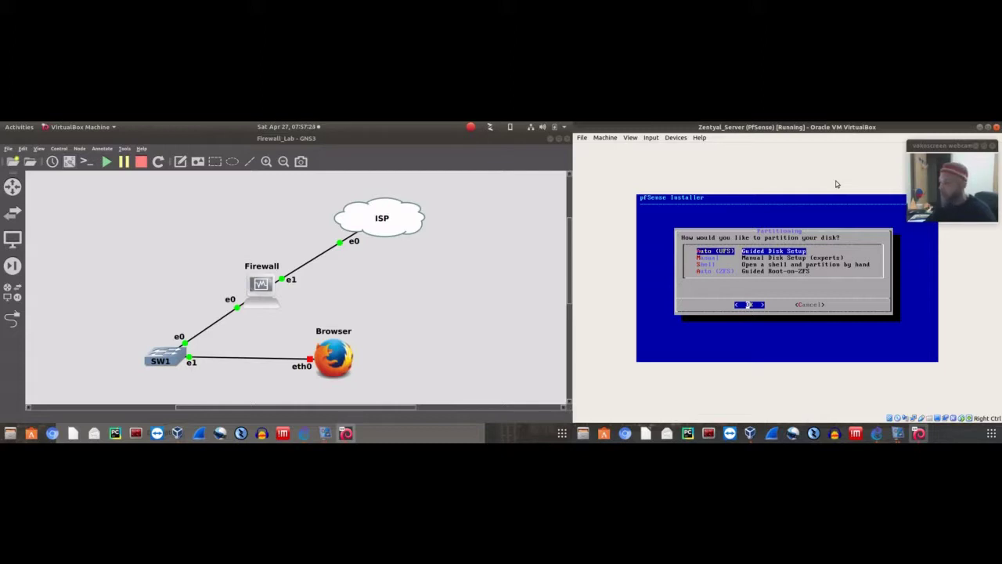
{"action": "key", "text": "Return"}
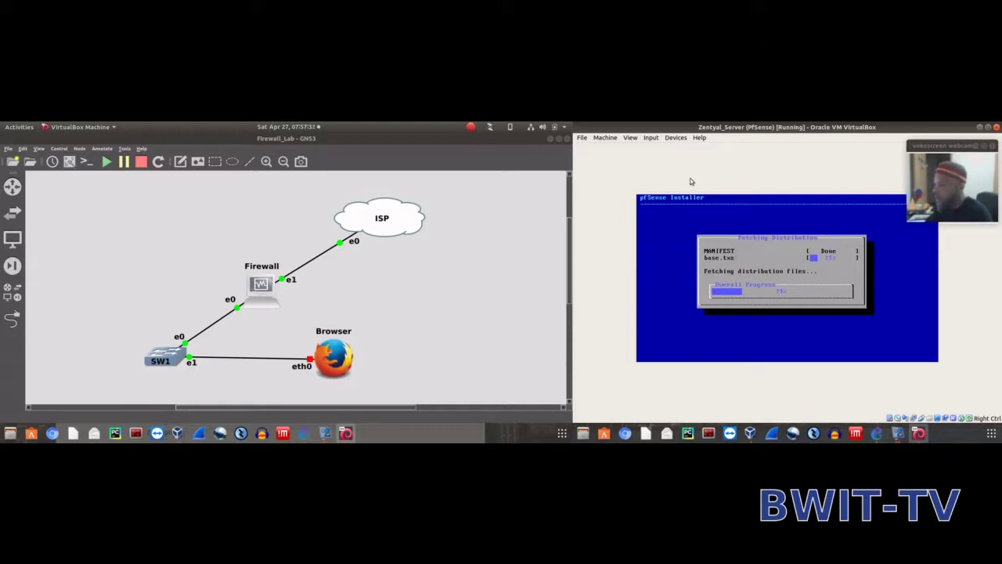
Wait for base.txz to fetch and extract and the VM to reboot
{"action": "left_click_drag", "start_coordinate": [943, 152], "coordinate": [939, 147]}
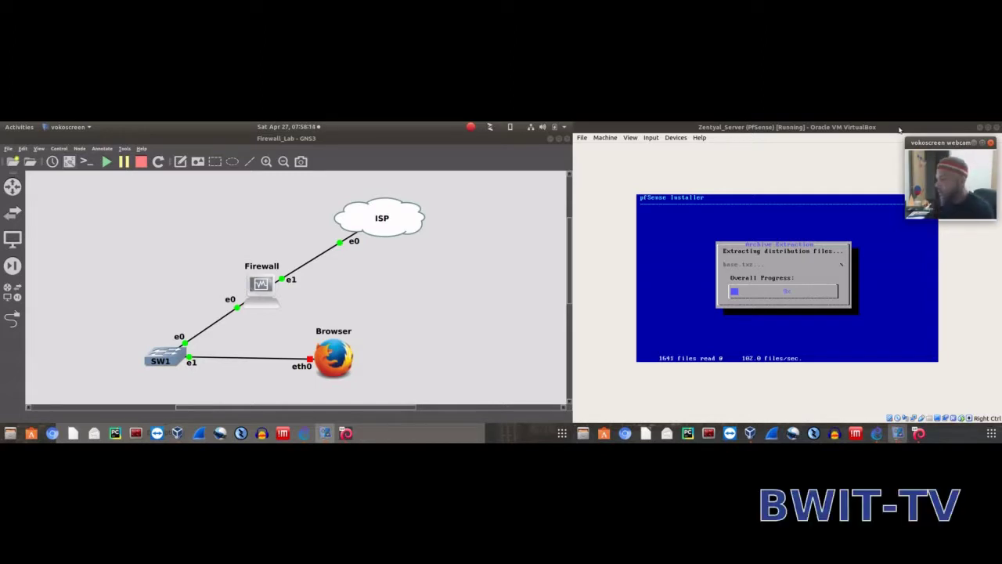
{"action": "mouse_move", "coordinate": [959, 142]}
{"action": "left_mouse_down"}
{"action": "mouse_move", "coordinate": [944, 154]}
{"action": "mouse_move", "coordinate": [957, 143]}
{"action": "left_mouse_up"}
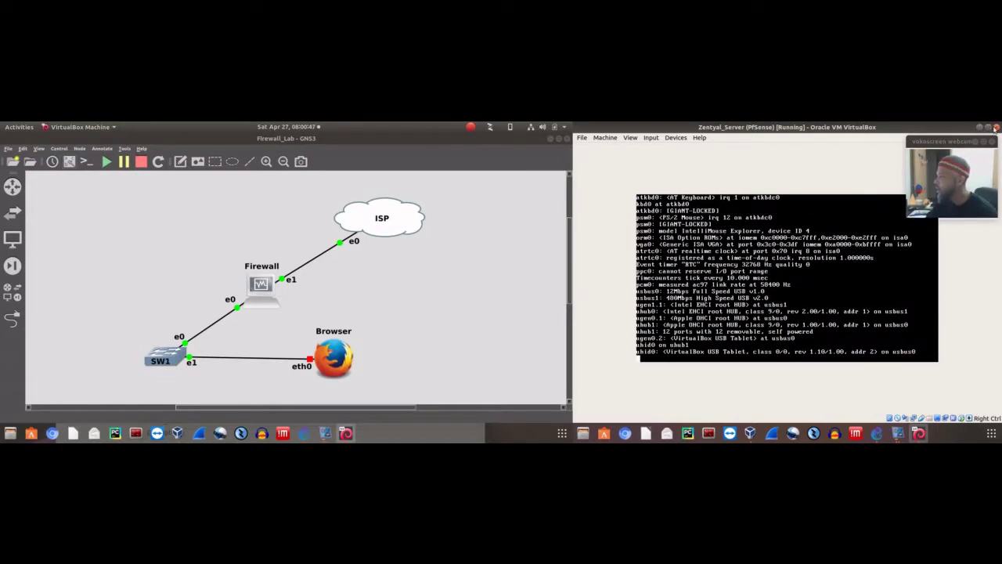
Power off the running pfSense VM and return to VirtualBox Manager
{"action": "left_click", "coordinate": [997, 127]}
{"action": "left_click", "coordinate": [840, 309]}
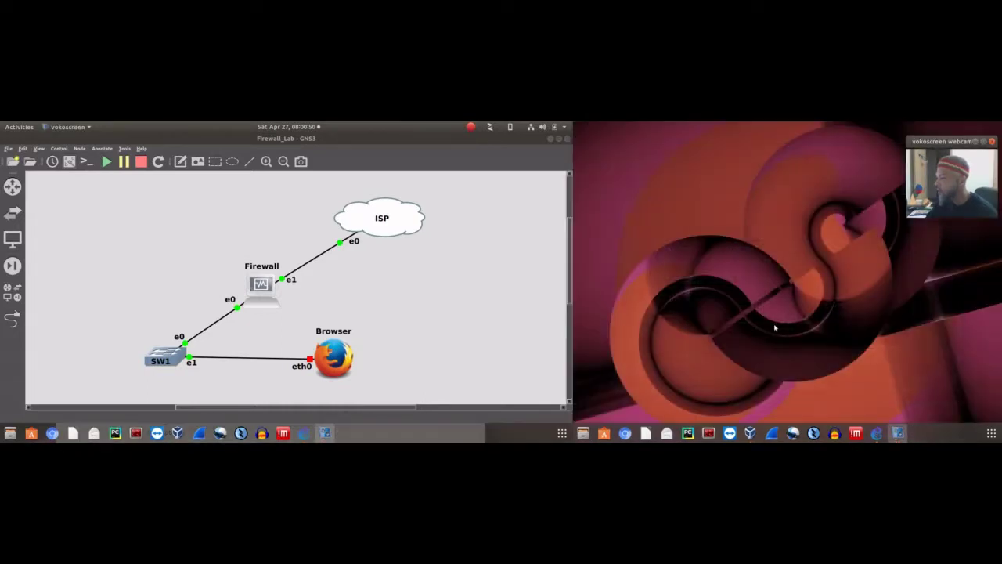
{"action": "left_click", "coordinate": [178, 433]}
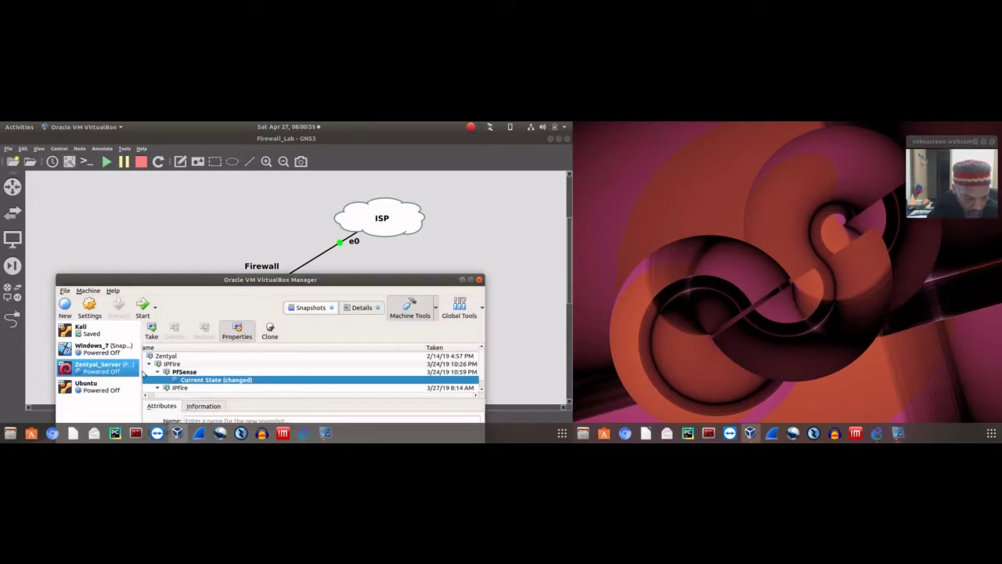
Eject the pfSense ISO from Zentyal_Server's optical drive, then return to GNS3
{"action": "left_click", "coordinate": [90, 307]}
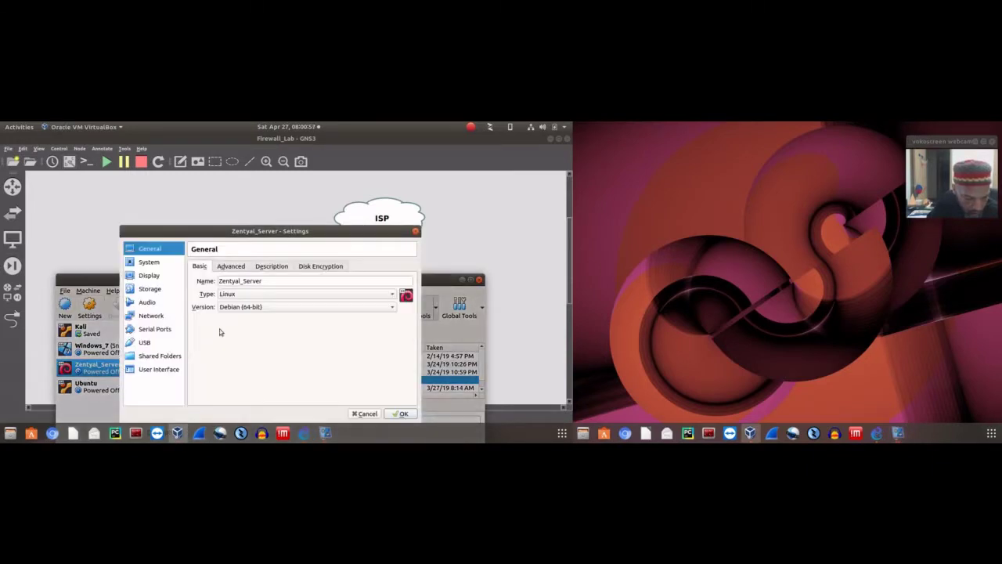
{"action": "left_click", "coordinate": [149, 289]}
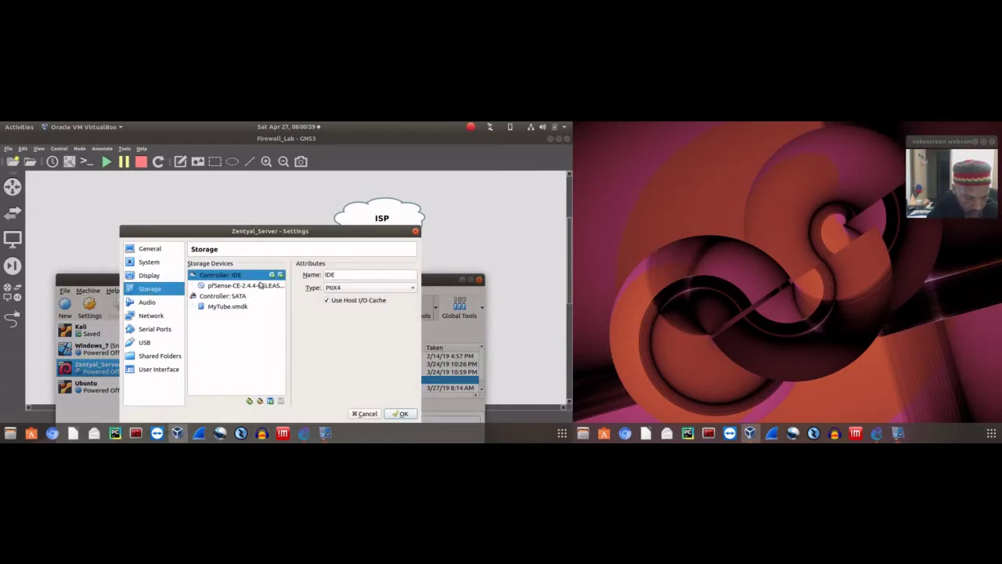
{"action": "left_click", "coordinate": [261, 285]}
{"action": "left_click", "coordinate": [413, 275]}
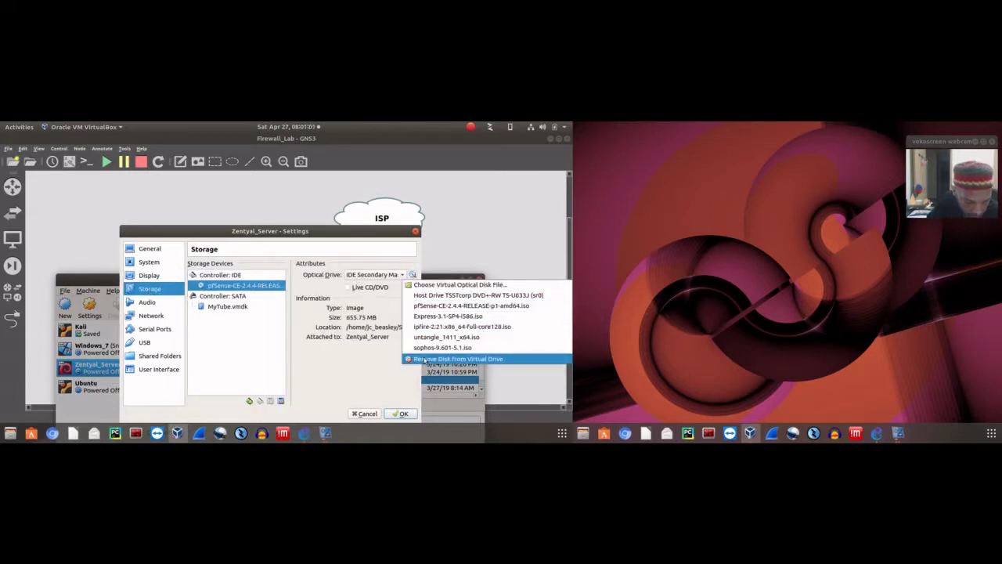
{"action": "left_click", "coordinate": [426, 358]}
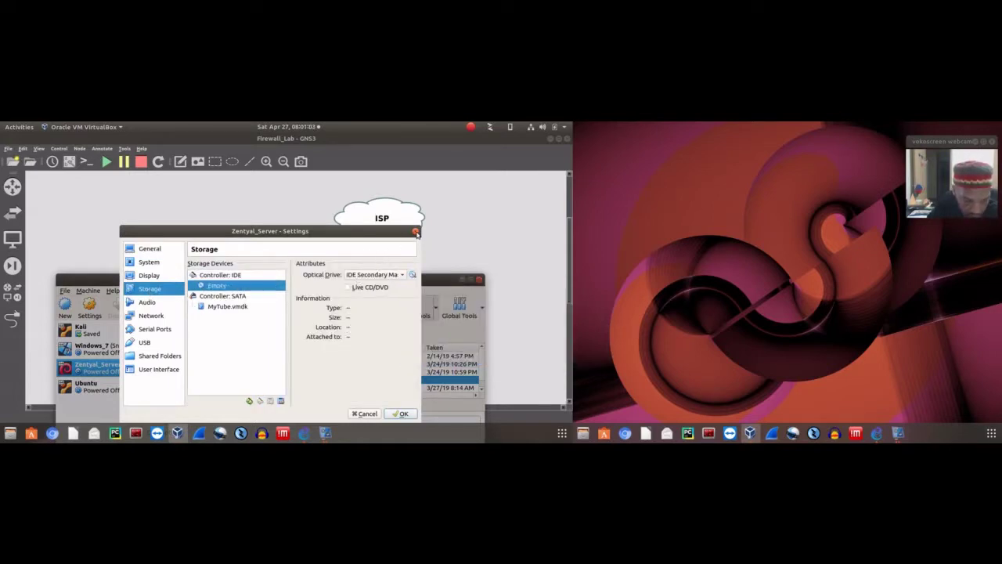
{"action": "left_click", "coordinate": [396, 412]}
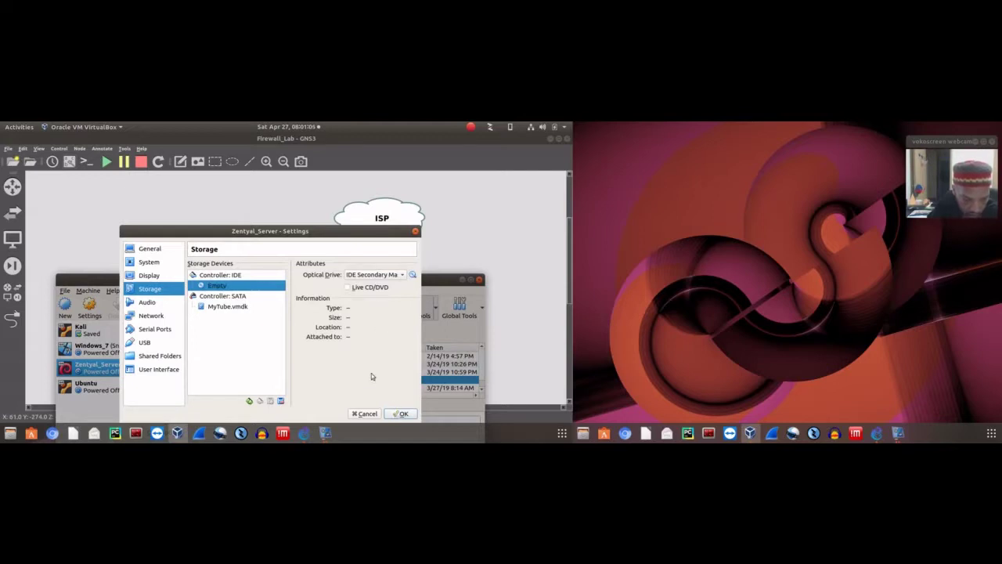
{"action": "left_click", "coordinate": [442, 239]}
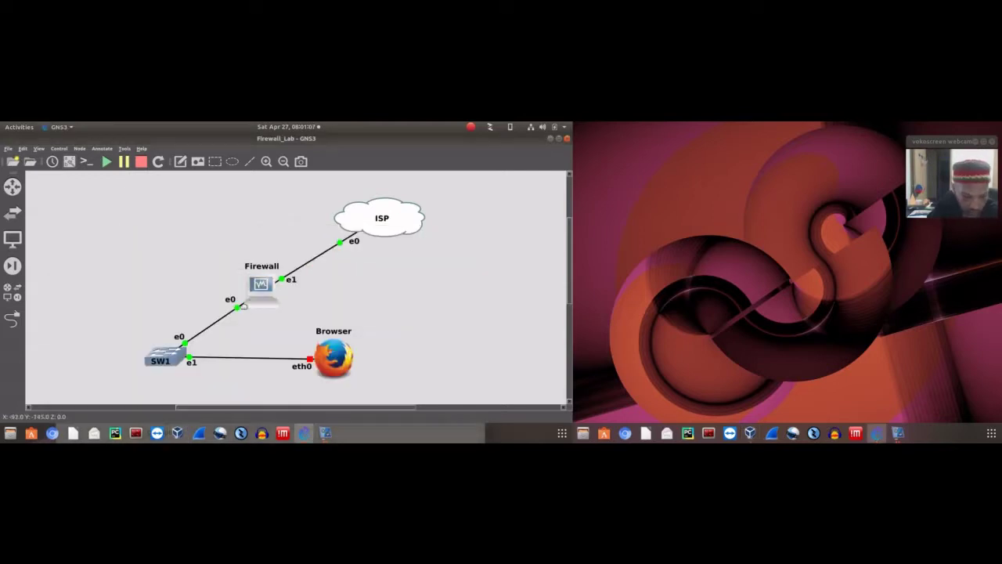
Stop and restart the Firewall node so its VM boots pfSense from the installed disk
{"action": "right_click", "coordinate": [261, 293]}
{"action": "left_click", "coordinate": [267, 237]}
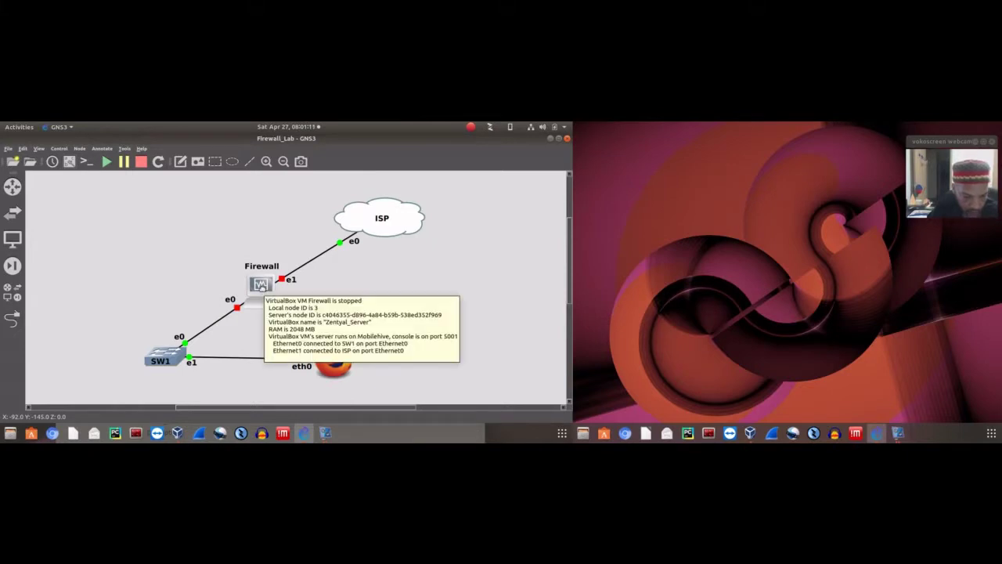
{"action": "right_click", "coordinate": [261, 287]}
{"action": "left_click", "coordinate": [281, 213]}
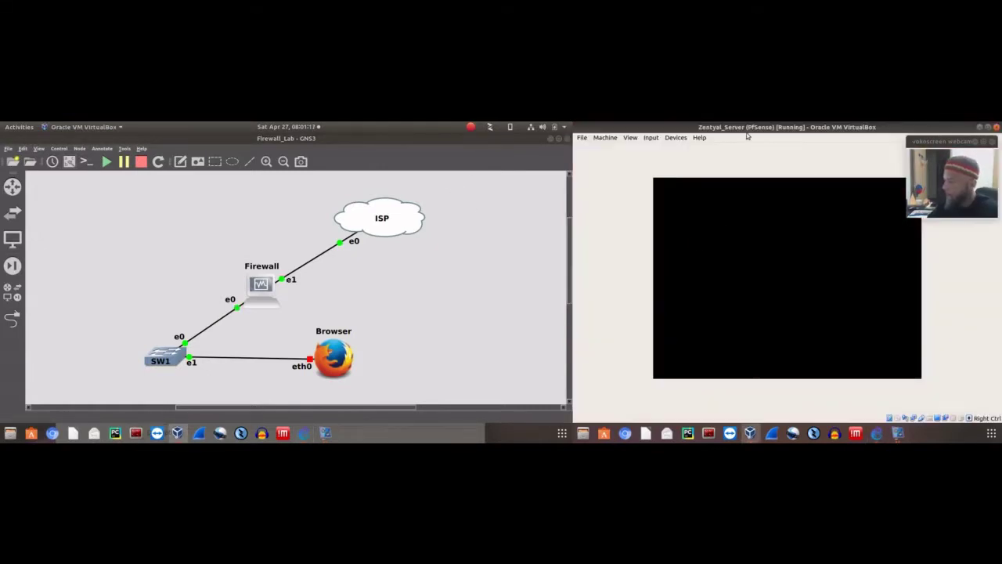
{"action": "left_click", "coordinate": [929, 142]}
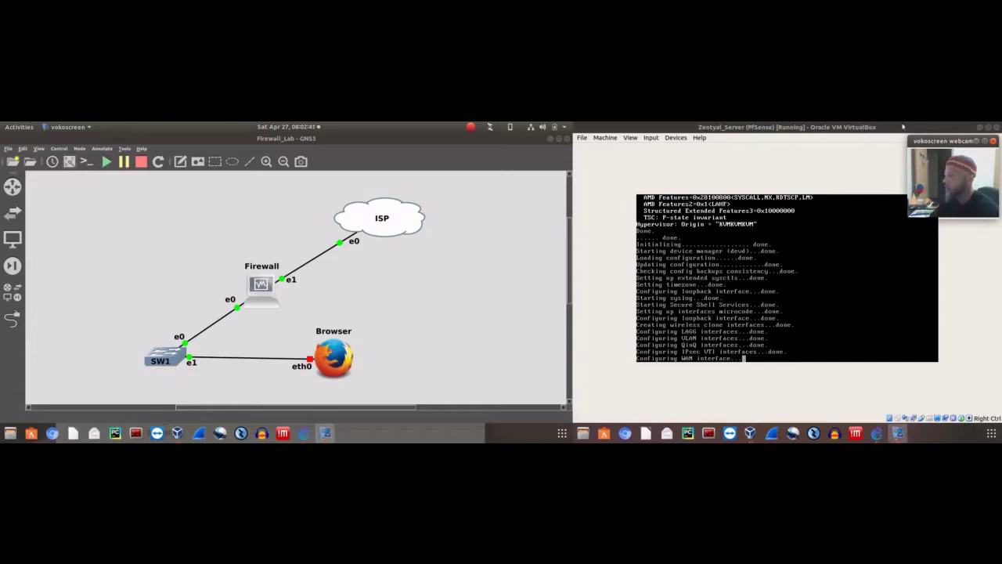
{"action": "mouse_move", "coordinate": [937, 142]}
{"action": "left_mouse_down"}
{"action": "mouse_move", "coordinate": [839, 163]}
{"action": "mouse_move", "coordinate": [940, 143]}
{"action": "left_mouse_up"}
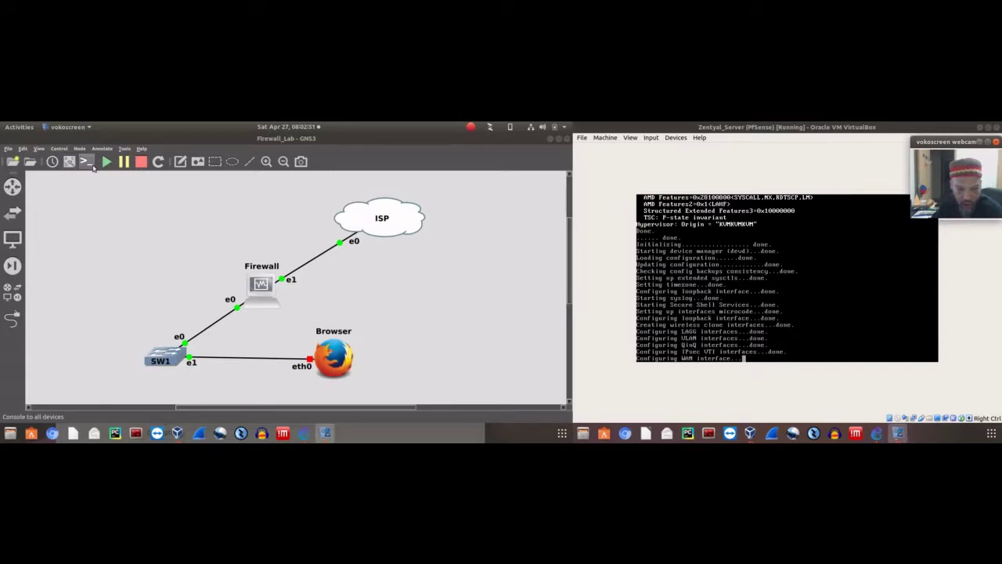
{"action": "right_click", "coordinate": [356, 223]}
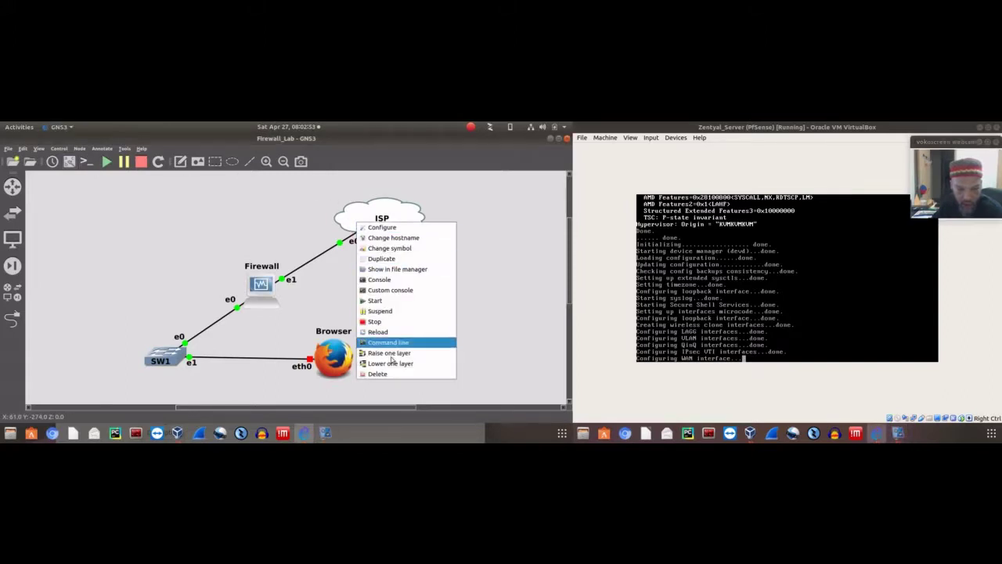
{"action": "left_click", "coordinate": [477, 259]}
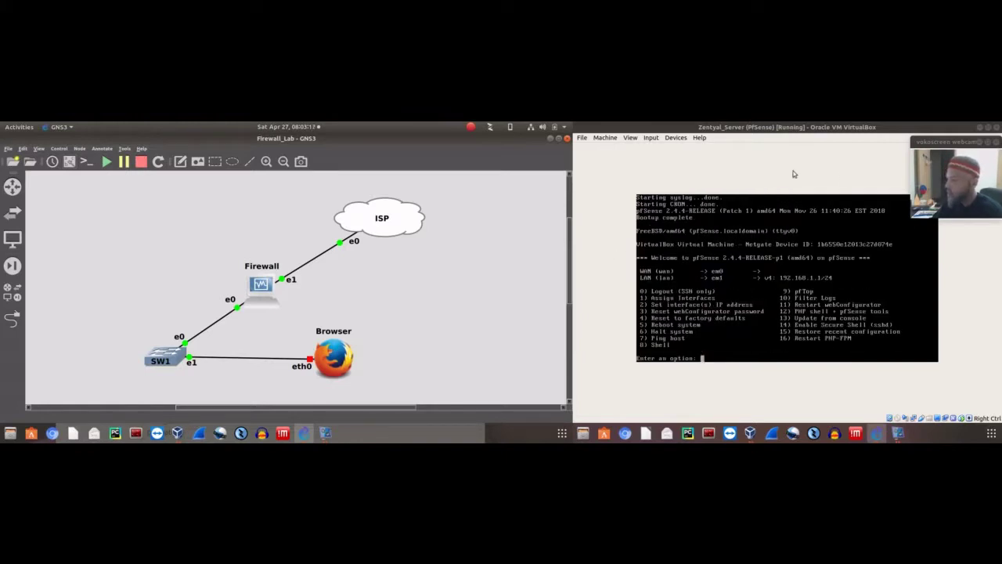
Bring the pfSense VirtualBox console into focus at its main menu
{"action": "mouse_move", "coordinate": [965, 141]}
{"action": "left_mouse_down"}
{"action": "mouse_move", "coordinate": [955, 194]}
{"action": "mouse_move", "coordinate": [963, 143]}
{"action": "left_mouse_up"}
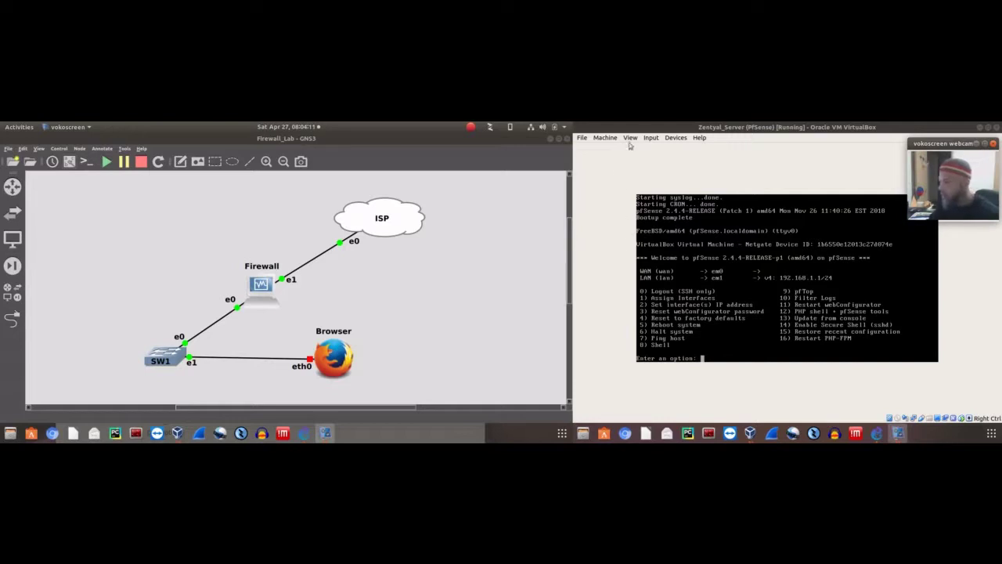
{"action": "left_click", "coordinate": [742, 136]}
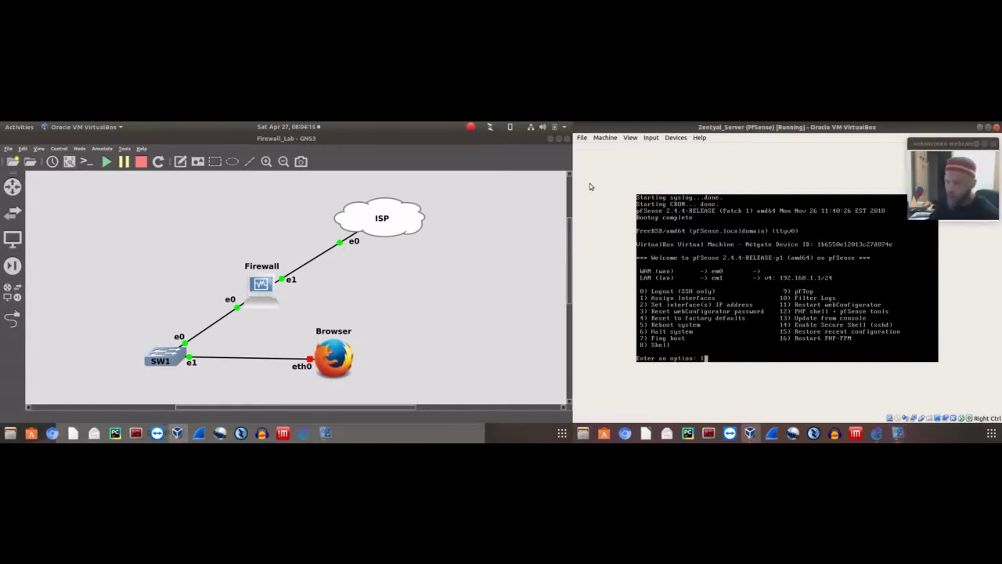
Choose Assign Interfaces (option 1) and decline VLAN setup
{"action": "type", "text": "1"}
{"action": "key", "text": "Return"}
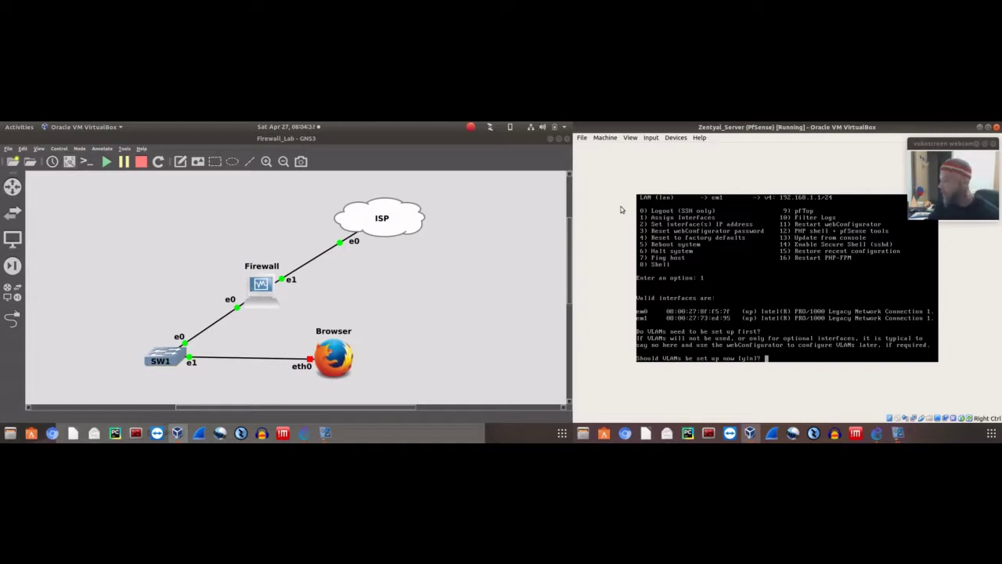
{"action": "type", "text": "n"}
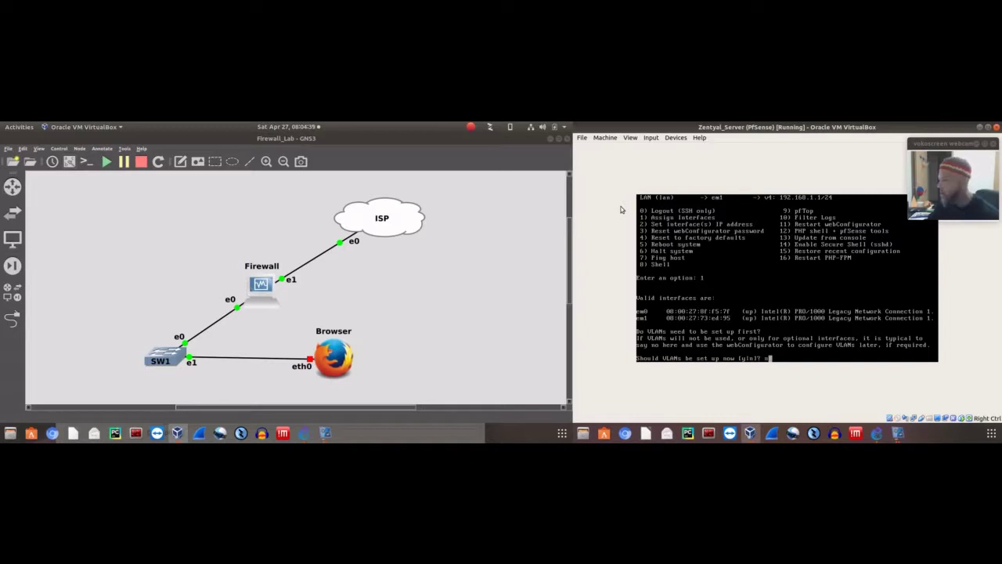
{"action": "key", "text": "Return"}
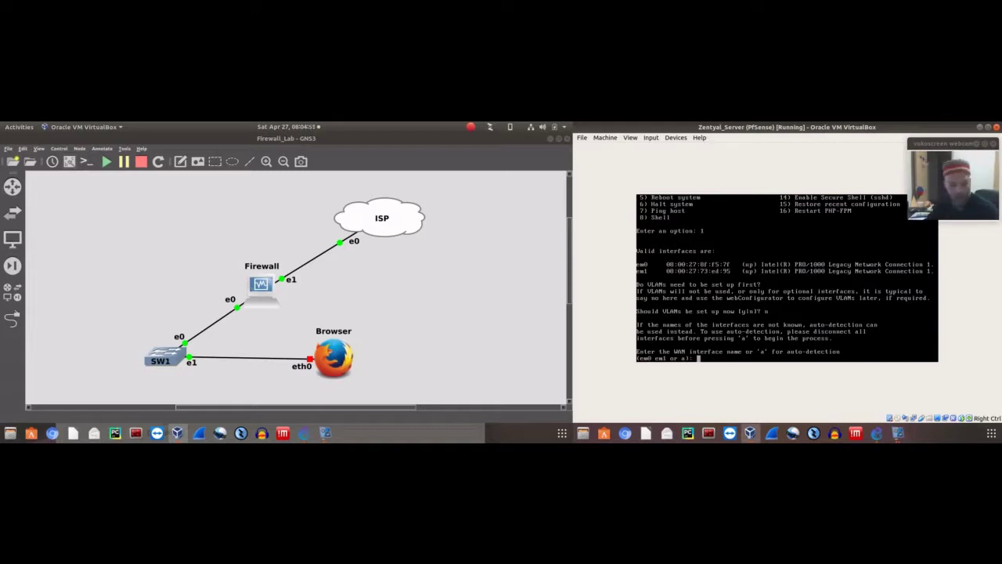
Try WAN link auto-detection, then assign em1 as the WAN interface
{"action": "type", "text": "a"}
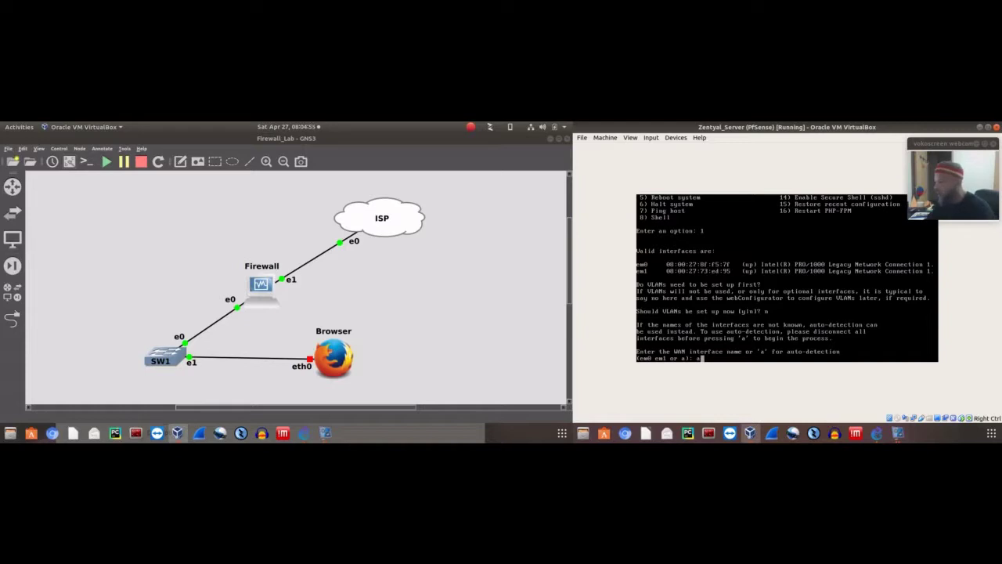
{"action": "key", "text": "Return"}
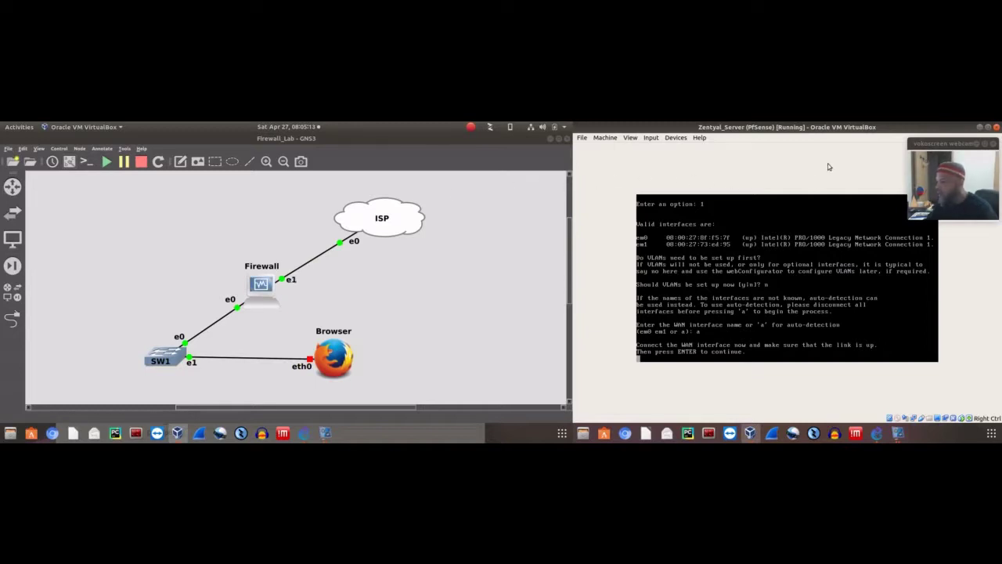
{"action": "key", "text": "Return"}
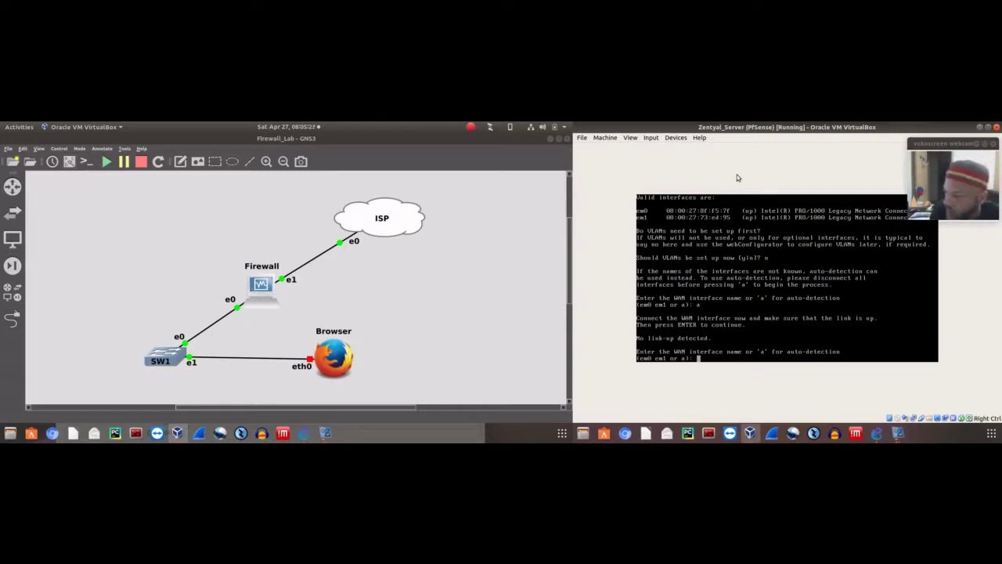
{"action": "type", "text": "em"}
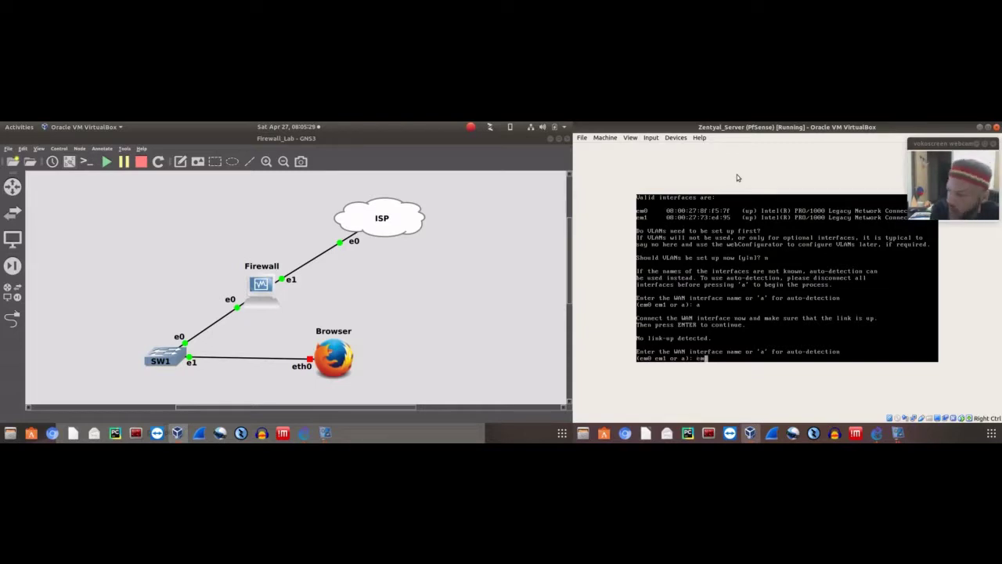
{"action": "type", "text": "1"}
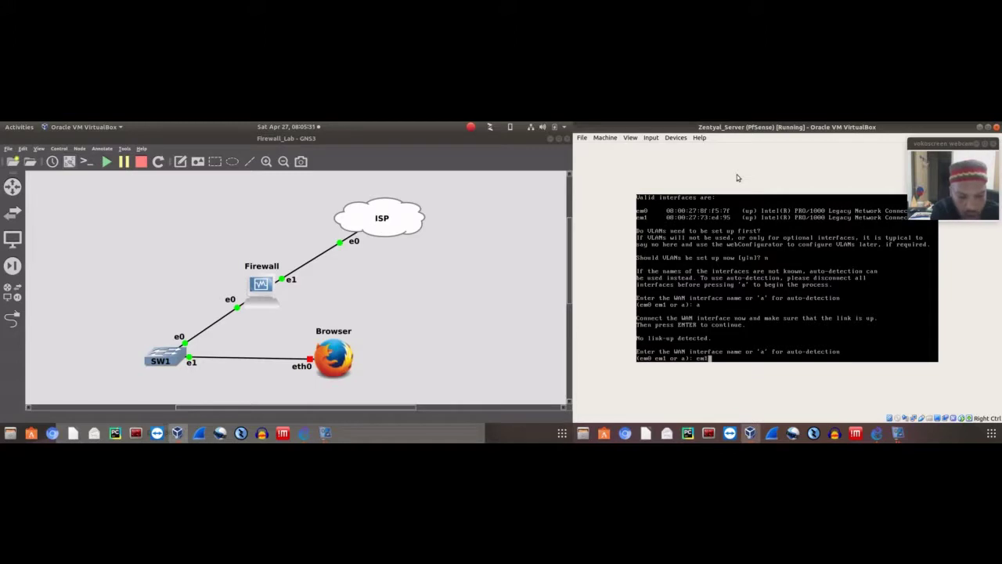
{"action": "key", "text": "Return"}
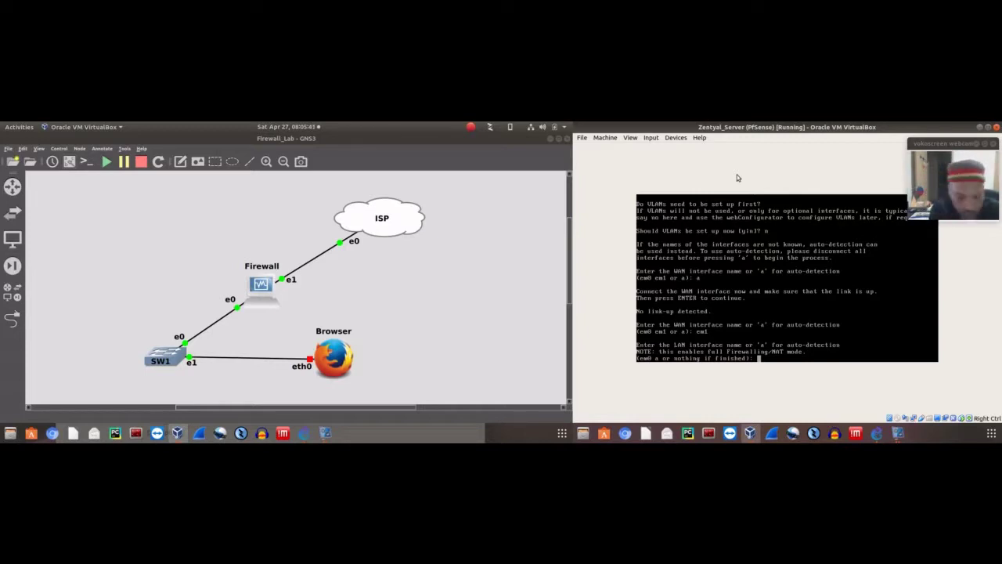
Enter em0 as the LAN interface to show the WAN em1 / LAN em0 summary
{"action": "type", "text": "em0"}
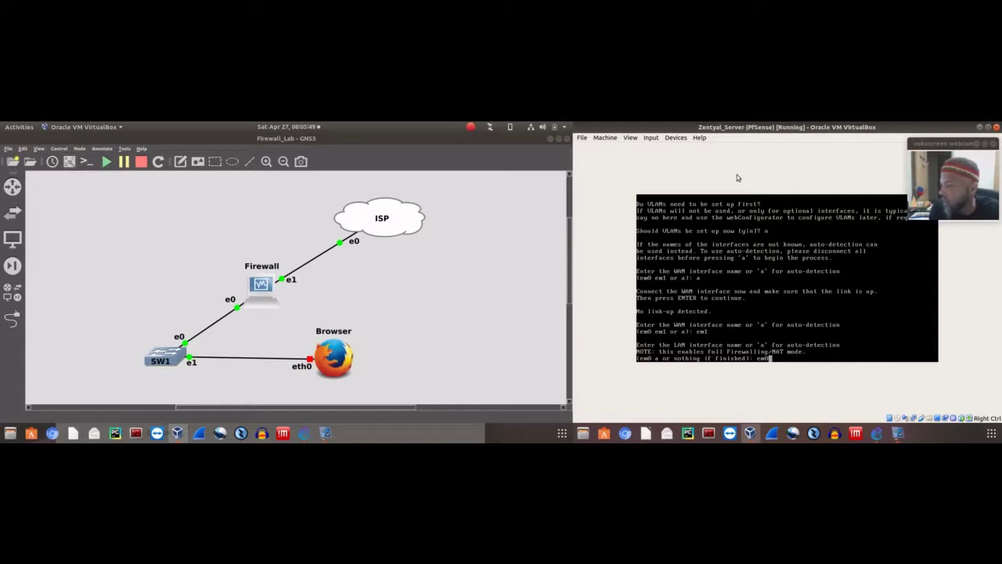
{"action": "key", "text": "Return"}
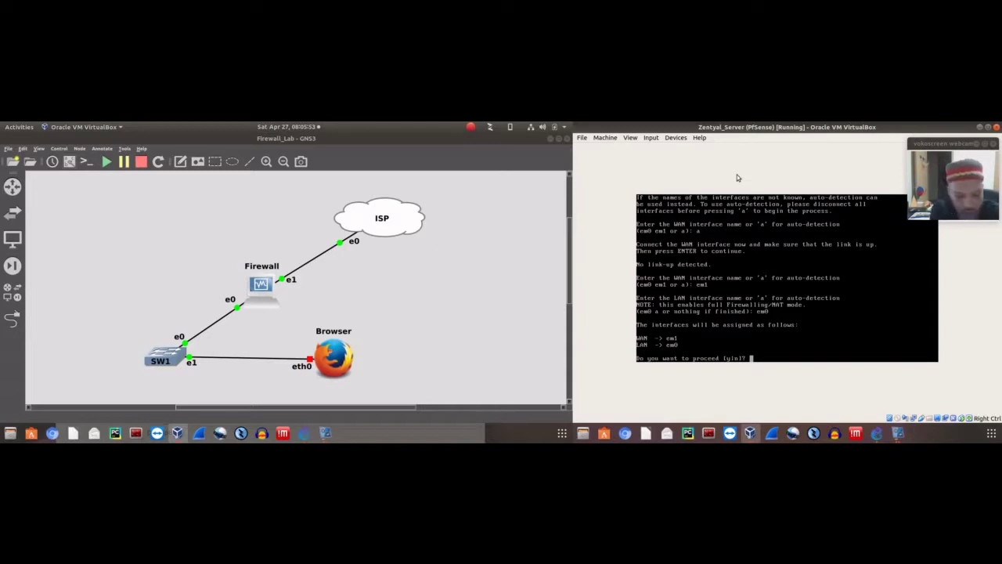
Confirm the WAN em1 / LAN em0 assignment with y and wait for pfSense to reload
{"action": "type", "text": "y"}
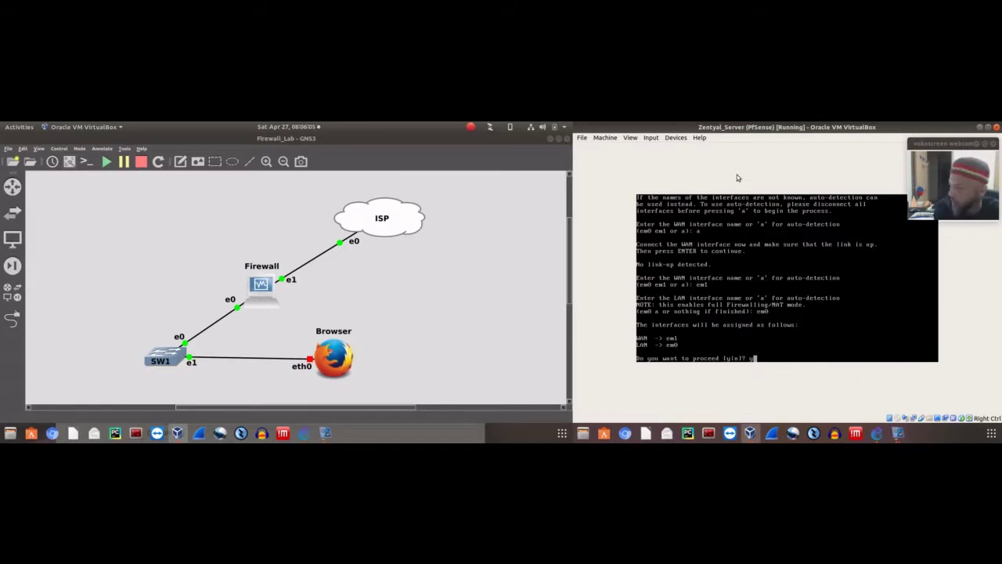
{"action": "key", "text": "Return"}
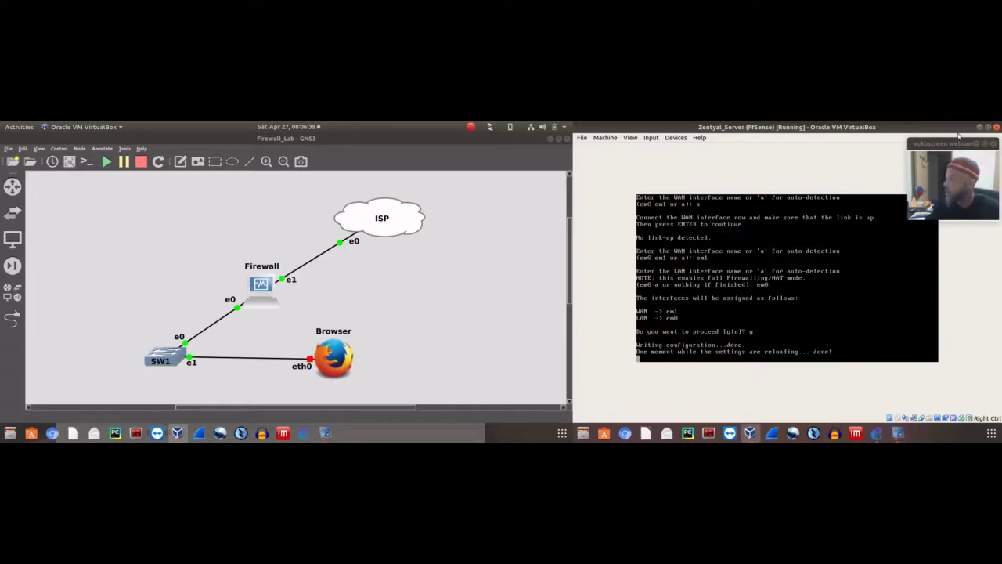
{"action": "left_click_drag", "start_coordinate": [949, 145], "coordinate": [943, 143]}
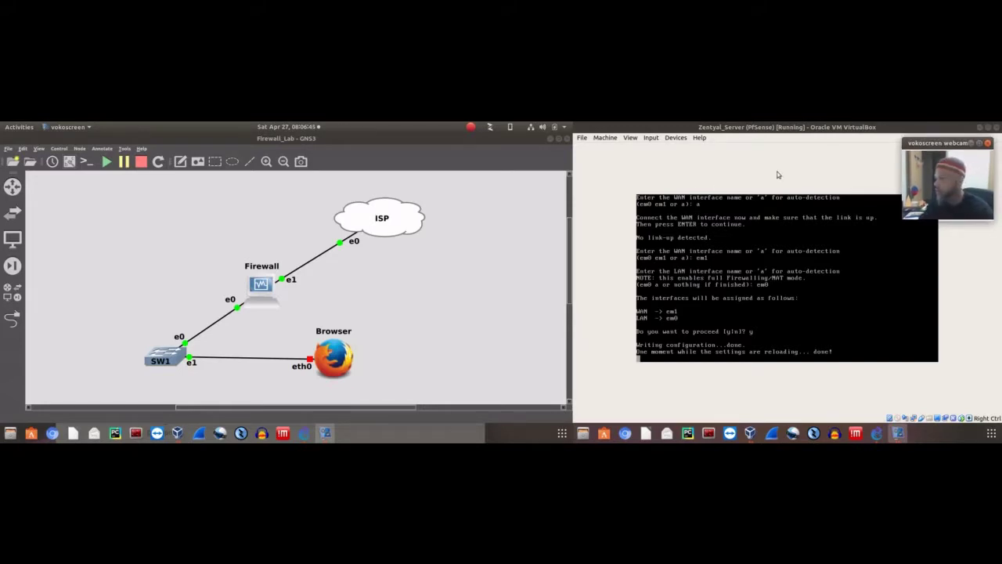
{"action": "left_click", "coordinate": [780, 149]}
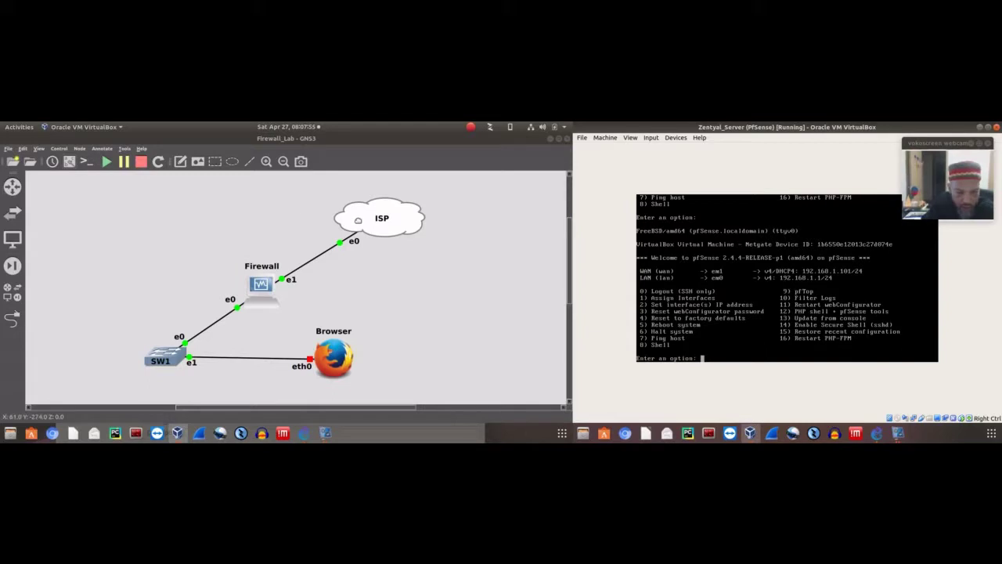
Open a console on the ISP node, log in as gns3, and type ifconfig
{"action": "right_click", "coordinate": [358, 224]}
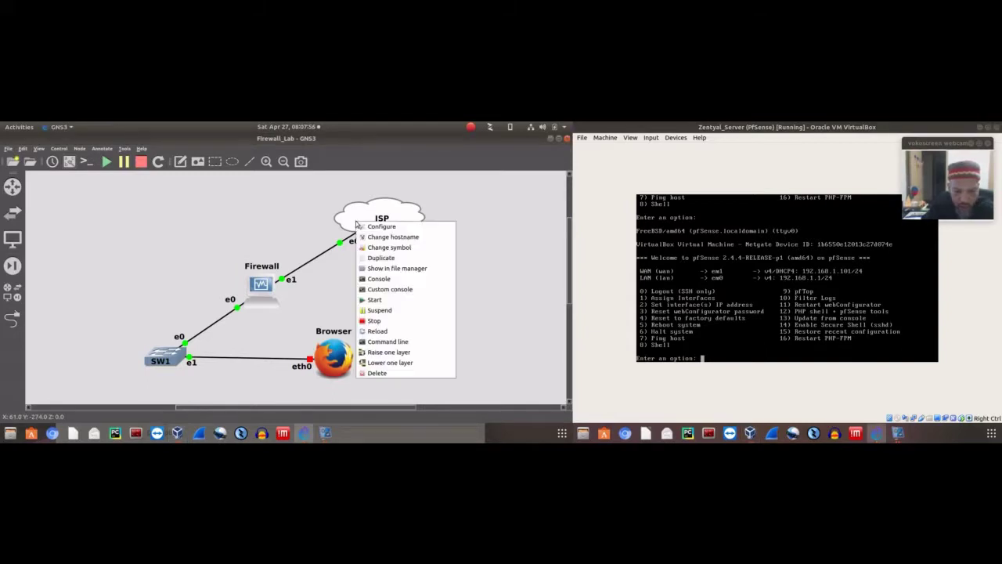
{"action": "left_click", "coordinate": [376, 284]}
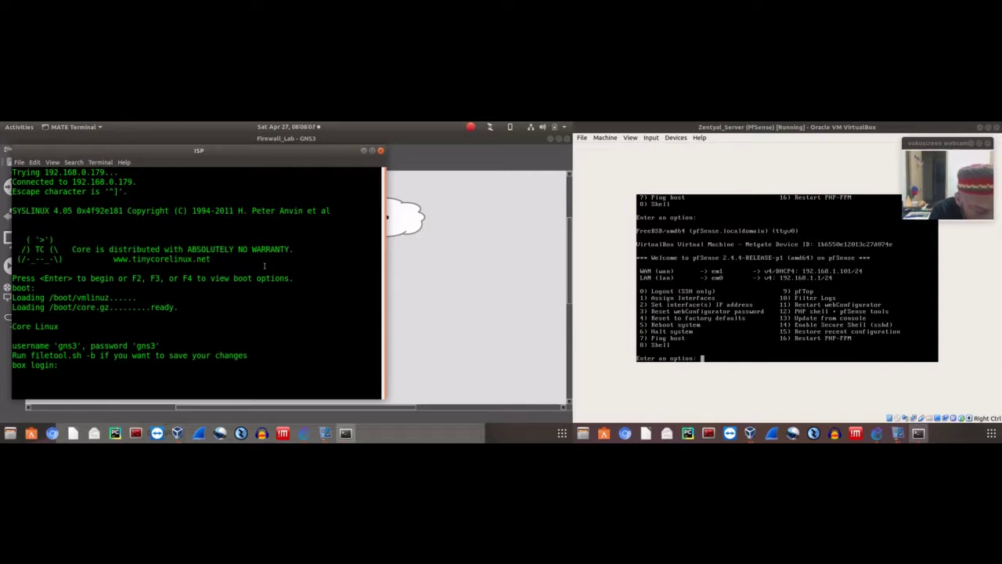
{"action": "type", "text": "gns3"}
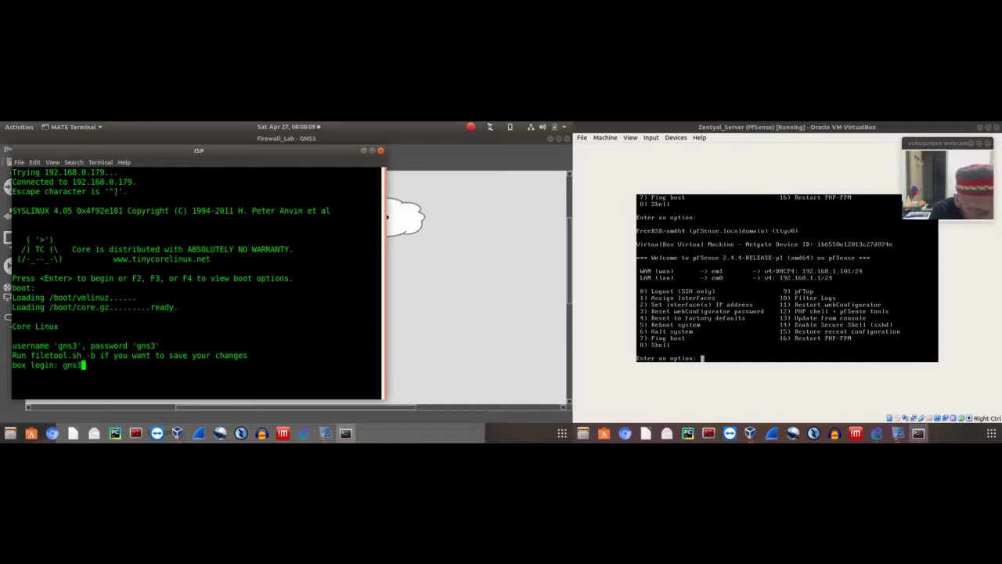
{"action": "key", "text": "Return"}
{"action": "type", "text": "gns3"}
{"action": "key", "text": "Return"}
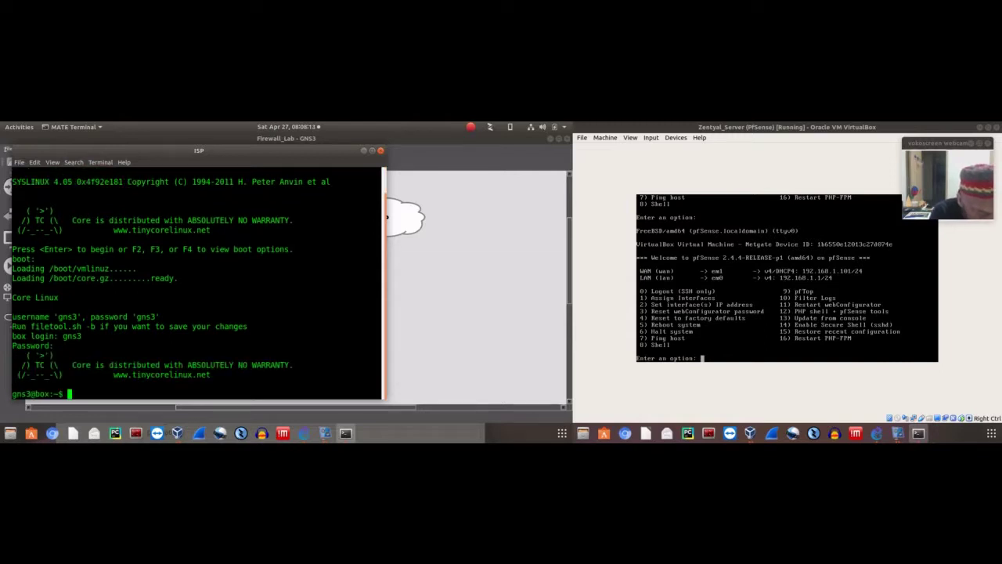
{"action": "type", "text": "ifconfig"}
Run ifconfig to list the ISP node's eth0 192.168.1.100 and eth1 172.16.0.58 addresses
{"action": "key", "text": "Return"}
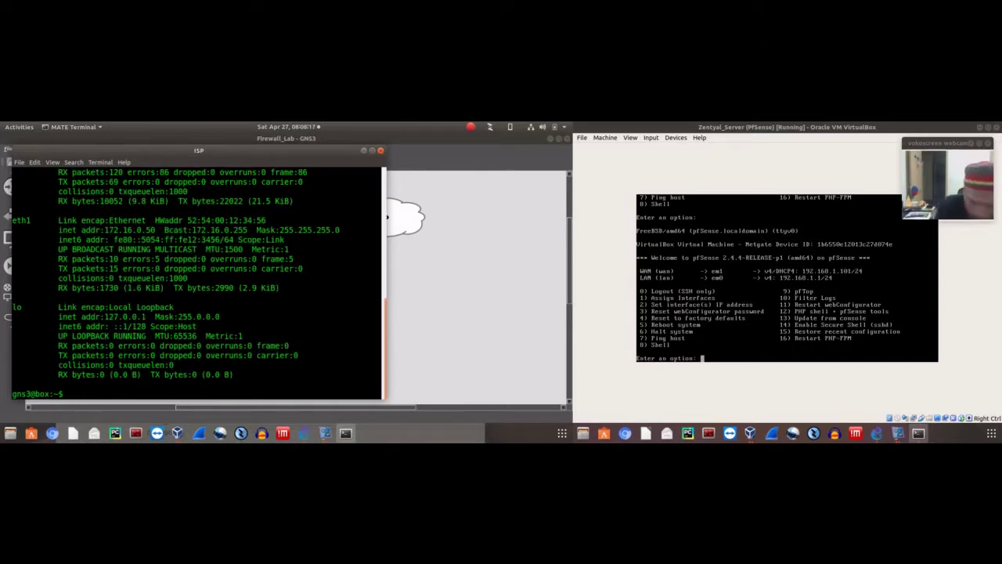
{"action": "scroll", "coordinate": [190, 267], "scroll_direction": "up", "scroll_amount": 2}
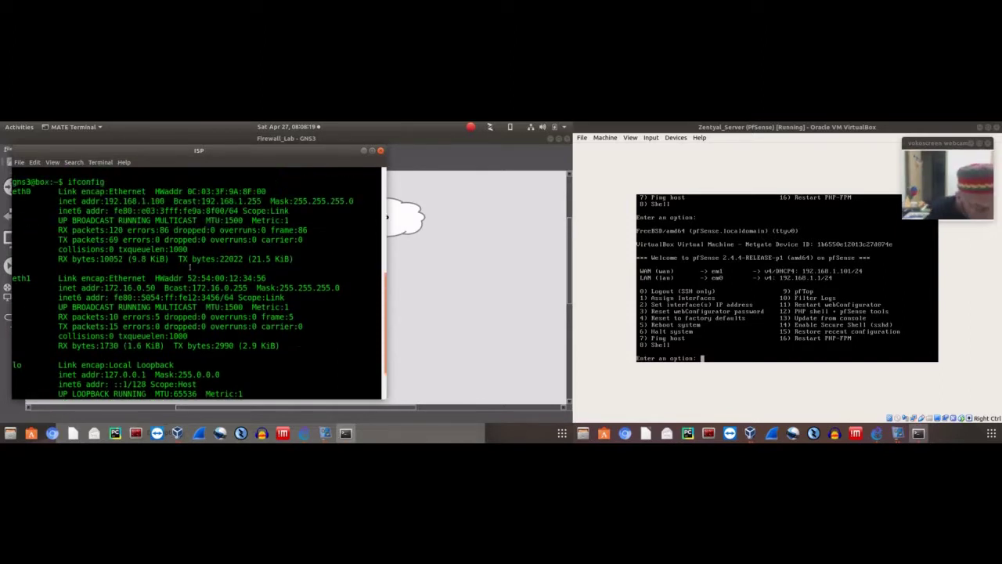
{"action": "scroll", "coordinate": [189, 268], "scroll_direction": "up", "scroll_amount": 1}
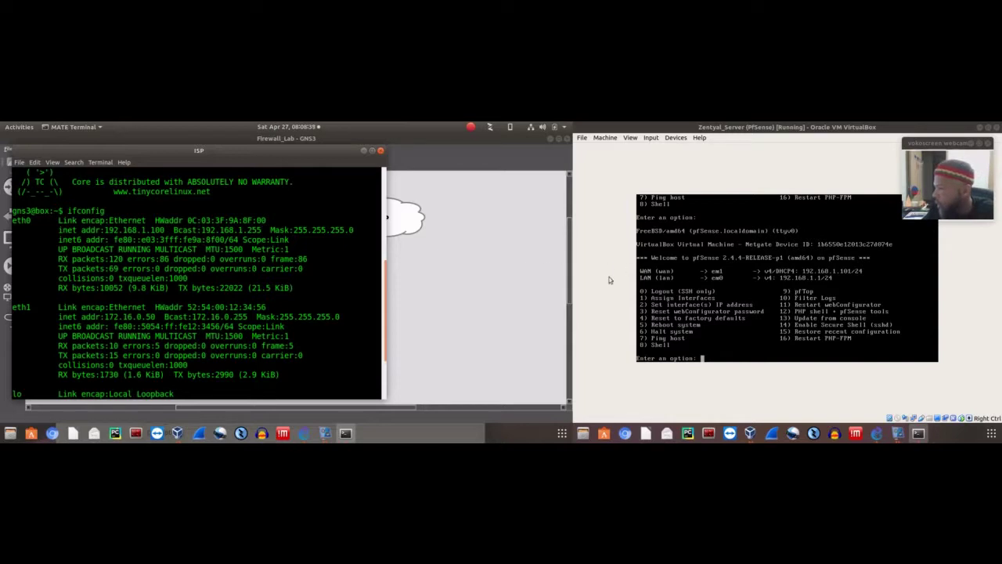
Run a five-packet ping to 8.8.8.8 from the ISP node's terminal
{"action": "left_click", "coordinate": [686, 296]}
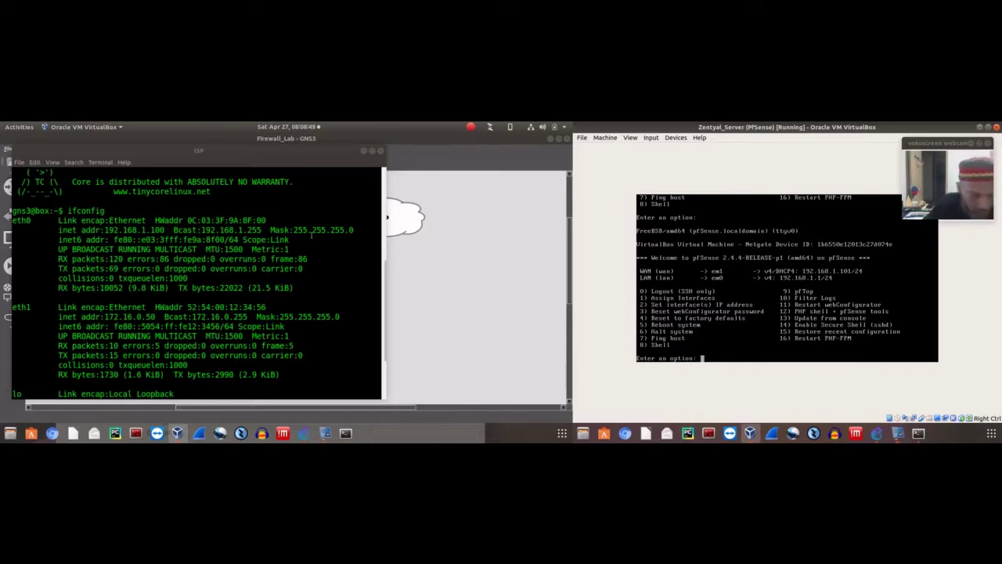
{"action": "scroll", "coordinate": [265, 253], "scroll_direction": "down", "scroll_amount": 3}
{"action": "left_click", "coordinate": [260, 307]}
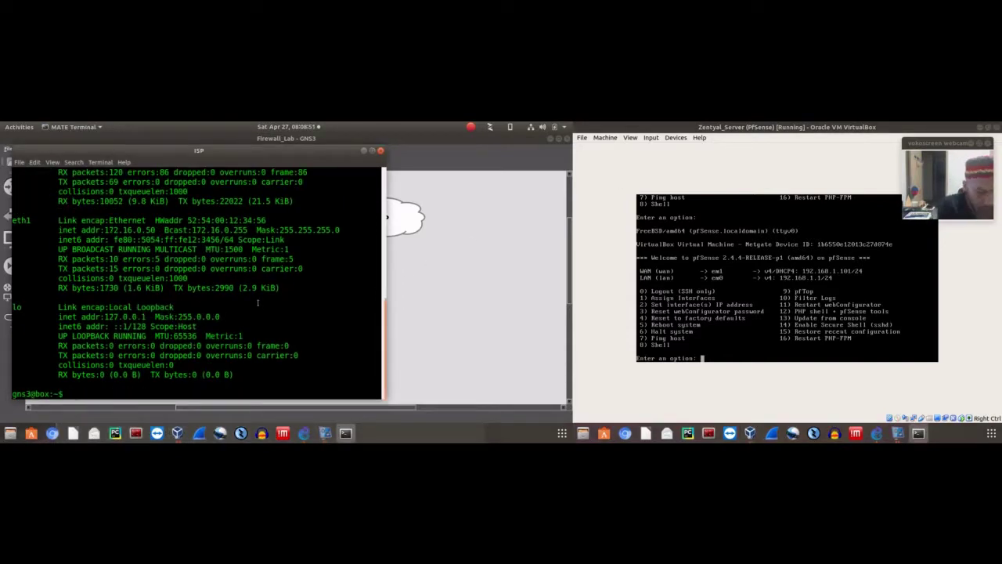
{"action": "type", "text": "ping "}
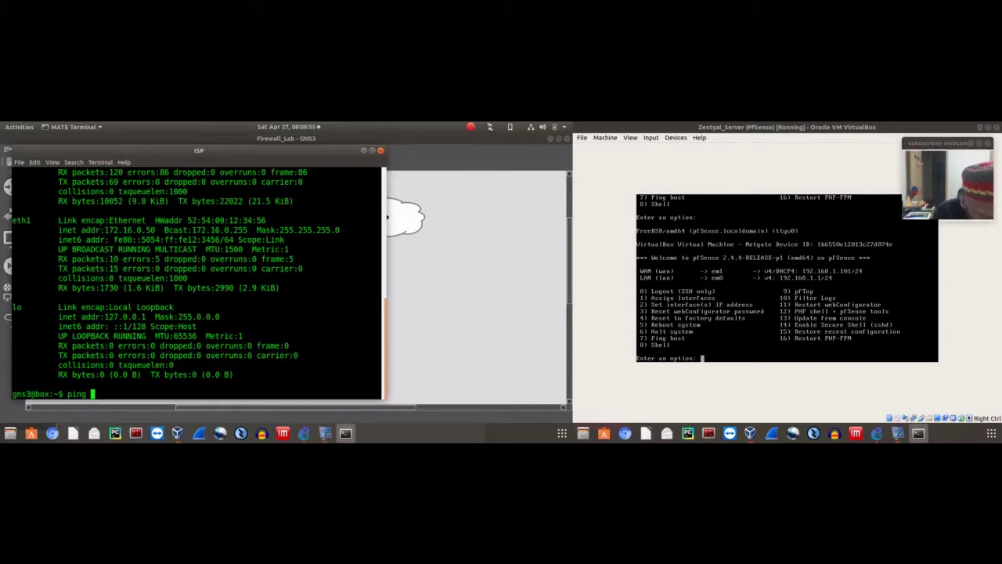
{"action": "type", "text": "c"}
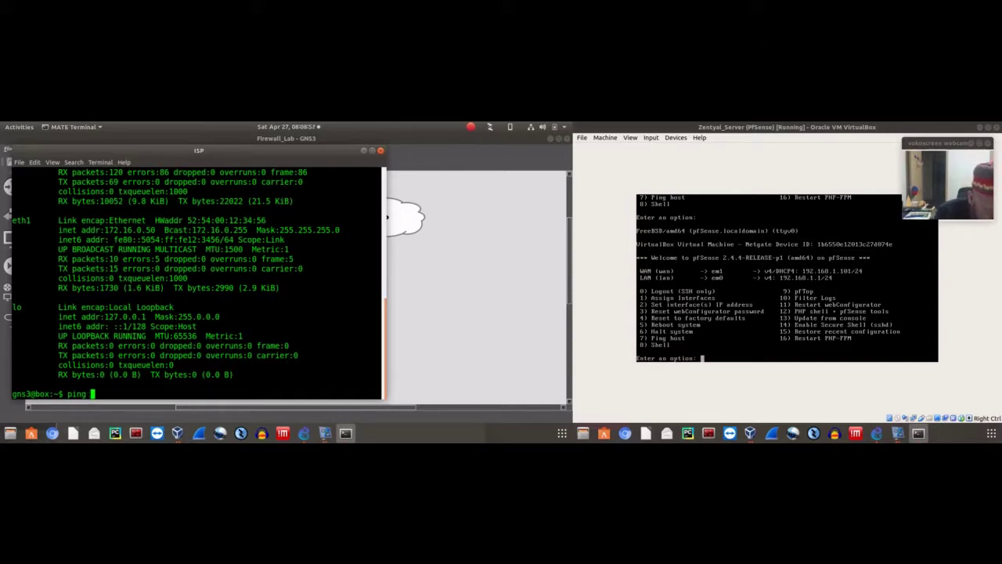
{"action": "type", "text": "c 5"}
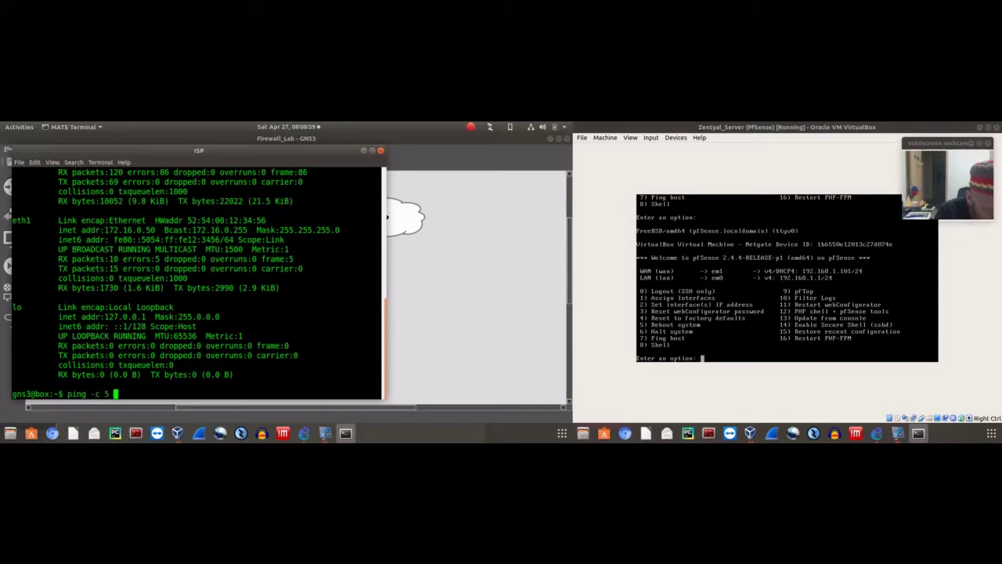
{"action": "type", "text": " 8.8.8.8"}
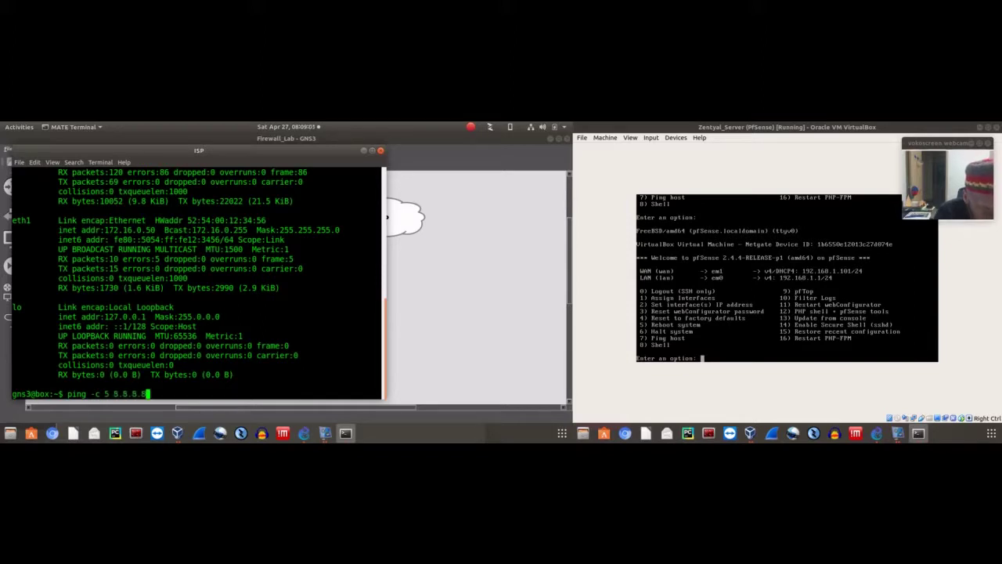
{"action": "key", "text": "Return"}
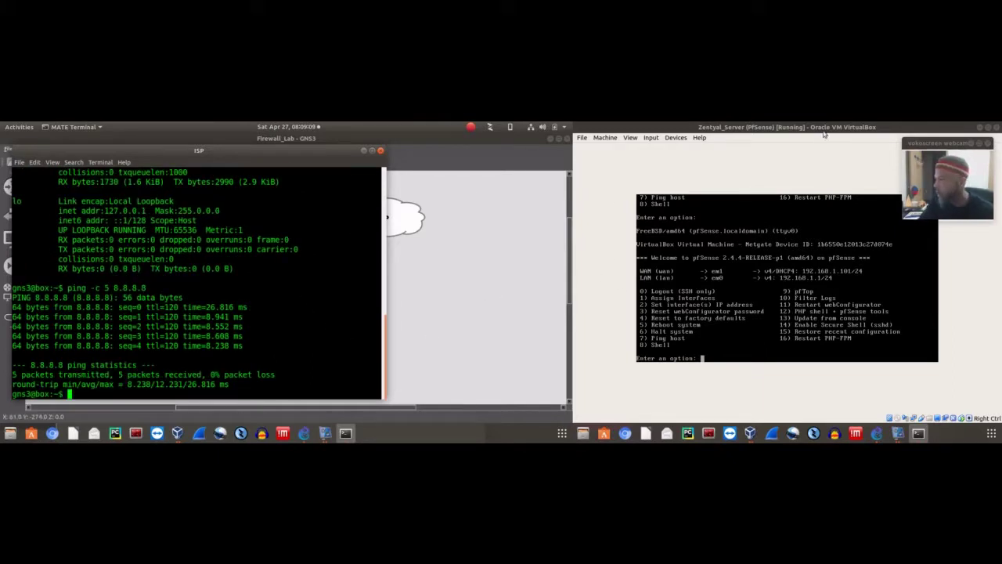
Ping 8.8.8.8 from pfSense via option 7, getting 100% packet loss, then return to the menu
{"action": "left_click", "coordinate": [824, 134]}
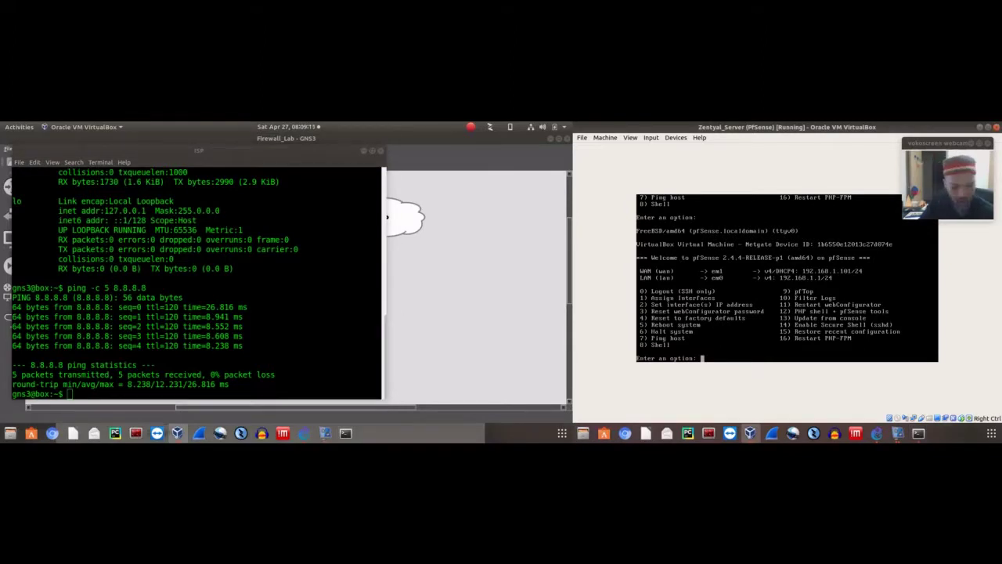
{"action": "type", "text": "7"}
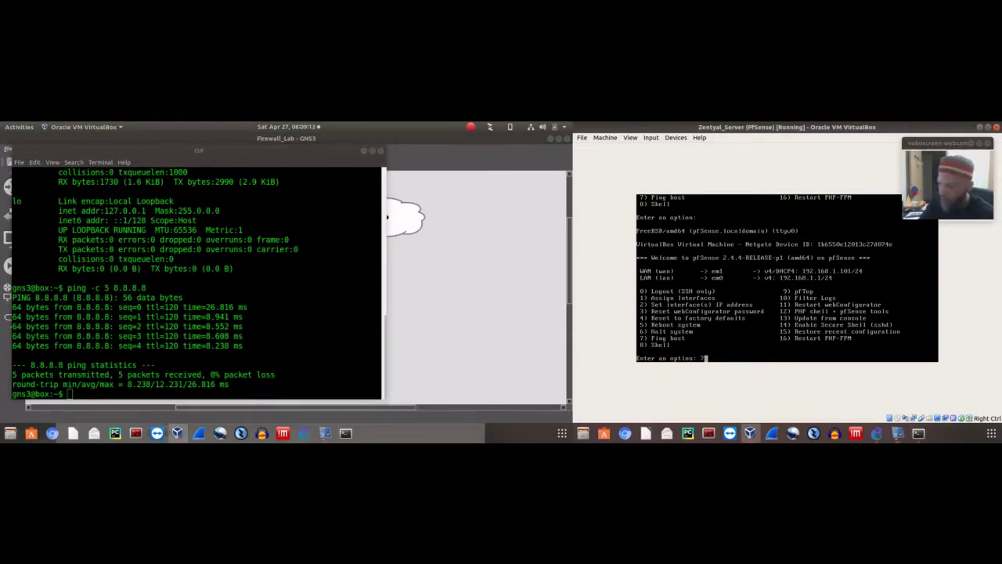
{"action": "key", "text": "Return"}
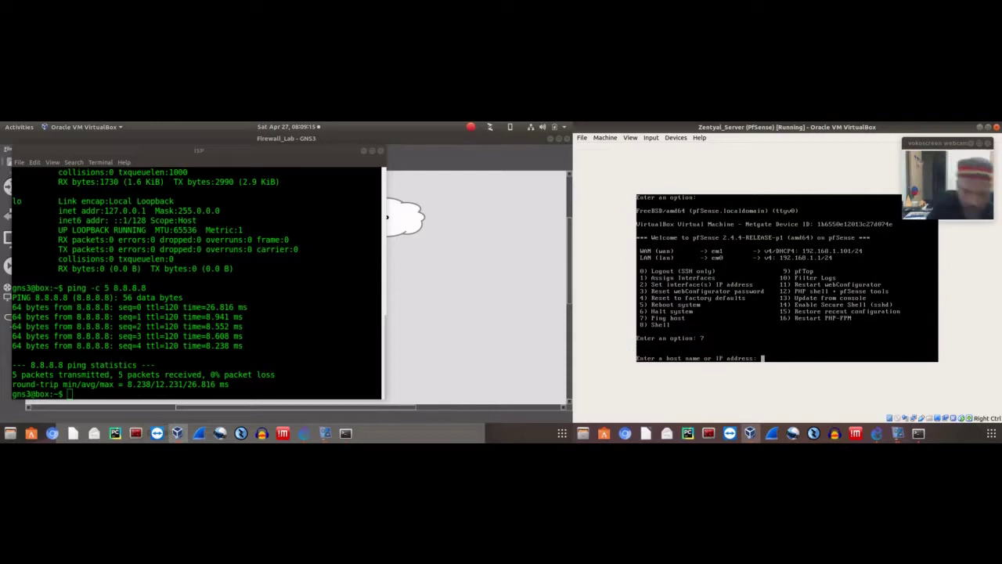
{"action": "type", "text": "8.8.8.8"}
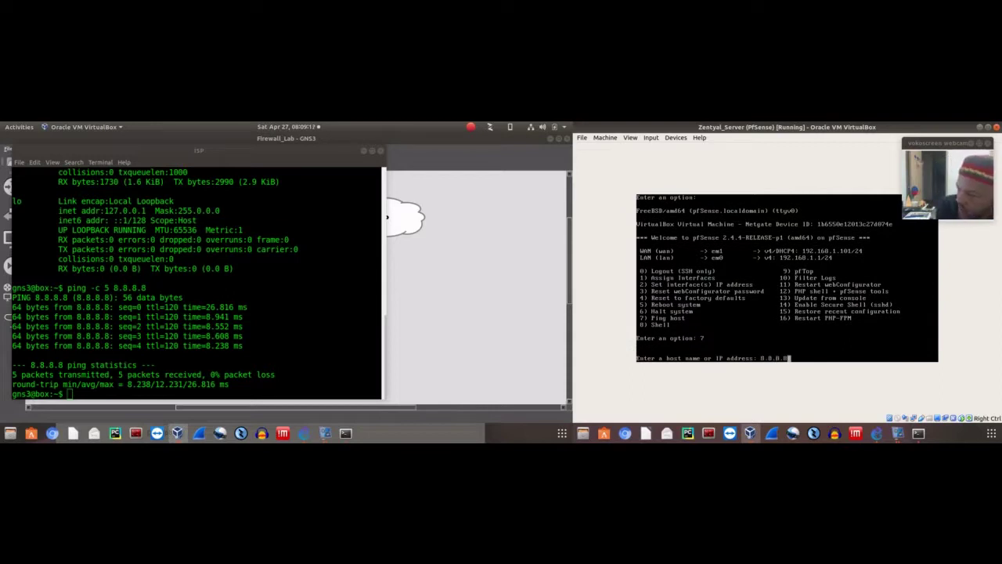
{"action": "key", "text": "Return"}
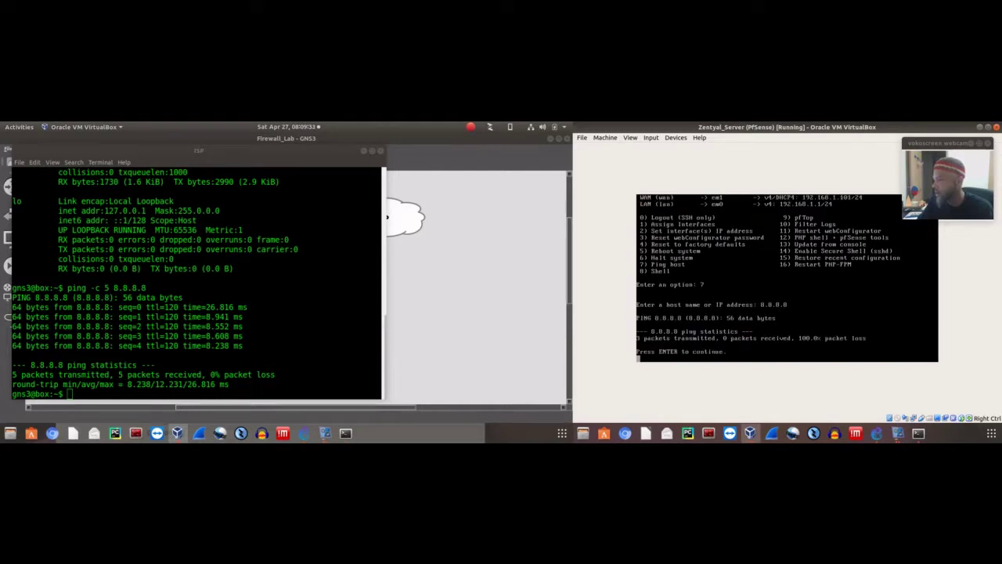
{"action": "key", "text": "Return"}
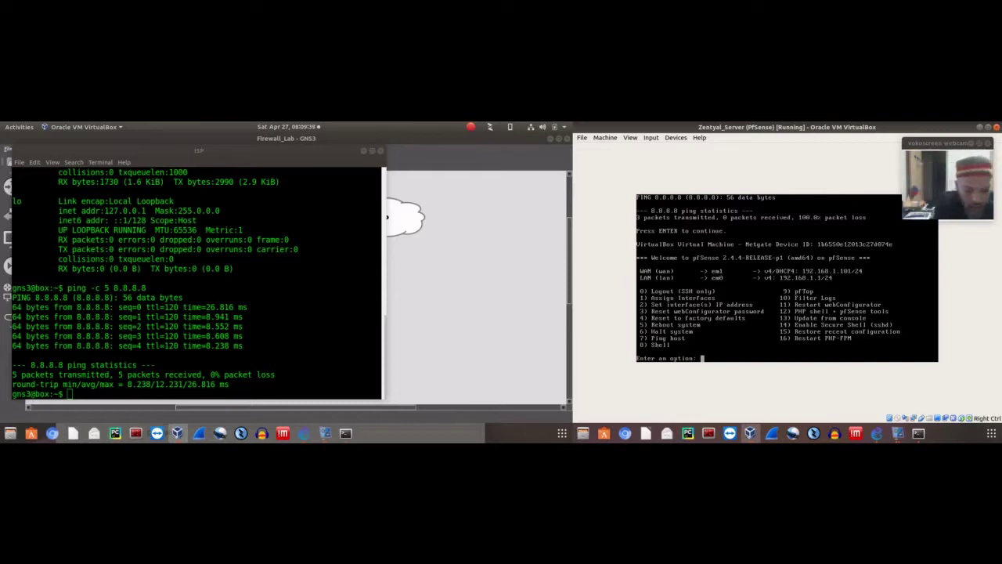
Choose option 2 for interface 1 (WAN) and enable DHCP for its IPv4 address
{"action": "type", "text": "2"}
{"action": "key", "text": "Return"}
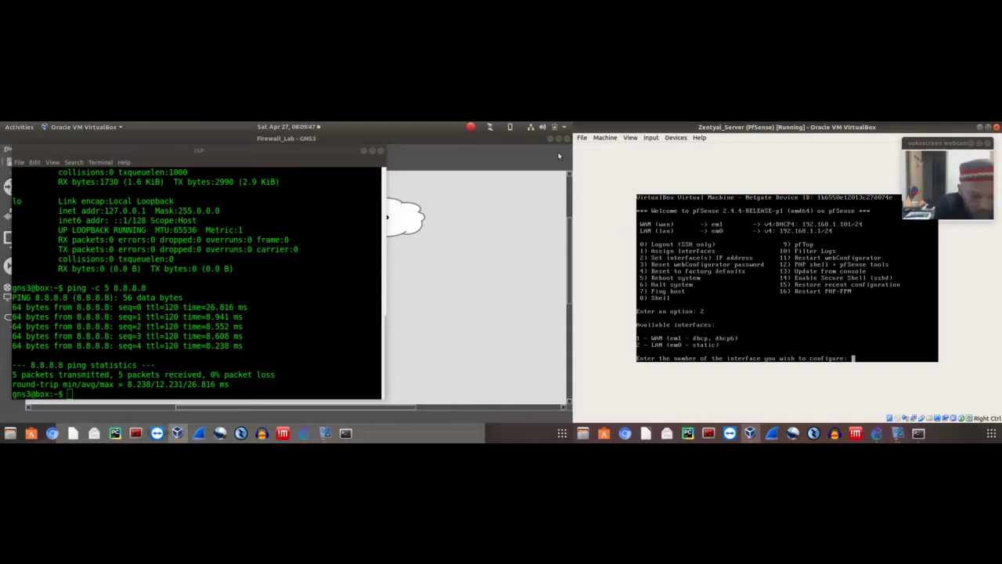
{"action": "type", "text": "1"}
{"action": "key", "text": "Return"}
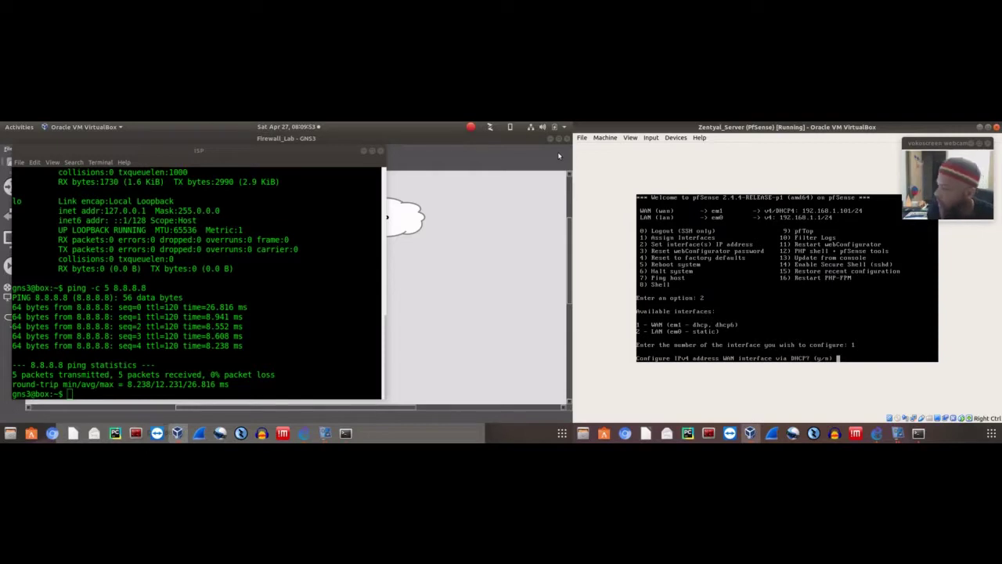
{"action": "type", "text": "y"}
{"action": "key", "text": "Return"}
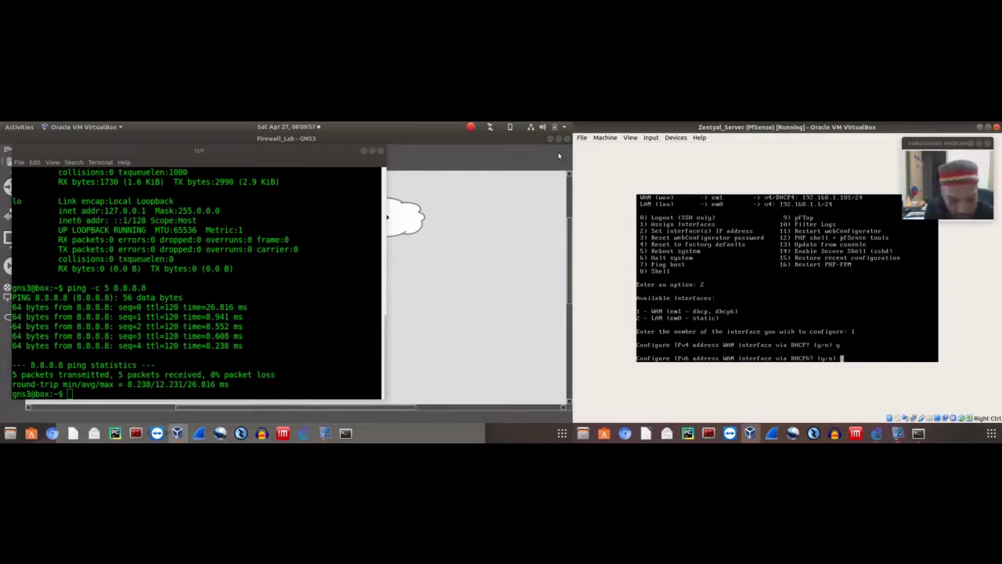
Decline IPv6 DHCP, leave the IPv6 address blank, and keep HTTPS for the webConfigurator
{"action": "type", "text": "n"}
{"action": "key", "text": "Return"}
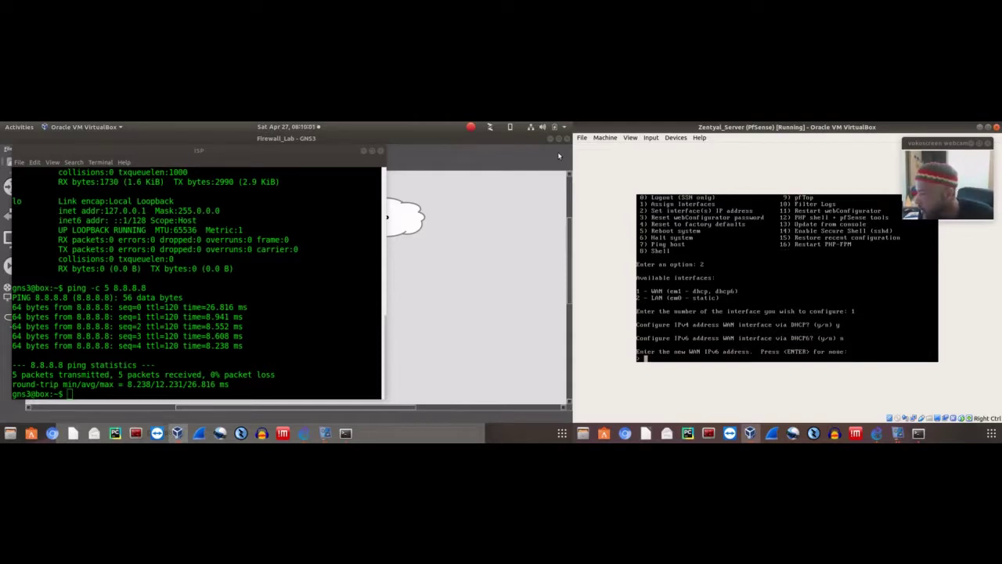
{"action": "key", "text": "Return"}
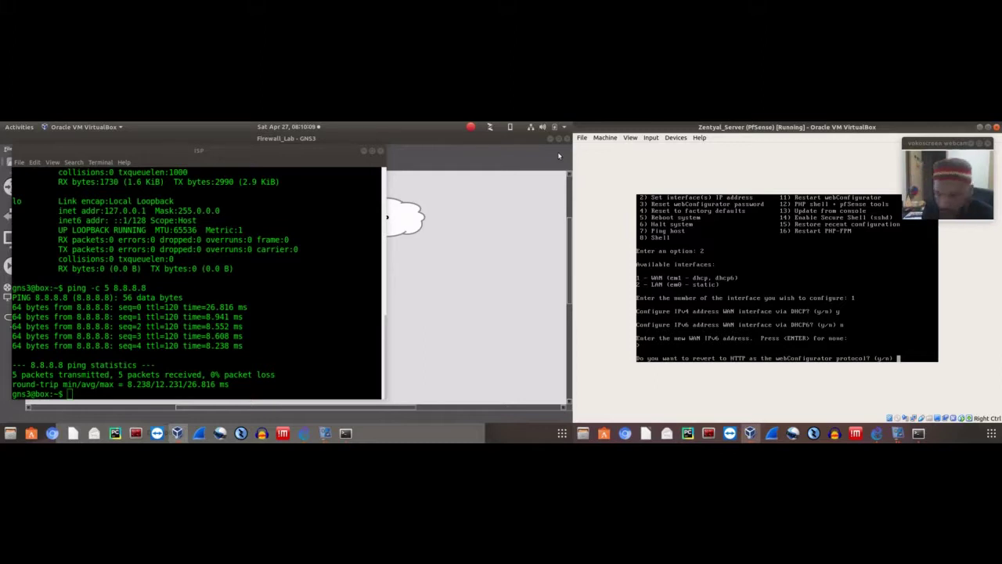
{"action": "type", "text": "n"}
{"action": "key", "text": "Return"}
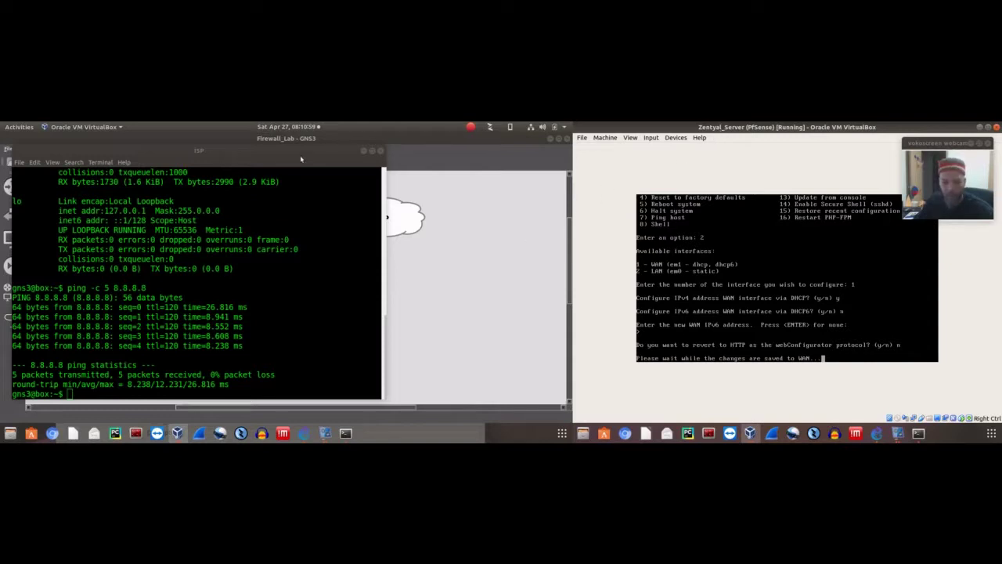
Minimize the ISP terminal, then return to the pfSense menu once WAN is saved as dhcp
{"action": "left_click", "coordinate": [364, 151]}
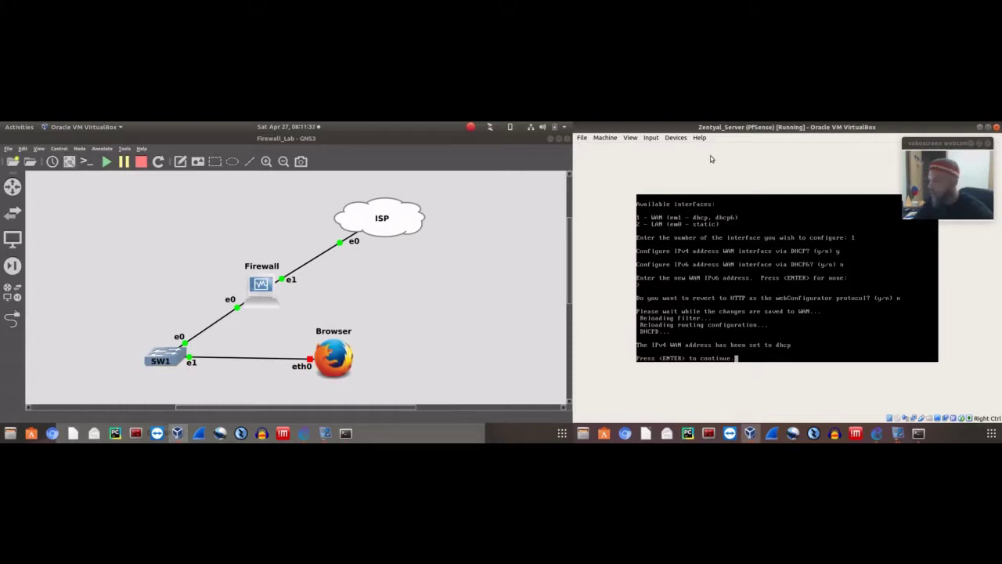
{"action": "key", "text": "Return"}
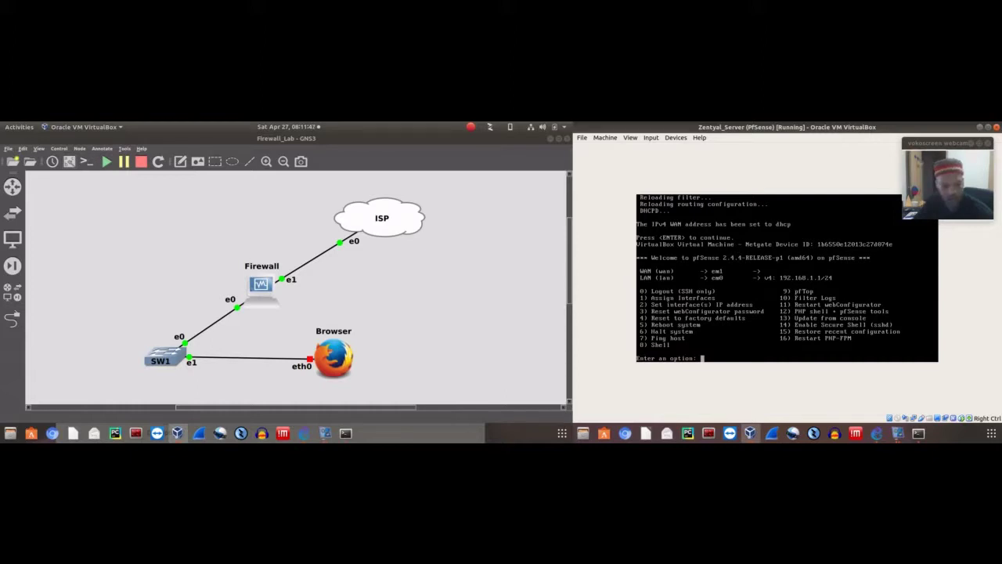
Pick interface 2 (LAN) under option 2 and set its IPv4 address to 192.168.75.1
{"action": "type", "text": "2"}
{"action": "key", "text": "Return"}
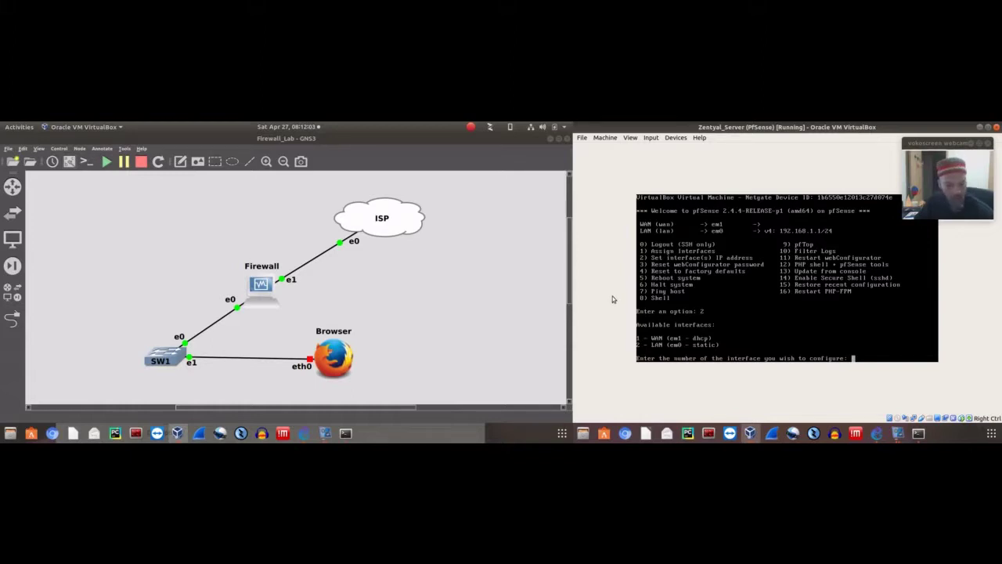
{"action": "type", "text": "2"}
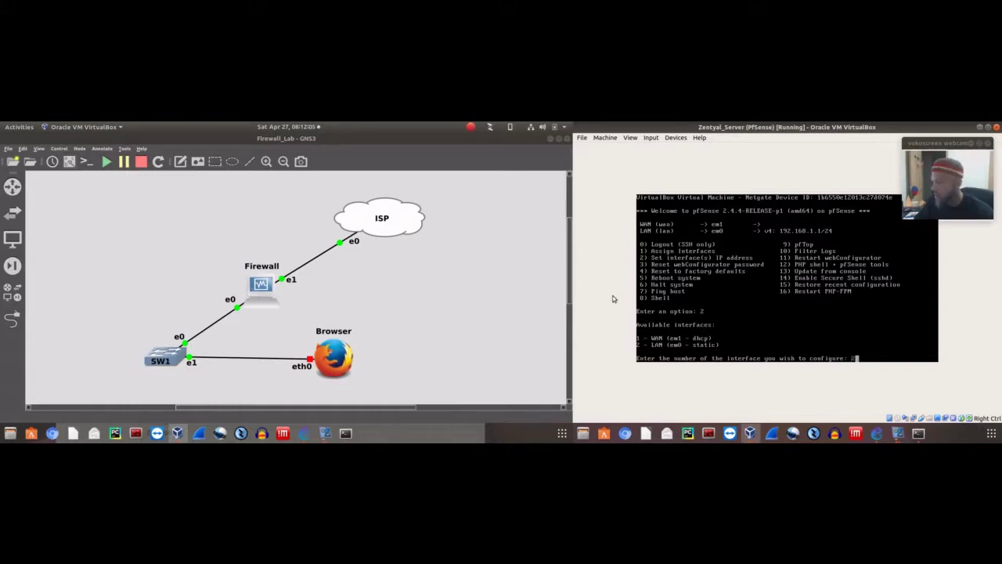
{"action": "key", "text": "Return"}
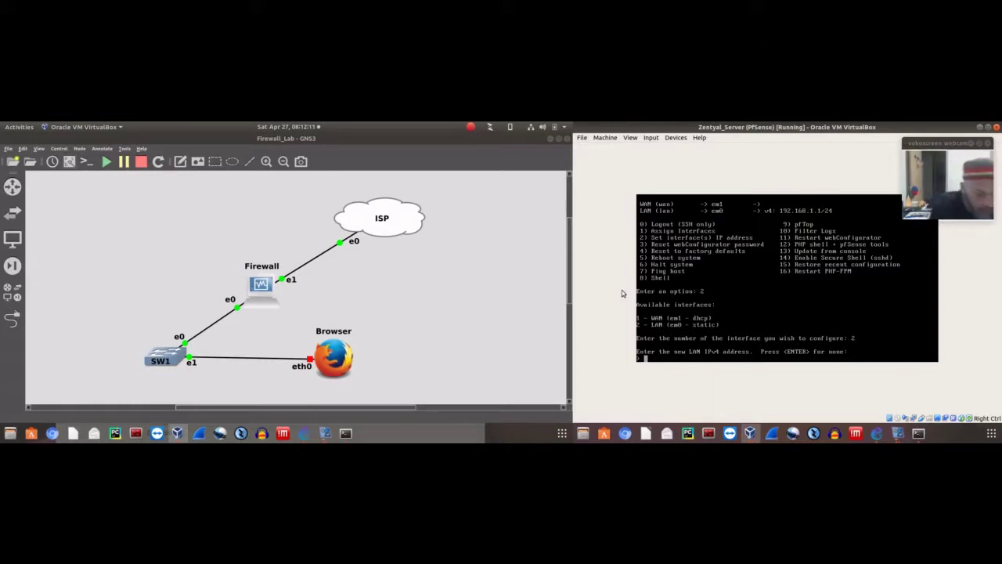
{"action": "type", "text": "192."}
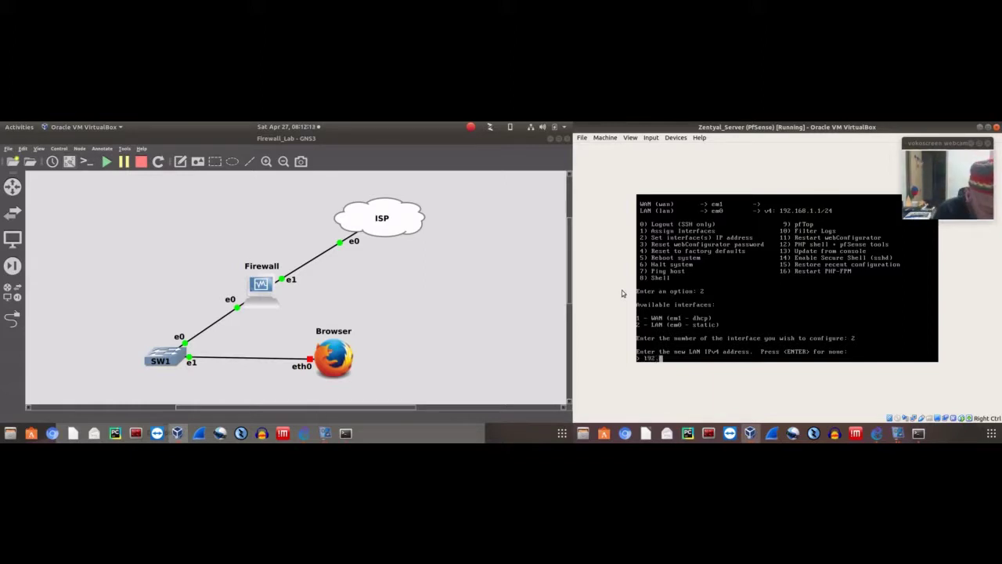
{"action": "type", "text": "168."}
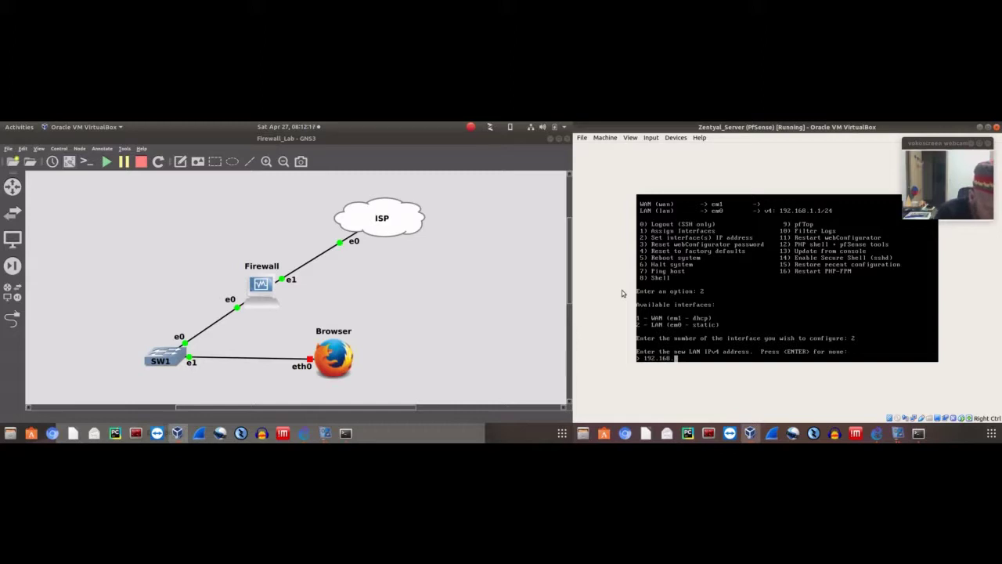
{"action": "type", "text": "99"}
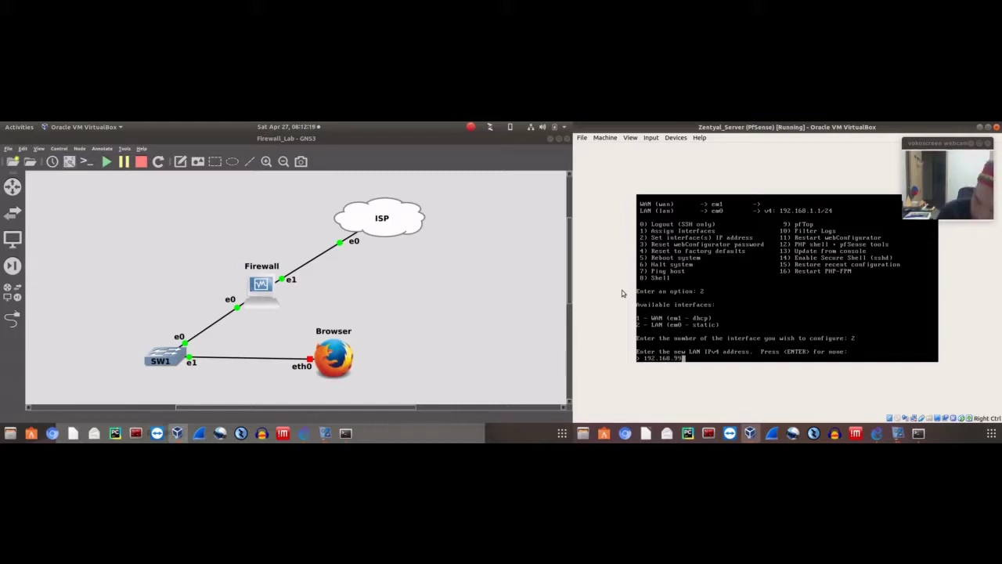
{"action": "type", "text": ".1"}
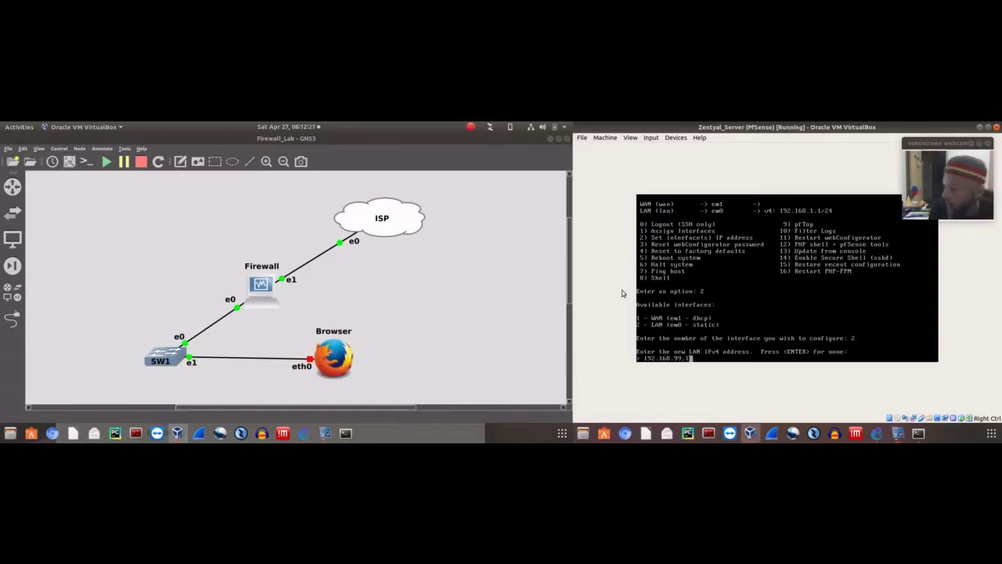
{"action": "key", "text": "BackSpace"}
{"action": "key", "text": "BackSpace"}
{"action": "key", "text": "BackSpace"}
{"action": "key", "text": "BackSpace"}
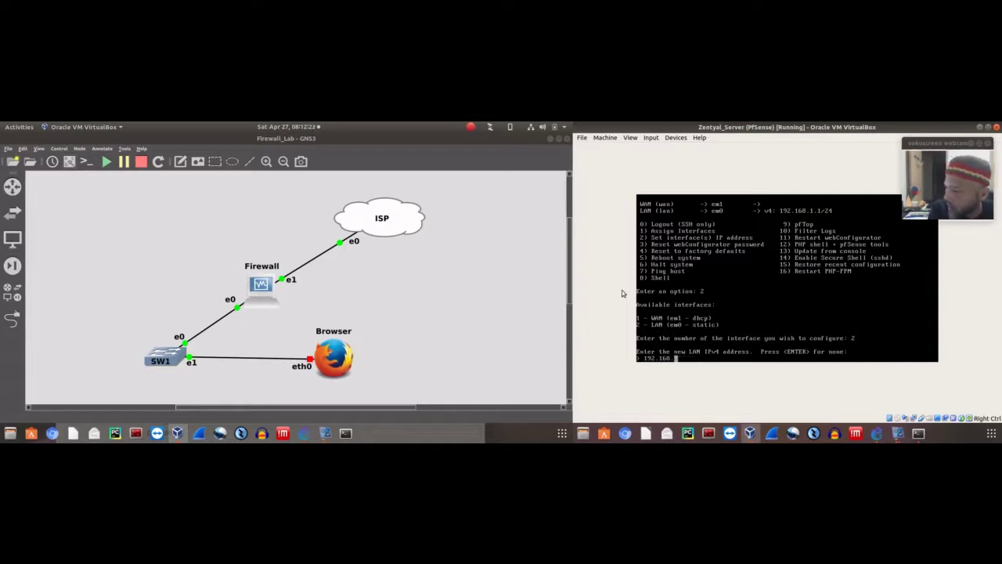
{"action": "type", "text": "75"}
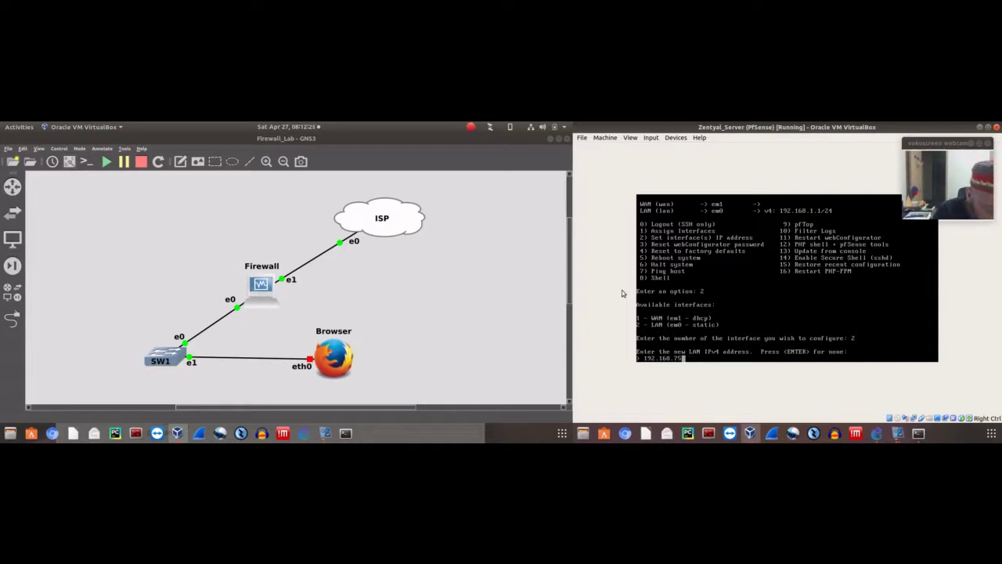
{"action": "type", "text": ".1"}
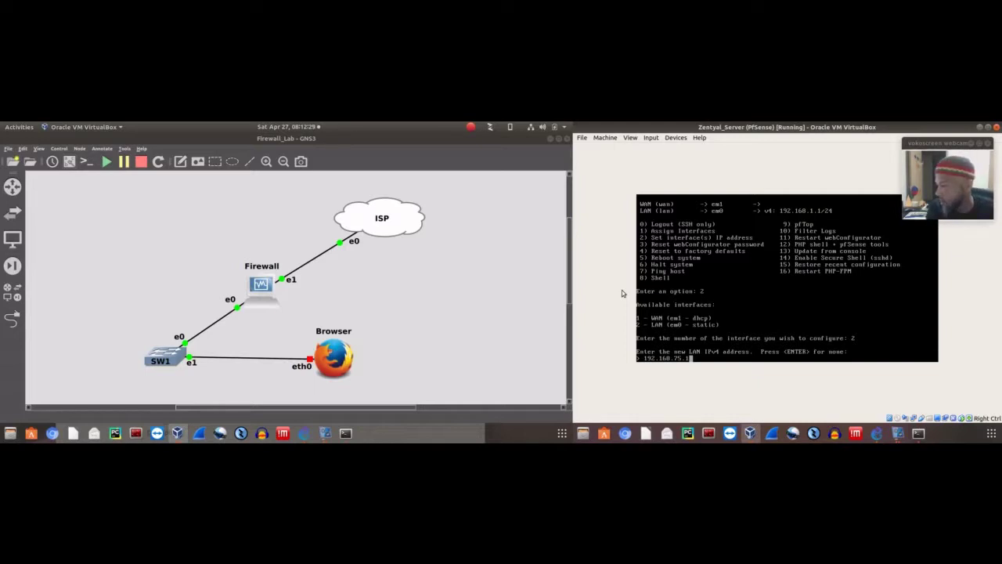
{"action": "key", "text": "Return"}
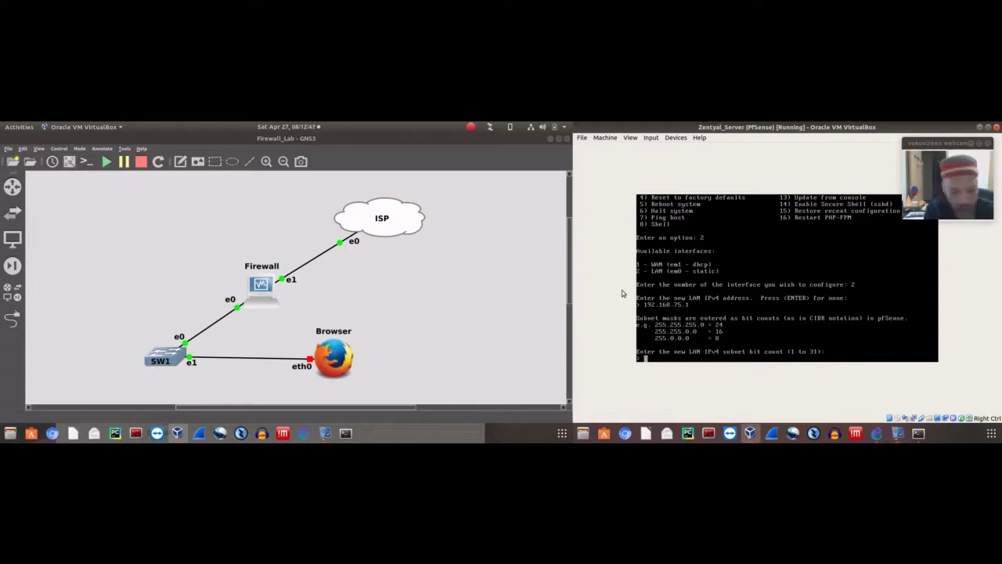
Enter 24 as the LAN subnet bits and 192.168.75.1 as gateway, skipping the IPv6 address
{"action": "type", "text": "24"}
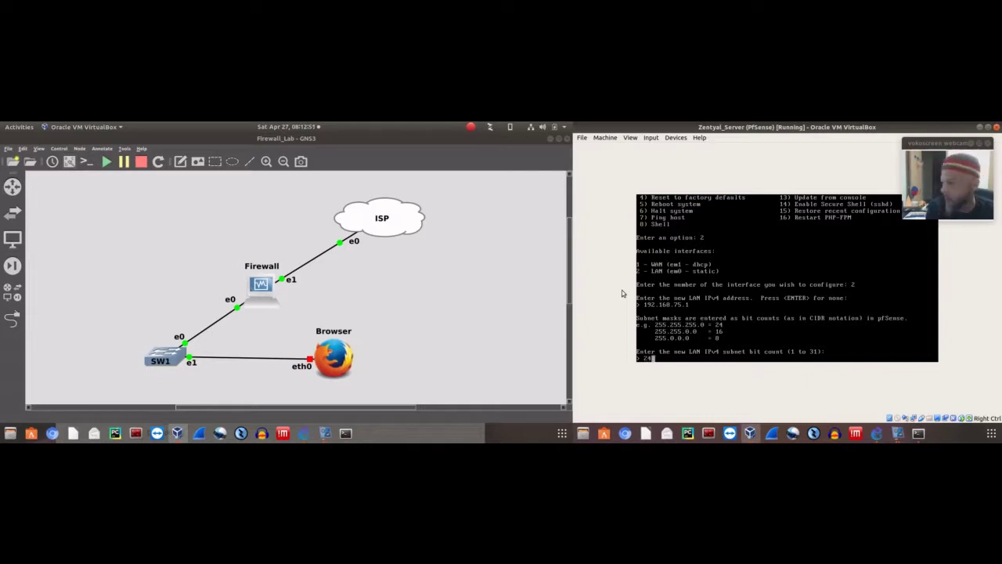
{"action": "key", "text": "Return"}
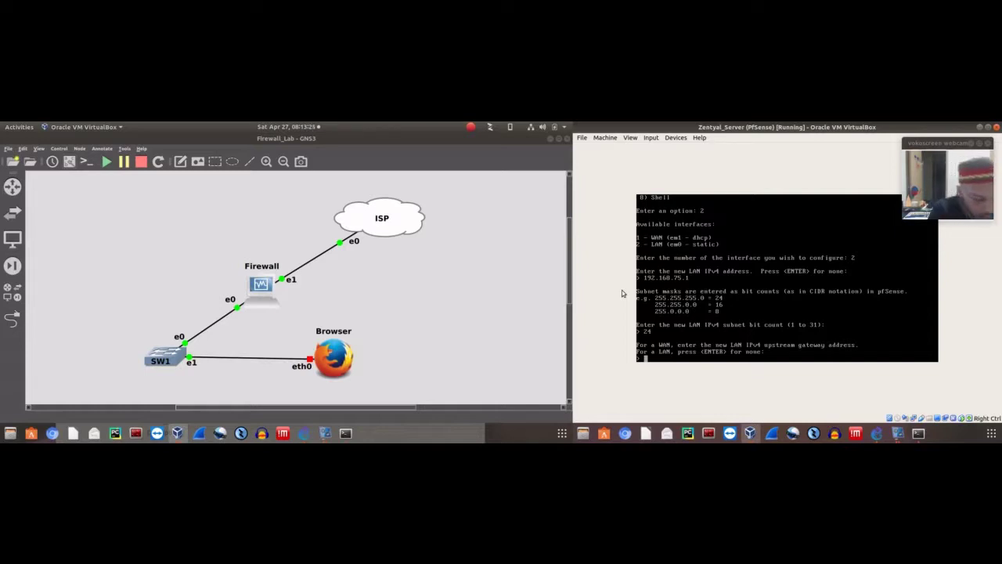
{"action": "type", "text": "192.167"}
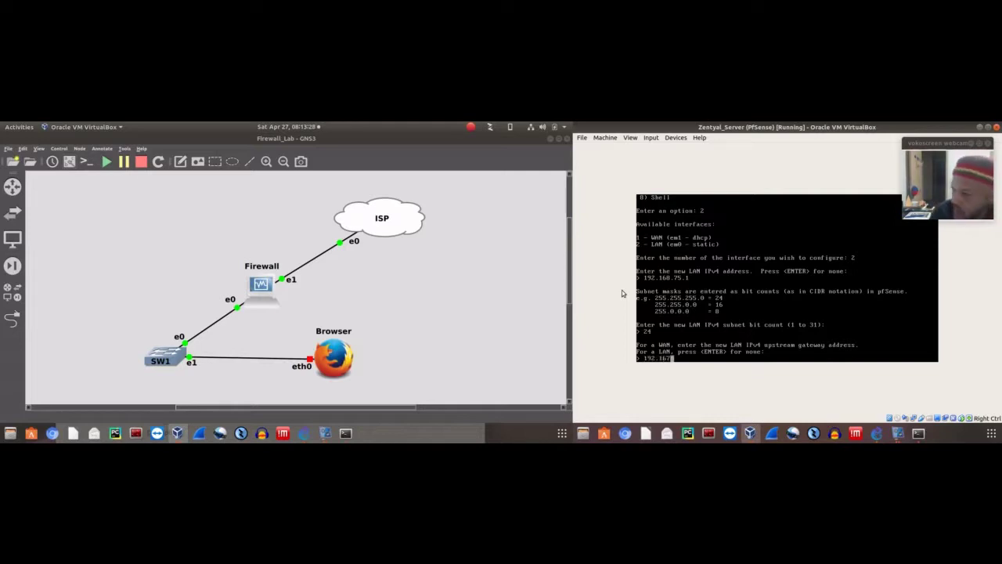
{"action": "key", "text": "BackSpace"}
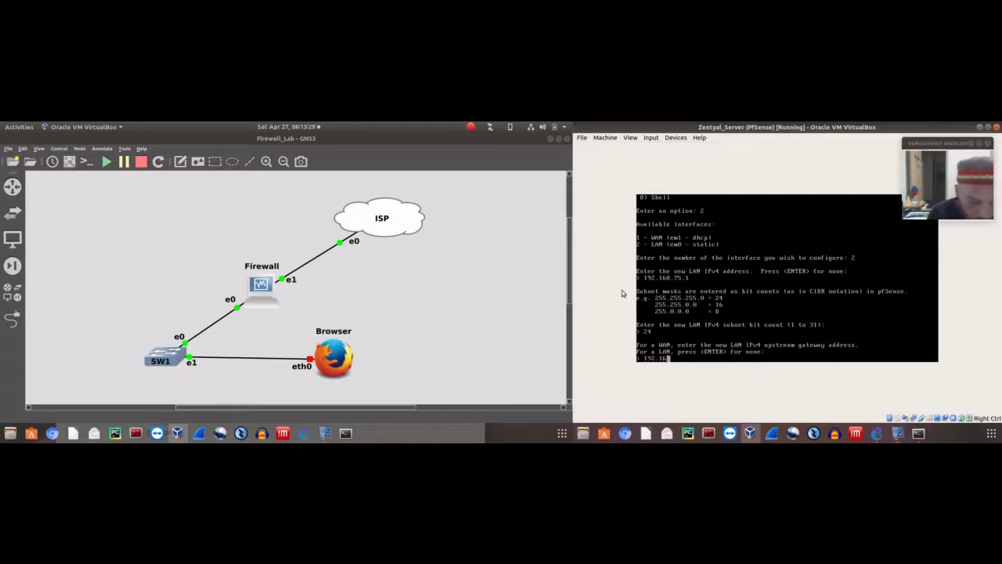
{"action": "type", "text": "8.75.1"}
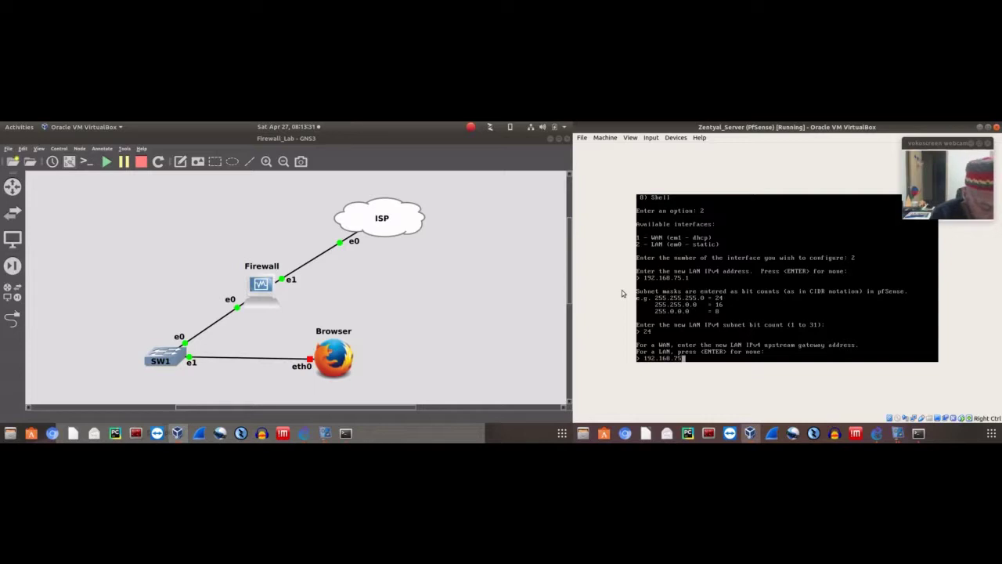
{"action": "key", "text": "Return"}
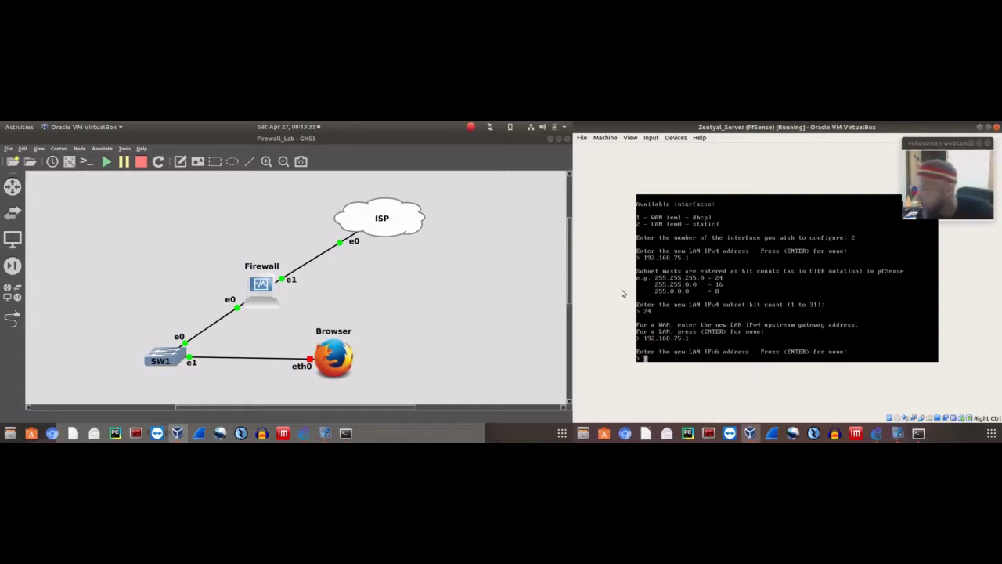
{"action": "key", "text": "Return"}
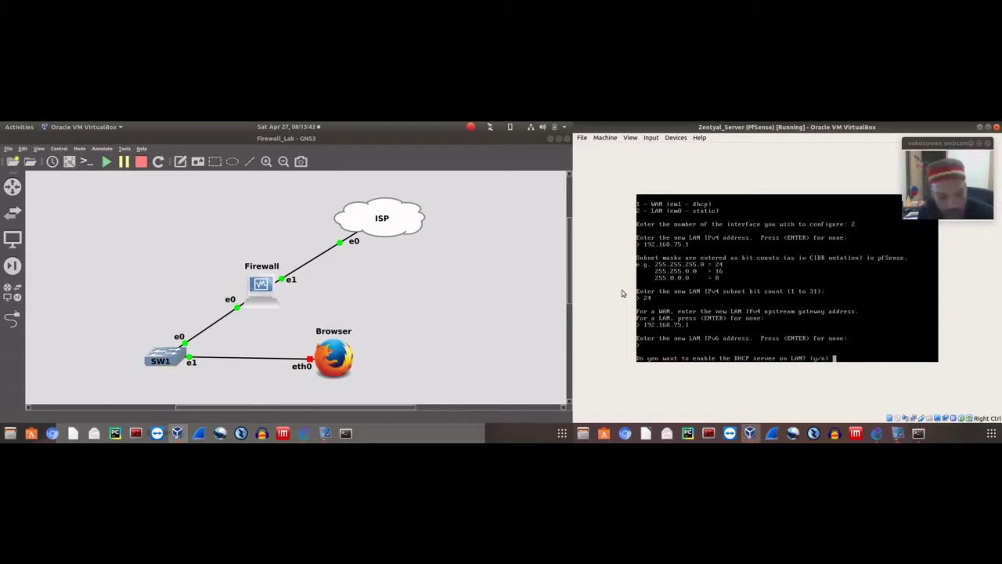
Enable the LAN DHCP server with range 192.168.75.2 to 192.168.75.254
{"action": "type", "text": "y"}
{"action": "key", "text": "Return"}
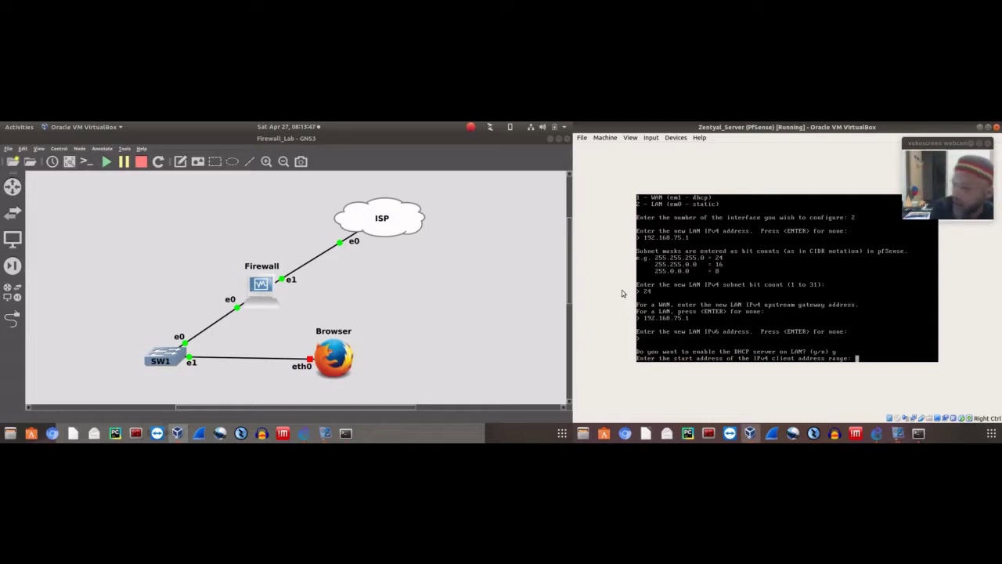
{"action": "type", "text": "192.168."}
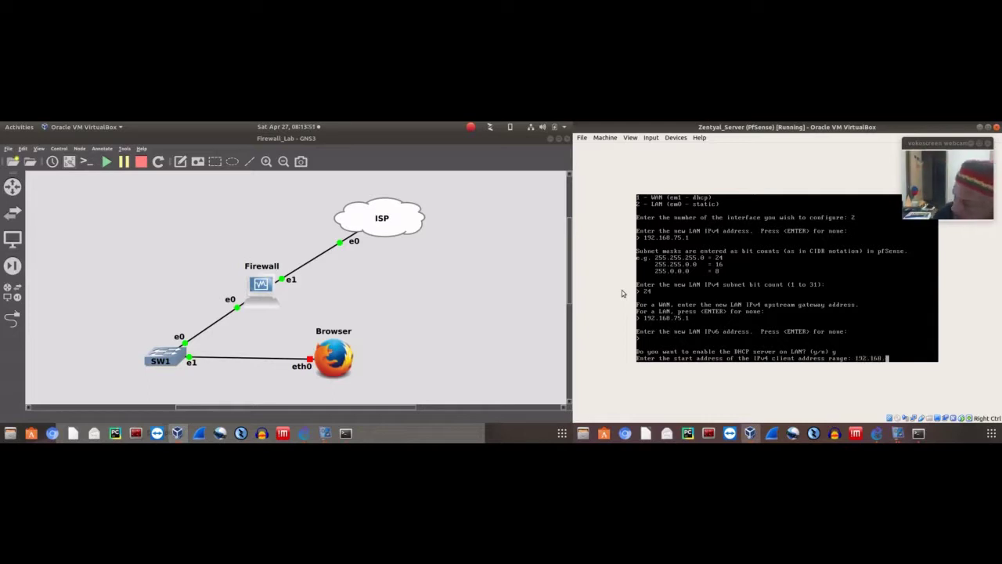
{"action": "type", "text": "7"}
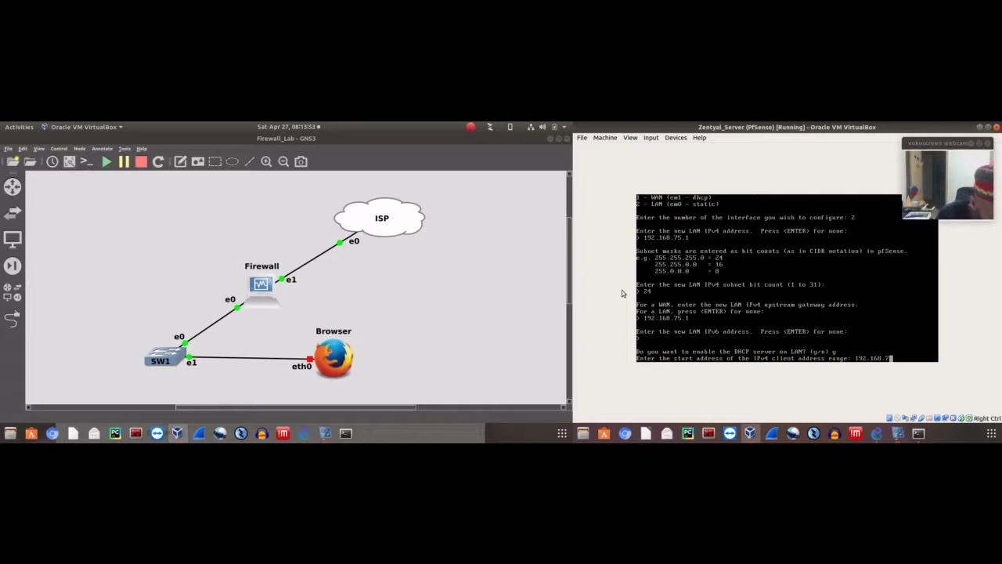
{"action": "type", "text": "5.2"}
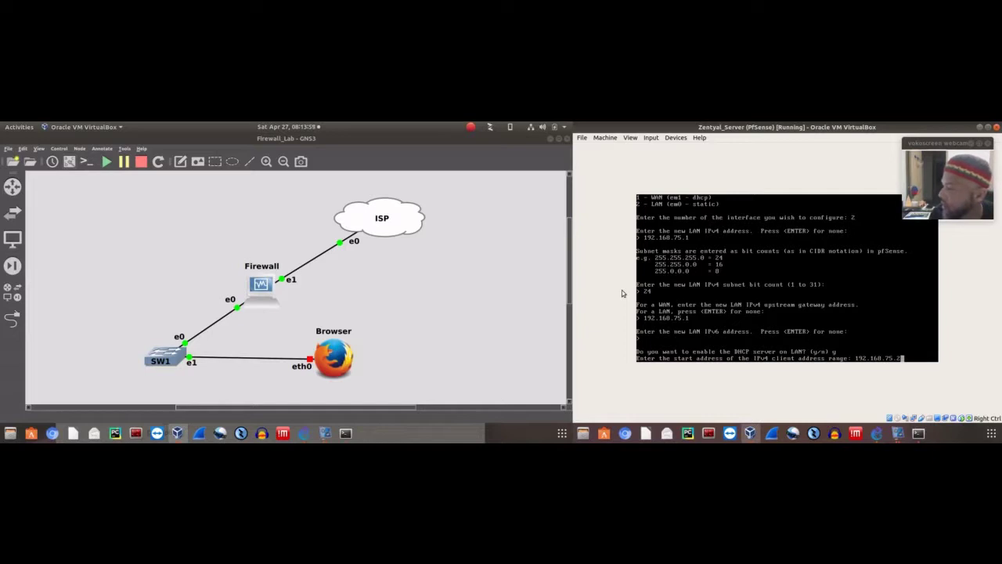
{"action": "key", "text": "Return"}
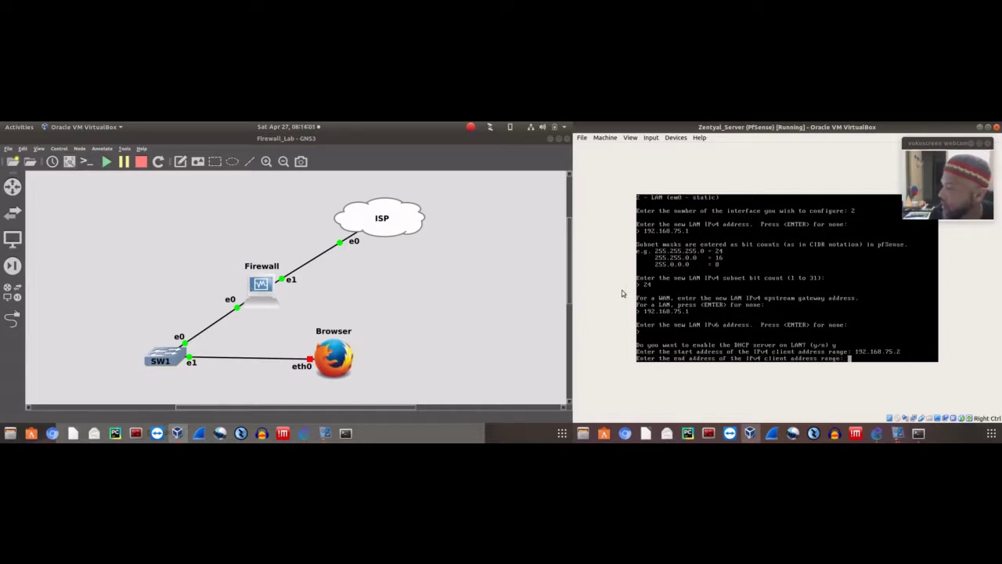
{"action": "type", "text": "192.168."}
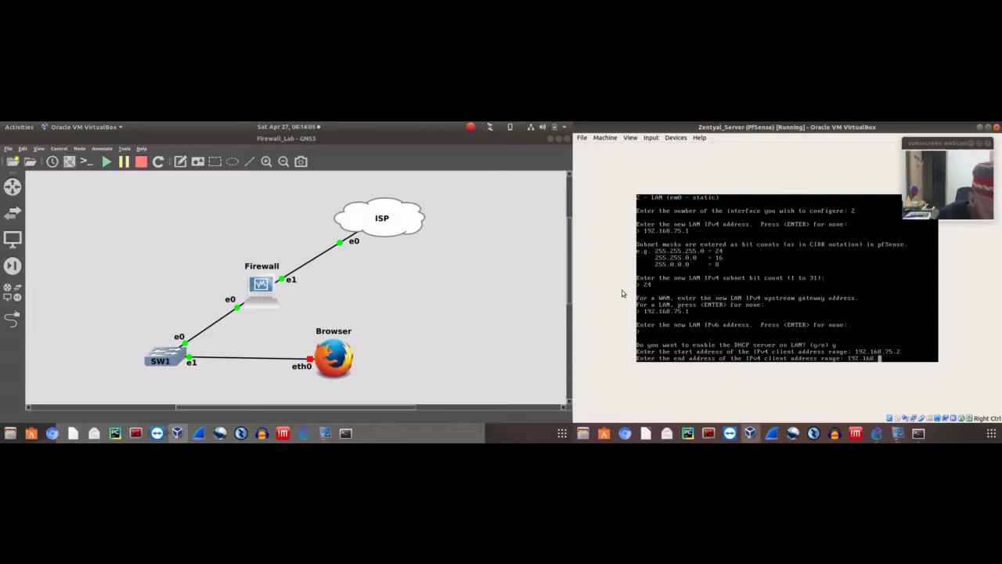
{"action": "type", "text": "75."}
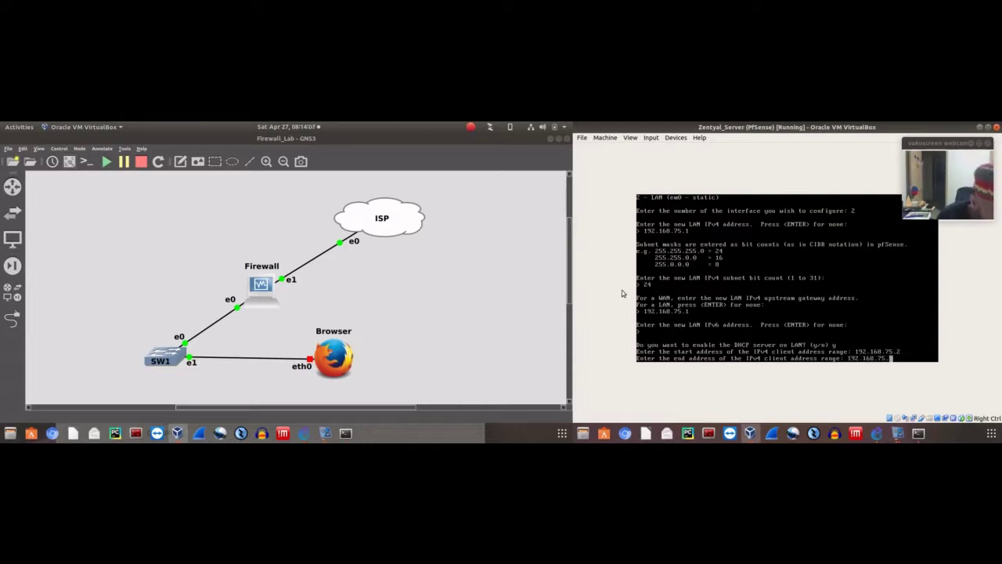
{"action": "type", "text": "254"}
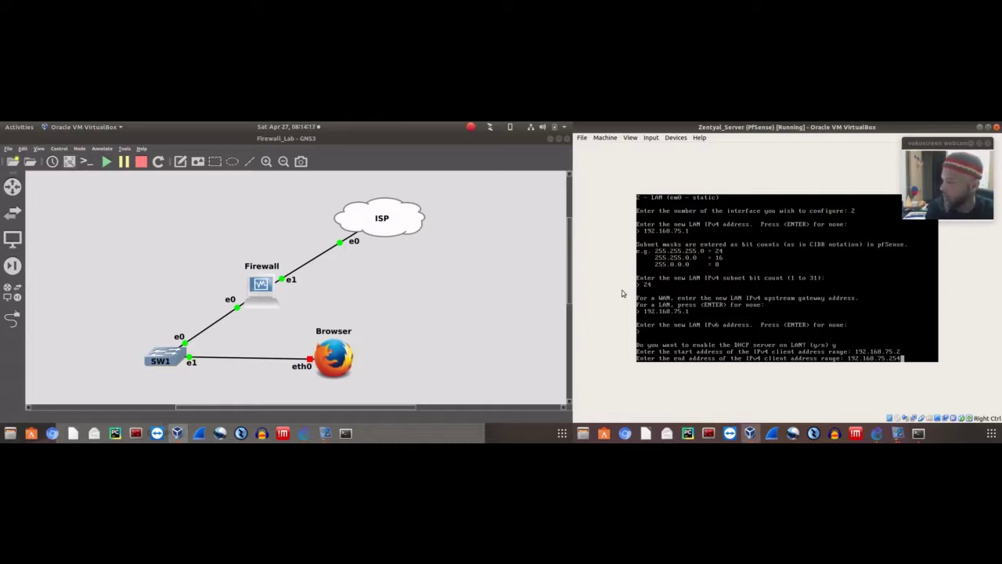
{"action": "key", "text": "Return"}
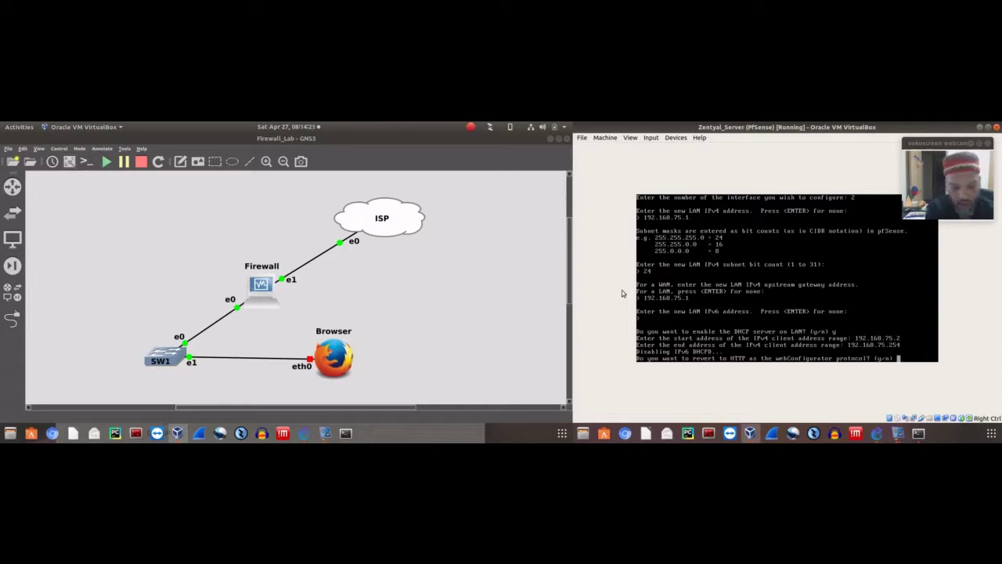
Keep the webConfigurator on HTTPS and return to the main console menu
{"action": "type", "text": "n"}
{"action": "key", "text": "Return"}
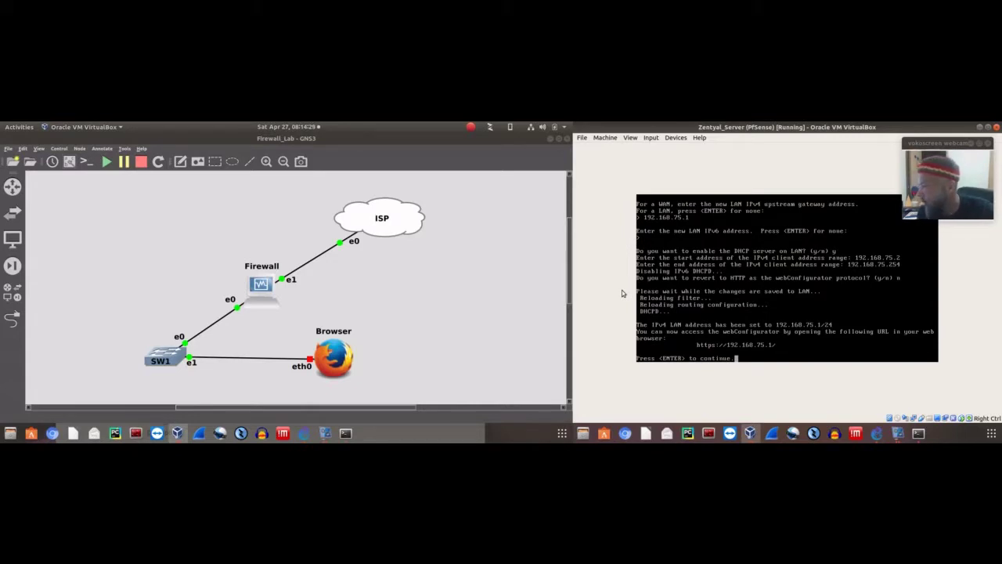
{"action": "key", "text": "Return"}
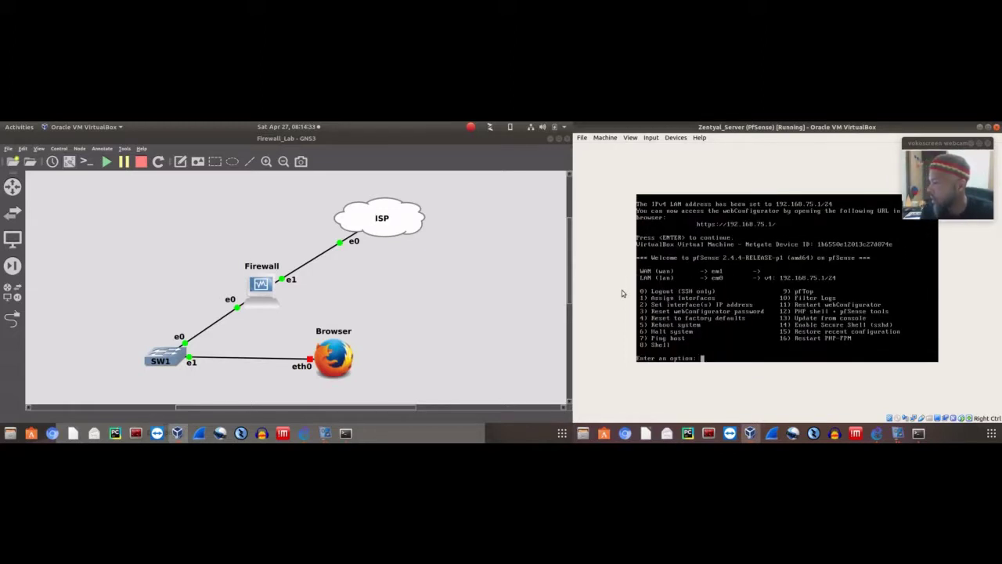
Reassign interfaces via option 1 with no VLANs, WAN em1 and LAN em0, and confirm
{"action": "type", "text": "1"}
{"action": "key", "text": "Return"}
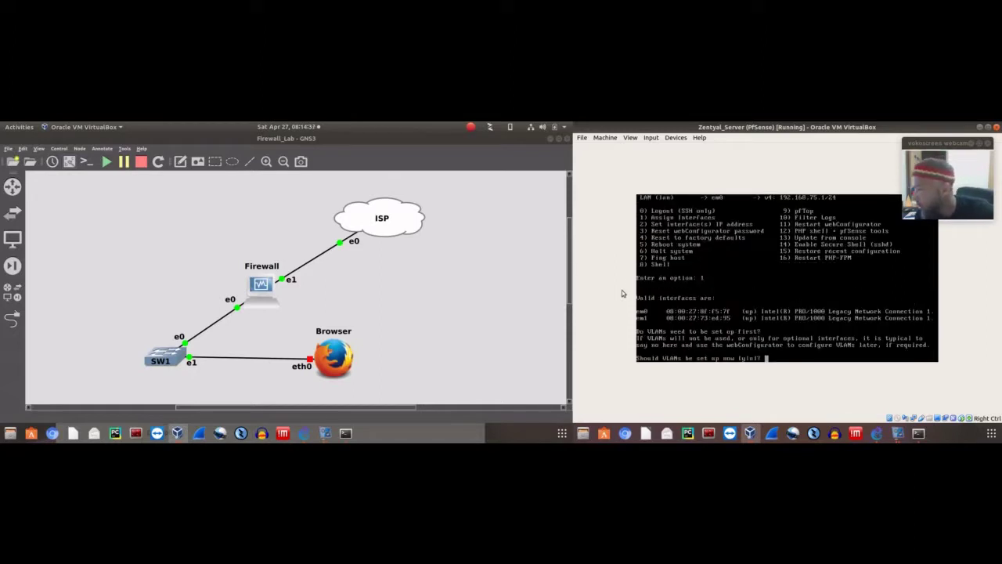
{"action": "type", "text": "n"}
{"action": "key", "text": "Return"}
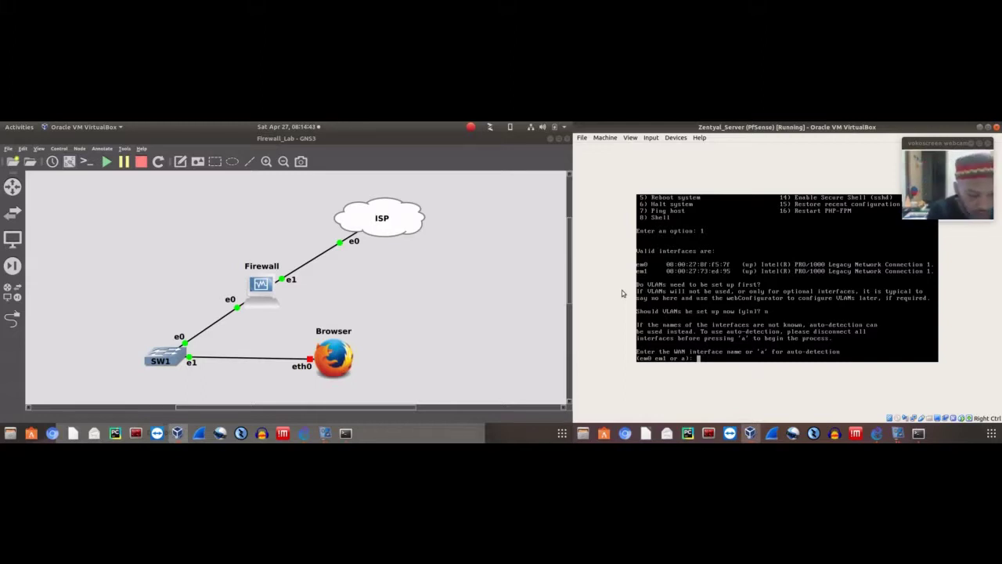
{"action": "type", "text": "em"}
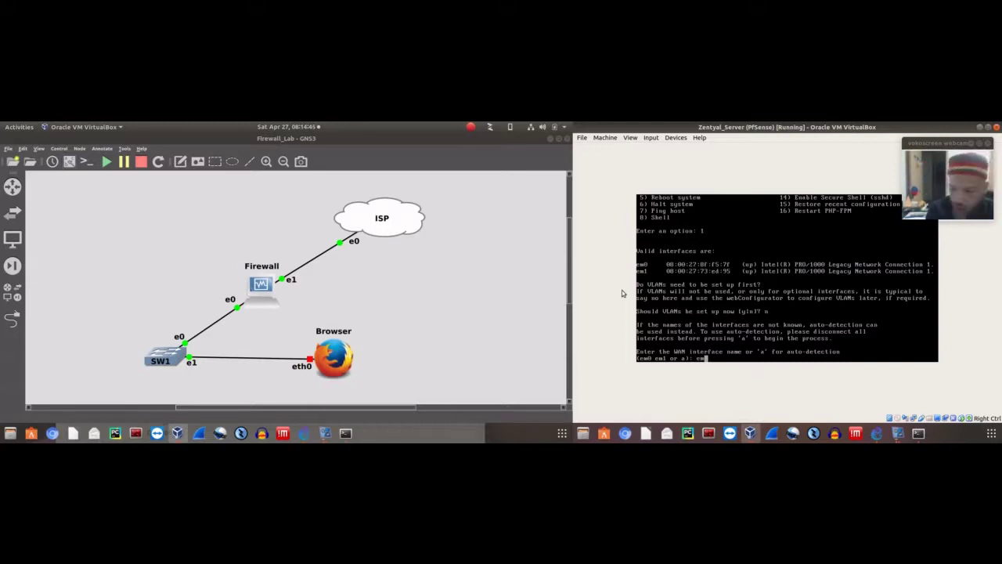
{"action": "type", "text": "1"}
{"action": "key", "text": "Return"}
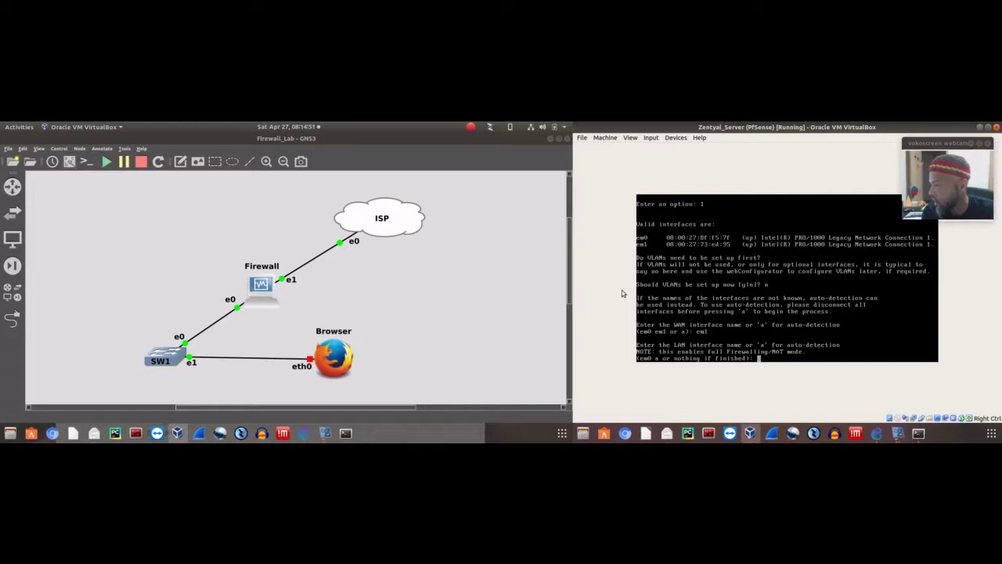
{"action": "type", "text": "em"}
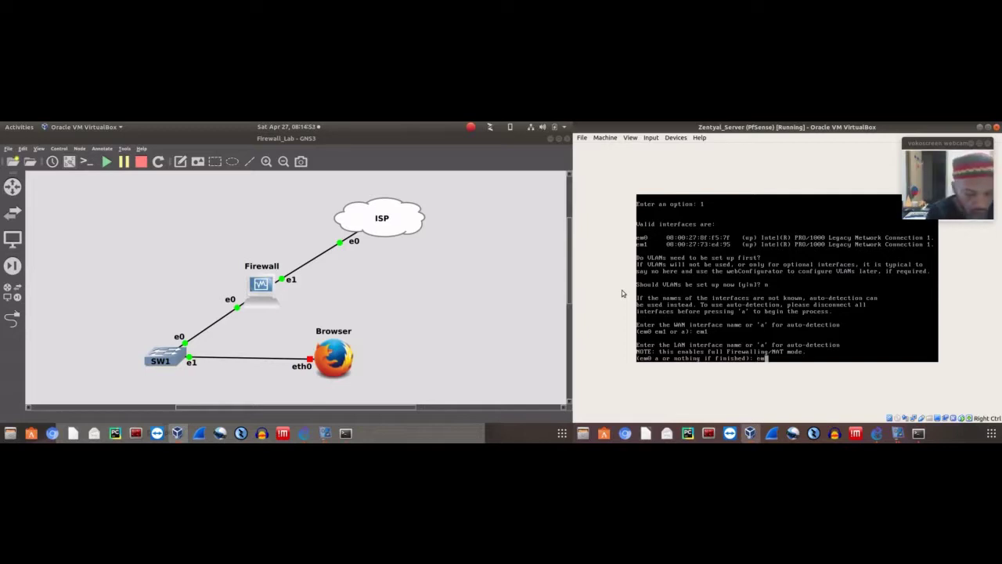
{"action": "type", "text": "0"}
{"action": "key", "text": "Return"}
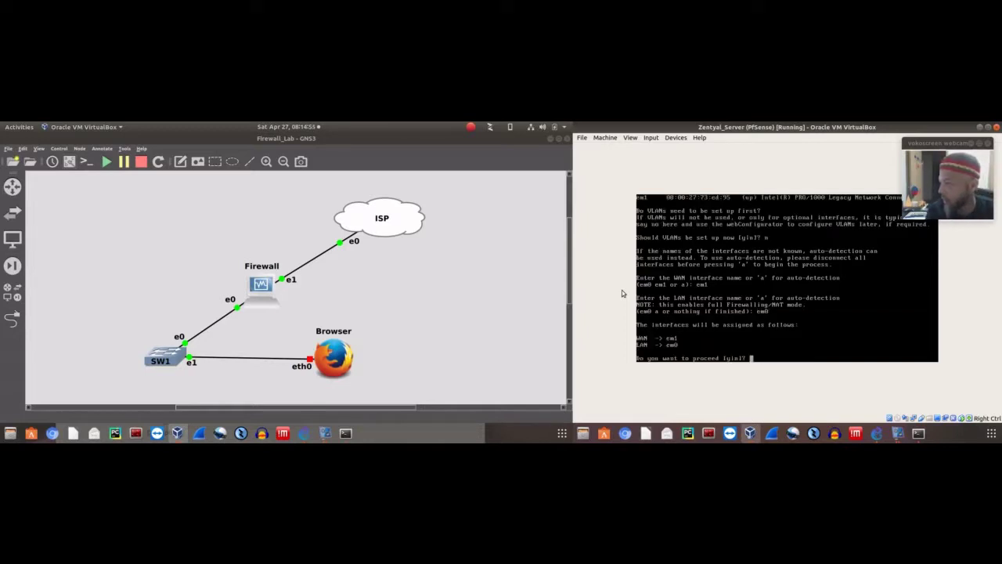
{"action": "type", "text": "y"}
{"action": "key", "text": "Return"}
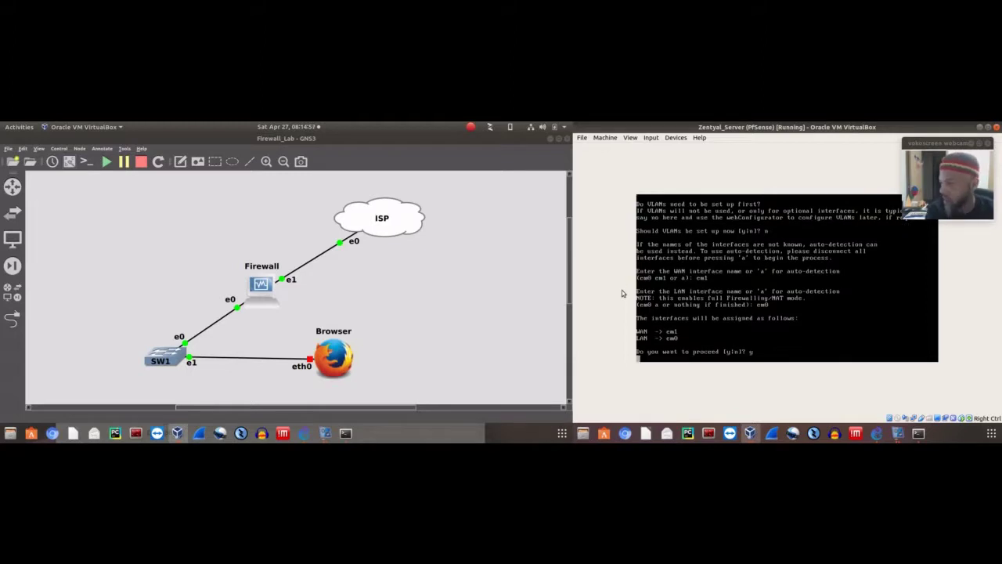
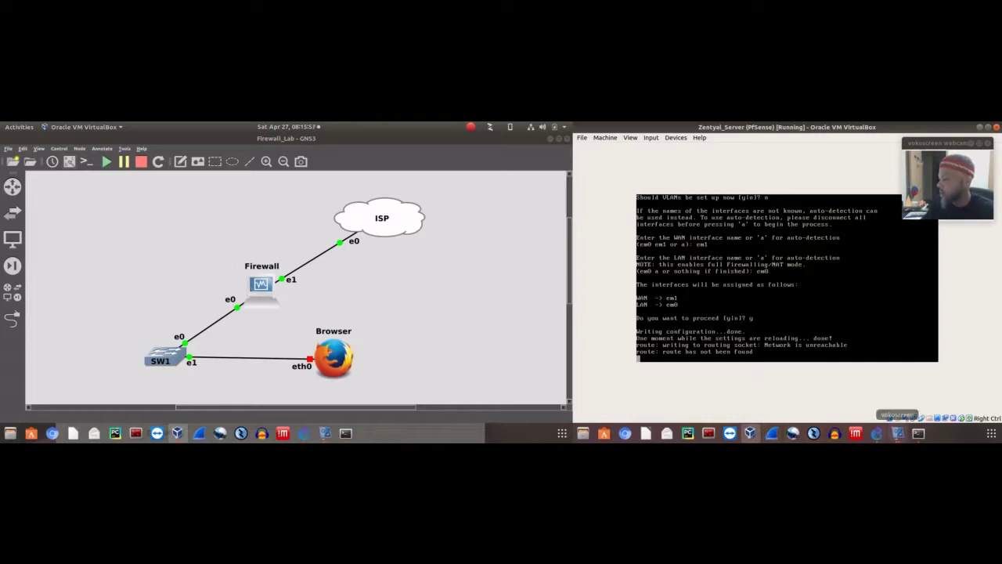
Check the ISP ping results, then look over the pfSense VM window menus and Firewall node actions
{"action": "left_click", "coordinate": [919, 433]}
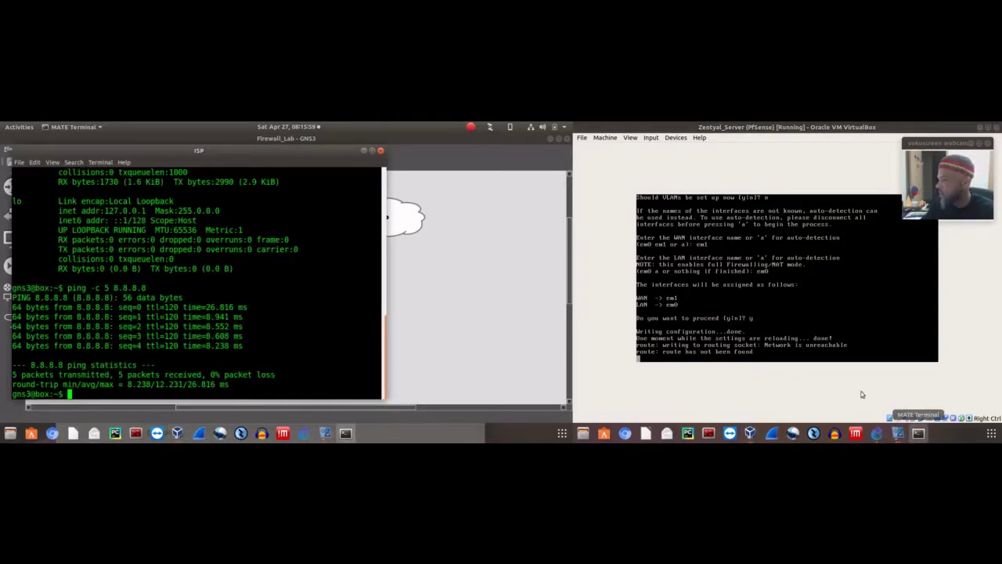
{"action": "left_click", "coordinate": [364, 149]}
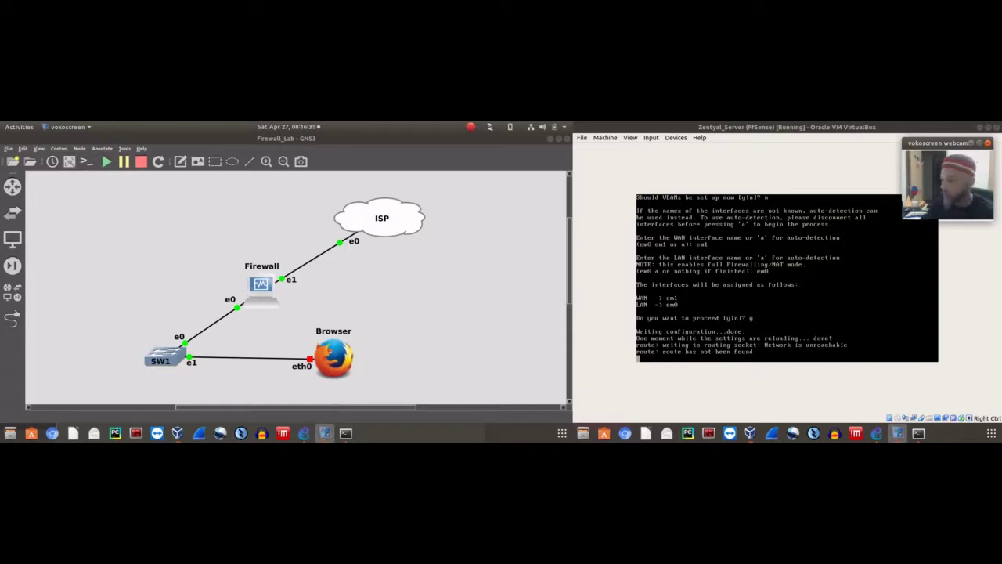
{"action": "left_click", "coordinate": [701, 152]}
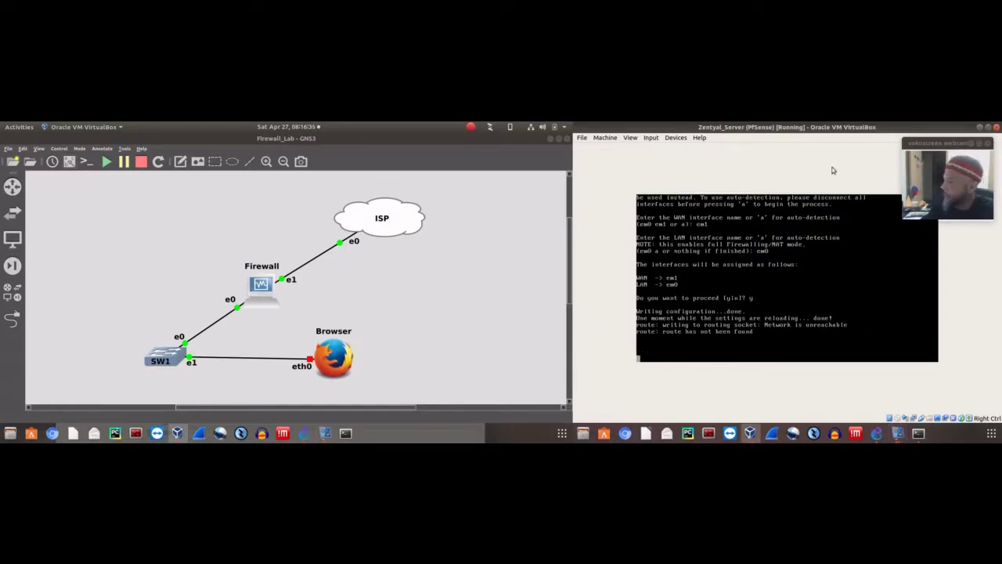
{"action": "left_click", "coordinate": [942, 164]}
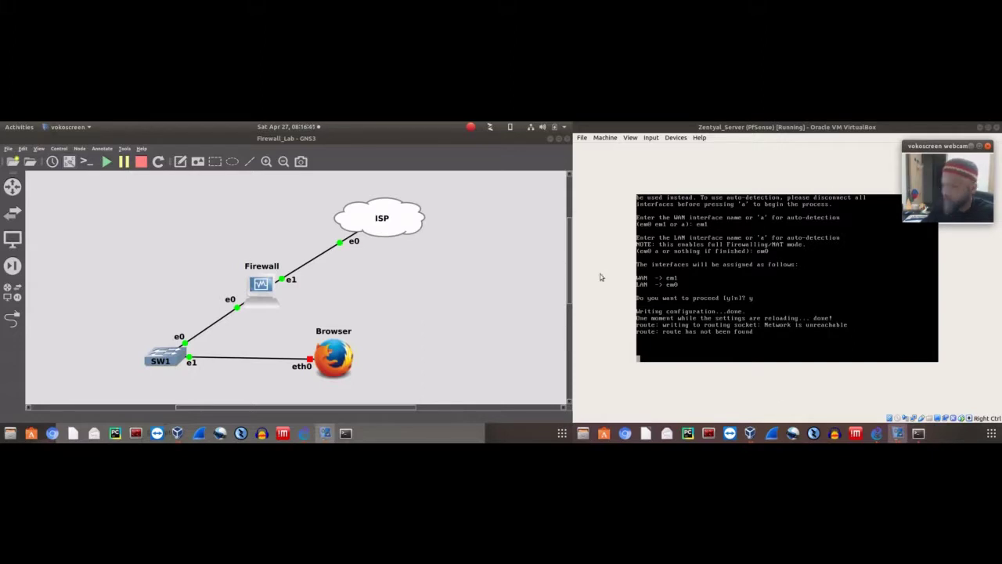
{"action": "left_click", "coordinate": [605, 138]}
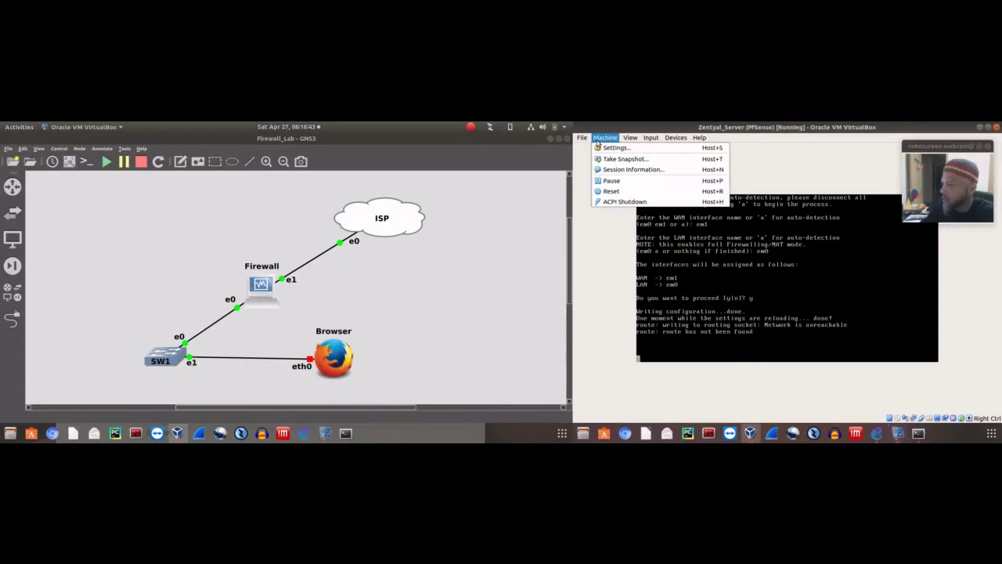
{"action": "left_click", "coordinate": [587, 139]}
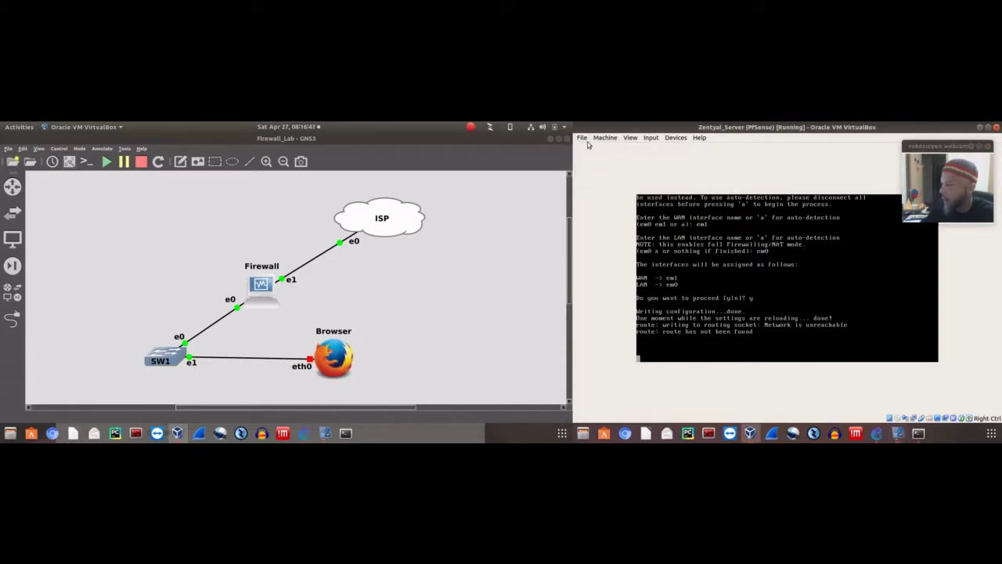
{"action": "left_click", "coordinate": [584, 140]}
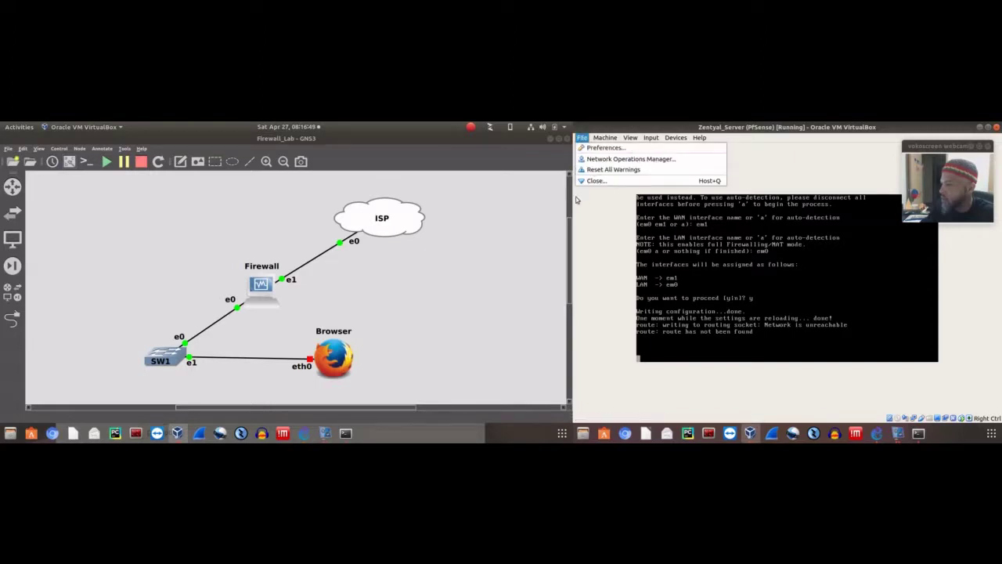
{"action": "left_click", "coordinate": [580, 254]}
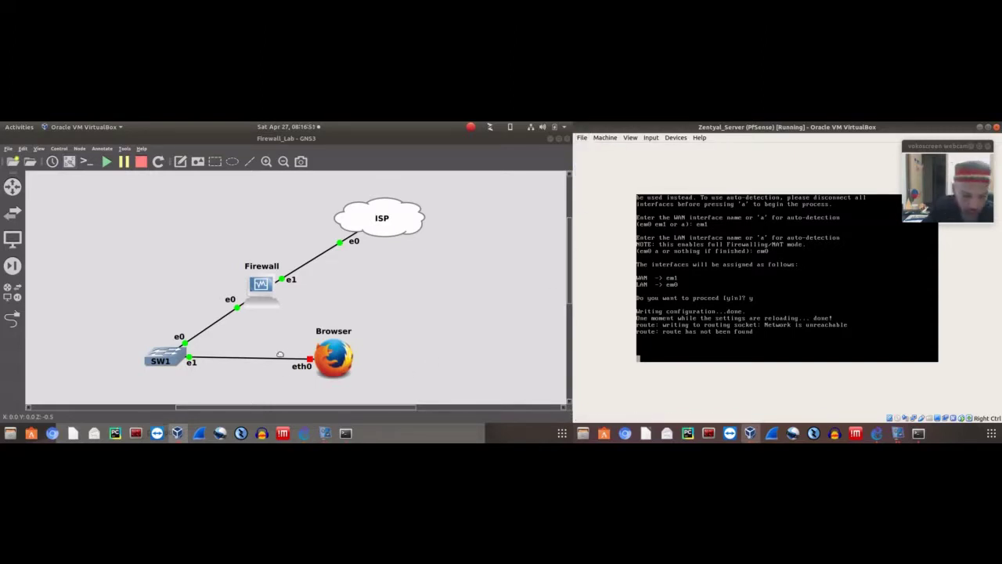
{"action": "right_click", "coordinate": [270, 295]}
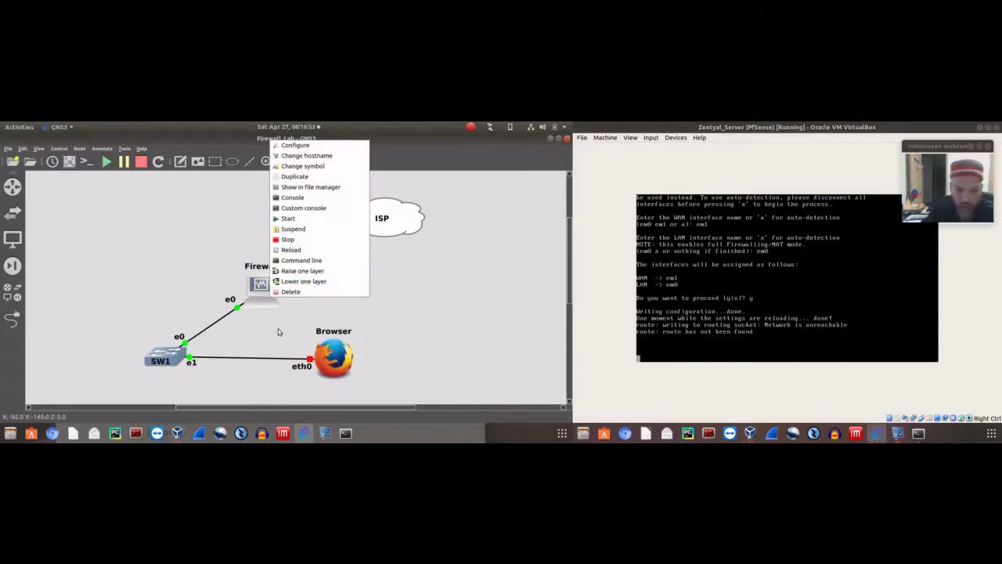
{"action": "left_click", "coordinate": [464, 211]}
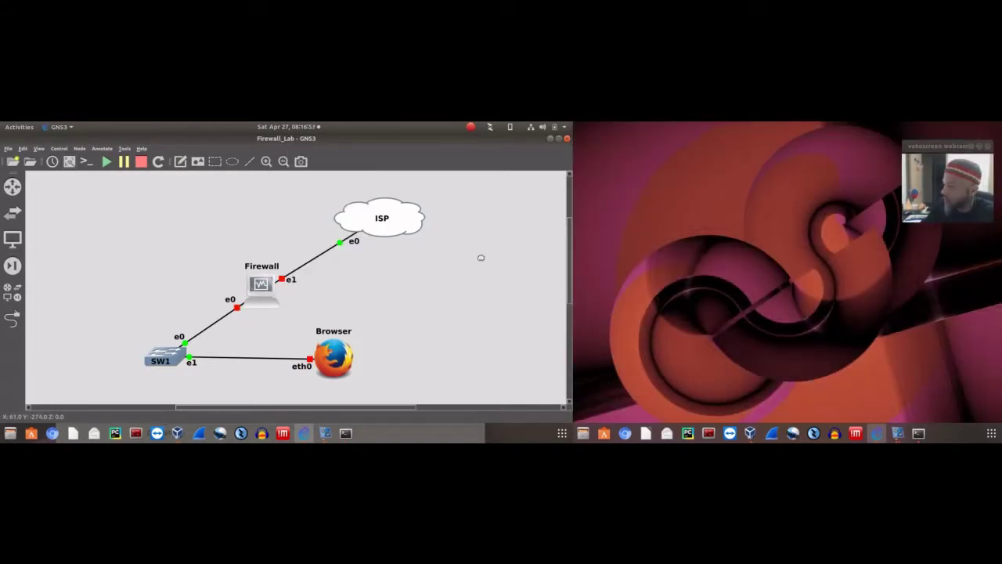
Restore Zentyal_Server to its PfSense snapshot without saving the current machine state
{"action": "left_click", "coordinate": [177, 433]}
{"action": "left_click_drag", "start_coordinate": [204, 288], "coordinate": [224, 235]}
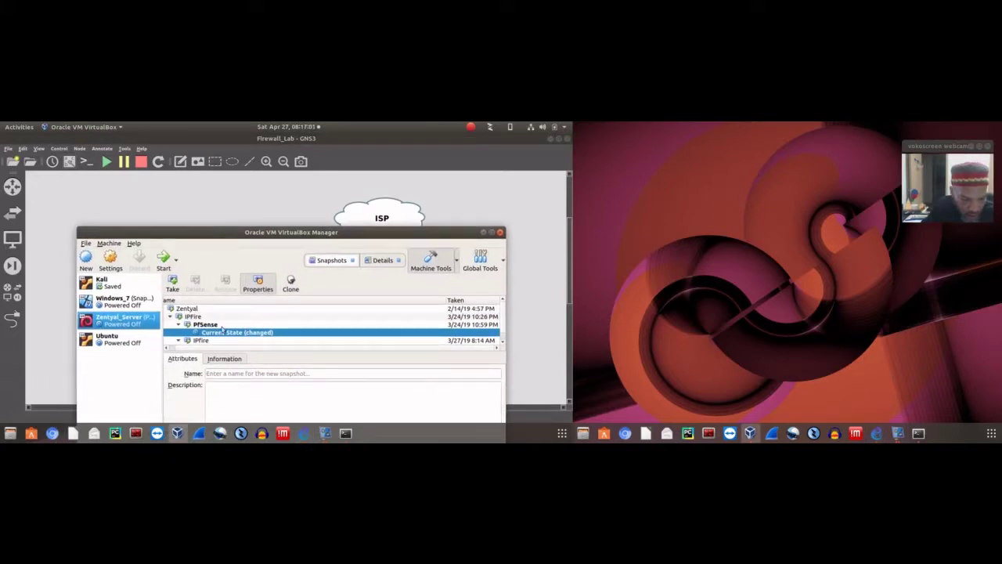
{"action": "left_click", "coordinate": [219, 324]}
{"action": "left_click", "coordinate": [225, 284]}
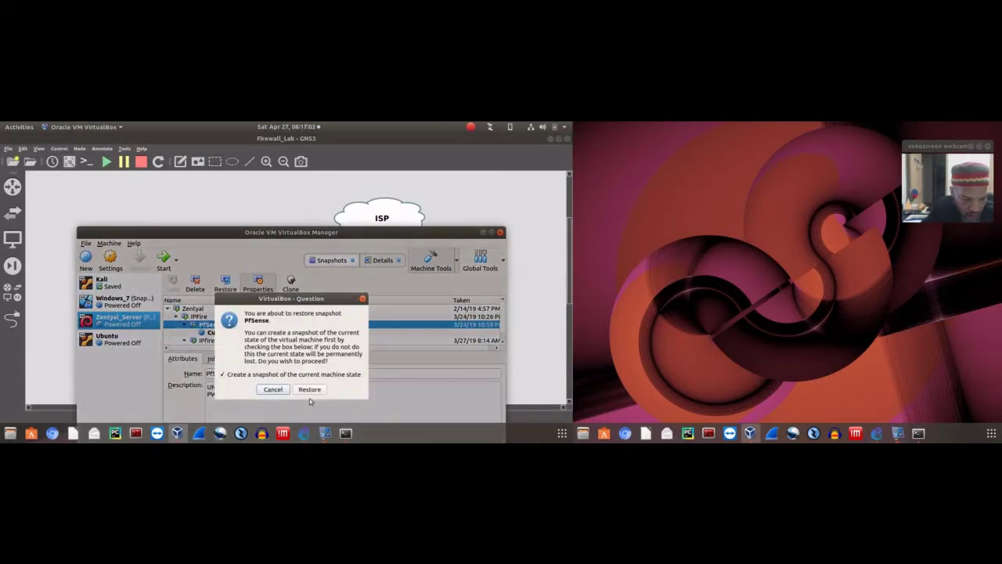
{"action": "left_click", "coordinate": [257, 374]}
{"action": "left_click", "coordinate": [299, 390]}
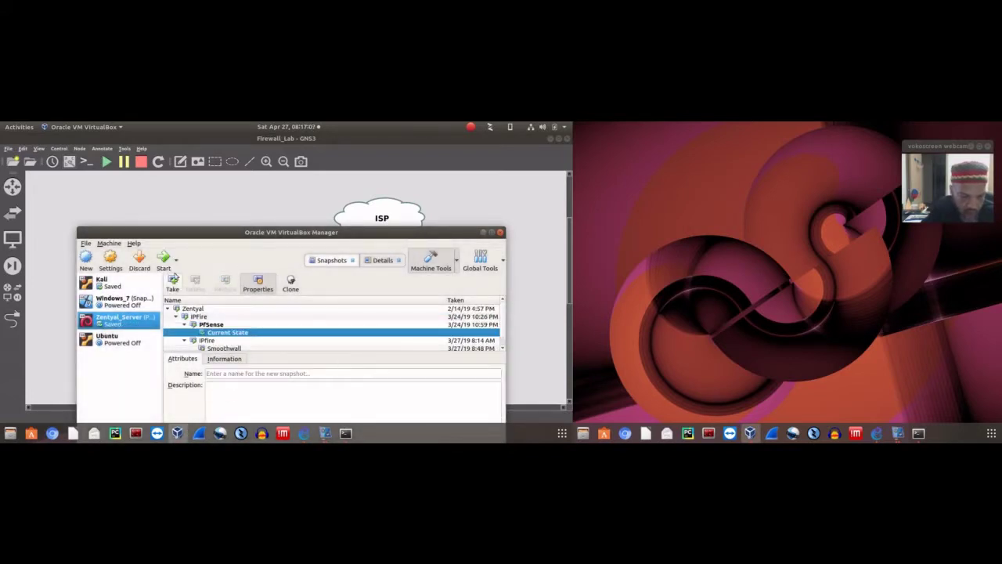
Try starting the Firewall node from the GNS3 topology
{"action": "left_click", "coordinate": [275, 199]}
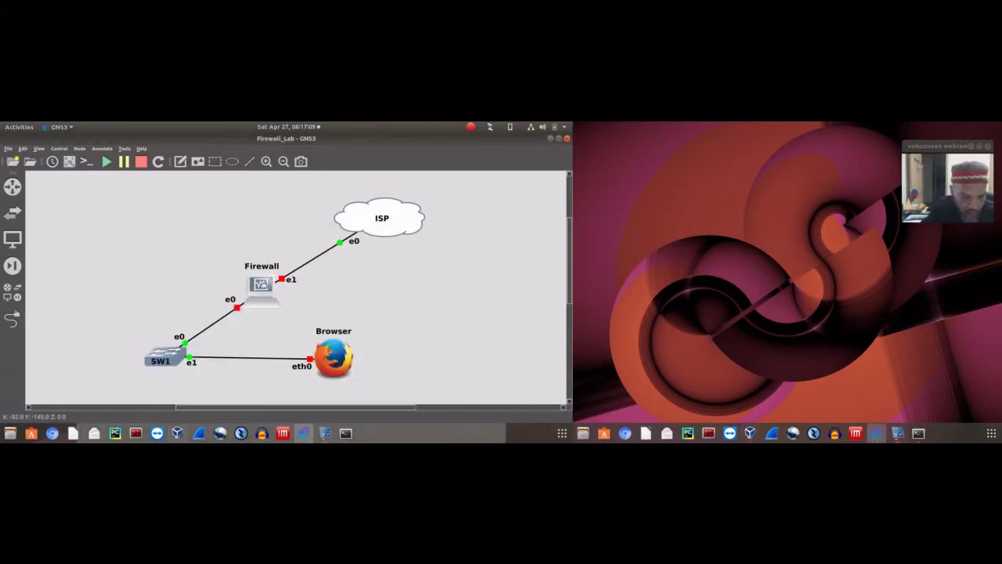
{"action": "right_click", "coordinate": [263, 287]}
{"action": "left_click", "coordinate": [274, 212]}
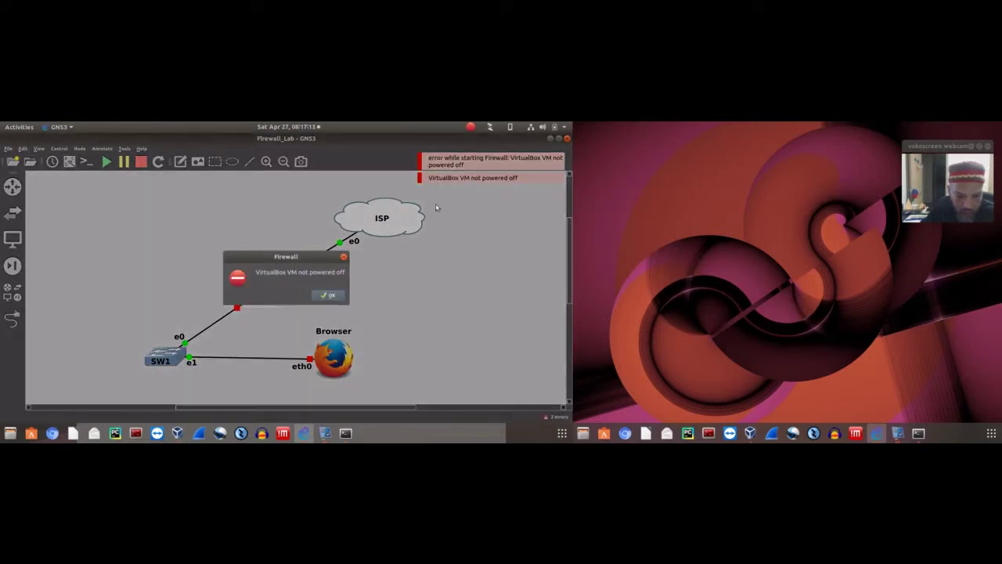
Dismiss the 'VM not powered off' error, discard Zentyal_Server's saved state and start it
{"action": "left_click", "coordinate": [327, 295]}
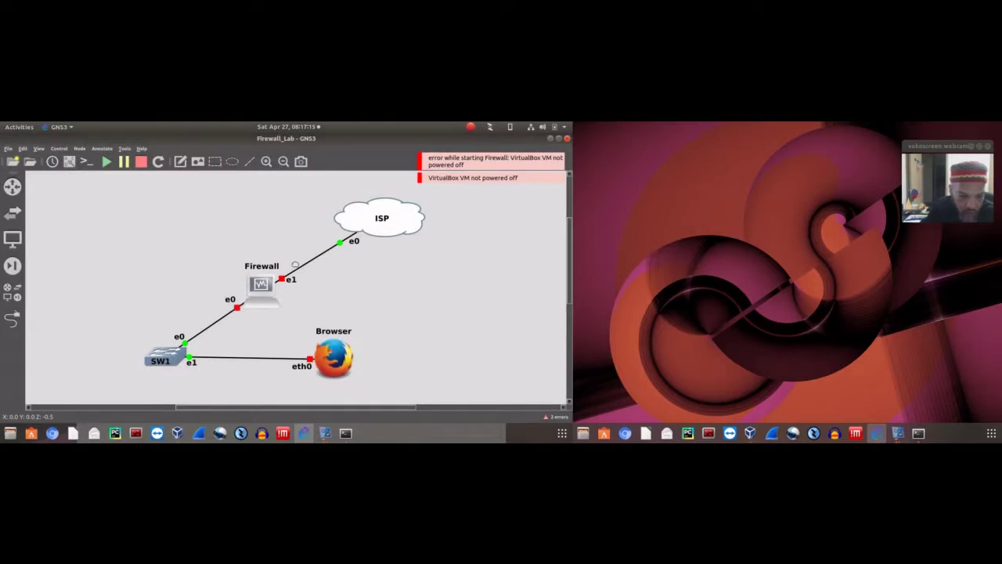
{"action": "left_click", "coordinate": [177, 433]}
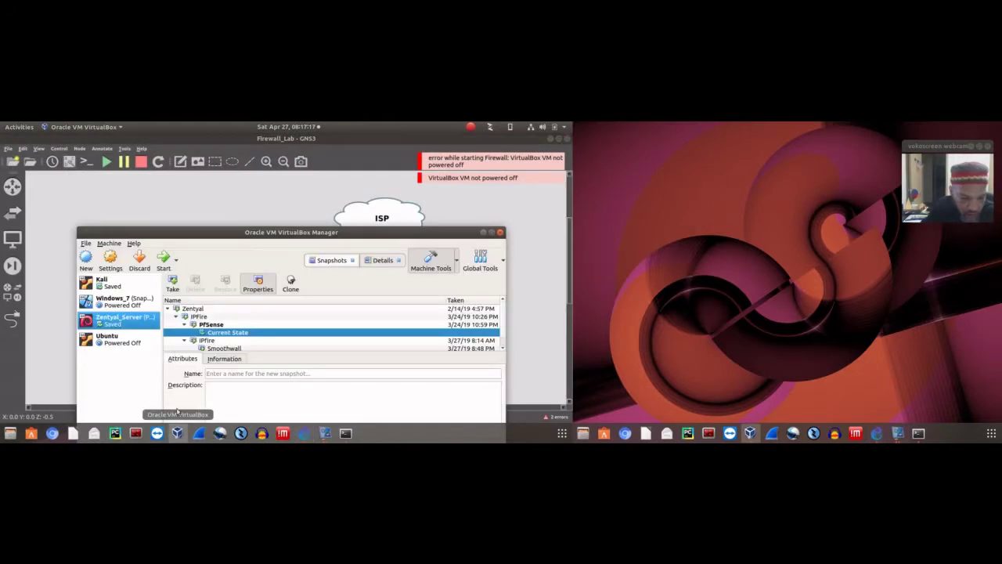
{"action": "right_click", "coordinate": [129, 321]}
{"action": "left_click", "coordinate": [143, 260]}
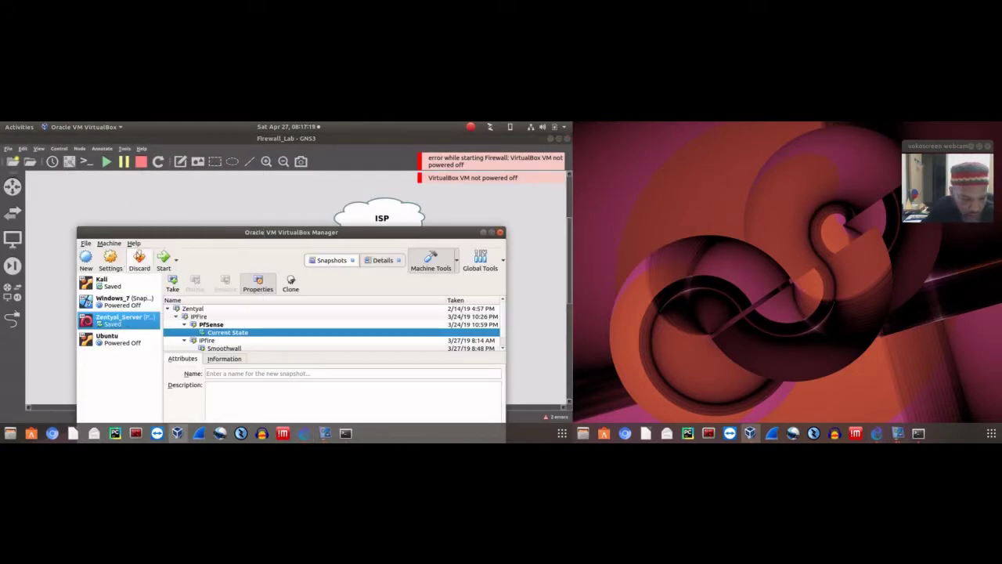
{"action": "left_click", "coordinate": [163, 262]}
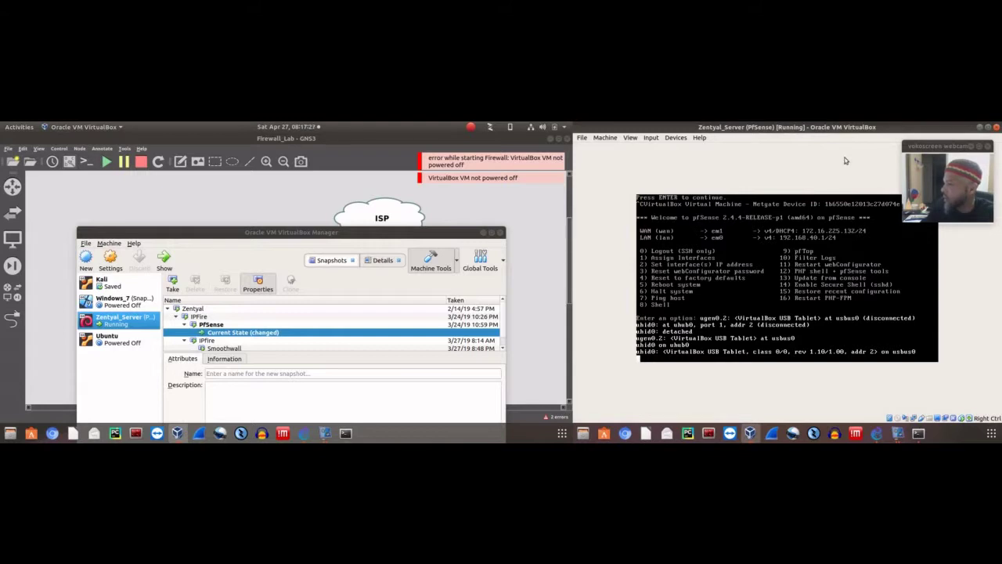
Power off the pfSense virtual machine and bring up the Firewall node's actions in GNS3
{"action": "left_click_drag", "start_coordinate": [857, 130], "coordinate": [783, 201]}
{"action": "left_click", "coordinate": [864, 193]}
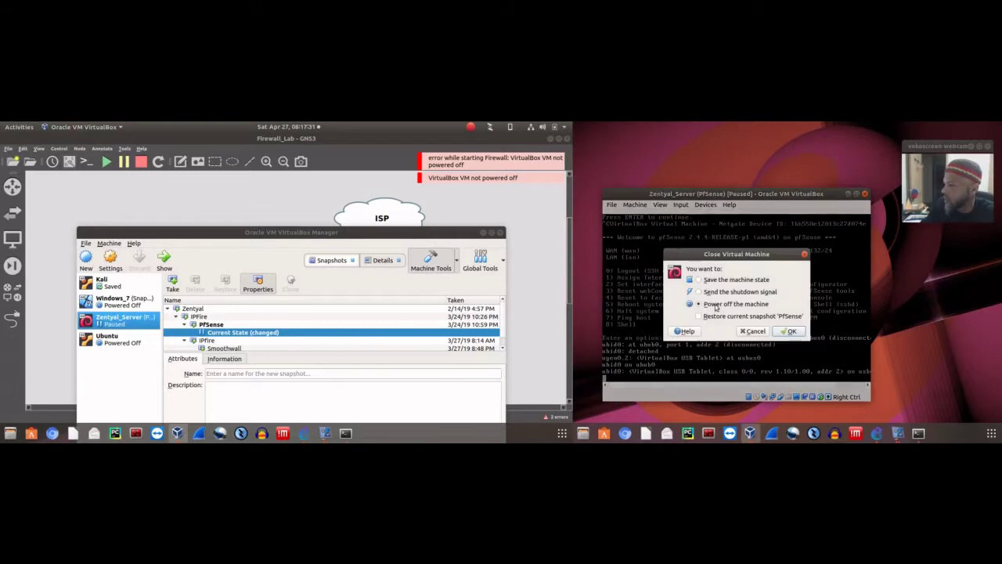
{"action": "left_click", "coordinate": [789, 331]}
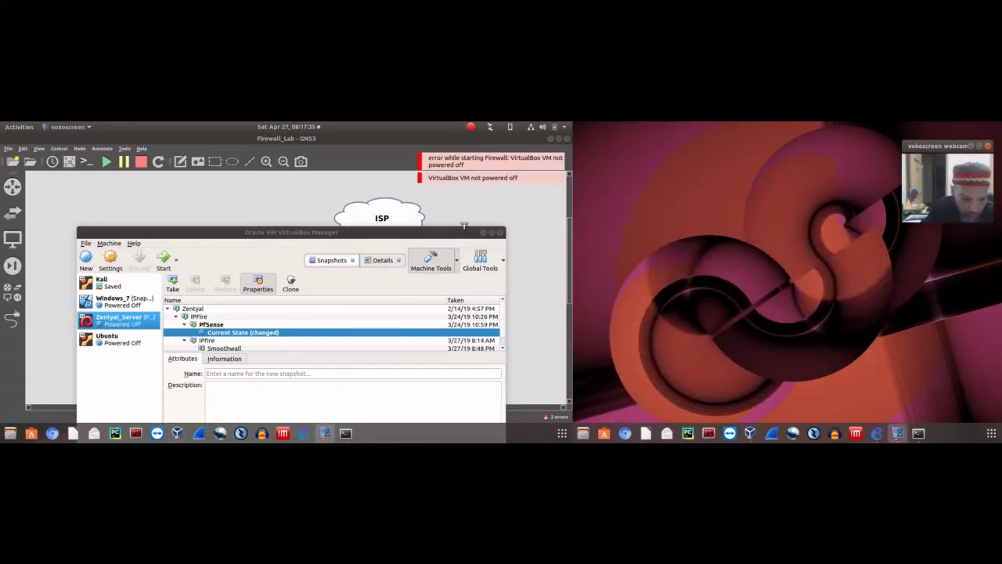
{"action": "left_click", "coordinate": [483, 232]}
{"action": "right_click", "coordinate": [265, 291]}
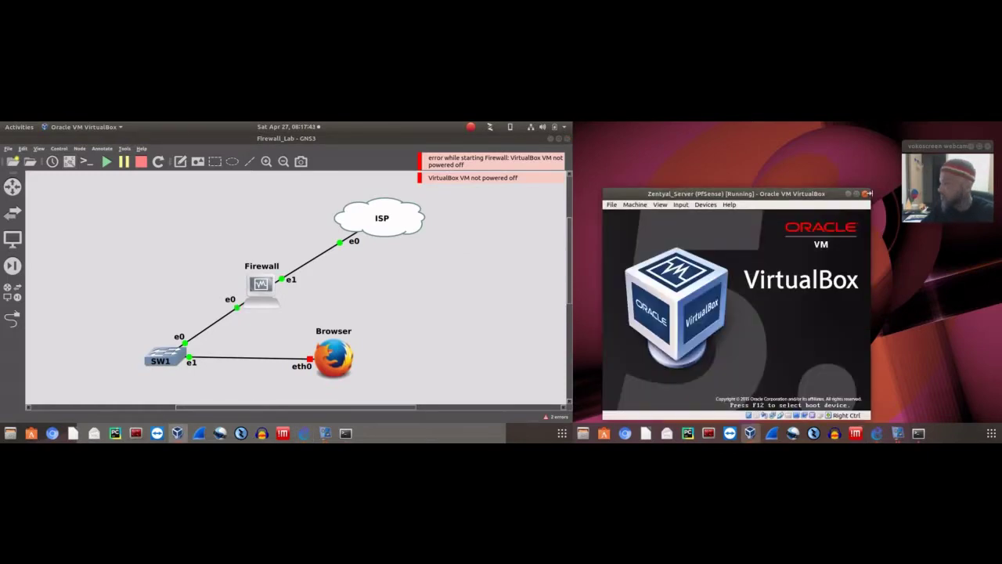
Move the booting pfSense window to the top, clear GNS3's error notifications, and wait for the console menu
{"action": "left_click_drag", "start_coordinate": [844, 194], "coordinate": [822, 122]}
{"action": "left_click_drag", "start_coordinate": [956, 151], "coordinate": [961, 143]}
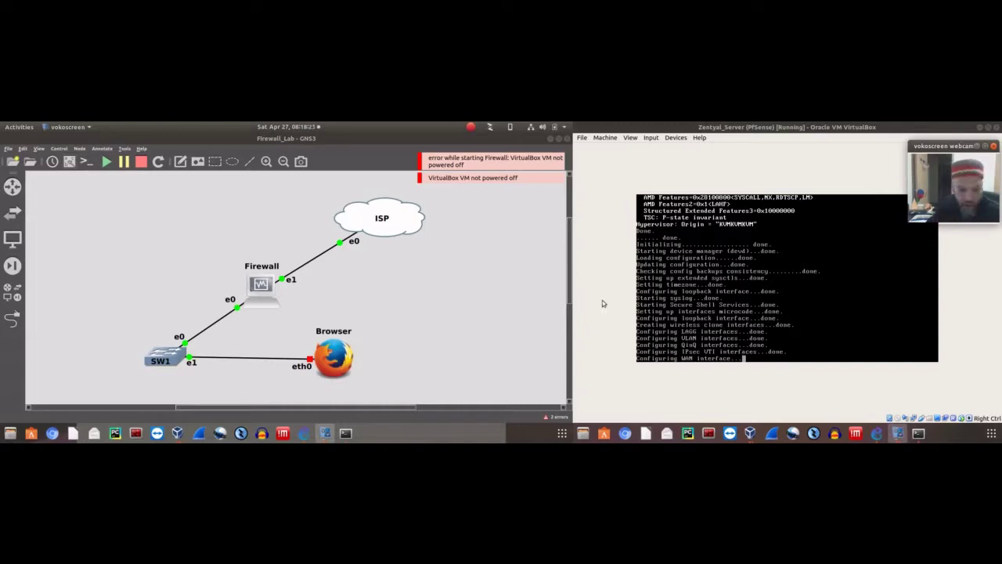
{"action": "left_click", "coordinate": [543, 228]}
{"action": "left_click", "coordinate": [549, 160]}
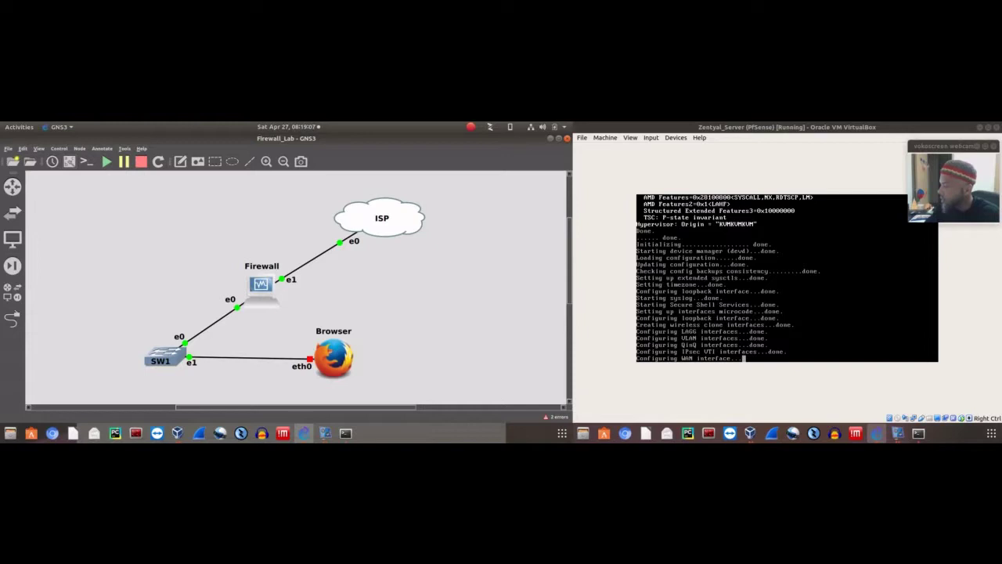
{"action": "left_click_drag", "start_coordinate": [926, 147], "coordinate": [933, 145]}
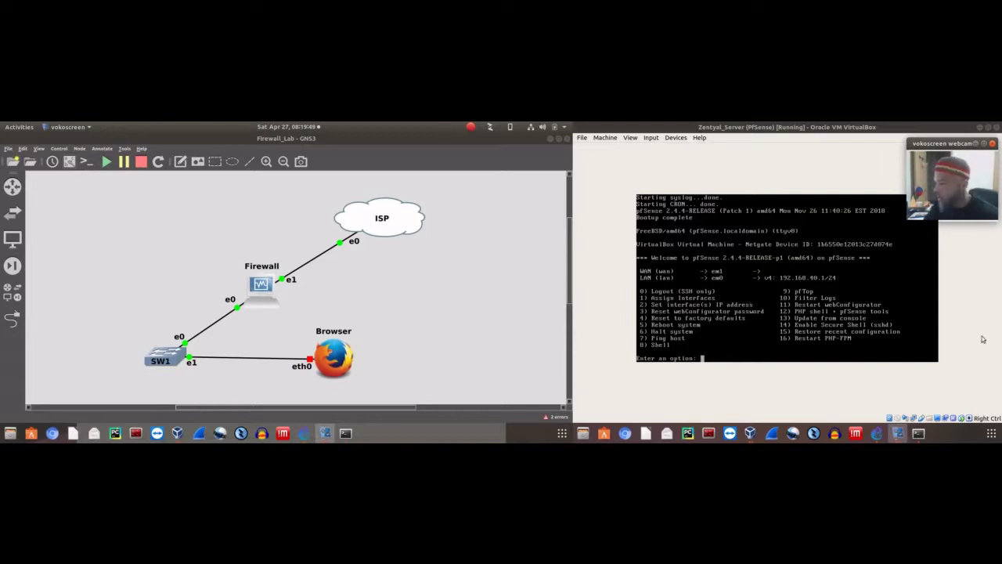
Through option 2, set the WAN interface to DHCP IPv4, declining DHCP6 and leaving IPv6 empty
{"action": "left_click", "coordinate": [804, 168]}
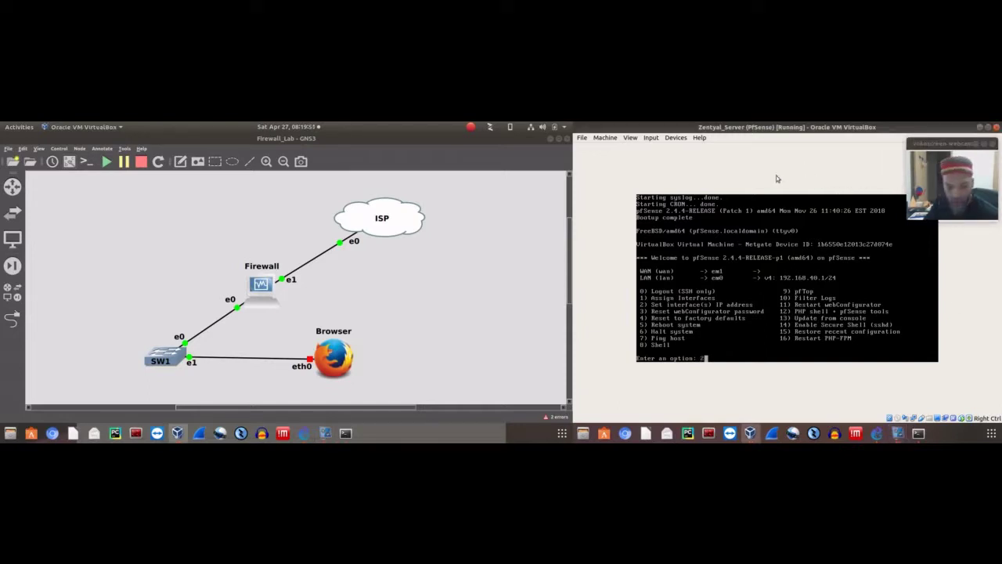
{"action": "type", "text": "2"}
{"action": "key", "text": "Return"}
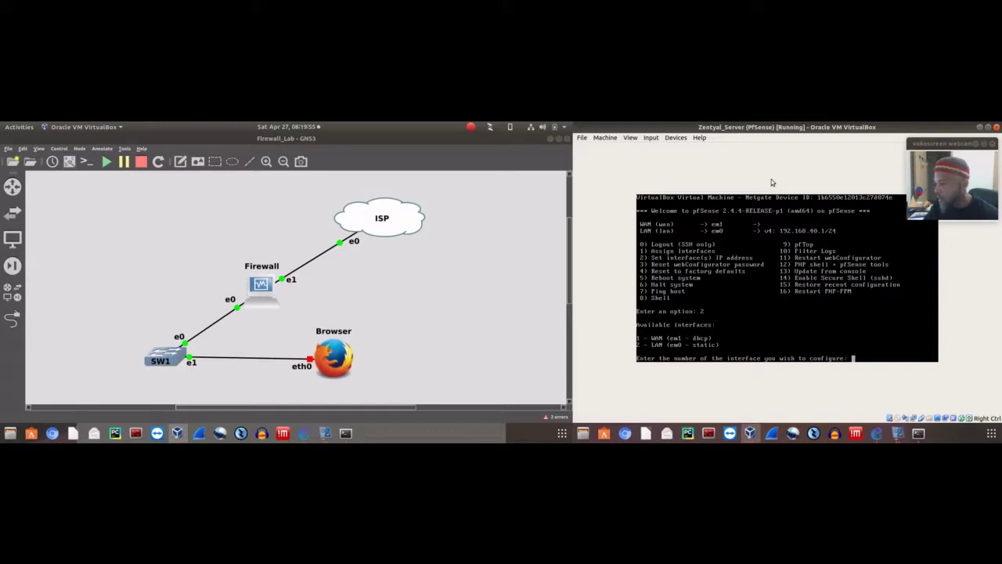
{"action": "type", "text": "1"}
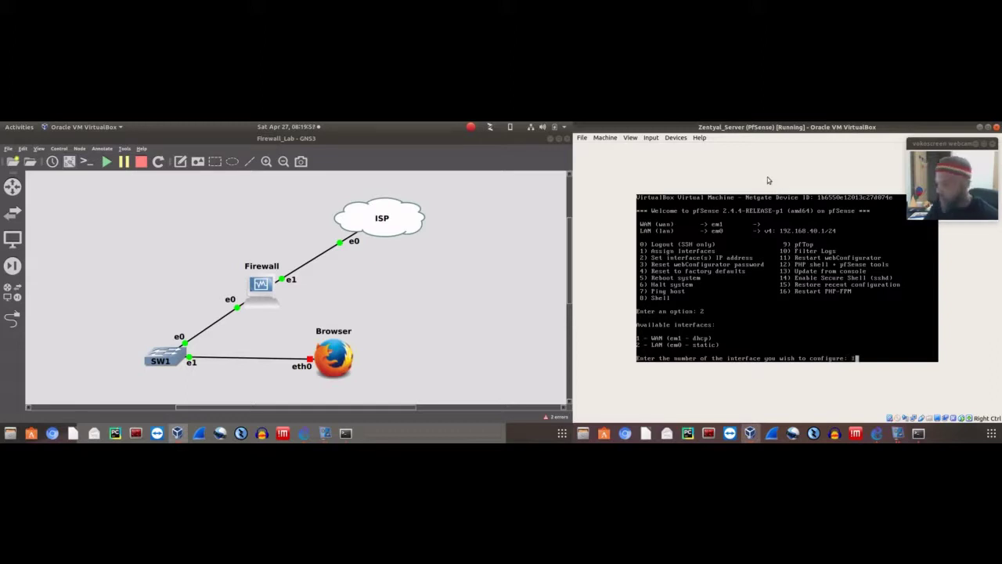
{"action": "key", "text": "Return"}
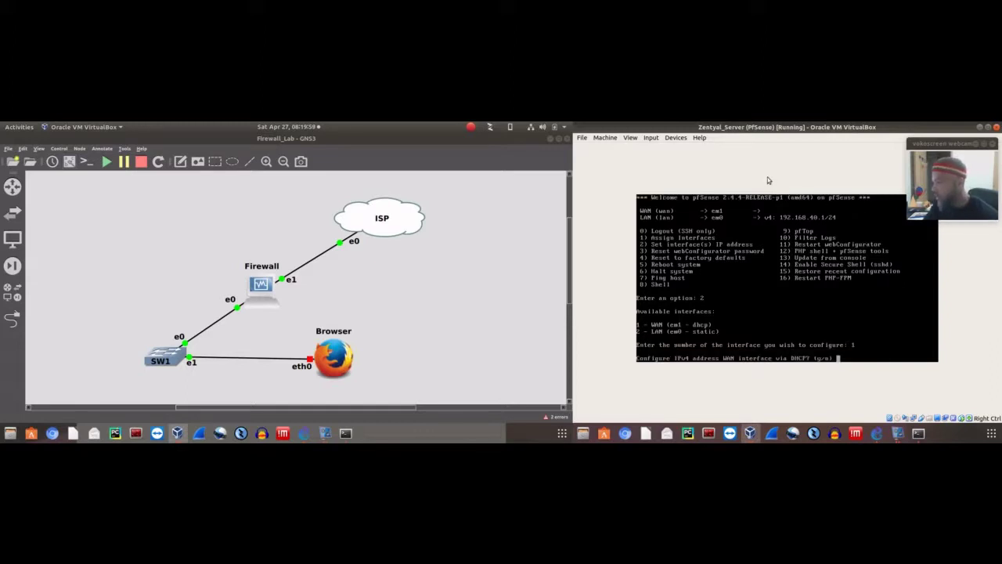
{"action": "type", "text": "y"}
{"action": "key", "text": "Return"}
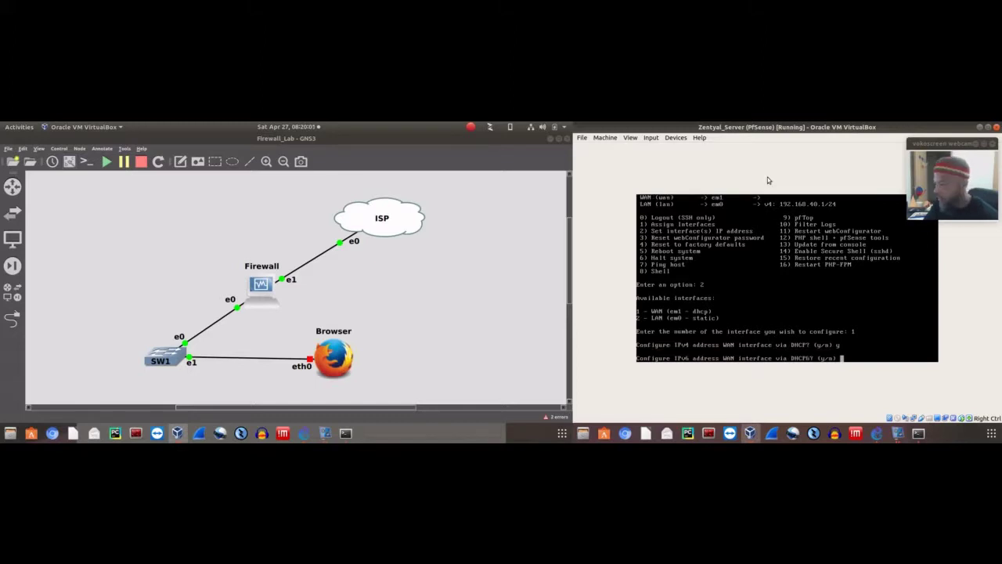
{"action": "type", "text": "n"}
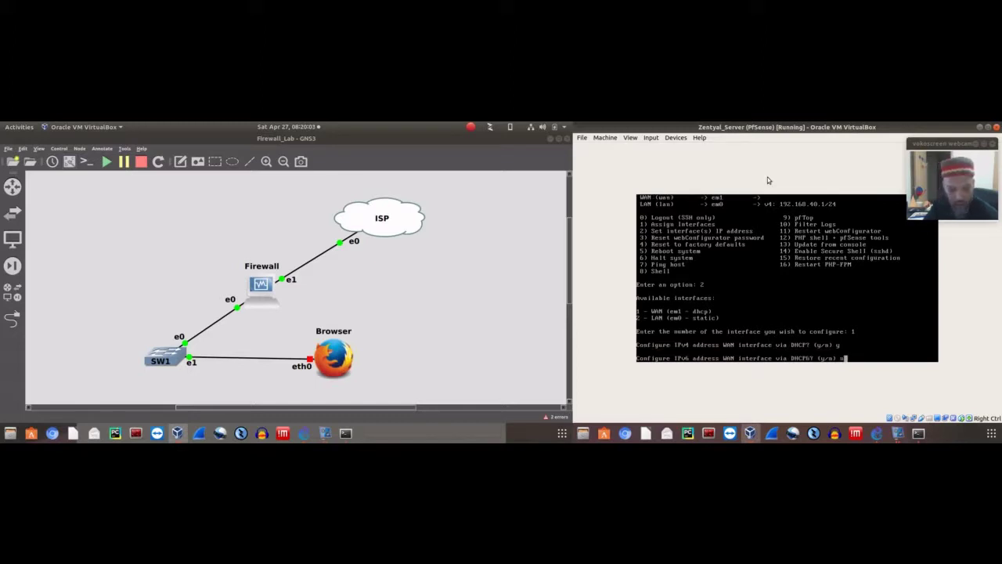
{"action": "key", "text": "Return"}
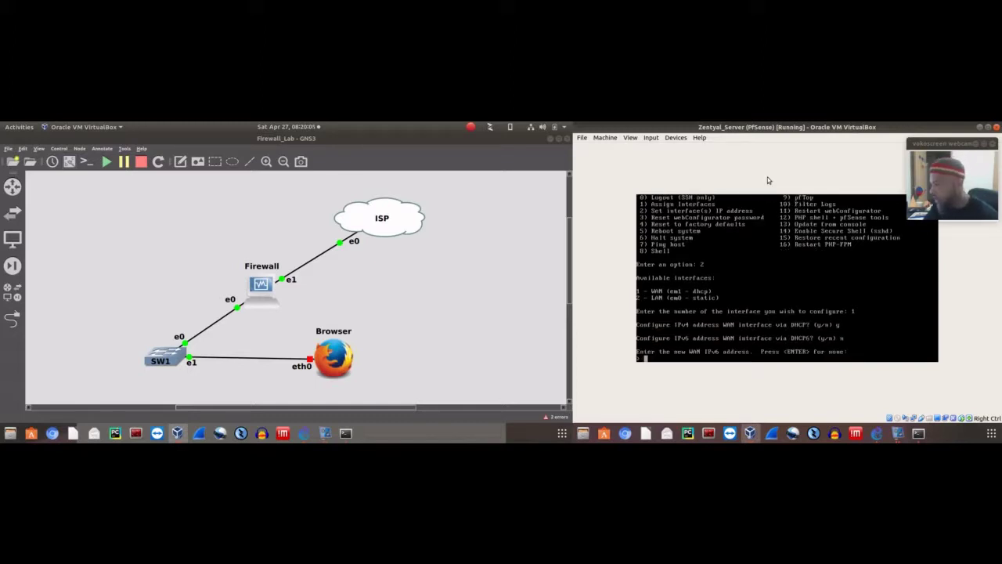
{"action": "key", "text": "Return"}
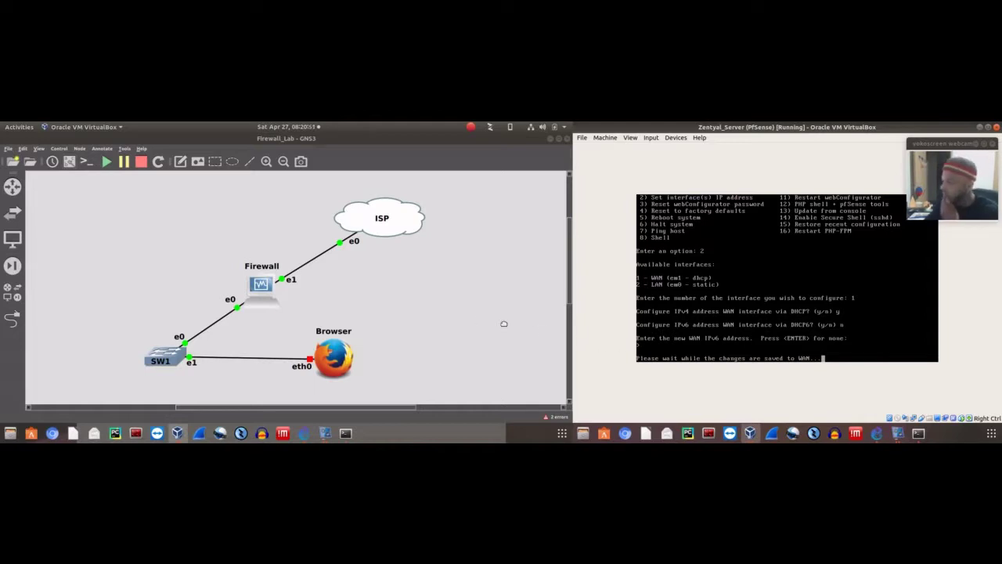
Select the Browser node, then continue the pfSense console back to its main menu
{"action": "left_click_drag", "start_coordinate": [279, 316], "coordinate": [382, 386]}
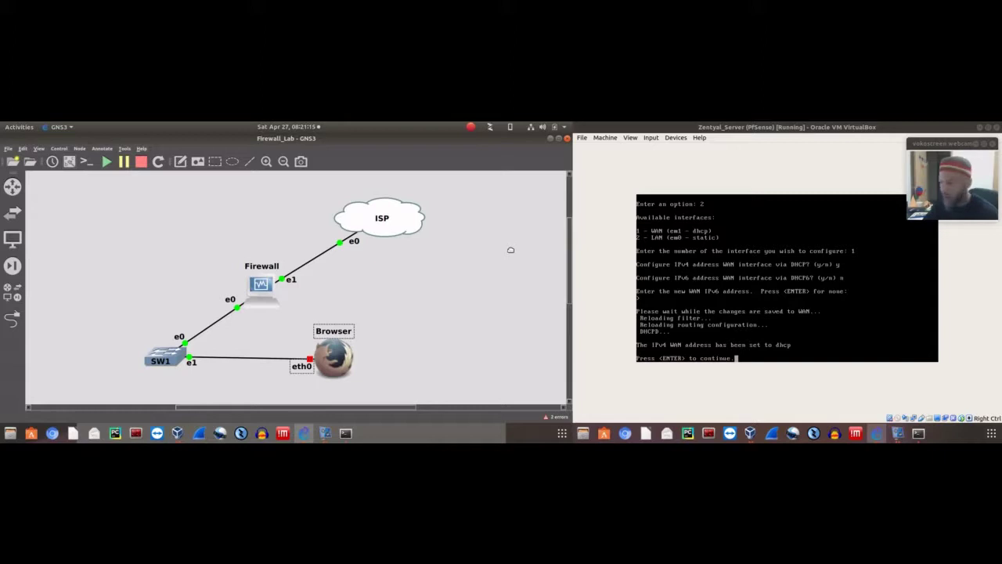
{"action": "left_click", "coordinate": [758, 176]}
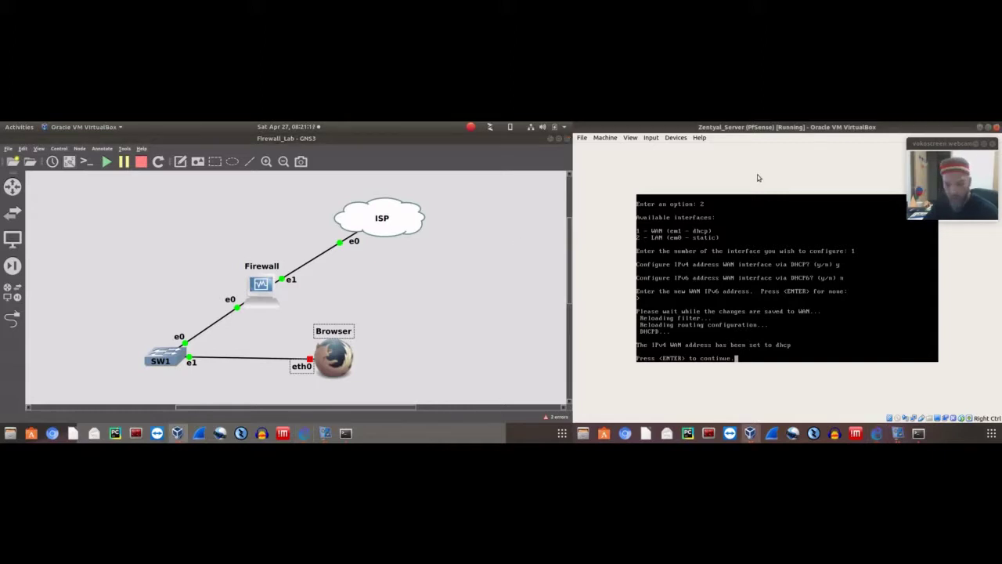
{"action": "key", "text": "Return"}
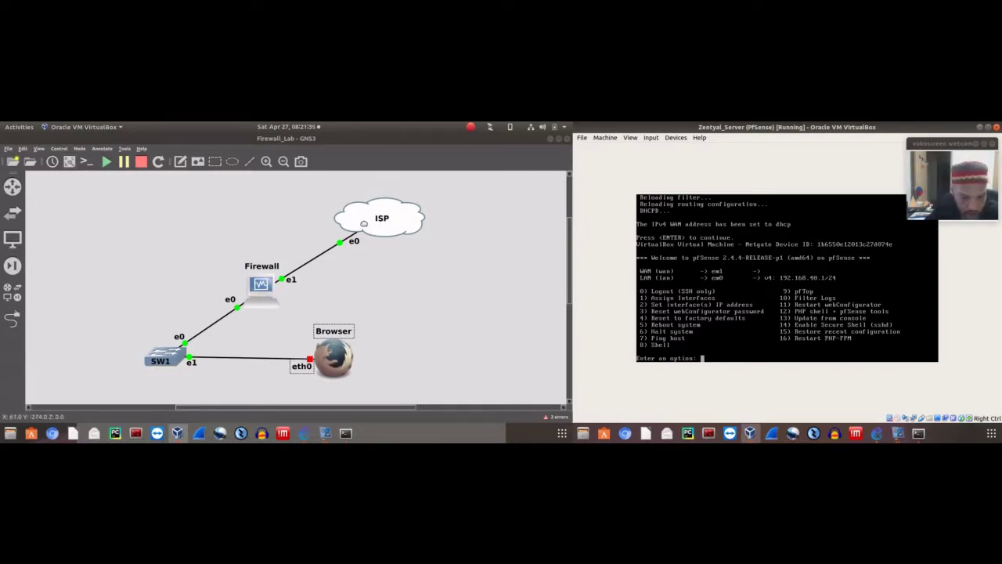
Reassign interfaces with no VLANs, WAN em1 and LAN em0, then open the ISP terminal
{"action": "left_click", "coordinate": [310, 226]}
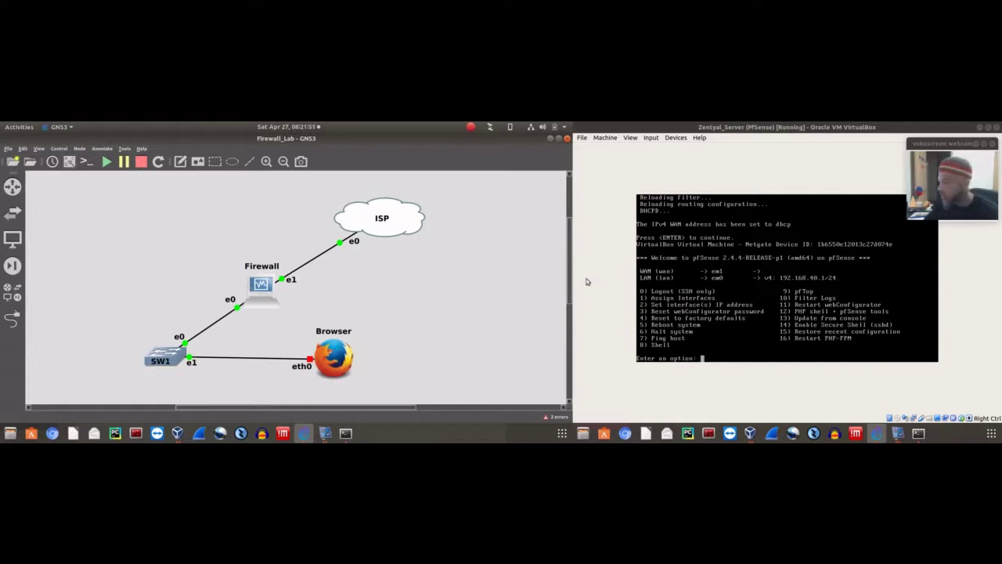
{"action": "left_click", "coordinate": [771, 167]}
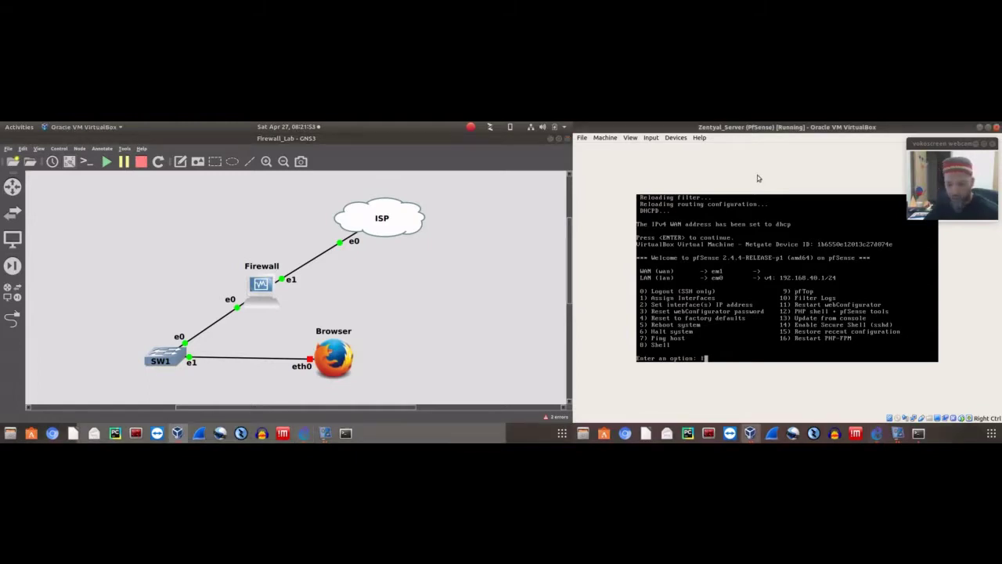
{"action": "type", "text": "1"}
{"action": "key", "text": "Return"}
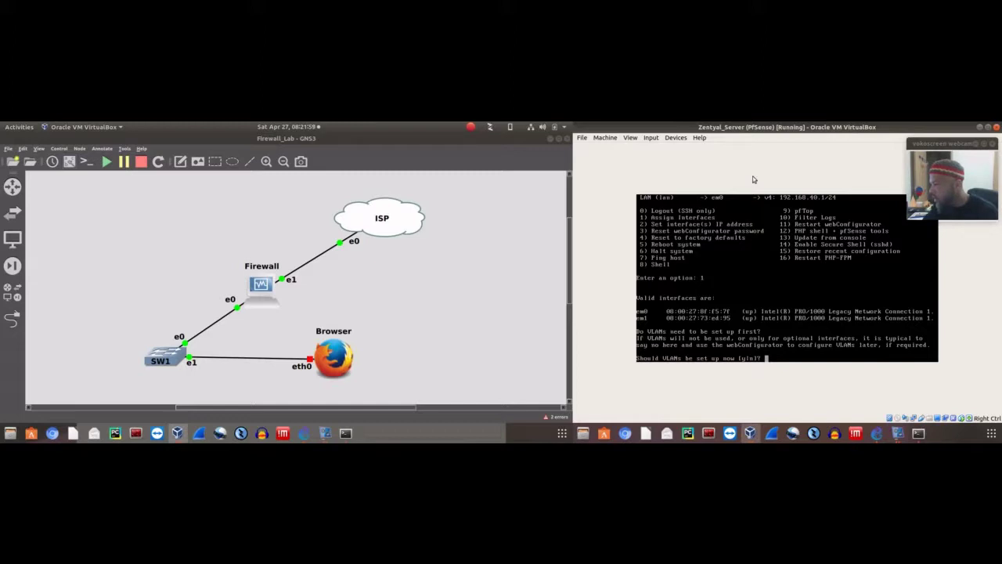
{"action": "type", "text": "n"}
{"action": "key", "text": "Return"}
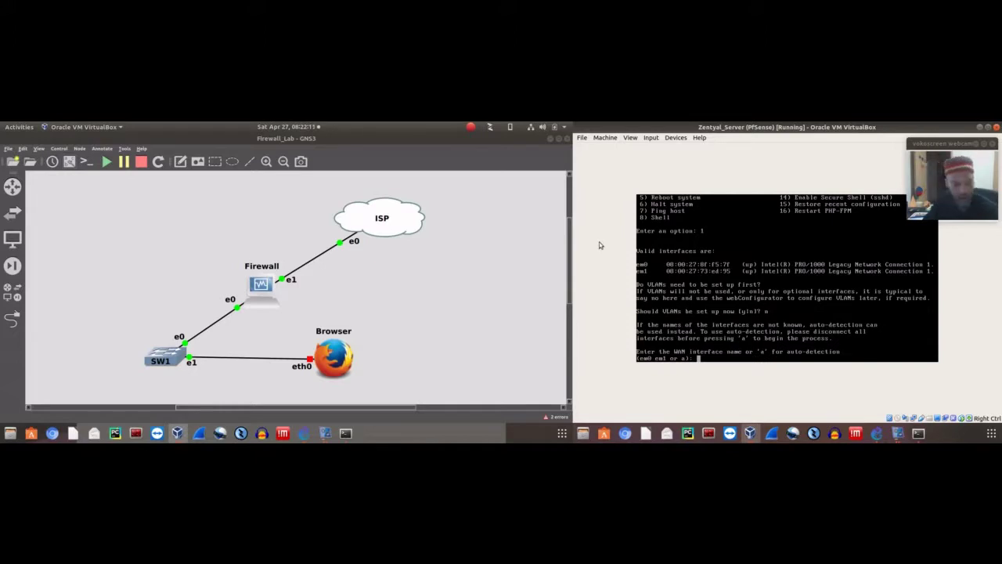
{"action": "type", "text": "em1"}
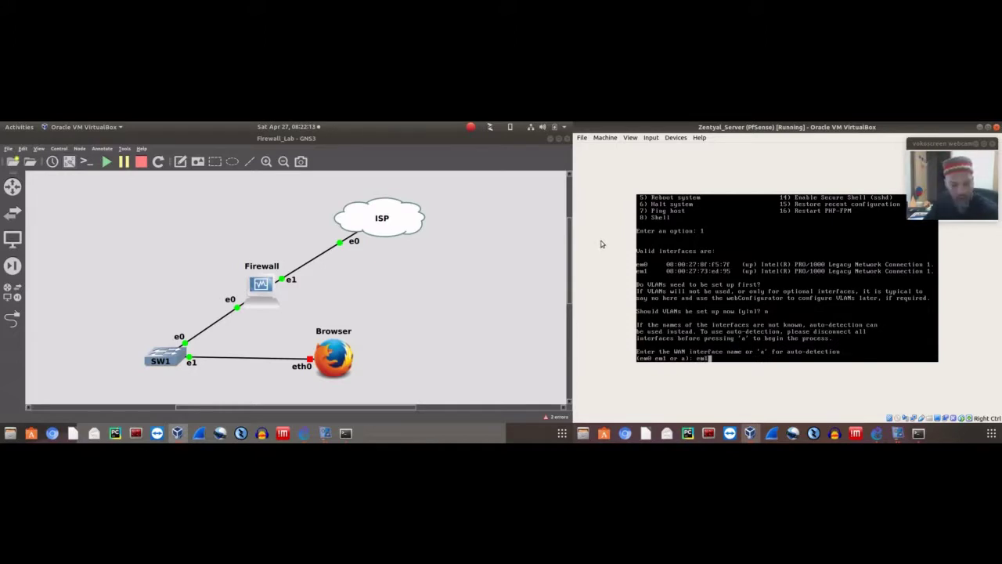
{"action": "key", "text": "Return"}
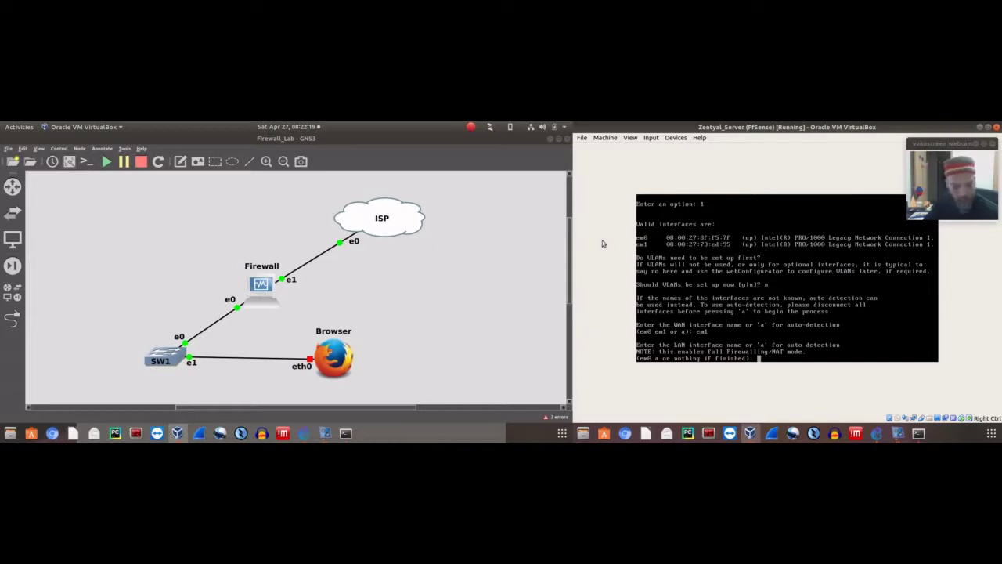
{"action": "type", "text": "em"}
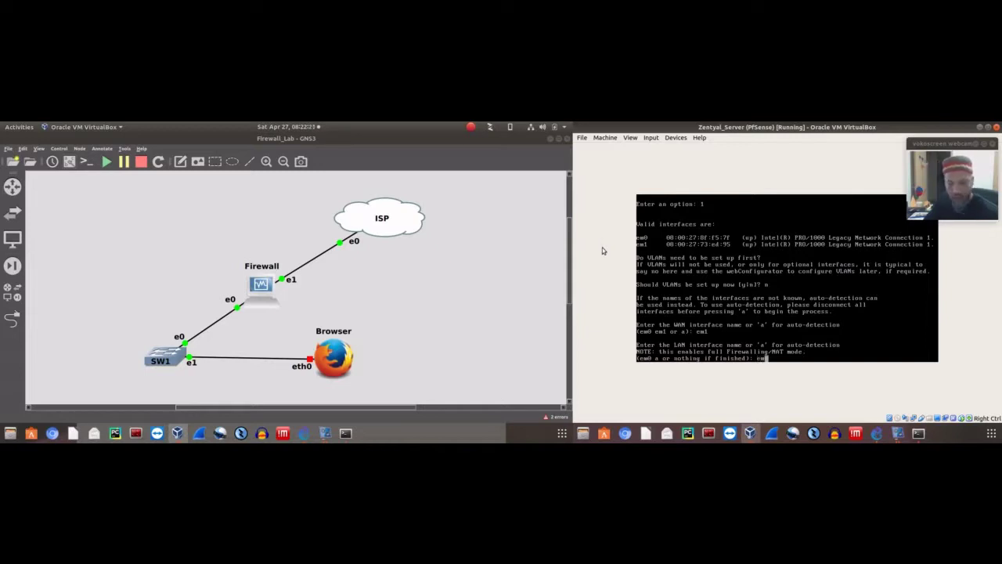
{"action": "type", "text": "0"}
{"action": "key", "text": "Return"}
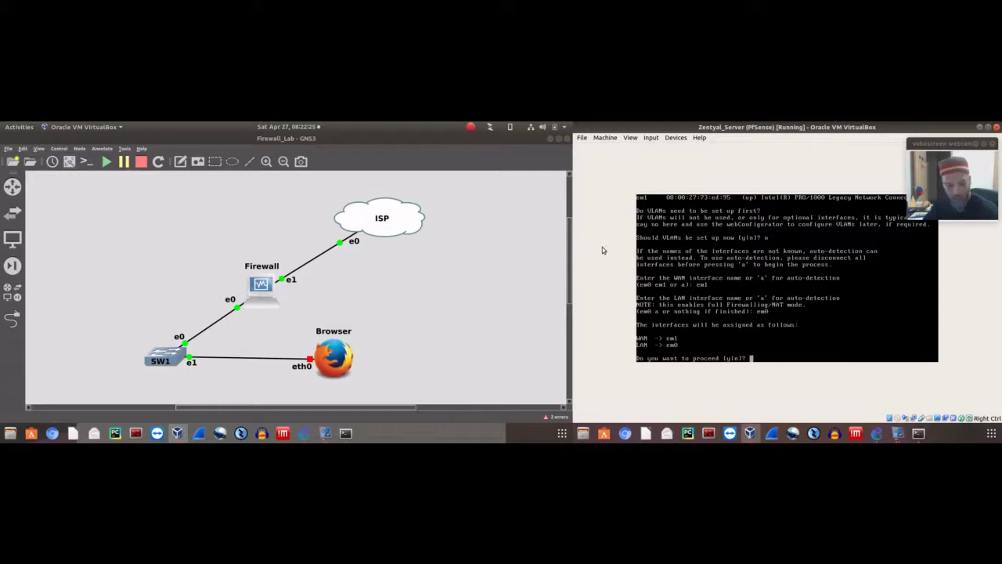
{"action": "type", "text": "y"}
{"action": "key", "text": "Return"}
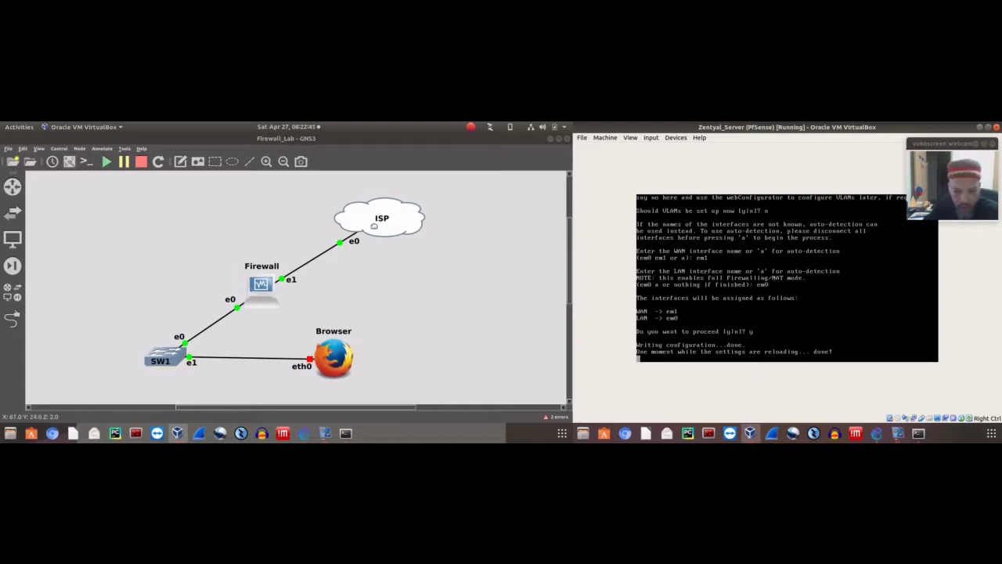
{"action": "double_click", "coordinate": [368, 219]}
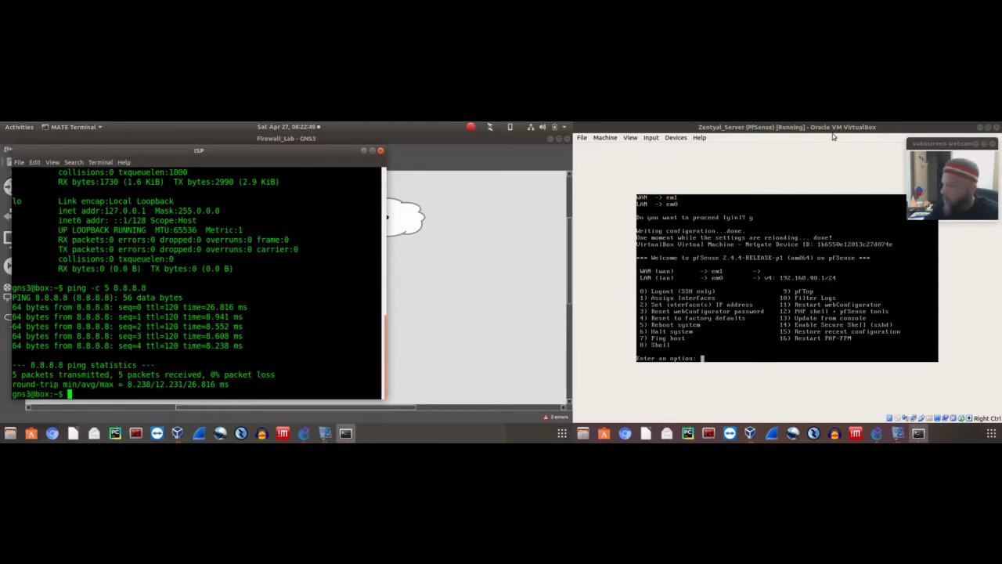
Start the Browser node in the GNS3 topology
{"action": "left_click", "coordinate": [790, 165]}
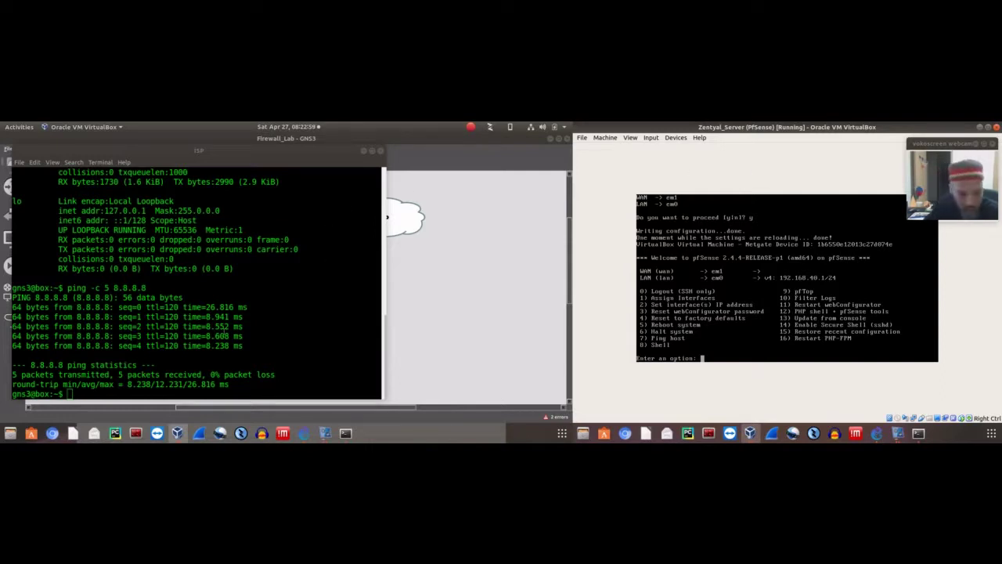
{"action": "left_click", "coordinate": [407, 290]}
{"action": "right_click", "coordinate": [327, 356]}
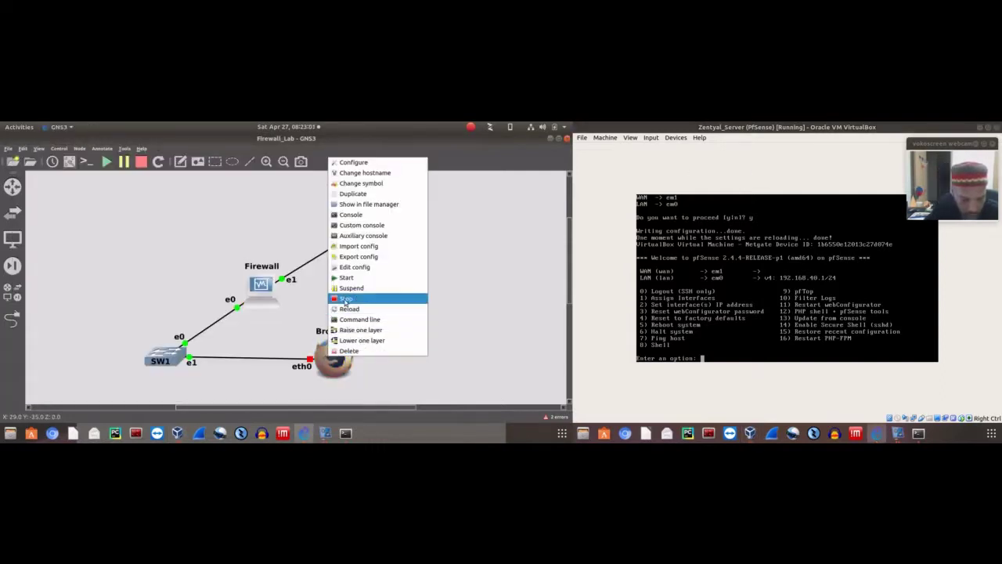
{"action": "left_click", "coordinate": [365, 277]}
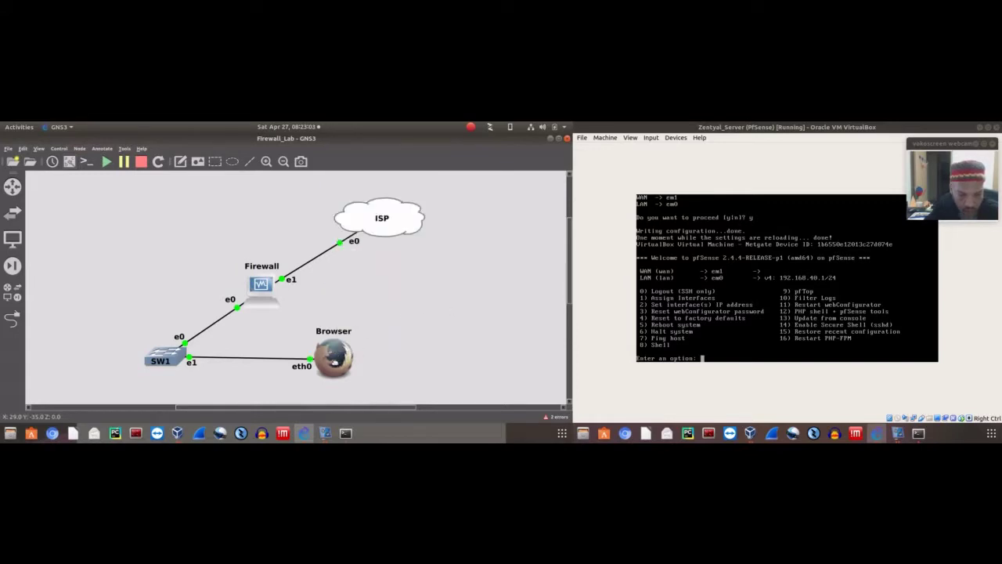
Open the Browser node's remote desktop console, check the viewer window, and close it
{"action": "right_click", "coordinate": [337, 362]}
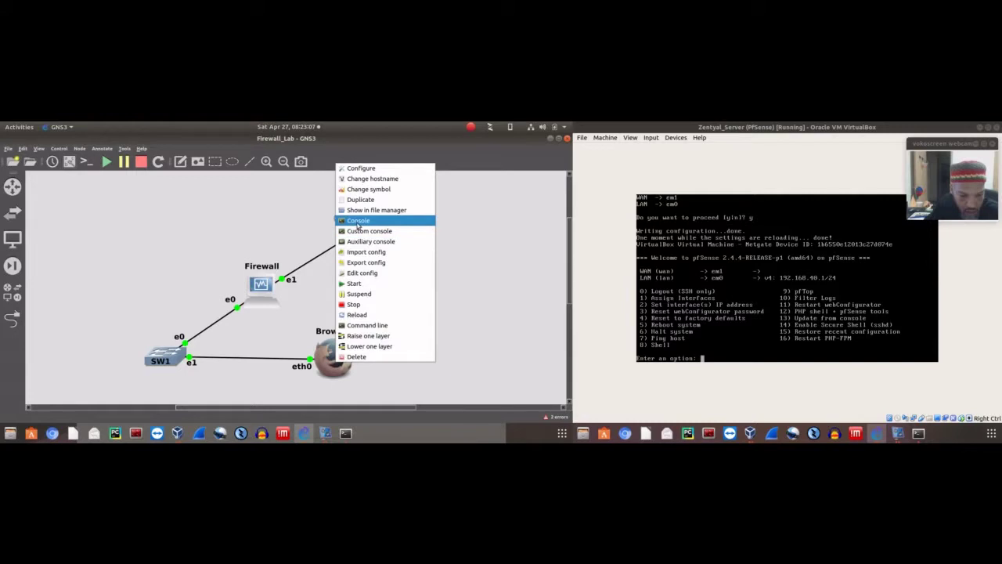
{"action": "left_click", "coordinate": [352, 283]}
{"action": "double_click", "coordinate": [334, 360]}
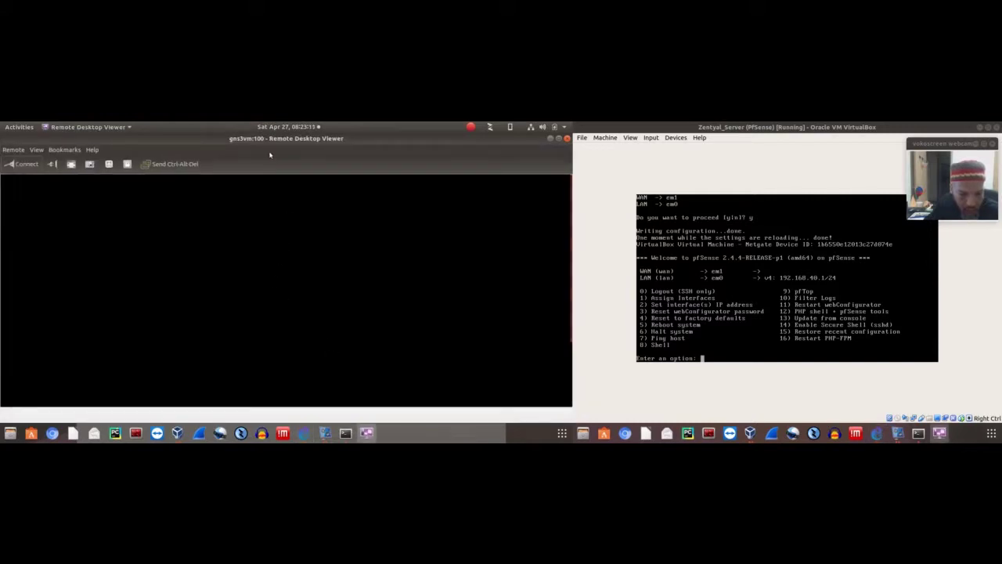
{"action": "left_click_drag", "start_coordinate": [322, 157], "coordinate": [704, 124]}
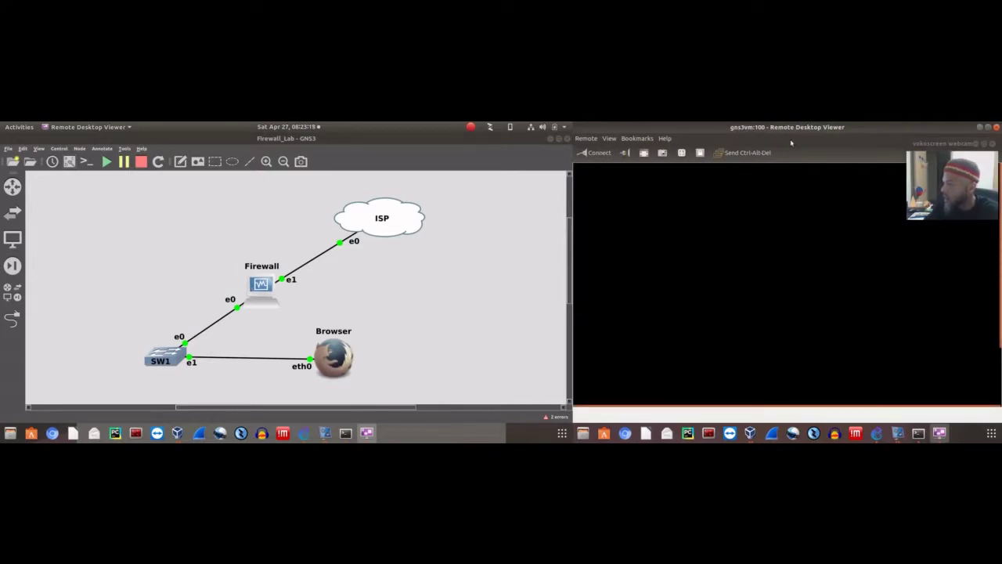
{"action": "left_click_drag", "start_coordinate": [791, 143], "coordinate": [718, 238]}
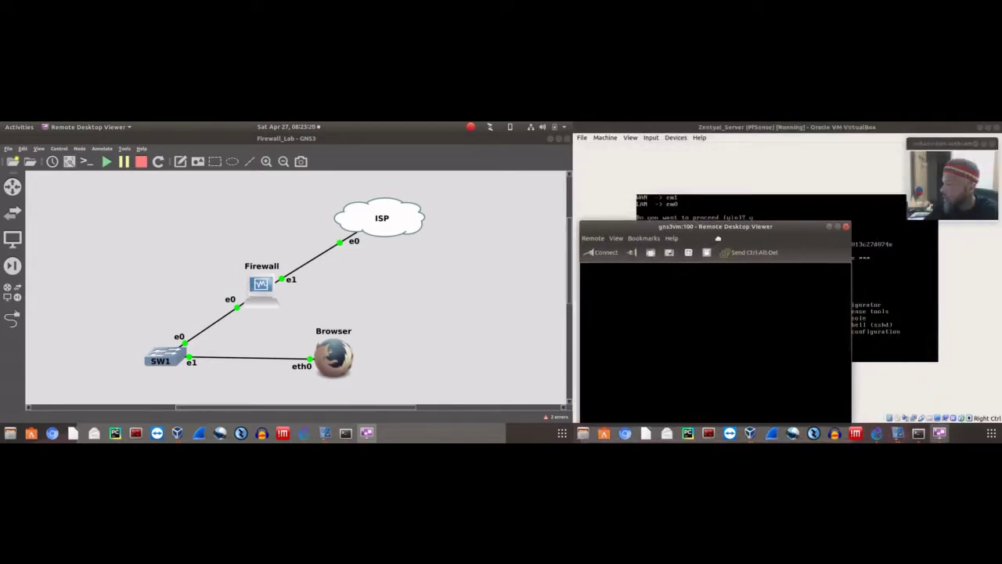
{"action": "left_click", "coordinate": [845, 225]}
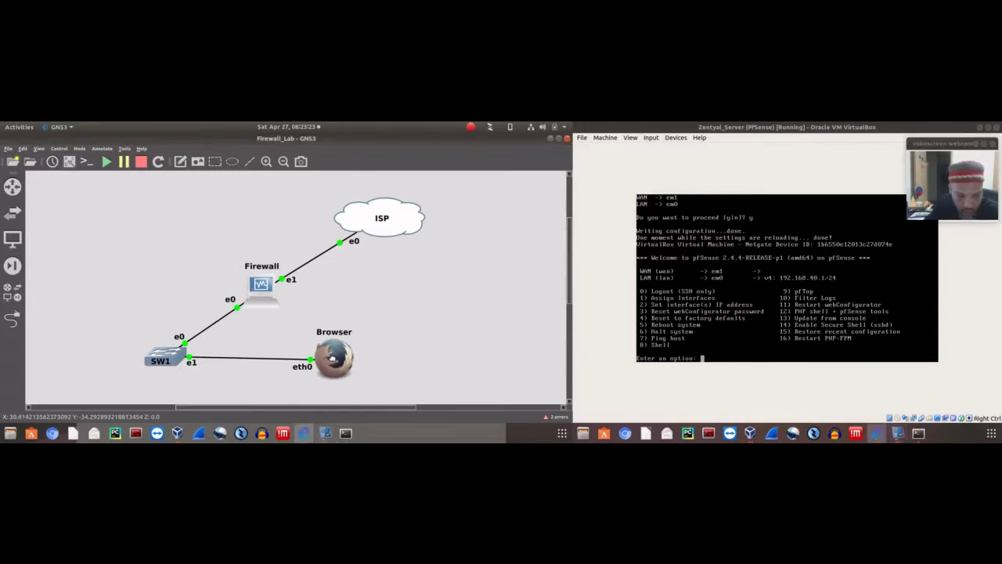
{"action": "double_click", "coordinate": [332, 359]}
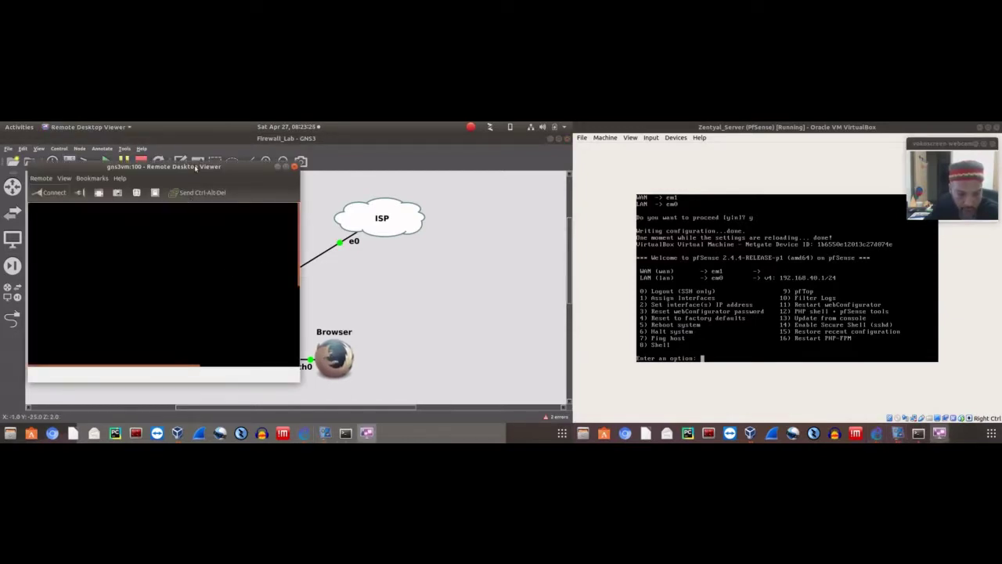
{"action": "left_click_drag", "start_coordinate": [195, 168], "coordinate": [377, 193]}
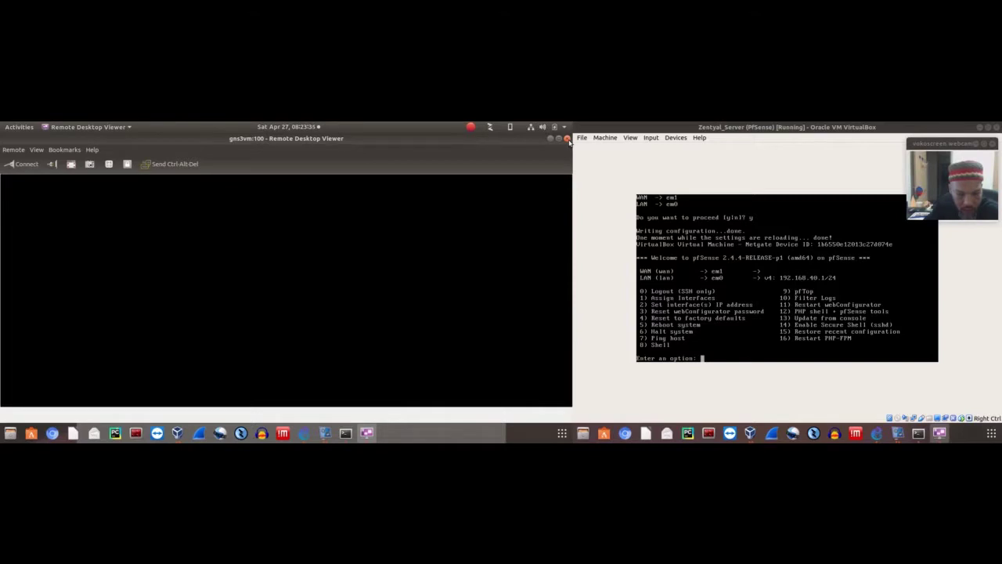
{"action": "left_click", "coordinate": [568, 139]}
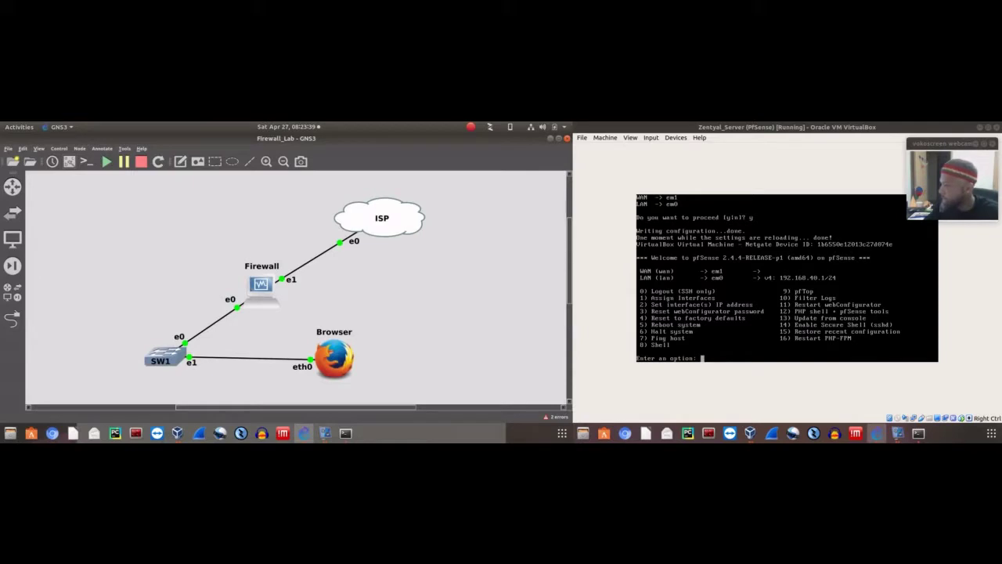
{"action": "right_click", "coordinate": [343, 357]}
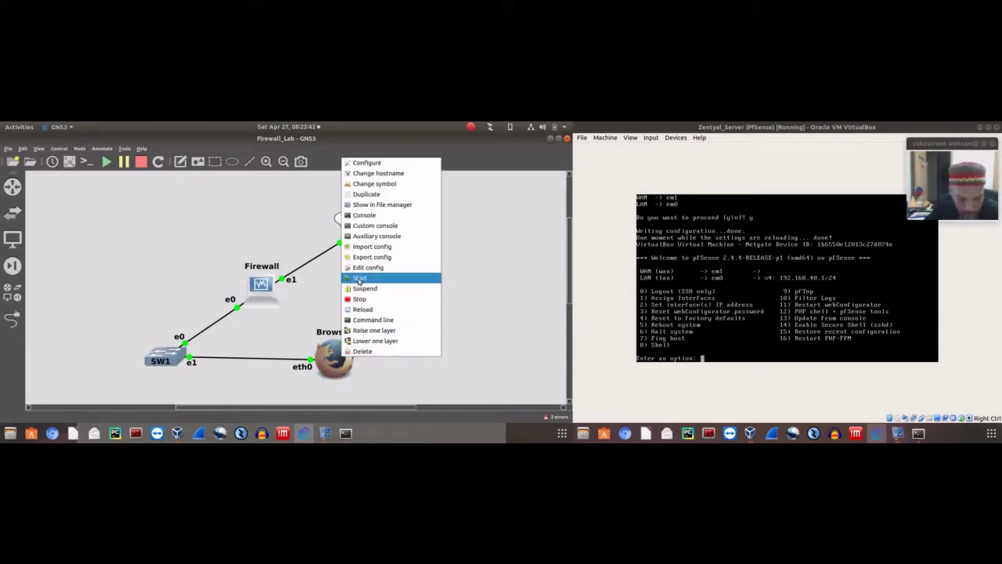
{"action": "left_click", "coordinate": [311, 301]}
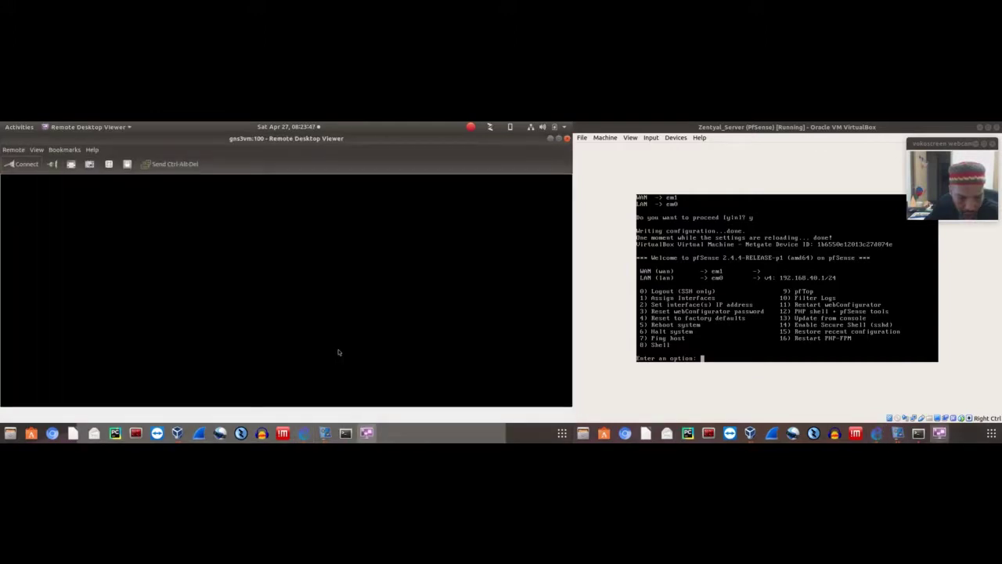
{"action": "right_click", "coordinate": [292, 260]}
{"action": "left_click", "coordinate": [284, 261]}
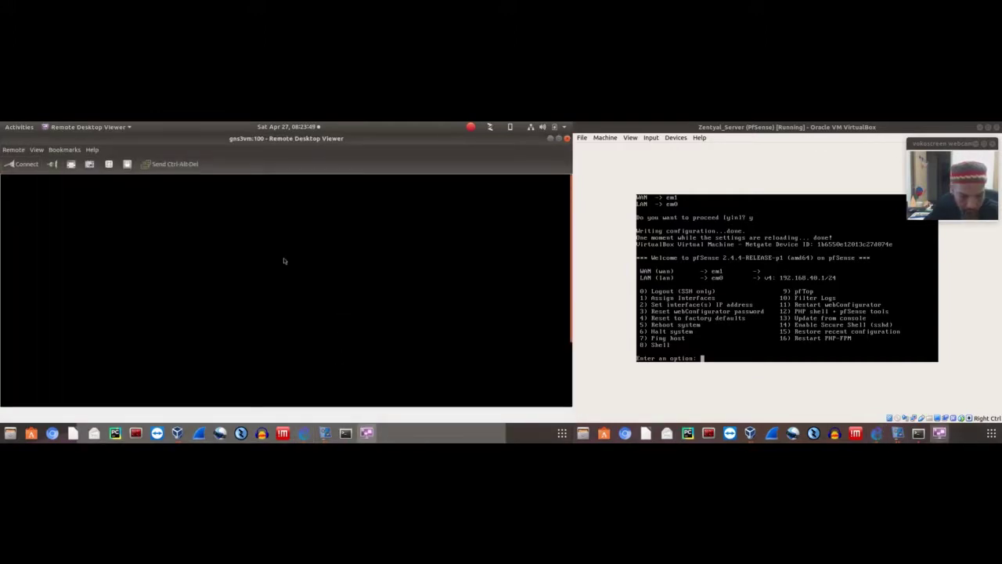
{"action": "right_click", "coordinate": [285, 261]}
{"action": "mouse_move", "coordinate": [327, 273]}
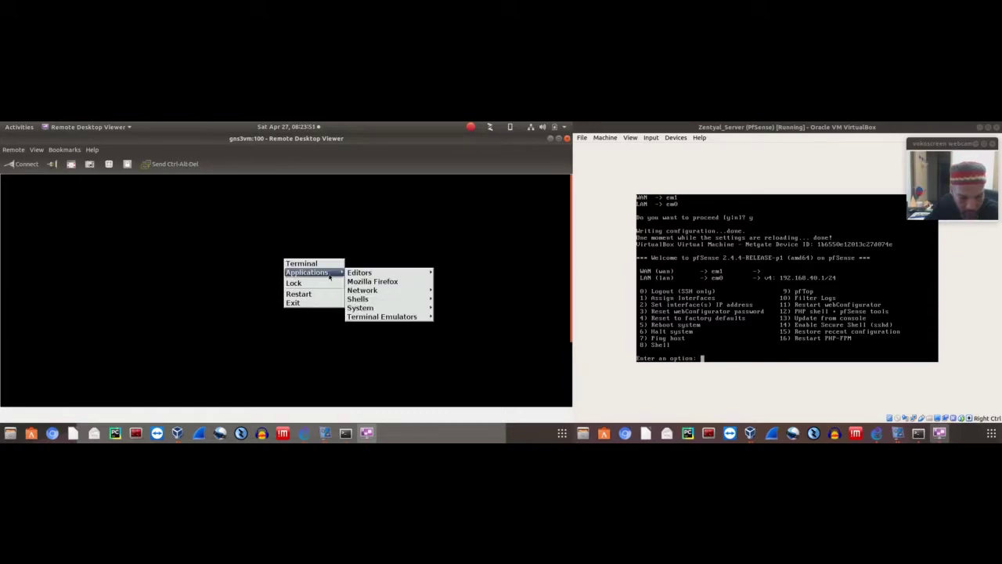
{"action": "left_click", "coordinate": [374, 281]}
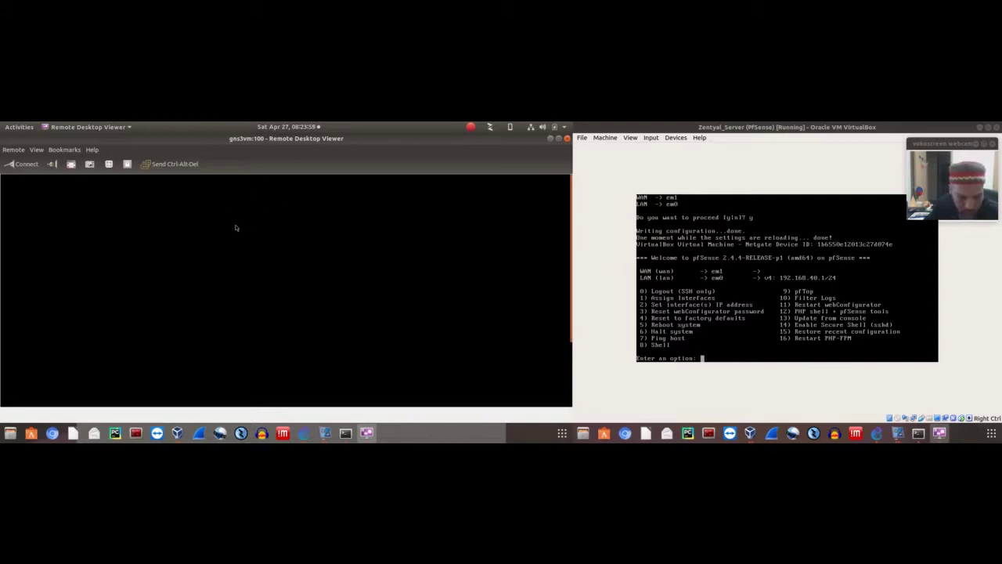
{"action": "right_click", "coordinate": [322, 280]}
{"action": "mouse_move", "coordinate": [350, 295]}
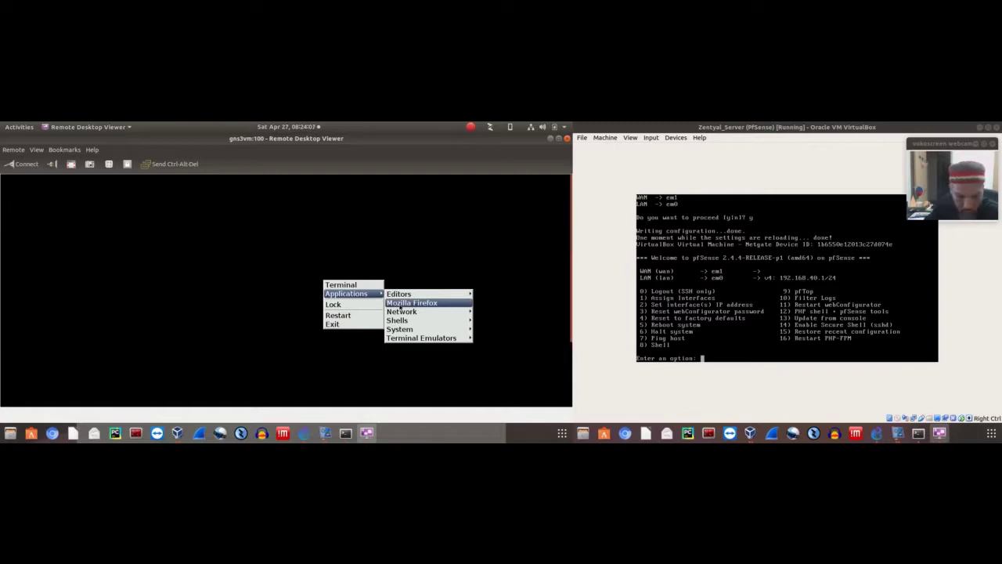
{"action": "left_click", "coordinate": [398, 306]}
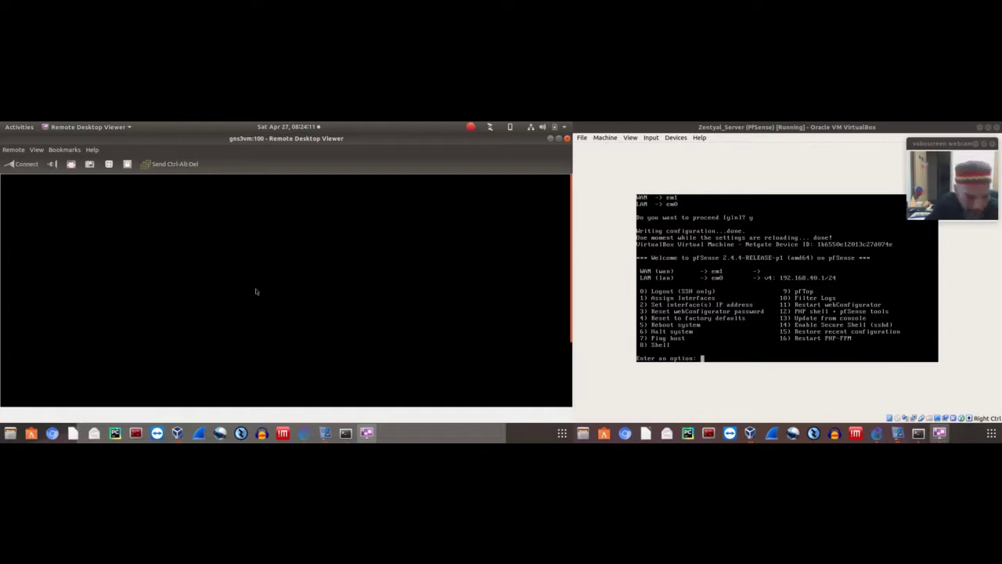
{"action": "double_click", "coordinate": [385, 139]}
{"action": "double_click", "coordinate": [375, 173]}
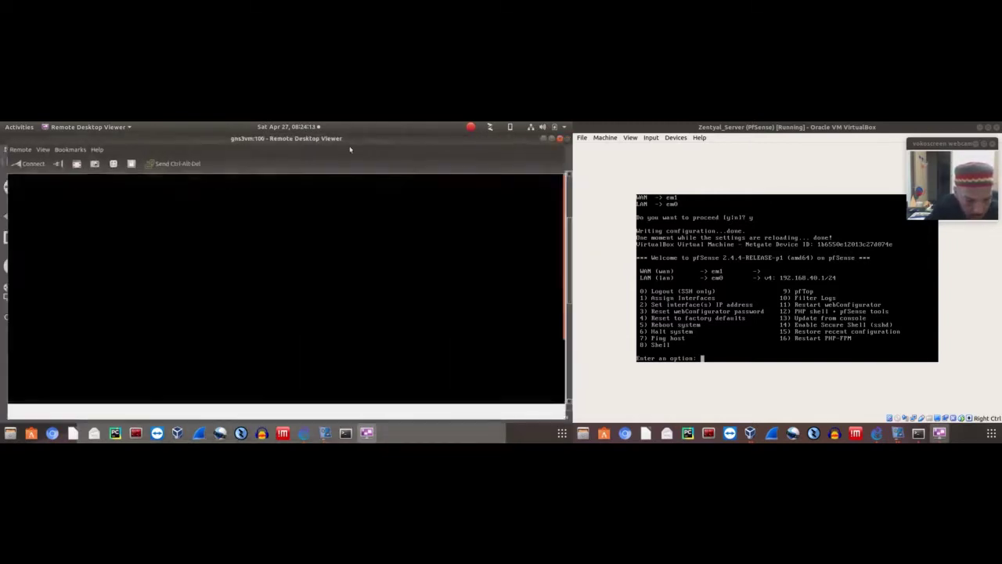
{"action": "right_click", "coordinate": [292, 235]}
{"action": "mouse_move", "coordinate": [350, 248]}
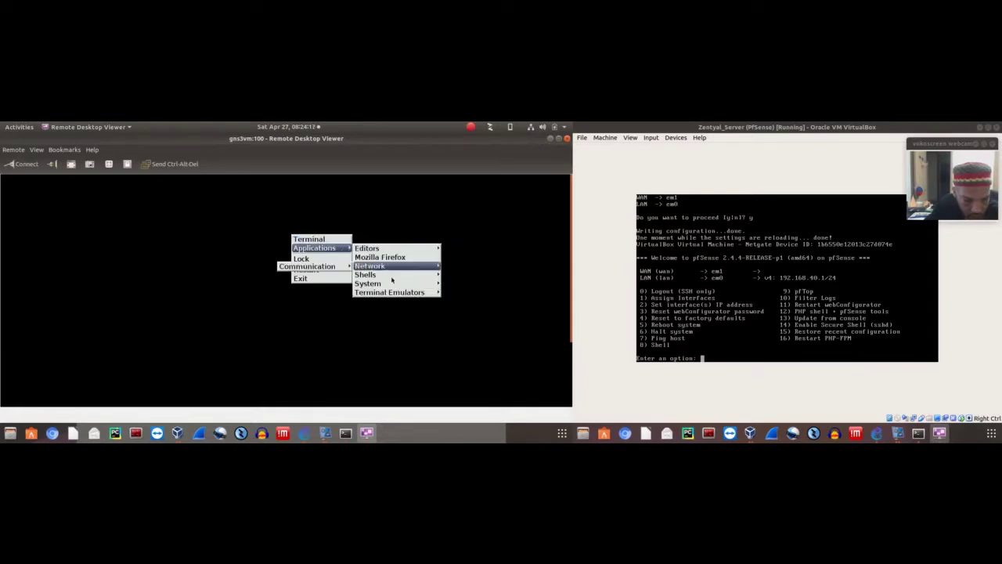
{"action": "mouse_move", "coordinate": [396, 294]}
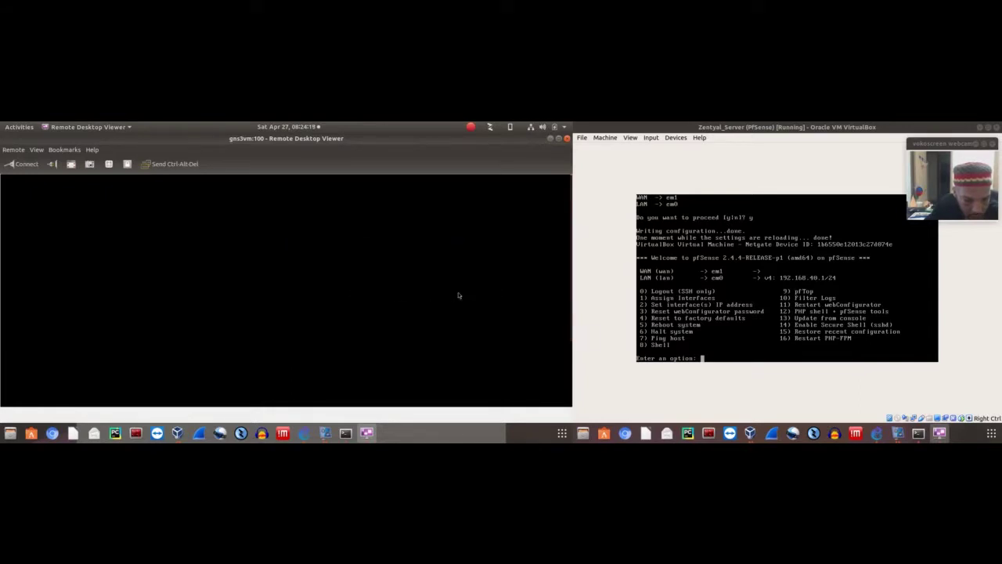
{"action": "left_click", "coordinate": [325, 433]}
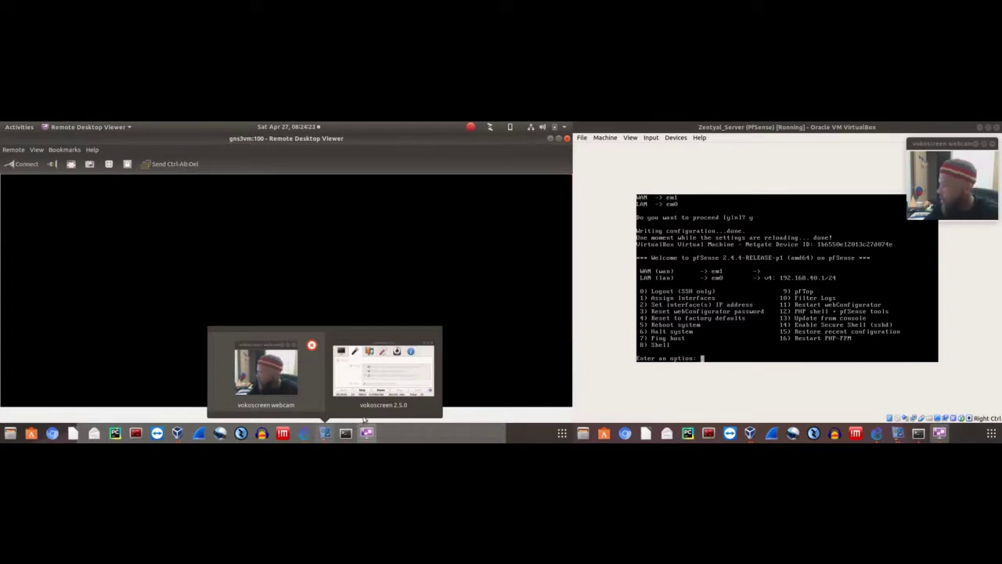
Close the remote desktop viewer and stop the Browser node
{"action": "left_click", "coordinate": [567, 139]}
{"action": "right_click", "coordinate": [341, 361]}
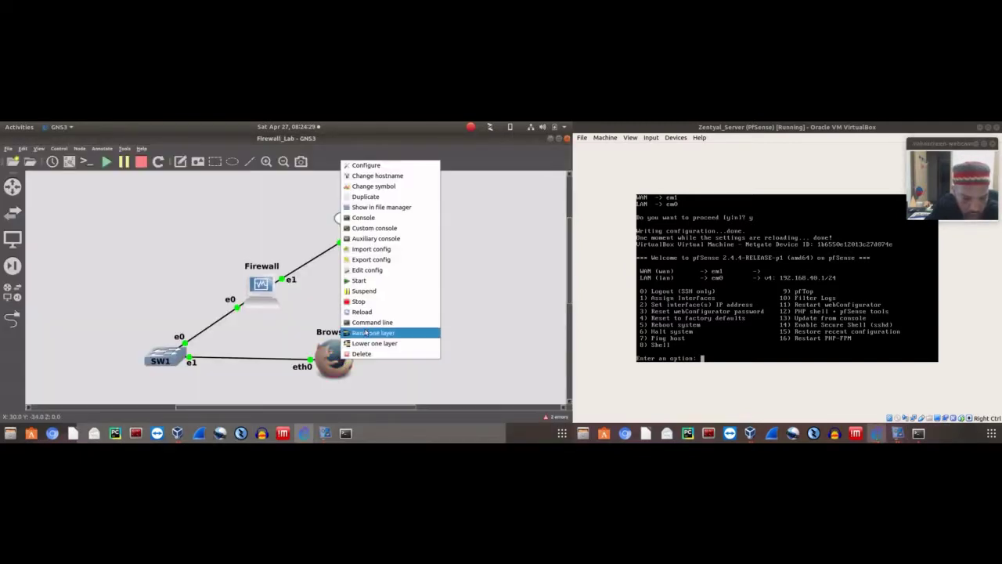
{"action": "left_click", "coordinate": [311, 316]}
{"action": "right_click", "coordinate": [340, 369]}
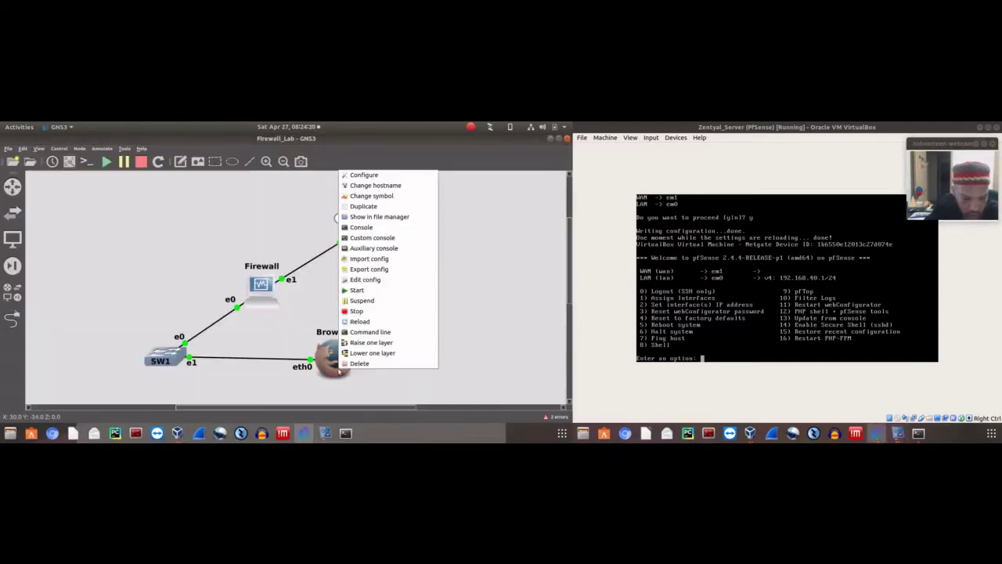
{"action": "left_click", "coordinate": [357, 311]}
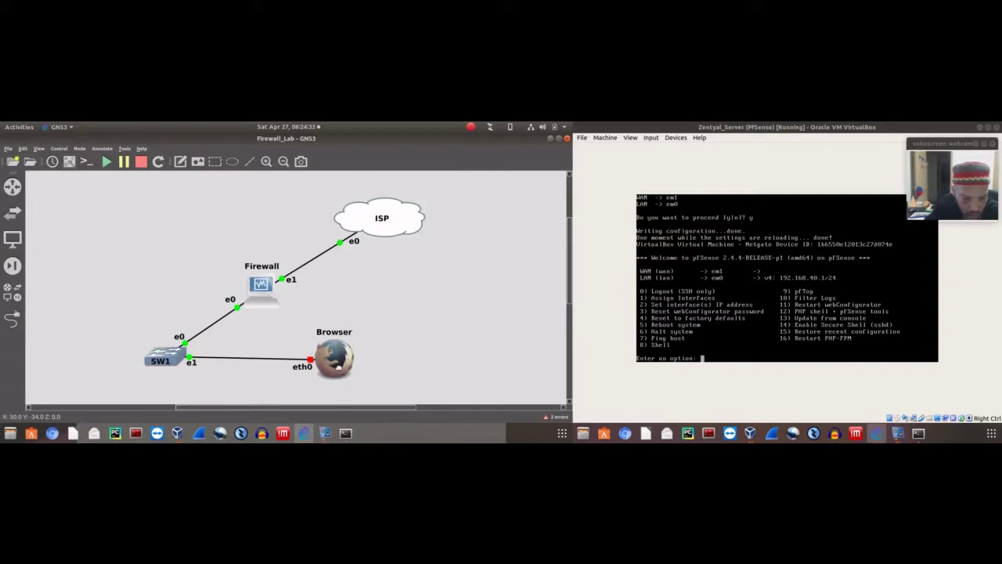
Review the Browser node's network configuration, leaving eth0 on DHCP unchanged
{"action": "right_click", "coordinate": [337, 361]}
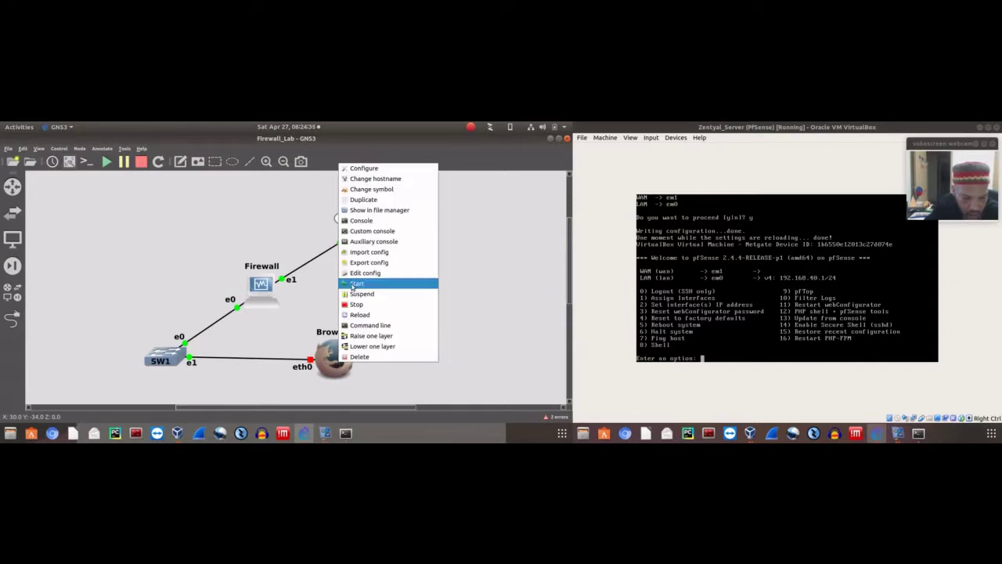
{"action": "left_click", "coordinate": [311, 384]}
{"action": "right_click", "coordinate": [333, 370]}
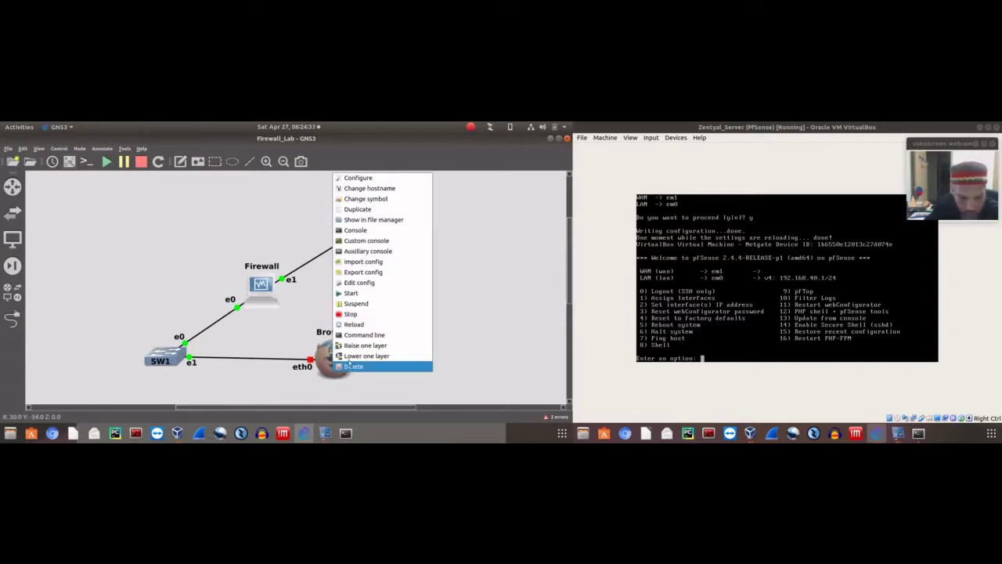
{"action": "left_click", "coordinate": [358, 178]}
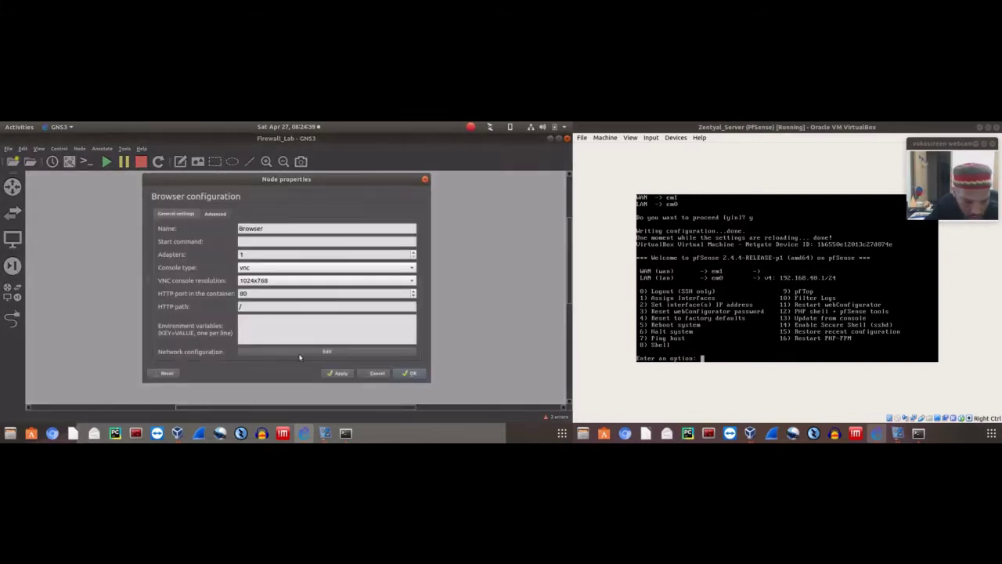
{"action": "left_click", "coordinate": [291, 350]}
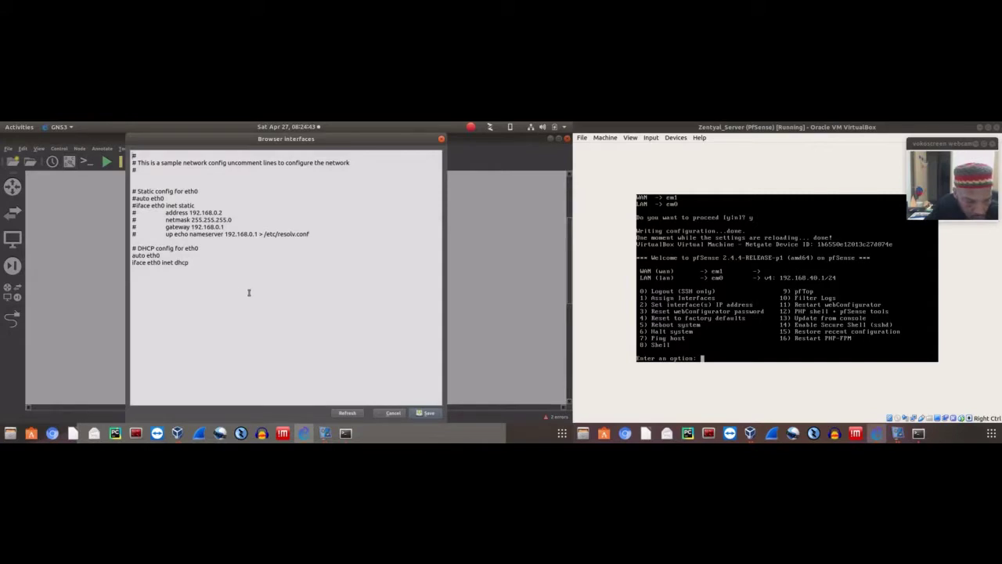
{"action": "left_click", "coordinate": [389, 414]}
{"action": "left_click", "coordinate": [408, 373]}
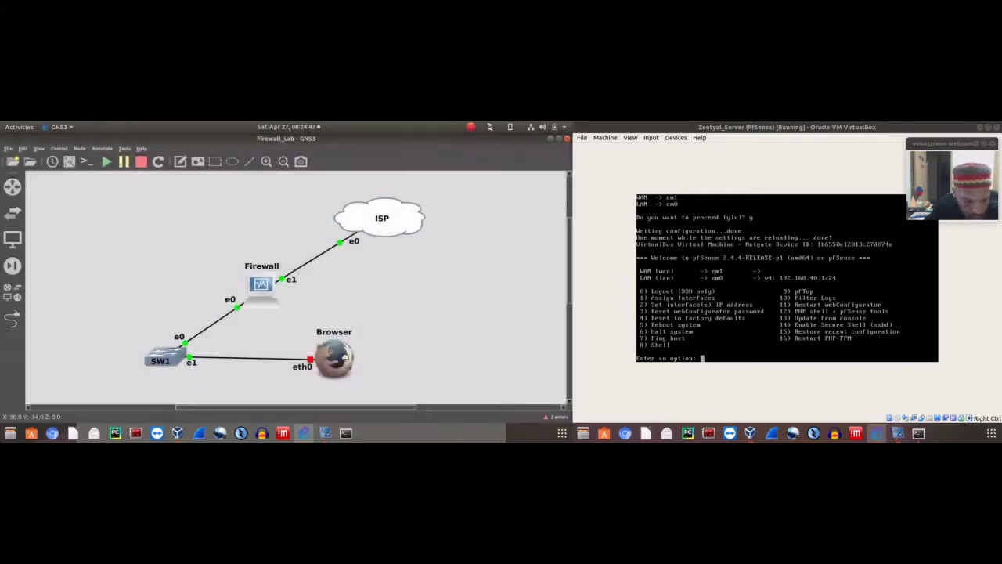
Start the Browser node again
{"action": "right_click", "coordinate": [343, 358]}
{"action": "left_click", "coordinate": [350, 284]}
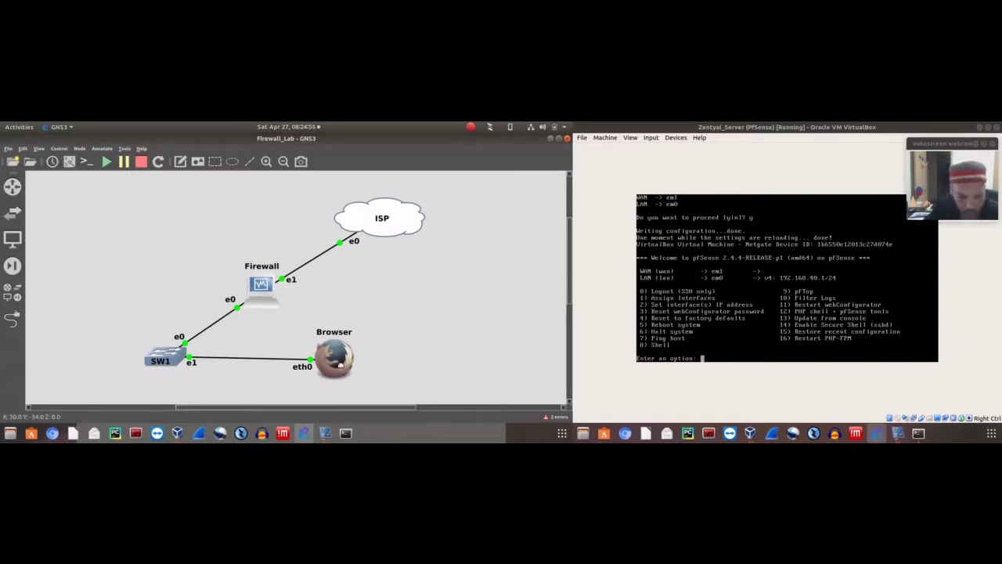
{"action": "right_click", "coordinate": [343, 358]}
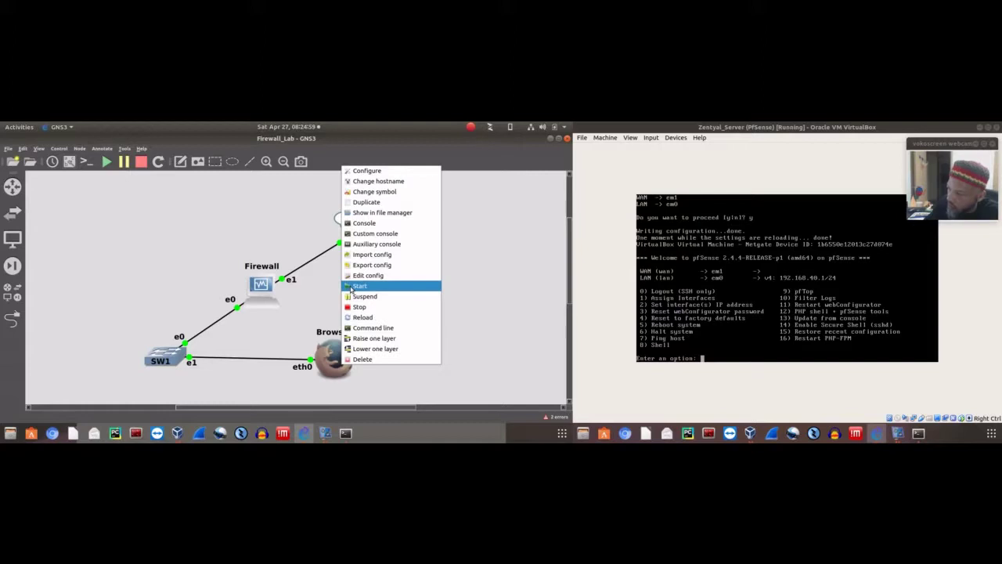
Open the Browser node's remote desktop and launch LXTerminal via Applications > Terminal Emulators
{"action": "left_click", "coordinate": [309, 320]}
{"action": "double_click", "coordinate": [332, 352]}
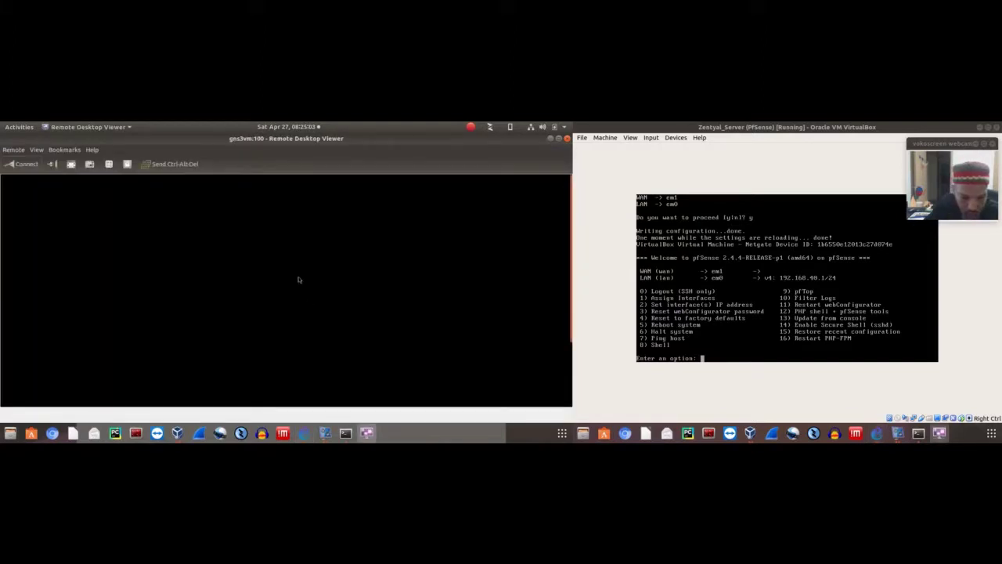
{"action": "right_click", "coordinate": [298, 263]}
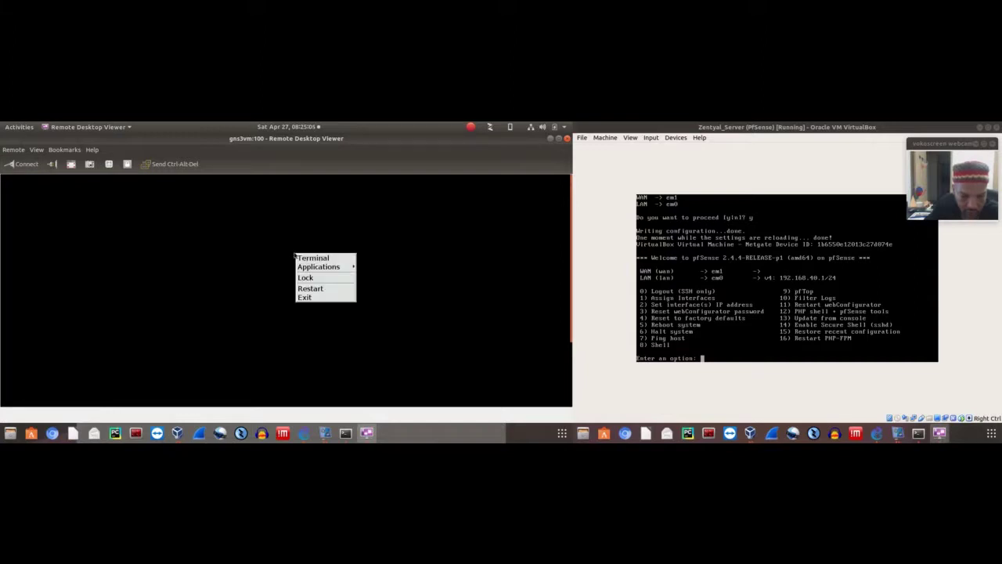
{"action": "mouse_move", "coordinate": [343, 270]}
{"action": "mouse_move", "coordinate": [383, 289]}
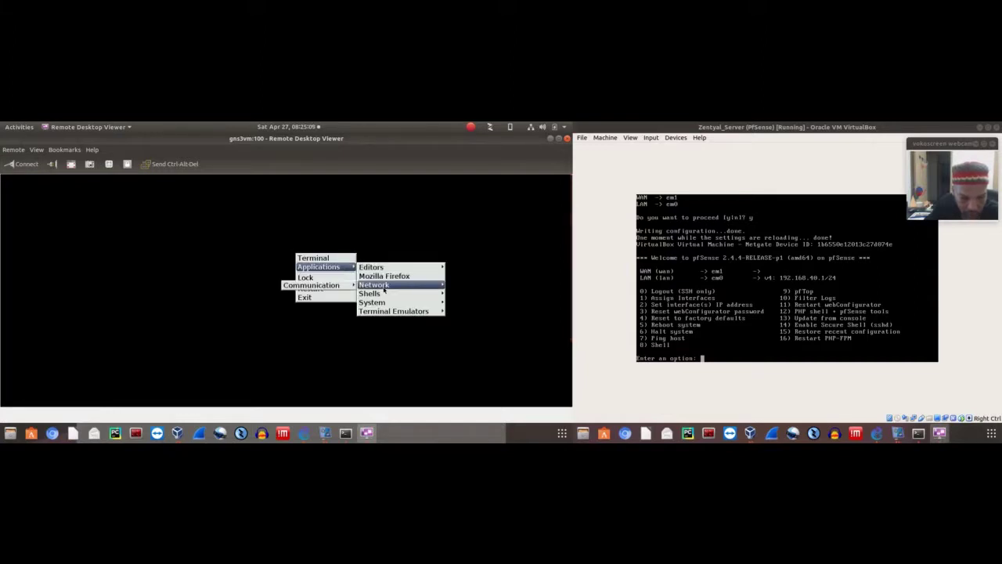
{"action": "mouse_move", "coordinate": [384, 311]}
{"action": "left_click", "coordinate": [332, 313]}
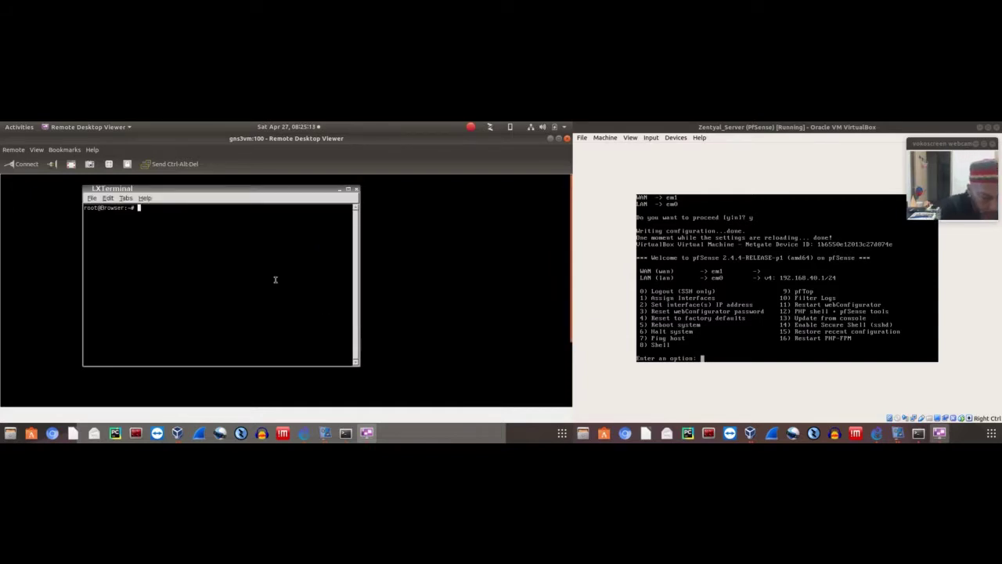
Run ifconfig to confirm eth0 has 192.168.40.3, then try launching Mozilla Firefox
{"action": "type", "text": "ifconfig"}
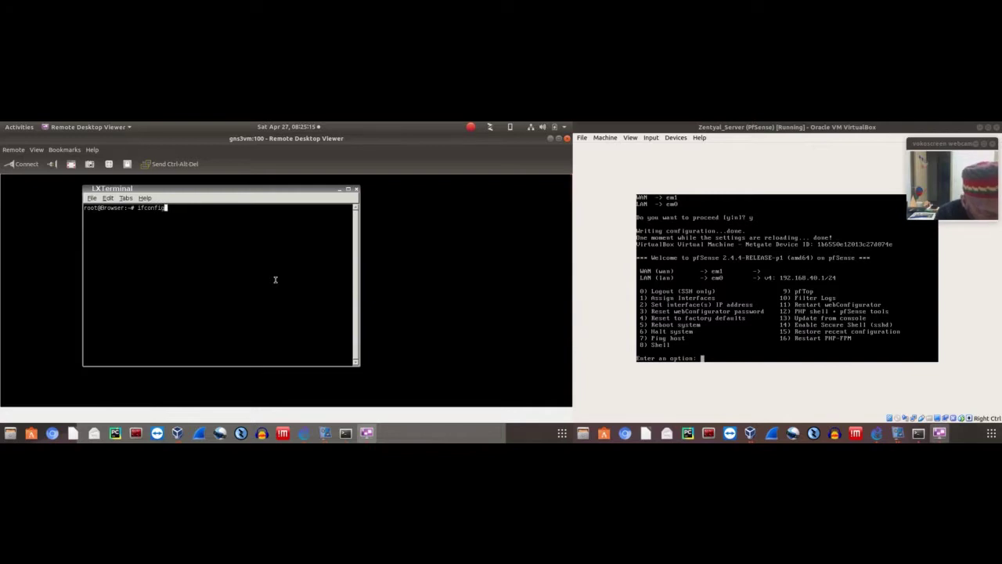
{"action": "key", "text": "Return"}
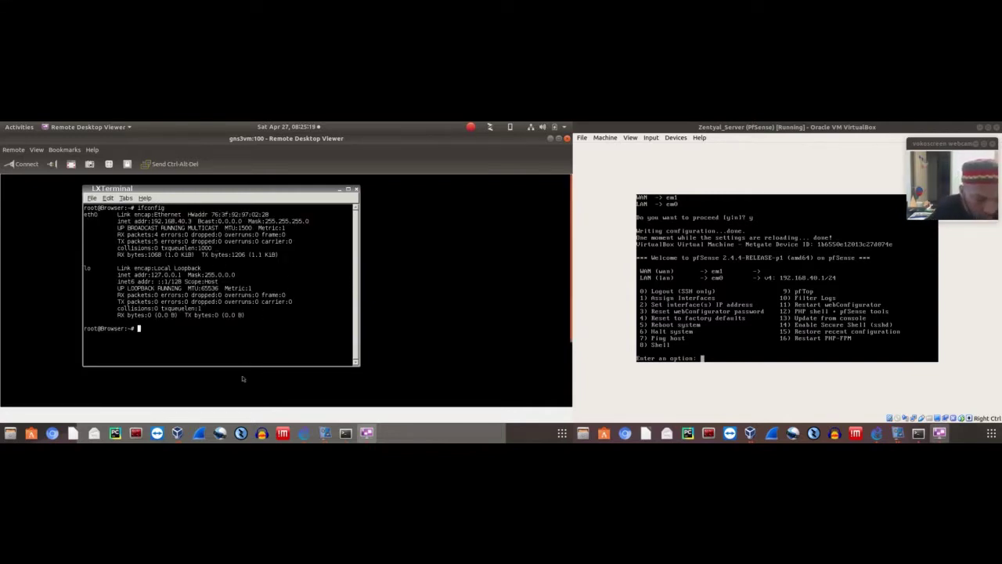
{"action": "right_click", "coordinate": [405, 297]}
{"action": "mouse_move", "coordinate": [421, 312]}
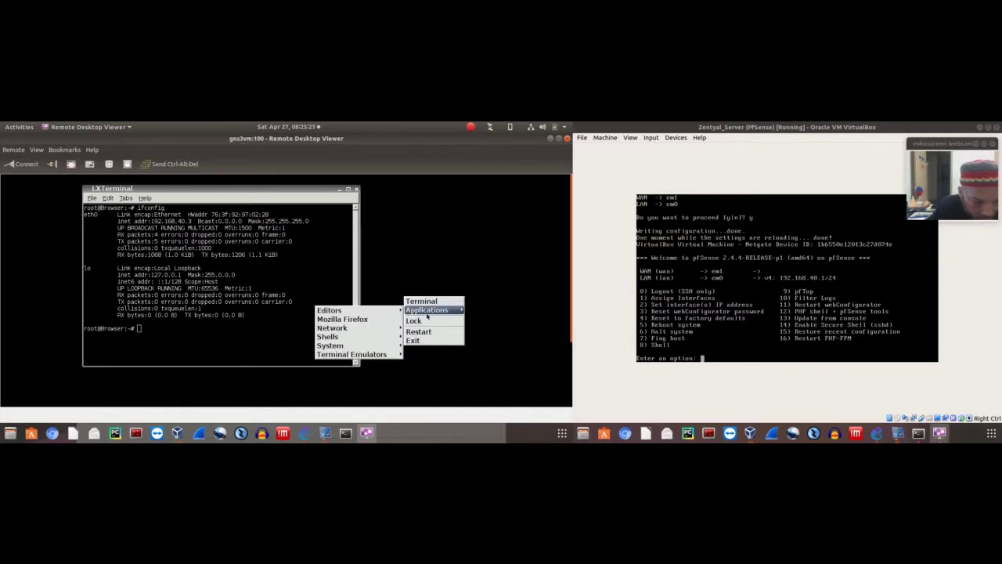
{"action": "left_click", "coordinate": [364, 321]}
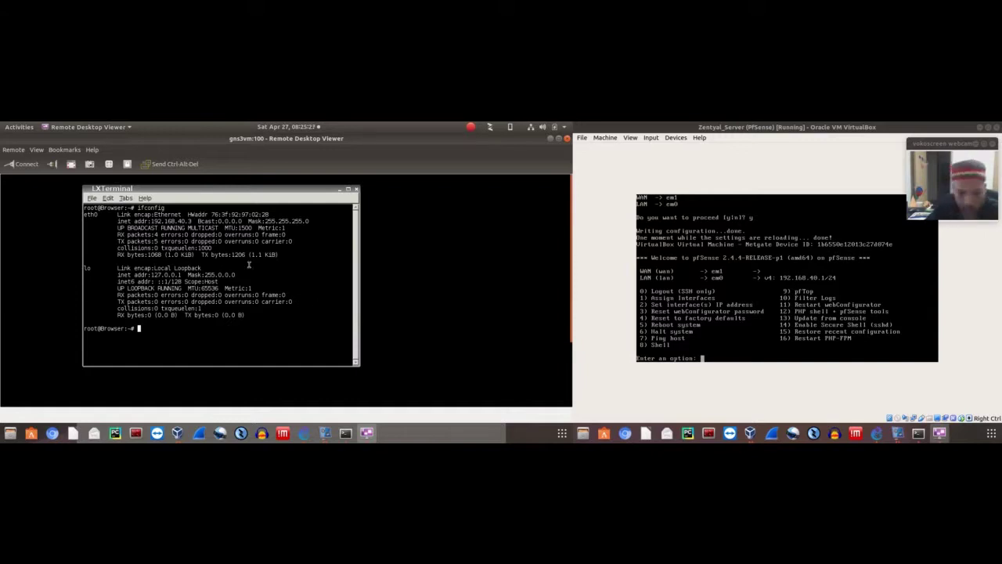
Close the LXTerminal window and launch Firefox from the desktop application menu again
{"action": "right_click", "coordinate": [384, 236]}
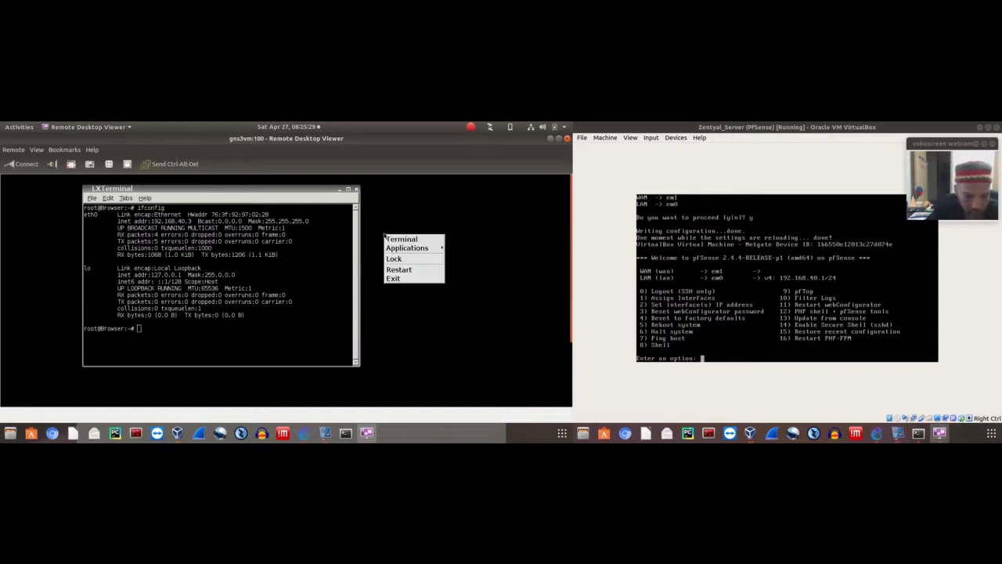
{"action": "mouse_move", "coordinate": [401, 248]}
{"action": "mouse_move", "coordinate": [326, 250]}
{"action": "left_click", "coordinate": [354, 190]}
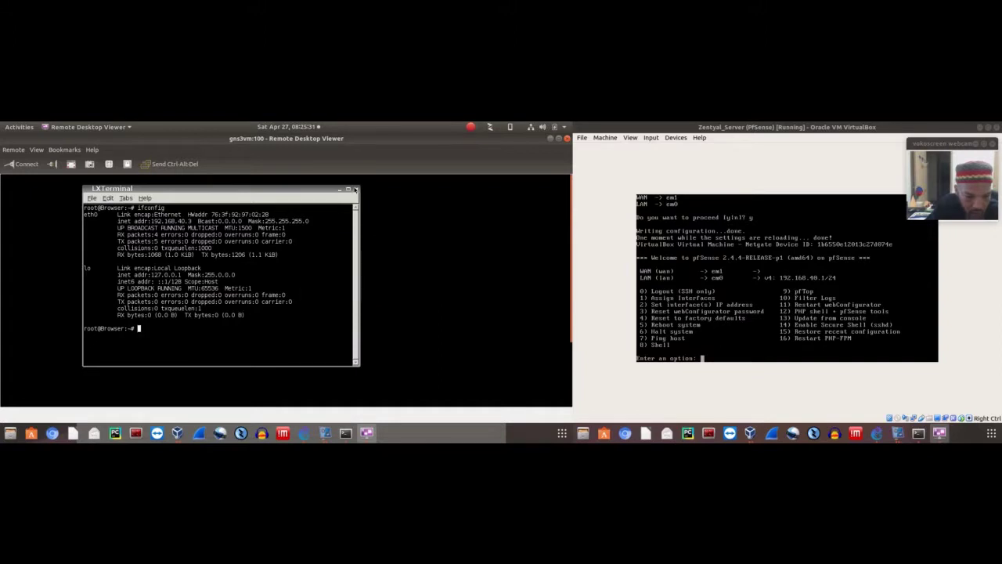
{"action": "left_click", "coordinate": [355, 191]}
{"action": "right_click", "coordinate": [224, 206]}
{"action": "mouse_move", "coordinate": [250, 222]}
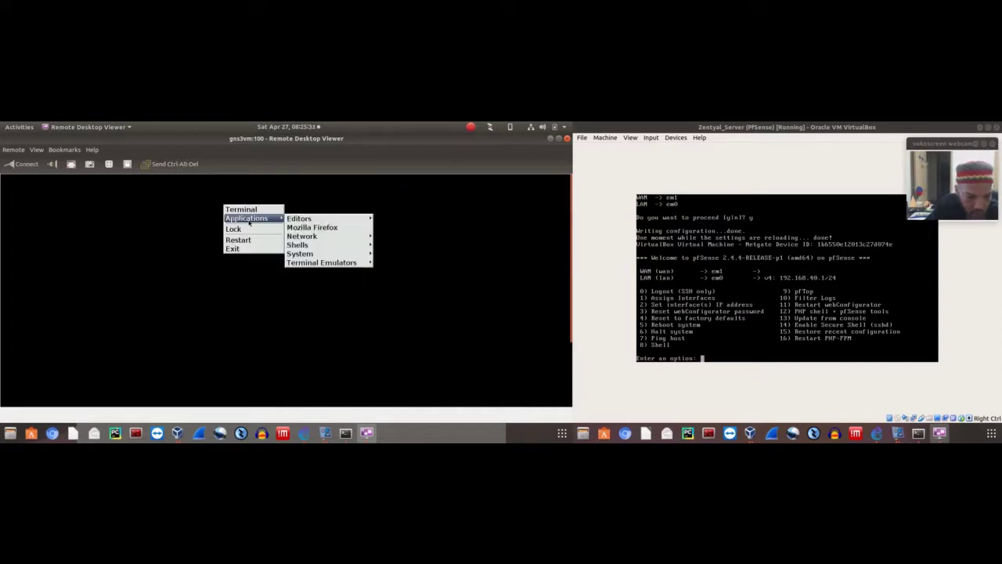
{"action": "left_click", "coordinate": [312, 227]}
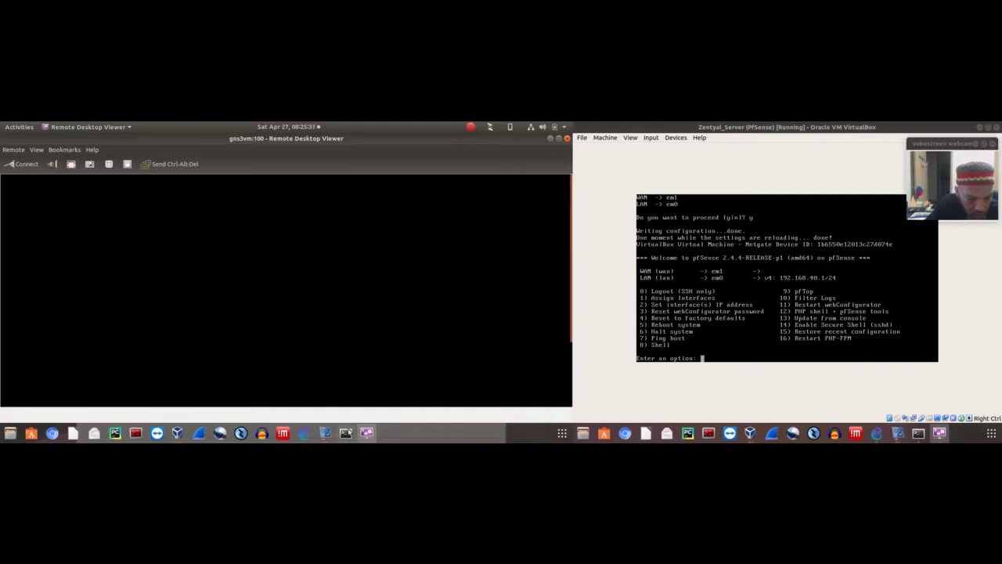
Close the terminal window already open on the Browser node's remote desktop
{"action": "right_click", "coordinate": [341, 355]}
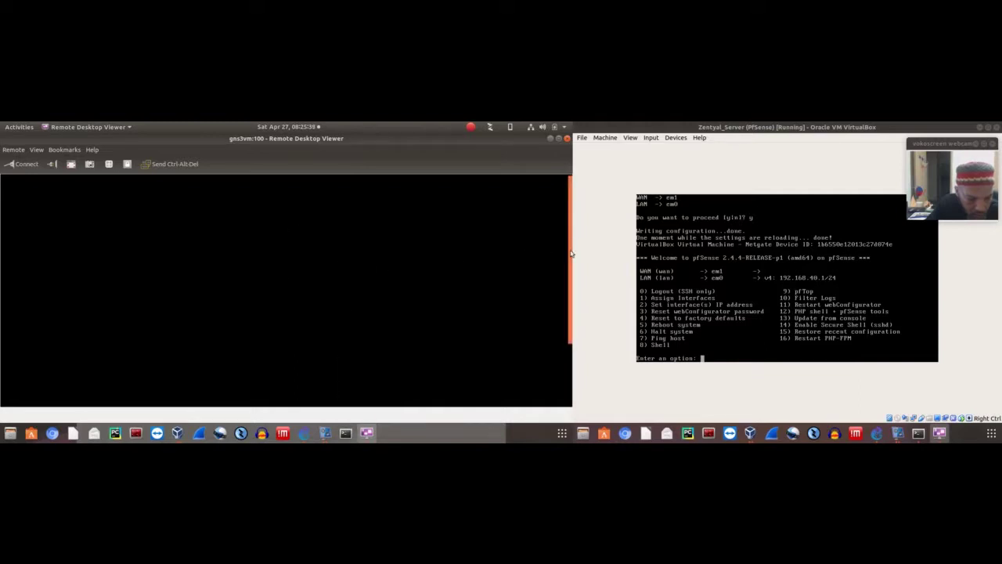
{"action": "left_click_drag", "start_coordinate": [573, 250], "coordinate": [579, 404]}
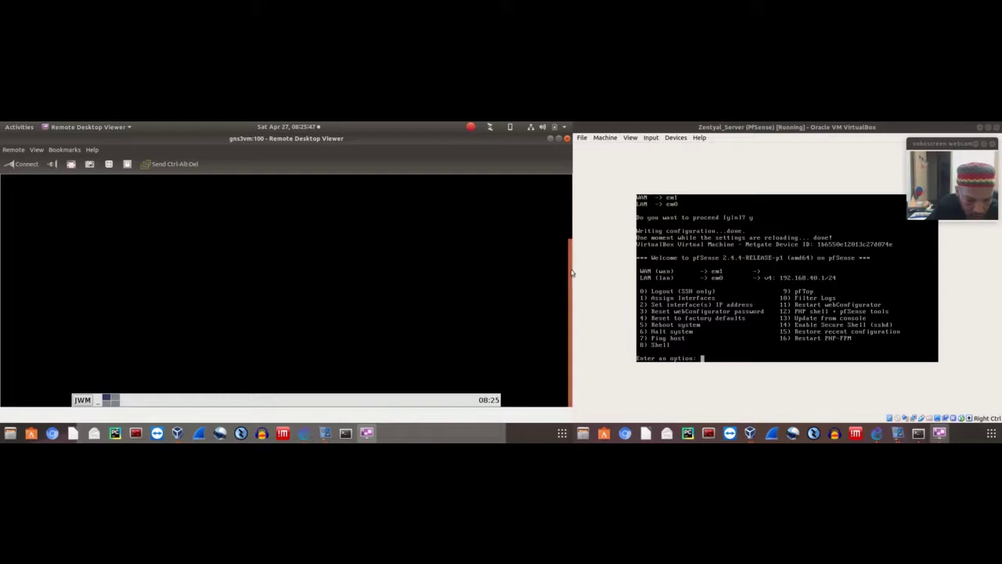
{"action": "left_click_drag", "start_coordinate": [572, 272], "coordinate": [571, 196]}
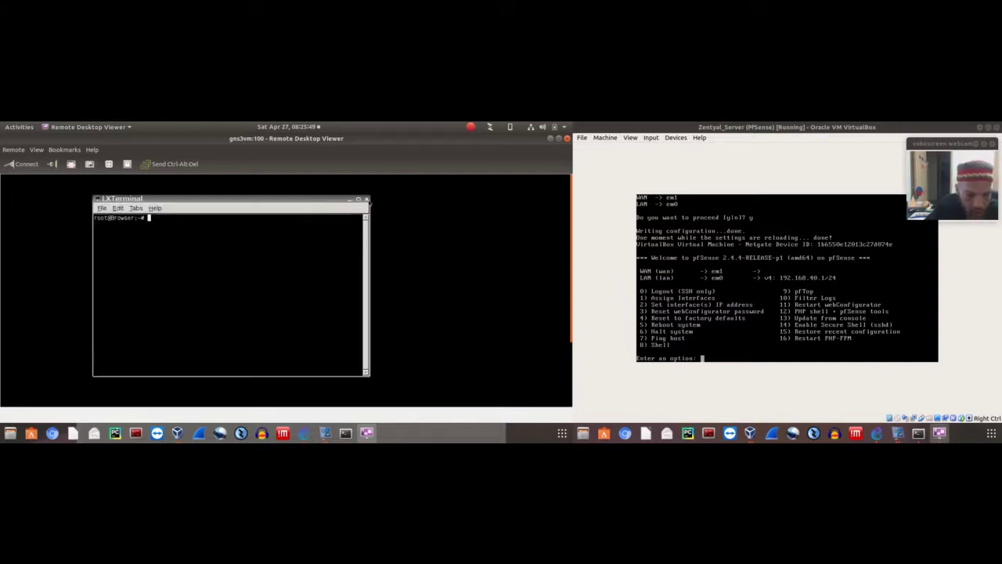
{"action": "left_click", "coordinate": [367, 199]}
Launch Mozilla Firefox from the remote desktop's right-click Applications menu
{"action": "right_click", "coordinate": [233, 205]}
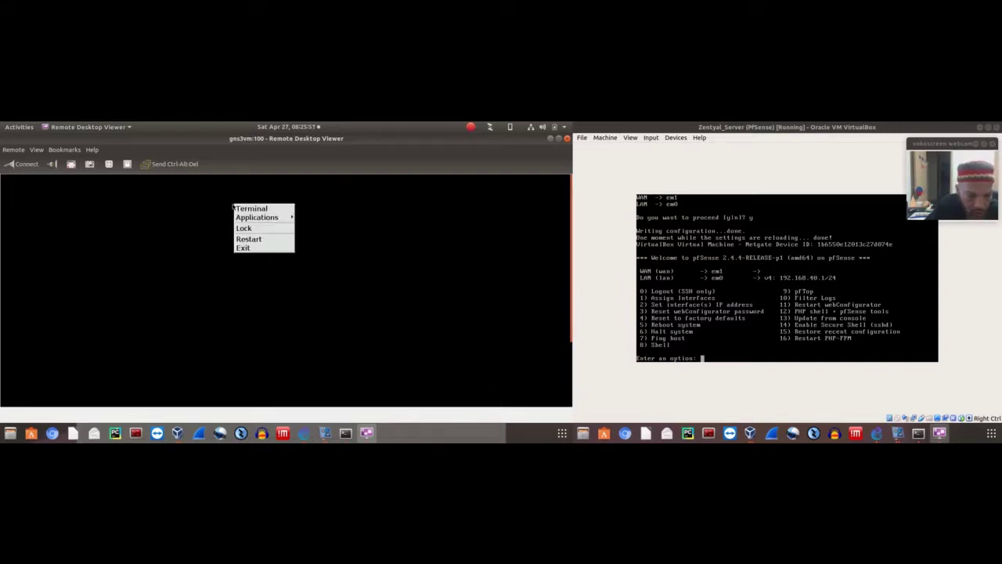
{"action": "left_click", "coordinate": [233, 205]}
{"action": "right_click", "coordinate": [221, 196]}
{"action": "mouse_move", "coordinate": [259, 210]}
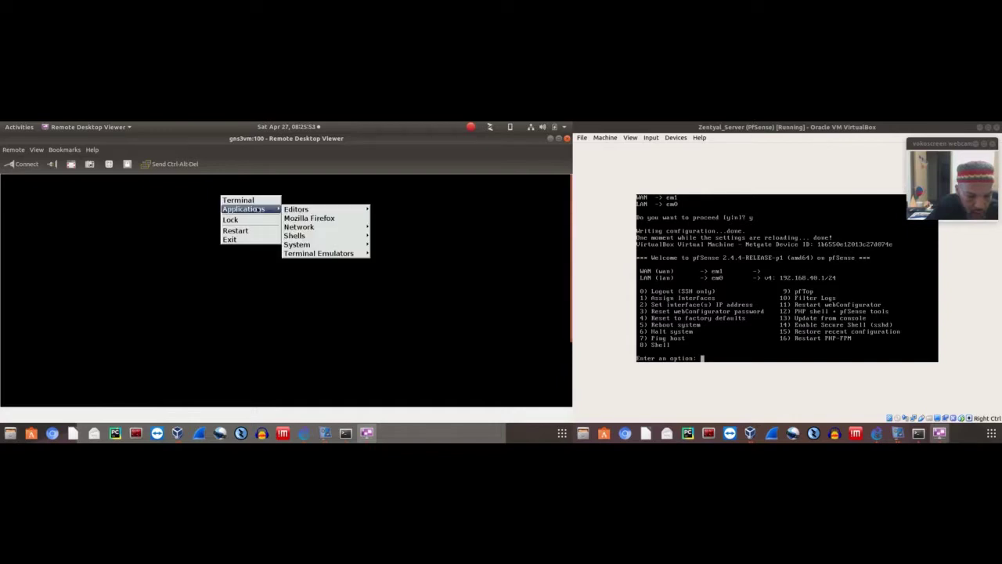
{"action": "mouse_move", "coordinate": [339, 246]}
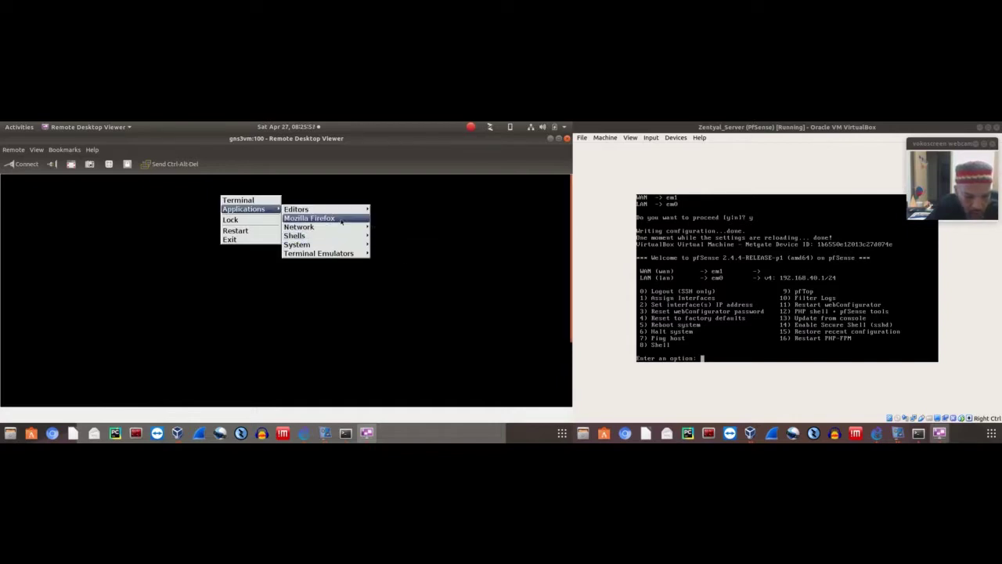
{"action": "mouse_move", "coordinate": [336, 210]}
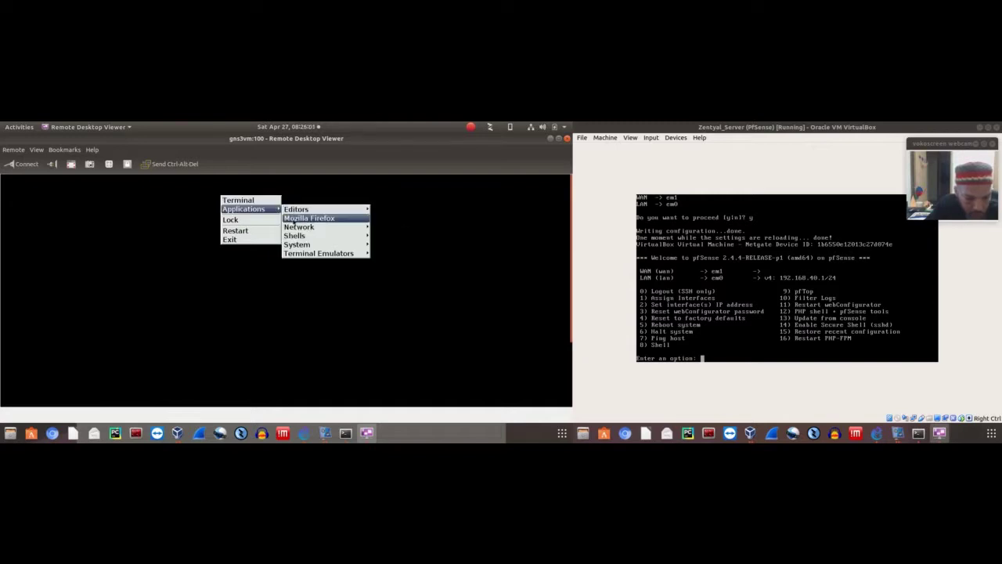
{"action": "left_click", "coordinate": [291, 220]}
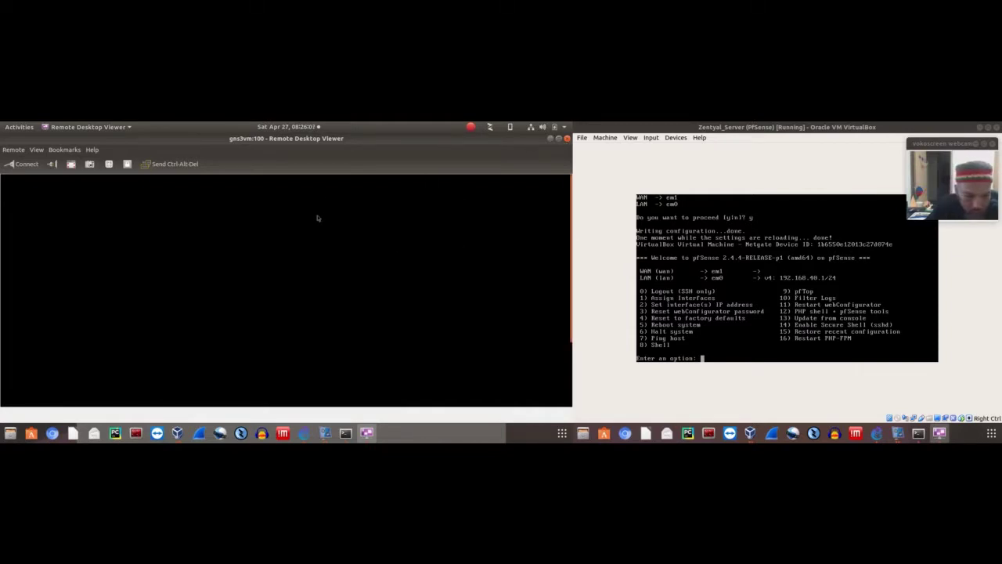
Ping 8.8.8.8 from a new LXTerminal, get Destination Host Unreachable, then close it
{"action": "right_click", "coordinate": [283, 220]}
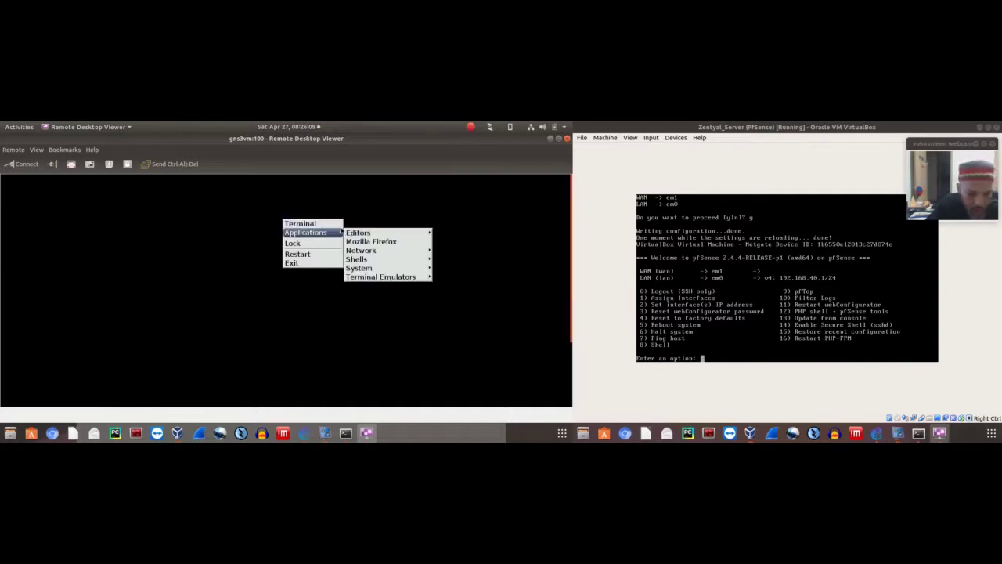
{"action": "mouse_move", "coordinate": [367, 261]}
{"action": "mouse_move", "coordinate": [391, 276]}
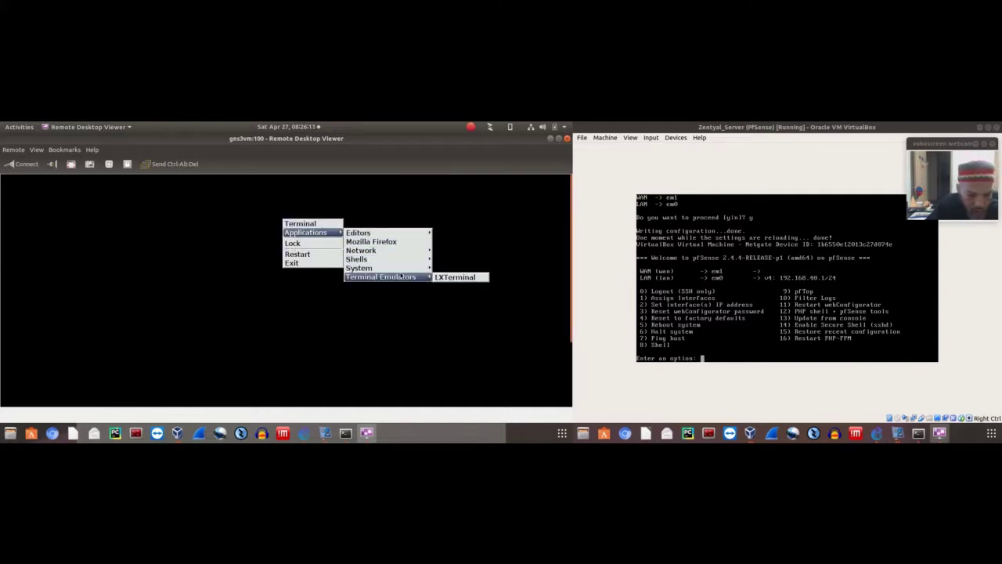
{"action": "left_click", "coordinate": [443, 278]}
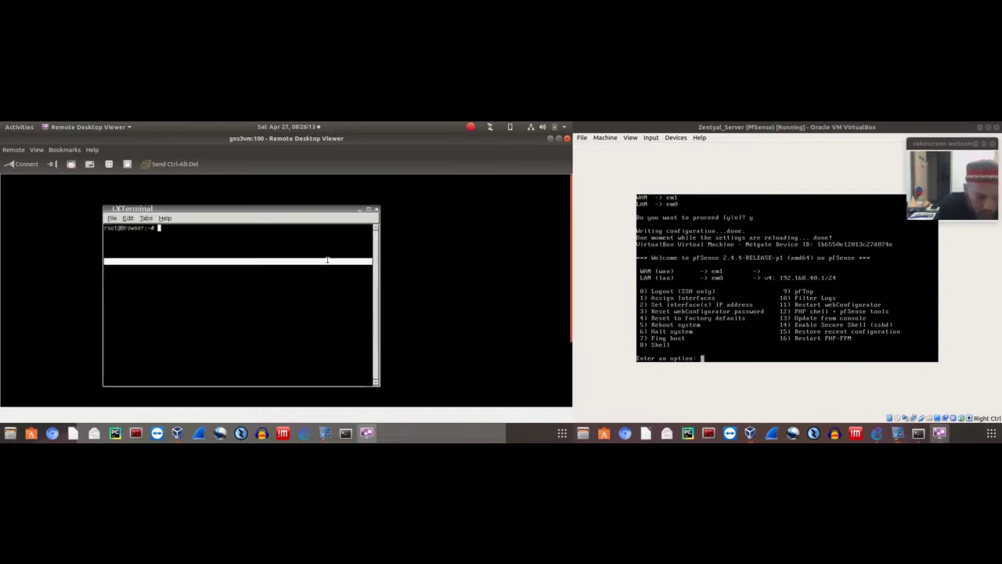
{"action": "type", "text": "ping 8.8.8.8"}
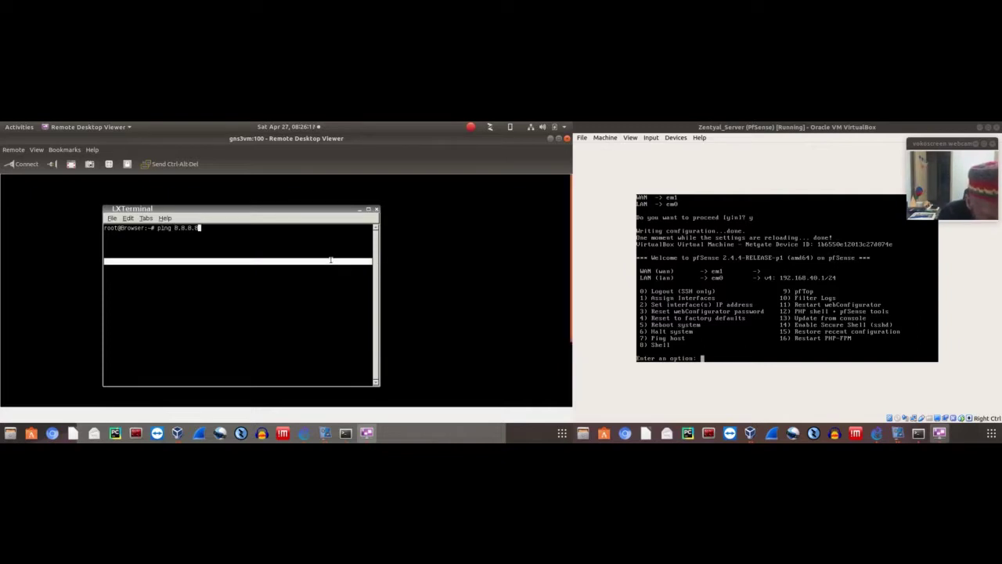
{"action": "key", "text": "Return"}
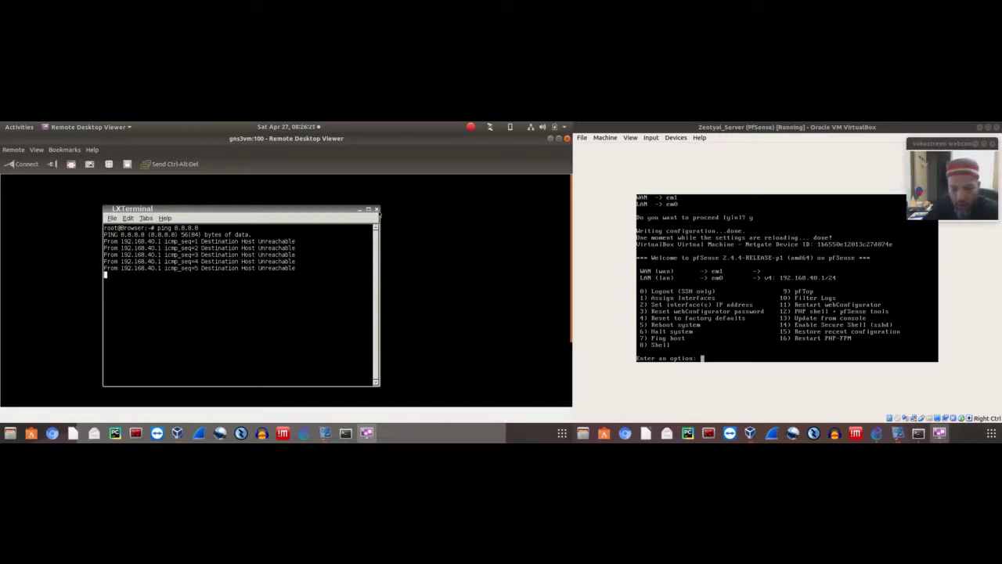
{"action": "left_click", "coordinate": [376, 211]}
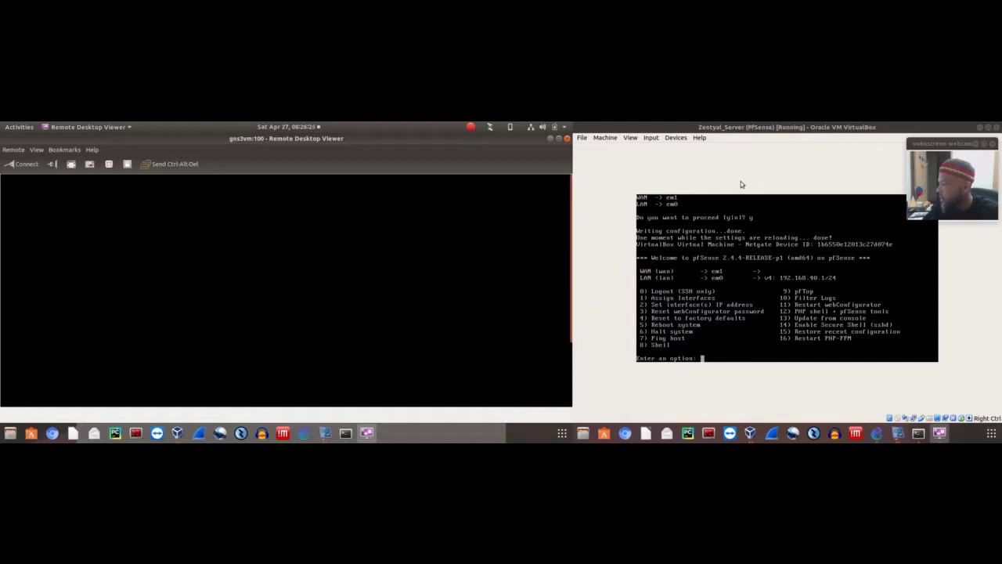
Start pfSense interface assignment with option 1, decline VLANs, and close the remote desktop view
{"action": "left_click", "coordinate": [741, 181]}
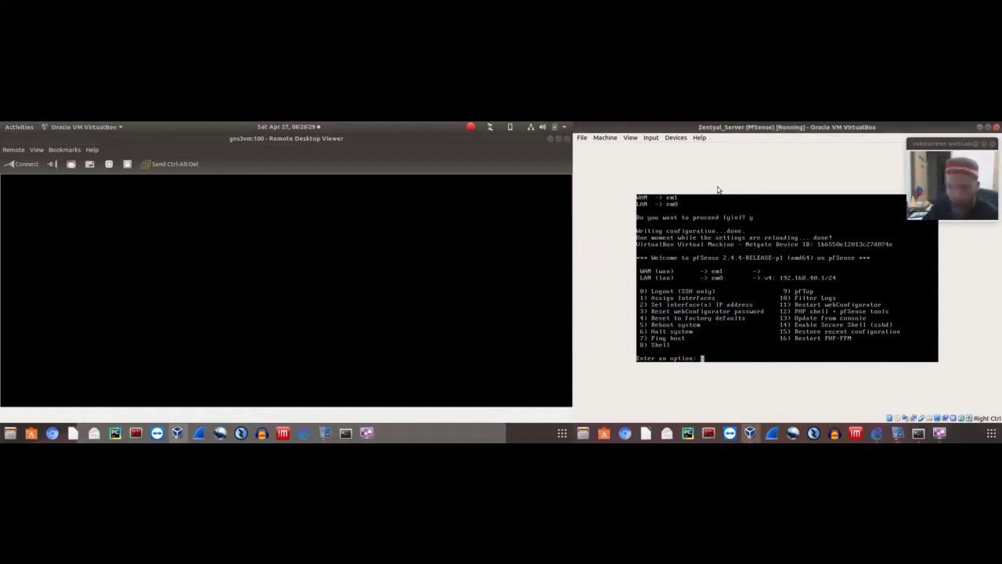
{"action": "type", "text": "1"}
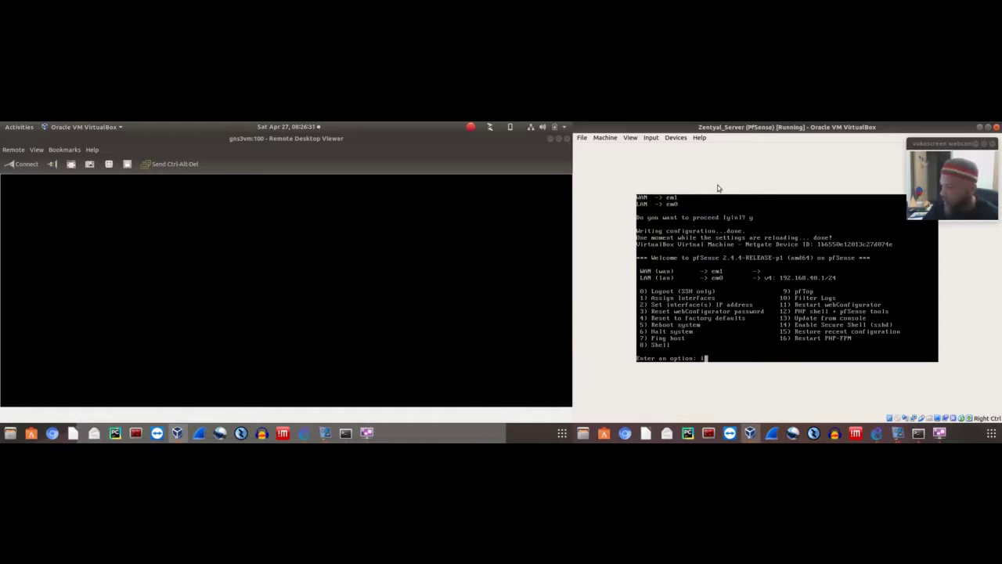
{"action": "key", "text": "Return"}
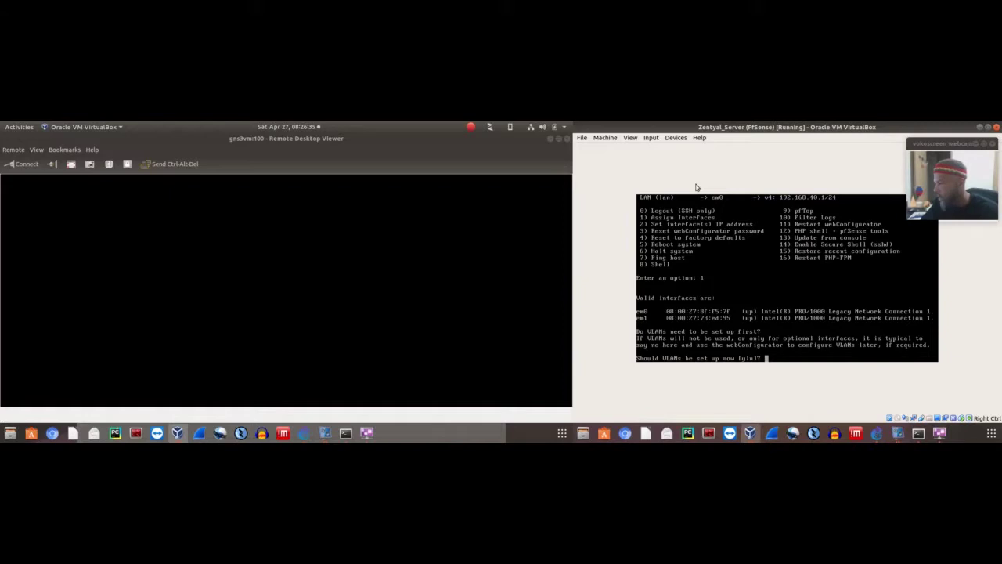
{"action": "type", "text": "n"}
{"action": "key", "text": "Return"}
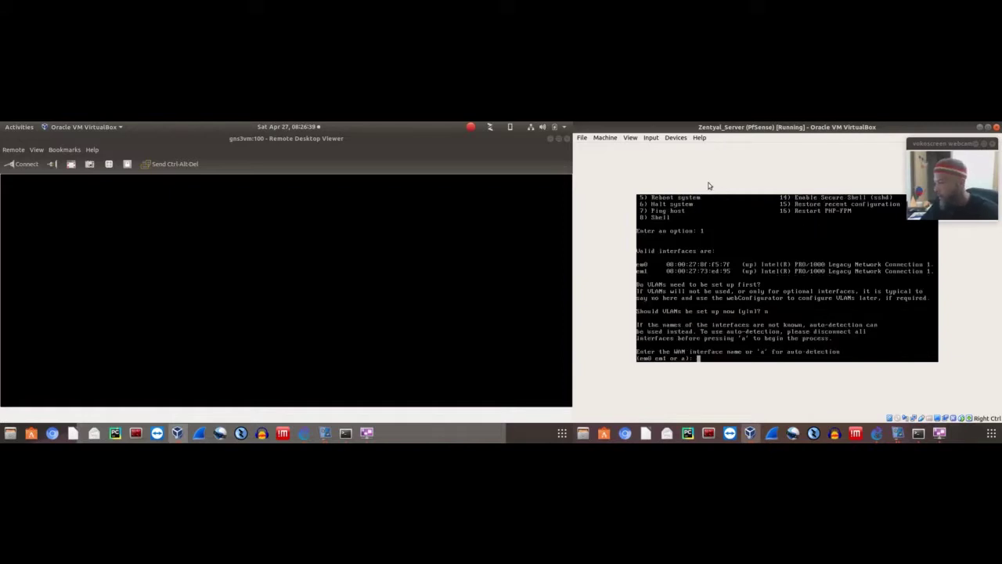
{"action": "left_click", "coordinate": [567, 139]}
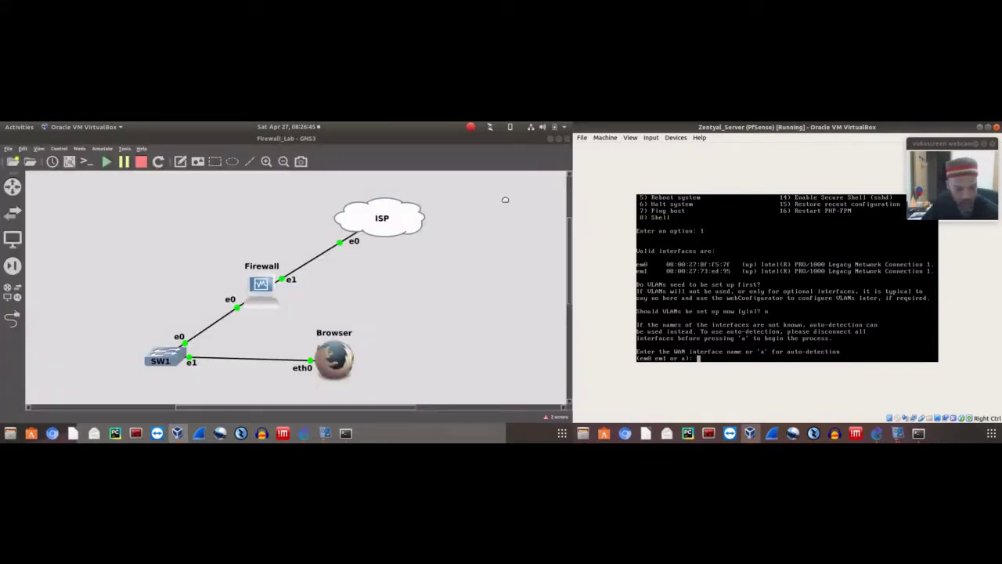
Assign em0 as the WAN interface and em1 as LAN, confirming with y
{"action": "type", "text": "em0"}
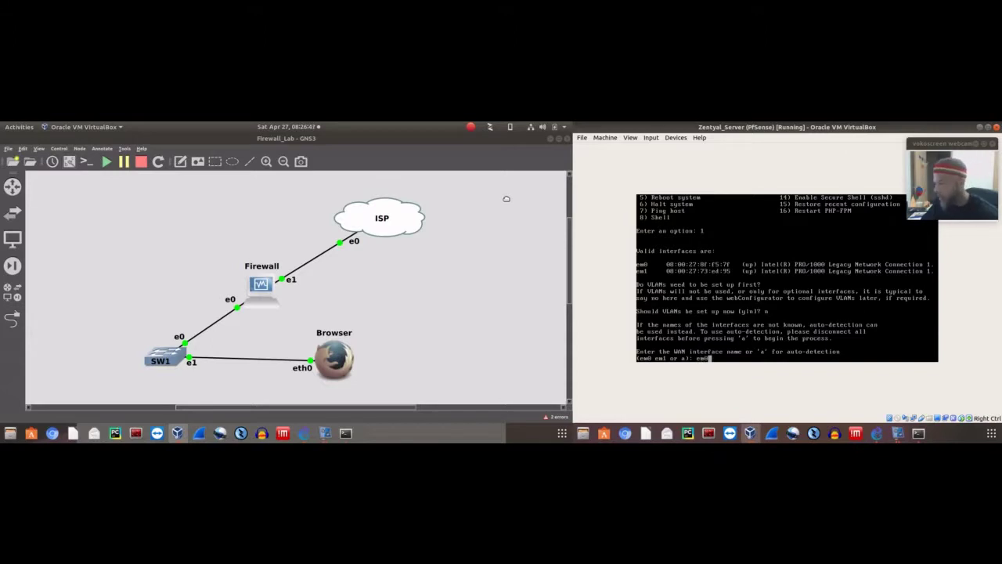
{"action": "key", "text": "Return"}
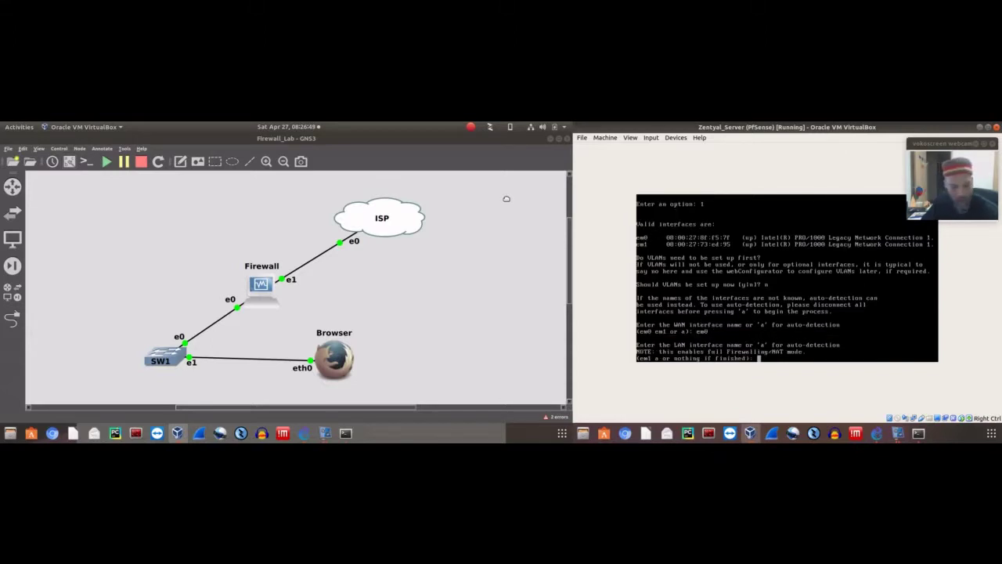
{"action": "type", "text": "em1"}
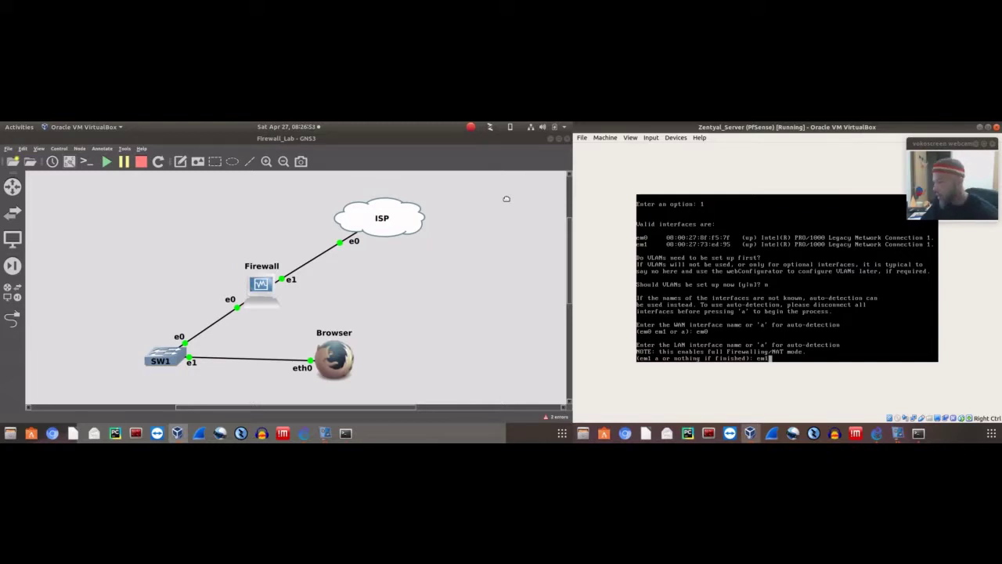
{"action": "key", "text": "Return"}
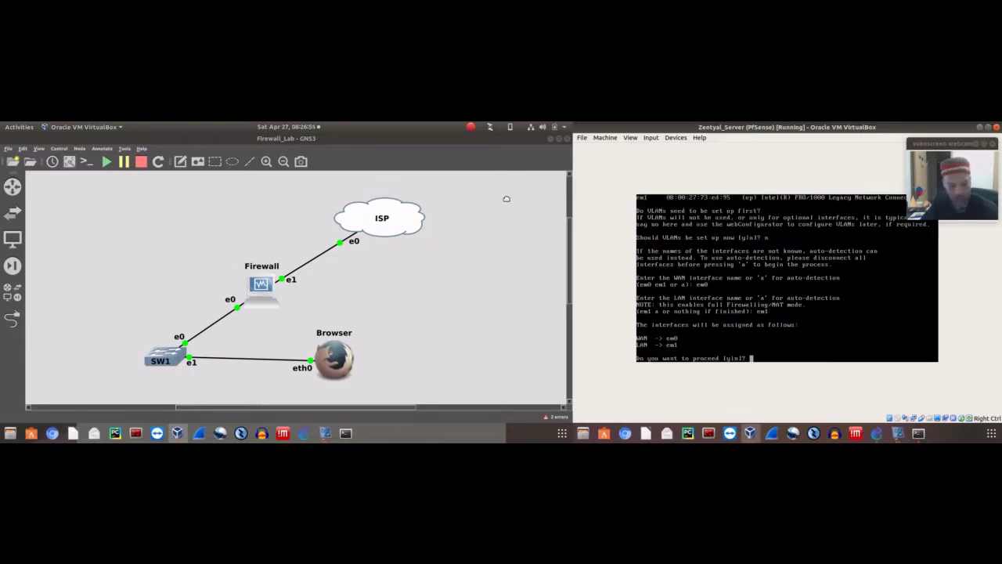
{"action": "type", "text": "y"}
{"action": "key", "text": "Return"}
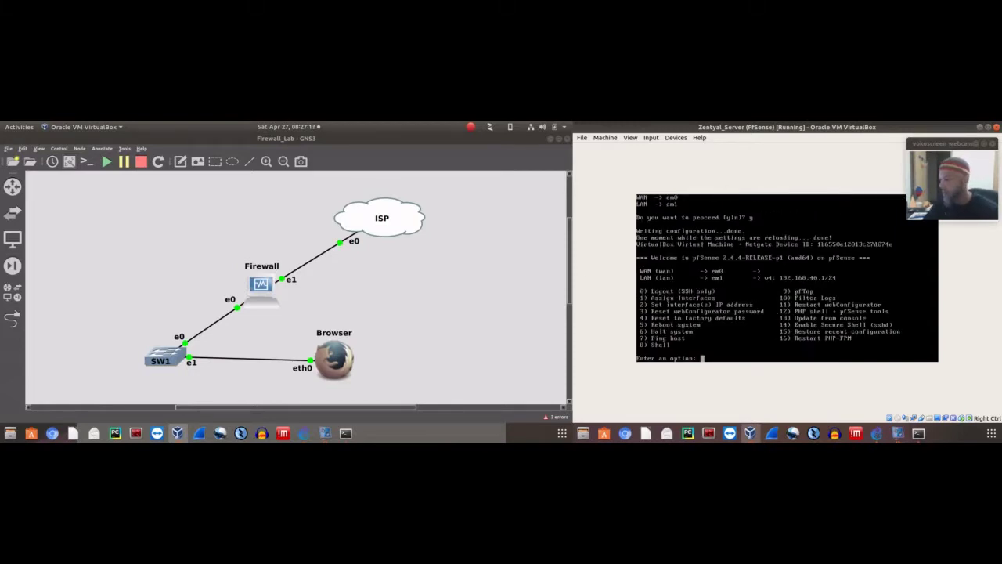
Through option 2, set WAN (interface 1) to IPv4 via DHCP and answer n to DHCP6
{"action": "type", "text": "2"}
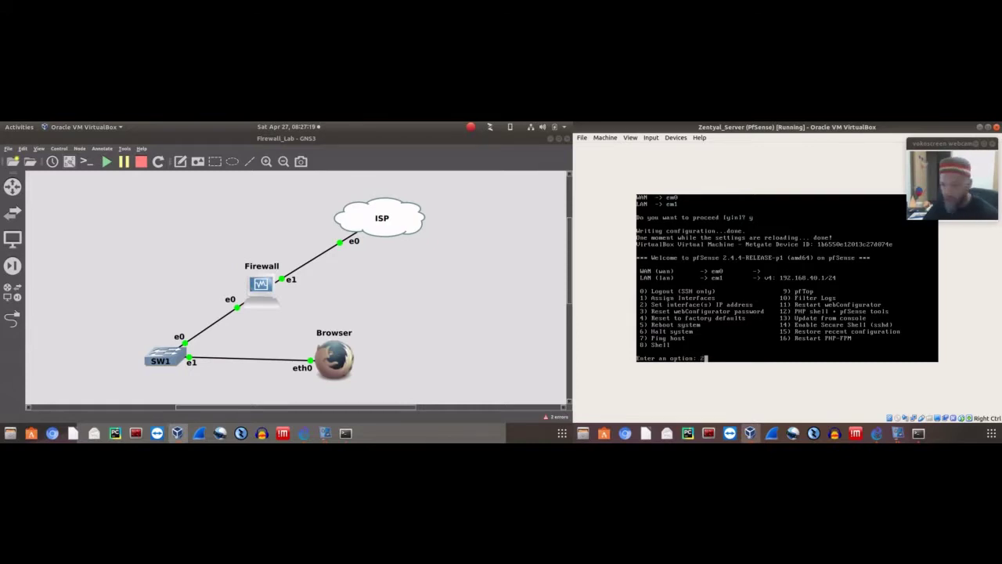
{"action": "key", "text": "Return"}
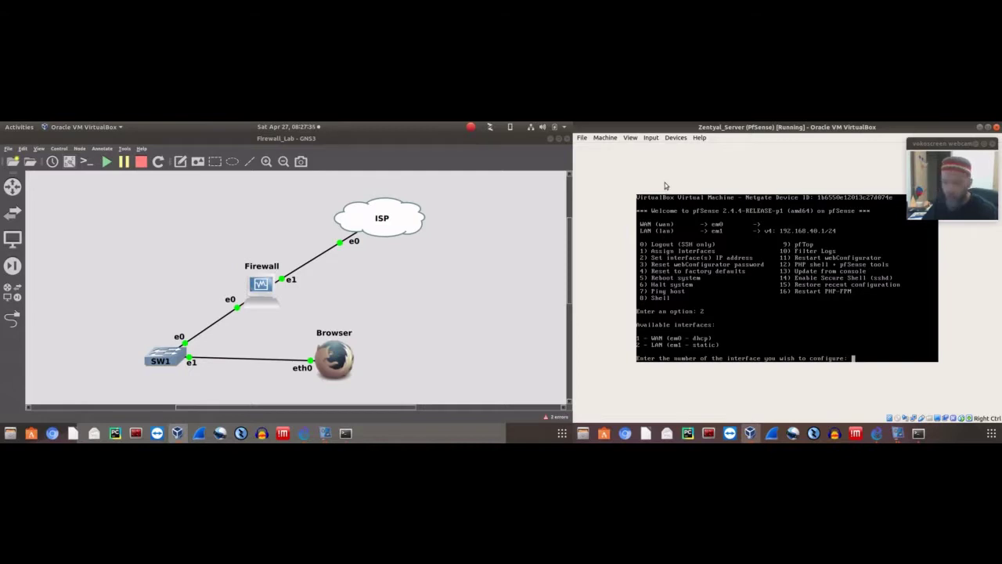
{"action": "type", "text": "1"}
{"action": "key", "text": "Return"}
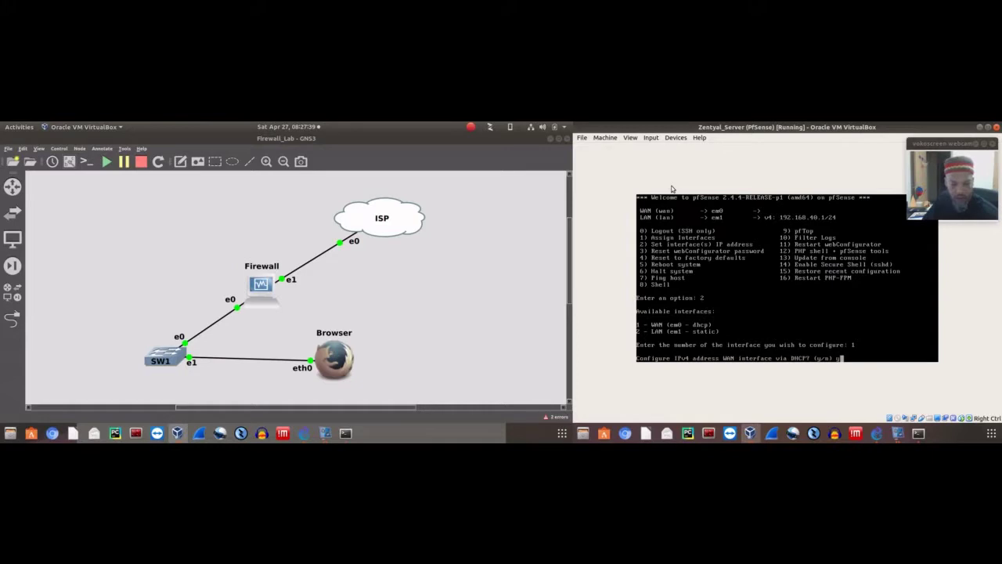
{"action": "key", "text": "Return"}
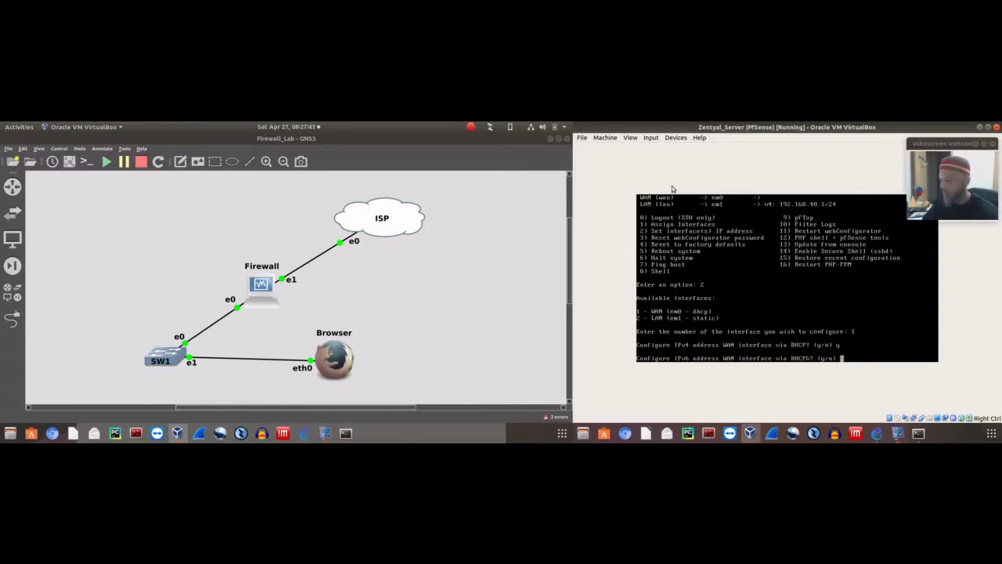
{"action": "type", "text": "n"}
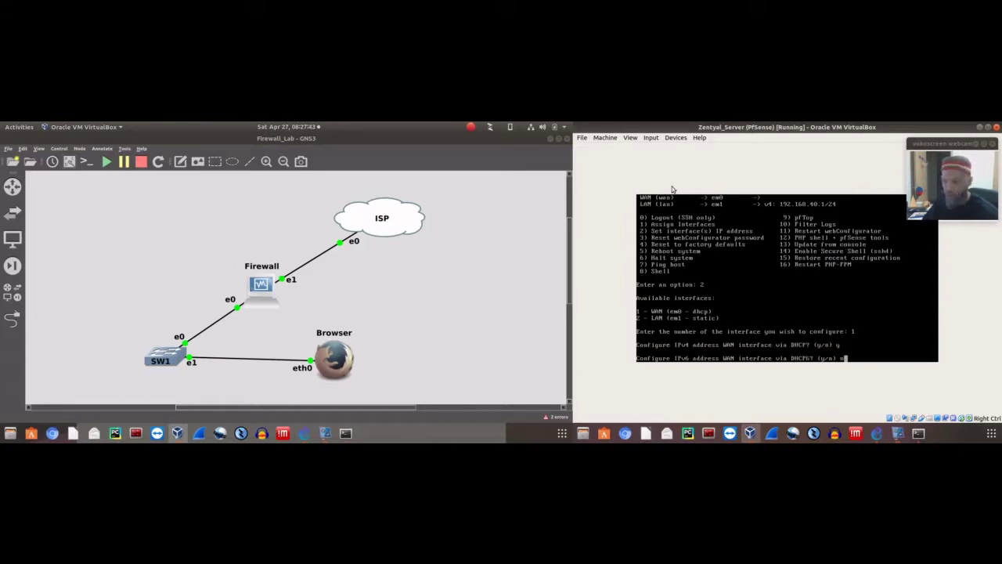
{"action": "key", "text": "Return"}
{"action": "key", "text": "Return"}
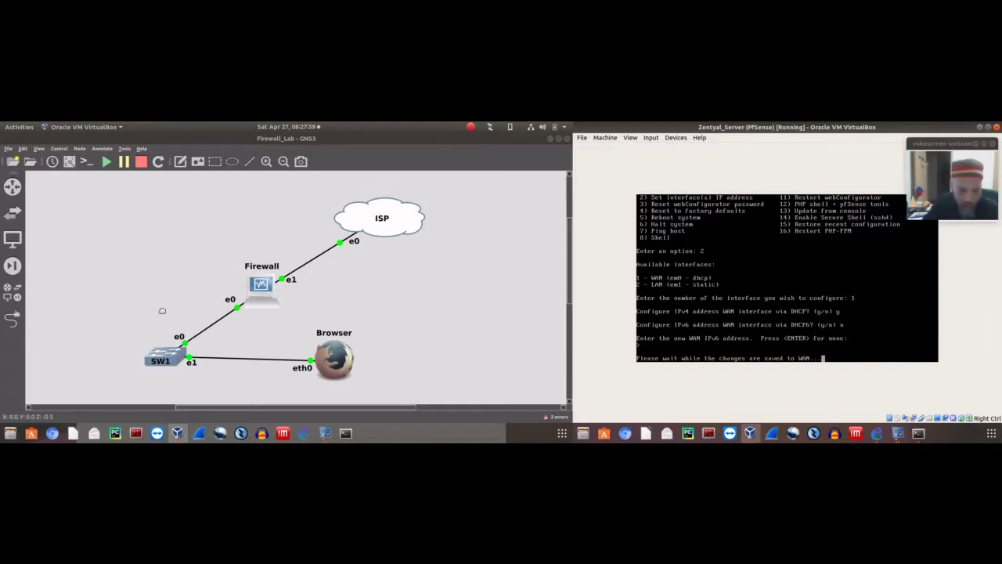
Bring VirtualBox Manager forward from the taskbar, then minimize it to show the GNS3 canvas
{"action": "left_click", "coordinate": [178, 433]}
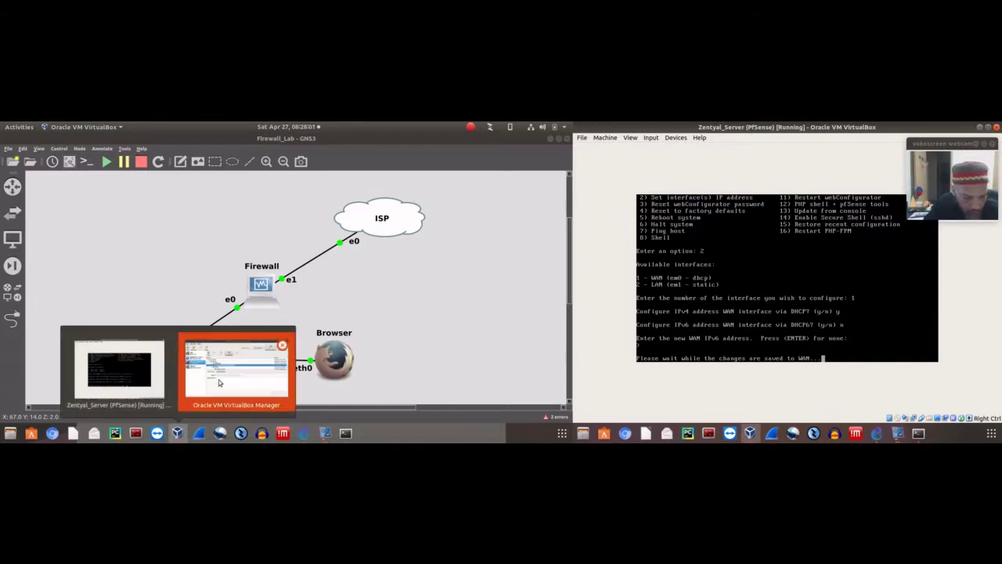
{"action": "left_click", "coordinate": [200, 336]}
{"action": "scroll", "coordinate": [239, 329], "scroll_direction": "down", "scroll_amount": 1}
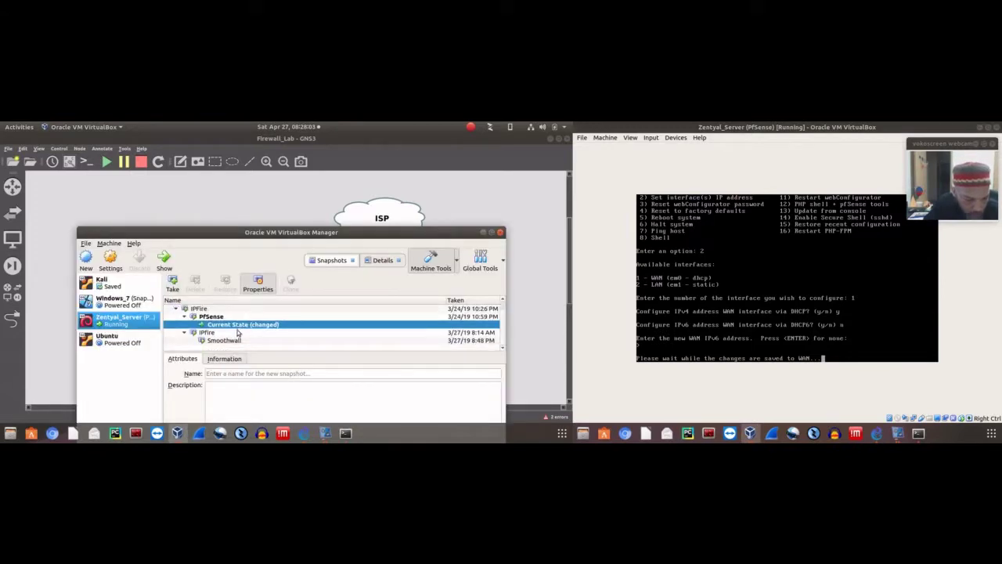
{"action": "scroll", "coordinate": [235, 335], "scroll_direction": "up", "scroll_amount": 1}
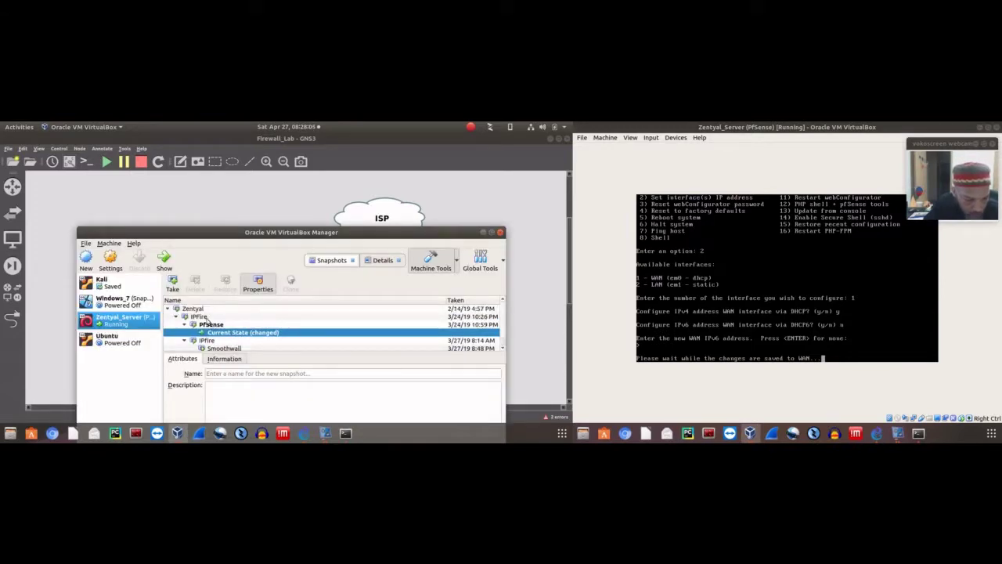
{"action": "scroll", "coordinate": [214, 330], "scroll_direction": "down", "scroll_amount": 1}
{"action": "scroll", "coordinate": [227, 330], "scroll_direction": "up", "scroll_amount": 1}
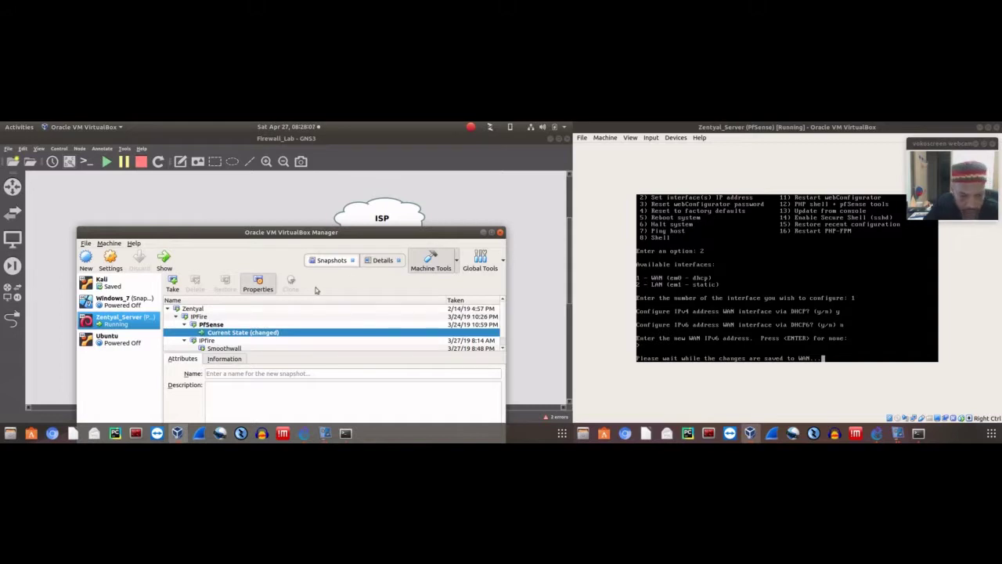
{"action": "left_click", "coordinate": [483, 232]}
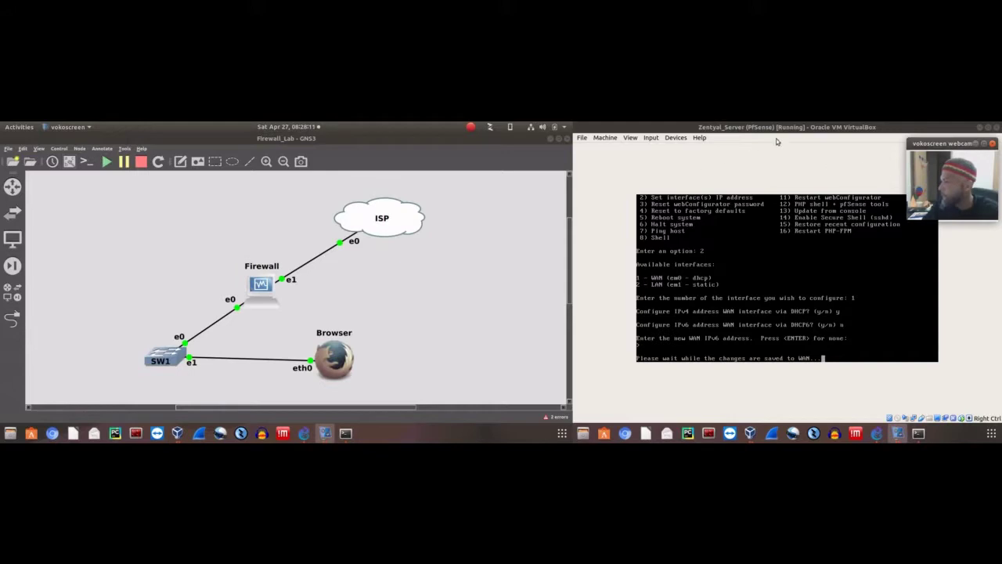
{"action": "left_click_drag", "start_coordinate": [955, 143], "coordinate": [626, 151]}
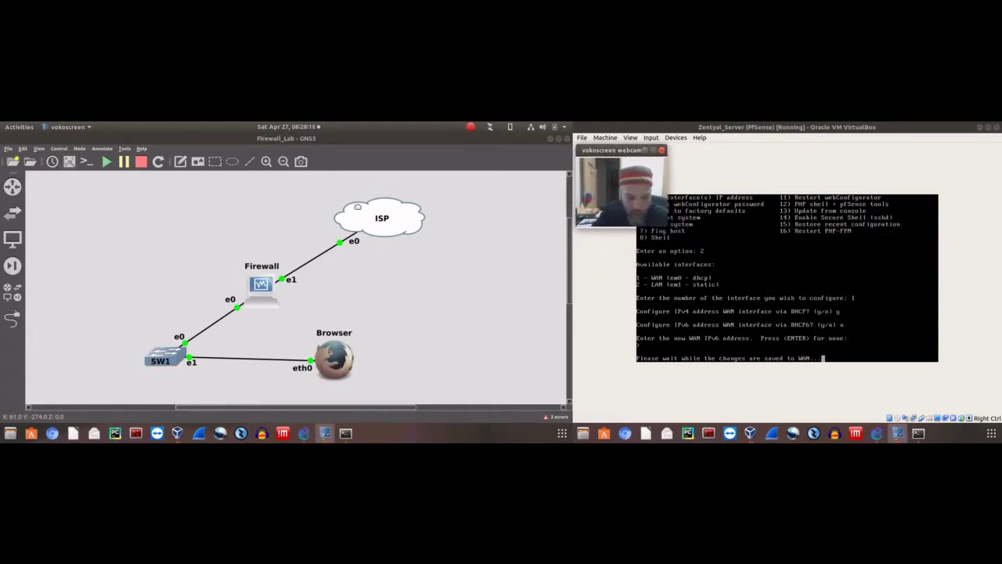
{"action": "left_click", "coordinate": [355, 224]}
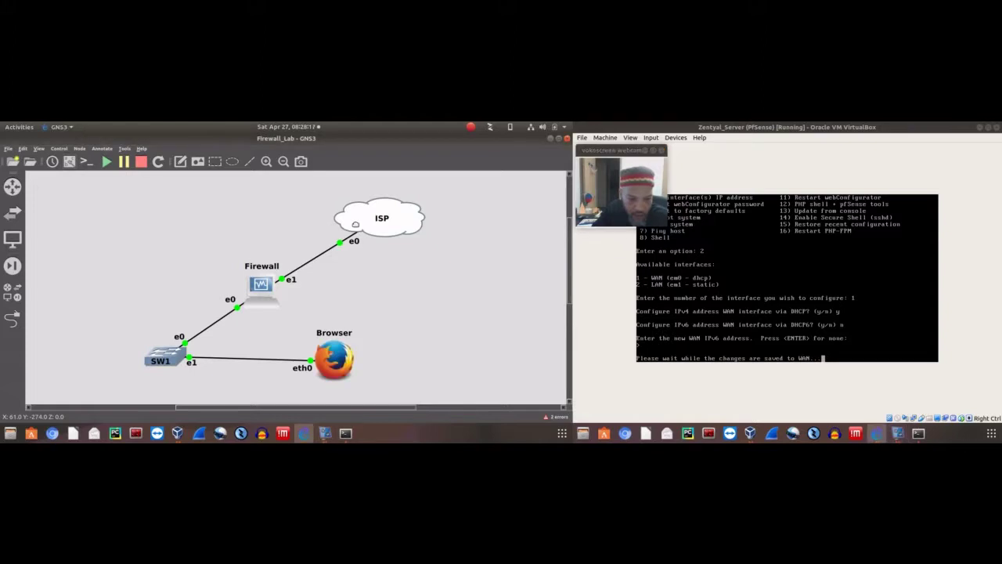
{"action": "right_click", "coordinate": [355, 224]}
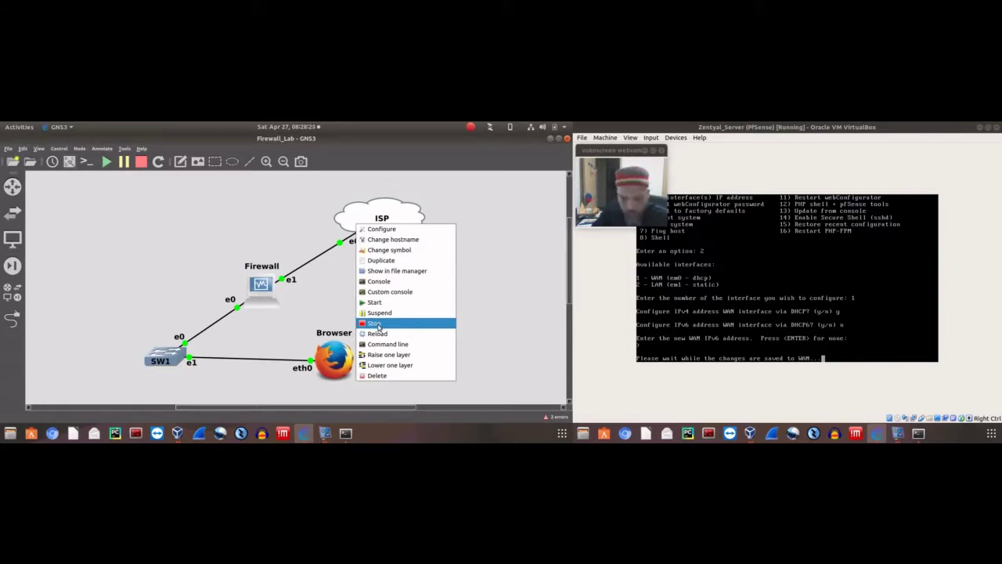
{"action": "left_click", "coordinate": [335, 295]}
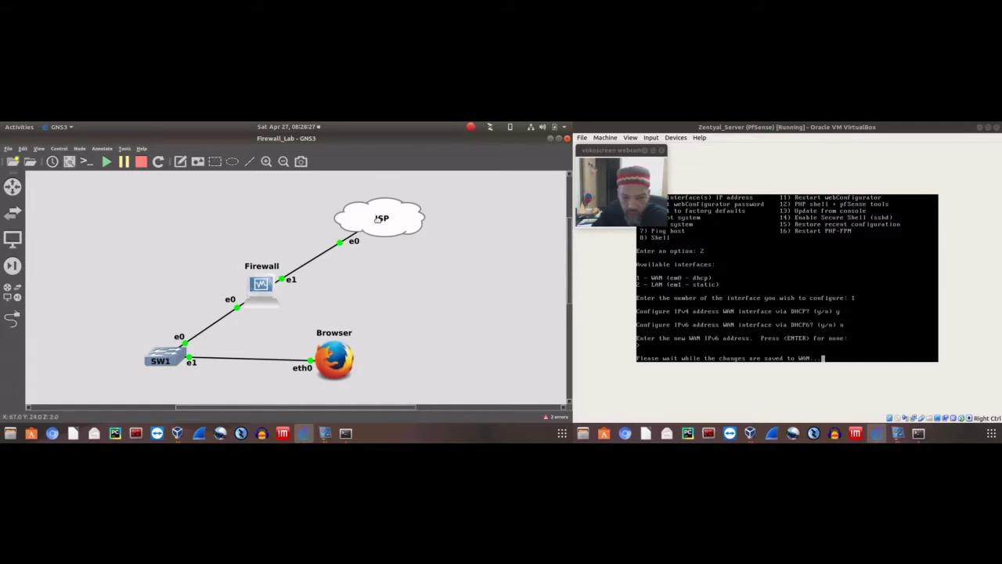
{"action": "right_click", "coordinate": [373, 220]}
{"action": "left_click", "coordinate": [365, 217]}
{"action": "right_click", "coordinate": [365, 217]}
{"action": "left_click", "coordinate": [349, 291]}
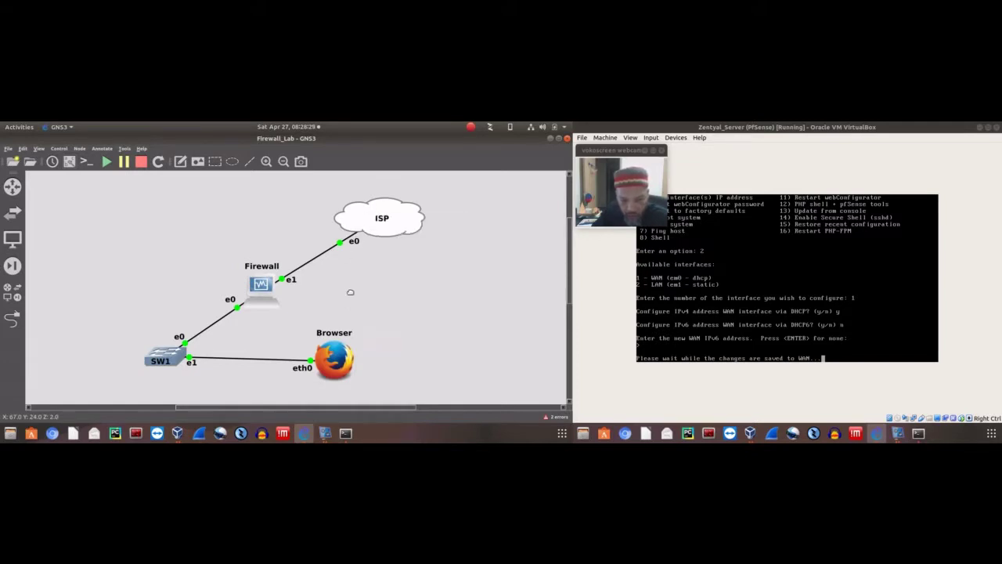
{"action": "right_click", "coordinate": [357, 215]}
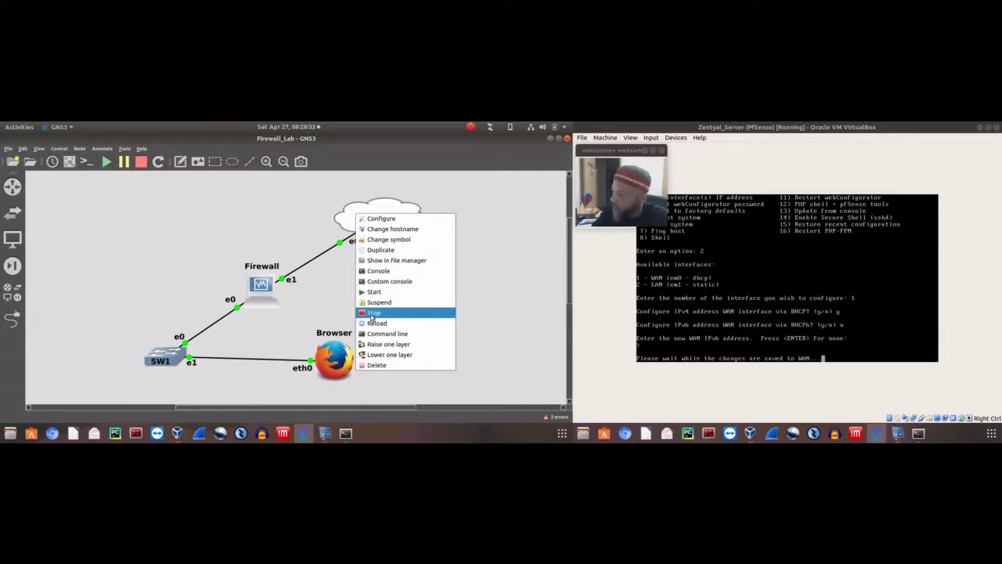
{"action": "left_click", "coordinate": [335, 312]}
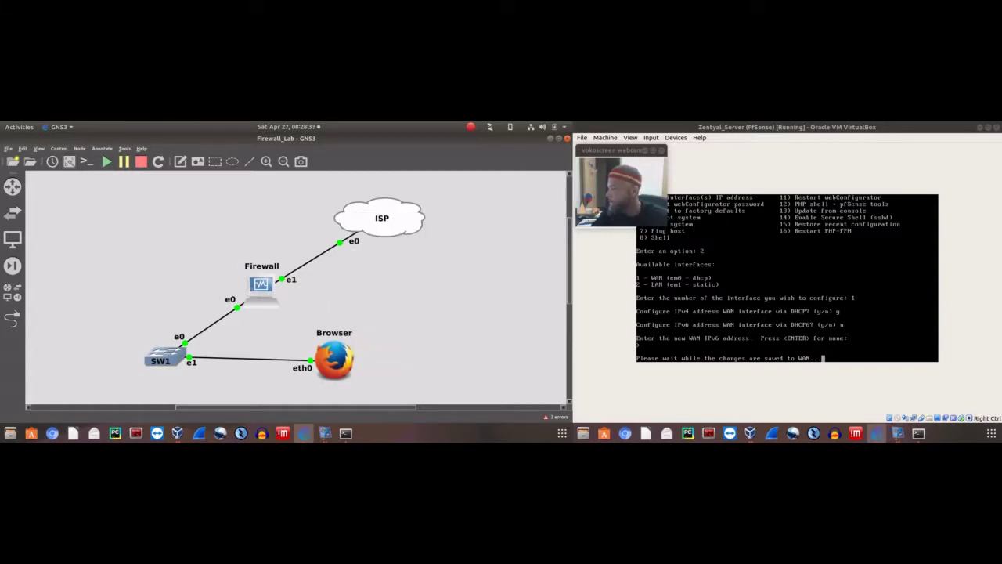
{"action": "left_click_drag", "start_coordinate": [624, 149], "coordinate": [957, 144]}
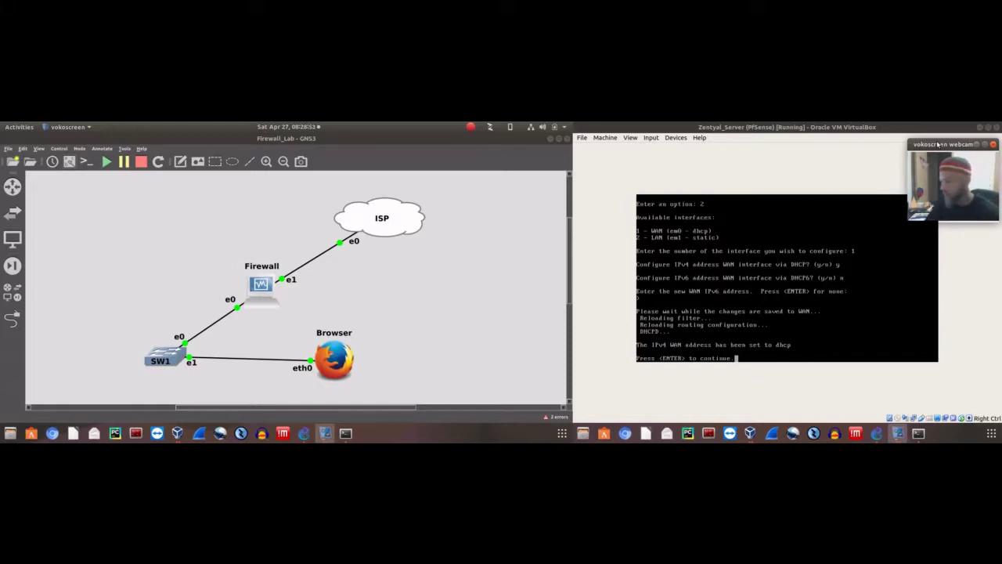
Return the pfSense console to its main menu and restart the webConfigurator with option 11
{"action": "left_click", "coordinate": [722, 151]}
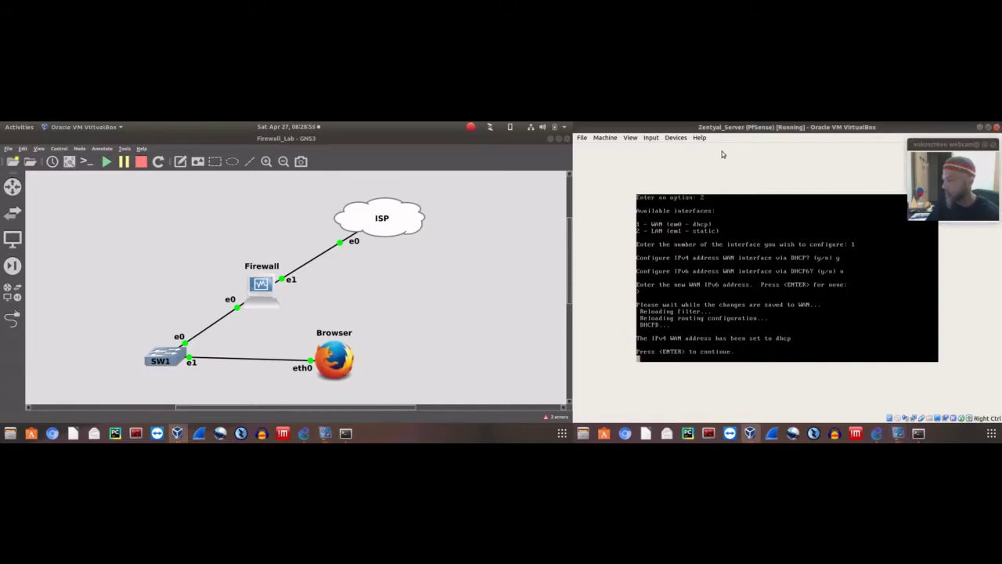
{"action": "key", "text": "Return"}
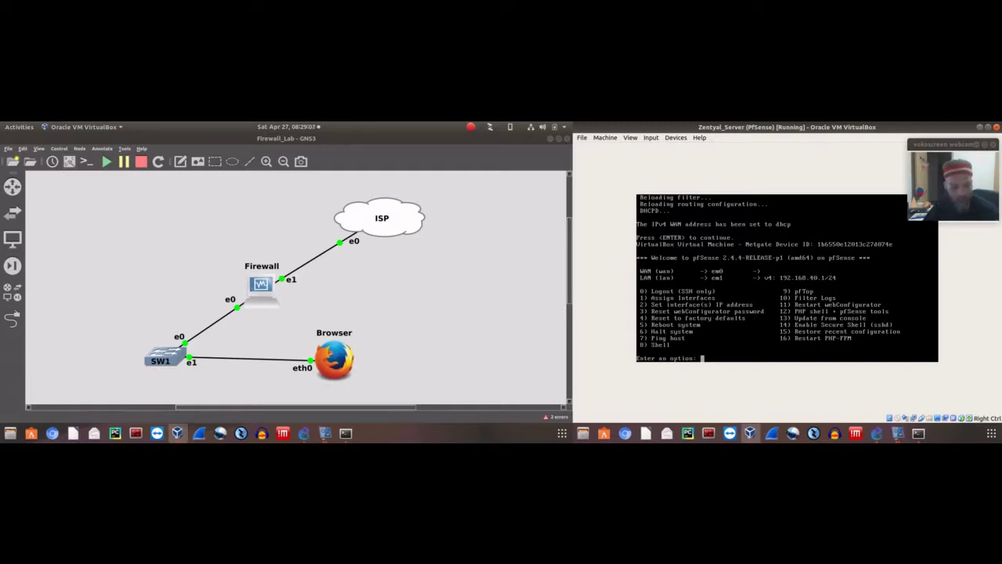
{"action": "type", "text": "11"}
{"action": "key", "text": "Return"}
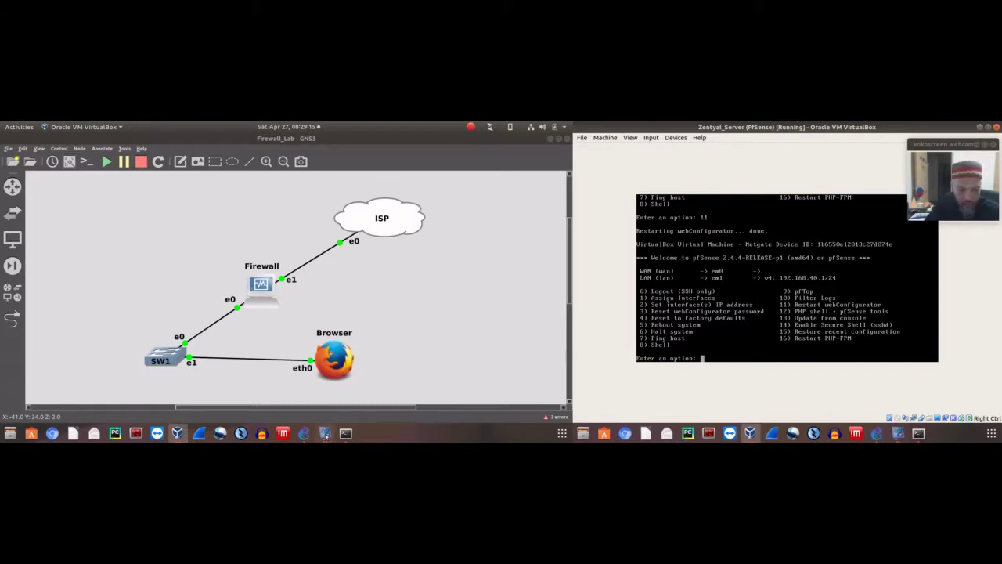
{"action": "right_click", "coordinate": [335, 368]}
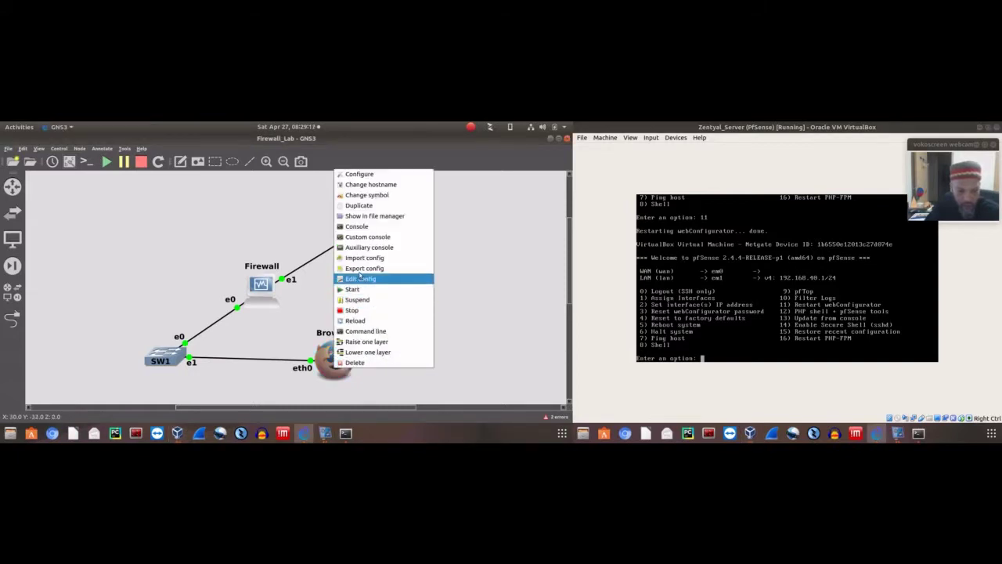
Open the Browser node's remote desktop, launch Mozilla Firefox, then close Remote Desktop Viewer
{"action": "left_click", "coordinate": [275, 312]}
{"action": "double_click", "coordinate": [333, 351]}
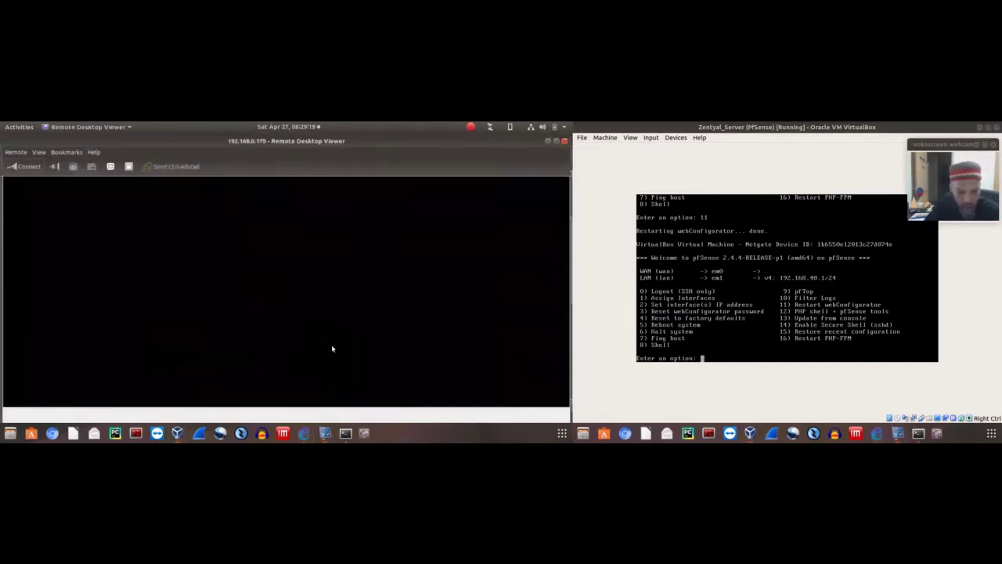
{"action": "right_click", "coordinate": [256, 213]}
{"action": "mouse_move", "coordinate": [297, 226]}
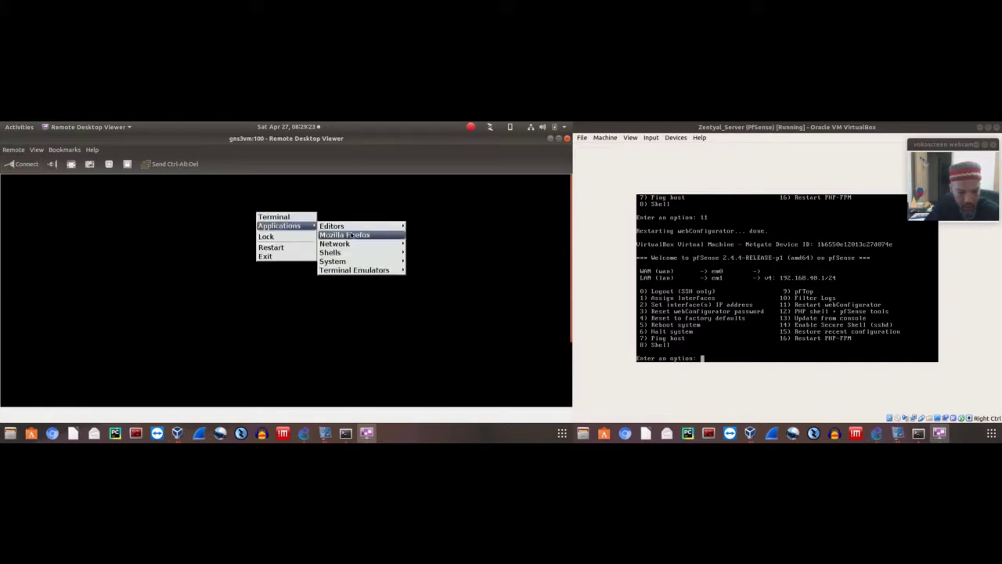
{"action": "left_click", "coordinate": [352, 235]}
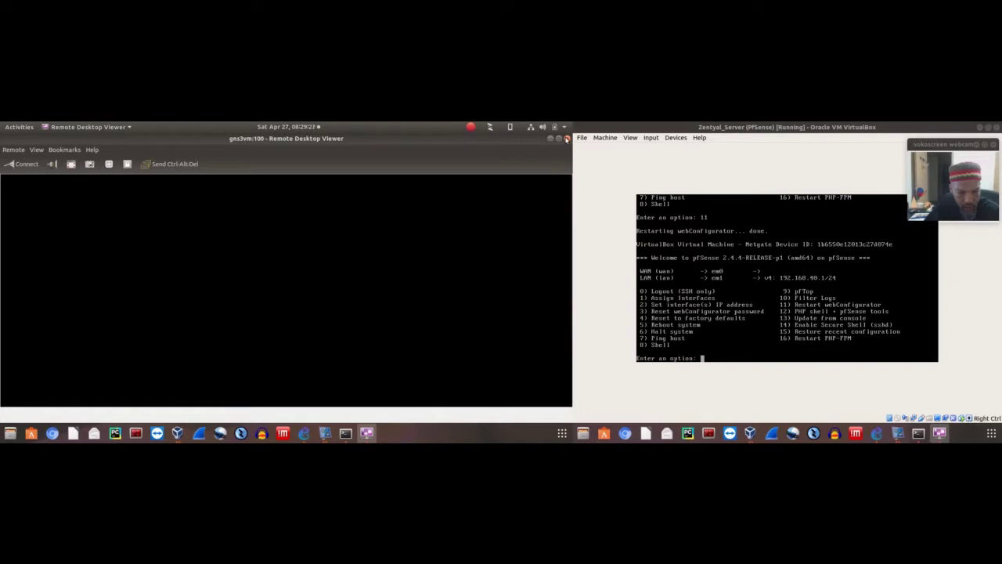
{"action": "left_click", "coordinate": [567, 139]}
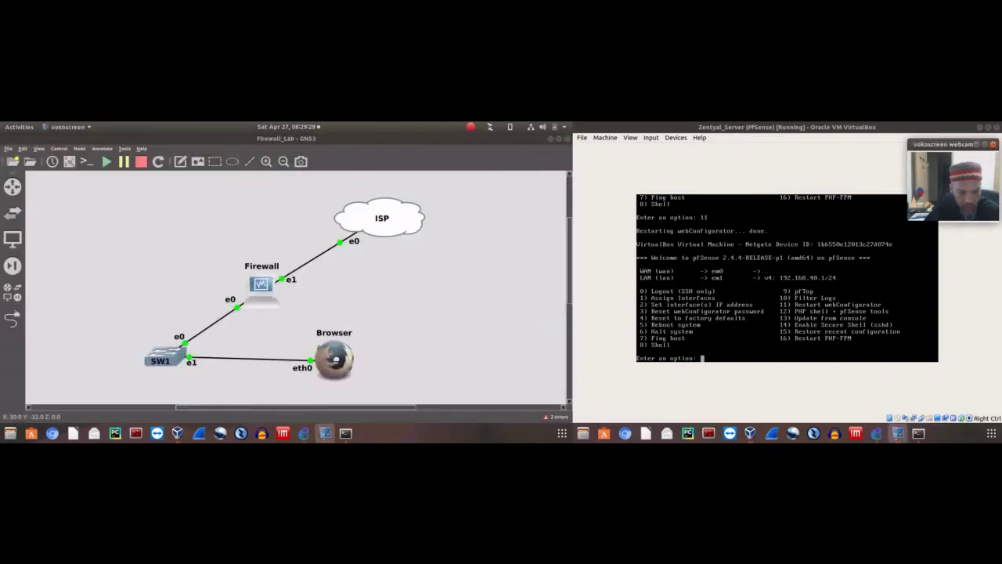
{"action": "right_click", "coordinate": [338, 357]}
Stop the Browser and Firewall nodes, powering off pfSense, then bring up VirtualBox Manager
{"action": "left_click", "coordinate": [355, 300]}
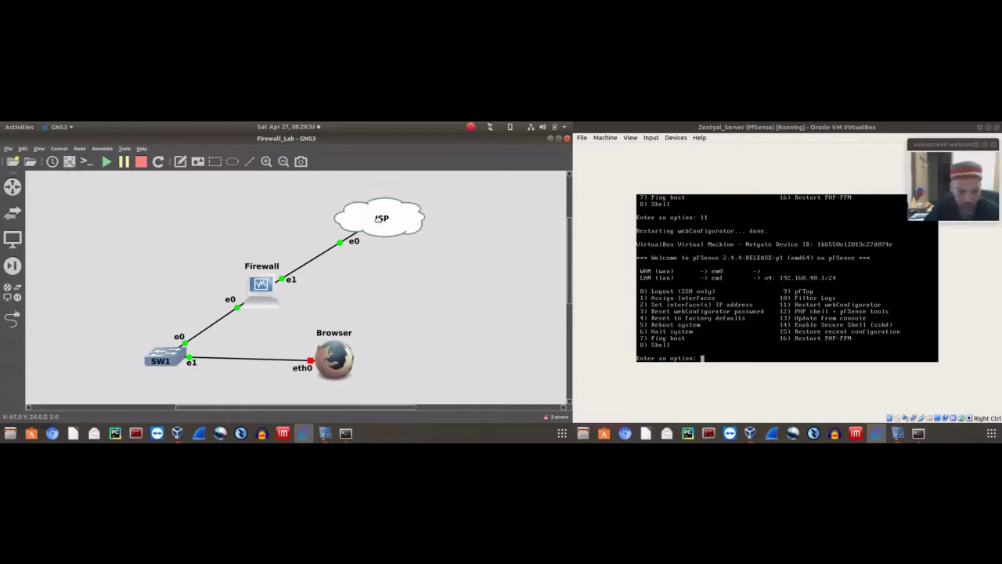
{"action": "right_click", "coordinate": [258, 283]}
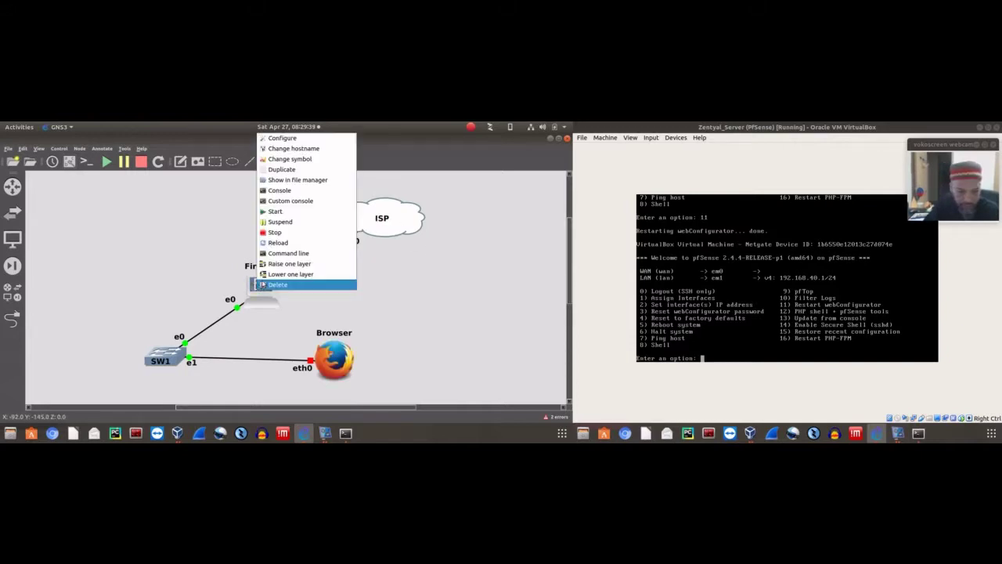
{"action": "left_click", "coordinate": [274, 232]}
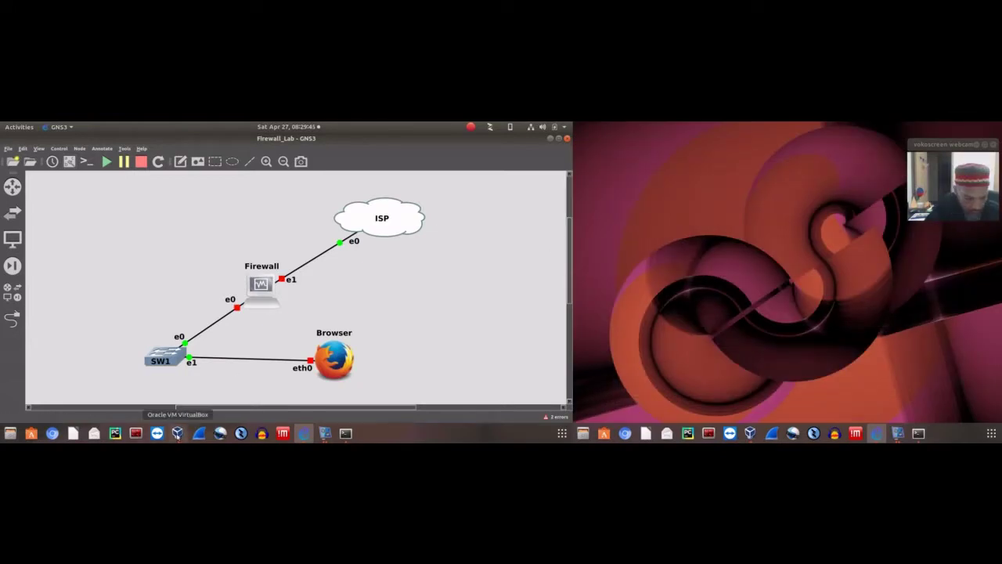
{"action": "left_click", "coordinate": [177, 433]}
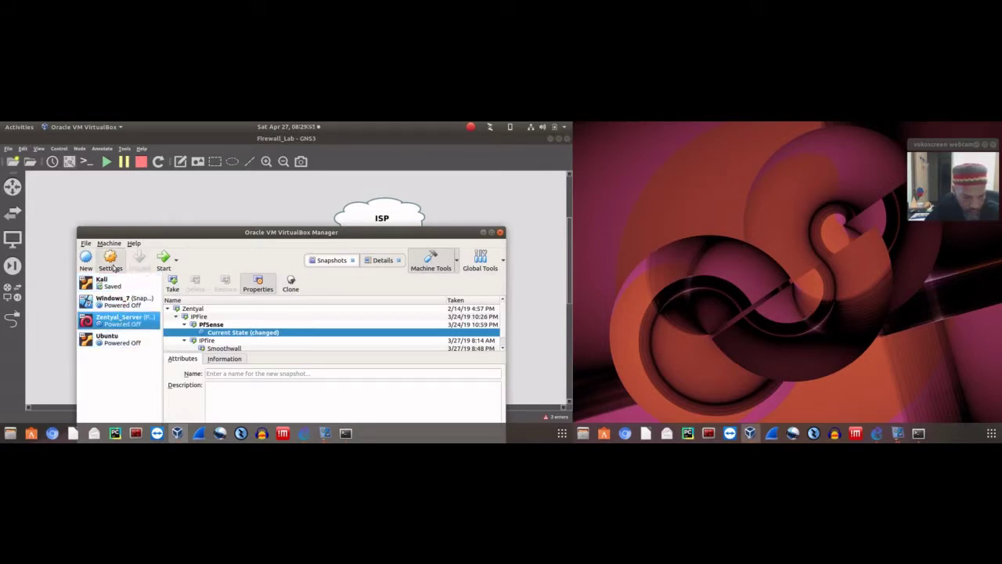
In Zentyal_Server's Network settings, attach adapter 1 to host-only vboxnet0 and adapter 2 to vboxnet1, then save
{"action": "left_click", "coordinate": [110, 261]}
{"action": "left_click", "coordinate": [174, 315]}
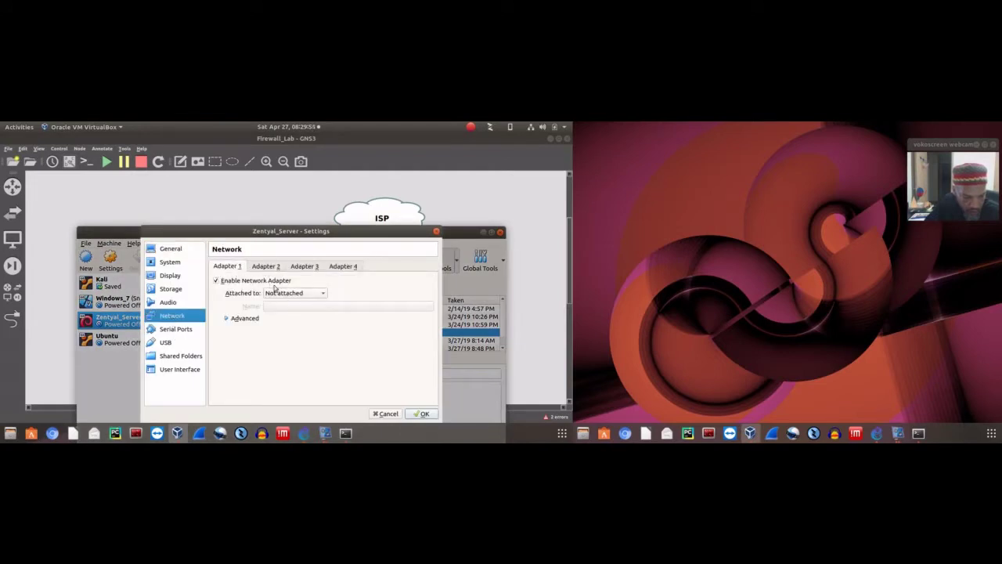
{"action": "left_click", "coordinate": [277, 292]}
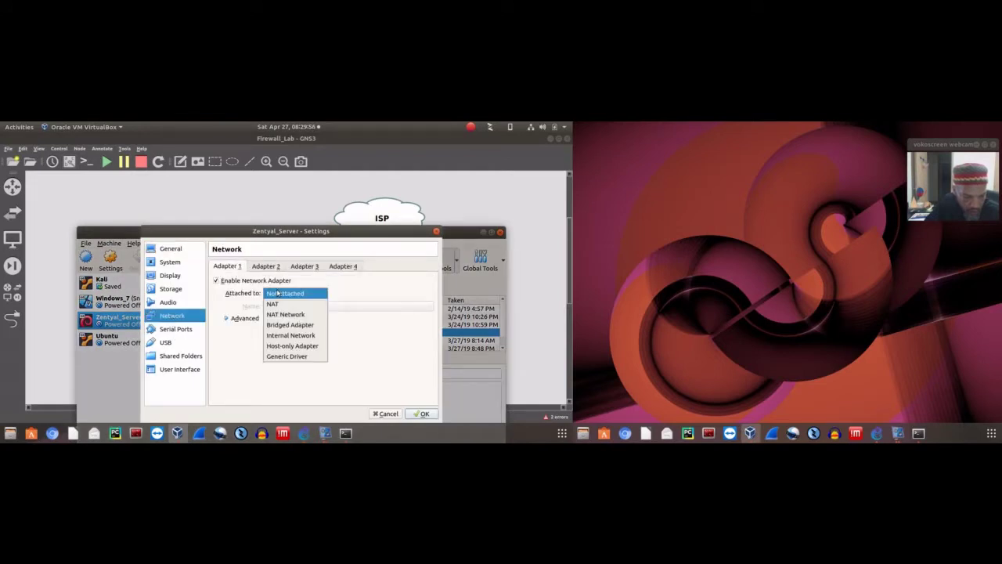
{"action": "left_click", "coordinate": [288, 345]}
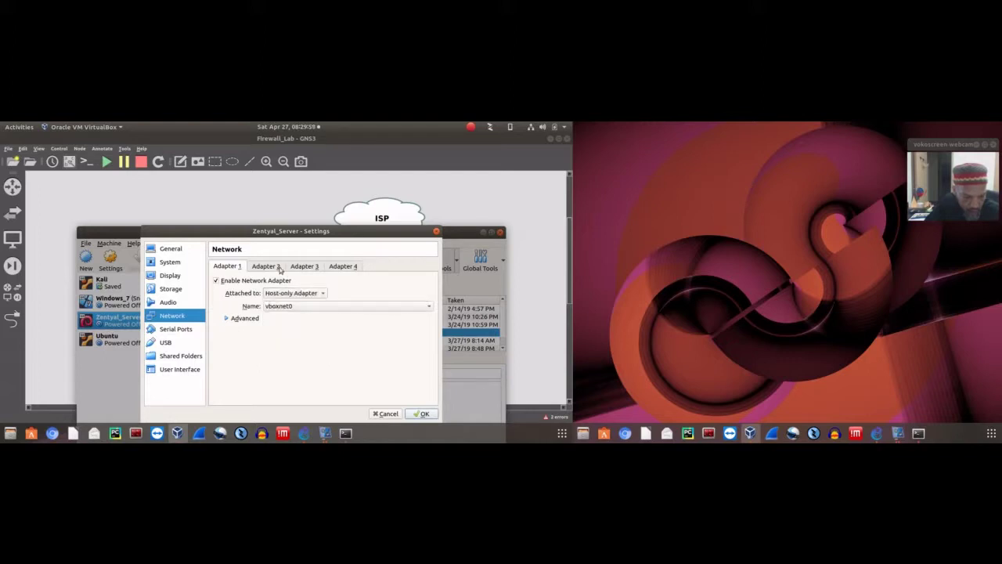
{"action": "left_click", "coordinate": [274, 270]}
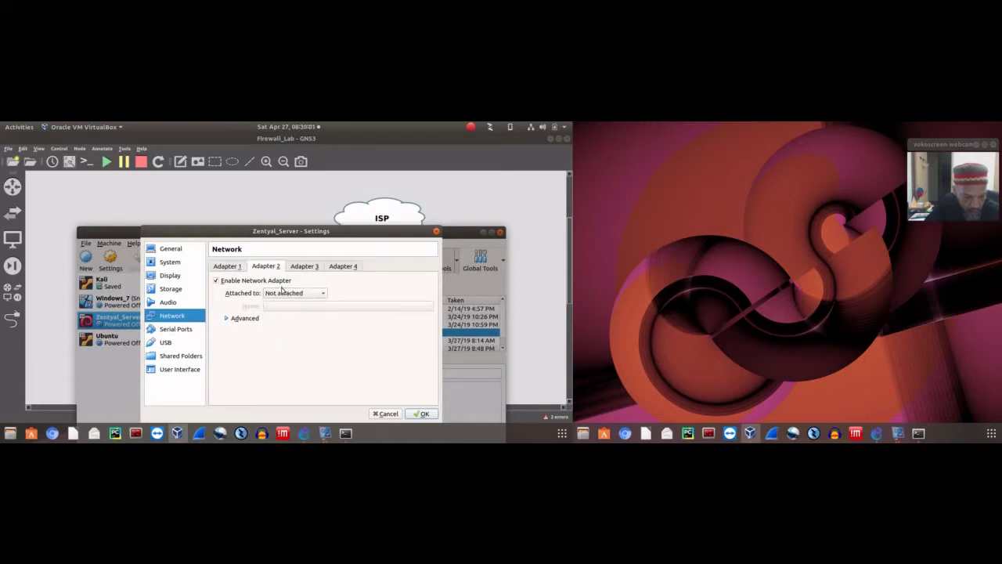
{"action": "left_click", "coordinate": [283, 292]}
{"action": "left_click", "coordinate": [290, 346]}
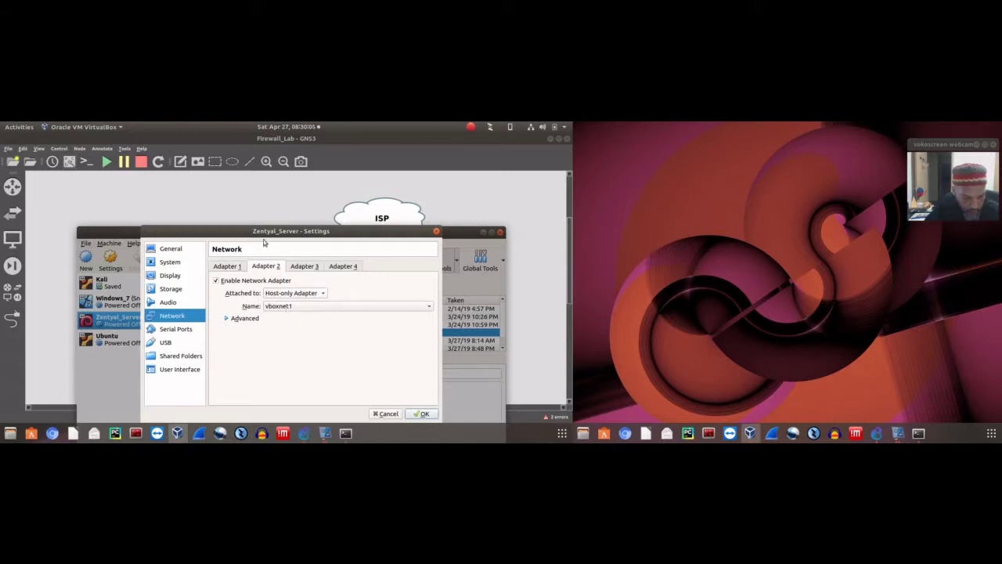
{"action": "left_click_drag", "start_coordinate": [262, 234], "coordinate": [278, 191]}
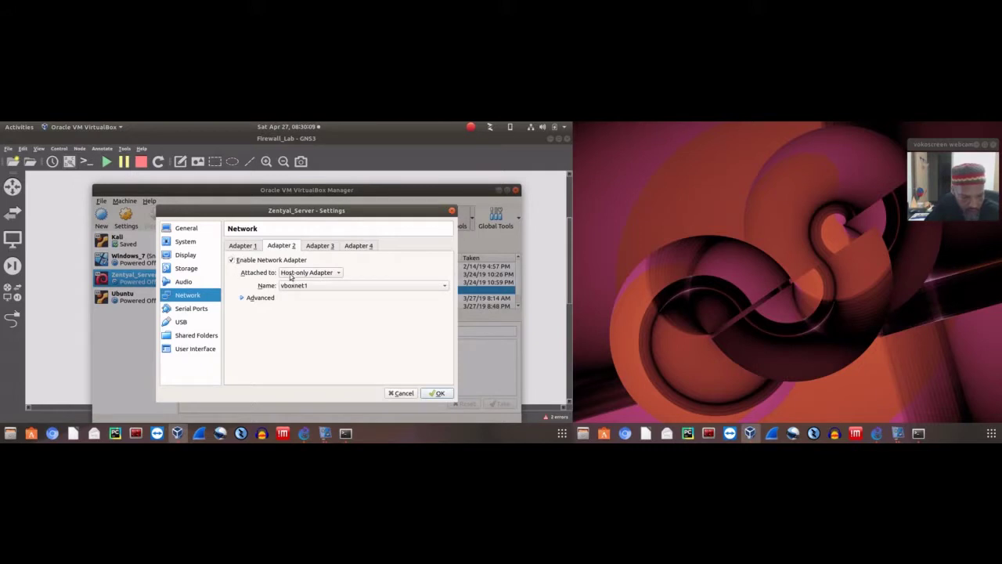
{"action": "left_click", "coordinate": [433, 393]}
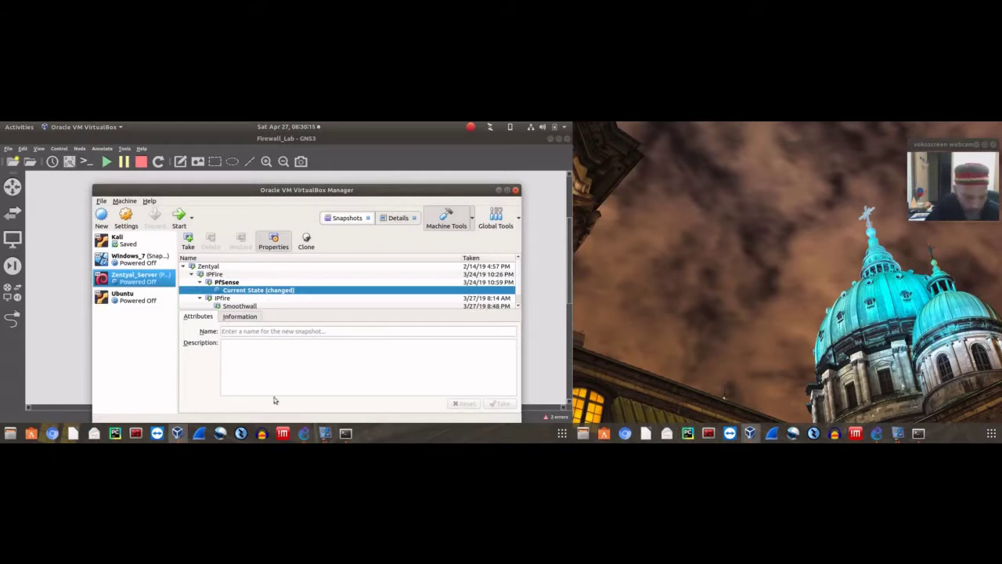
Start the Firewall node in GNS3 so the pfSense VM boots, and focus its console
{"action": "left_click", "coordinate": [304, 433]}
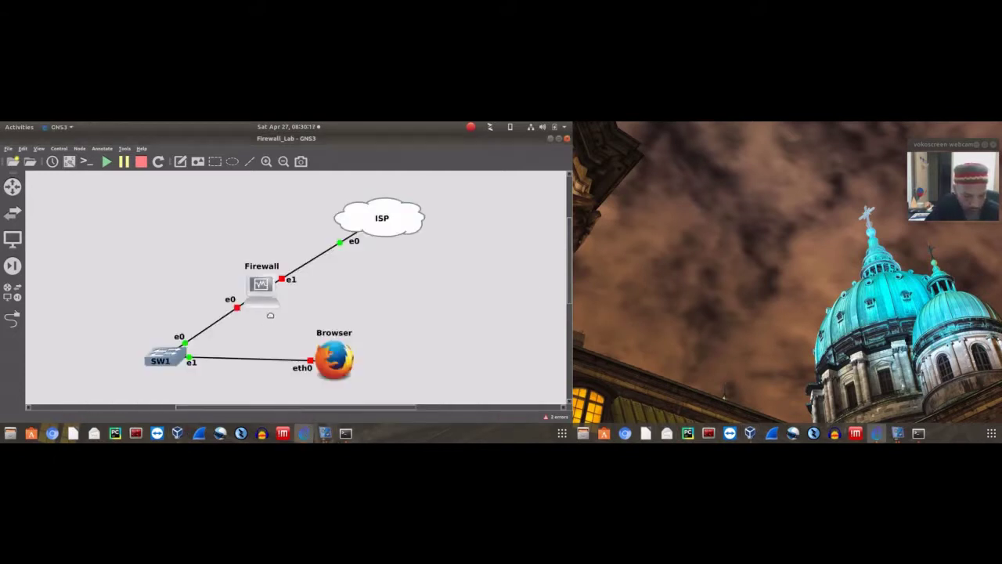
{"action": "right_click", "coordinate": [262, 287]}
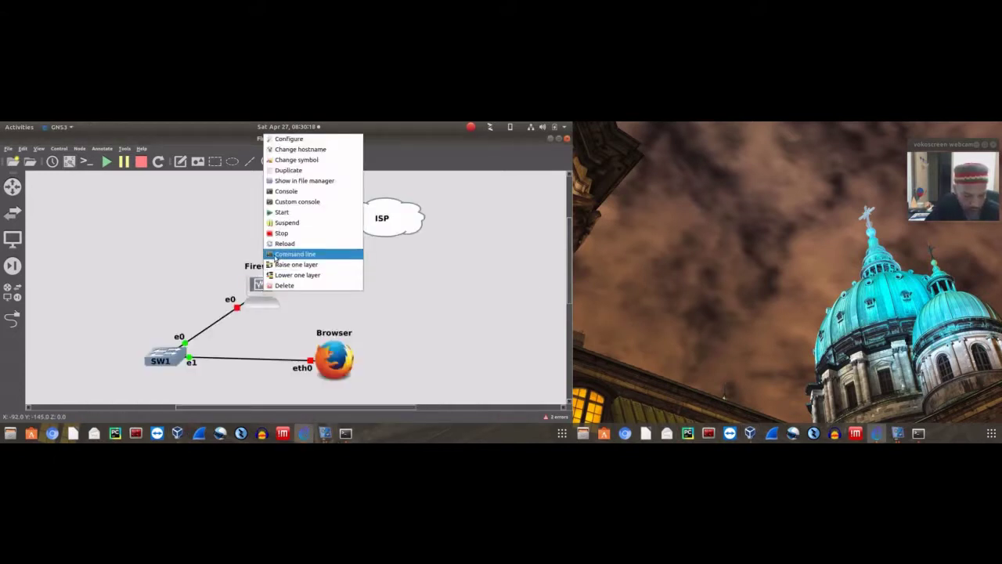
{"action": "left_click", "coordinate": [281, 213]}
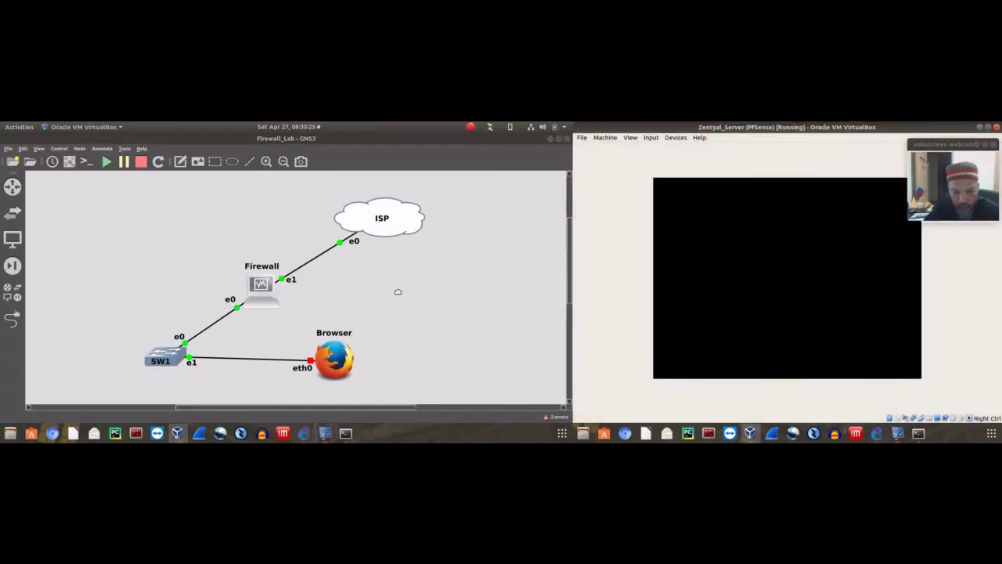
{"action": "left_click", "coordinate": [916, 154]}
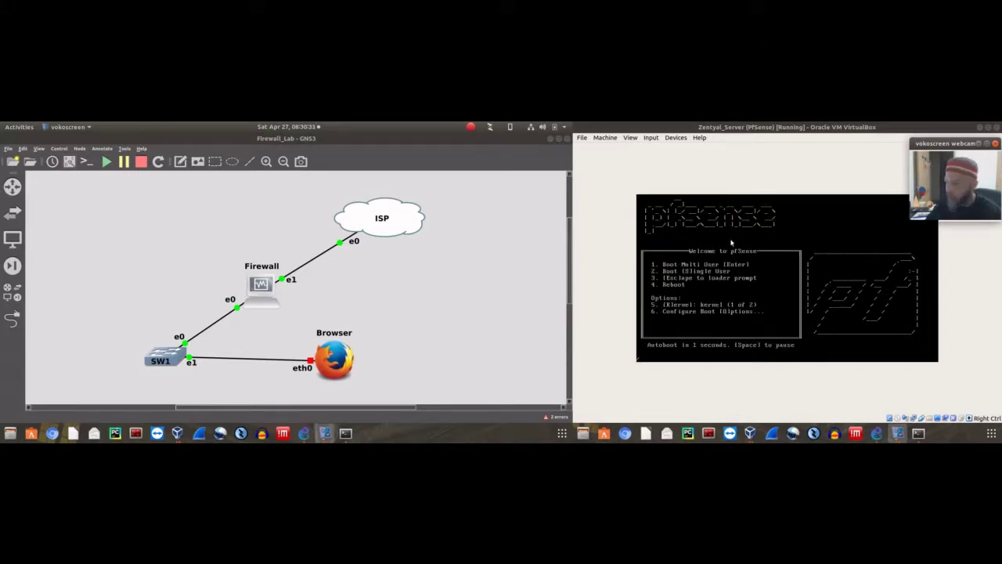
{"action": "left_click", "coordinate": [747, 311]}
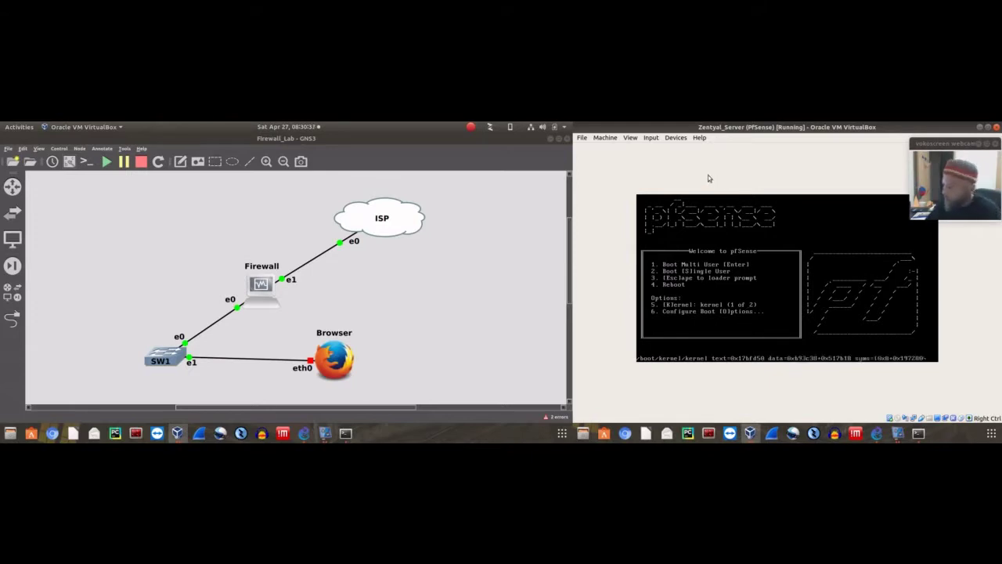
Check VirtualBox Manager, then return to the GNS3 canvas and open the ISP node's menu
{"action": "left_click", "coordinate": [179, 432]}
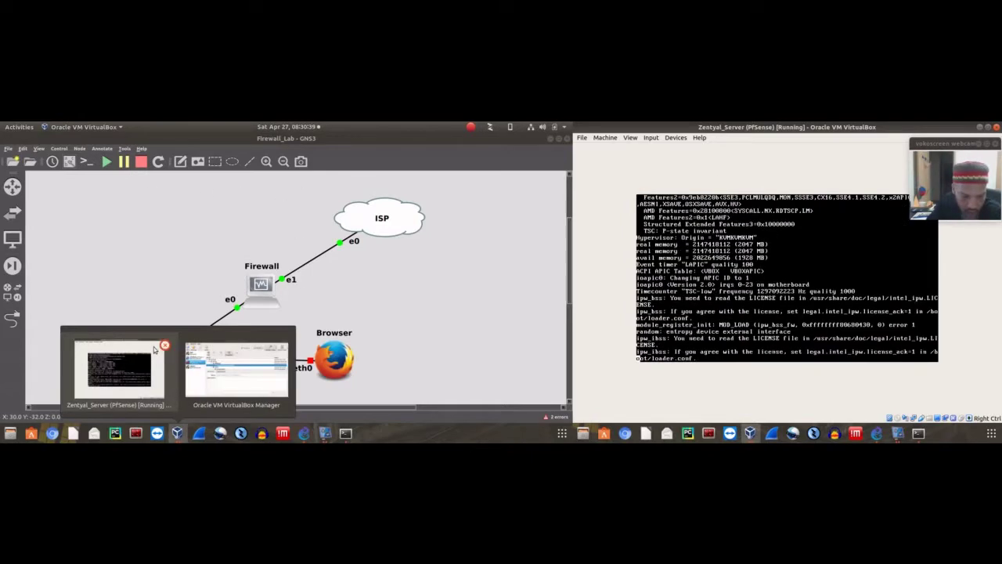
{"action": "left_click", "coordinate": [239, 368]}
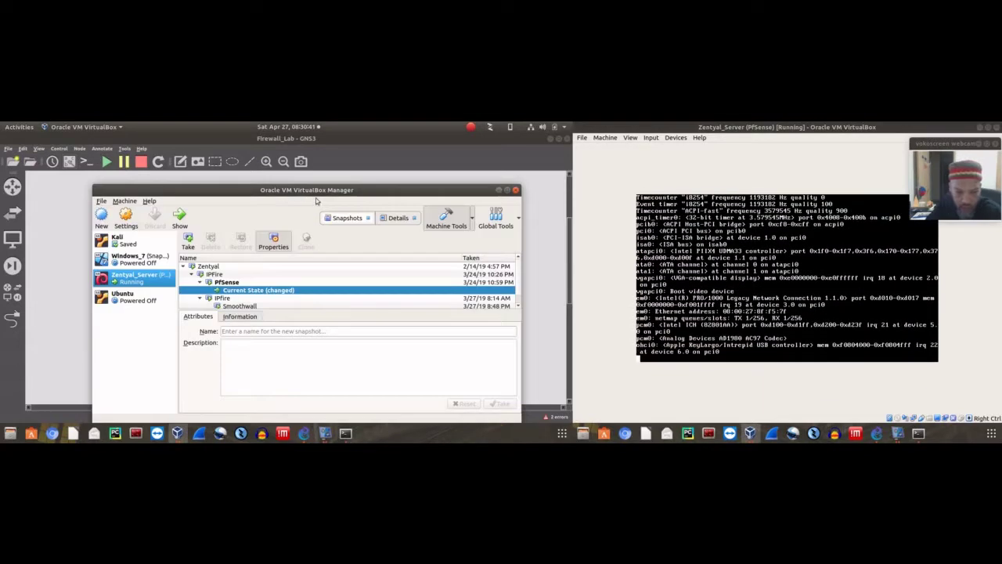
{"action": "left_click_drag", "start_coordinate": [315, 190], "coordinate": [280, 157]}
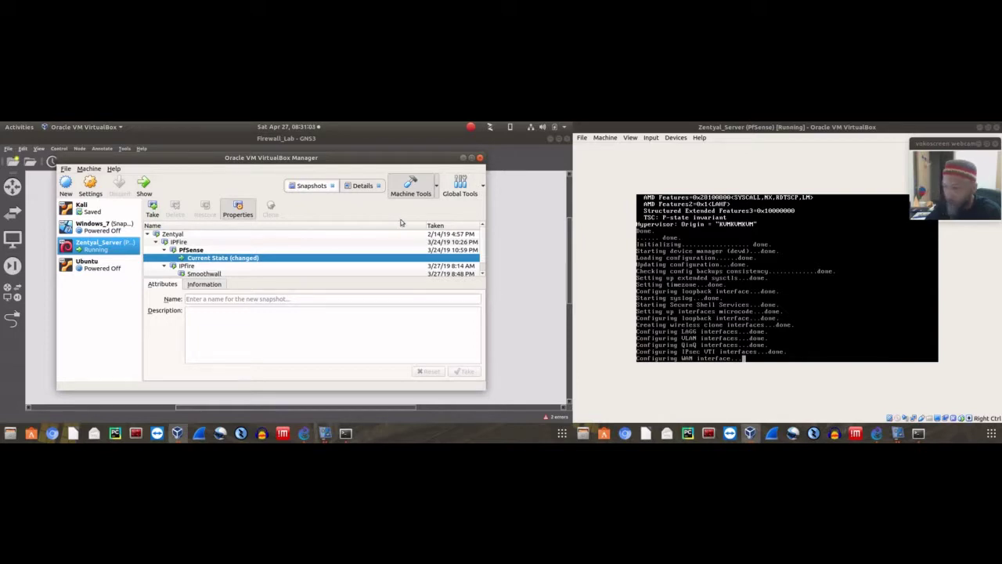
{"action": "left_click", "coordinate": [487, 179]}
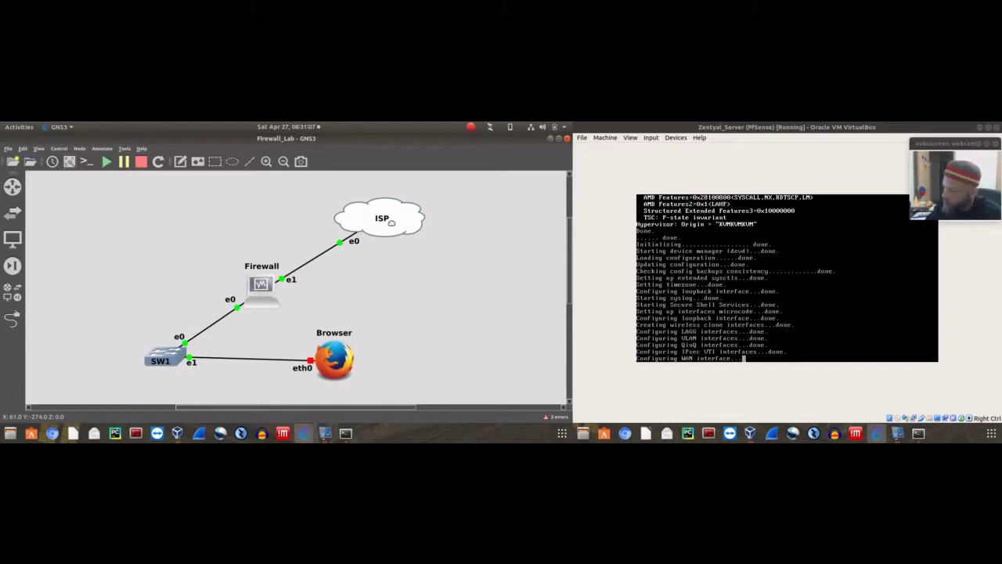
{"action": "mouse_move", "coordinate": [390, 223]}
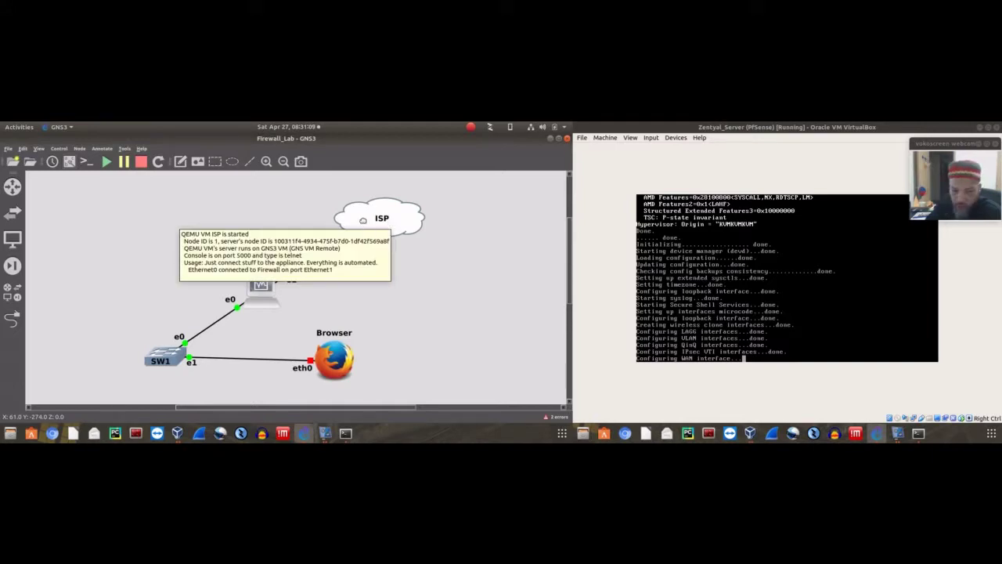
{"action": "right_click", "coordinate": [363, 221]}
{"action": "left_click", "coordinate": [348, 217]}
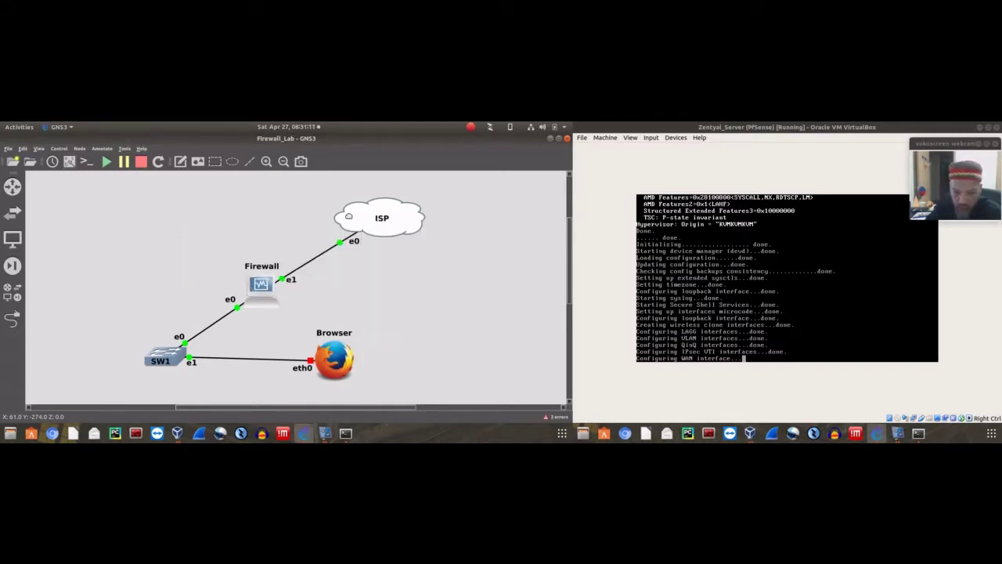
{"action": "right_click", "coordinate": [348, 216]}
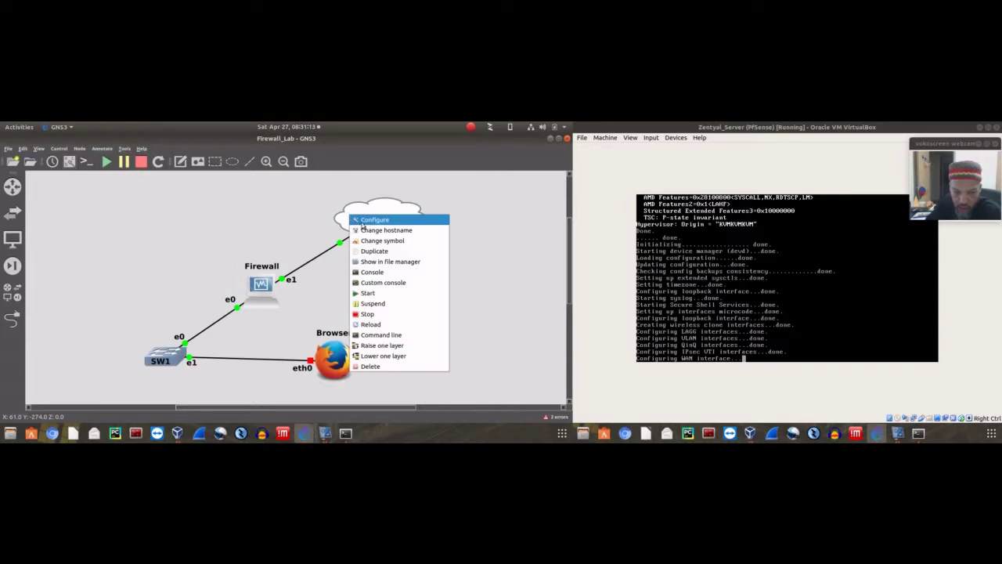
{"action": "left_click", "coordinate": [360, 222]}
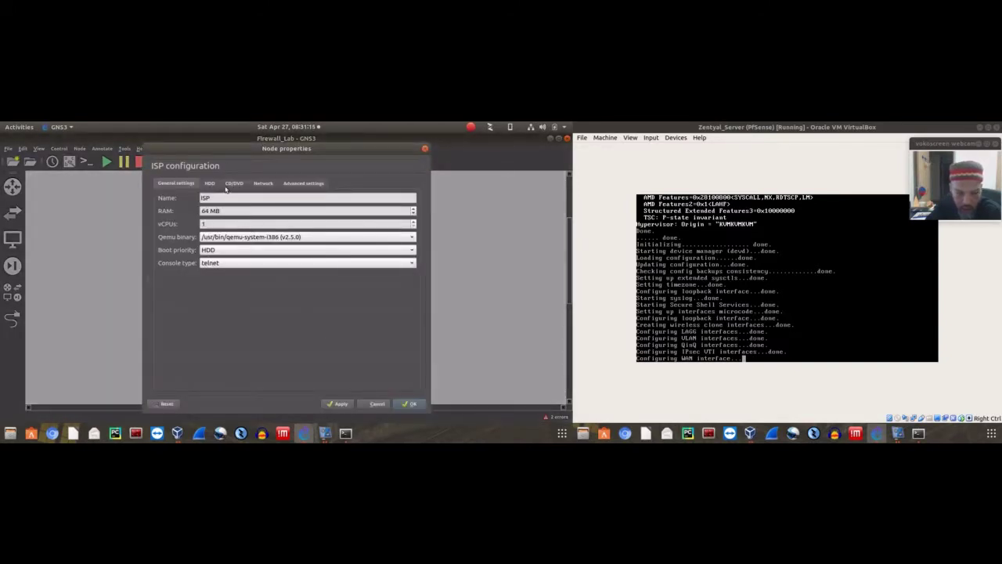
{"action": "left_click", "coordinate": [262, 182]}
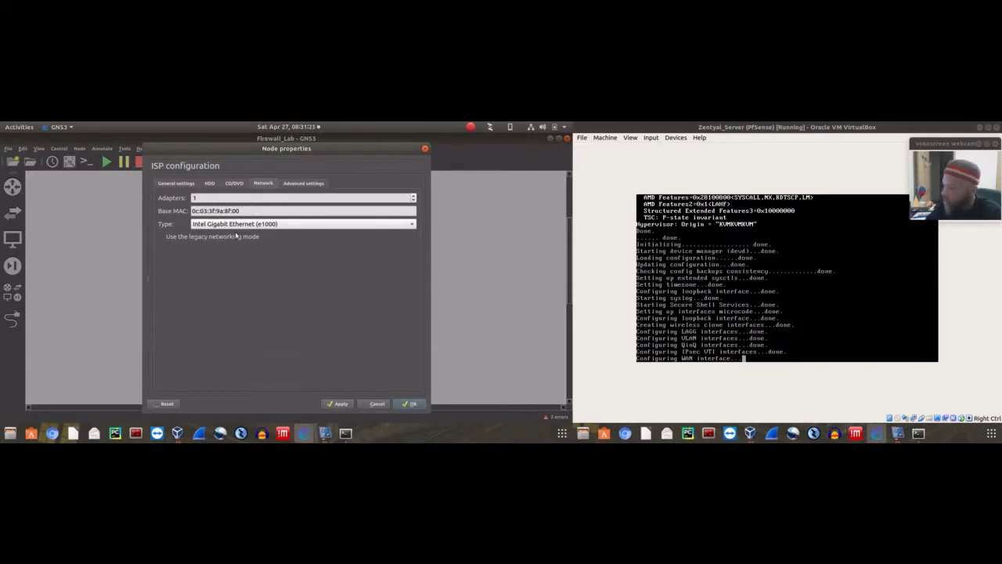
{"action": "left_click", "coordinate": [376, 403]}
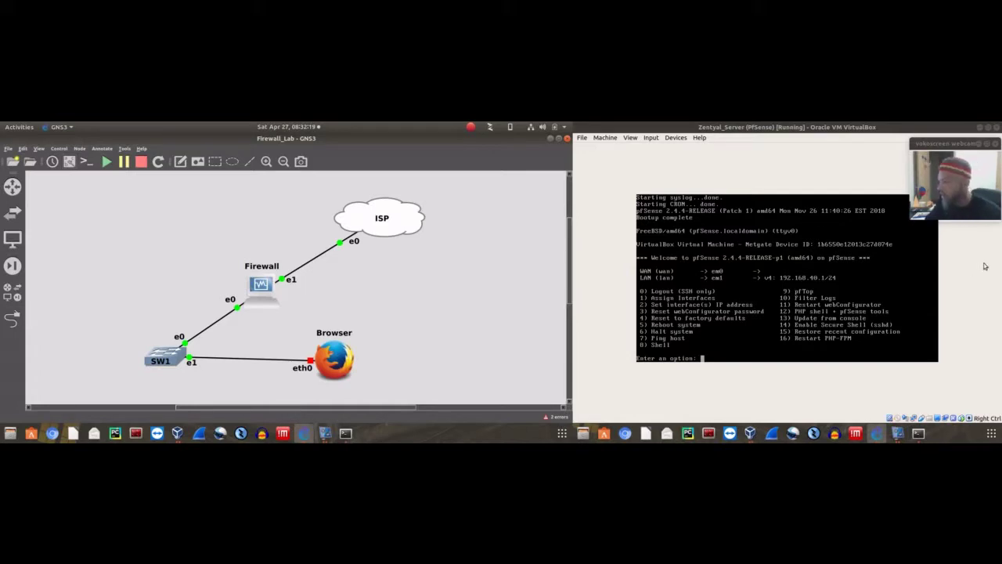
With option 1 and no VLANs, assign em1 as WAN and em0 as LAN, confirming with y
{"action": "left_click", "coordinate": [814, 169]}
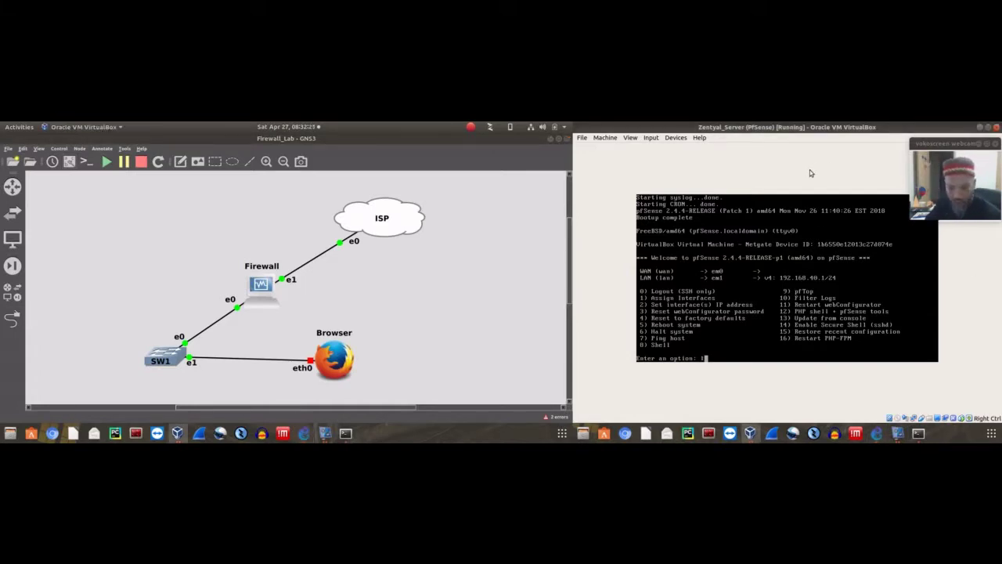
{"action": "type", "text": "1"}
{"action": "key", "text": "Return"}
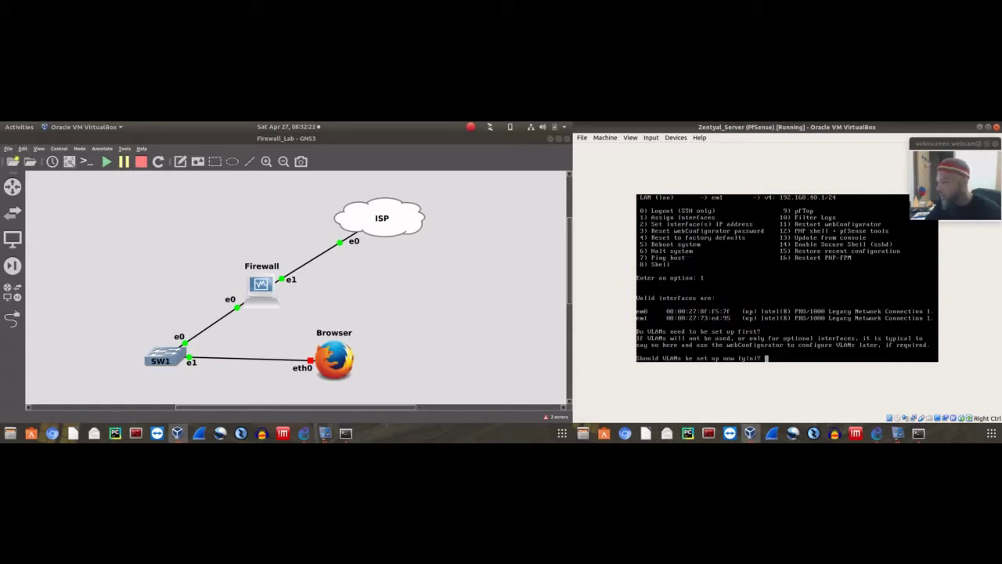
{"action": "type", "text": "n"}
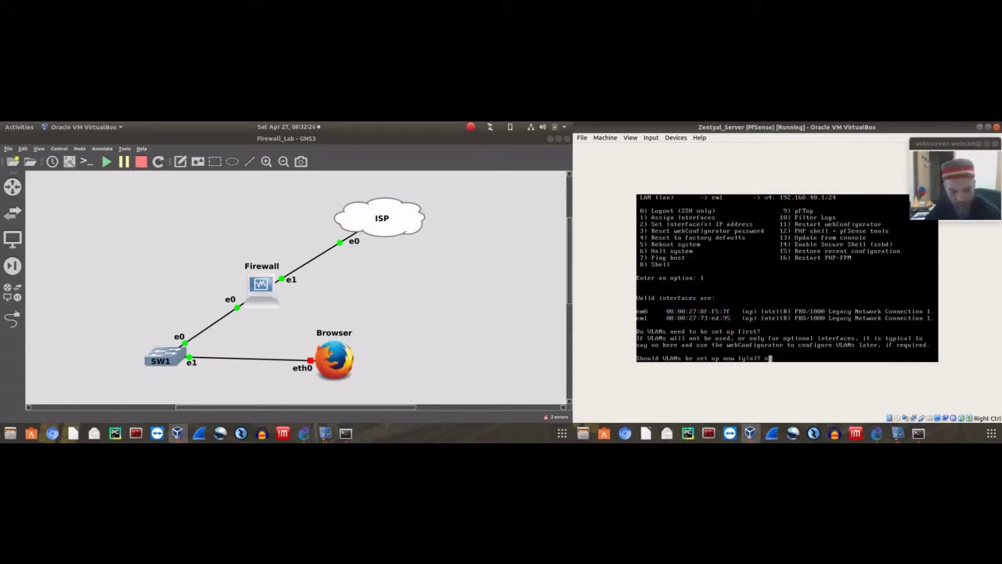
{"action": "key", "text": "Return"}
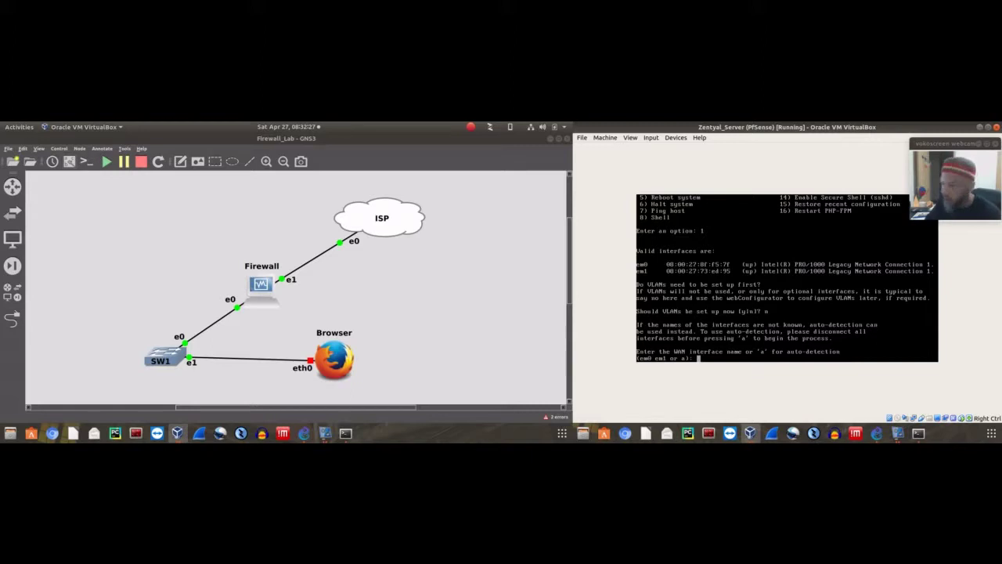
{"action": "type", "text": "e"}
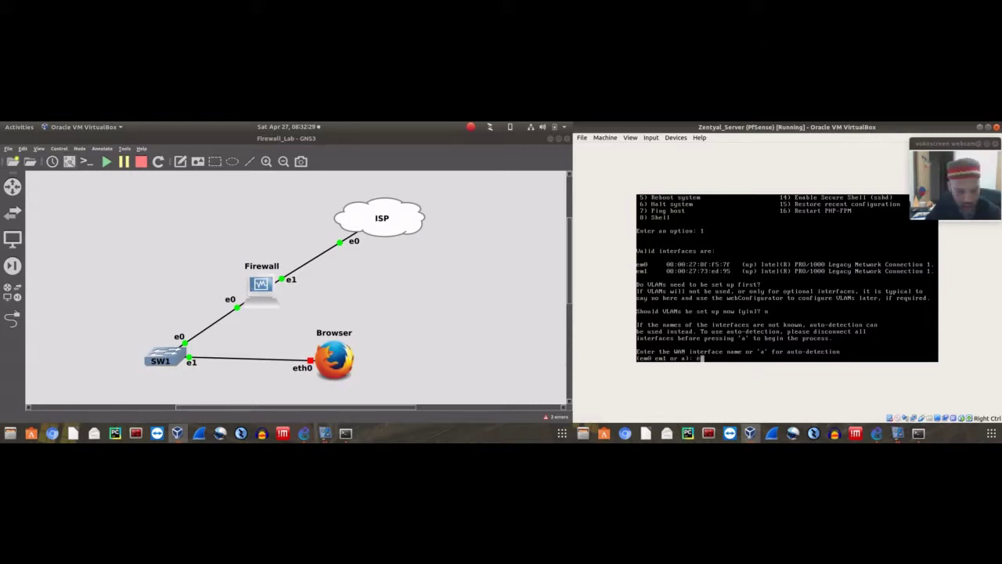
{"action": "type", "text": "m1"}
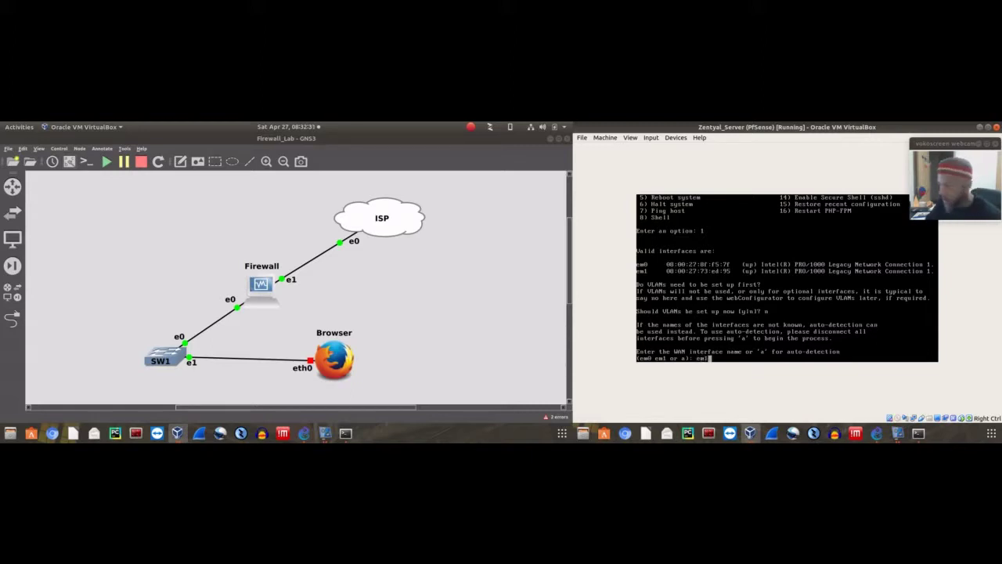
{"action": "key", "text": "Return"}
{"action": "type", "text": "e"}
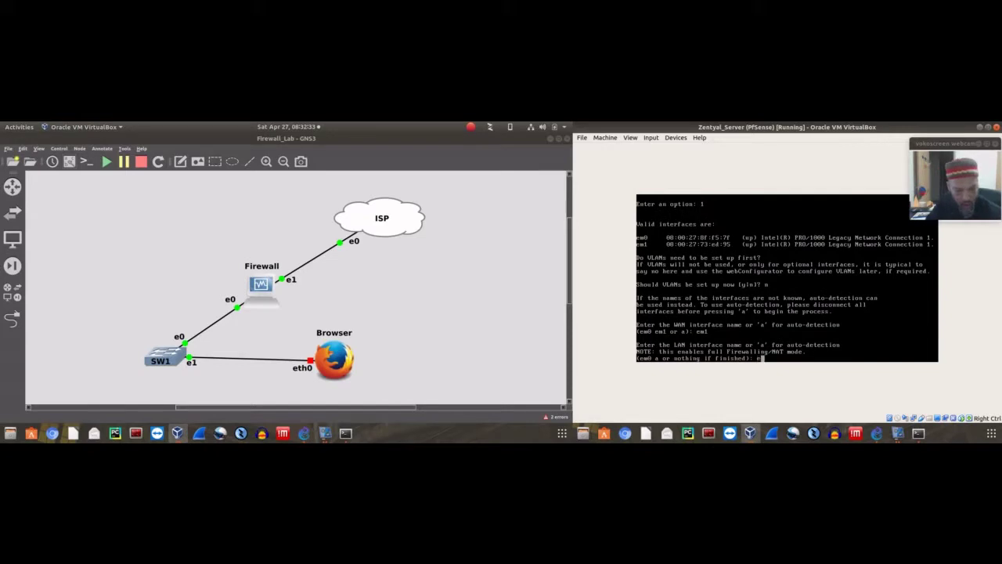
{"action": "type", "text": "m0"}
{"action": "key", "text": "Return"}
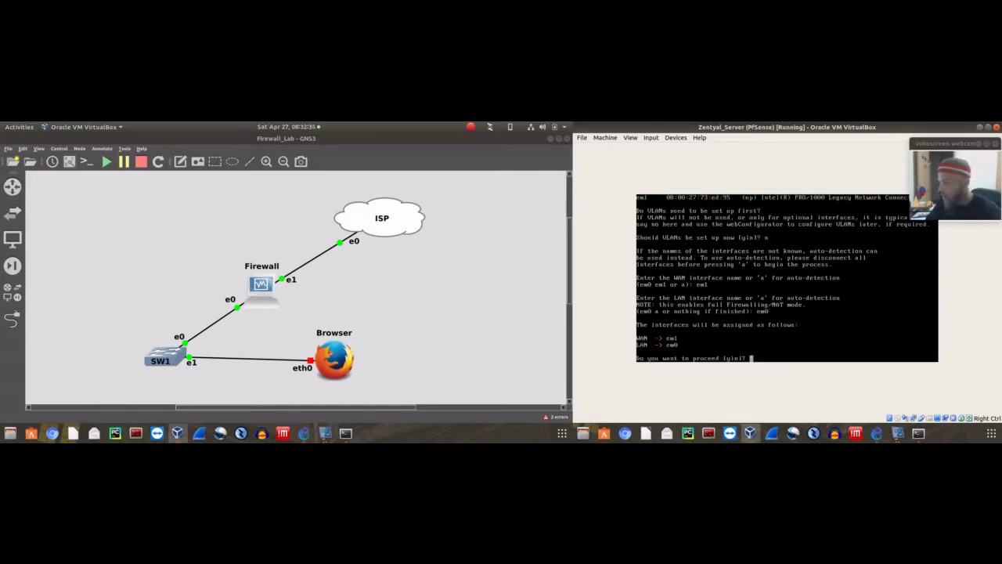
{"action": "type", "text": "y"}
{"action": "key", "text": "Return"}
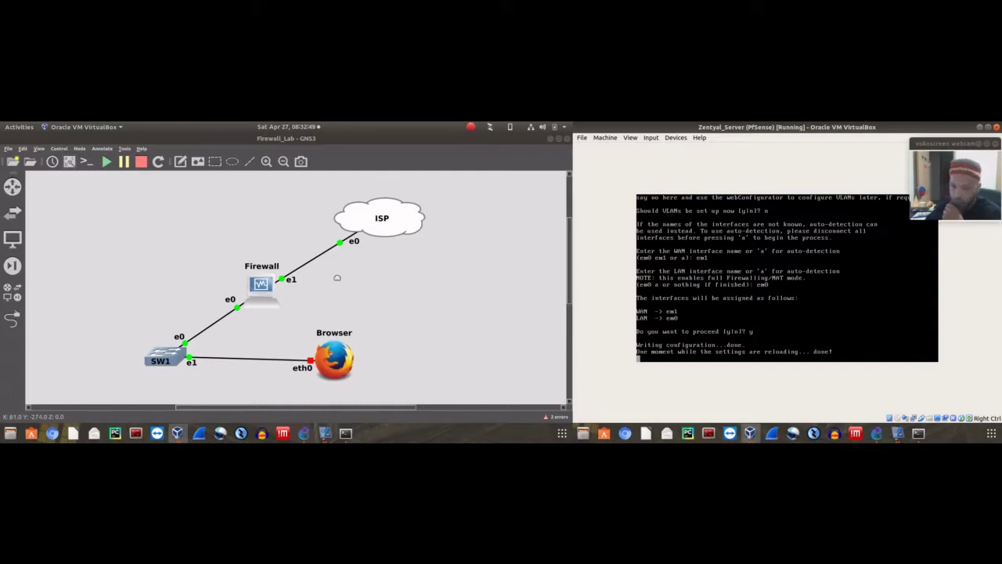
Review Zentyal_Server's Adapter 1 advanced network properties in its VirtualBox settings
{"action": "left_click", "coordinate": [175, 434]}
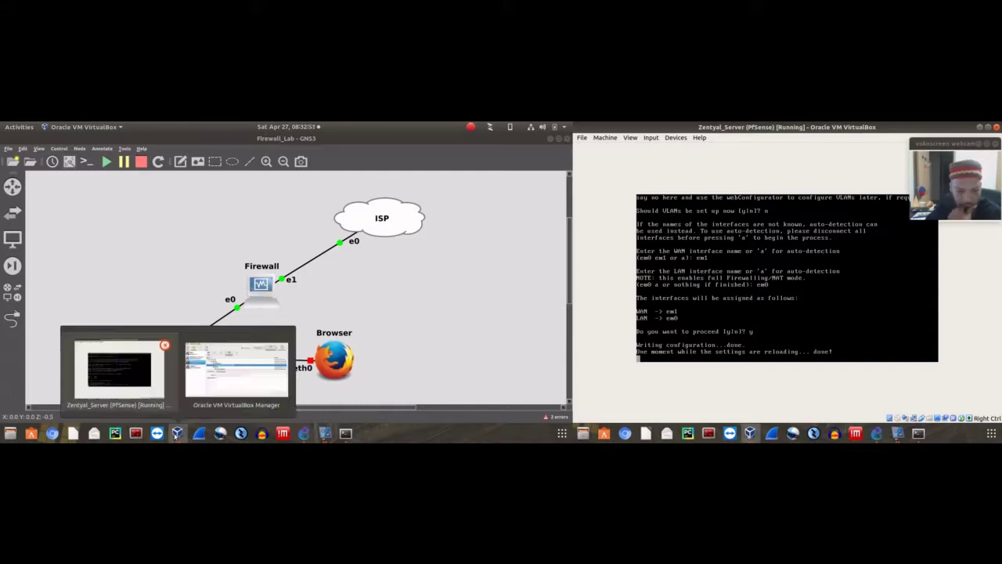
{"action": "left_click", "coordinate": [216, 372]}
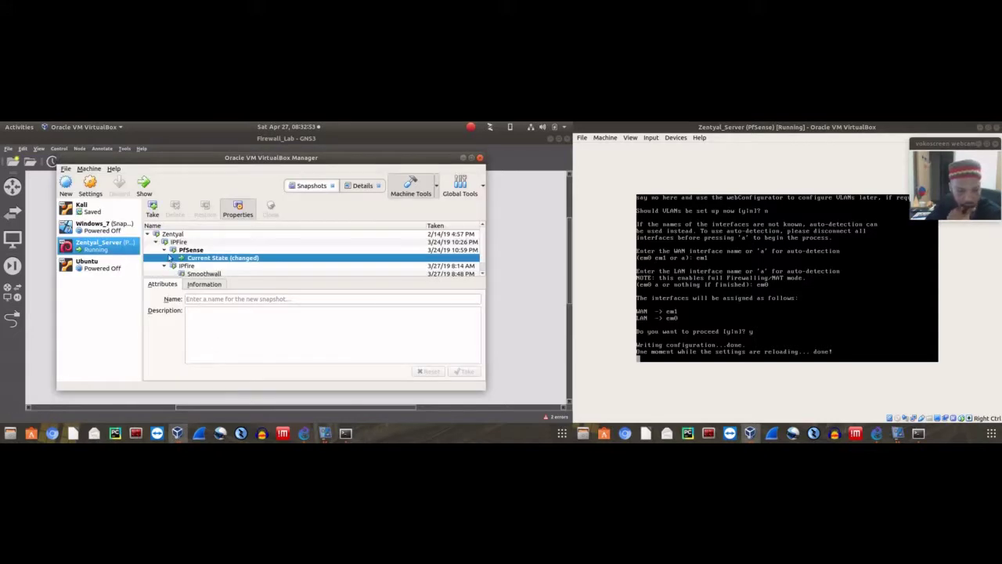
{"action": "left_click", "coordinate": [90, 185]}
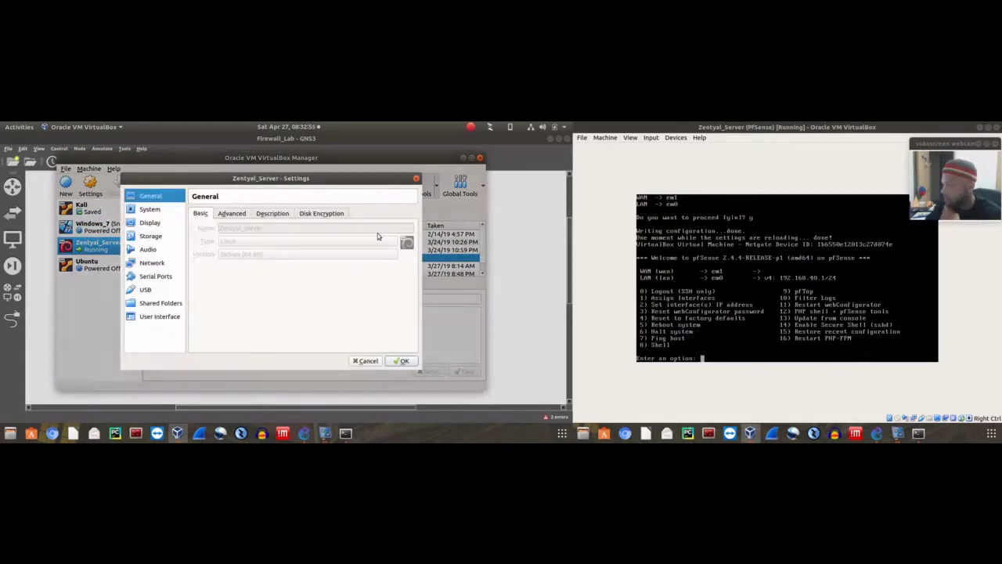
{"action": "left_click", "coordinate": [152, 262]}
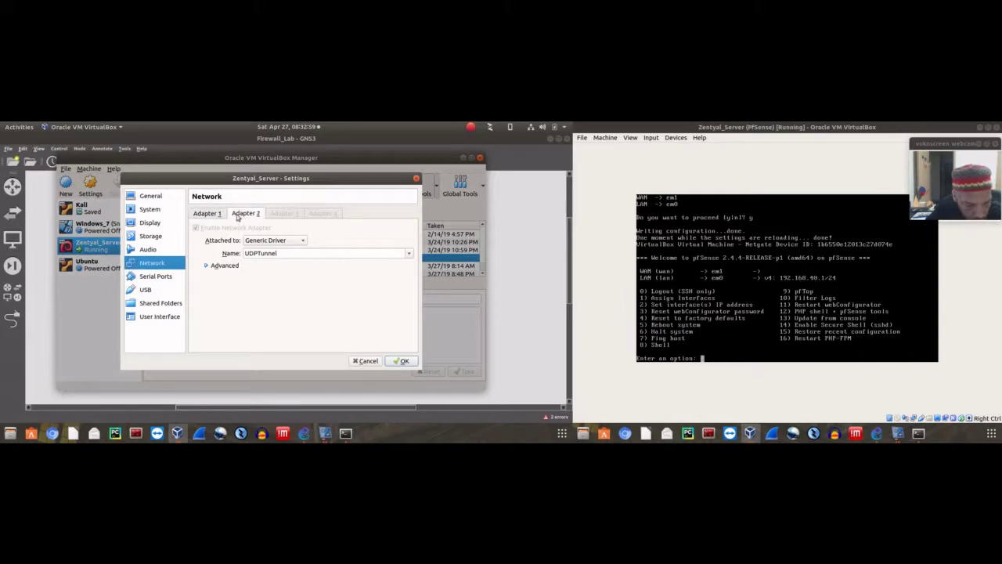
{"action": "left_click", "coordinate": [205, 267]}
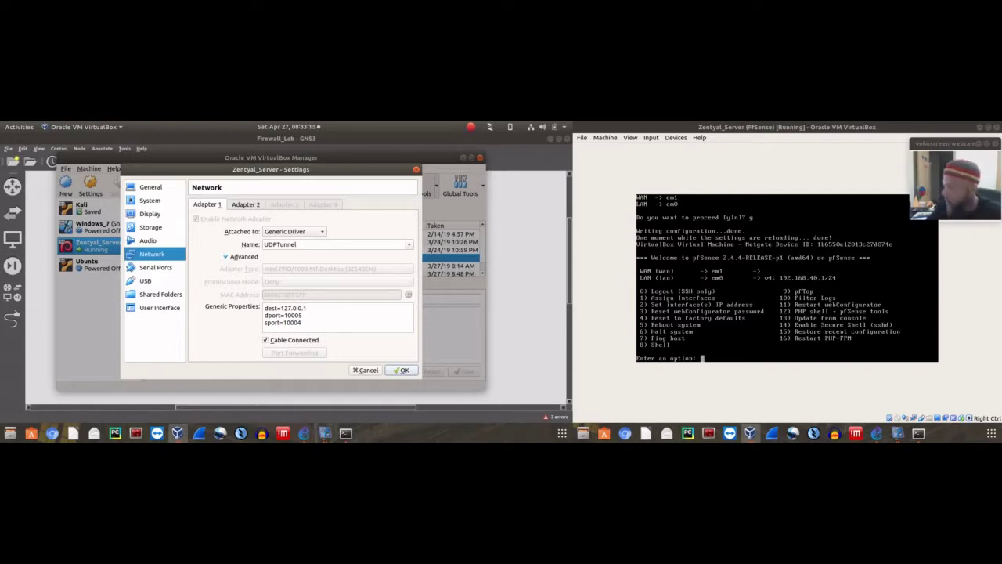
Pick pfSense option 1, close Zentyal_Server settings unchanged, then cancel to the main menu with Ctrl+C
{"action": "left_click", "coordinate": [787, 278]}
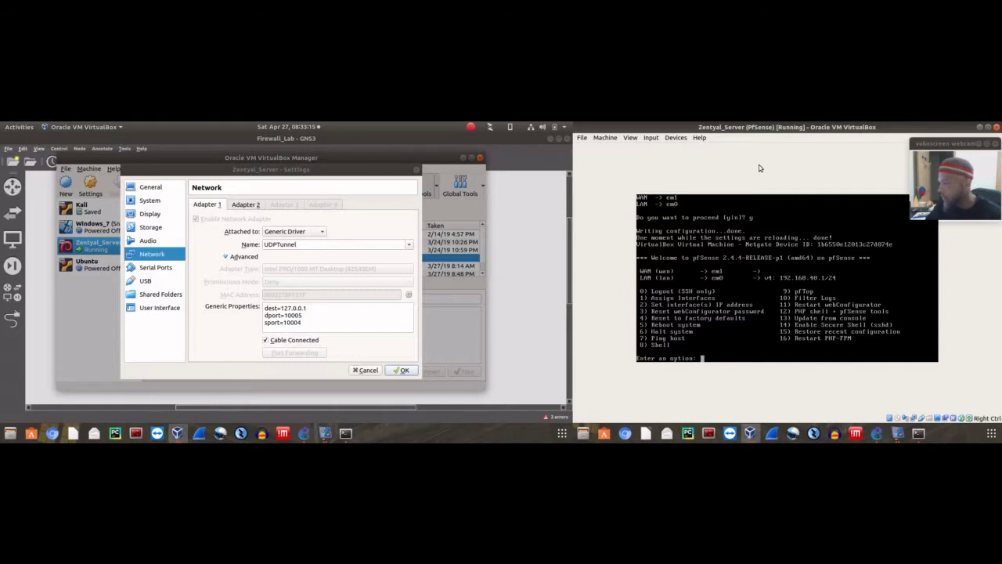
{"action": "type", "text": "1"}
{"action": "key", "text": "Return"}
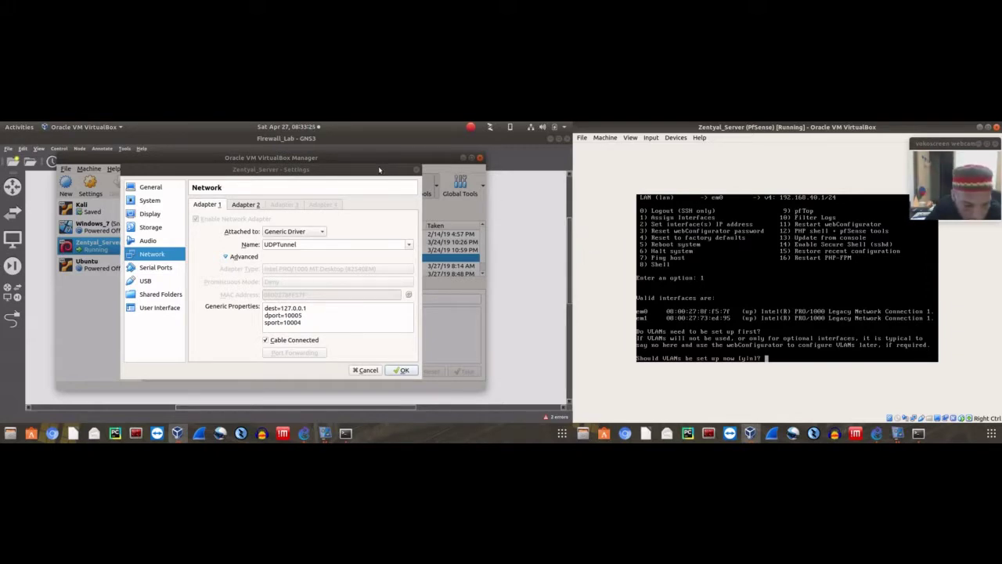
{"action": "mouse_move", "coordinate": [379, 169]}
{"action": "left_mouse_down"}
{"action": "mouse_move", "coordinate": [439, 192]}
{"action": "mouse_move", "coordinate": [415, 205]}
{"action": "mouse_move", "coordinate": [372, 178]}
{"action": "left_mouse_up"}
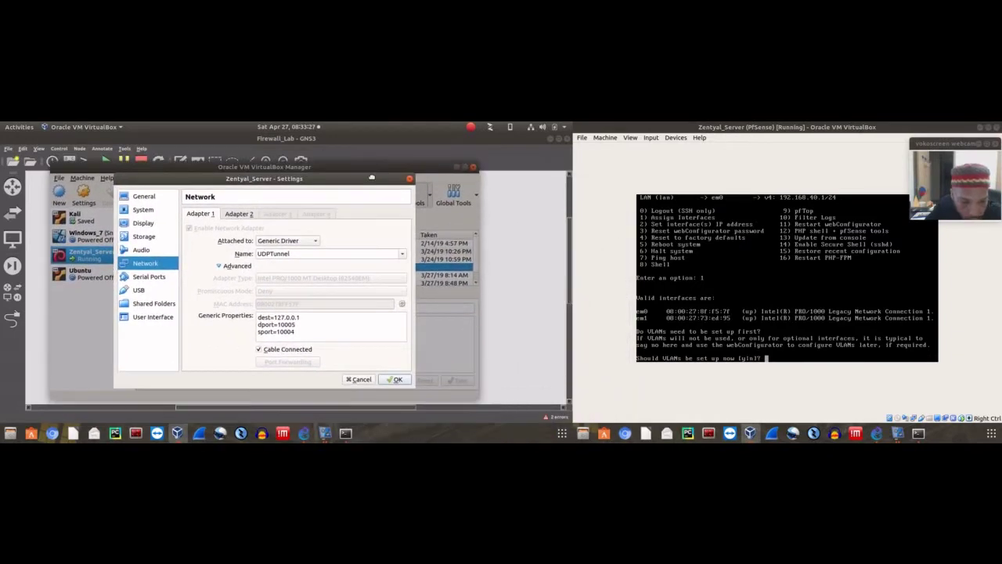
{"action": "left_click", "coordinate": [385, 379]}
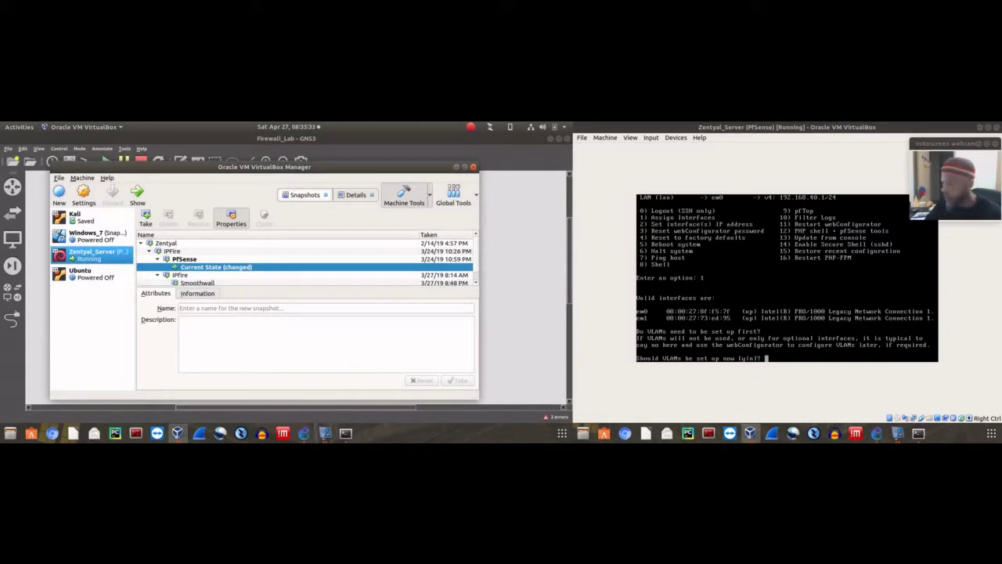
{"action": "left_click", "coordinate": [792, 171]}
{"action": "key", "text": "ctrl+c"}
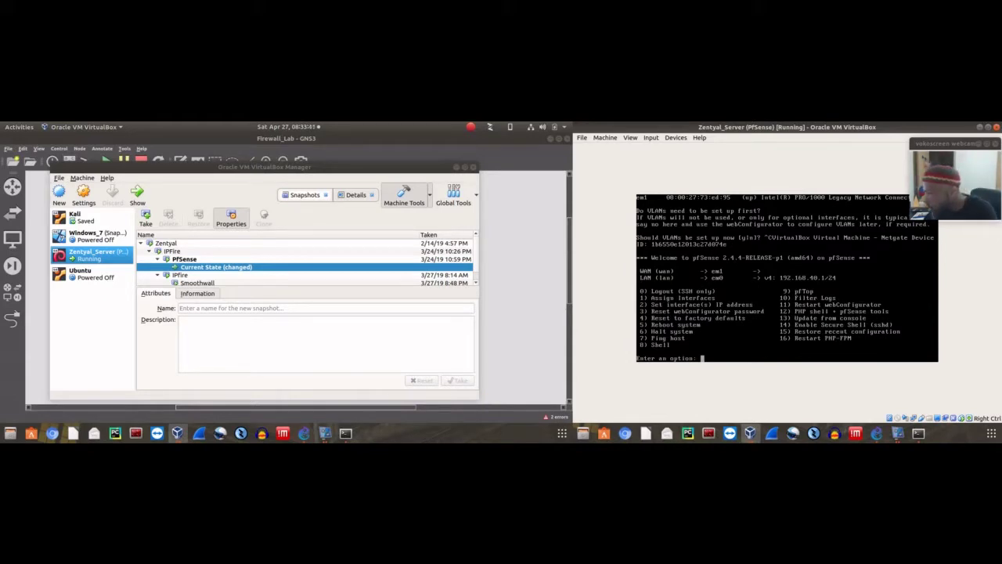
Start the Browser node in the GNS3 topology
{"action": "left_click", "coordinate": [497, 249]}
{"action": "right_click", "coordinate": [335, 354]}
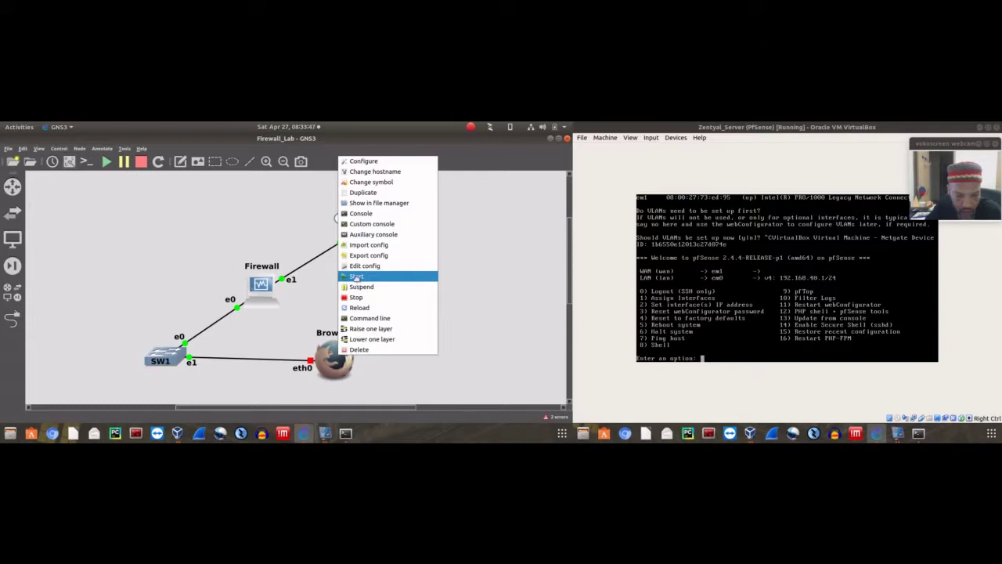
{"action": "left_click", "coordinate": [357, 277]}
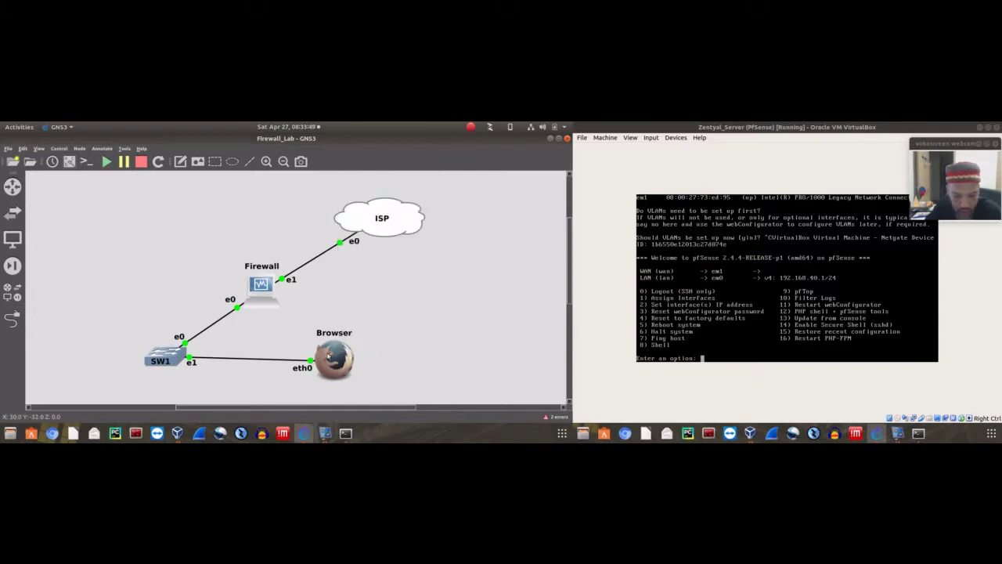
Launch Mozilla Firefox on the Browser node's remote desktop, then close the viewer
{"action": "double_click", "coordinate": [331, 354]}
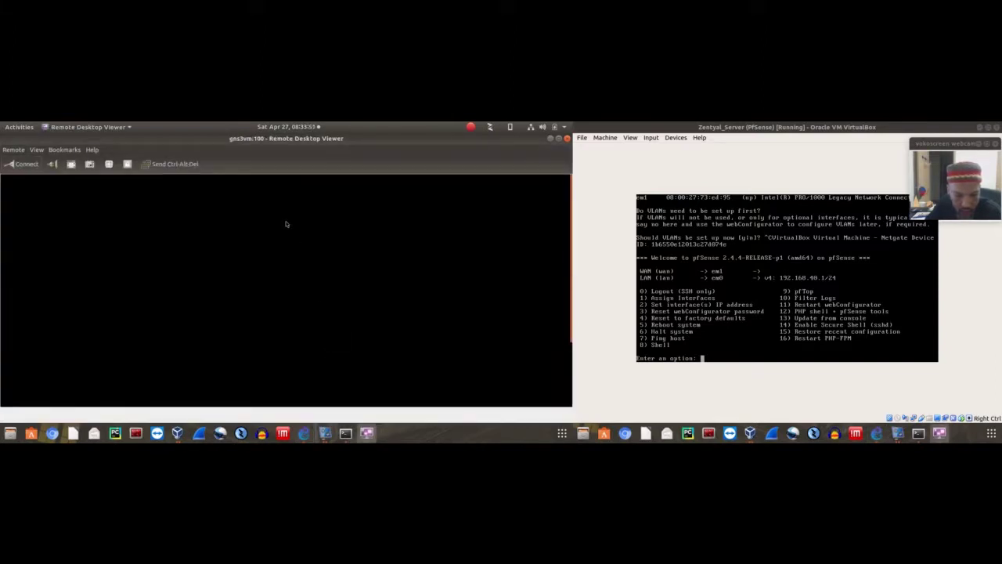
{"action": "right_click", "coordinate": [350, 279]}
{"action": "mouse_move", "coordinate": [368, 287]}
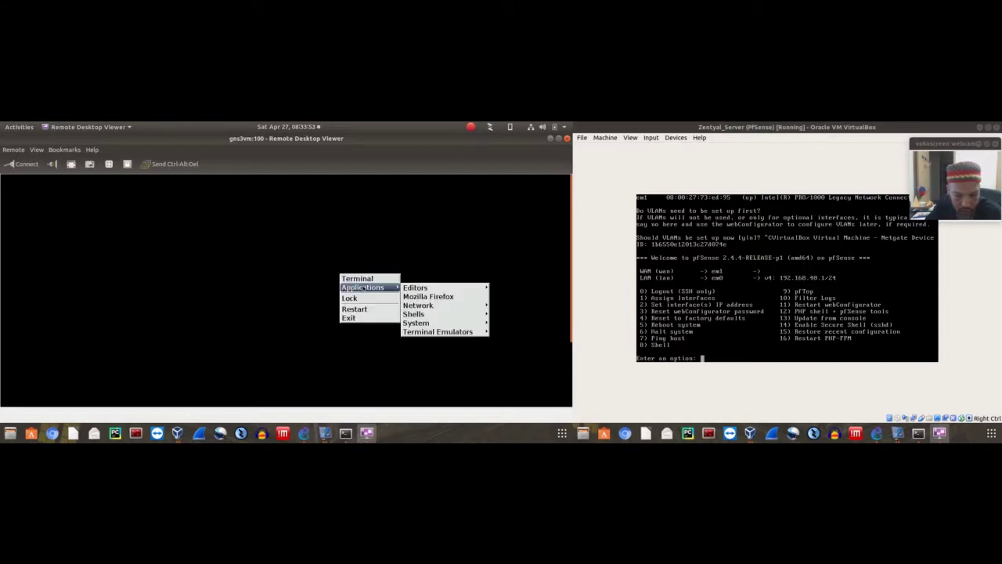
{"action": "mouse_move", "coordinate": [419, 325]}
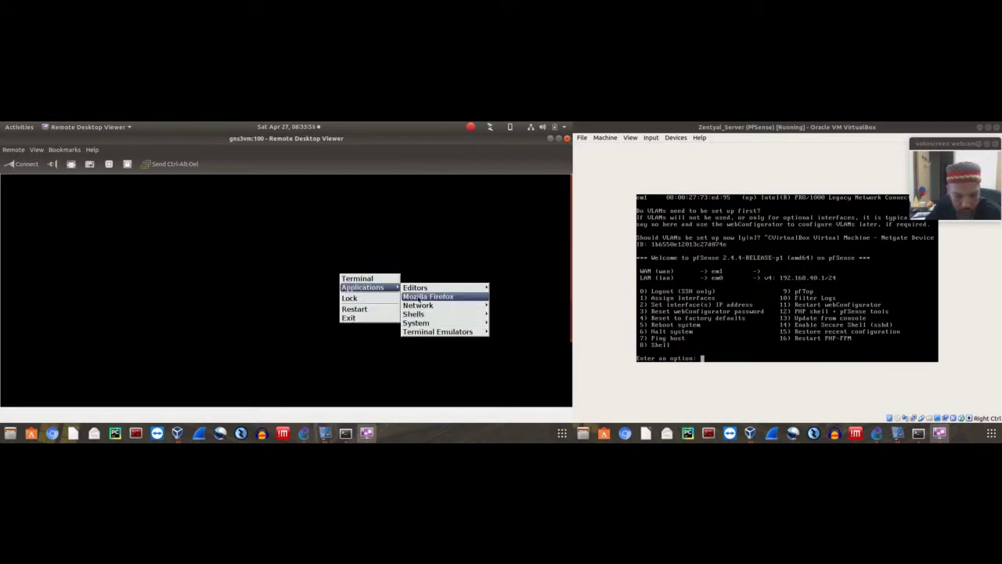
{"action": "left_click", "coordinate": [421, 298]}
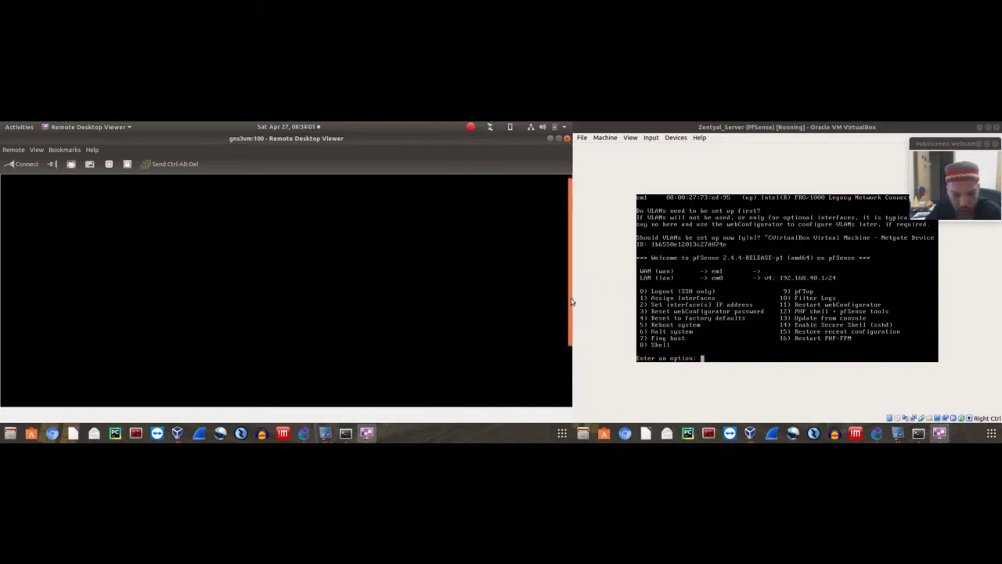
{"action": "mouse_move", "coordinate": [570, 408]}
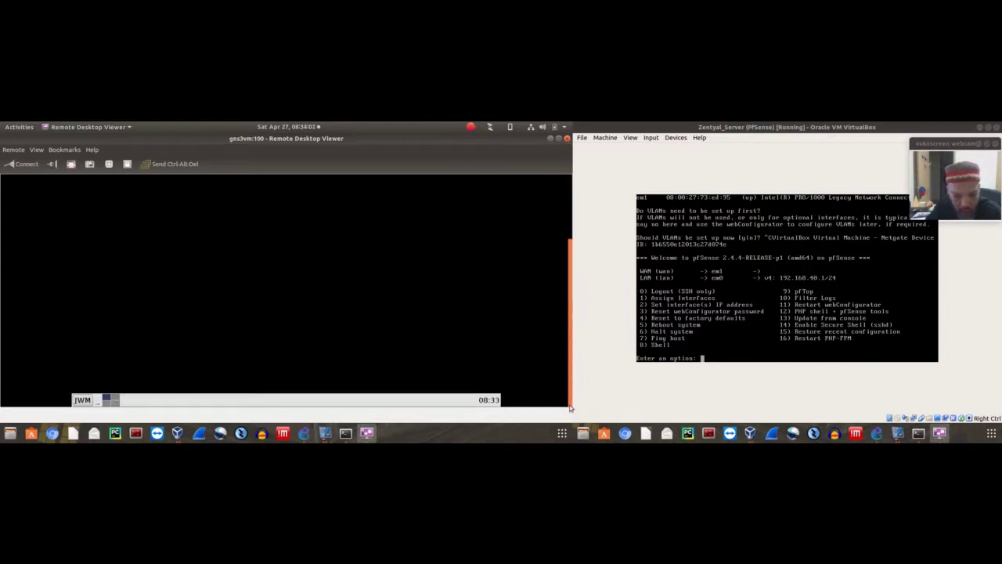
{"action": "left_click", "coordinate": [565, 139]}
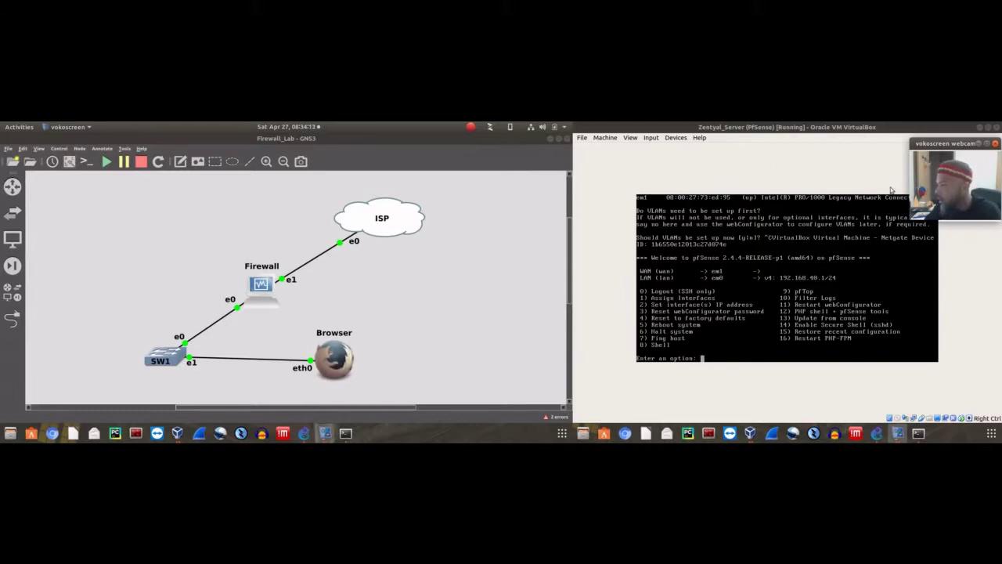
Stop the ISP cloud node and start it again to bring its e0 link back up
{"action": "mouse_move", "coordinate": [945, 144]}
{"action": "left_mouse_down"}
{"action": "mouse_move", "coordinate": [944, 171]}
{"action": "mouse_move", "coordinate": [748, 274]}
{"action": "mouse_move", "coordinate": [941, 178]}
{"action": "mouse_move", "coordinate": [946, 149]}
{"action": "left_mouse_up"}
{"action": "right_click", "coordinate": [370, 216]}
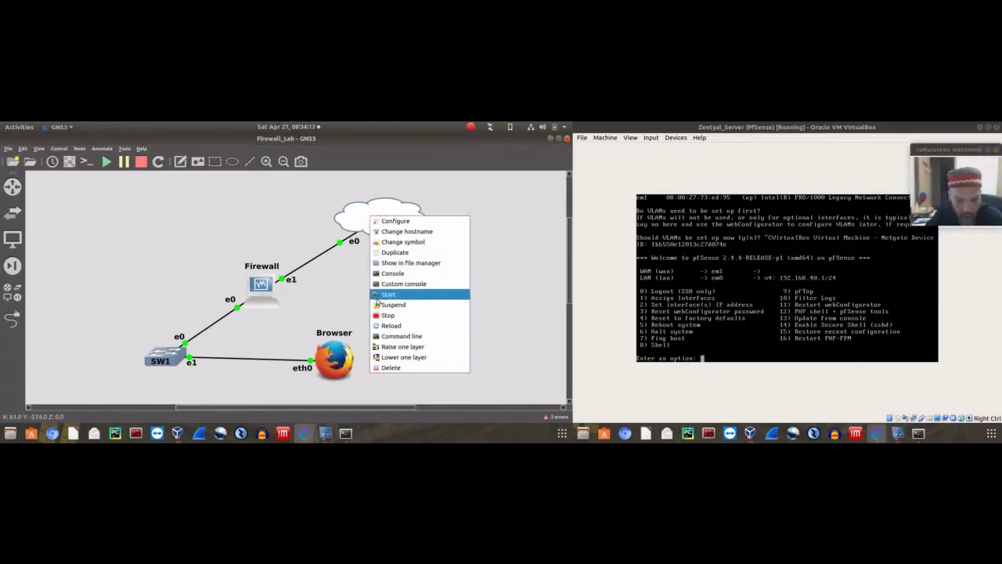
{"action": "left_click", "coordinate": [384, 316]}
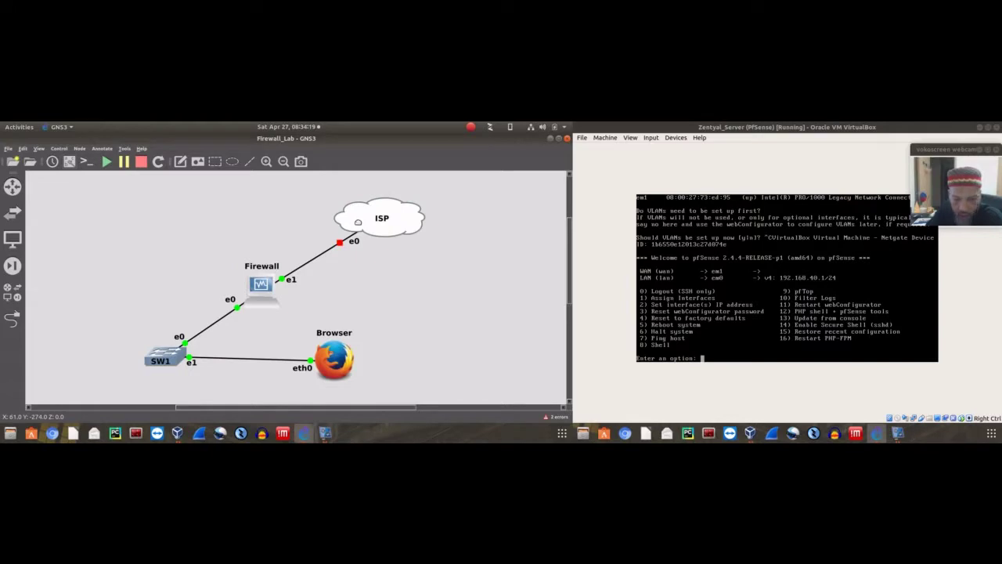
{"action": "mouse_move", "coordinate": [358, 222]}
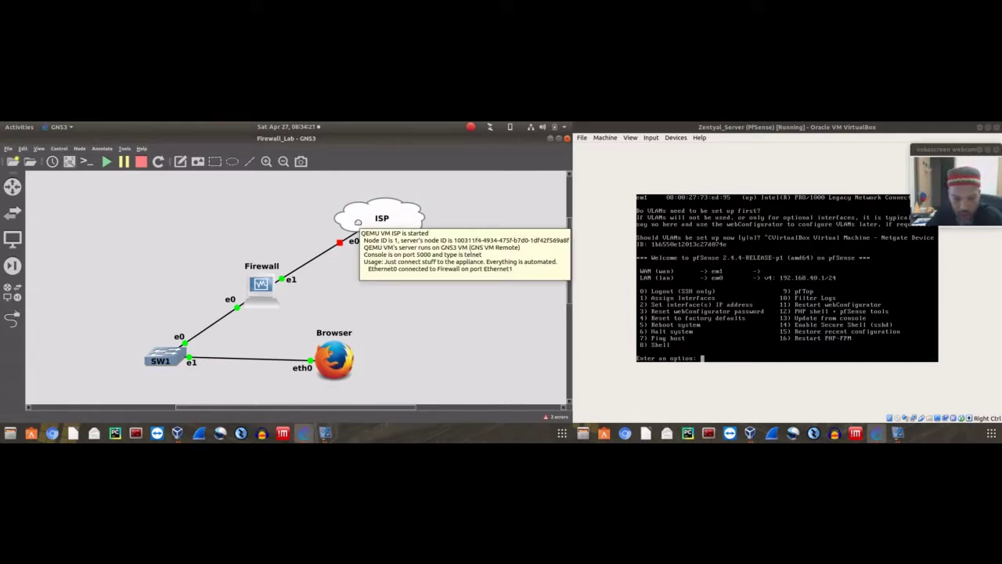
{"action": "right_click", "coordinate": [358, 223]}
{"action": "left_click", "coordinate": [378, 302]}
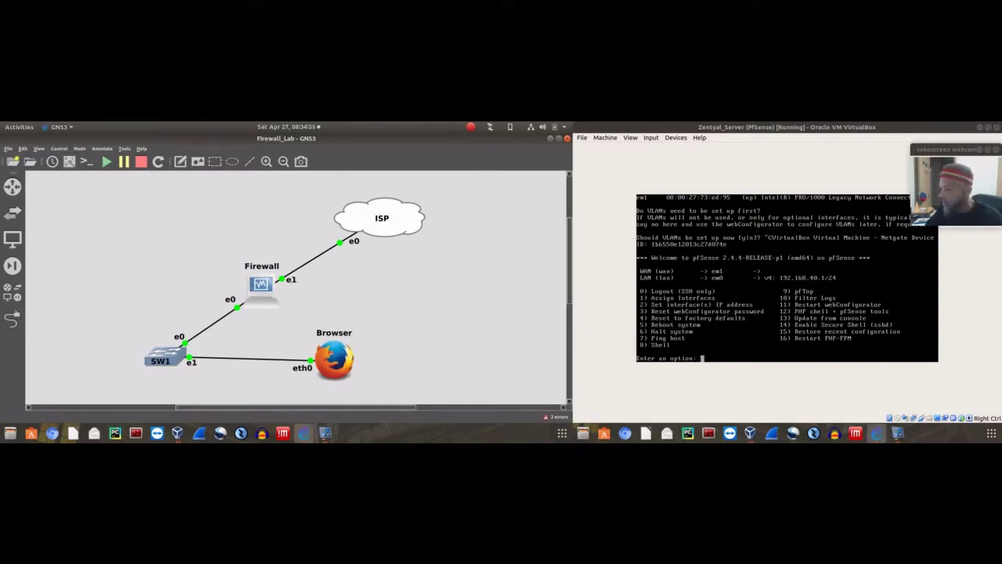
Enter the pfSense shell with option 8 and list interfaces with ifconfig
{"action": "left_click", "coordinate": [923, 126]}
{"action": "type", "text": "8"}
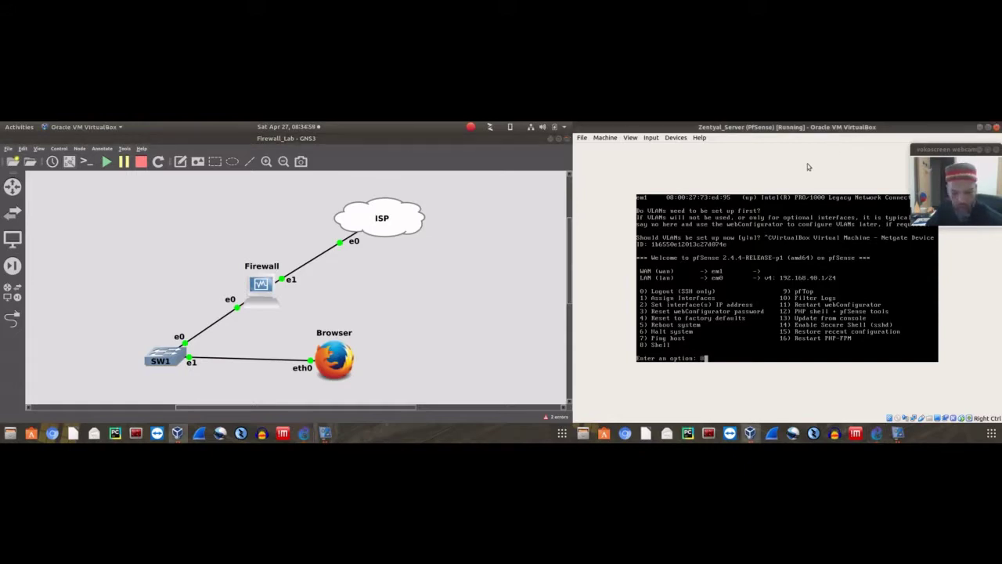
{"action": "key", "text": "Return"}
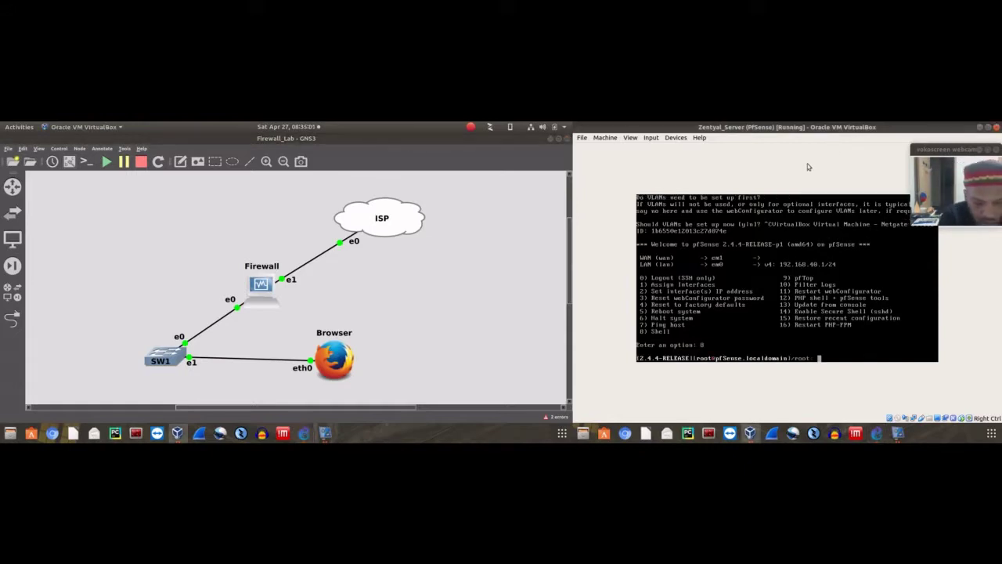
{"action": "type", "text": "ifconfig"}
{"action": "key", "text": "Return"}
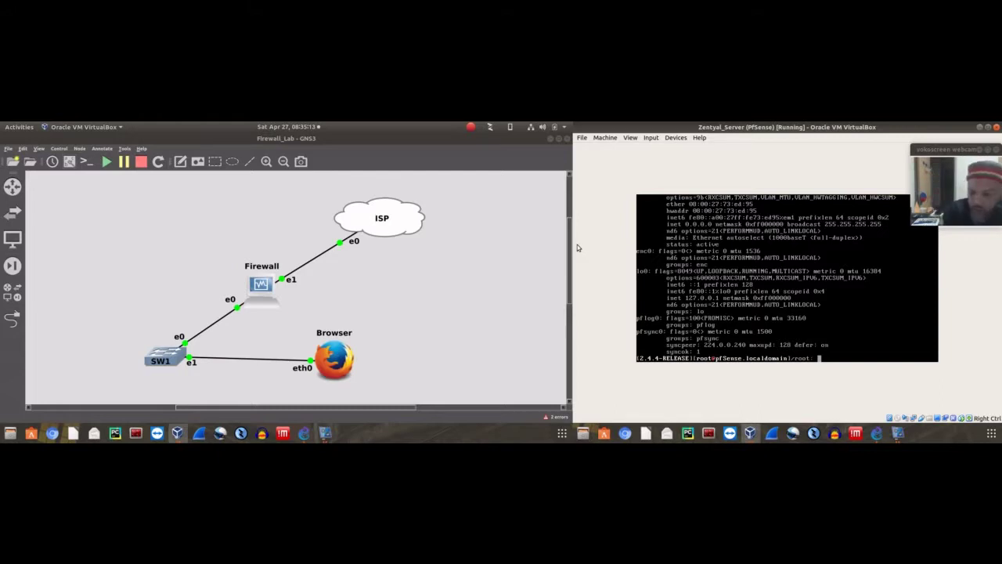
{"action": "key", "text": "Return"}
{"action": "key", "text": "Return"}
{"action": "key", "text": "Return"}
{"action": "key", "text": "Return"}
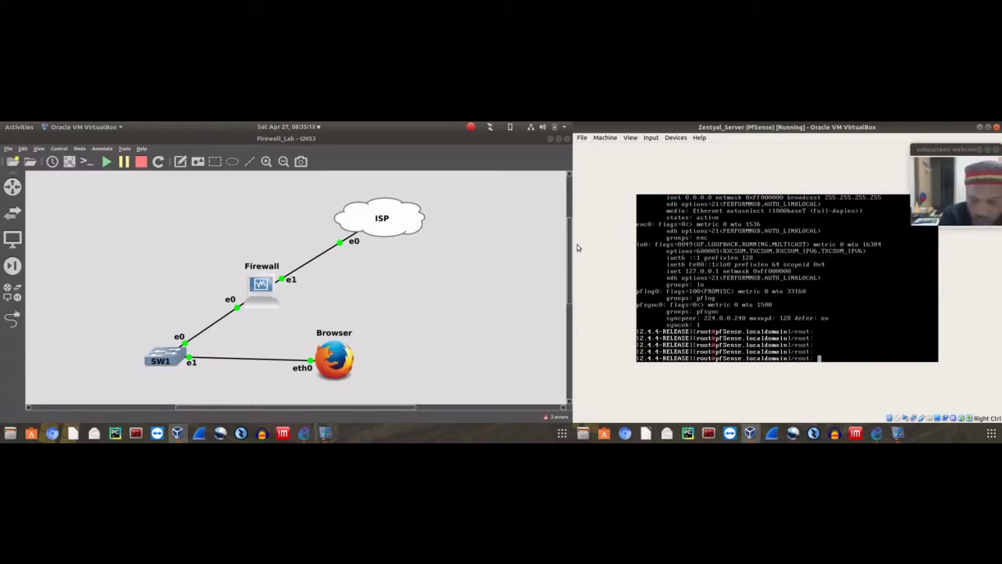
Try the 'memu' command, then run reboot to restart pfSense
{"action": "type", "text": "nme"}
{"action": "key", "text": "BackSpace"}
{"action": "key", "text": "BackSpace"}
{"action": "key", "text": "BackSpace"}
{"action": "type", "text": "me"}
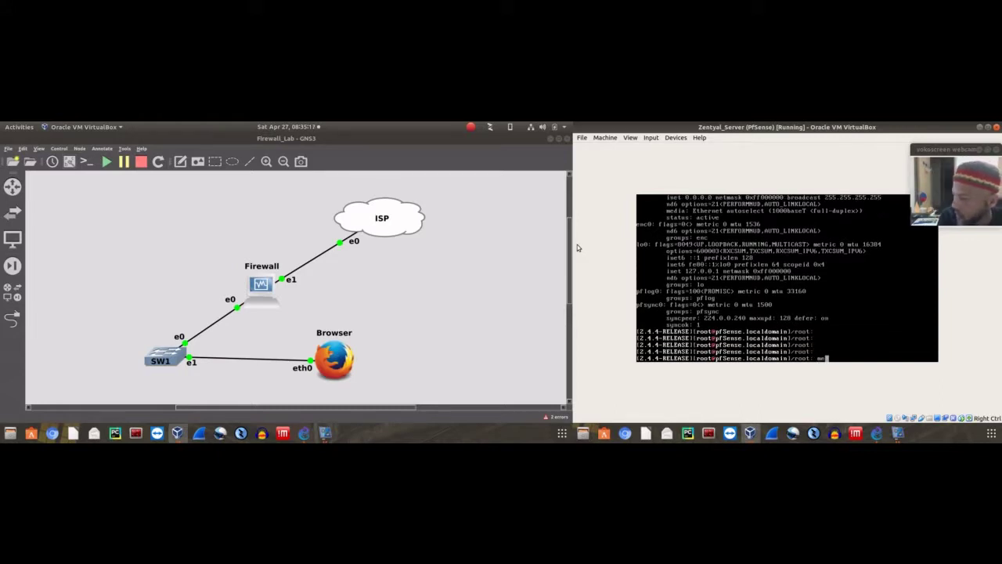
{"action": "type", "text": "m"}
{"action": "type", "text": "u"}
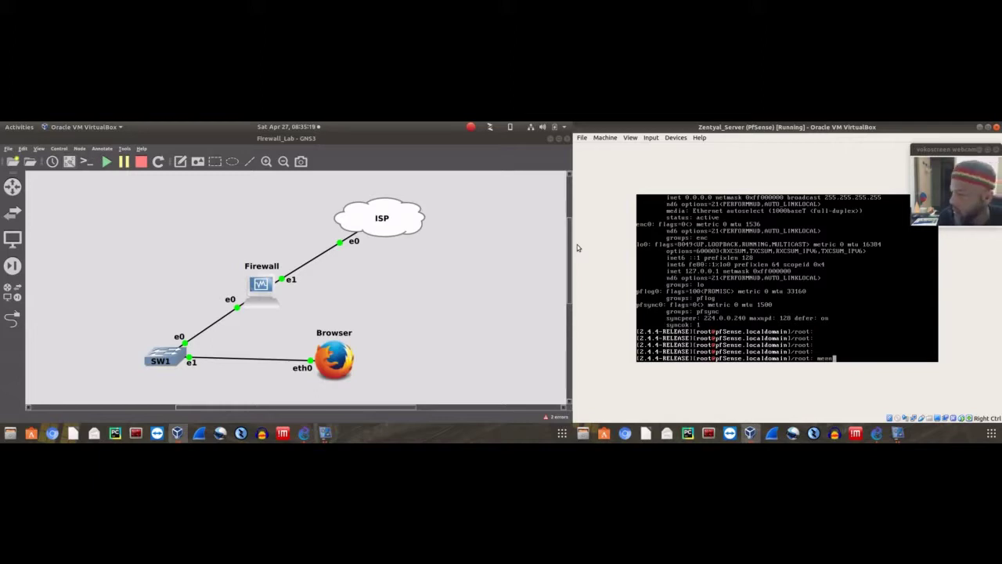
{"action": "key", "text": "Return"}
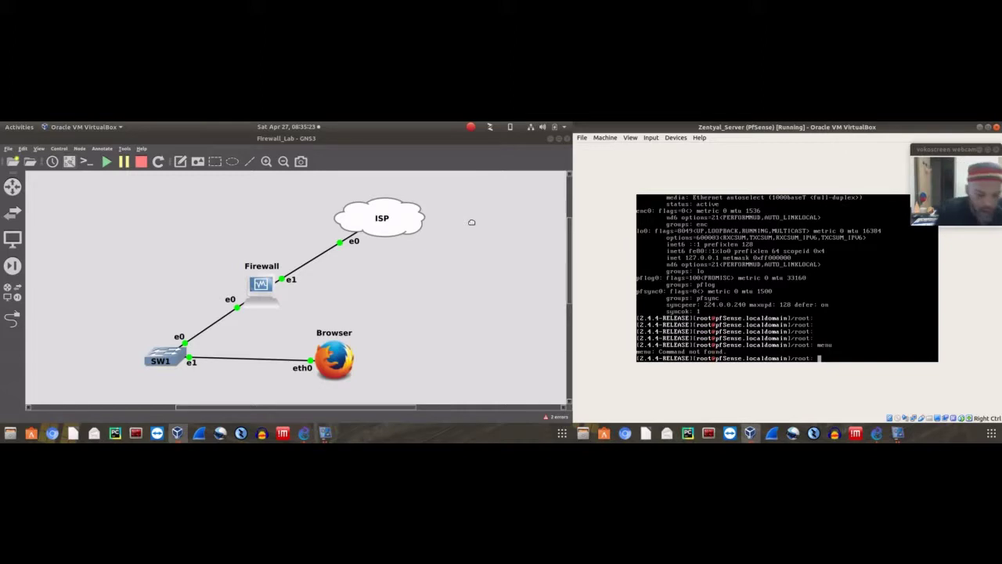
{"action": "type", "text": "reb"}
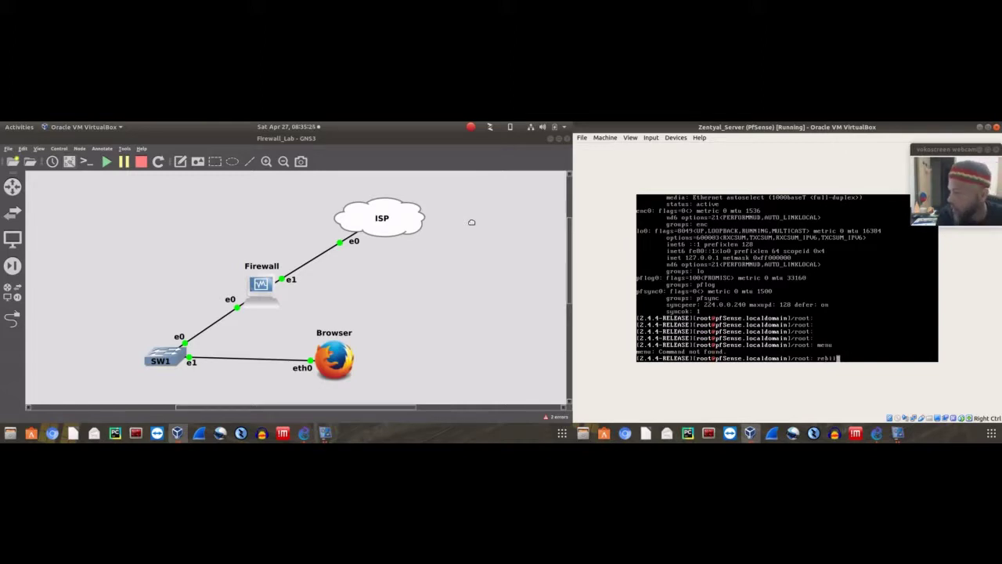
{"action": "type", "text": "oot"}
{"action": "key", "text": "Return"}
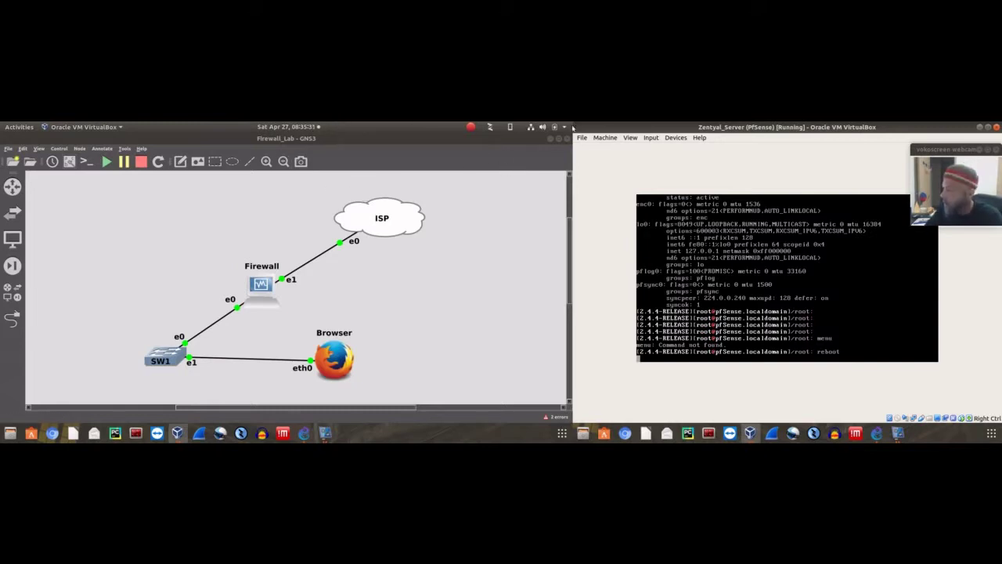
Wait for pfSense to boot with WAN em1 on DHCP, checking the VM's network adapter menu
{"action": "left_click_drag", "start_coordinate": [933, 152], "coordinate": [929, 147]}
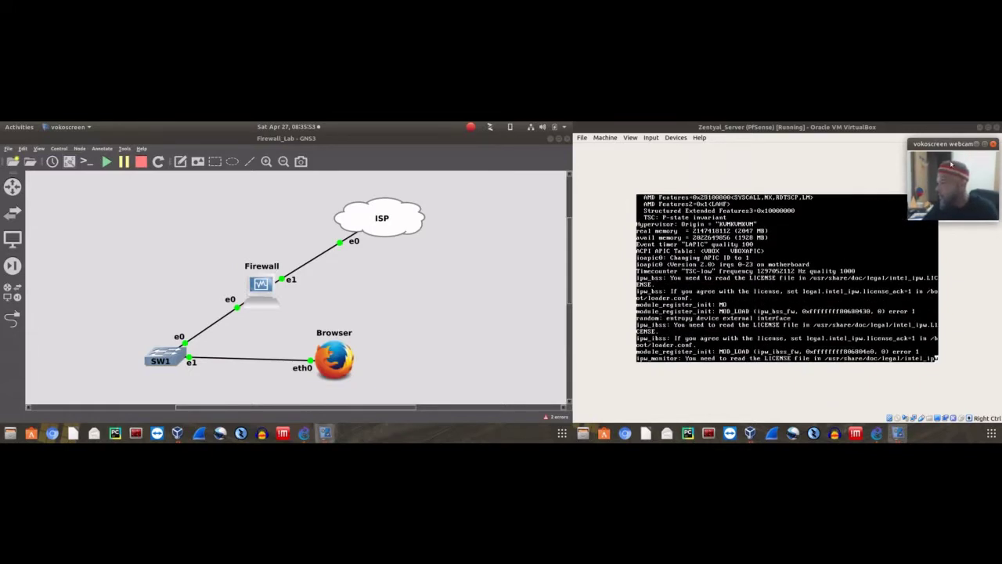
{"action": "mouse_move", "coordinate": [957, 143]}
{"action": "left_mouse_down"}
{"action": "mouse_move", "coordinate": [948, 147]}
{"action": "mouse_move", "coordinate": [955, 141]}
{"action": "left_mouse_up"}
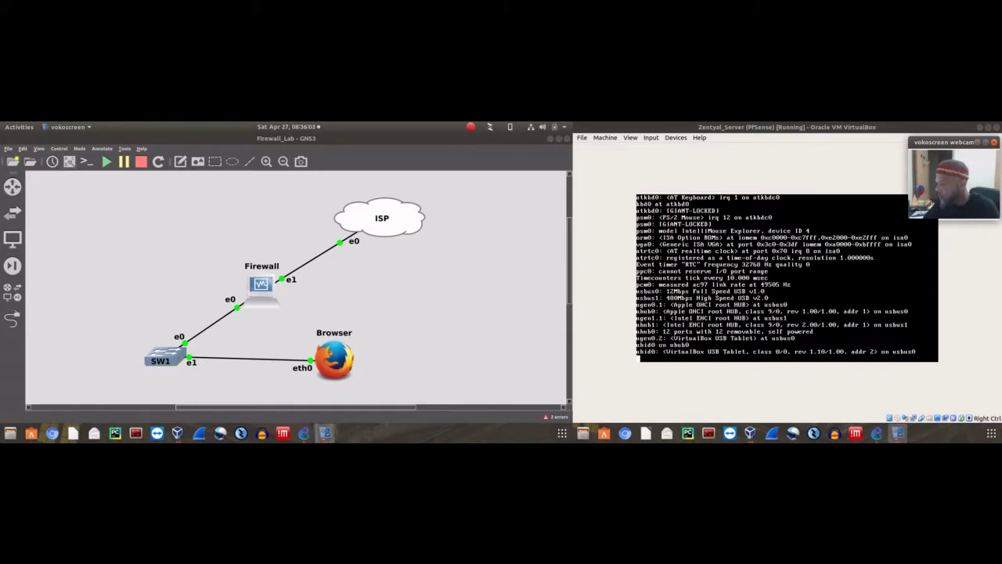
{"action": "right_click", "coordinate": [914, 419]}
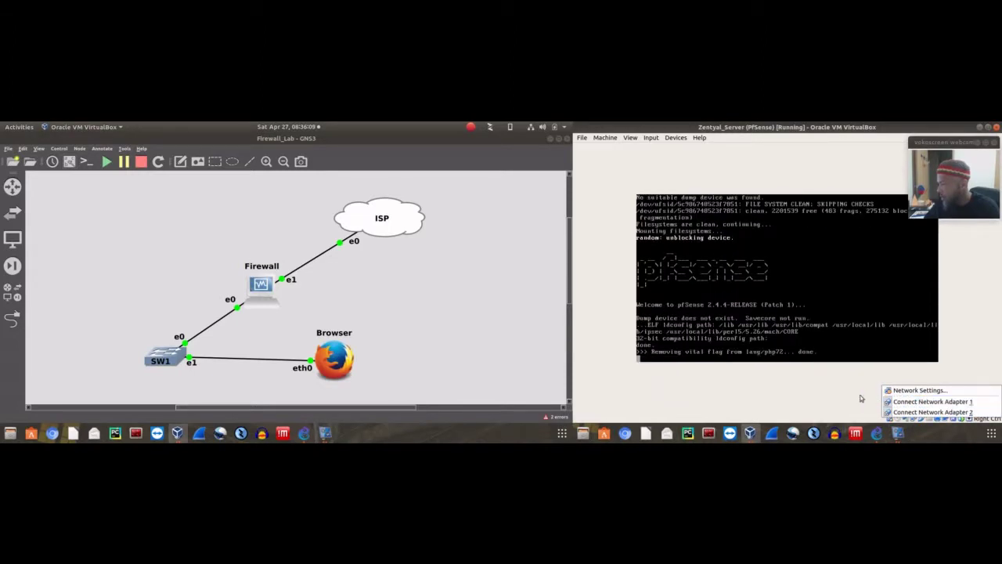
{"action": "left_click", "coordinate": [819, 390]}
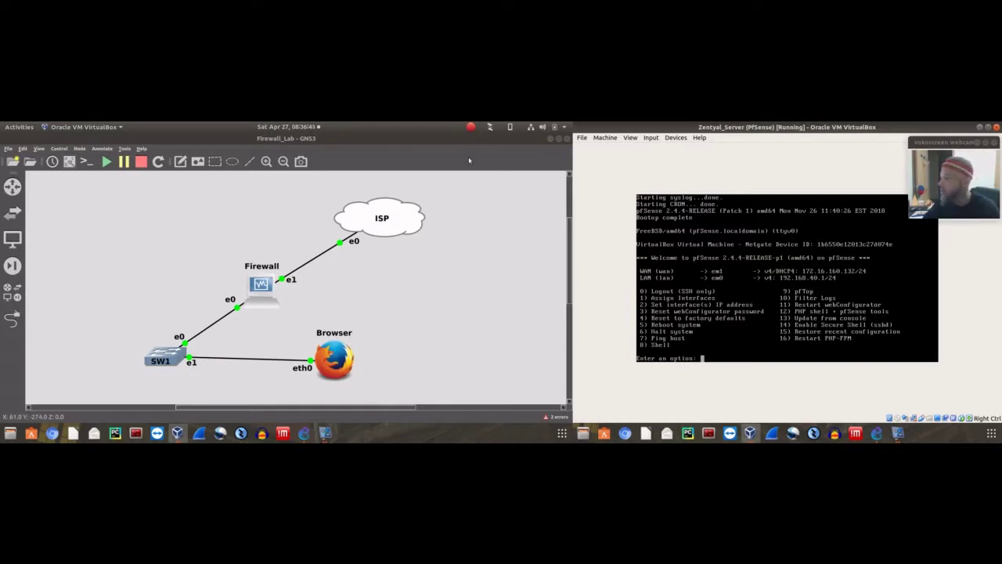
Reopen the Browser node's remote desktop from the GNS3 topology
{"action": "left_click", "coordinate": [940, 143]}
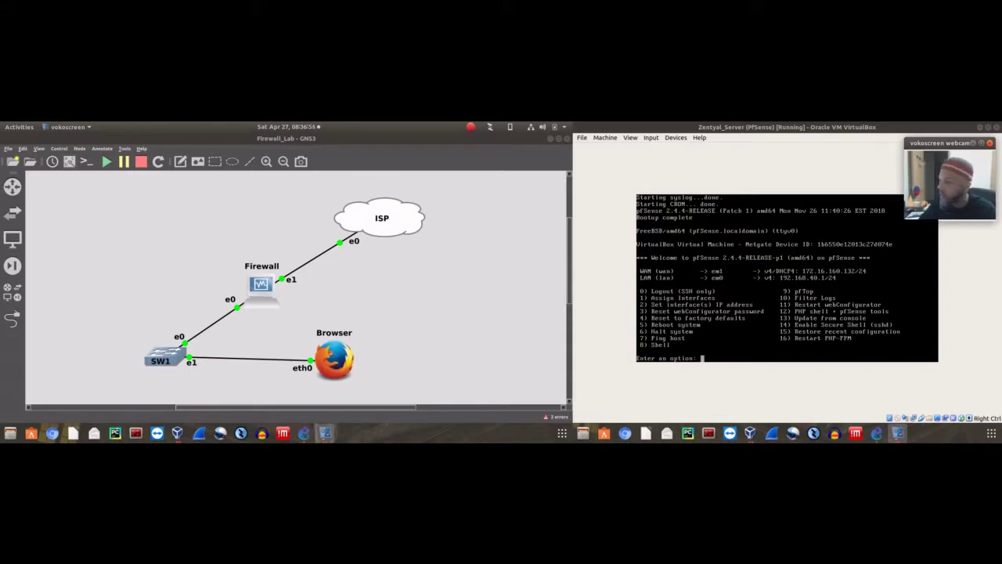
{"action": "right_click", "coordinate": [329, 361]}
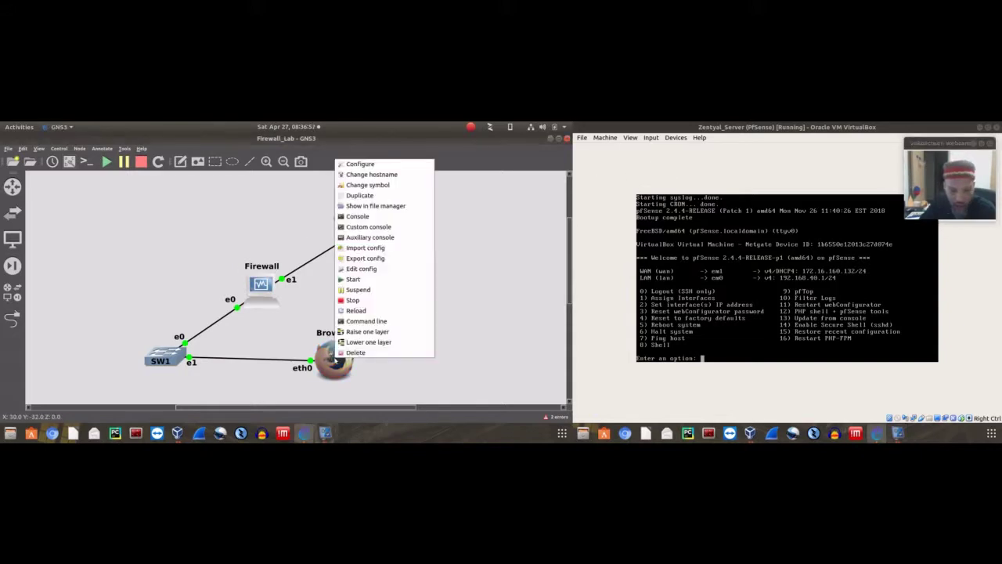
{"action": "key", "text": "Escape"}
{"action": "double_click", "coordinate": [330, 362]}
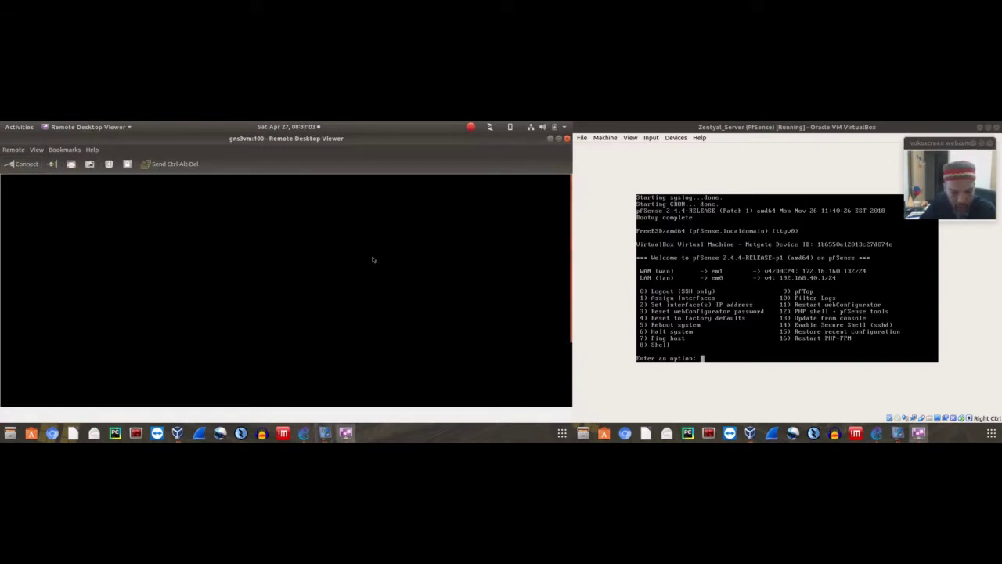
Launch Firefox from the remote desktop's root menu, then close the gns3vm:100 session window
{"action": "right_click", "coordinate": [412, 212]}
{"action": "left_click", "coordinate": [333, 224]}
{"action": "right_click", "coordinate": [335, 220]}
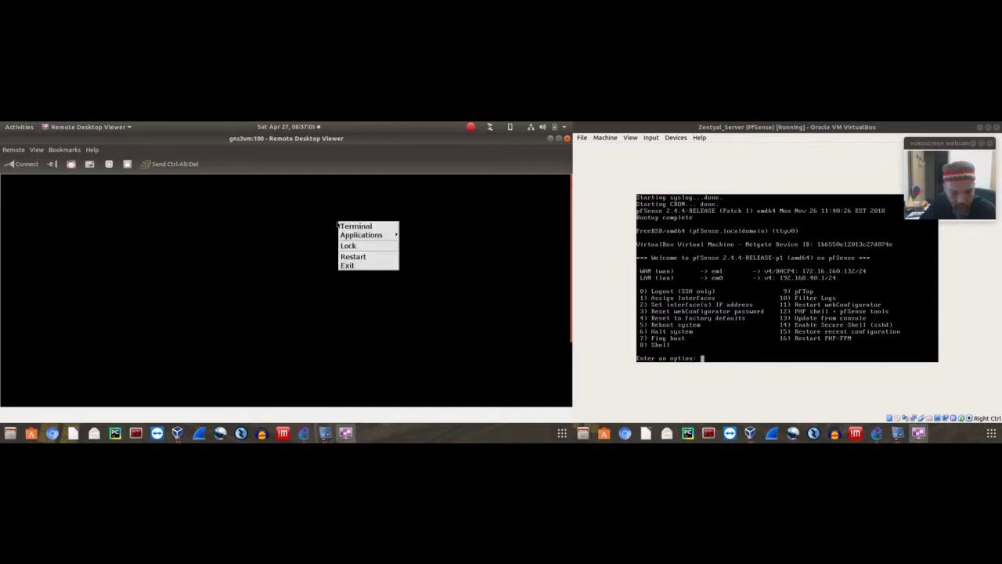
{"action": "left_click", "coordinate": [331, 229]}
{"action": "right_click", "coordinate": [343, 240]}
{"action": "mouse_move", "coordinate": [369, 250]}
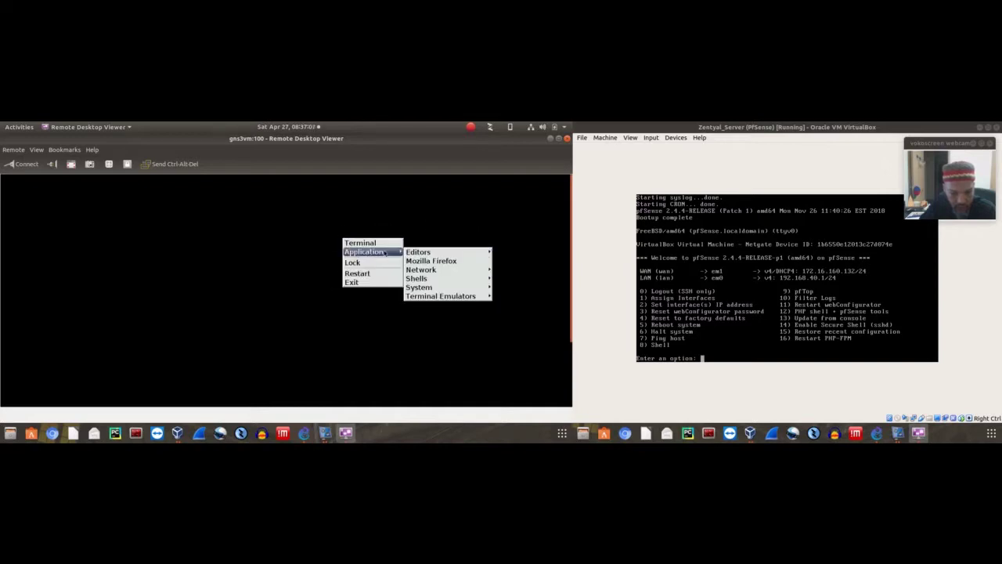
{"action": "left_click", "coordinate": [418, 264]}
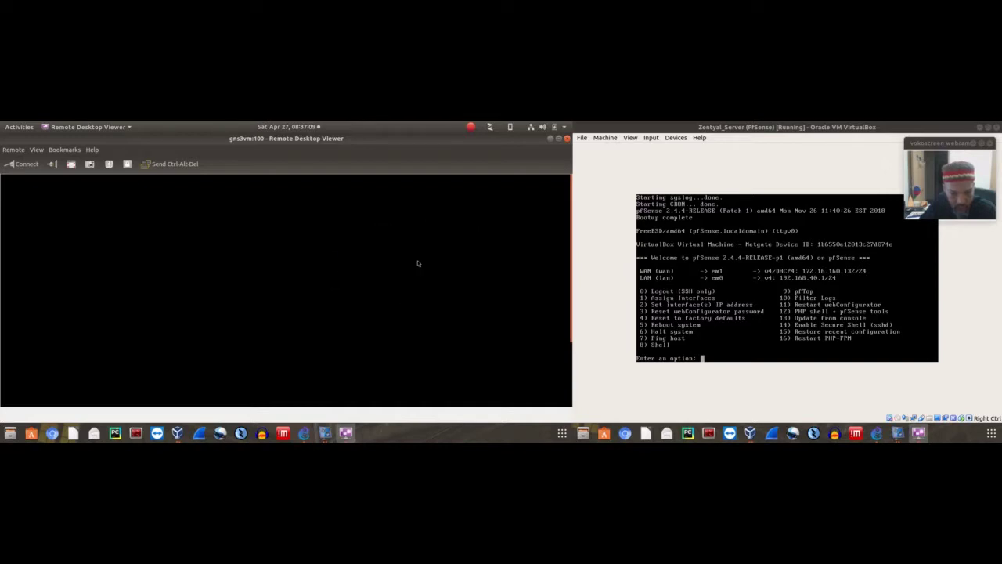
{"action": "left_click", "coordinate": [567, 138]}
Stop the Browser node and permanently delete it
{"action": "right_click", "coordinate": [344, 366]}
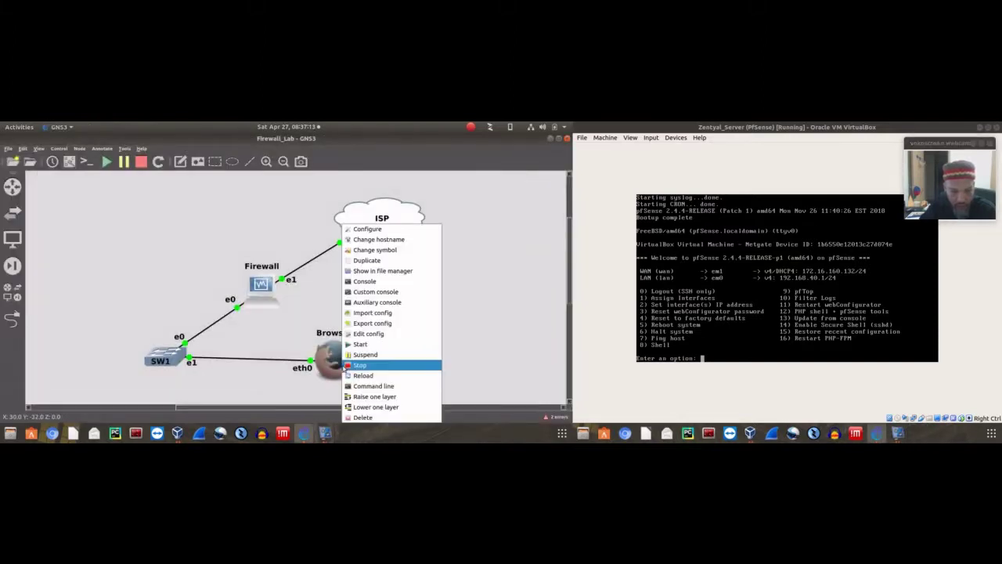
{"action": "left_click", "coordinate": [350, 365]}
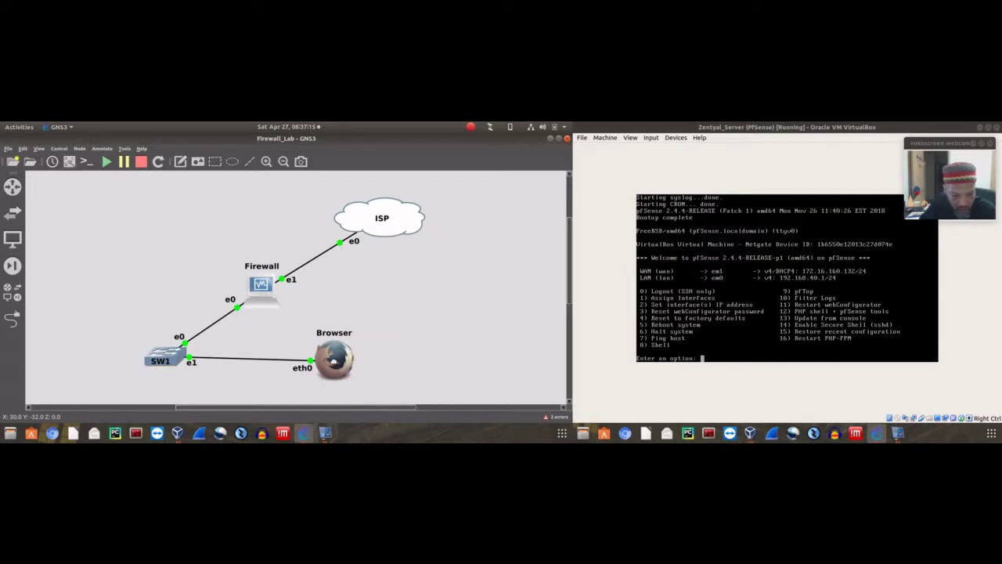
{"action": "right_click", "coordinate": [338, 362]}
{"action": "left_click", "coordinate": [345, 356]}
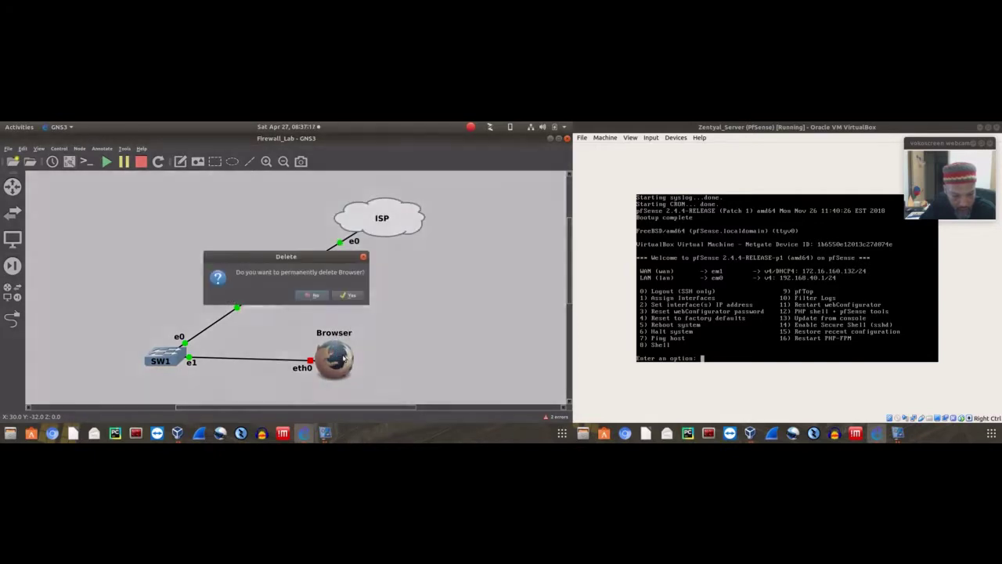
{"action": "left_click", "coordinate": [346, 295]}
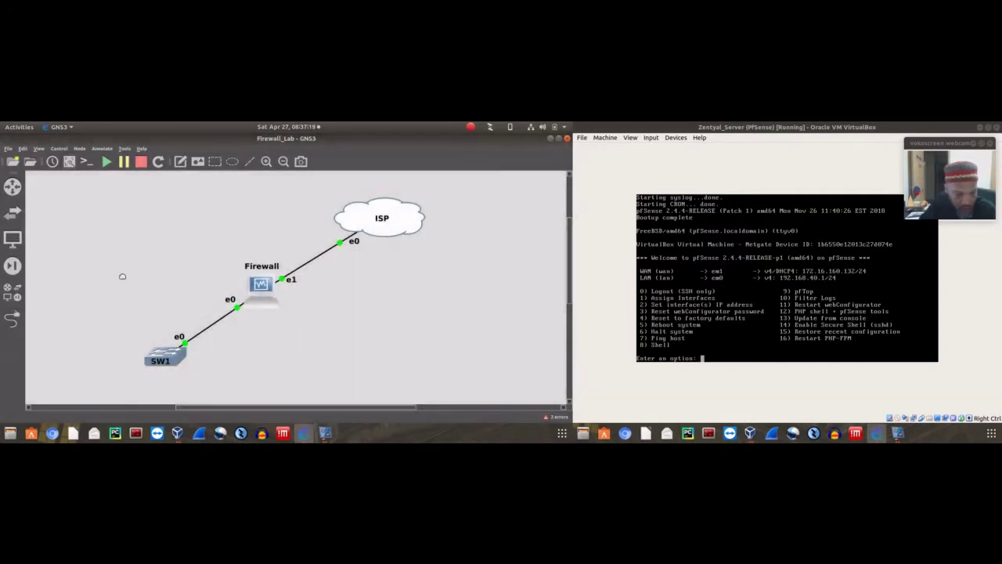
Add a webterm node from End Devices, delete the accidental Chromium-1 node, and place webterm-1 near SW1
{"action": "left_click", "coordinate": [13, 240]}
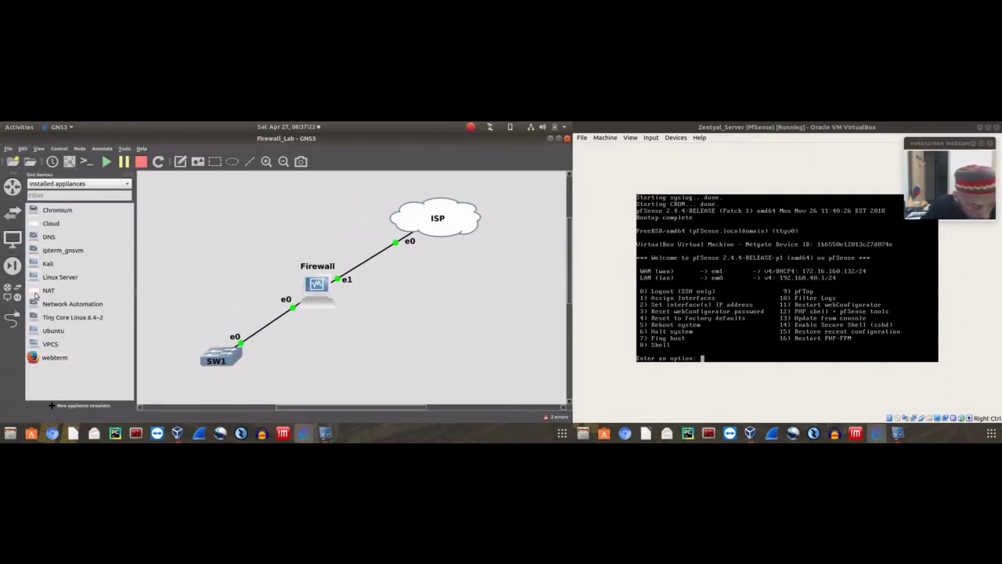
{"action": "left_click", "coordinate": [35, 360]}
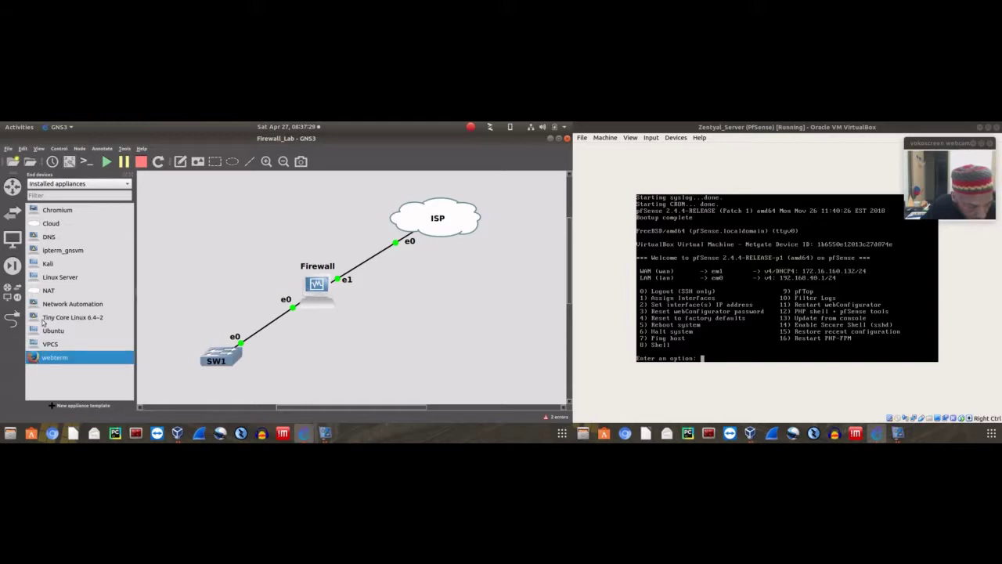
{"action": "left_click_drag", "start_coordinate": [33, 212], "coordinate": [421, 304]}
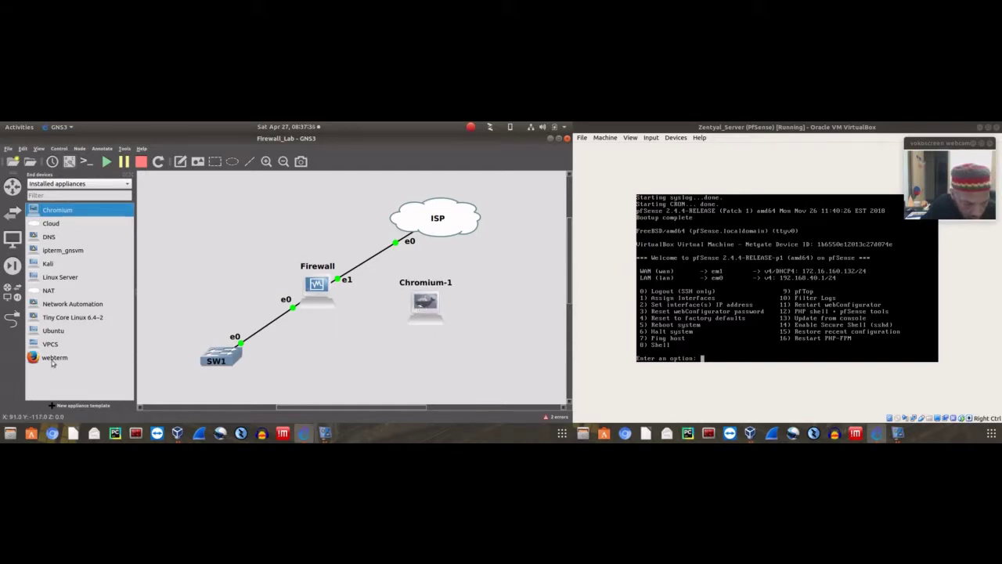
{"action": "left_click_drag", "start_coordinate": [77, 358], "coordinate": [428, 365]}
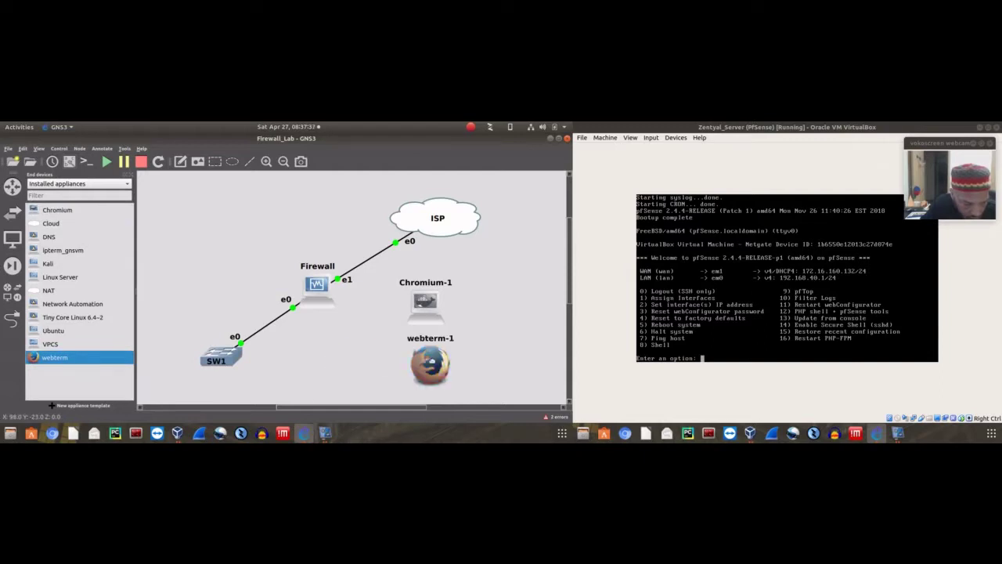
{"action": "right_click", "coordinate": [418, 310]}
{"action": "left_click", "coordinate": [441, 326]}
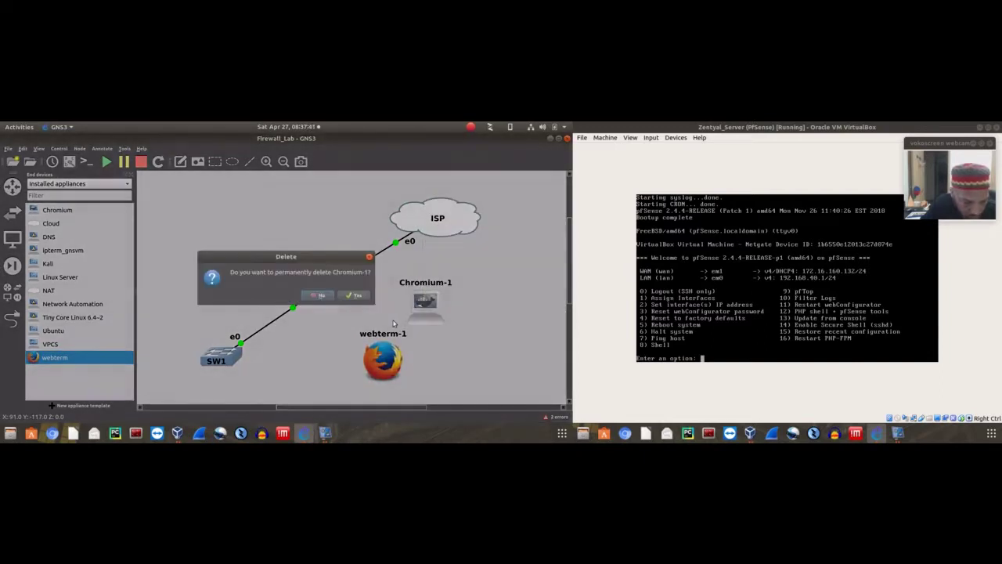
{"action": "key", "text": "Return"}
{"action": "left_click_drag", "start_coordinate": [383, 358], "coordinate": [354, 352]}
Link SW1's Ethernet1 port to webterm-1's eth0
{"action": "left_click", "coordinate": [11, 320]}
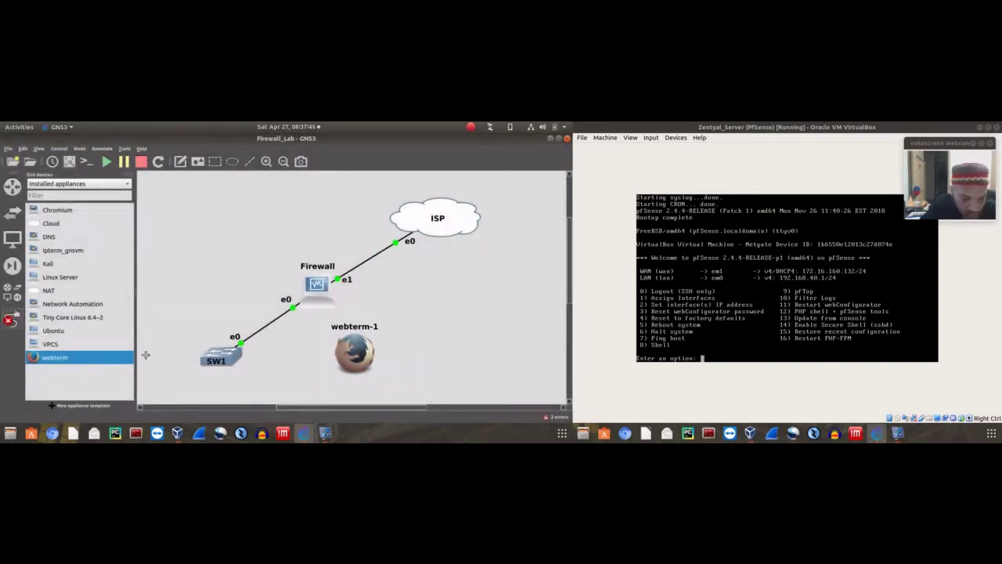
{"action": "left_click", "coordinate": [221, 357]}
{"action": "left_click", "coordinate": [248, 286]}
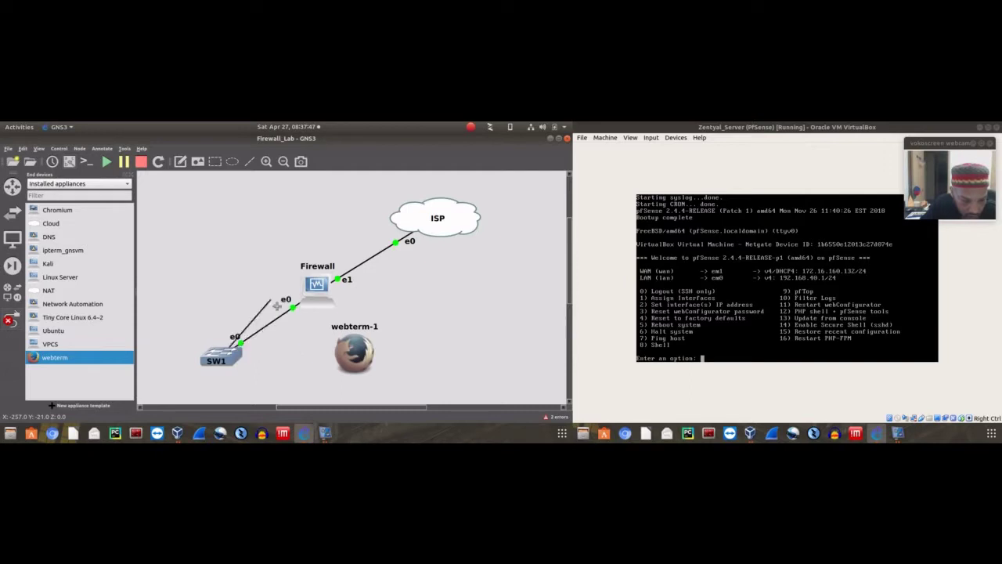
{"action": "left_click", "coordinate": [357, 356]}
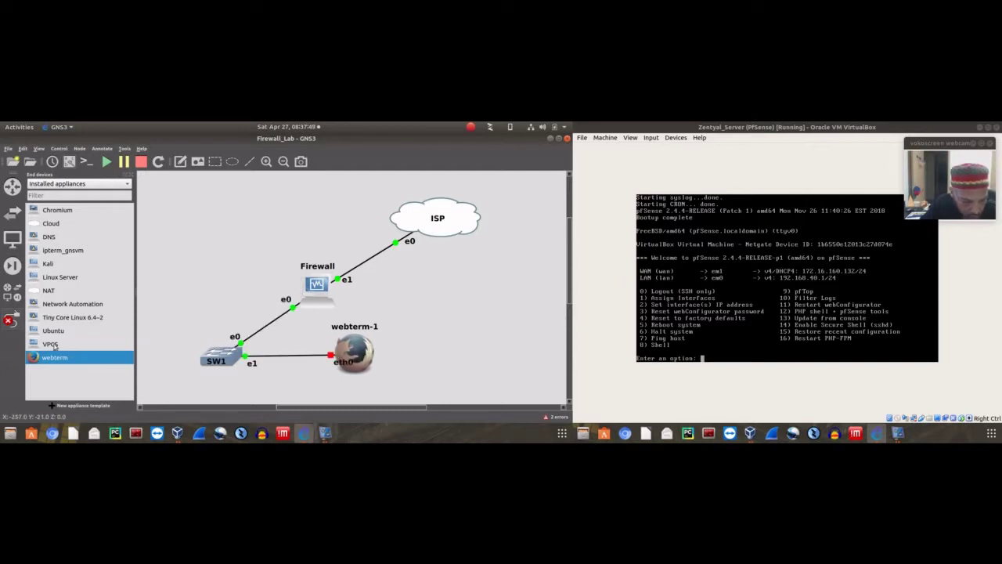
{"action": "left_click", "coordinate": [11, 319]}
{"action": "right_click", "coordinate": [354, 351]}
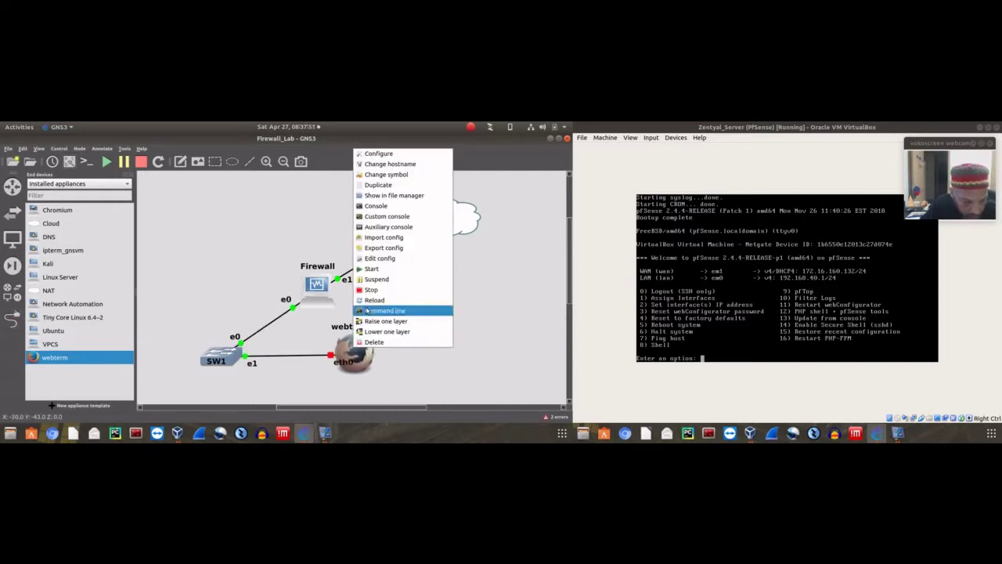
Uncomment 'auto eth0' and 'iface eth0 inet dhcp' in webterm-1's network configuration and save
{"action": "left_click", "coordinate": [376, 154]}
{"action": "left_click", "coordinate": [327, 351]}
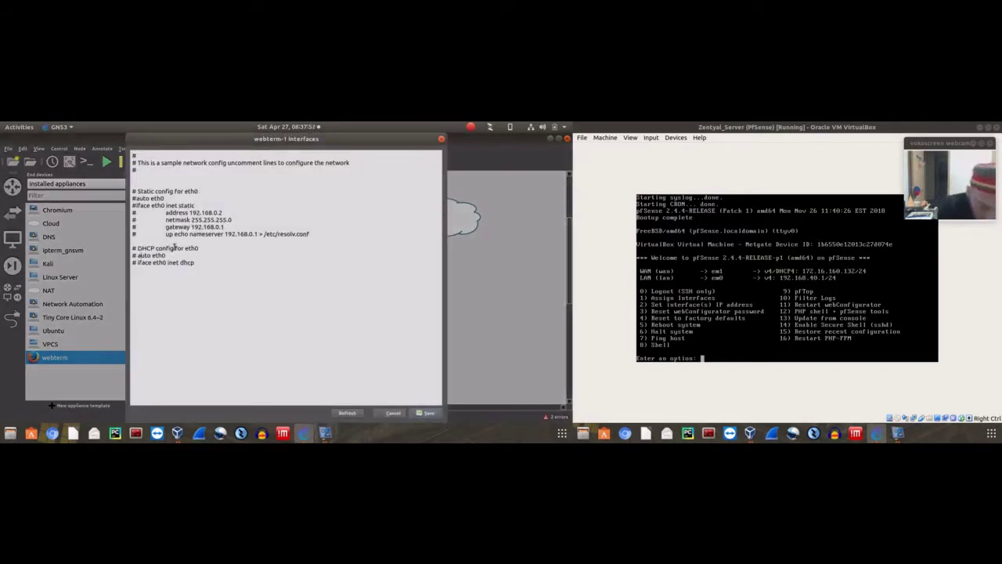
{"action": "key", "text": "BackSpace"}
{"action": "key", "text": "BackSpace"}
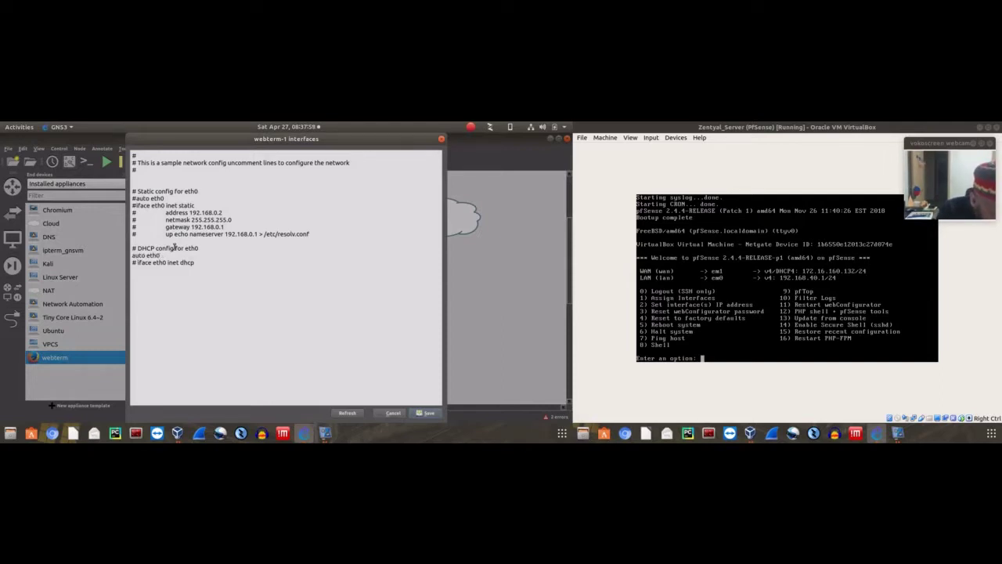
{"action": "key", "text": "Down"}
{"action": "key", "text": "Delete"}
{"action": "key", "text": "Delete"}
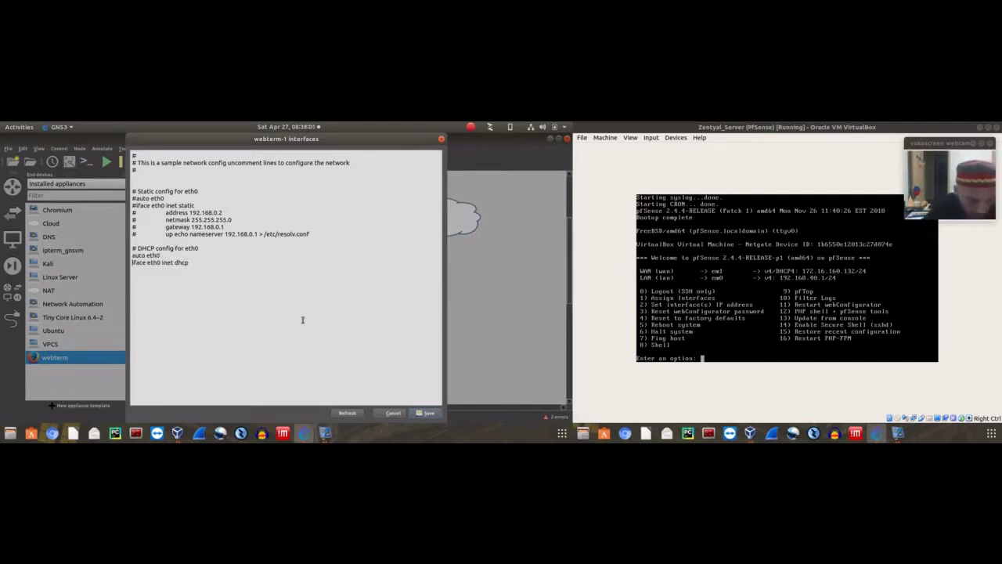
{"action": "left_click", "coordinate": [424, 413]}
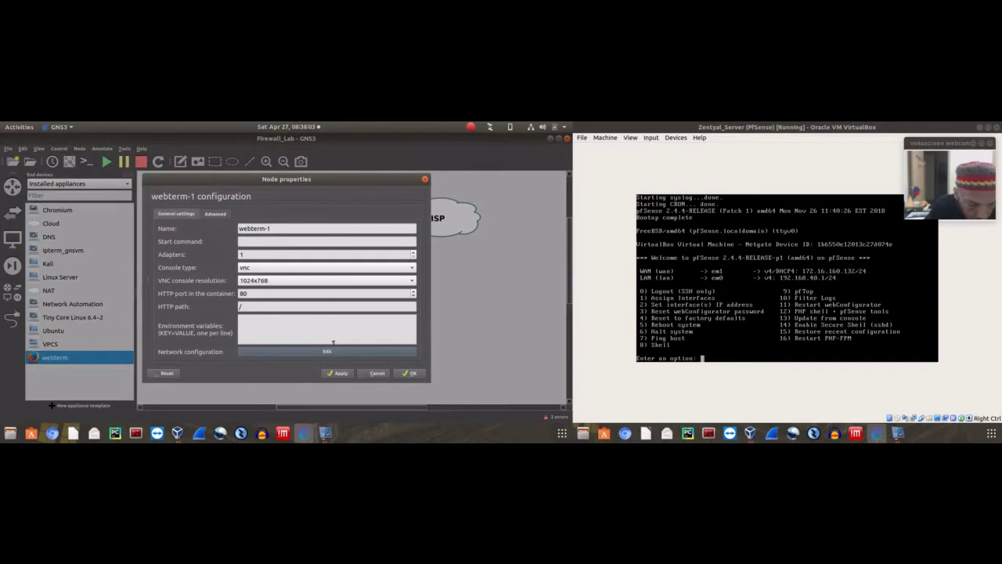
{"action": "left_click", "coordinate": [409, 372]}
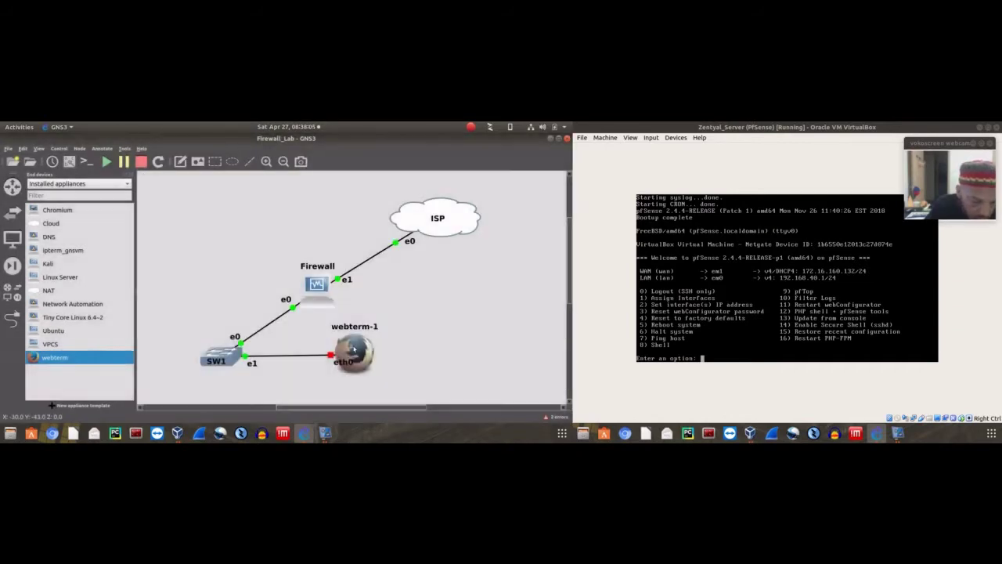
Start webterm-1 and open its graphical console
{"action": "right_click", "coordinate": [354, 350]}
{"action": "left_click", "coordinate": [372, 274]}
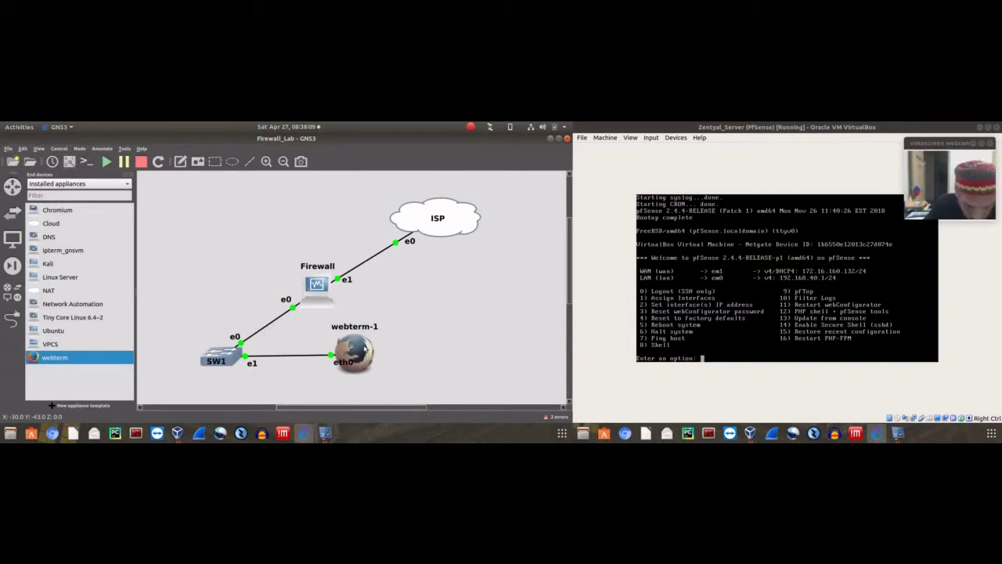
{"action": "double_click", "coordinate": [359, 349]}
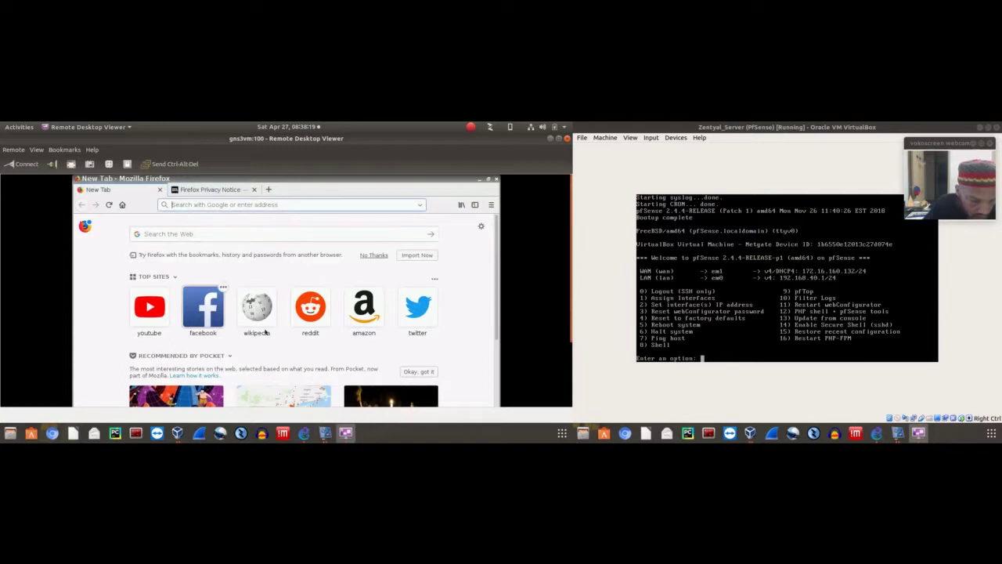
Open Wikipedia from Firefox's top sites, then un-maximise the Firefox window
{"action": "left_click", "coordinate": [257, 307]}
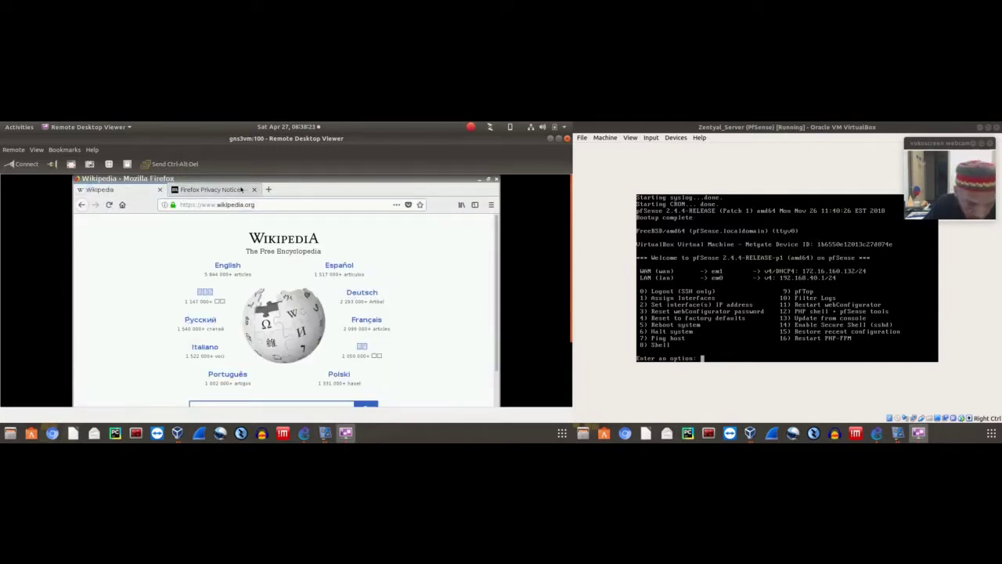
{"action": "right_click", "coordinate": [501, 213]}
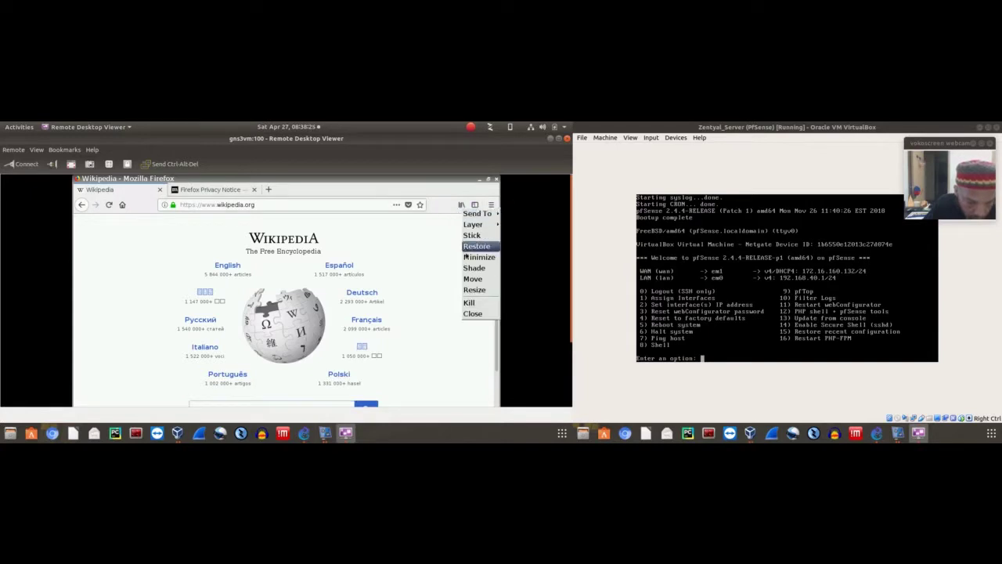
{"action": "left_click", "coordinate": [490, 183]}
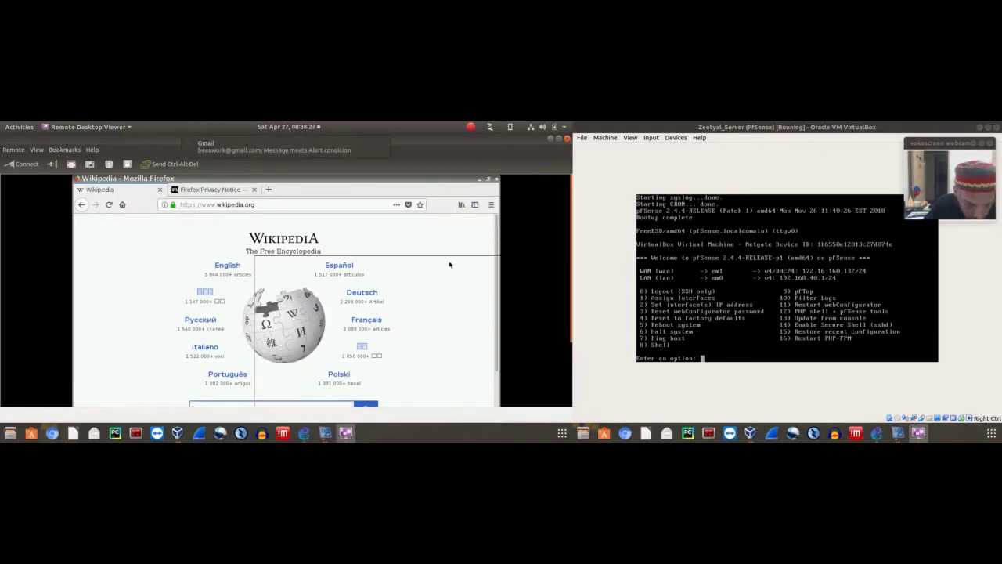
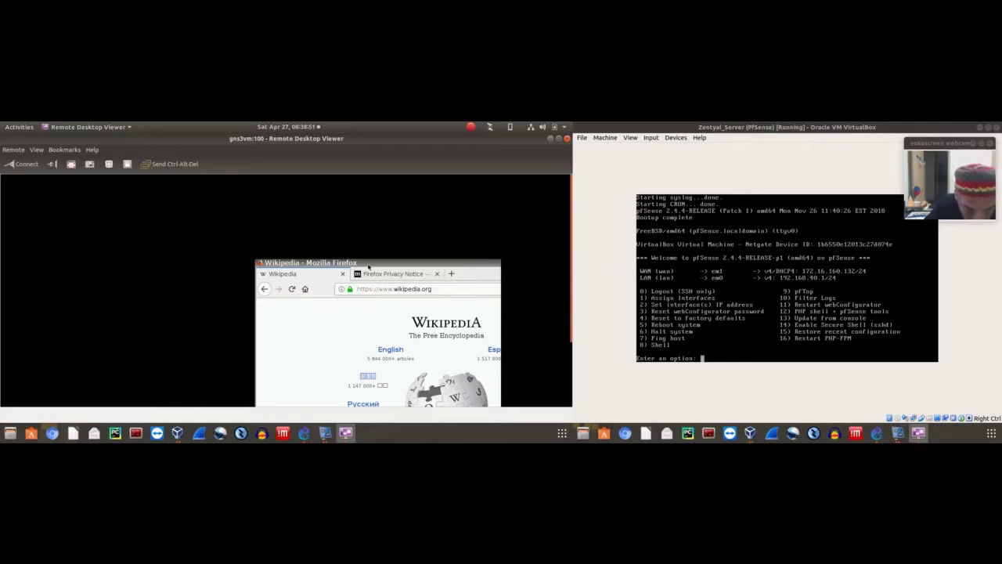
Ping 8.8.8.8 five times from an LXTerminal on webterm-1, then return to the GNS3 topology
{"action": "left_click_drag", "start_coordinate": [368, 267], "coordinate": [306, 219]}
{"action": "right_click", "coordinate": [271, 188]}
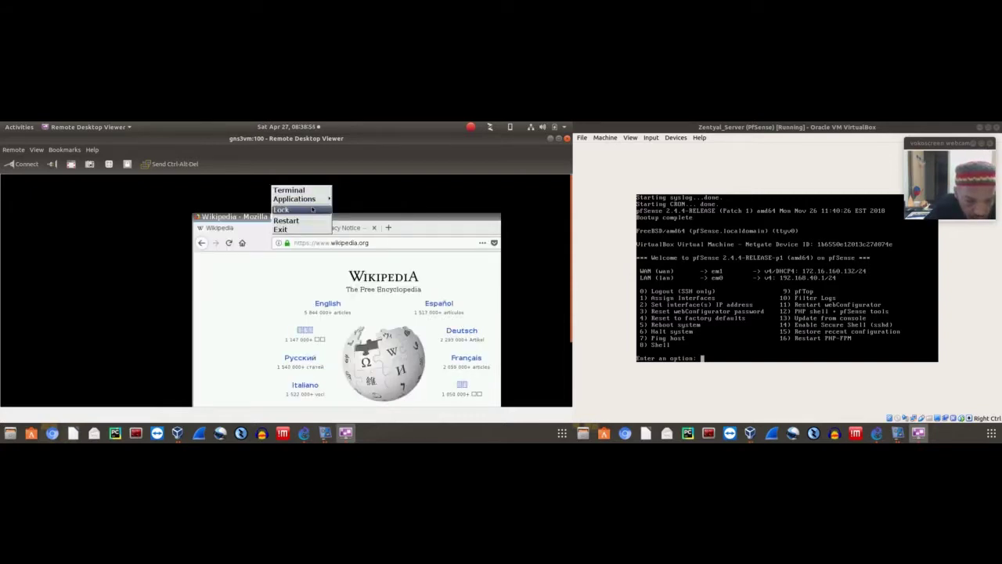
{"action": "mouse_move", "coordinate": [296, 199]}
{"action": "mouse_move", "coordinate": [387, 245]}
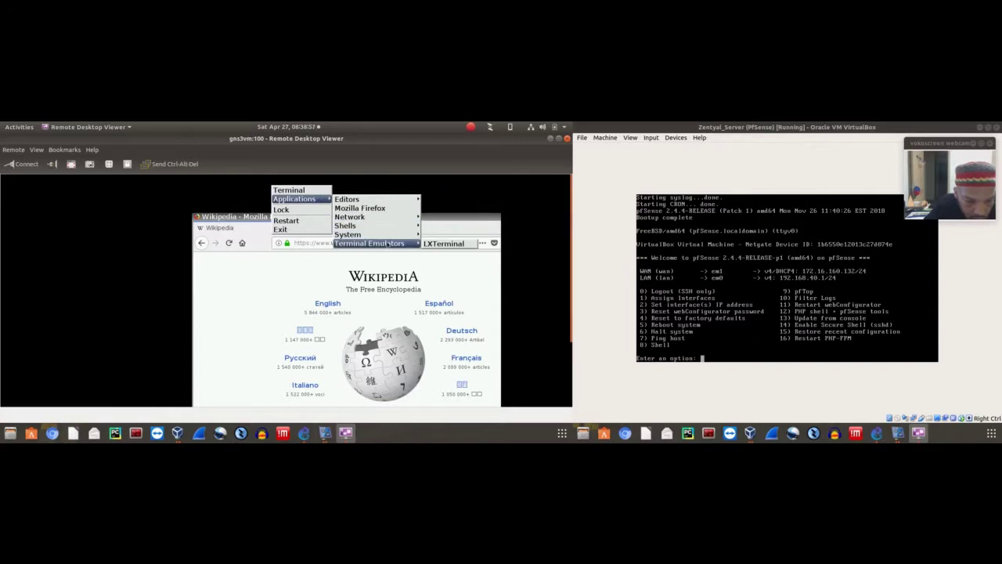
{"action": "left_click", "coordinate": [443, 243]}
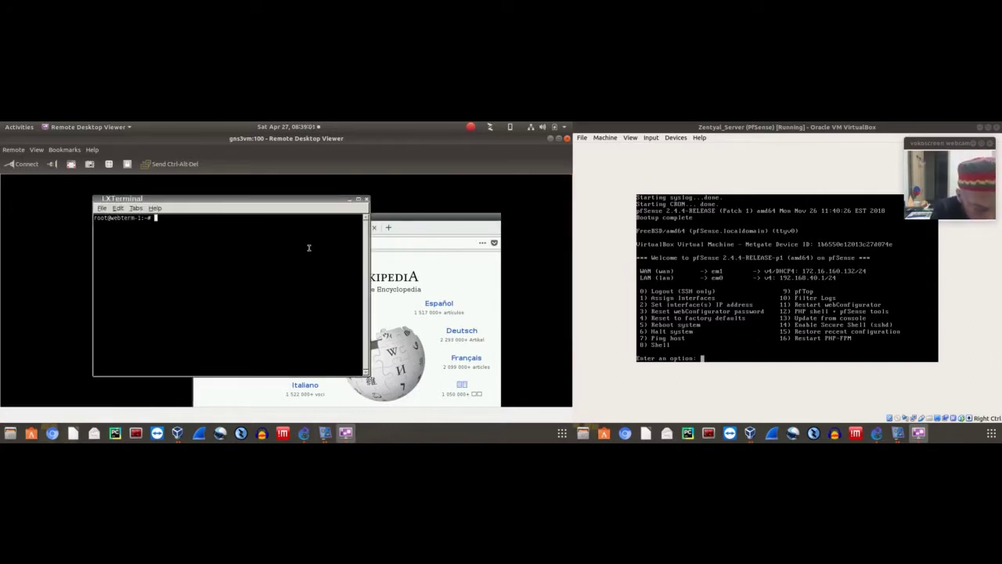
{"action": "type", "text": "ping"}
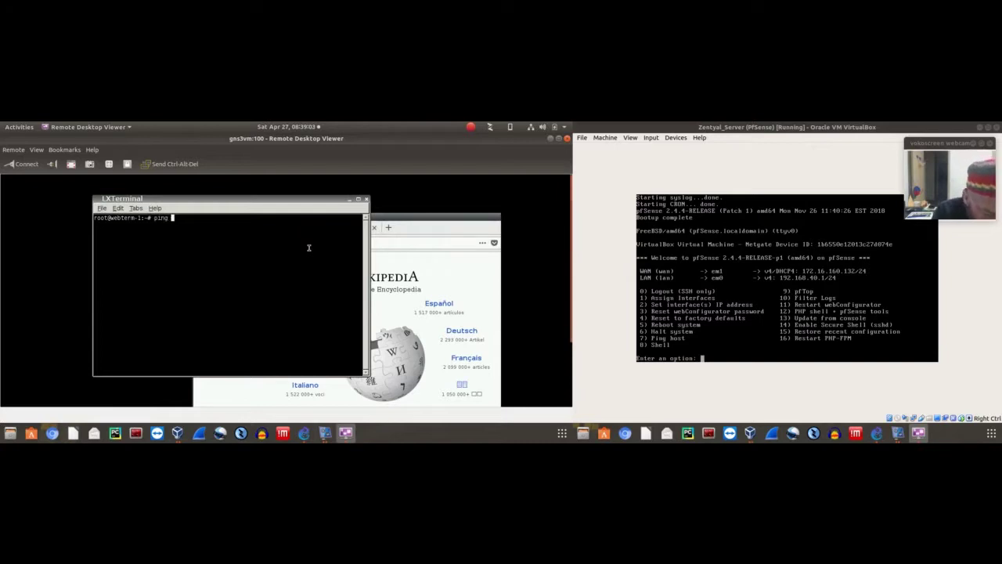
{"action": "type", "text": " -c 5 "}
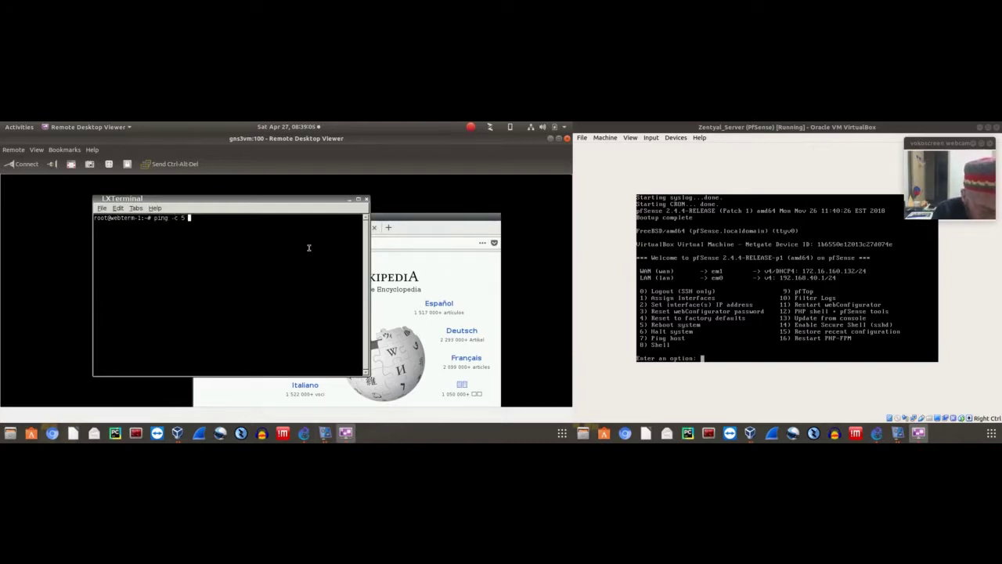
{"action": "type", "text": "8.8.8.8"}
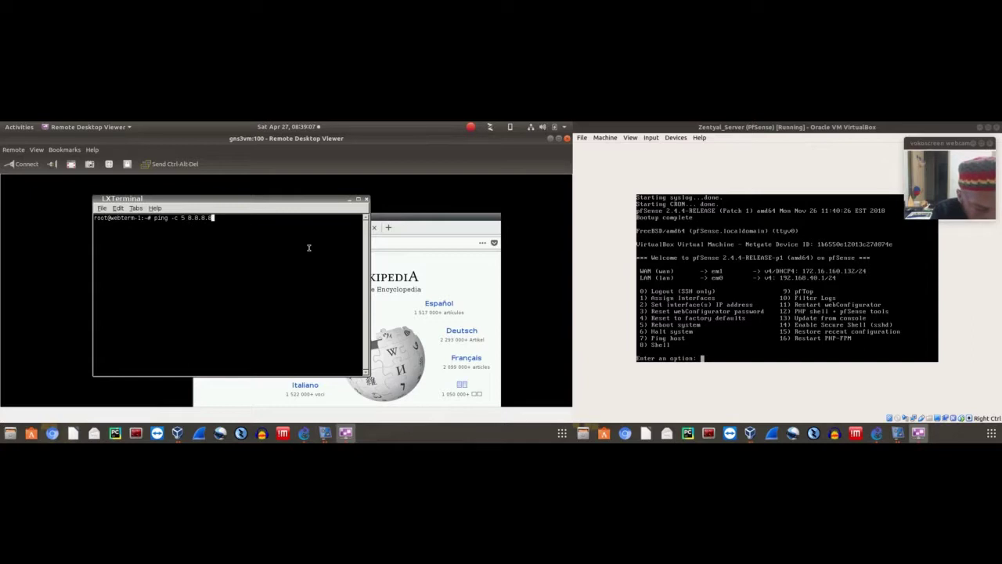
{"action": "key", "text": "Return"}
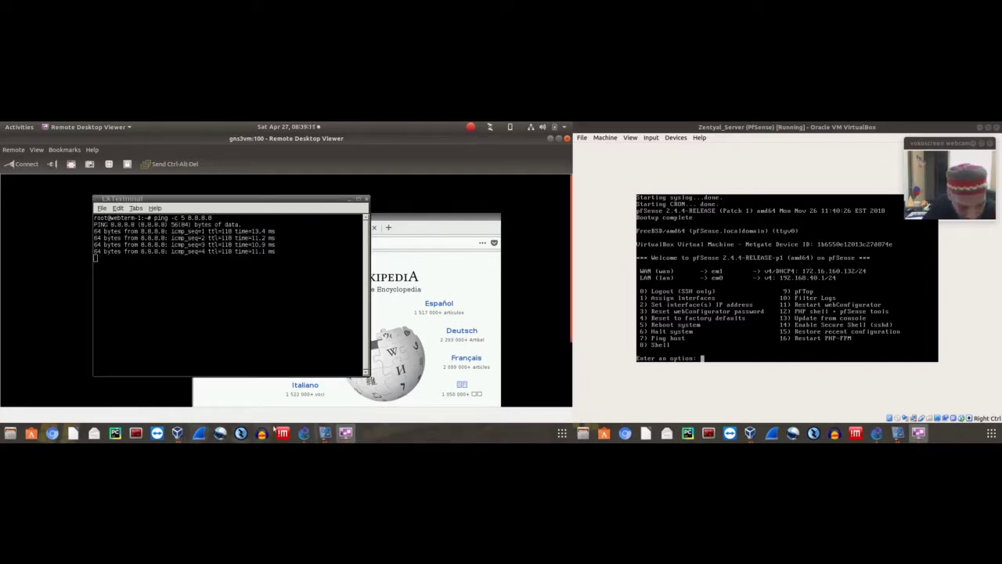
{"action": "left_click", "coordinate": [304, 433]}
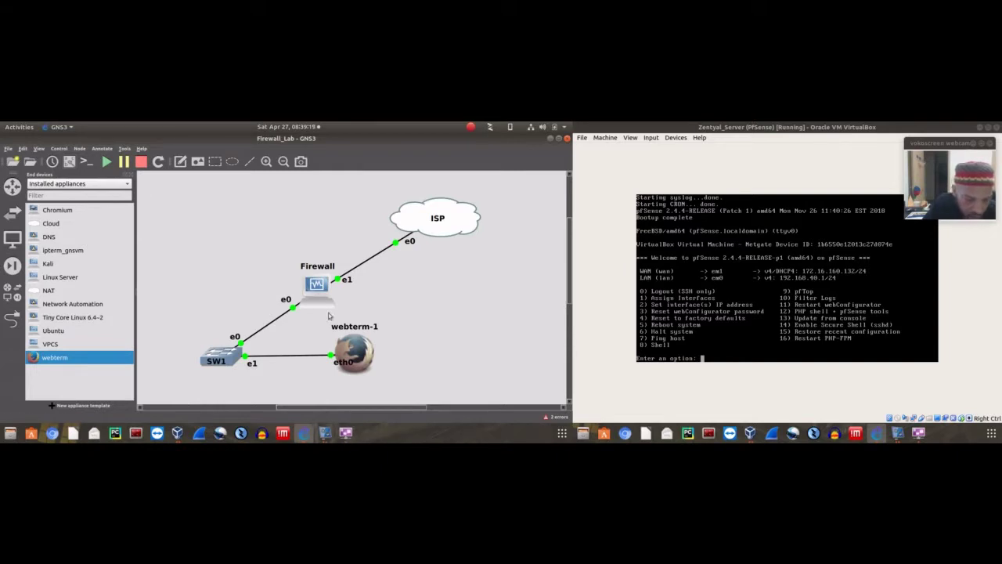
Return to webterm-1's remote desktop and select the Wikipedia URL in Firefox's address bar
{"action": "mouse_move", "coordinate": [326, 436]}
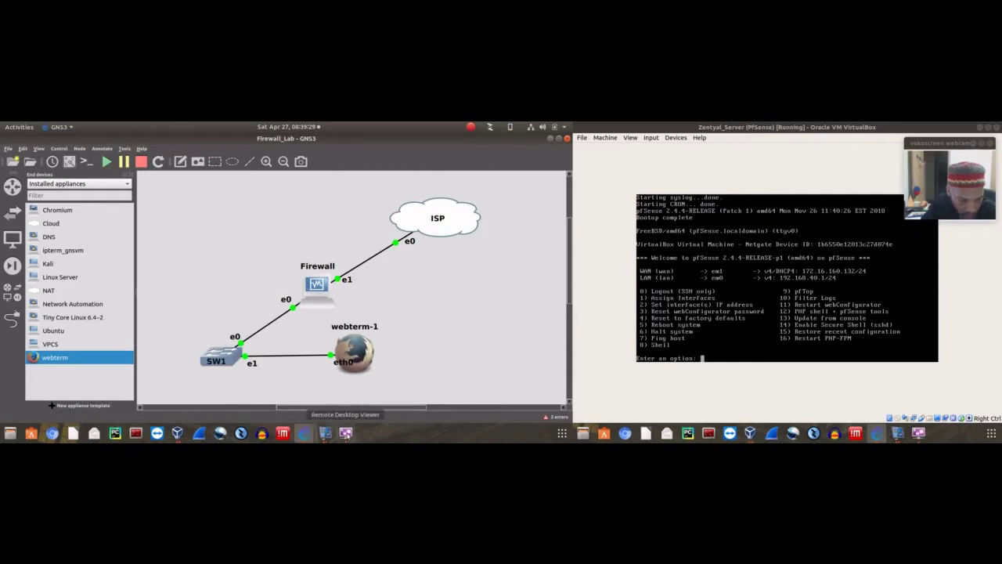
{"action": "left_click", "coordinate": [345, 432]}
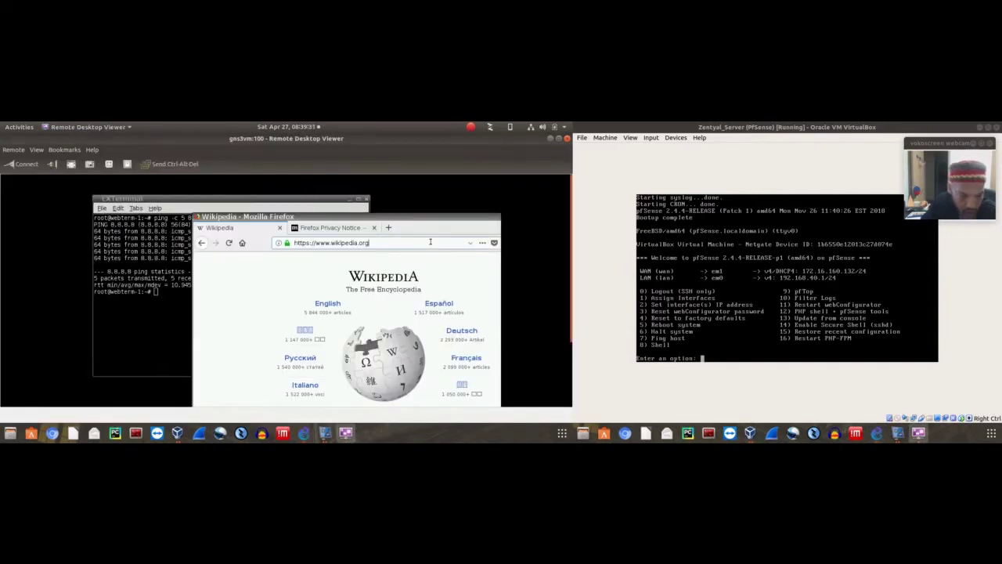
{"action": "left_click", "coordinate": [329, 242]}
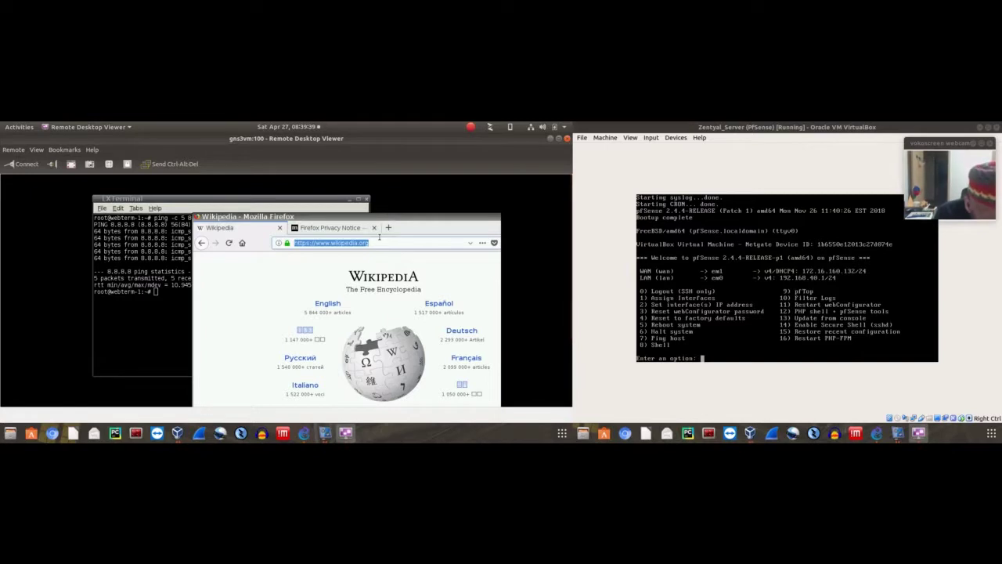
Load the pfSense sign-in page at 192.168.40.1, focus Username, then bring up VirtualBox Manager
{"action": "type", "text": "192.168"}
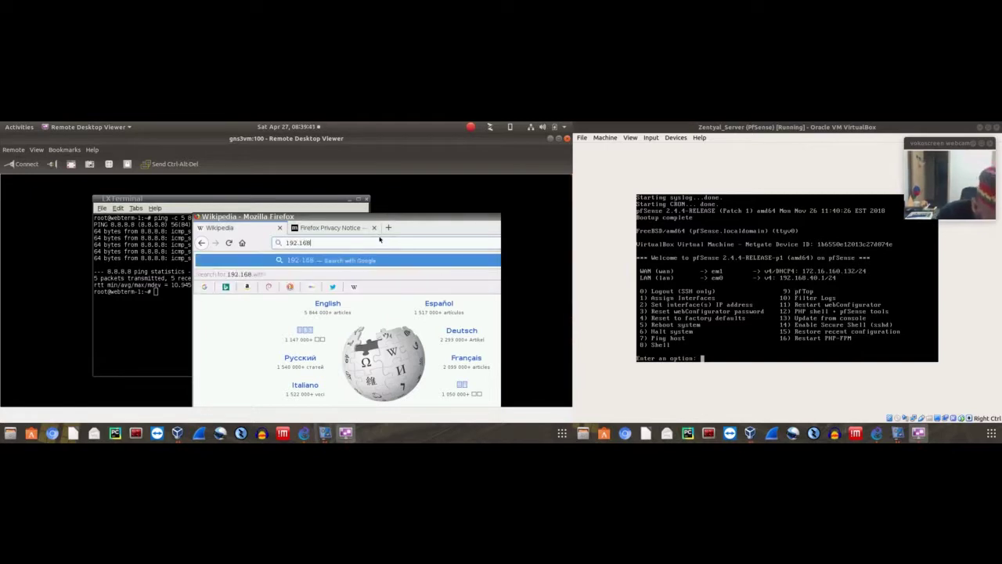
{"action": "type", "text": ".40.1"}
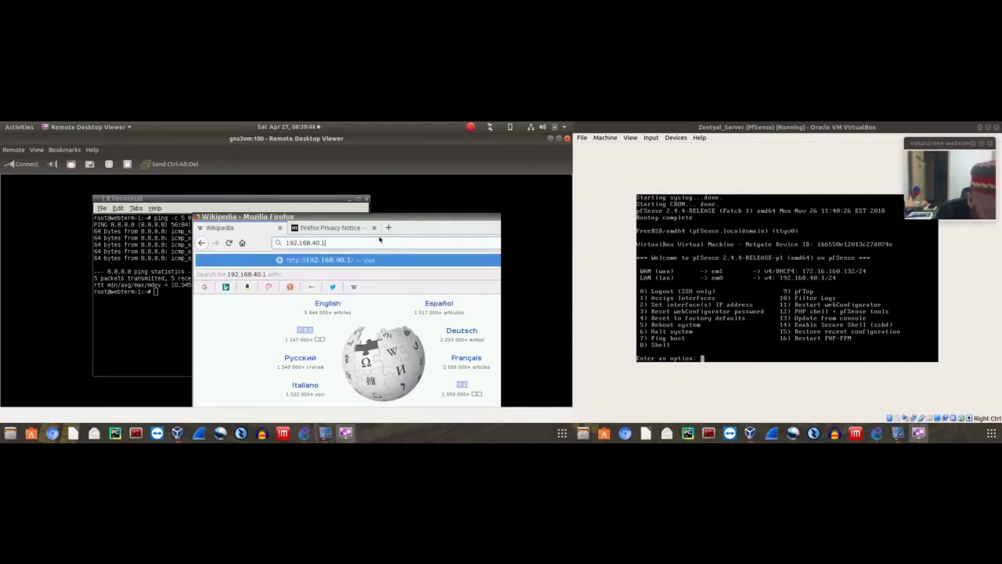
{"action": "key", "text": "Return"}
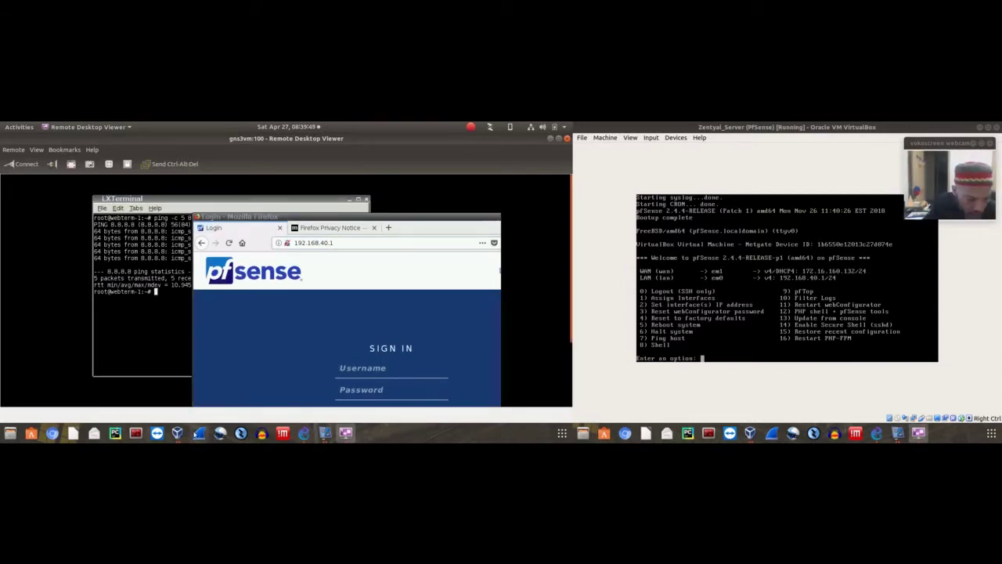
{"action": "left_click", "coordinate": [365, 372]}
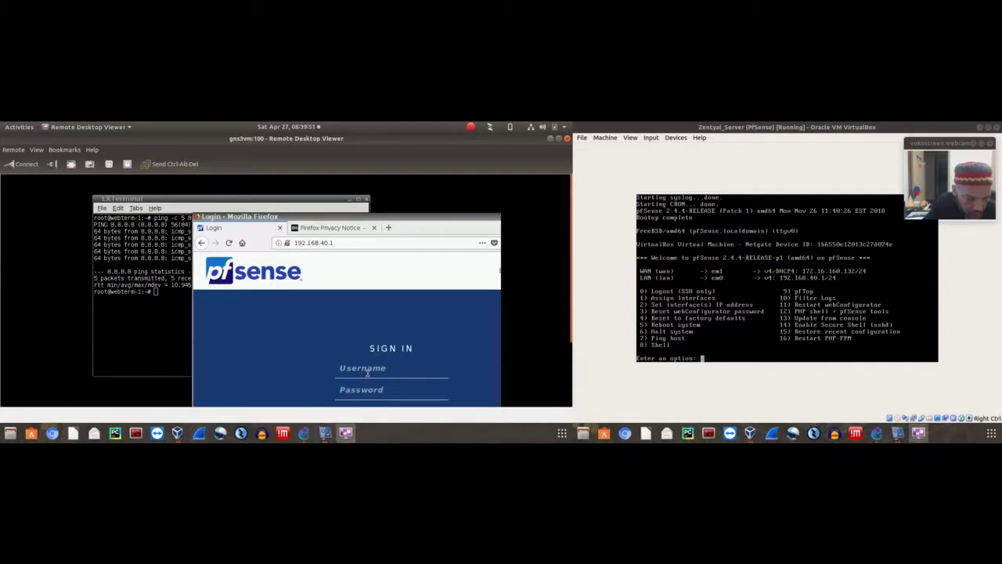
{"action": "mouse_move", "coordinate": [181, 432]}
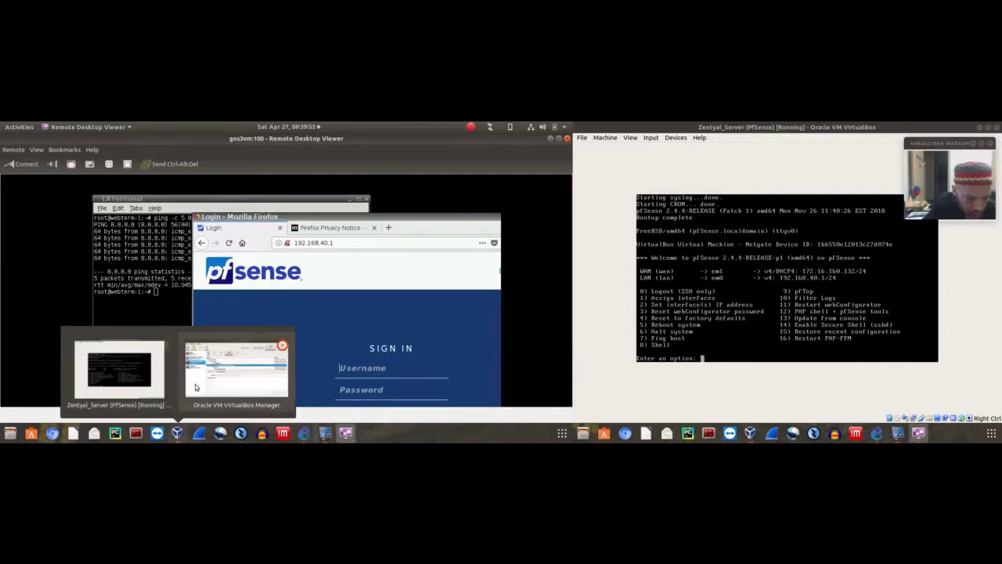
{"action": "left_click", "coordinate": [196, 387]}
Read the web login credentials in the PfSense snapshot's description, then minimize VirtualBox Manager
{"action": "left_click", "coordinate": [190, 295]}
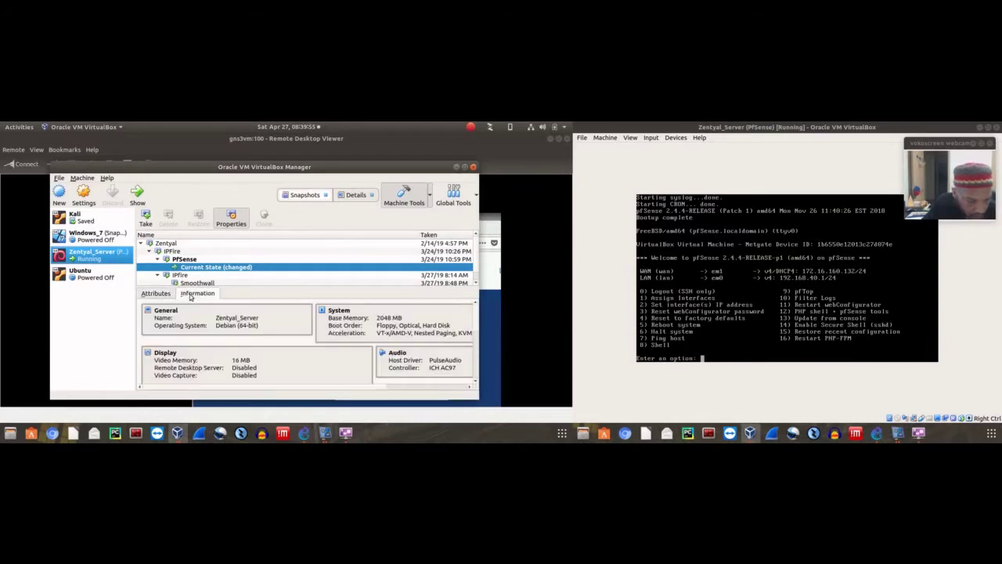
{"action": "left_click", "coordinate": [182, 260]}
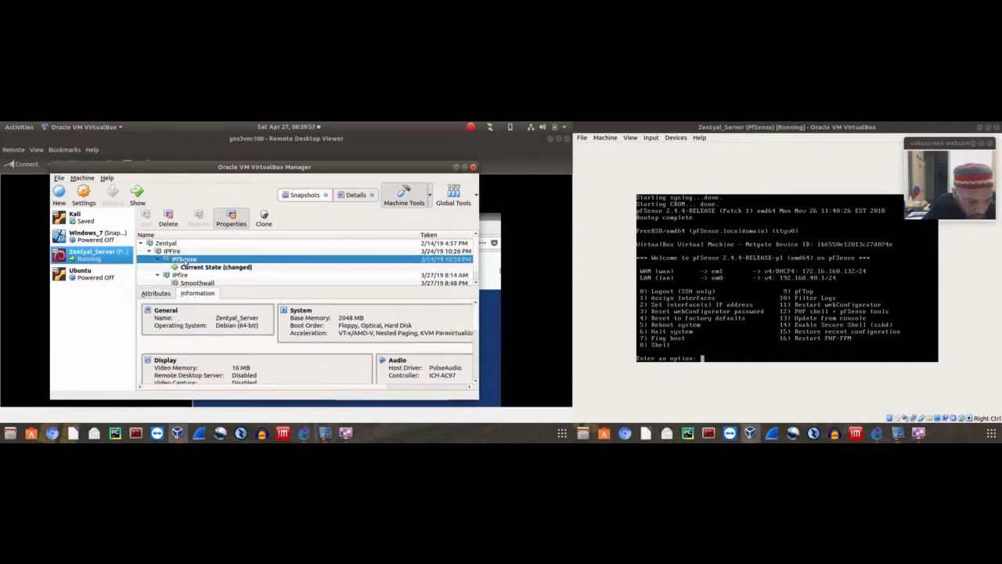
{"action": "left_click", "coordinate": [158, 294]}
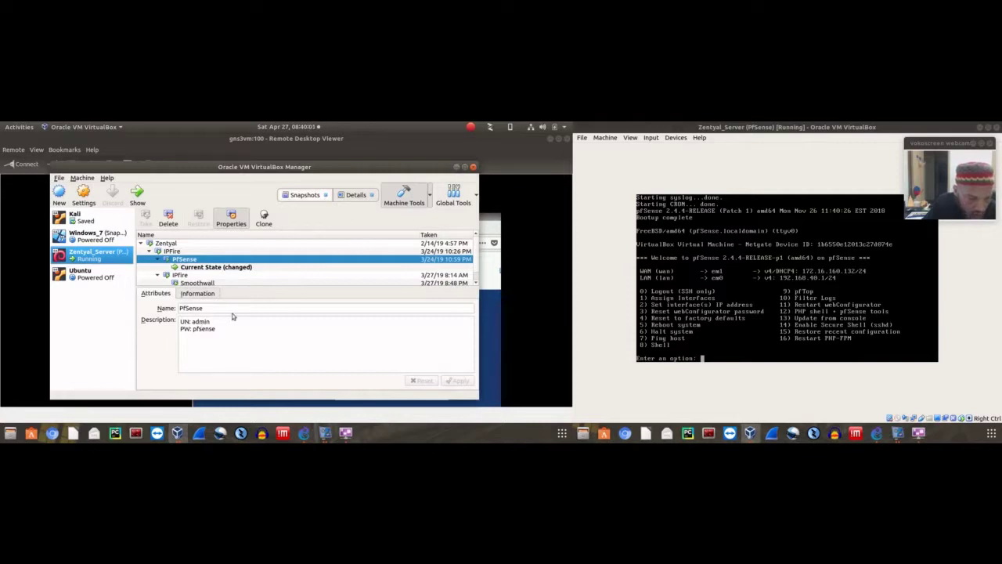
{"action": "left_click", "coordinate": [457, 167]}
Sign in to the pfSense web GUI with the admin credentials and decline saving the login
{"action": "left_click", "coordinate": [354, 366]}
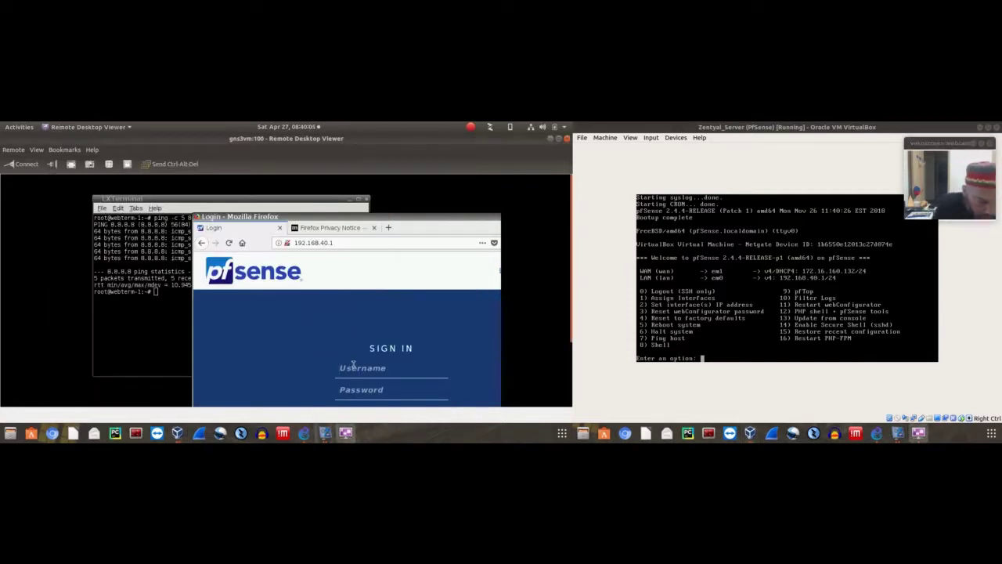
{"action": "type", "text": "ad"}
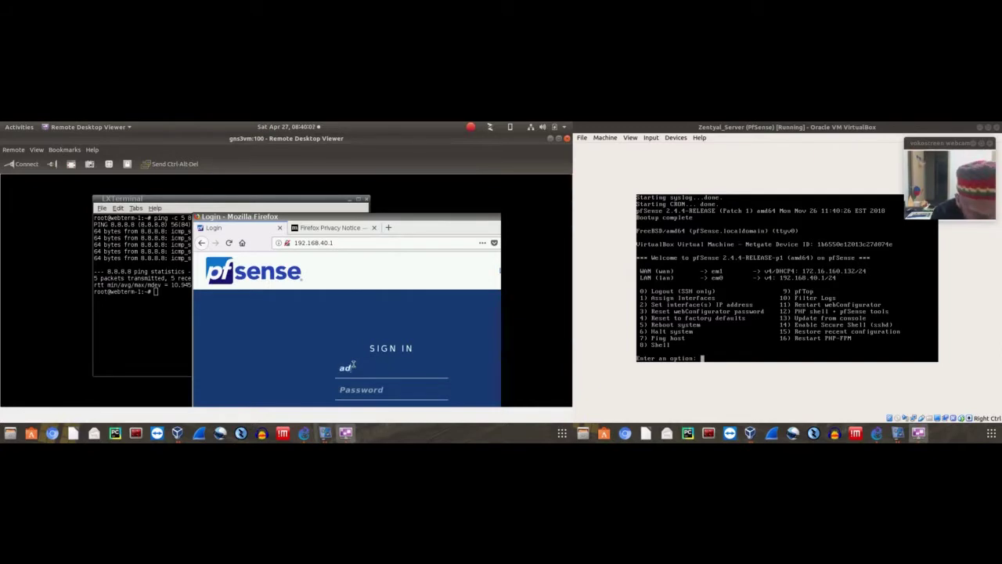
{"action": "type", "text": "min"}
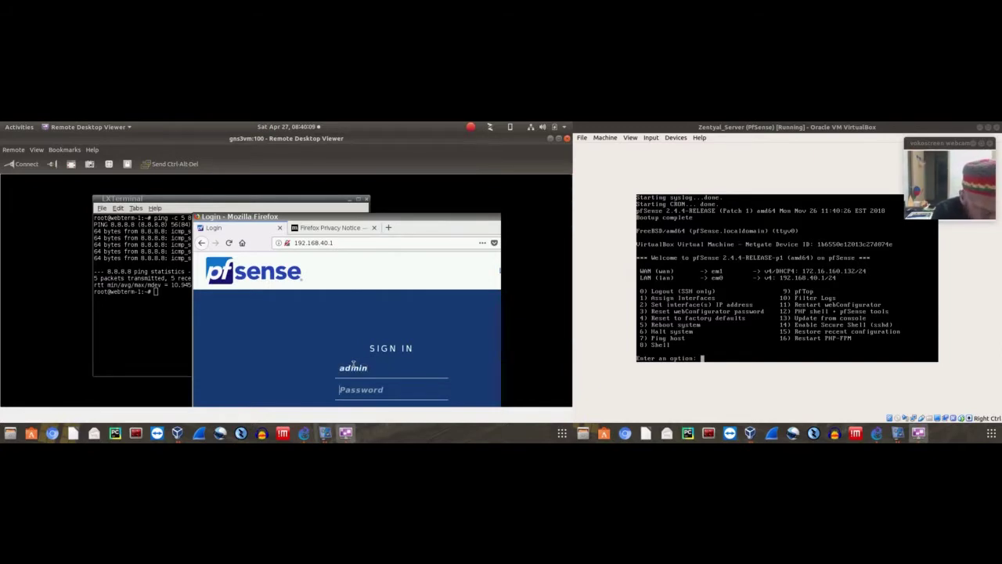
{"action": "type", "text": "pfsense"}
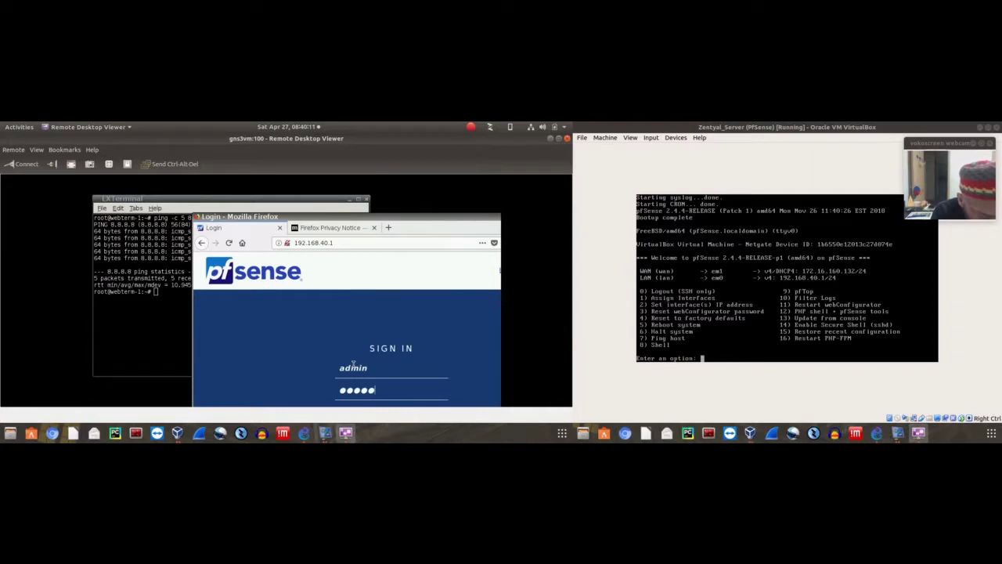
{"action": "key", "text": "Return"}
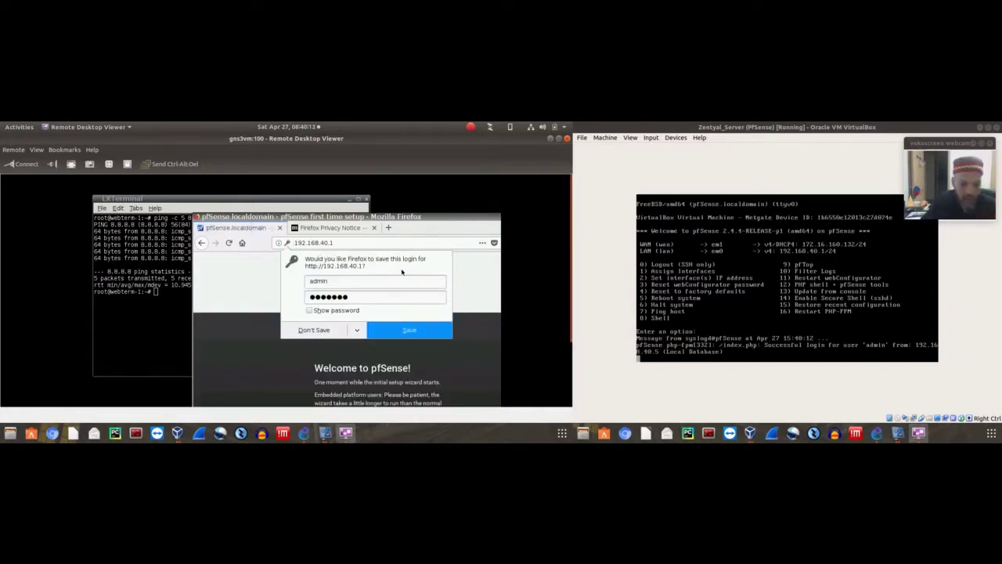
{"action": "left_click", "coordinate": [398, 328]}
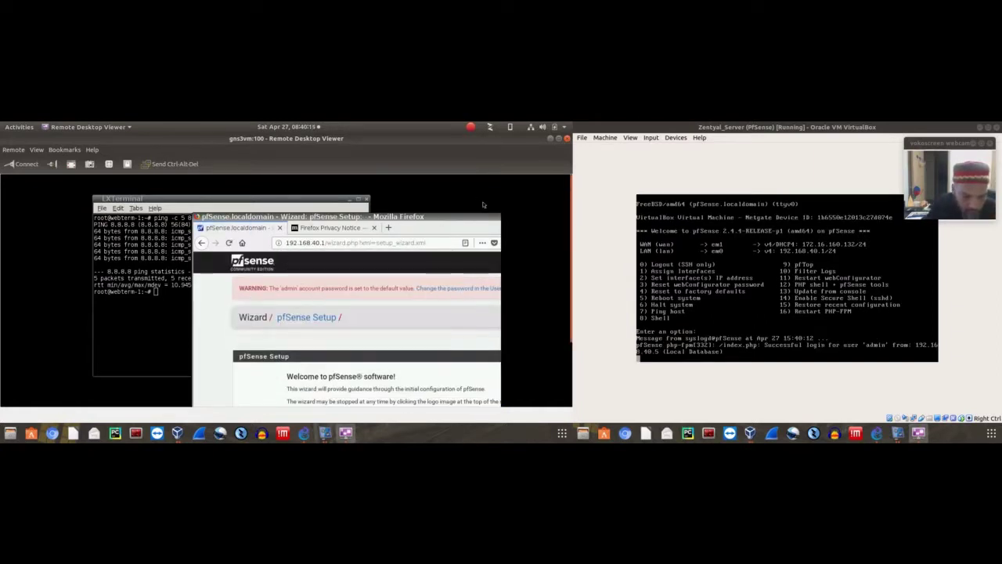
Maximise Firefox and advance the setup wizard to Step 1, Netgate Global Support
{"action": "double_click", "coordinate": [456, 218]}
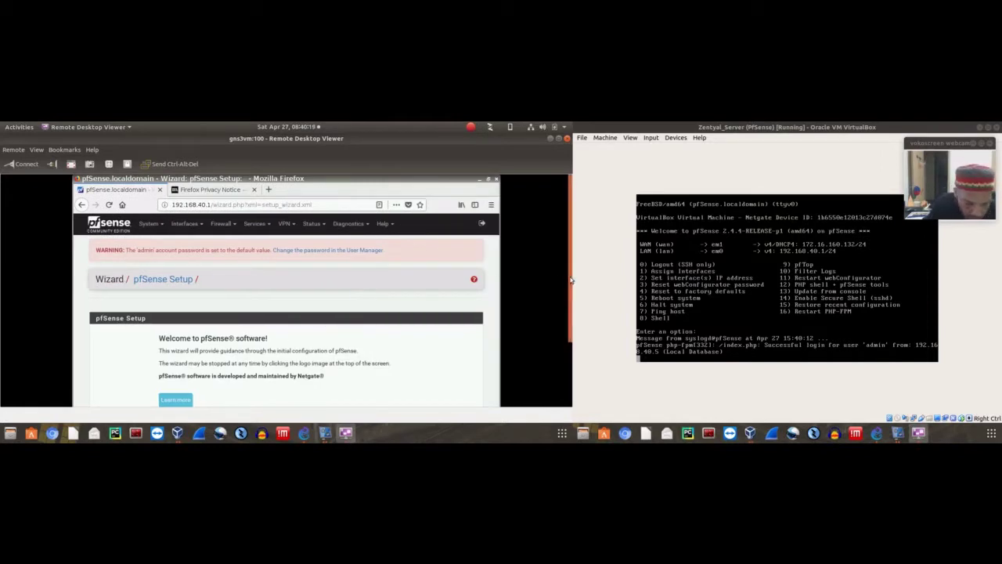
{"action": "scroll", "coordinate": [570, 282], "scroll_direction": "down", "scroll_amount": 1}
{"action": "scroll", "coordinate": [573, 283], "scroll_direction": "up", "scroll_amount": 1}
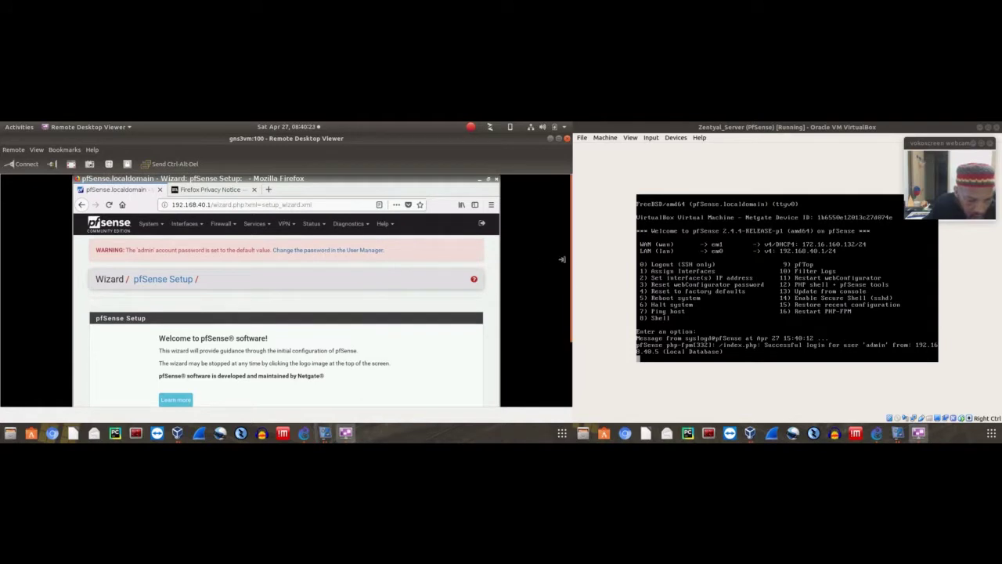
{"action": "left_click_drag", "start_coordinate": [569, 264], "coordinate": [569, 325]}
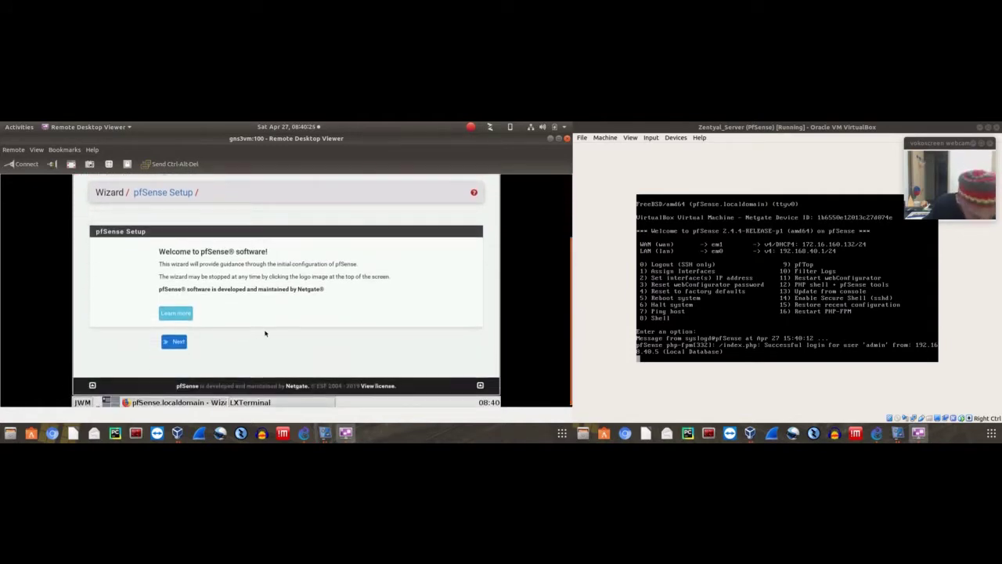
{"action": "left_click", "coordinate": [174, 342]}
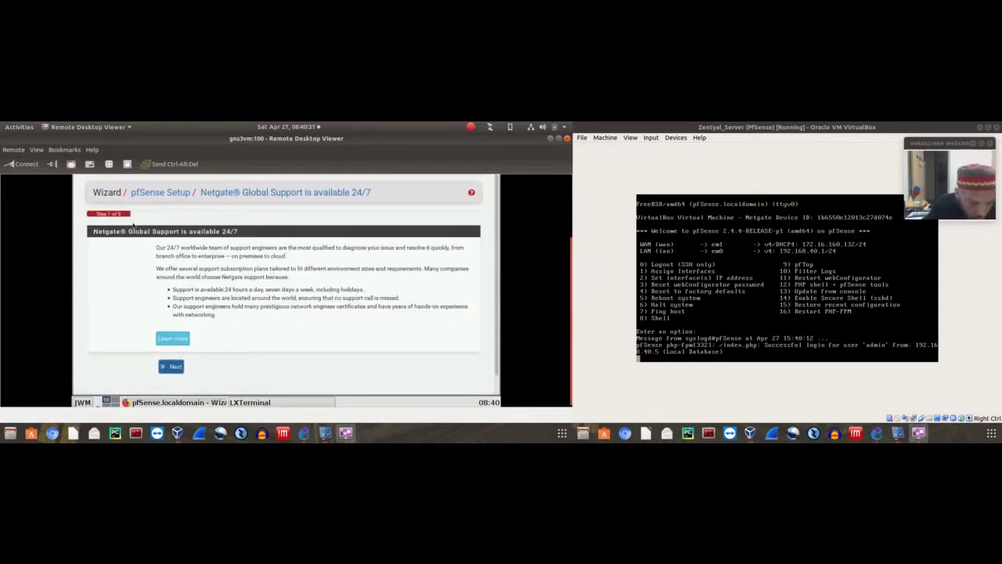
On General Information, replace the localdomain domain with gns3lab.net
{"action": "left_click", "coordinate": [171, 367]}
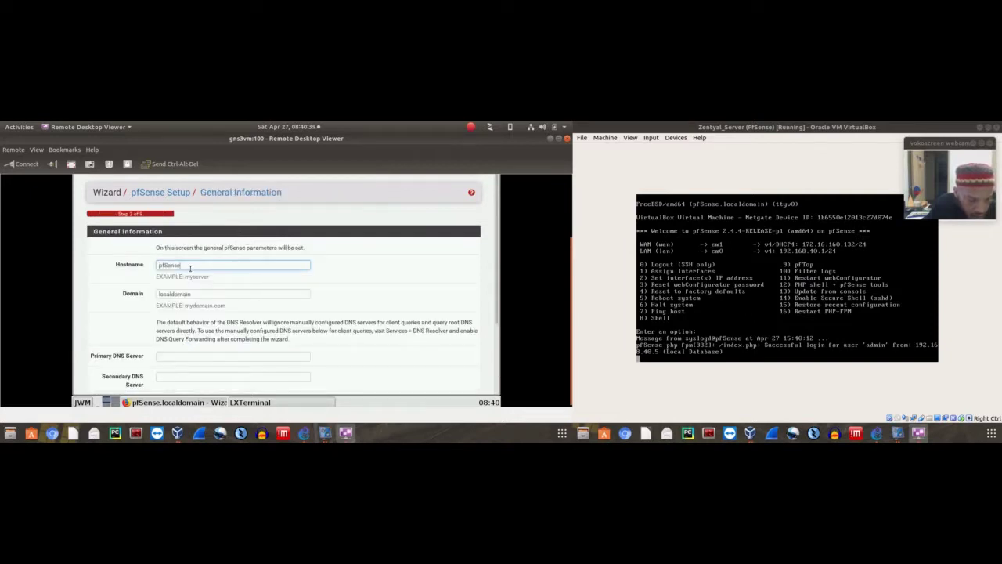
{"action": "left_click", "coordinate": [205, 293]}
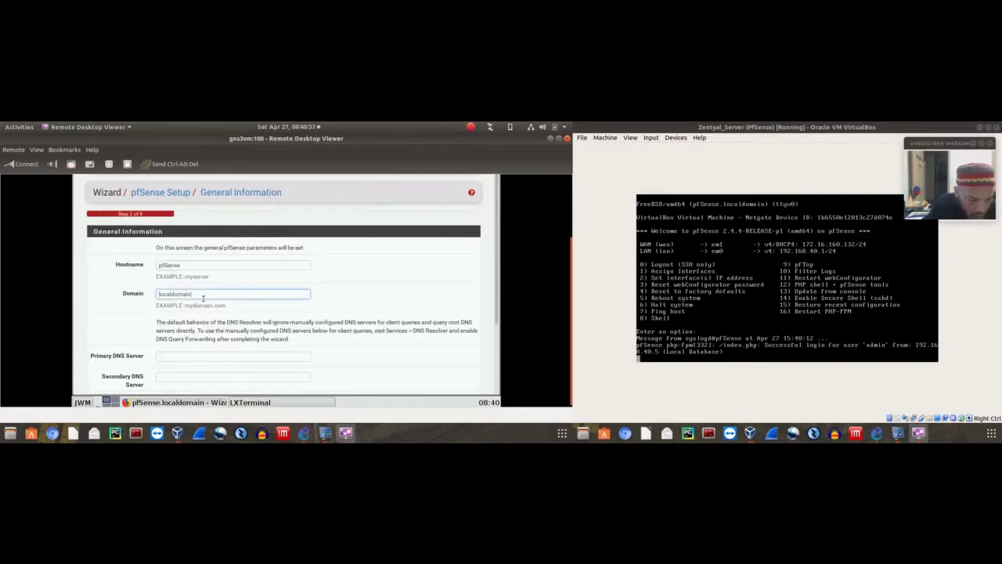
{"action": "double_click", "coordinate": [201, 296]}
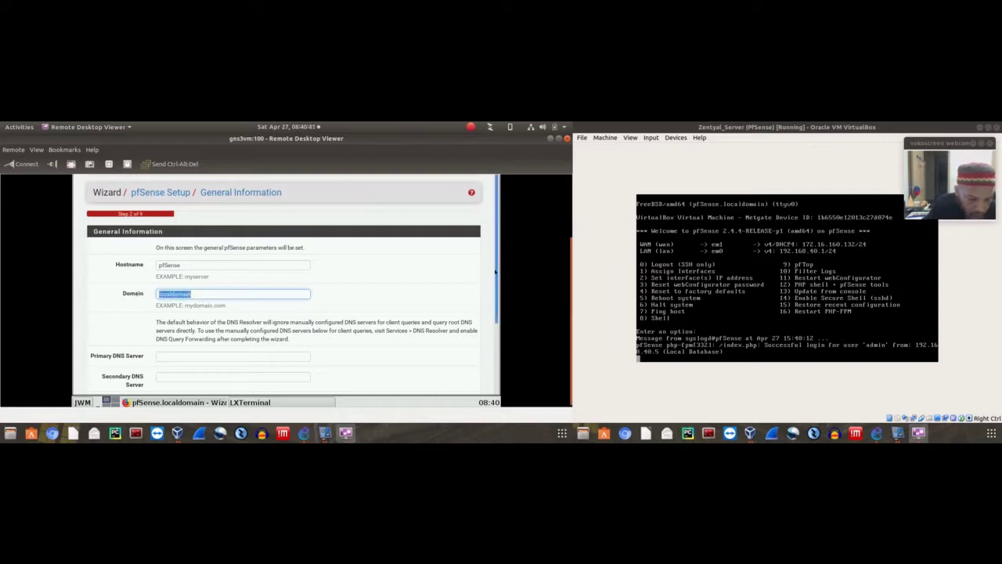
{"action": "scroll", "coordinate": [495, 307], "scroll_direction": "down", "scroll_amount": 1}
{"action": "scroll", "coordinate": [494, 307], "scroll_direction": "down", "scroll_amount": 1}
{"action": "left_click", "coordinate": [188, 294]}
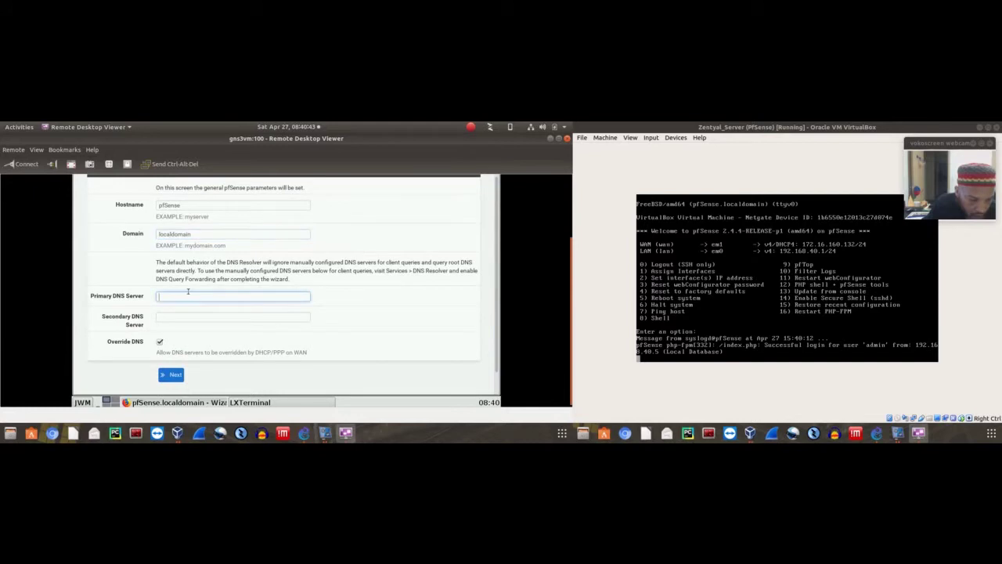
{"action": "left_click", "coordinate": [185, 233]}
{"action": "left_click_drag", "start_coordinate": [191, 234], "coordinate": [130, 230]}
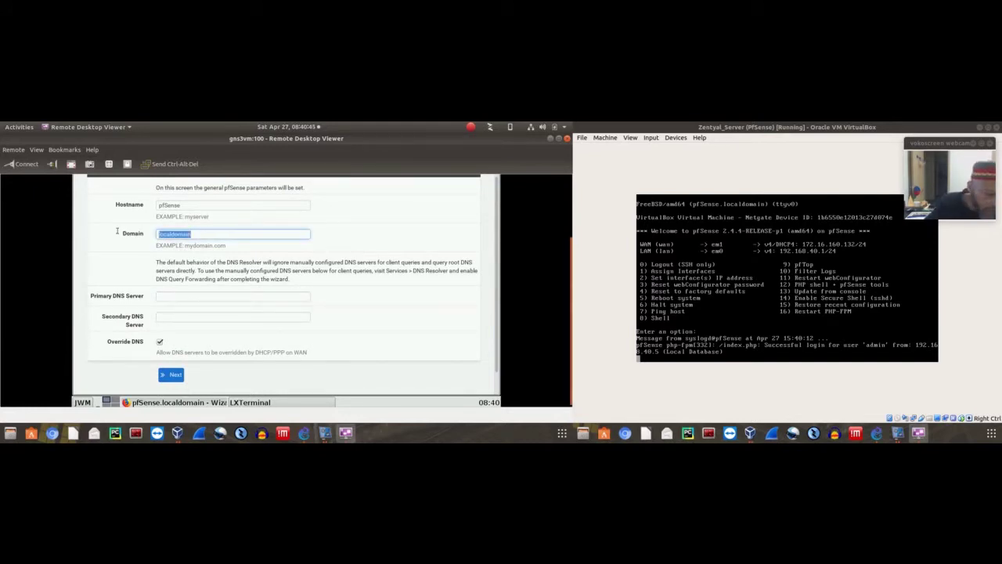
{"action": "type", "text": "g"}
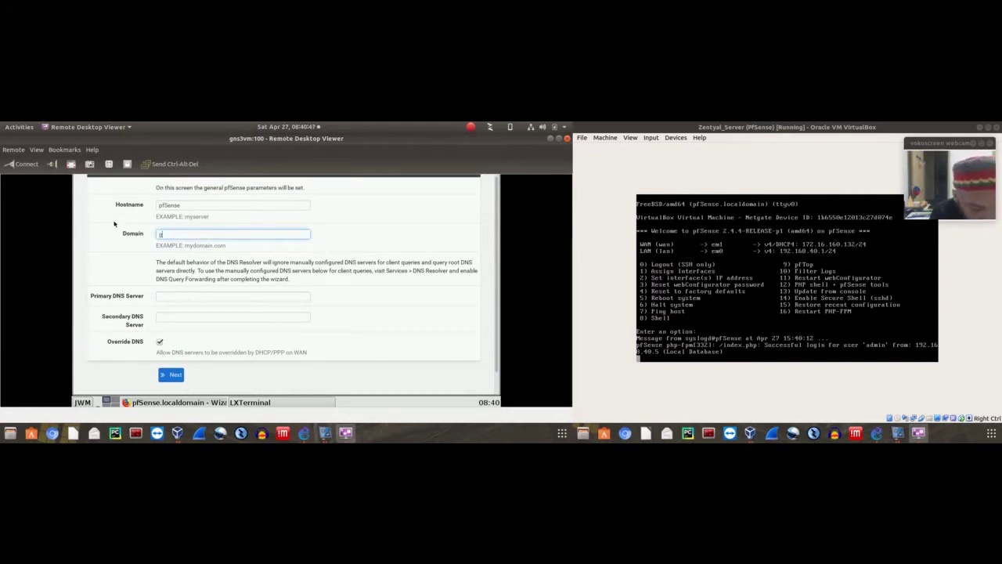
{"action": "type", "text": "ns3lab"}
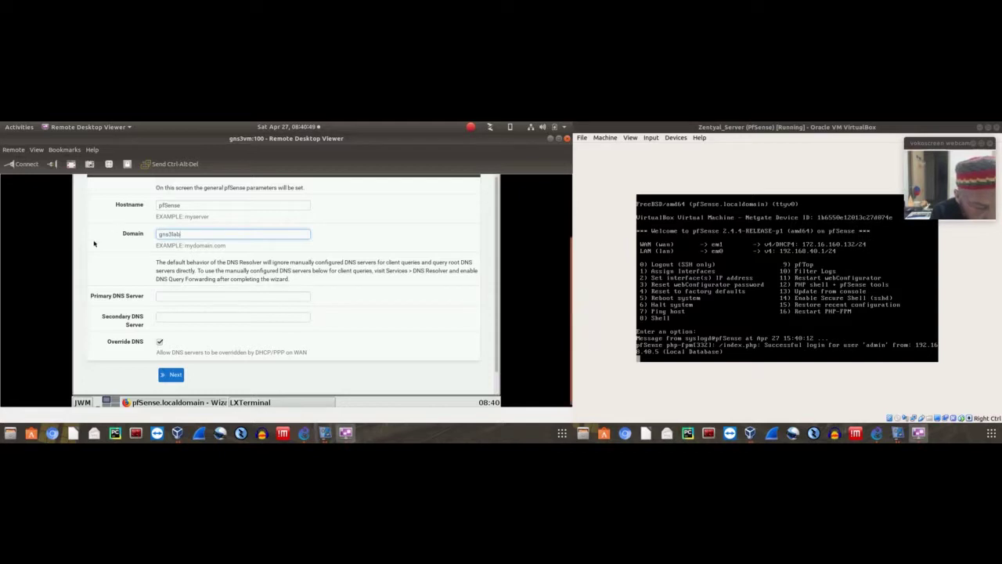
{"action": "type", "text": "."}
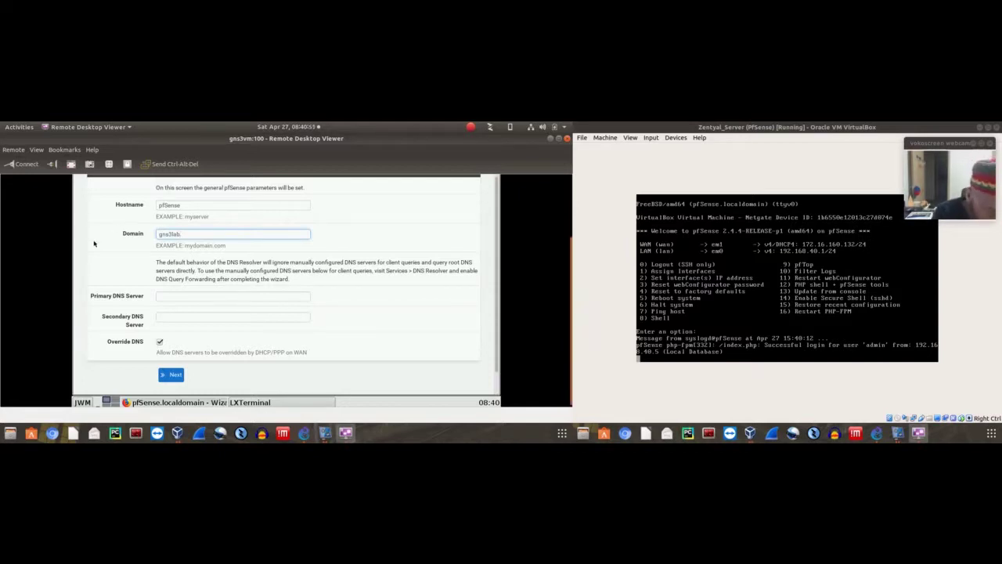
{"action": "type", "text": "net"}
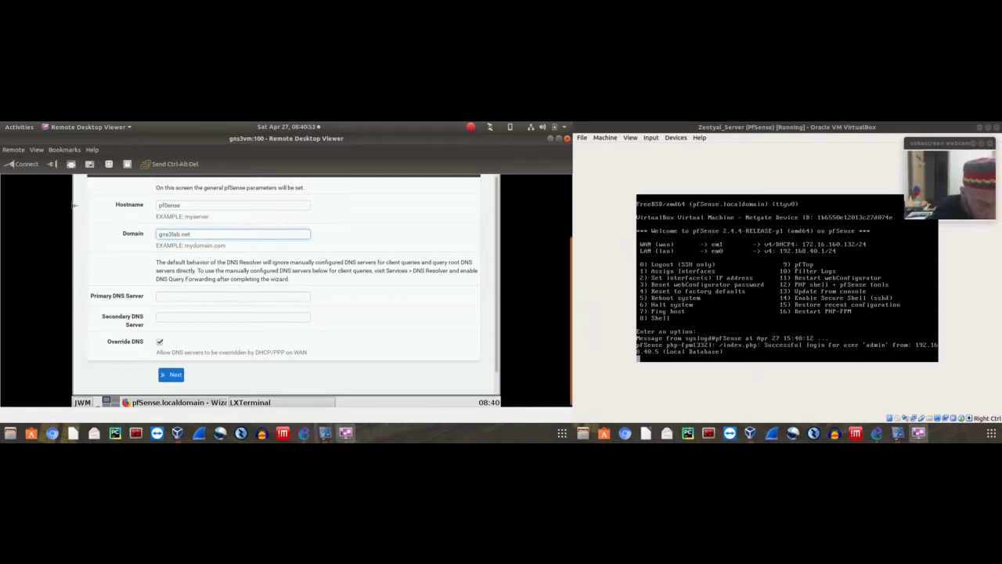
Enter 8.8.8.8 as primary DNS server, fix the invalid-address error, and continue
{"action": "left_click", "coordinate": [169, 299]}
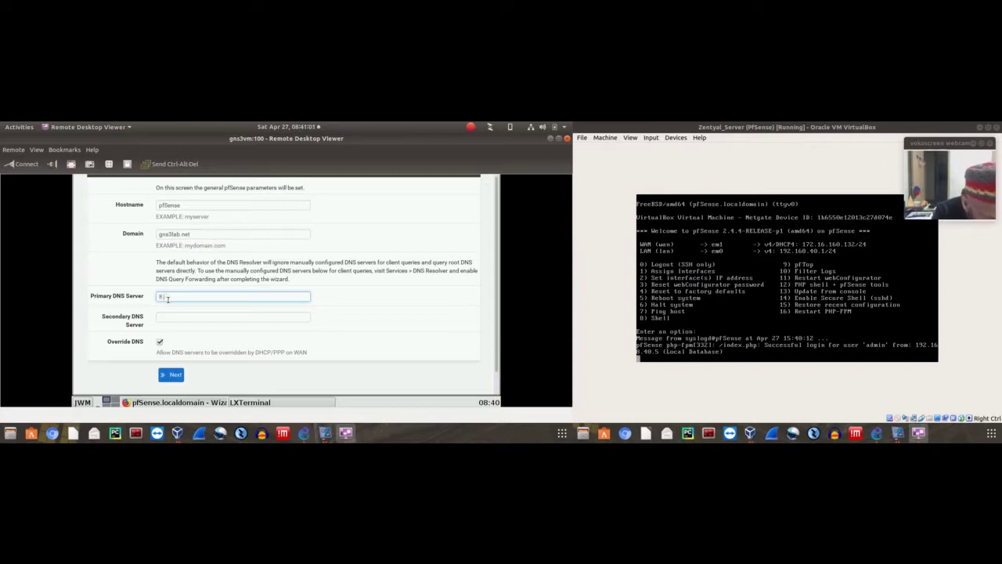
{"action": "type", "text": ".8.8.8"}
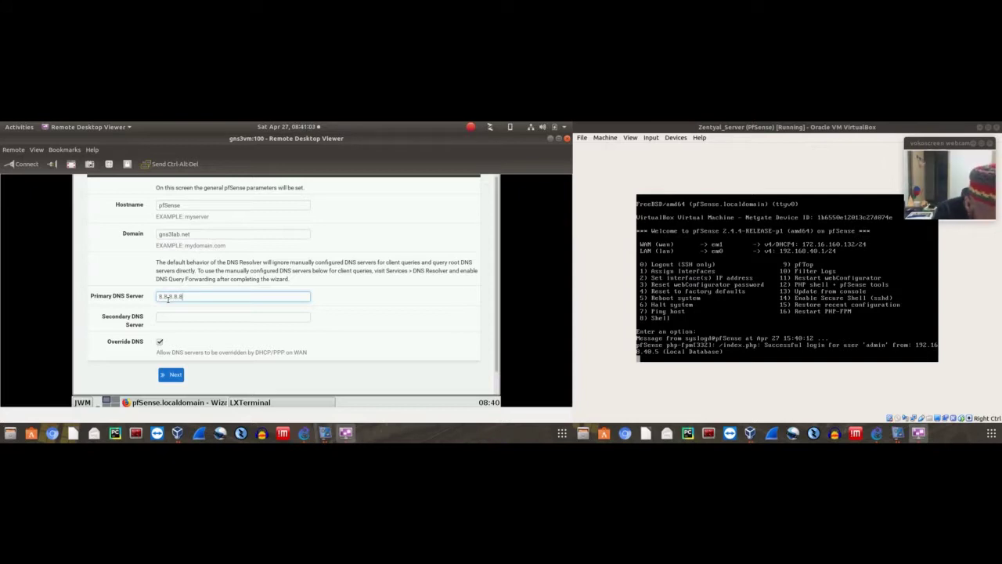
{"action": "key", "text": "Return"}
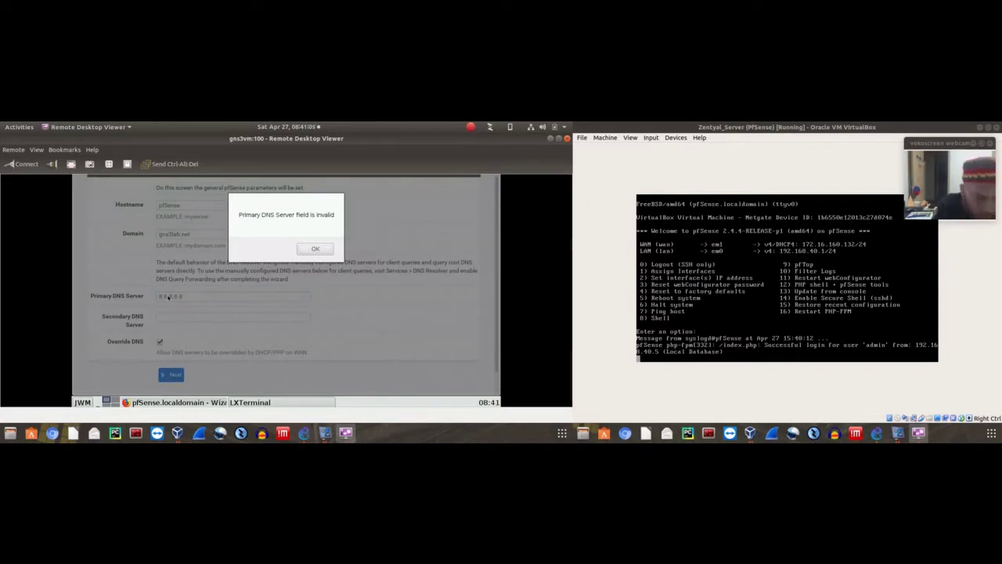
{"action": "key", "text": "Return"}
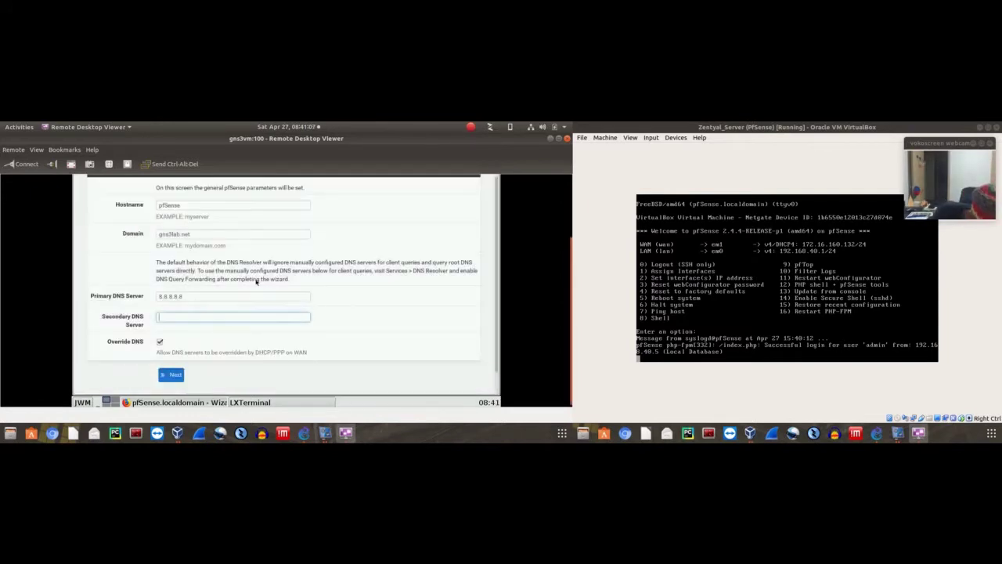
{"action": "left_click", "coordinate": [223, 298]}
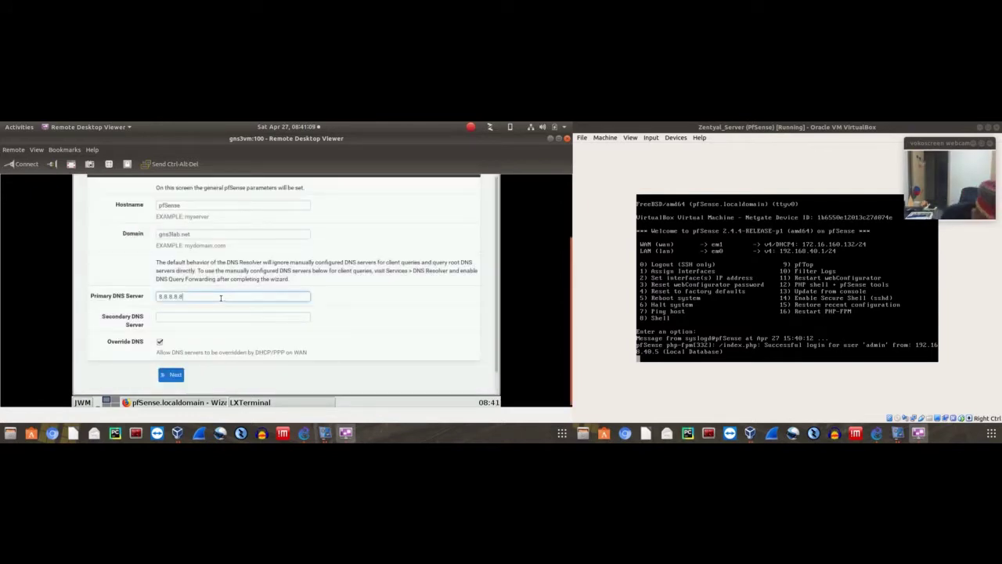
{"action": "key", "text": "BackSpace"}
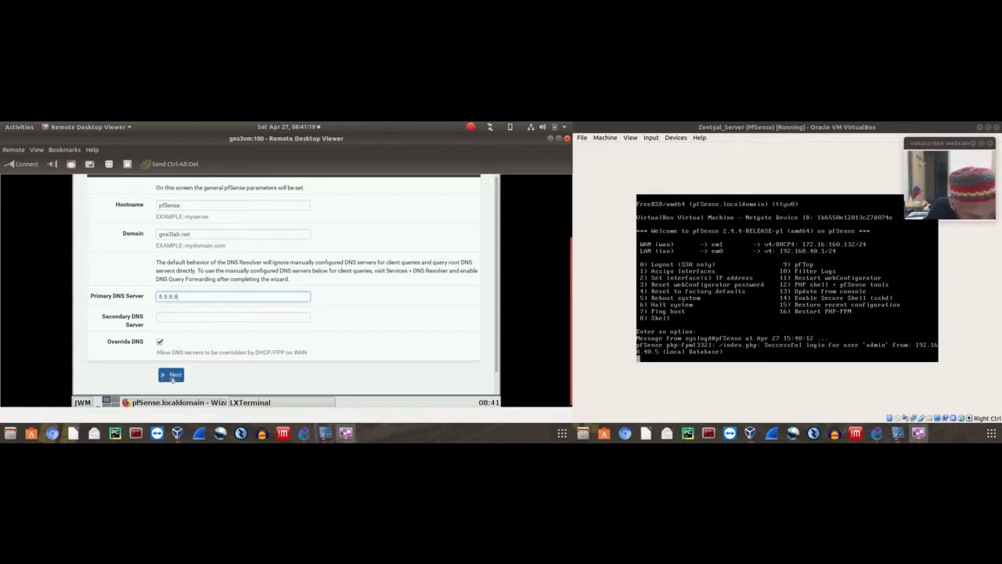
{"action": "left_click", "coordinate": [173, 375]}
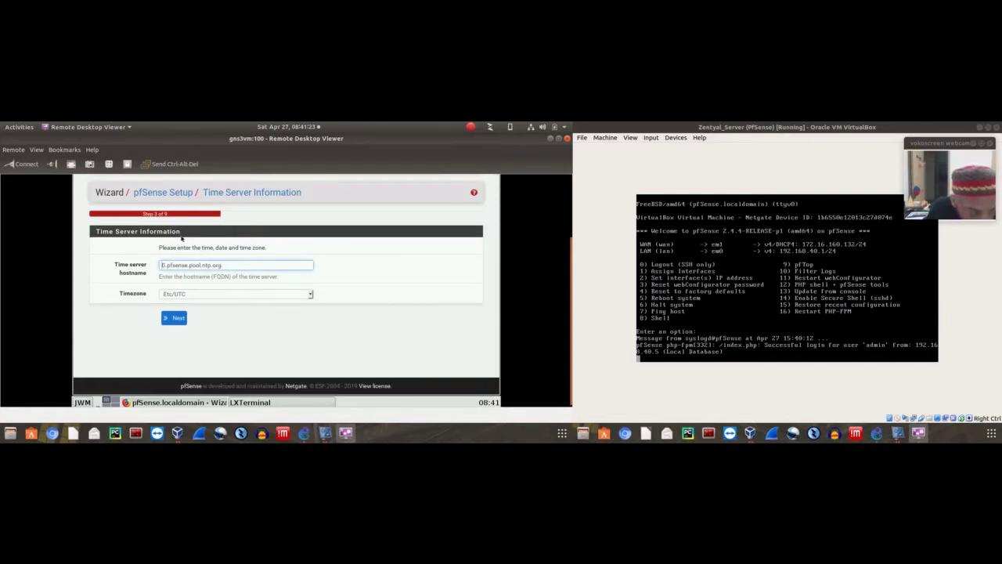
Pick America/Los_Angeles from the Timezone list and continue to Configure WAN Interface
{"action": "left_click", "coordinate": [187, 293]}
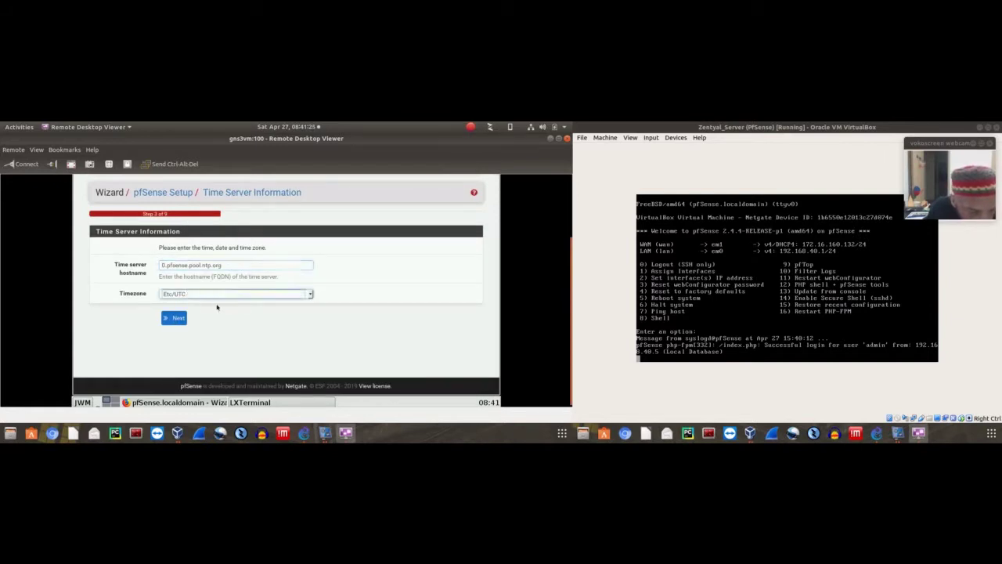
{"action": "scroll", "coordinate": [201, 263], "scroll_direction": "up", "scroll_amount": 3}
{"action": "scroll", "coordinate": [201, 263], "scroll_direction": "up", "scroll_amount": 12}
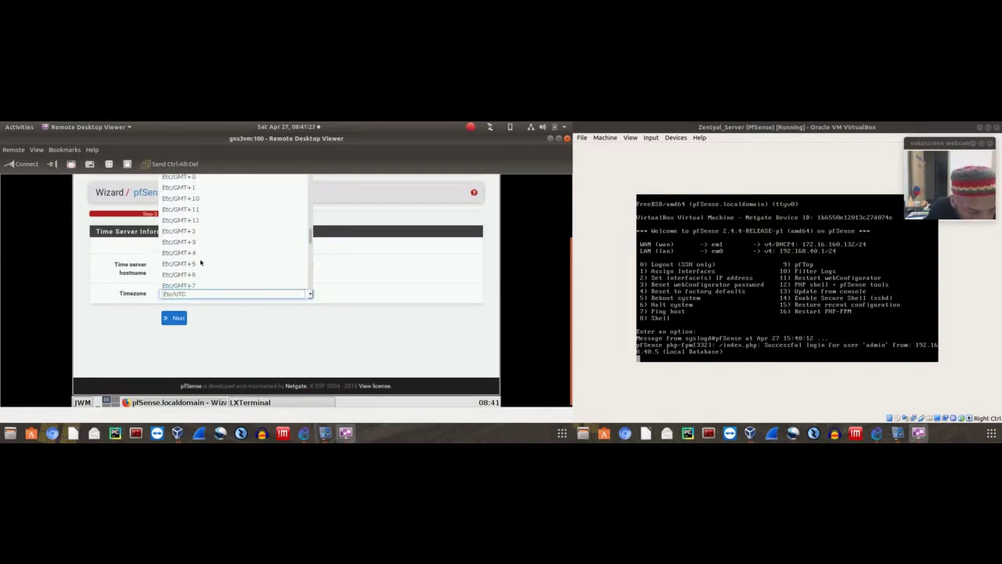
{"action": "scroll", "coordinate": [200, 263], "scroll_direction": "up", "scroll_amount": 15}
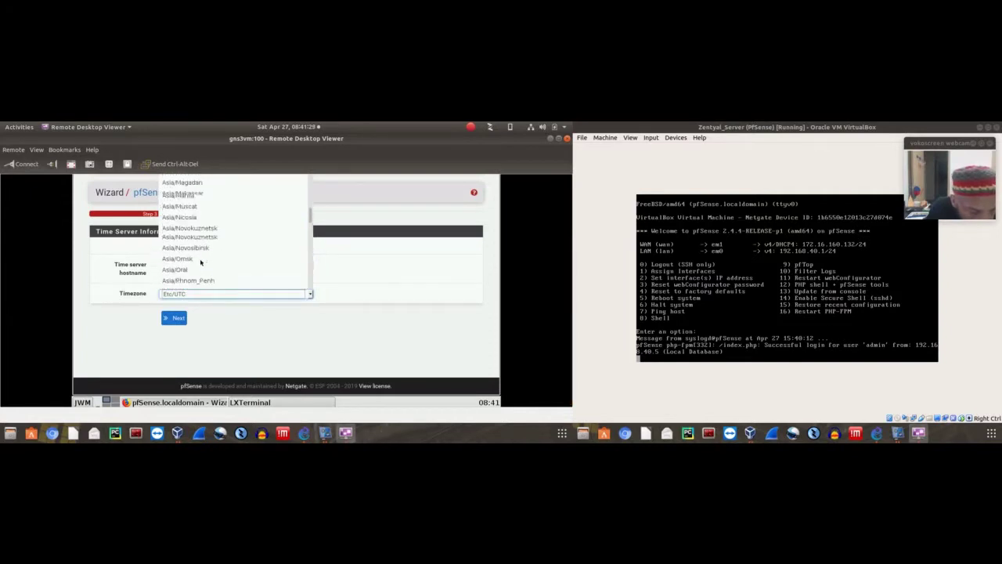
{"action": "scroll", "coordinate": [201, 264], "scroll_direction": "up", "scroll_amount": 15}
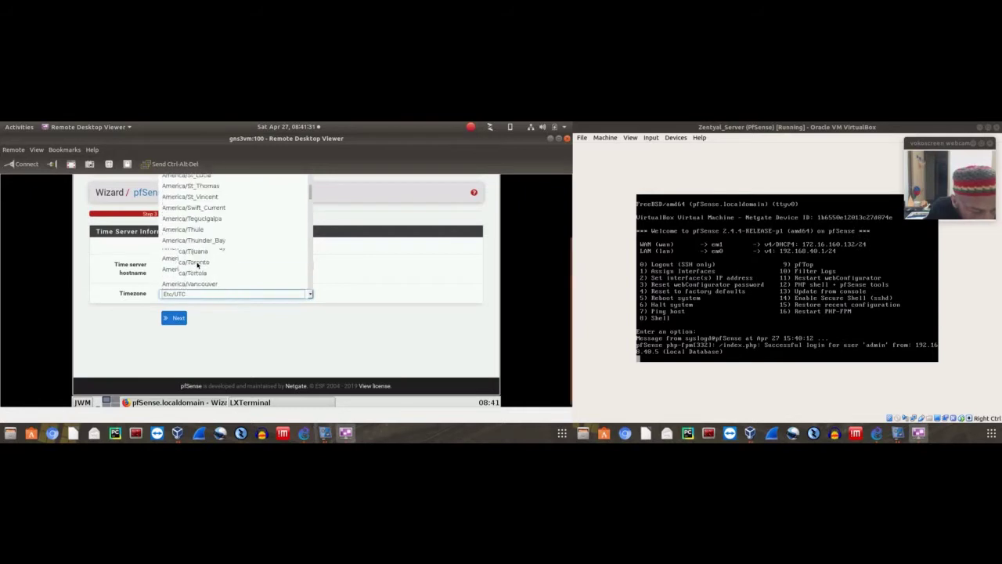
{"action": "scroll", "coordinate": [215, 220], "scroll_direction": "up", "scroll_amount": 6}
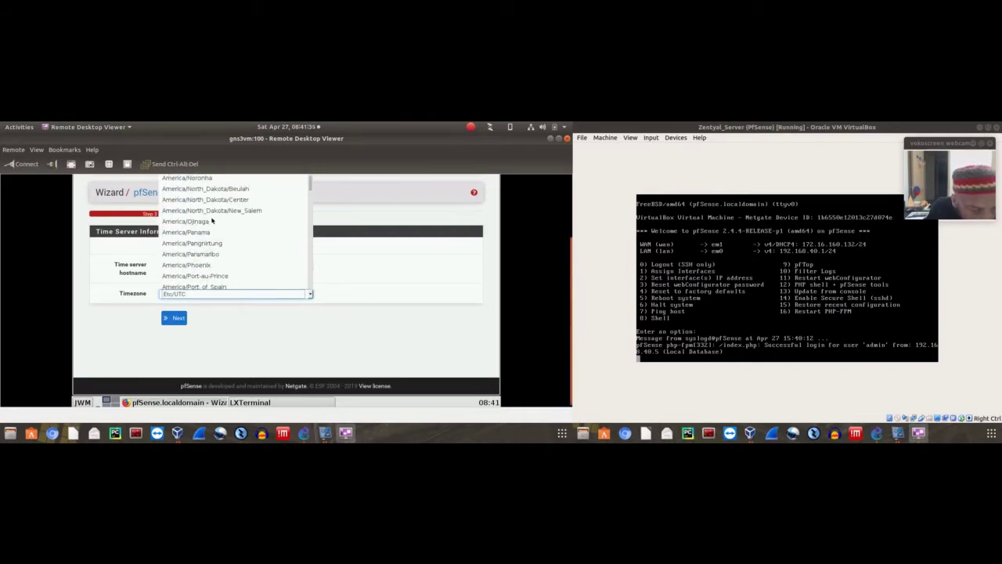
{"action": "scroll", "coordinate": [212, 221], "scroll_direction": "up", "scroll_amount": 6}
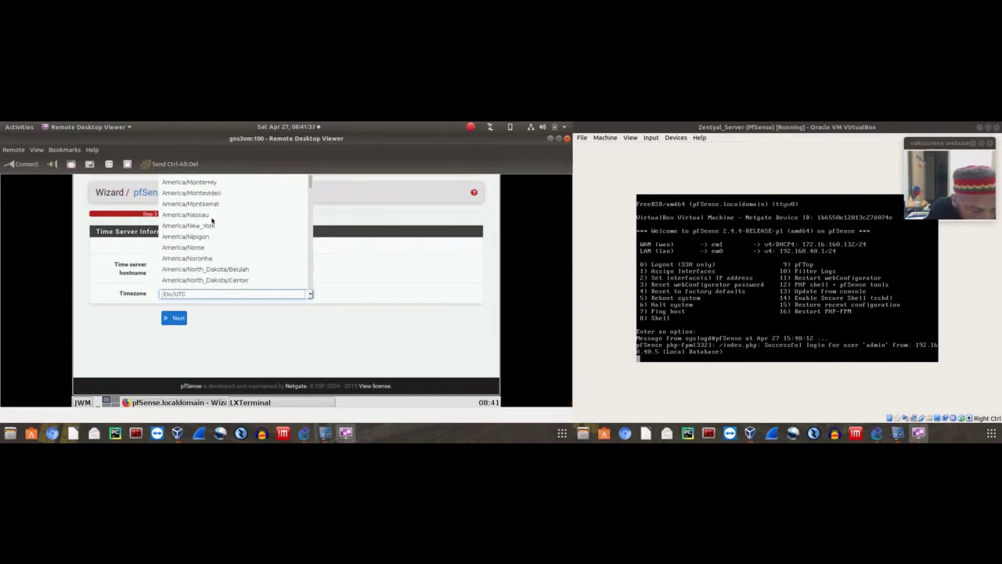
{"action": "scroll", "coordinate": [211, 221], "scroll_direction": "up", "scroll_amount": 6}
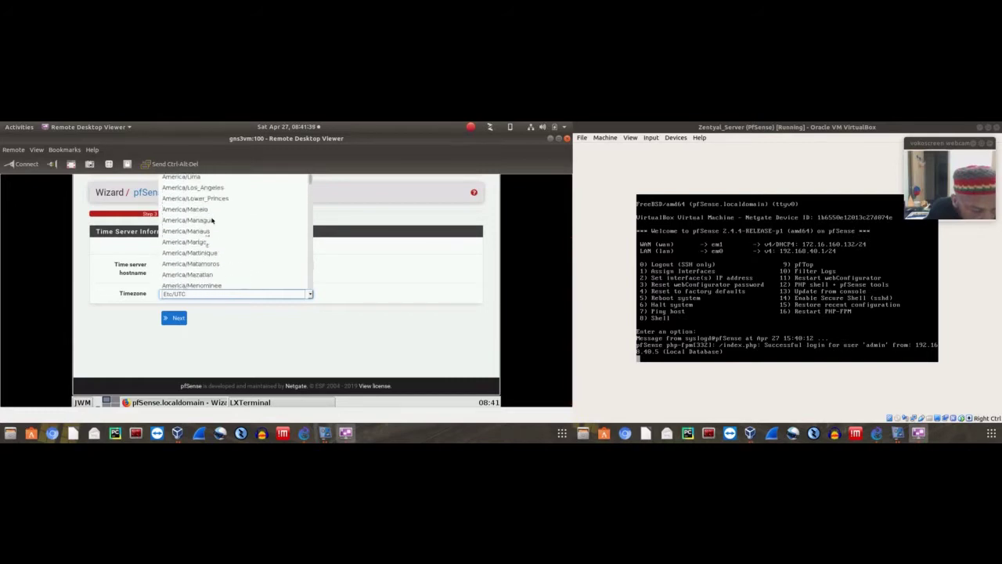
{"action": "scroll", "coordinate": [212, 221], "scroll_direction": "down", "scroll_amount": 2}
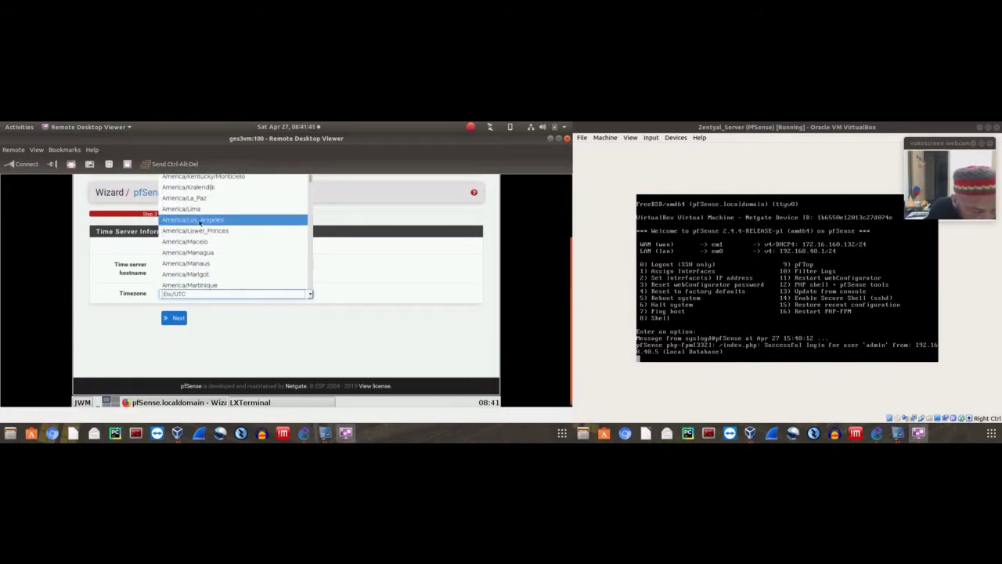
{"action": "left_click", "coordinate": [200, 223]}
{"action": "left_click", "coordinate": [175, 318]}
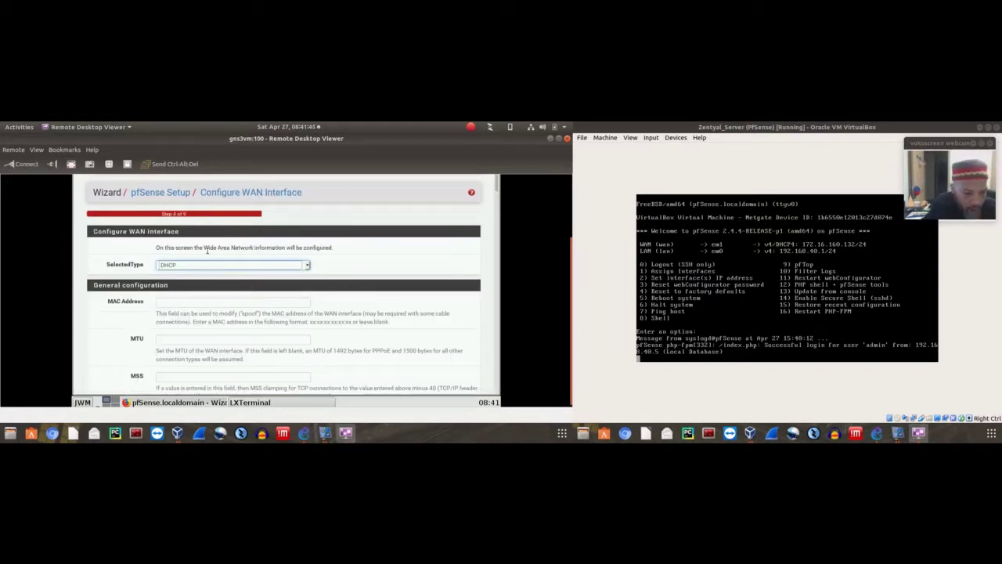
Keep WAN on DHCP with RFC1918 and bogon networks blocked, and submit the WAN page
{"action": "left_click", "coordinate": [306, 266]}
{"action": "left_click", "coordinate": [345, 257]}
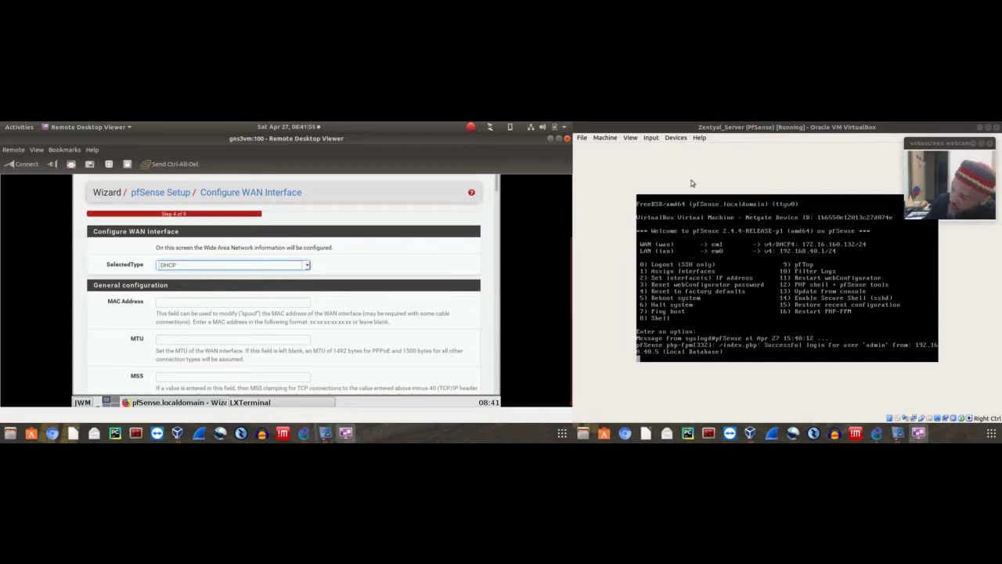
{"action": "left_click", "coordinate": [616, 160]}
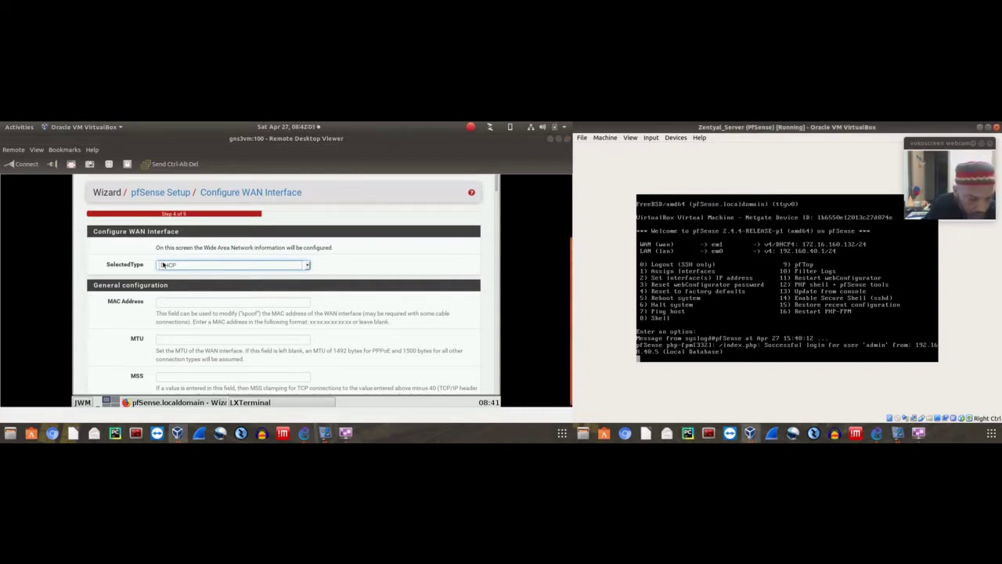
{"action": "left_click", "coordinate": [127, 286]}
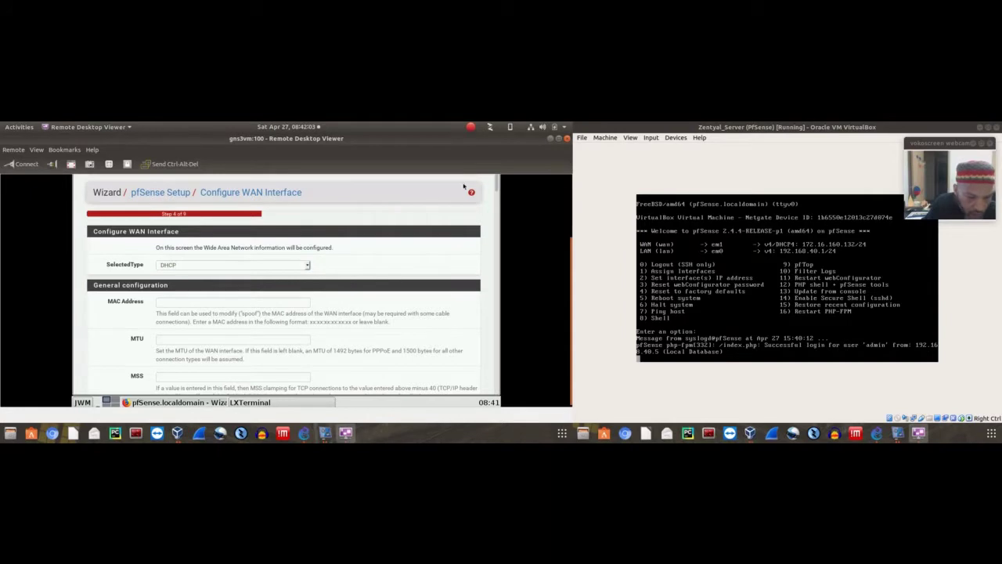
{"action": "left_click_drag", "start_coordinate": [498, 182], "coordinate": [503, 240]}
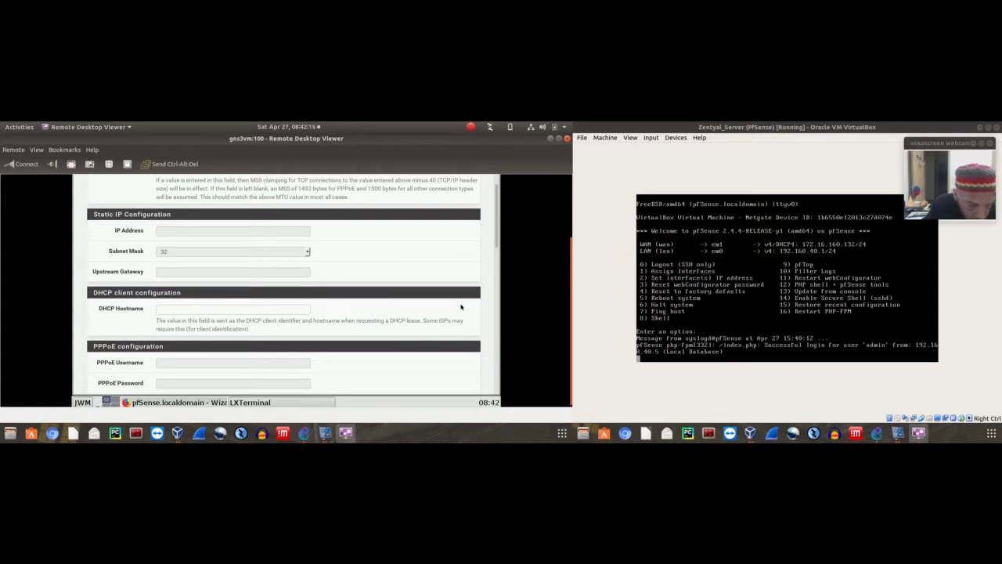
{"action": "left_click_drag", "start_coordinate": [495, 237], "coordinate": [501, 259]}
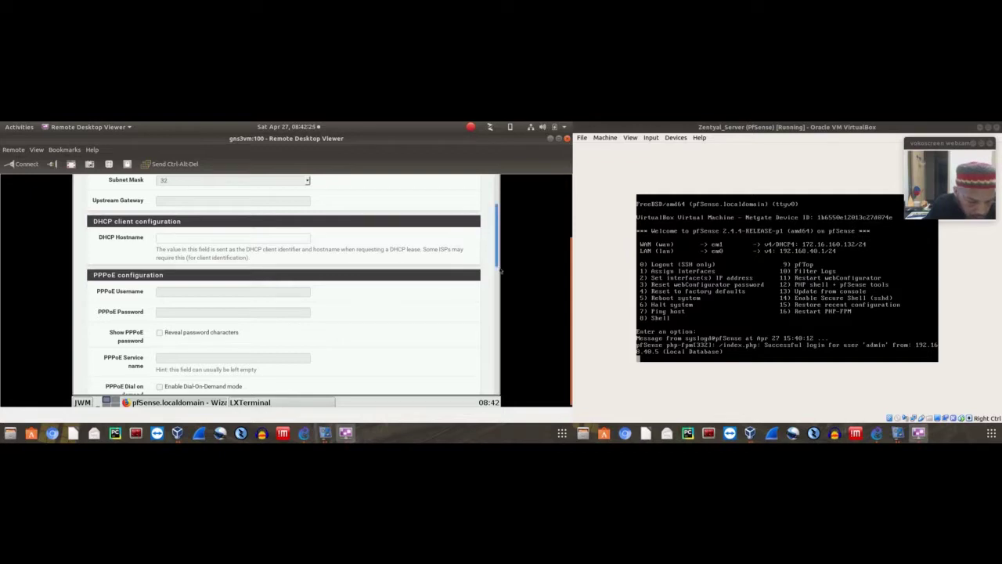
{"action": "scroll", "coordinate": [500, 271], "scroll_direction": "down", "scroll_amount": 5}
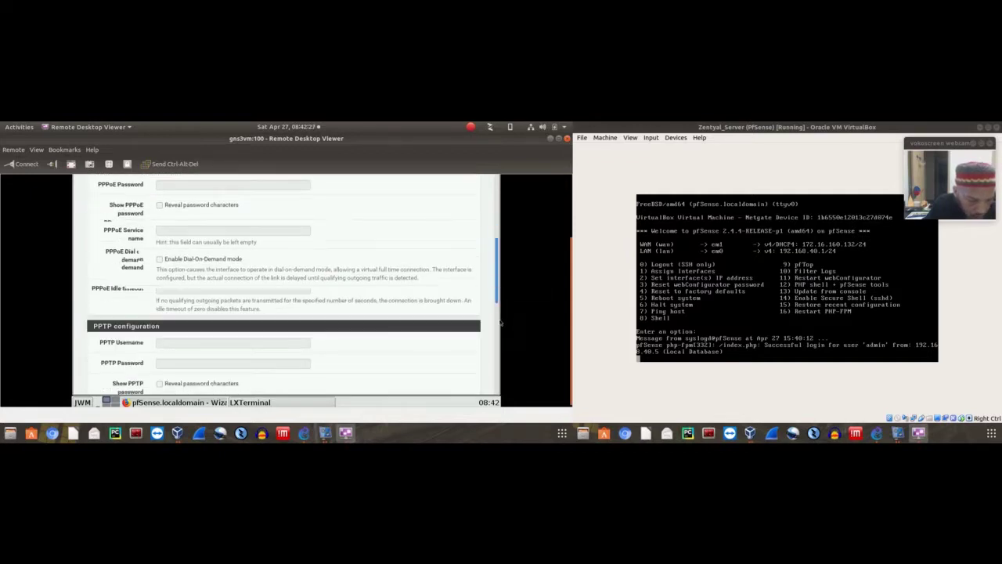
{"action": "scroll", "coordinate": [501, 323], "scroll_direction": "down", "scroll_amount": 5}
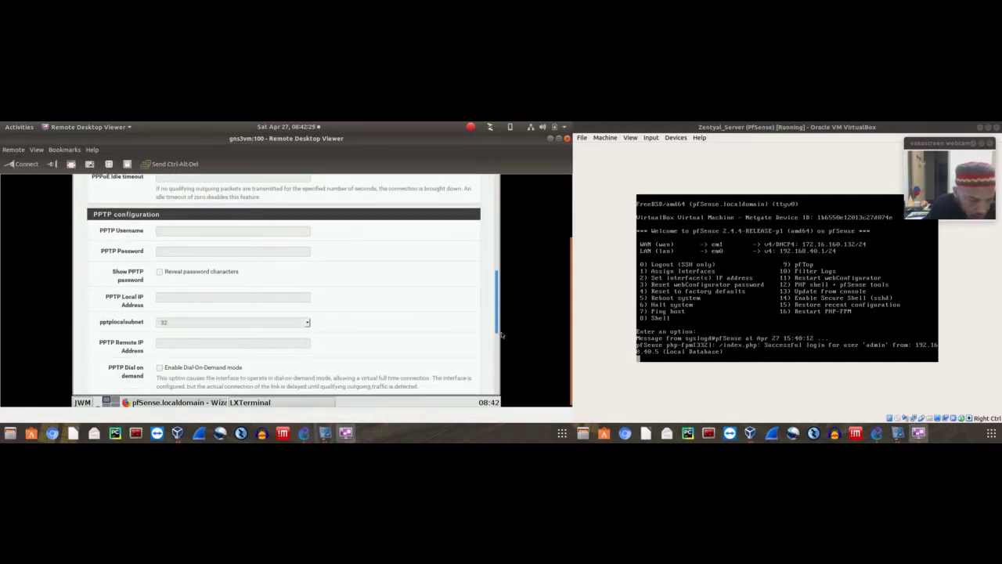
{"action": "scroll", "coordinate": [501, 335], "scroll_direction": "down", "scroll_amount": 5}
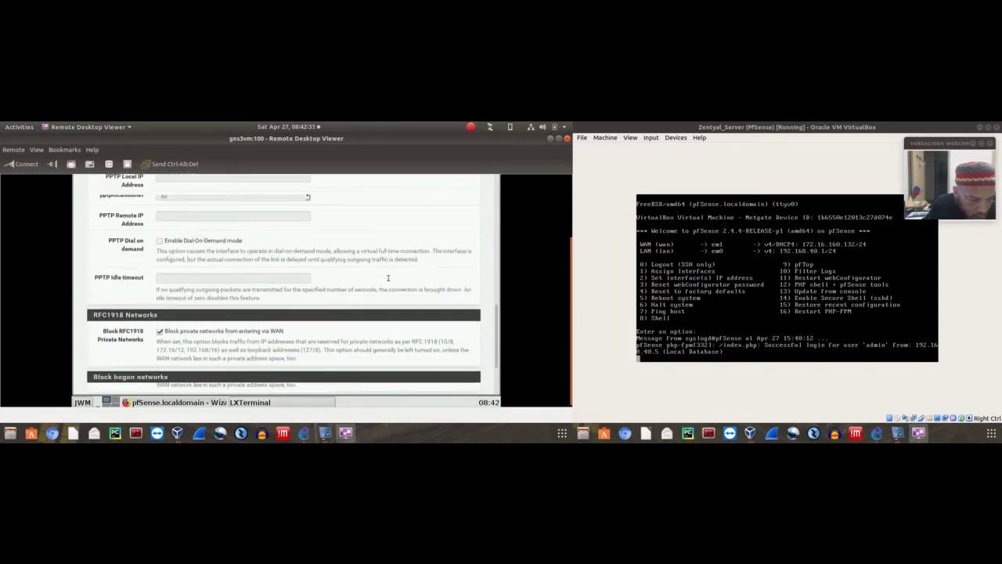
{"action": "scroll", "coordinate": [387, 278], "scroll_direction": "down", "scroll_amount": 4}
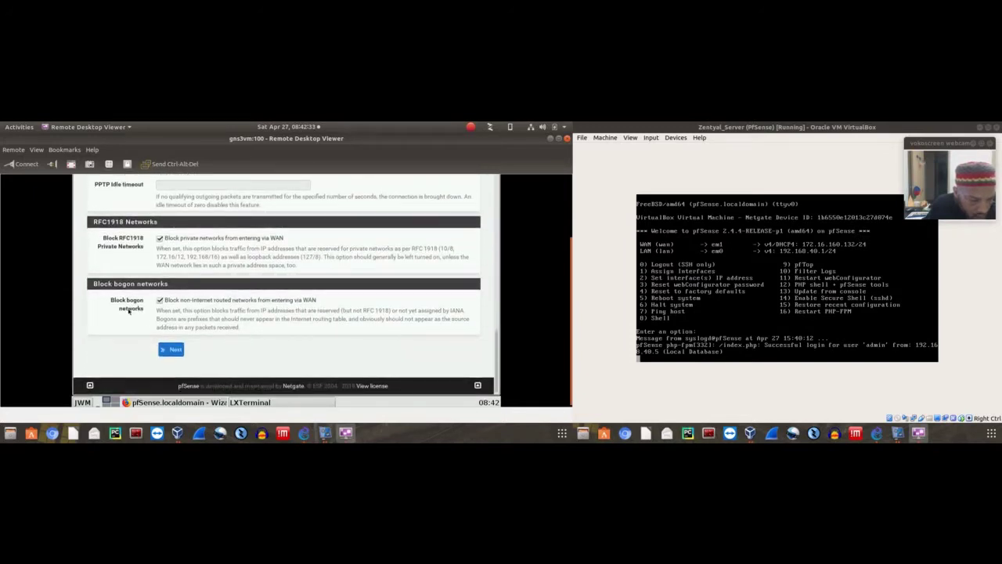
{"action": "left_click", "coordinate": [170, 350]}
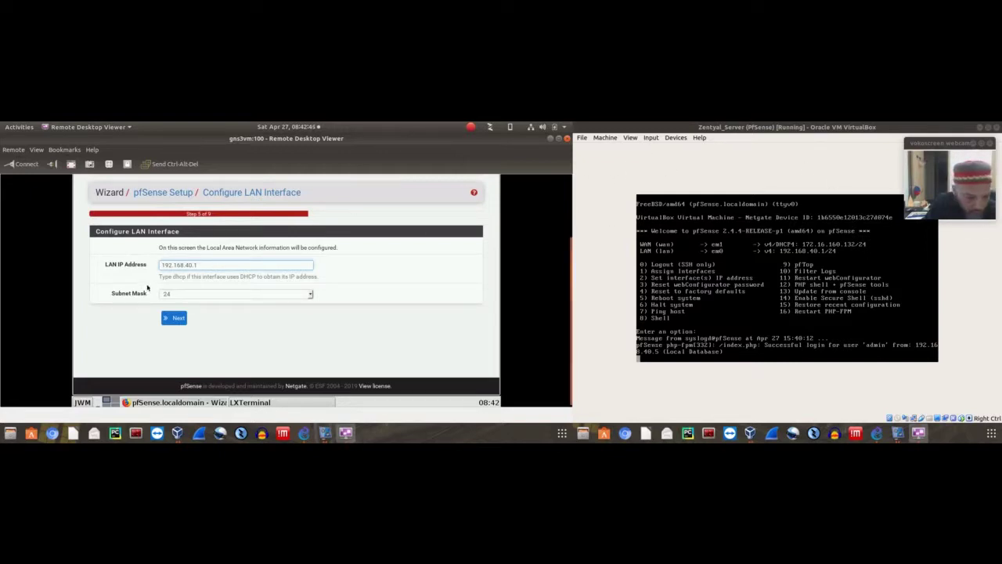
Keep the LAN at 192.168.40.1/24 and set the new admin WebGUI password in both fields
{"action": "left_click", "coordinate": [202, 263]}
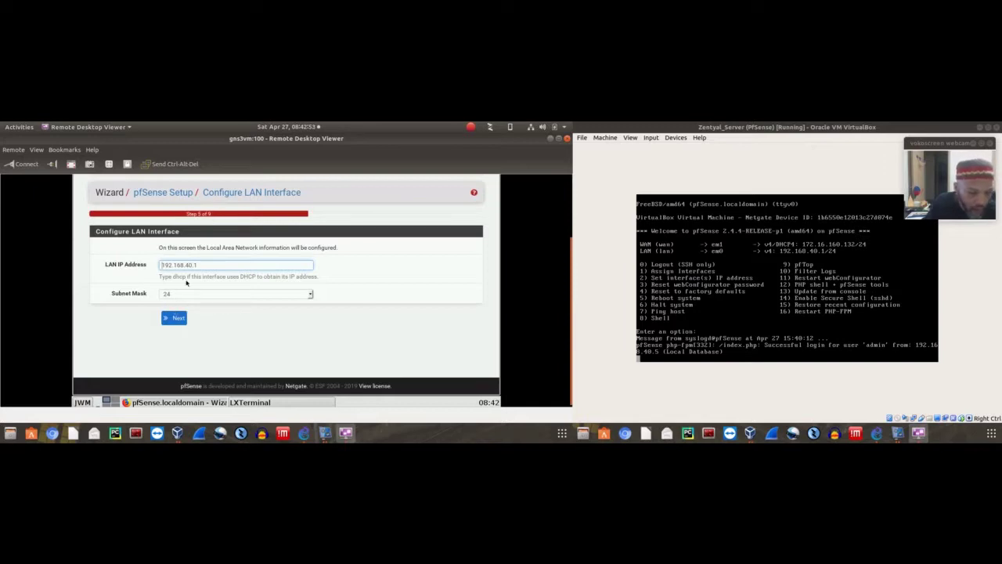
{"action": "left_click", "coordinate": [175, 317]}
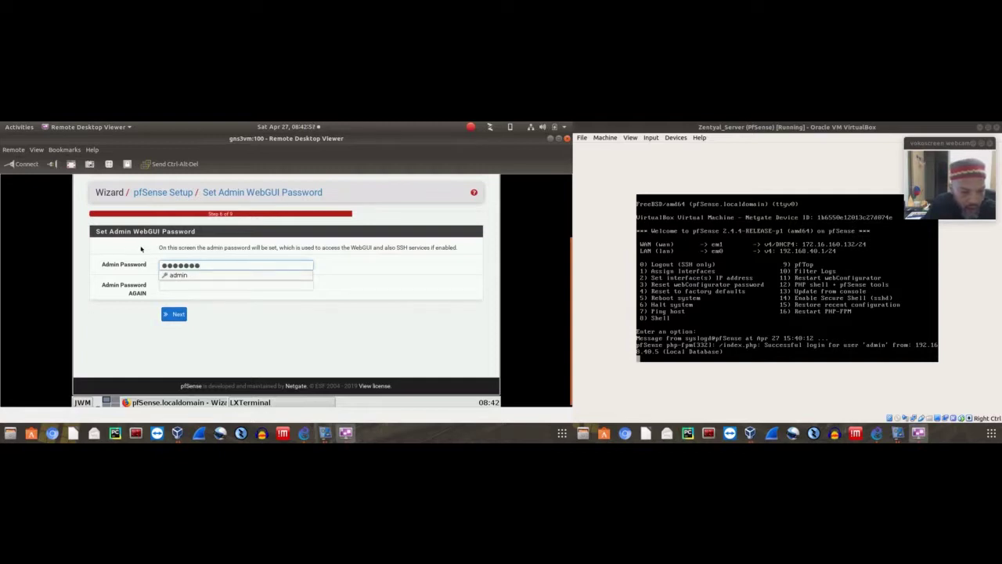
{"action": "left_click", "coordinate": [176, 276]}
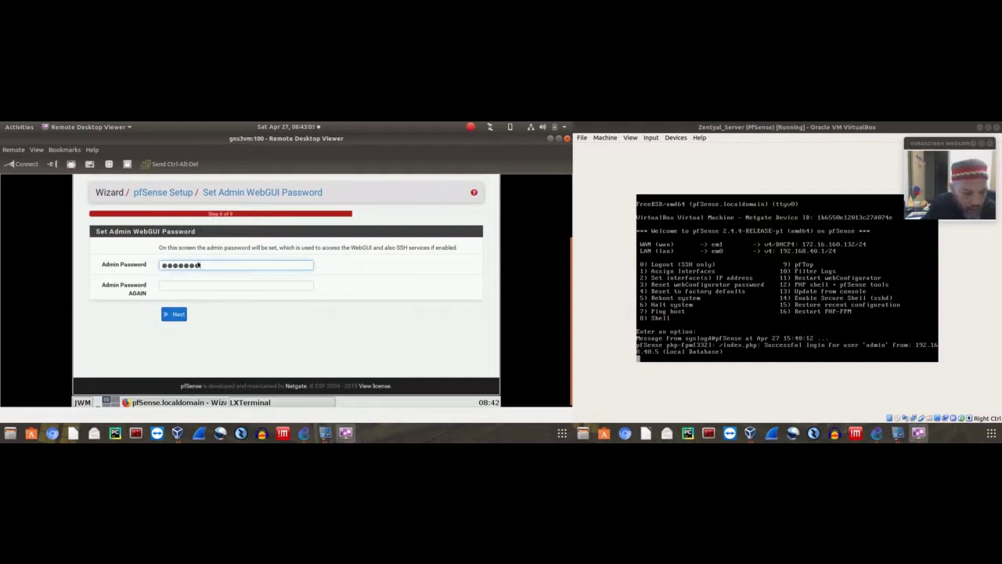
{"action": "left_click", "coordinate": [194, 286]}
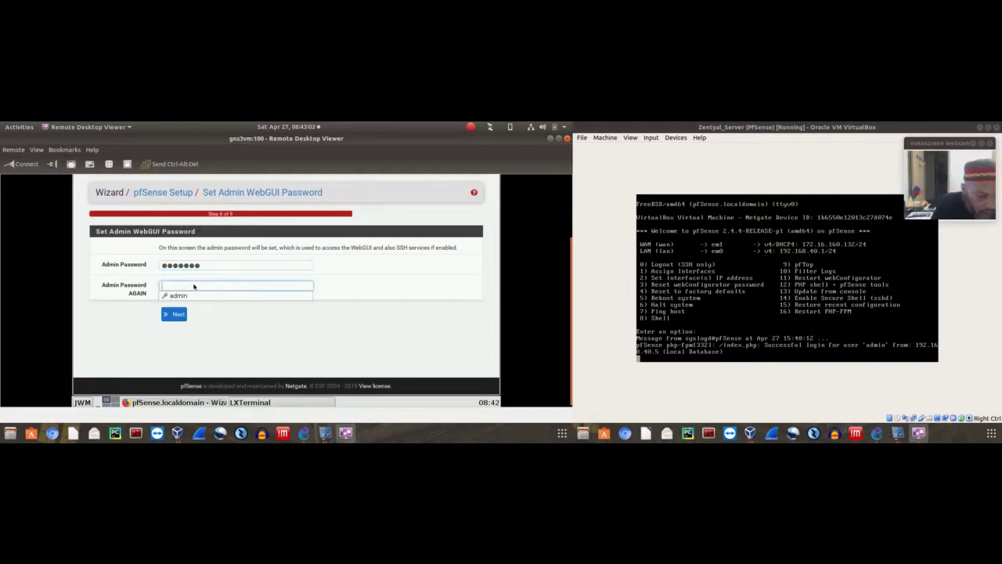
{"action": "type", "text": "p"}
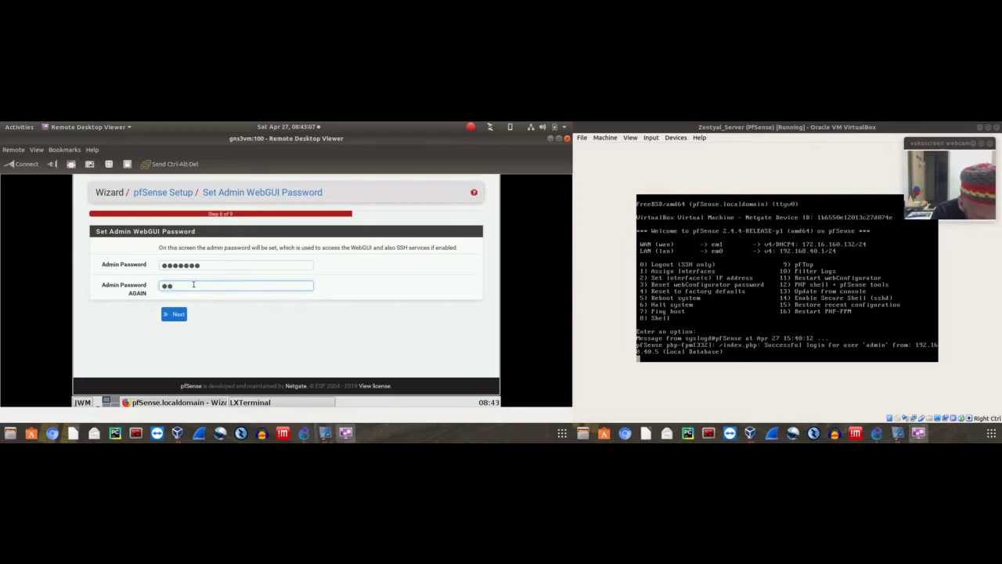
{"action": "type", "text": "fsense"}
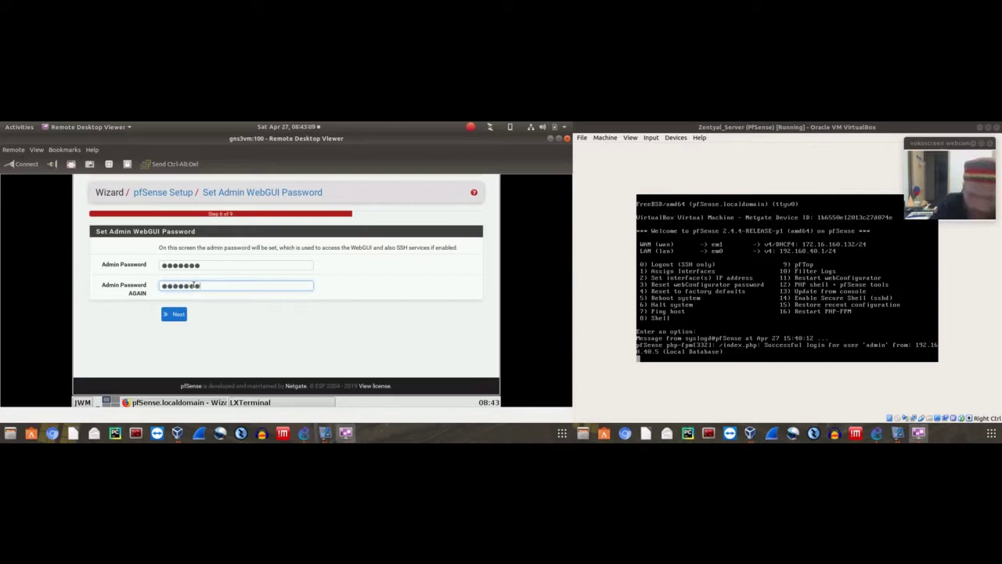
{"action": "left_click", "coordinate": [179, 314]}
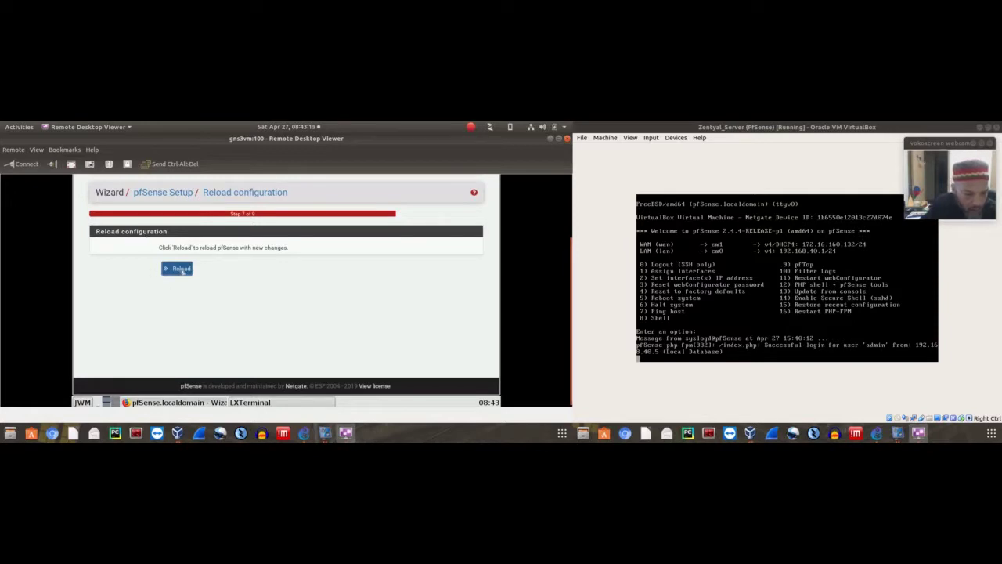
Reload pfSense with the new configuration until the wizard reports completion
{"action": "left_click", "coordinate": [180, 268]}
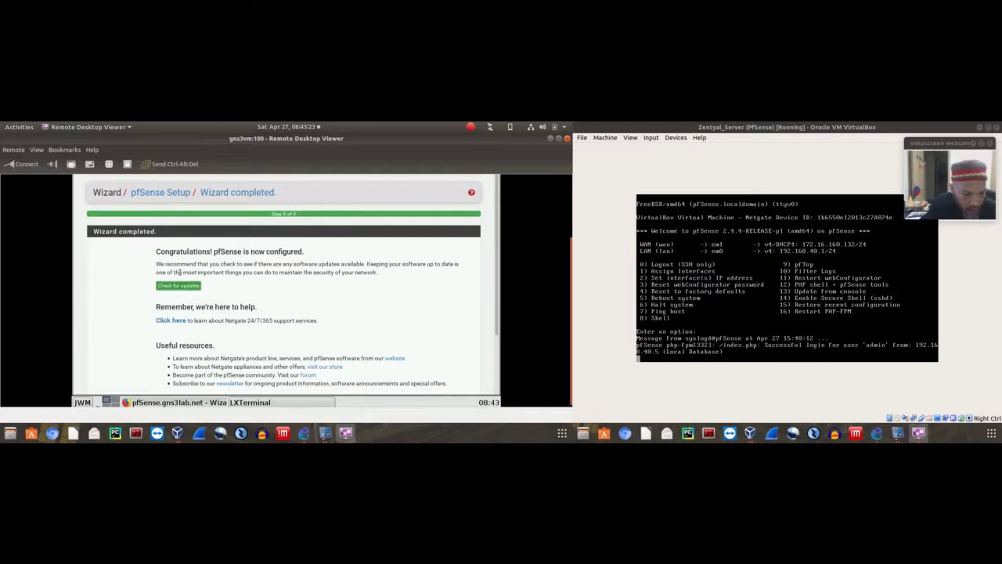
{"action": "scroll", "coordinate": [278, 262], "scroll_direction": "down", "scroll_amount": 2}
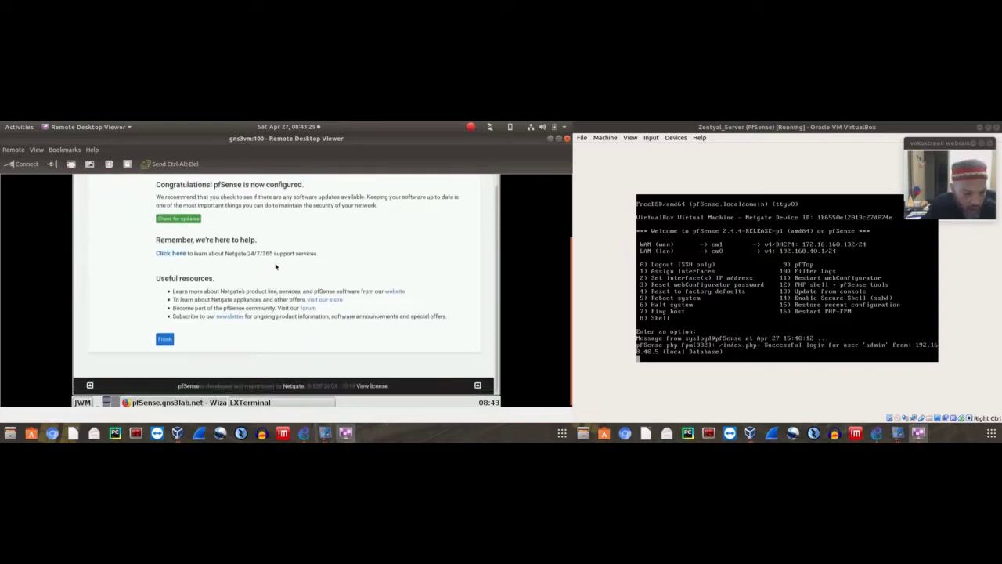
{"action": "scroll", "coordinate": [273, 264], "scroll_direction": "up", "scroll_amount": 2}
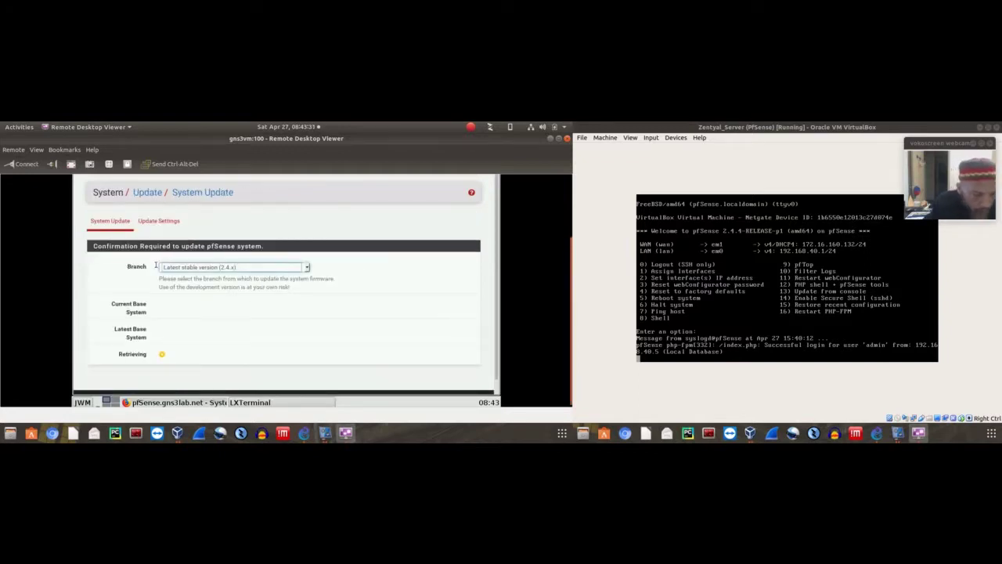
Keep the Latest stable (2.4.x) branch and confirm the update to 2.4.4_2, watching the download log
{"action": "scroll", "coordinate": [398, 276], "scroll_direction": "down", "scroll_amount": 1}
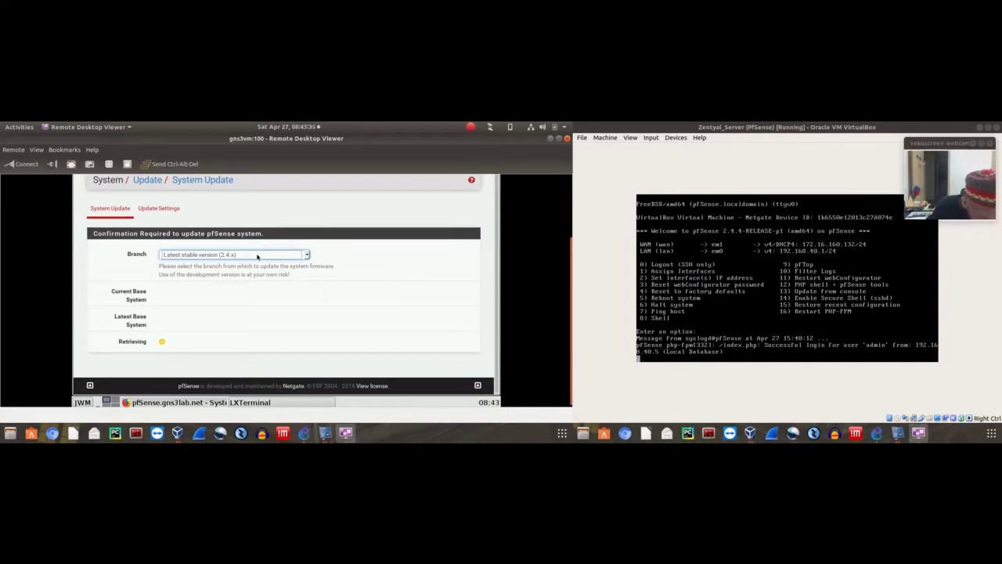
{"action": "left_click", "coordinate": [305, 256]}
{"action": "left_click", "coordinate": [354, 259]}
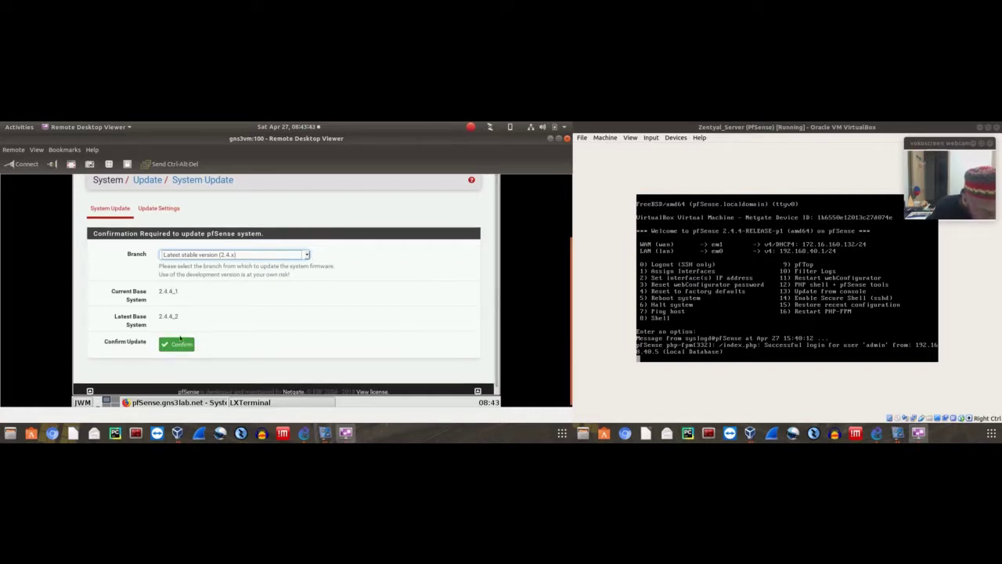
{"action": "left_click", "coordinate": [182, 345]}
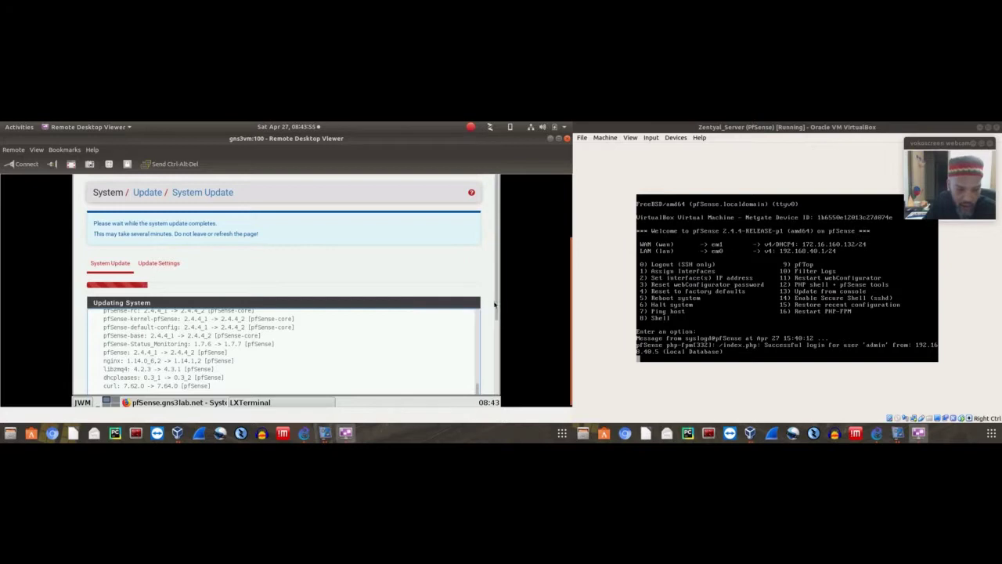
{"action": "scroll", "coordinate": [500, 338], "scroll_direction": "down", "scroll_amount": 1}
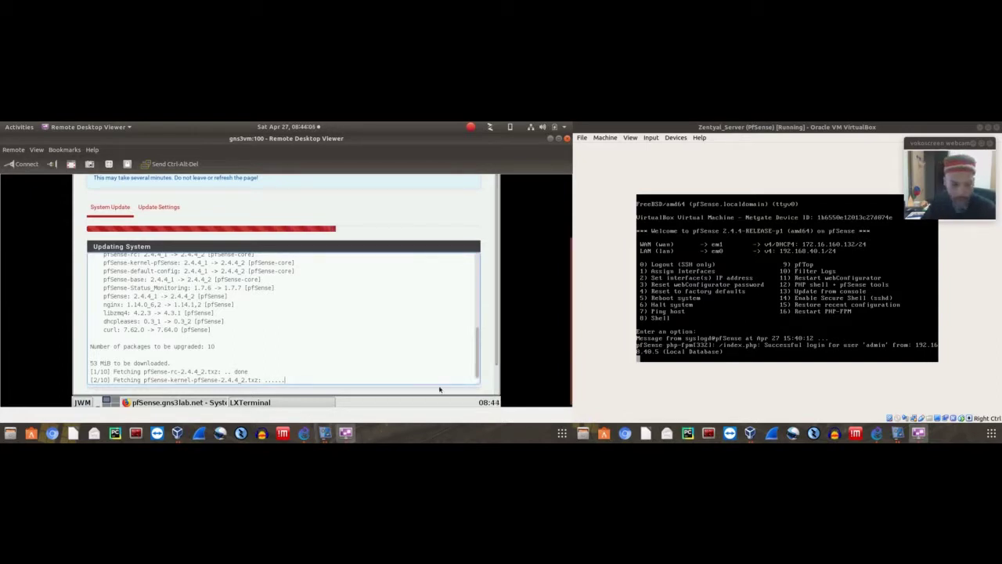
{"action": "scroll", "coordinate": [498, 341], "scroll_direction": "down", "scroll_amount": 1}
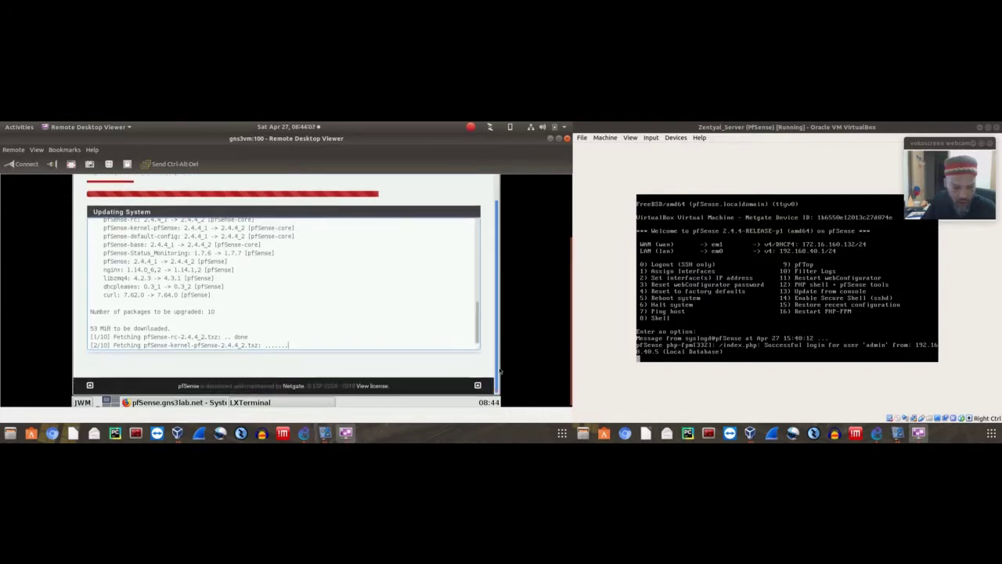
{"action": "left_click_drag", "start_coordinate": [499, 347], "coordinate": [499, 335]}
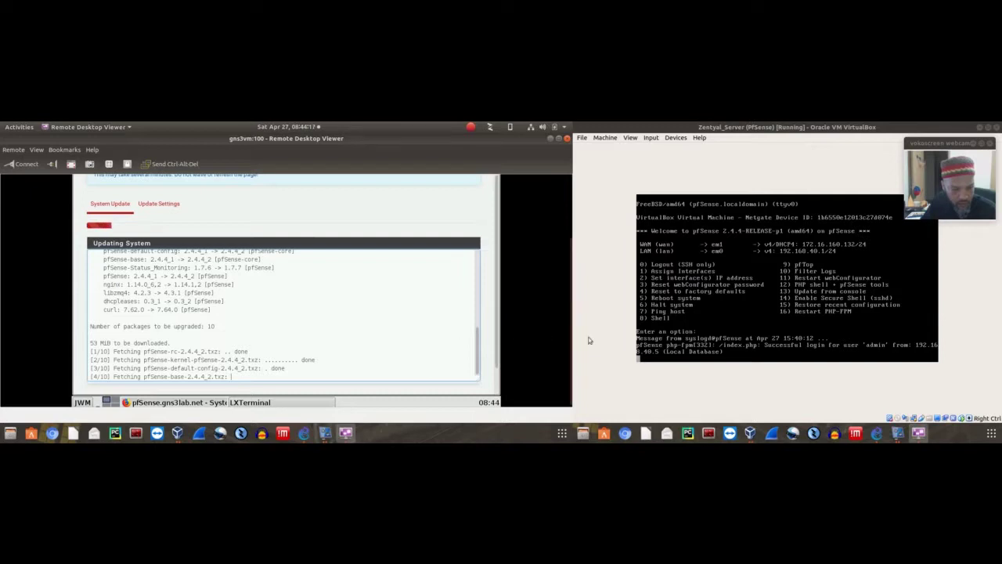
{"action": "scroll", "coordinate": [571, 327], "scroll_direction": "up", "scroll_amount": 3}
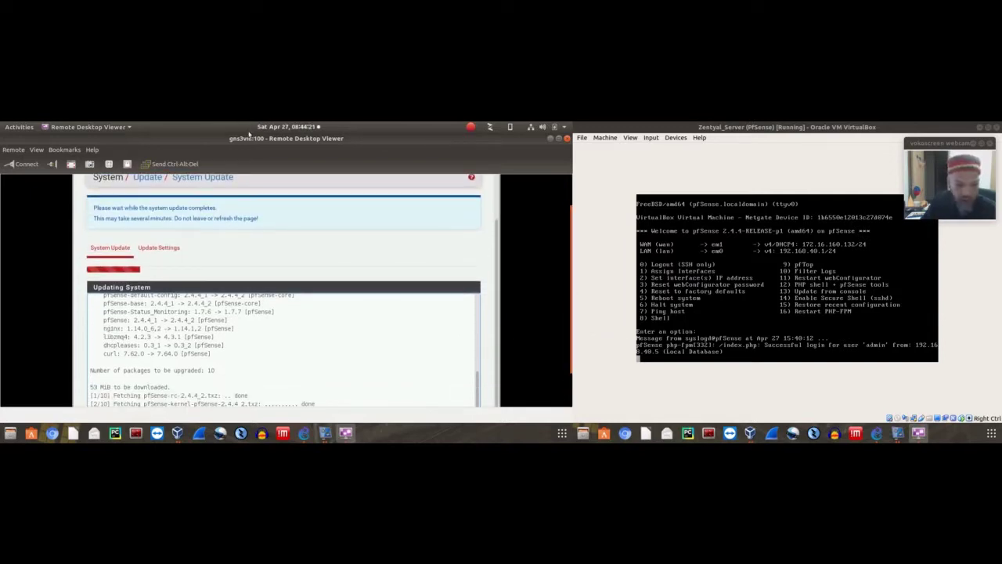
{"action": "left_click", "coordinate": [303, 128]}
{"action": "left_click", "coordinate": [305, 128]}
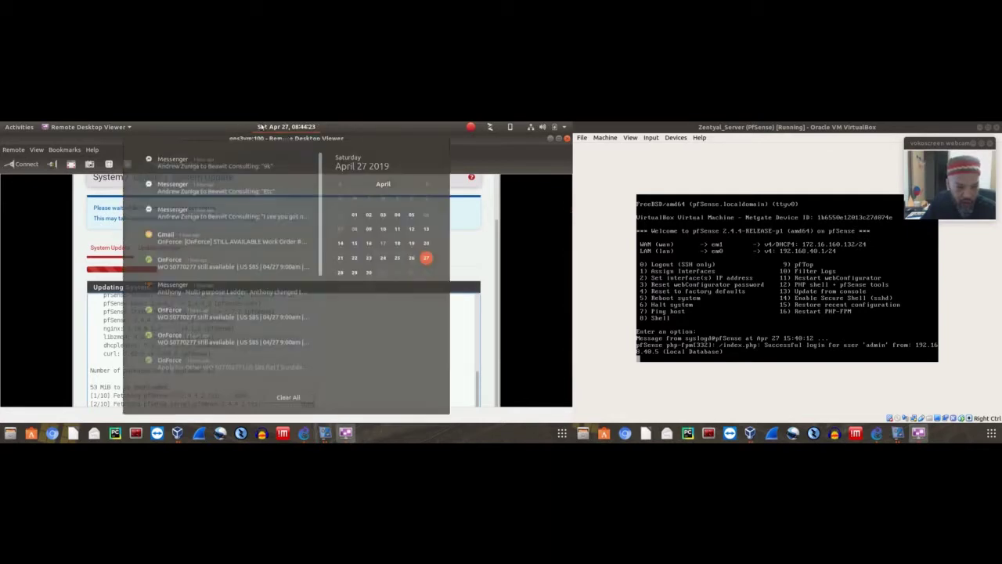
{"action": "left_click", "coordinate": [310, 127]}
{"action": "left_click", "coordinate": [406, 128]}
{"action": "left_click_drag", "start_coordinate": [398, 139], "coordinate": [755, 123]}
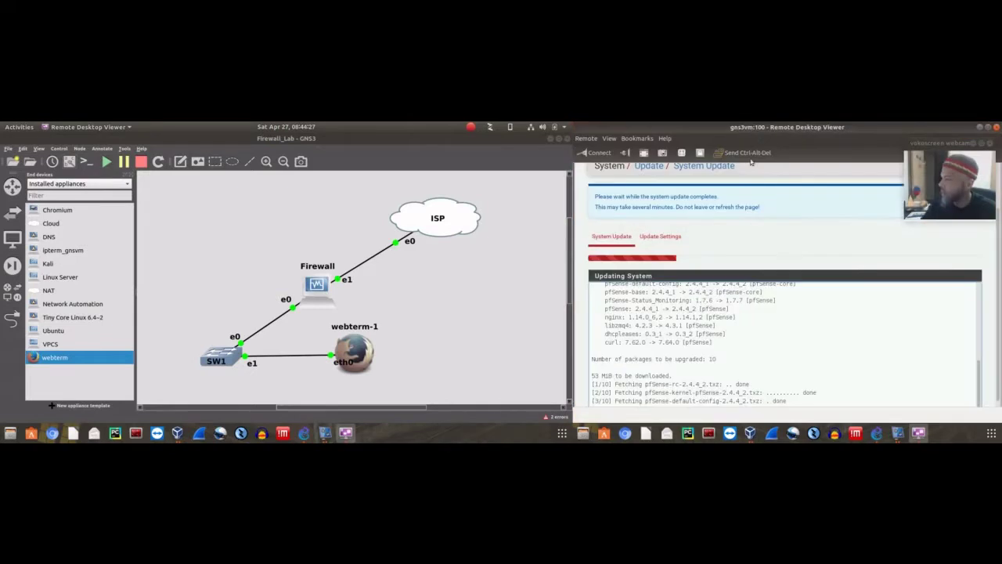
{"action": "mouse_move", "coordinate": [940, 143]}
{"action": "left_mouse_down"}
{"action": "mouse_move", "coordinate": [927, 158]}
{"action": "mouse_move", "coordinate": [937, 158]}
{"action": "left_mouse_up"}
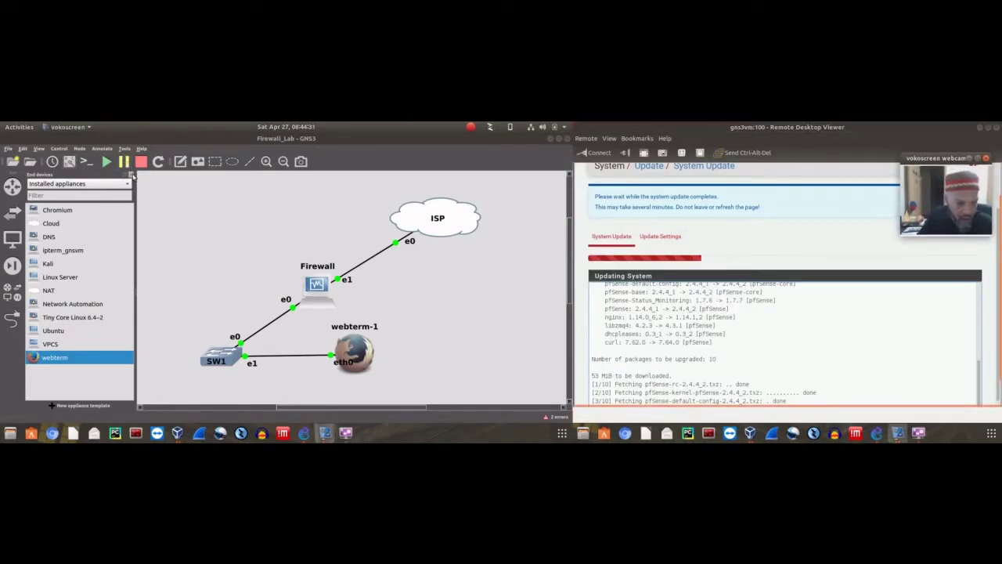
{"action": "left_click", "coordinate": [132, 175]}
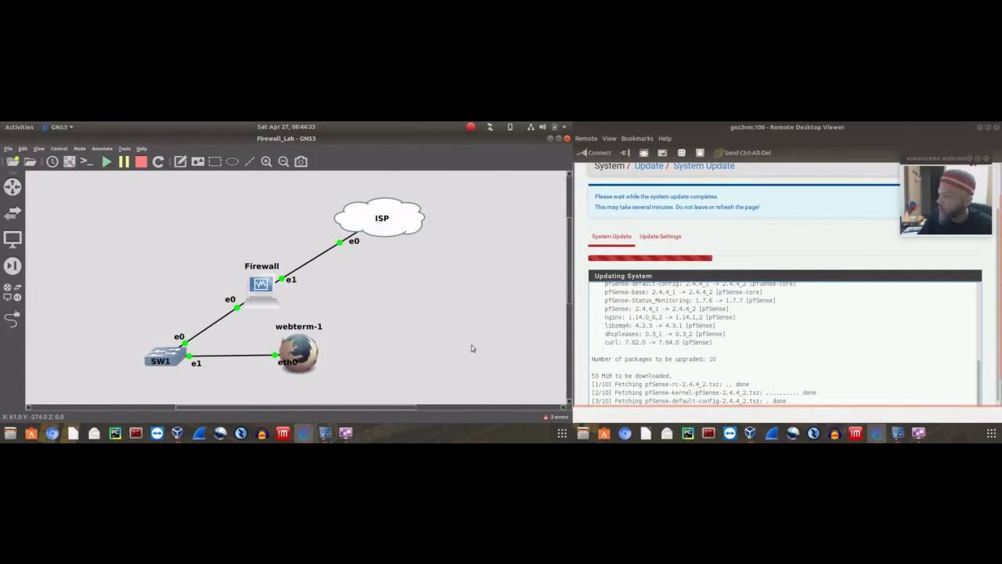
{"action": "left_click_drag", "start_coordinate": [209, 241], "coordinate": [327, 313]}
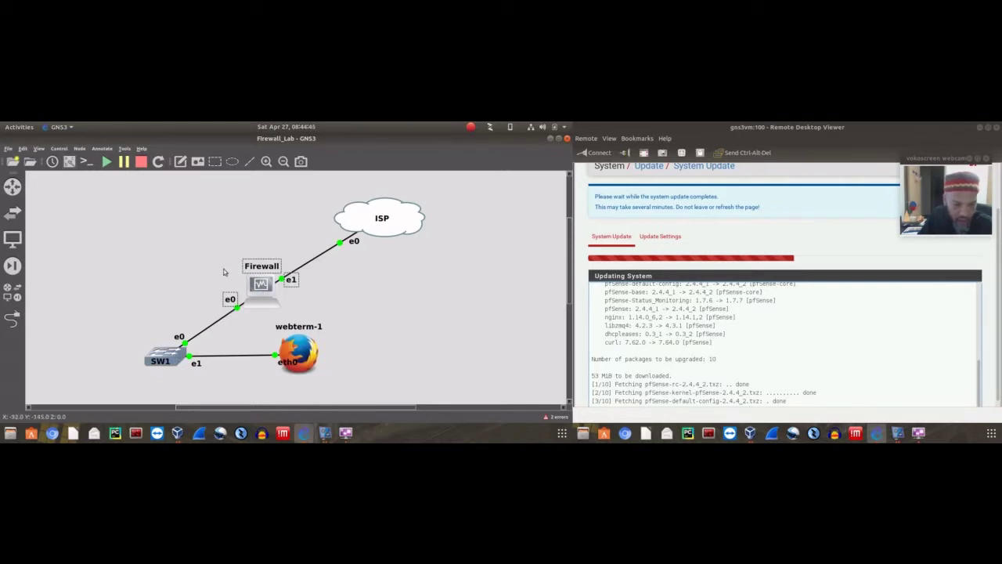
{"action": "left_click_drag", "start_coordinate": [210, 245], "coordinate": [300, 313]}
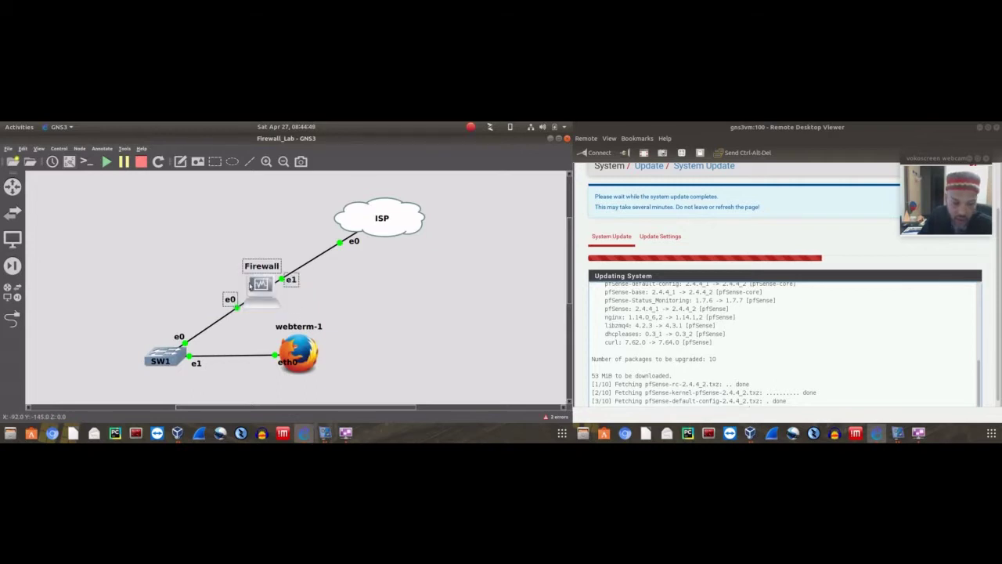
{"action": "left_click", "coordinate": [214, 278]}
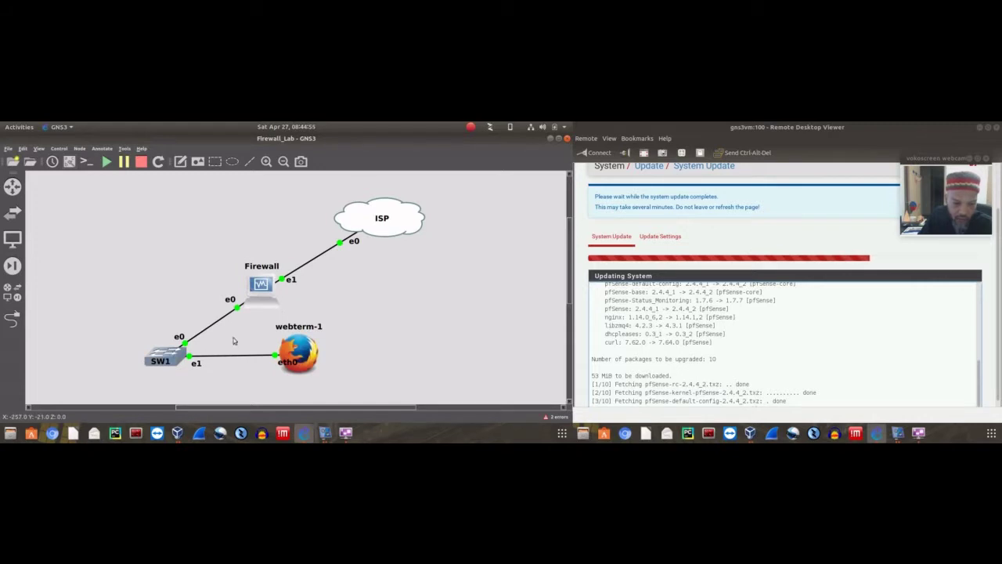
{"action": "left_click_drag", "start_coordinate": [274, 315], "coordinate": [330, 378]}
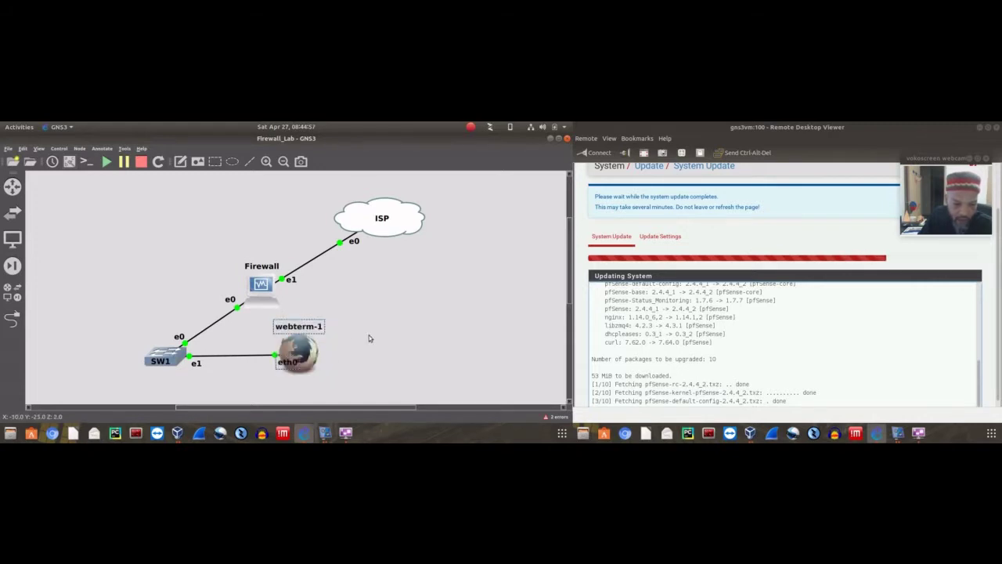
{"action": "left_click", "coordinate": [369, 335]}
{"action": "mouse_move", "coordinate": [274, 304]}
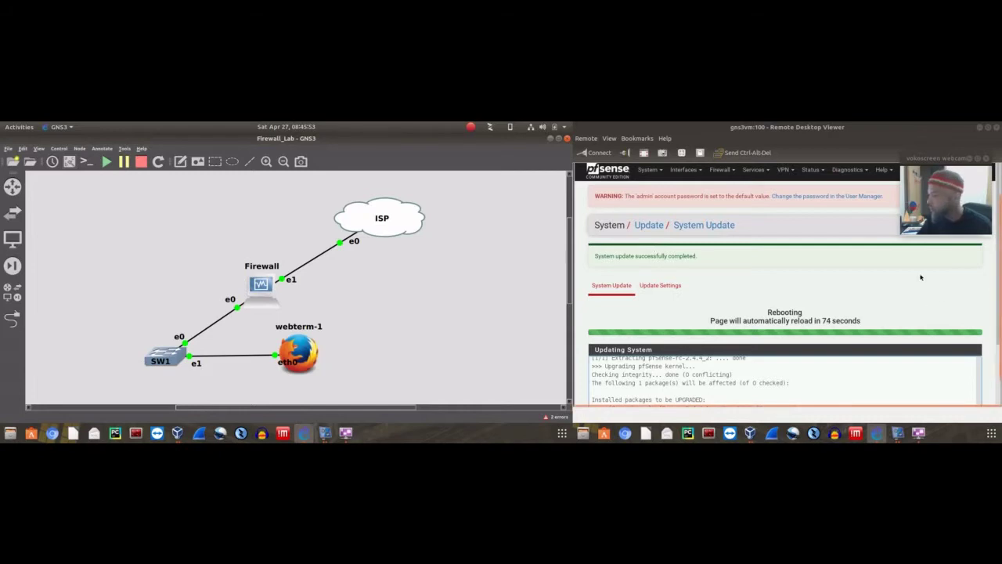
Focus the remote pfSense session and wait for the post-update reboot to reach the sign-in page
{"action": "left_click", "coordinate": [1000, 292]}
{"action": "left_click_drag", "start_coordinate": [1000, 292], "coordinate": [991, 346]}
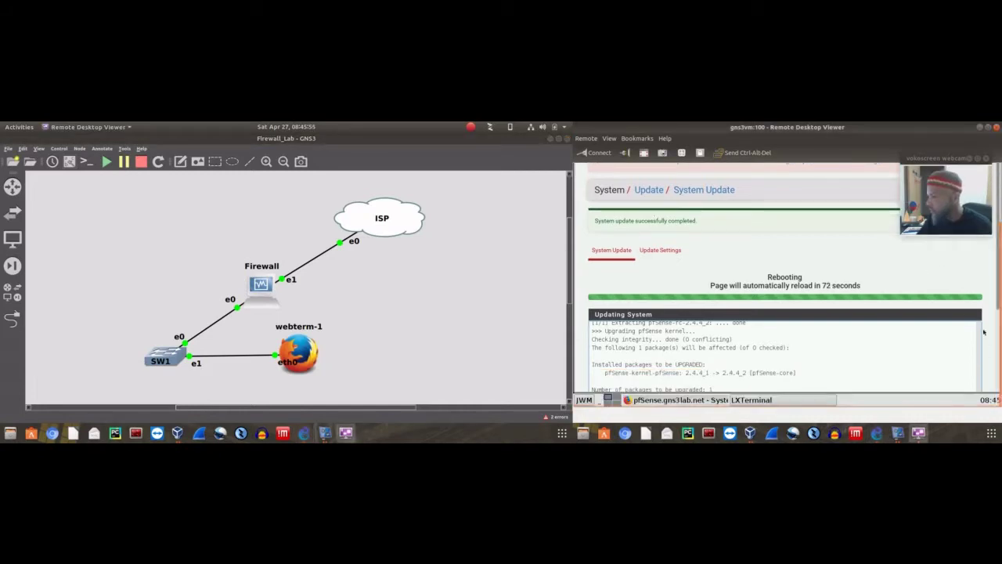
{"action": "scroll", "coordinate": [885, 257], "scroll_direction": "down", "scroll_amount": 4}
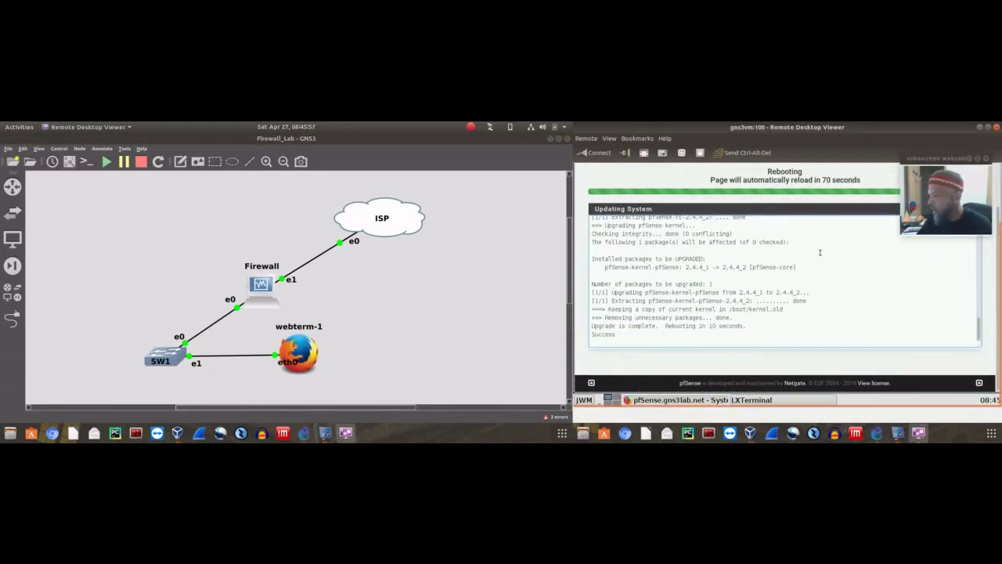
{"action": "scroll", "coordinate": [818, 181], "scroll_direction": "up", "scroll_amount": 3}
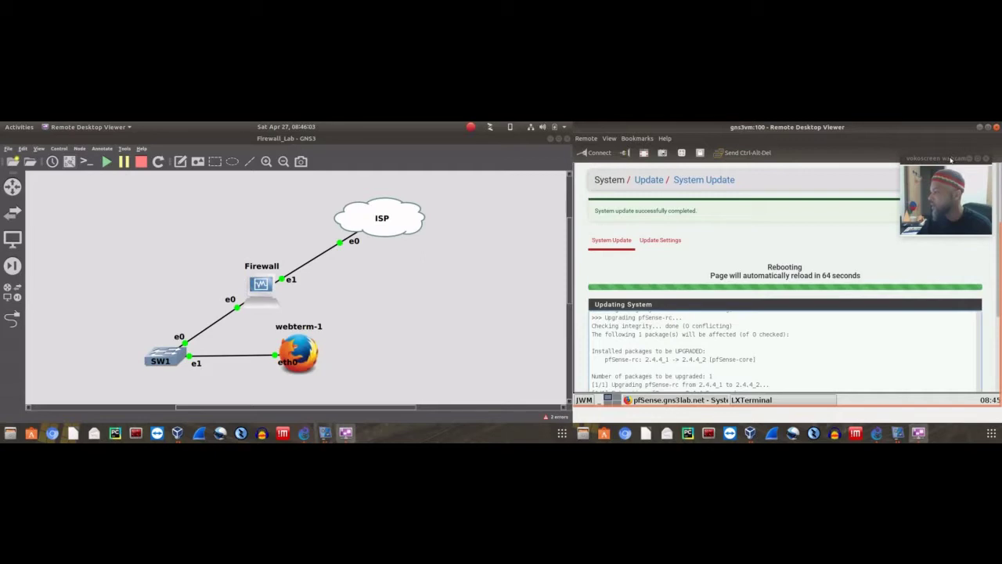
{"action": "left_click_drag", "start_coordinate": [951, 159], "coordinate": [502, 172]}
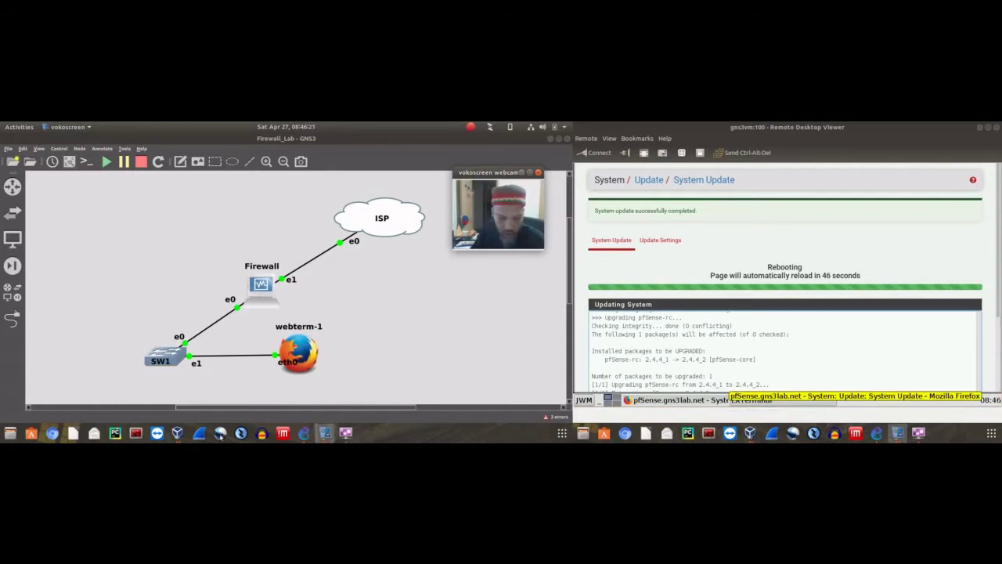
{"action": "mouse_move", "coordinate": [177, 435]}
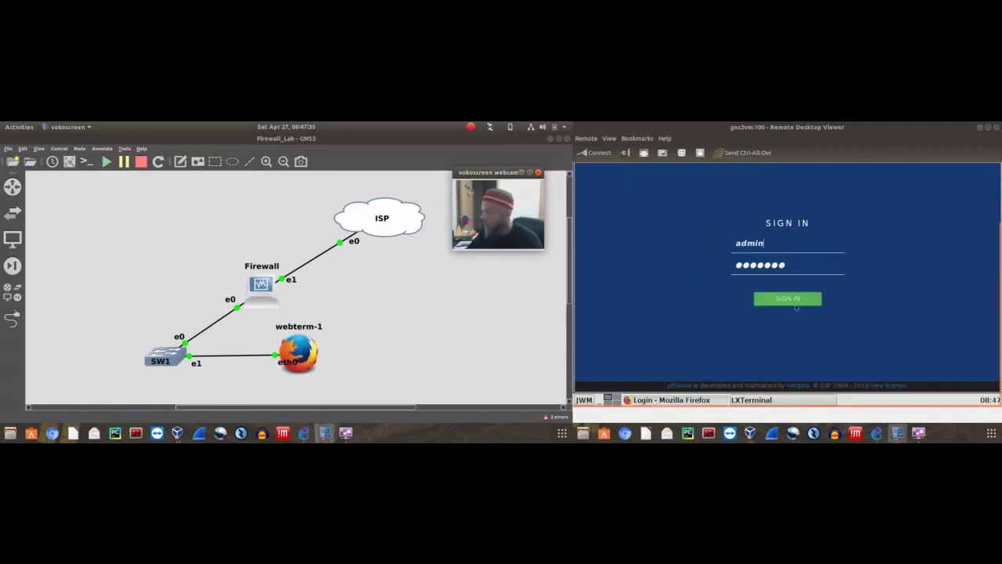
Sign in to the pfSense web interface and view the dashboard reporting 2.4.4-RELEASE-p2
{"action": "left_click", "coordinate": [785, 299]}
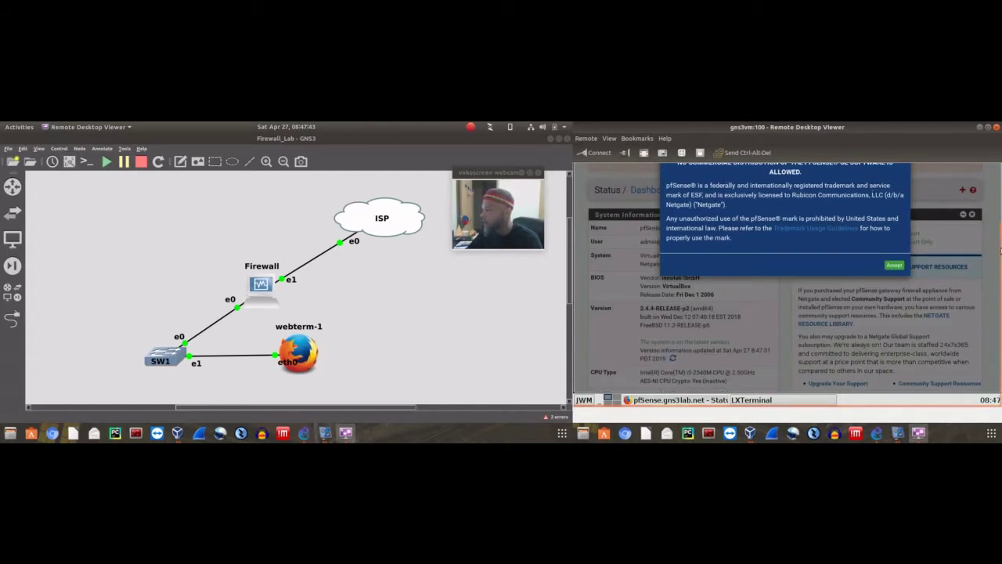
{"action": "scroll", "coordinate": [996, 203], "scroll_direction": "up", "scroll_amount": 2}
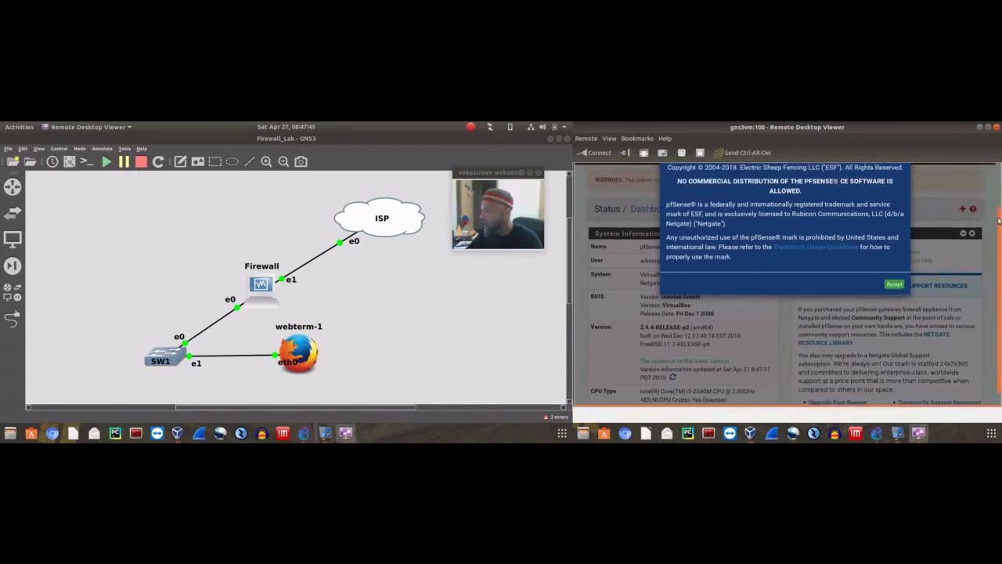
{"action": "scroll", "coordinate": [995, 206], "scroll_direction": "down", "scroll_amount": 1}
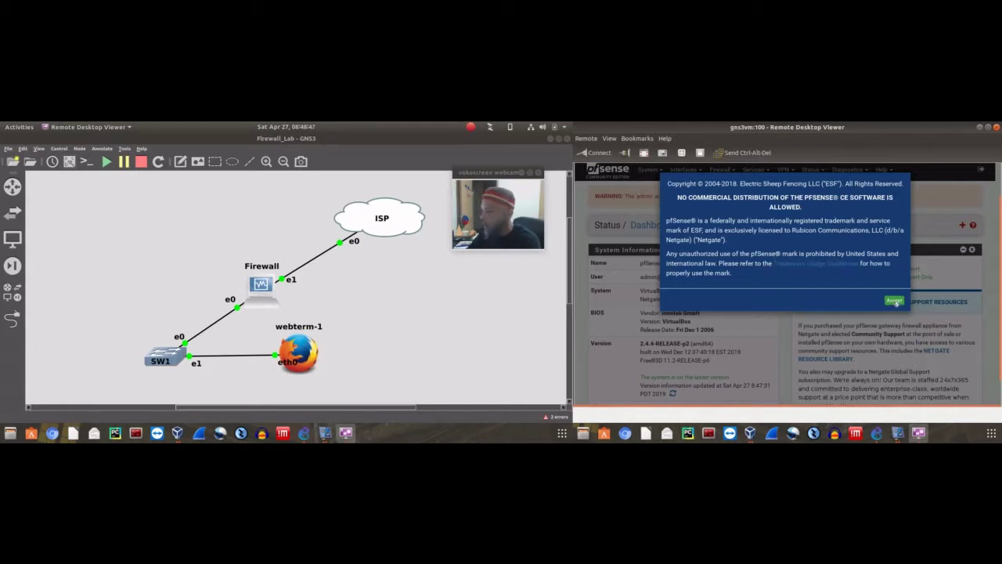
Accept the trademark notice and scroll through the dashboard's system, resource and WAN/LAN widgets
{"action": "left_click", "coordinate": [896, 303]}
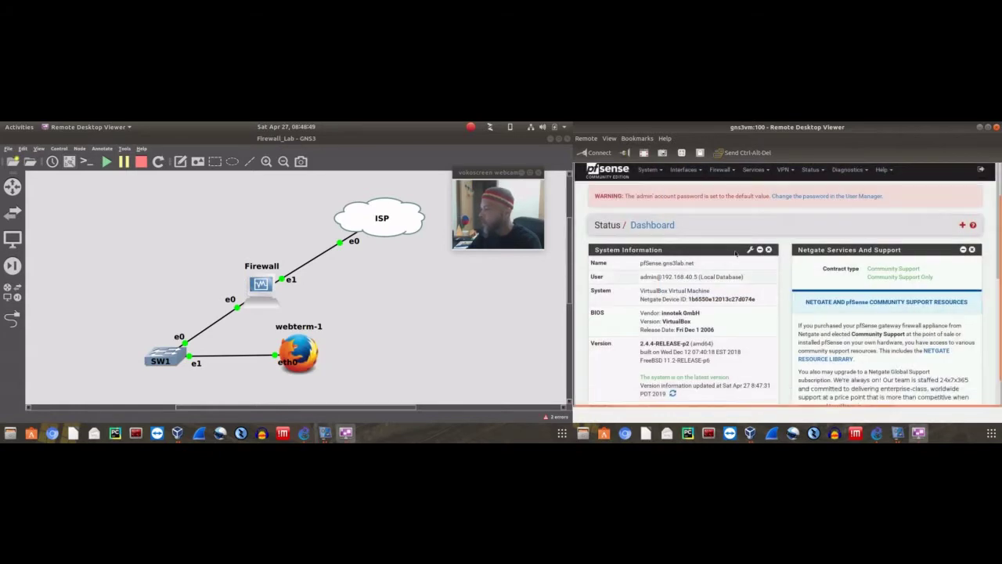
{"action": "scroll", "coordinate": [814, 227], "scroll_direction": "down", "scroll_amount": 3}
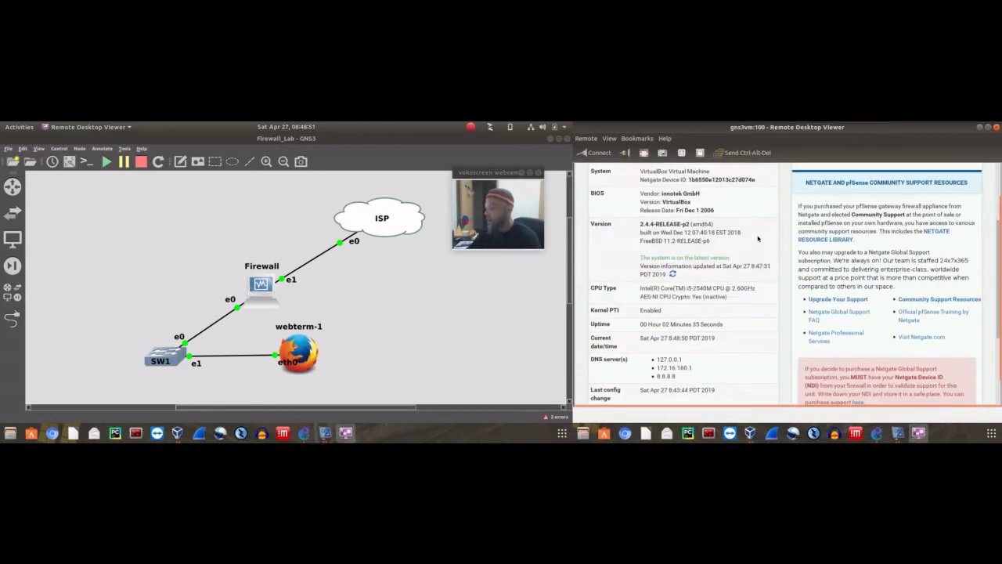
{"action": "scroll", "coordinate": [774, 208], "scroll_direction": "down", "scroll_amount": 2}
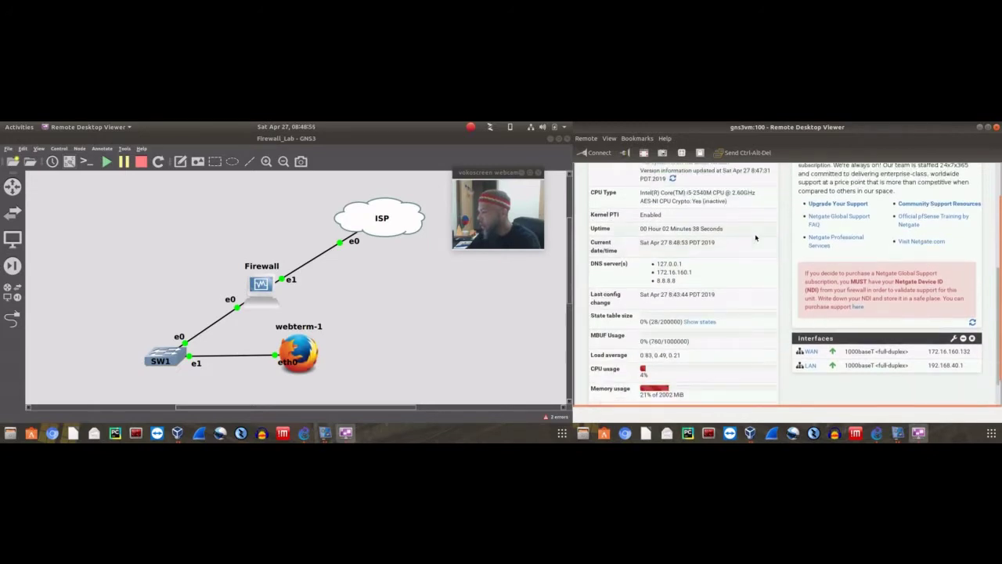
{"action": "scroll", "coordinate": [813, 321], "scroll_direction": "up", "scroll_amount": 5}
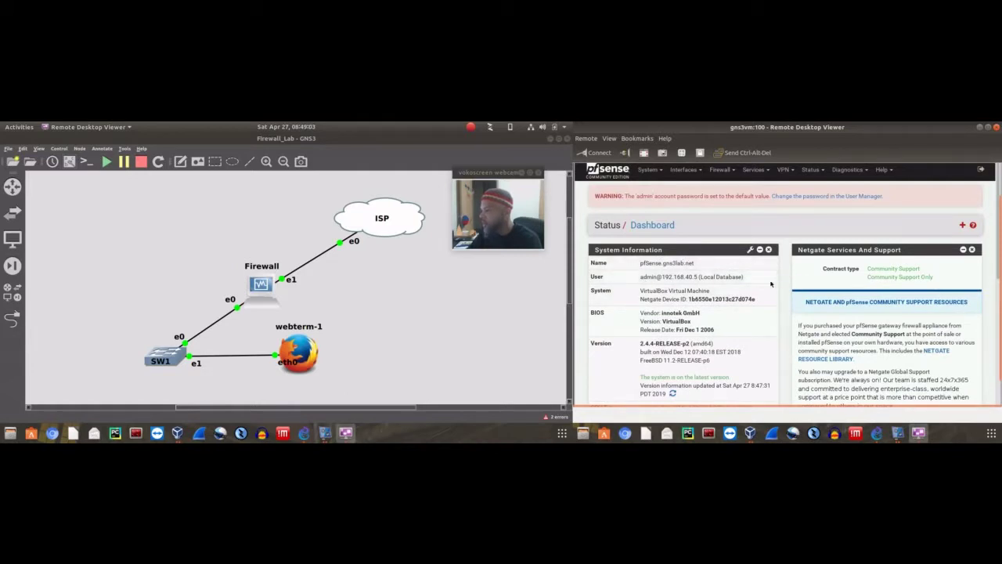
{"action": "scroll", "coordinate": [752, 285], "scroll_direction": "down", "scroll_amount": 1}
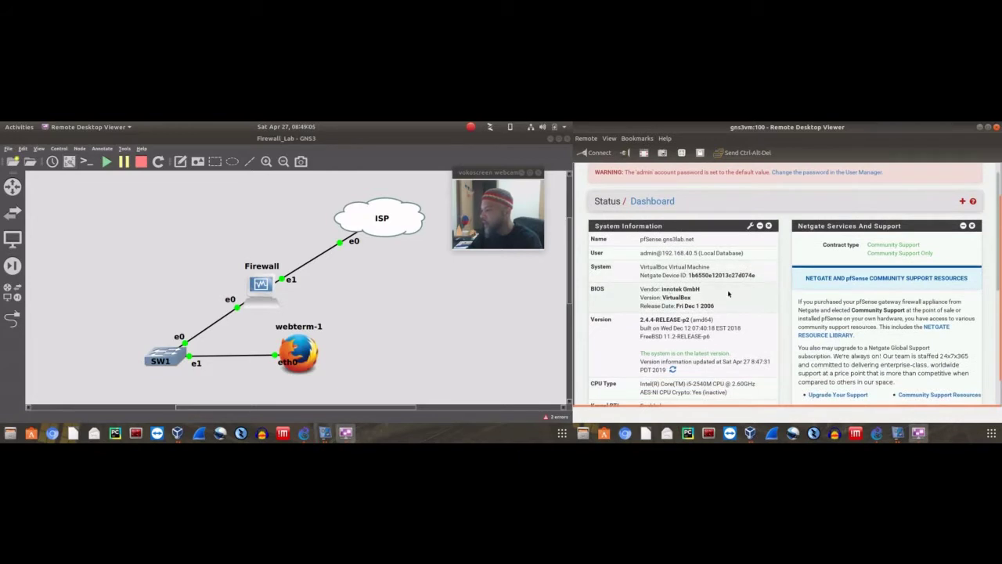
{"action": "scroll", "coordinate": [729, 294], "scroll_direction": "down", "scroll_amount": 2}
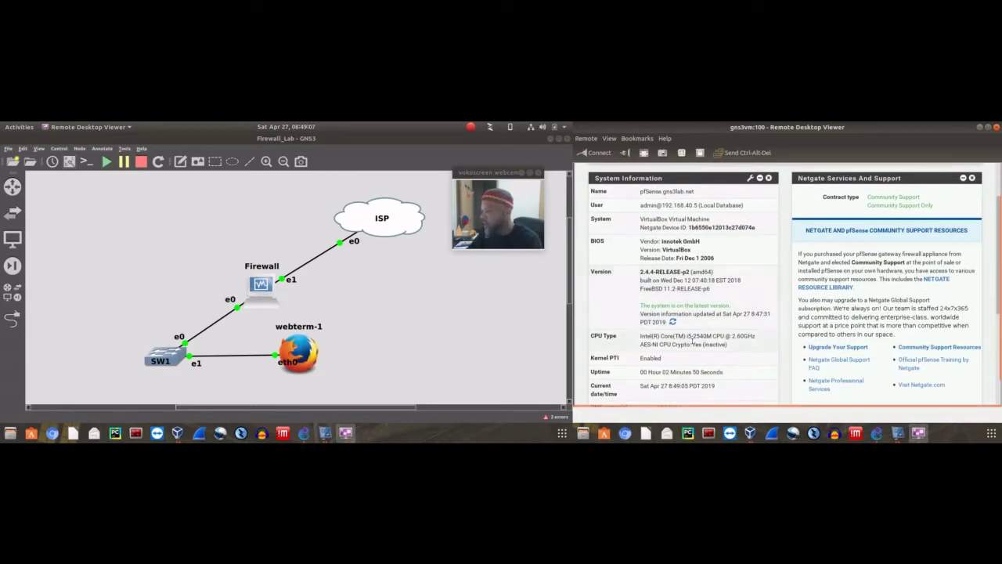
{"action": "scroll", "coordinate": [683, 335], "scroll_direction": "down", "scroll_amount": 3}
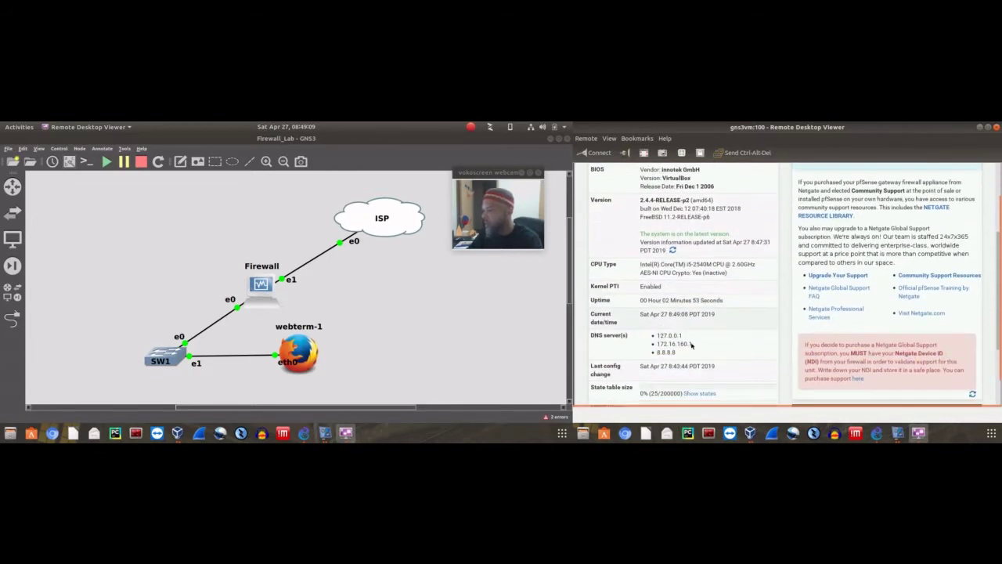
{"action": "scroll", "coordinate": [686, 337], "scroll_direction": "down", "scroll_amount": 3}
{"action": "scroll", "coordinate": [679, 342], "scroll_direction": "down", "scroll_amount": 1}
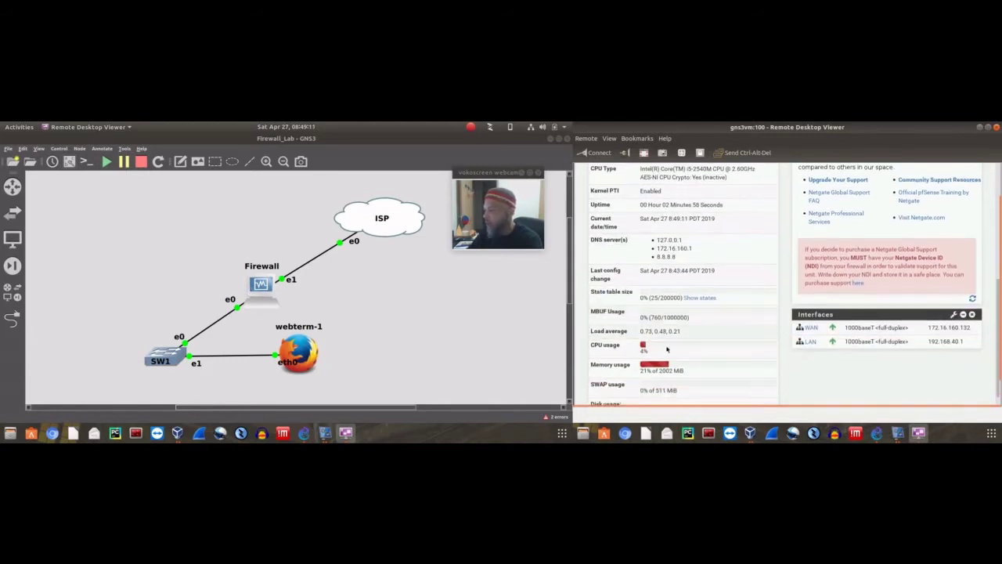
{"action": "scroll", "coordinate": [694, 348], "scroll_direction": "down", "scroll_amount": 2}
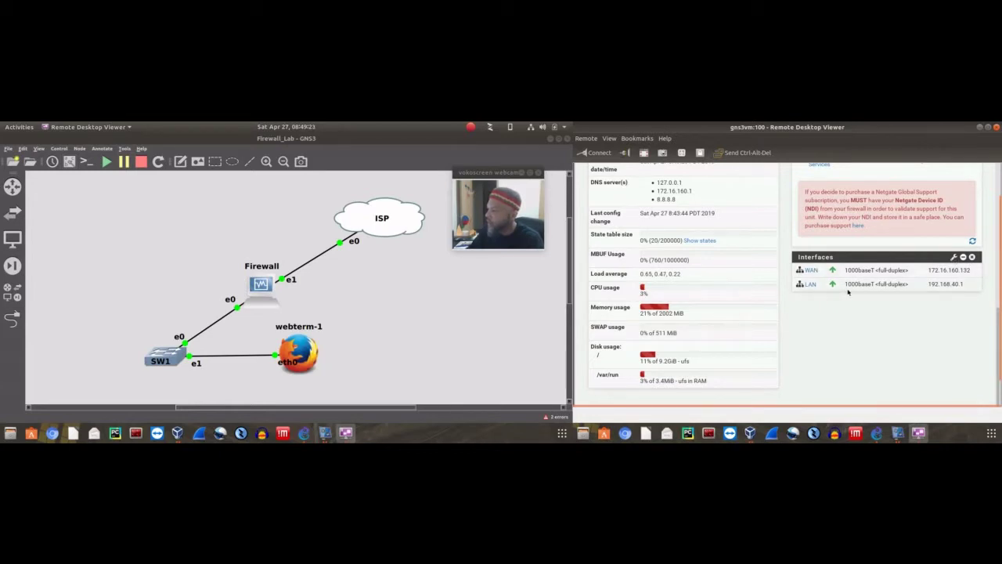
{"action": "scroll", "coordinate": [821, 314], "scroll_direction": "up", "scroll_amount": 3}
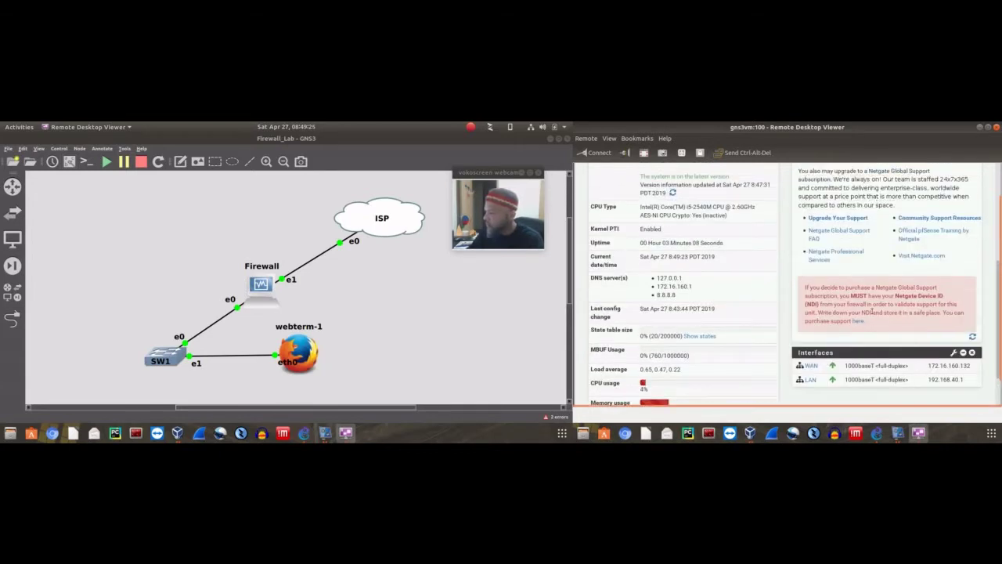
{"action": "scroll", "coordinate": [872, 311], "scroll_direction": "up", "scroll_amount": 3}
{"action": "scroll", "coordinate": [745, 270], "scroll_direction": "up", "scroll_amount": 2}
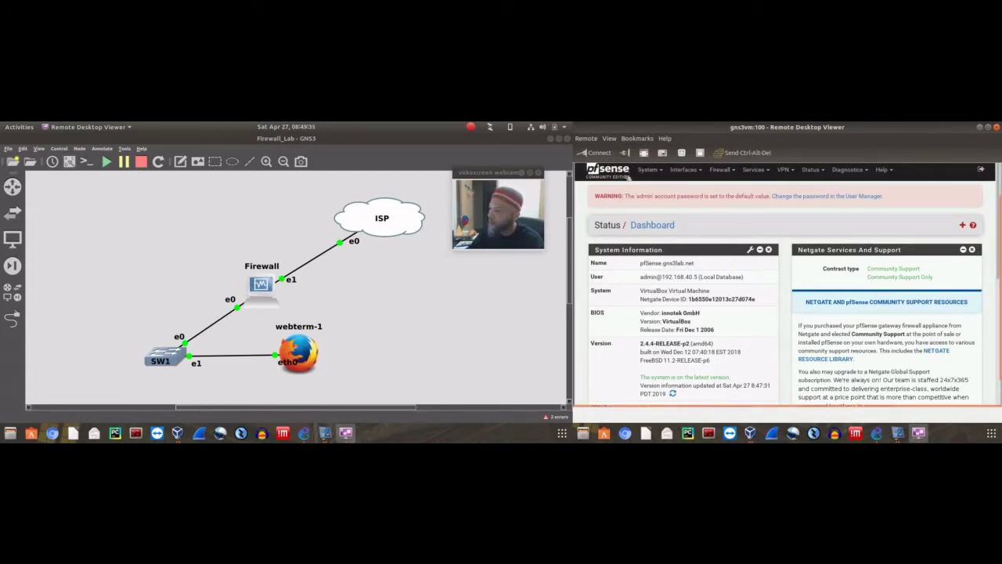
{"action": "left_click", "coordinate": [660, 170]}
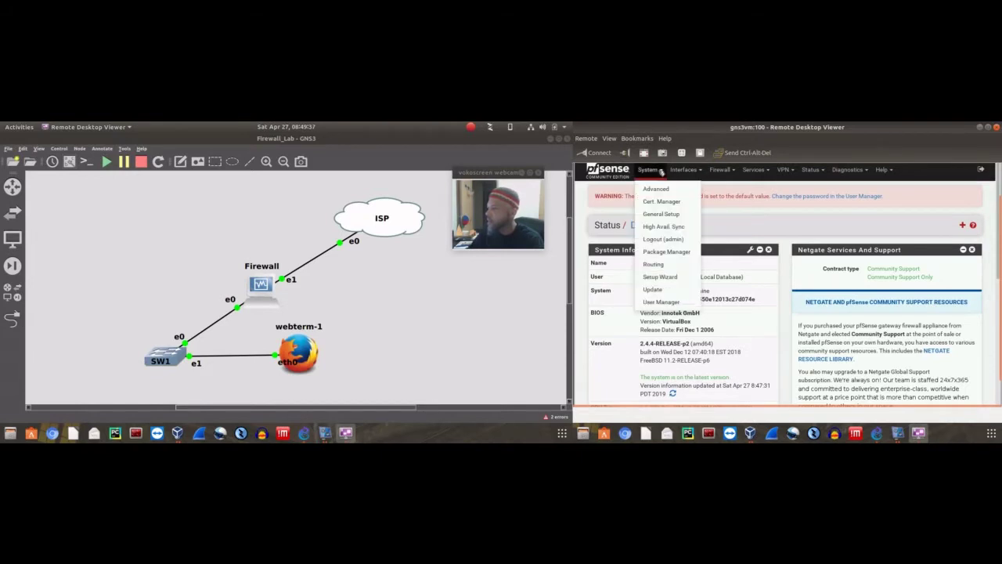
{"action": "left_click", "coordinate": [658, 171]}
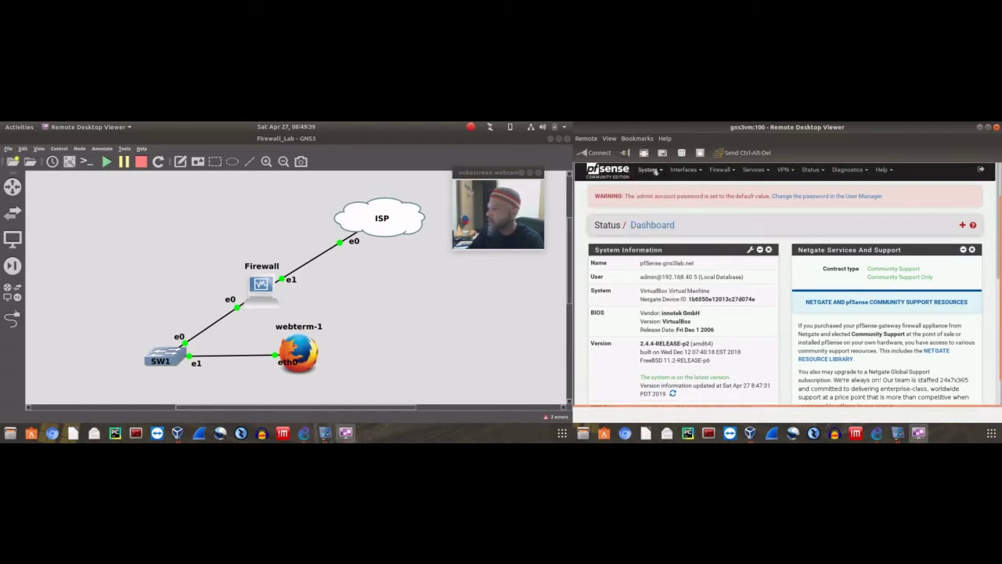
{"action": "left_click", "coordinate": [656, 171]}
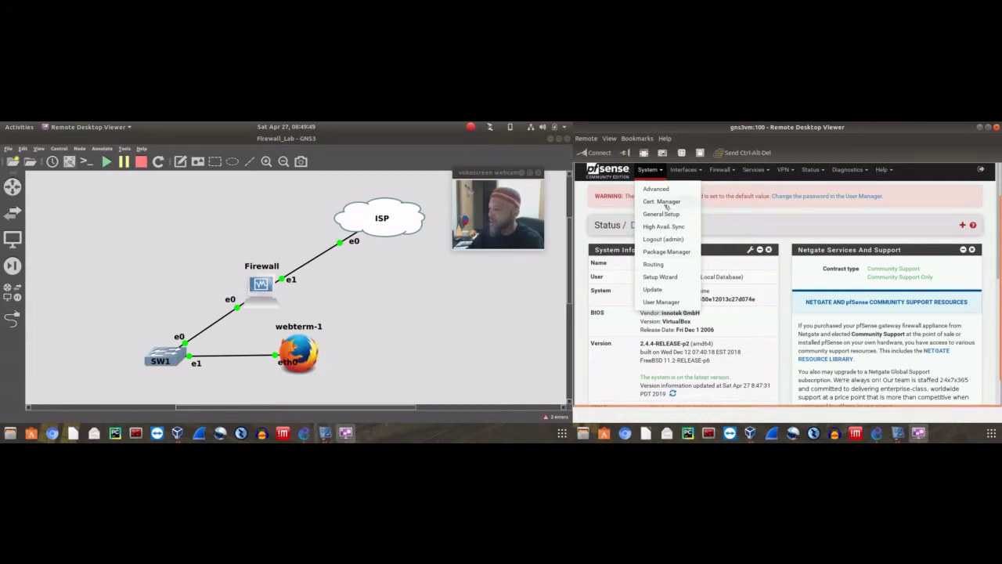
{"action": "left_click", "coordinate": [691, 171]}
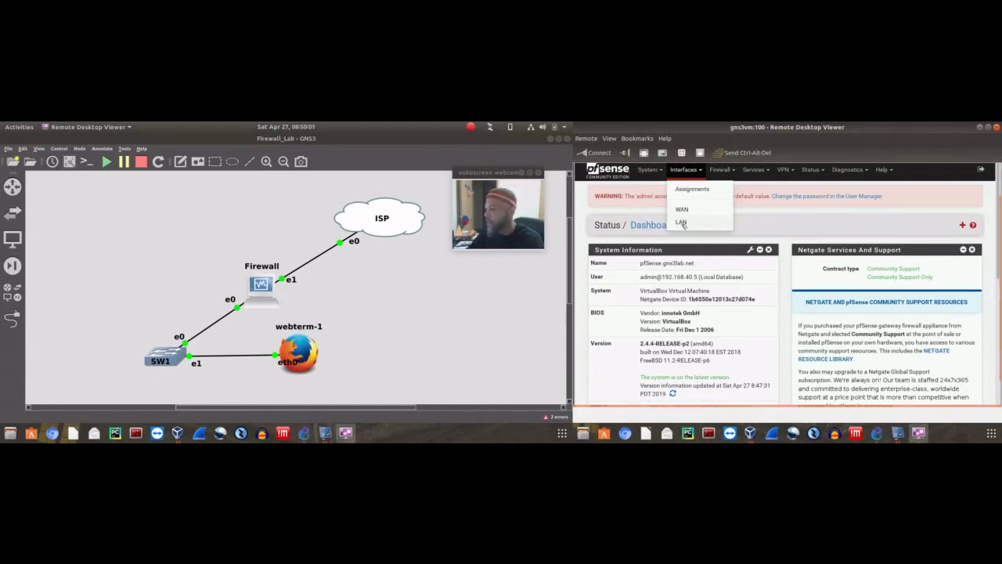
{"action": "left_click", "coordinate": [682, 223]}
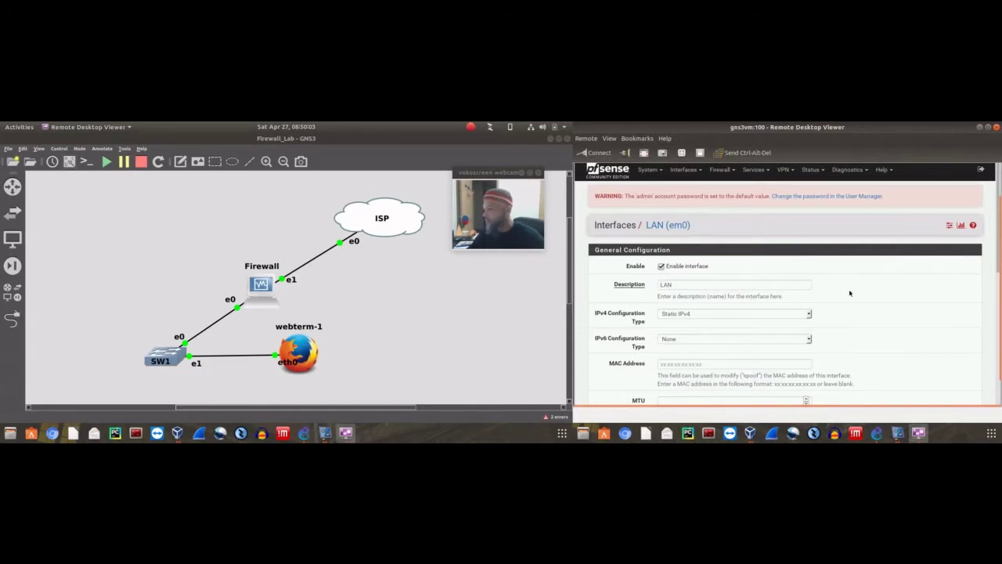
{"action": "scroll", "coordinate": [850, 290], "scroll_direction": "down", "scroll_amount": 2}
{"action": "scroll", "coordinate": [852, 274], "scroll_direction": "down", "scroll_amount": 3}
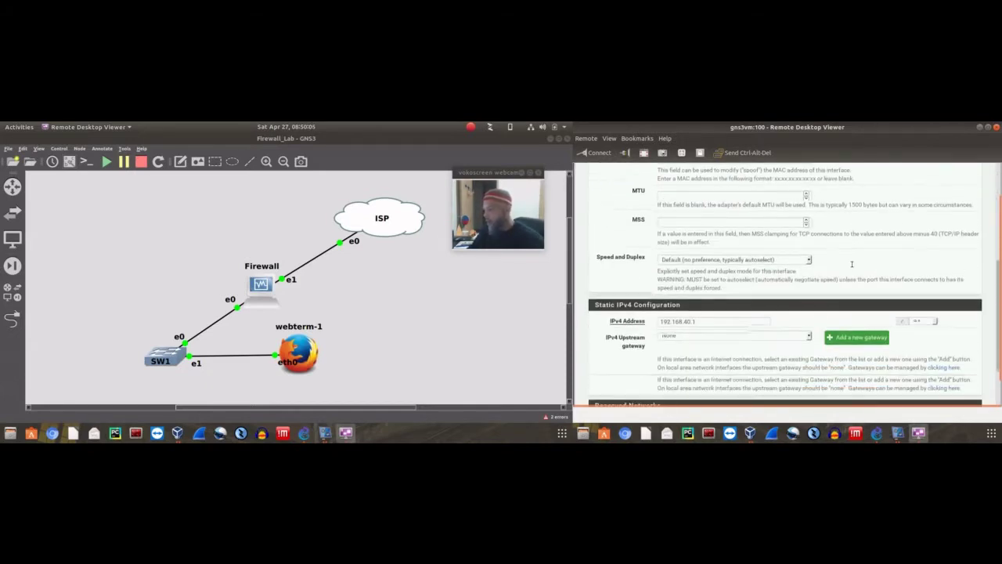
{"action": "scroll", "coordinate": [852, 264], "scroll_direction": "down", "scroll_amount": 4}
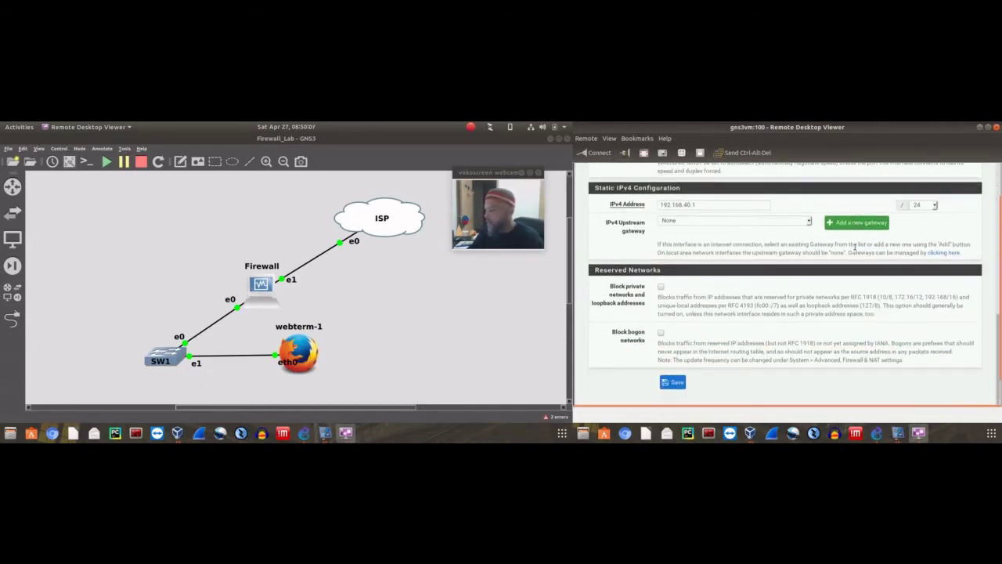
{"action": "scroll", "coordinate": [854, 248], "scroll_direction": "up", "scroll_amount": 4}
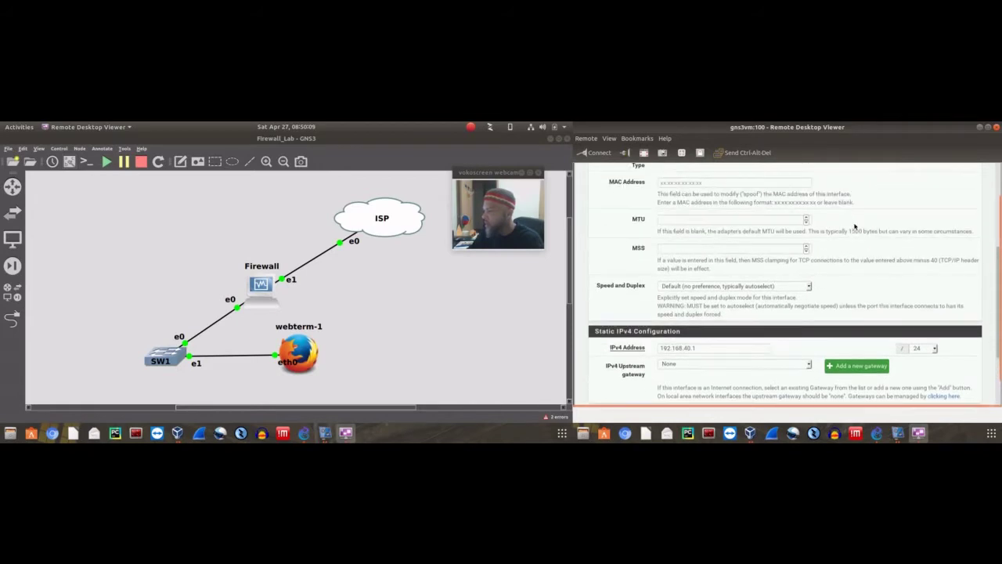
{"action": "scroll", "coordinate": [850, 231], "scroll_direction": "up", "scroll_amount": 5}
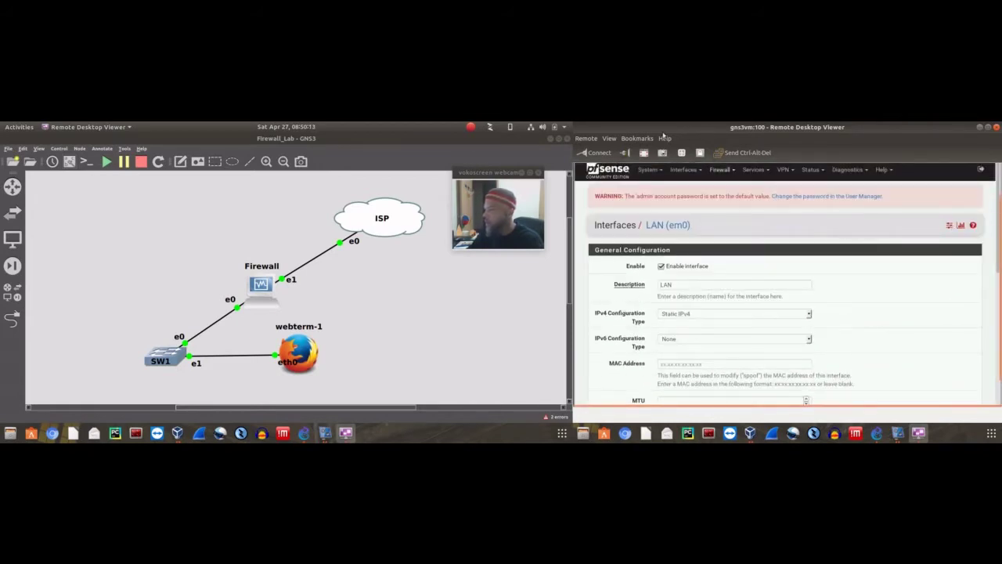
Go to Firewall > NAT > Port Forward and start a new port-forward rule
{"action": "left_click", "coordinate": [697, 169]}
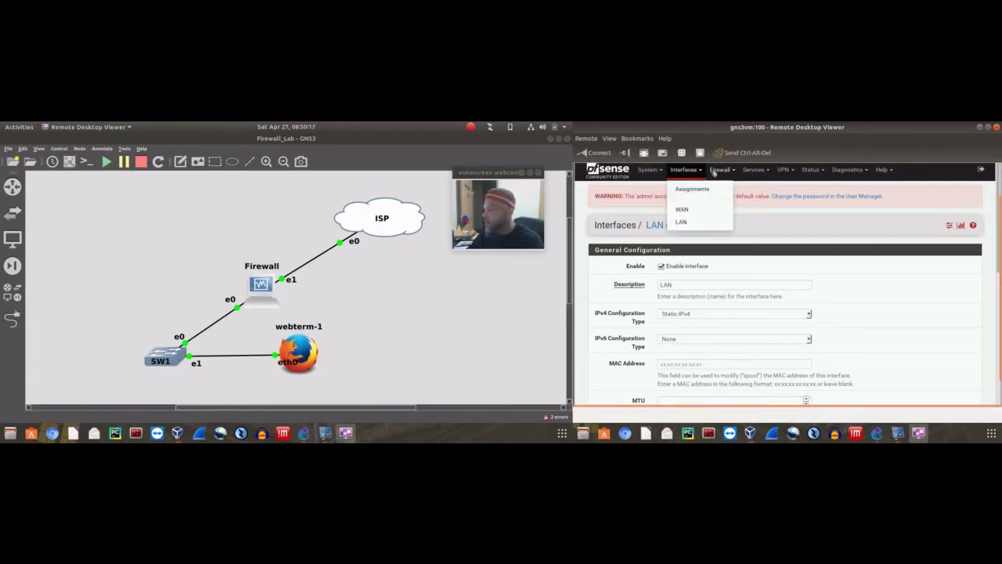
{"action": "left_click", "coordinate": [734, 172]}
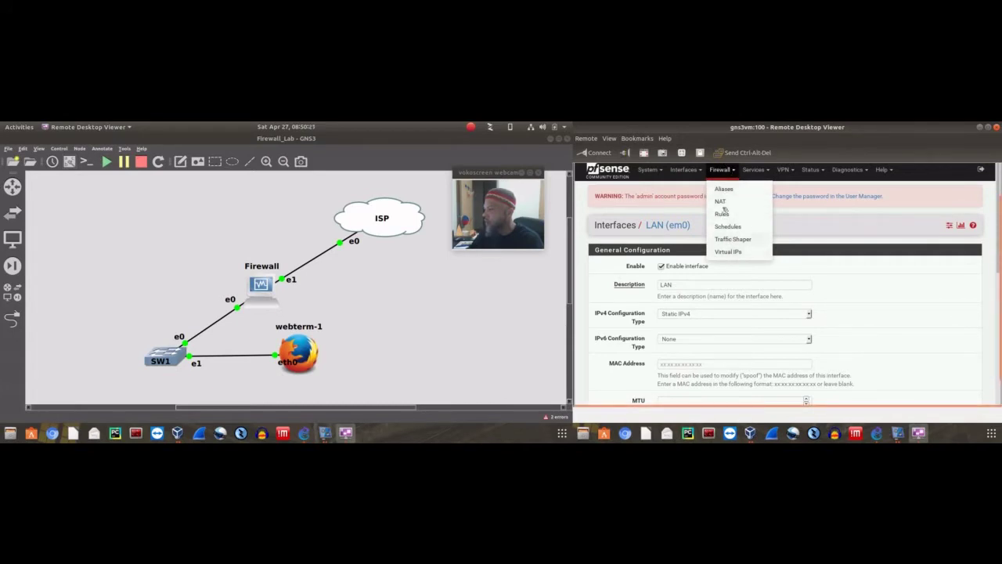
{"action": "left_click", "coordinate": [721, 202]}
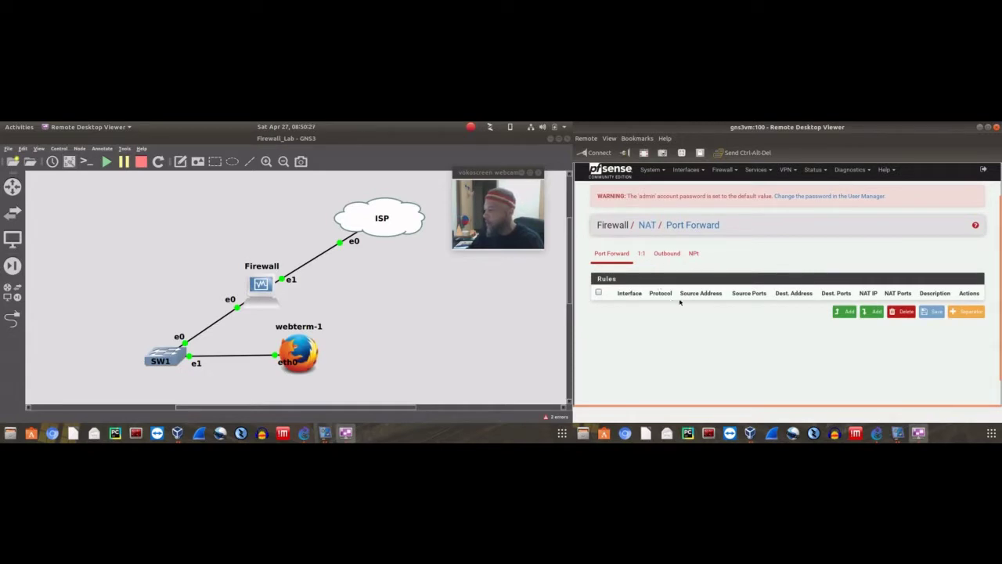
{"action": "left_click", "coordinate": [846, 313]}
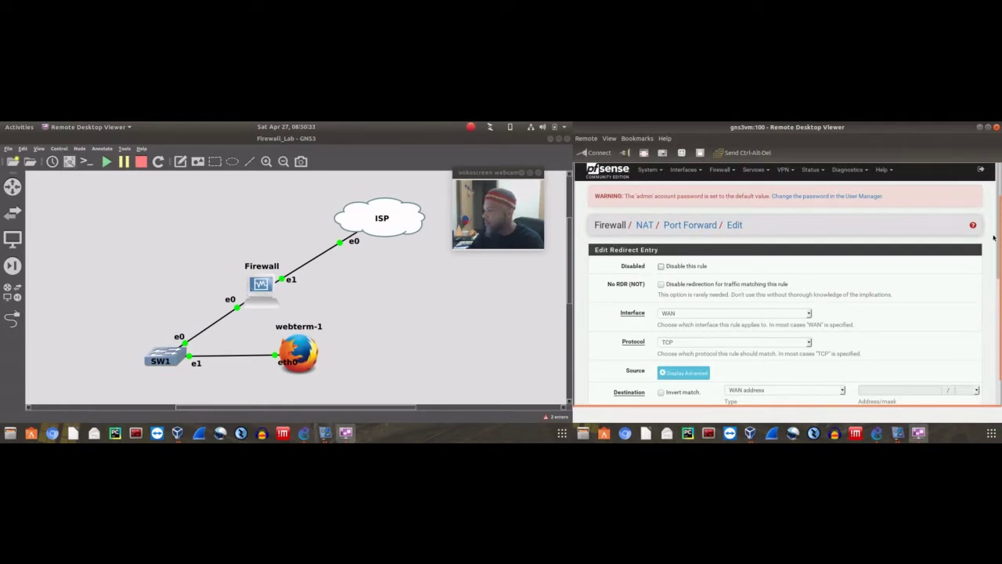
{"action": "left_click_drag", "start_coordinate": [994, 238], "coordinate": [1000, 255]}
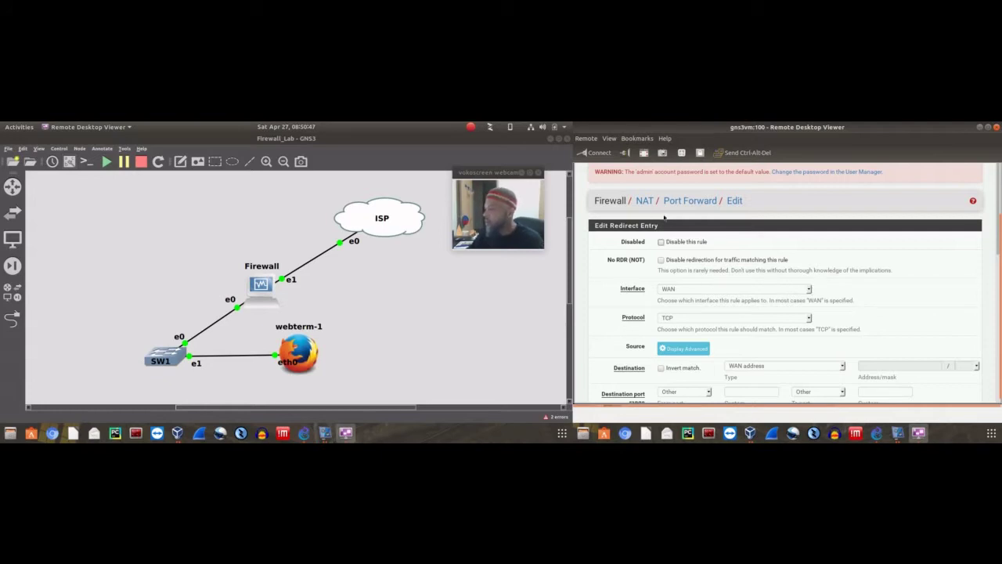
Check the rule's WAN interface and set its destination type to LAN net
{"action": "left_click", "coordinate": [810, 292]}
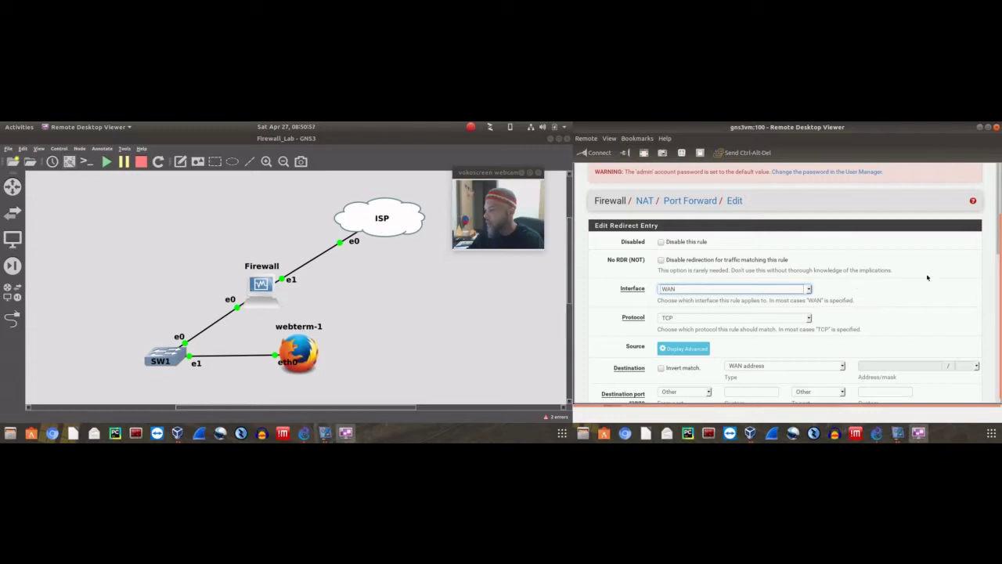
{"action": "scroll", "coordinate": [874, 285], "scroll_direction": "down", "scroll_amount": 2}
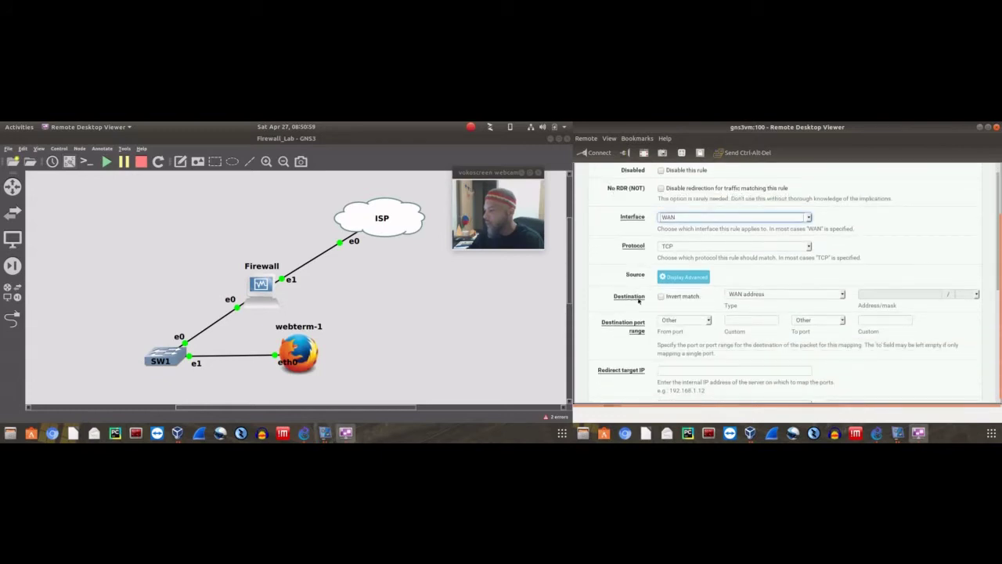
{"action": "left_click", "coordinate": [846, 294]}
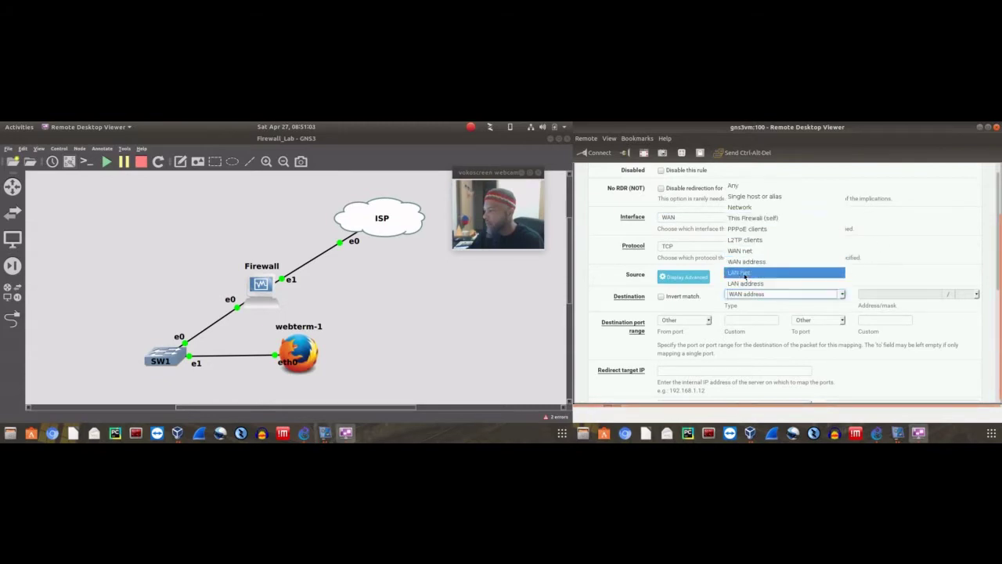
{"action": "left_click", "coordinate": [745, 274]}
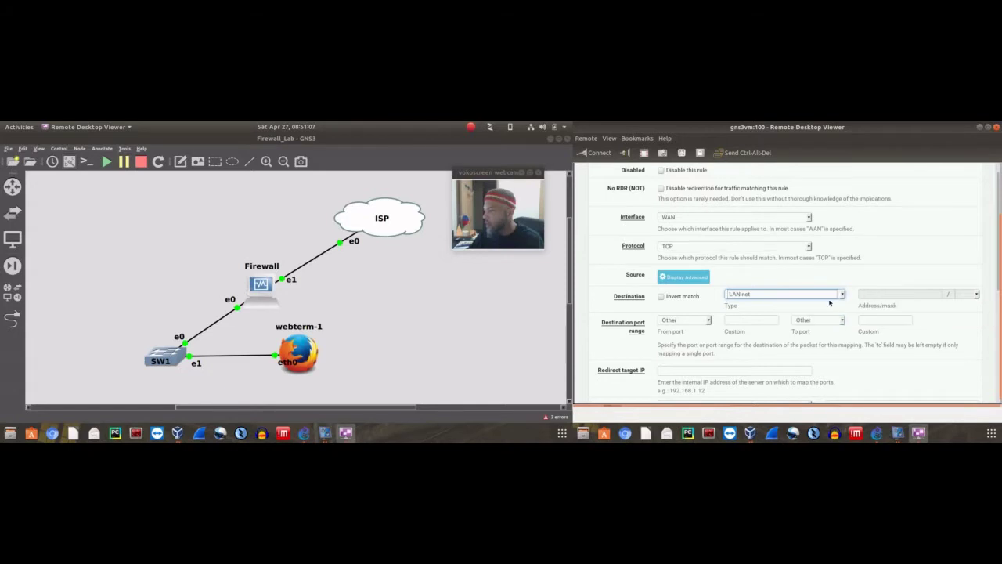
{"action": "scroll", "coordinate": [591, 319], "scroll_direction": "down", "scroll_amount": 5}
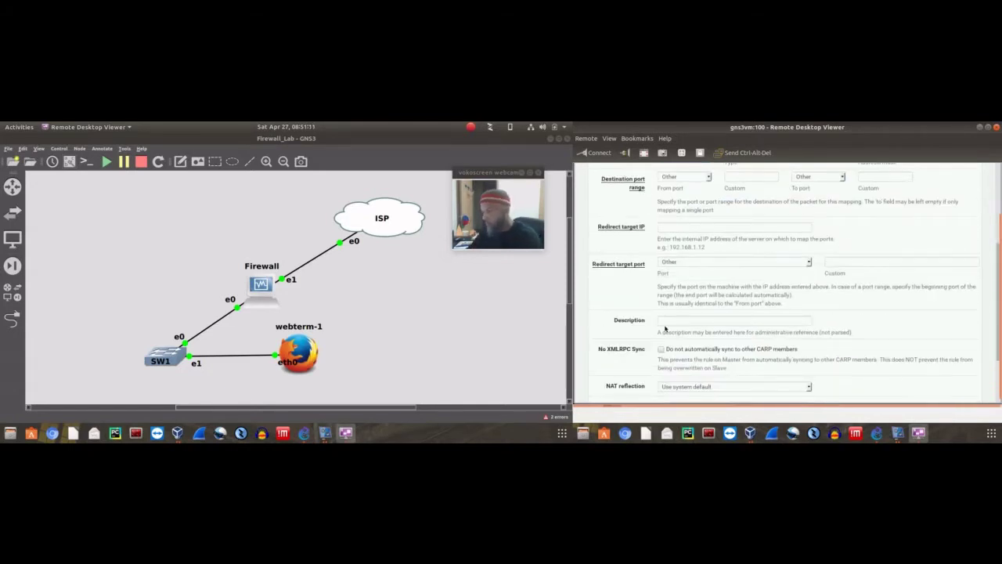
{"action": "scroll", "coordinate": [614, 274], "scroll_direction": "up", "scroll_amount": 2}
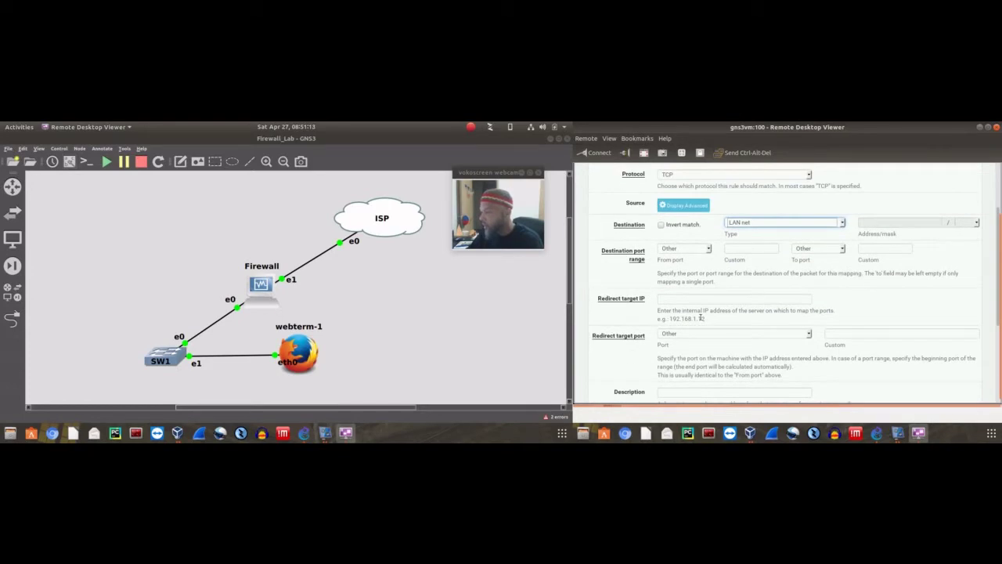
{"action": "scroll", "coordinate": [612, 289], "scroll_direction": "up", "scroll_amount": 3}
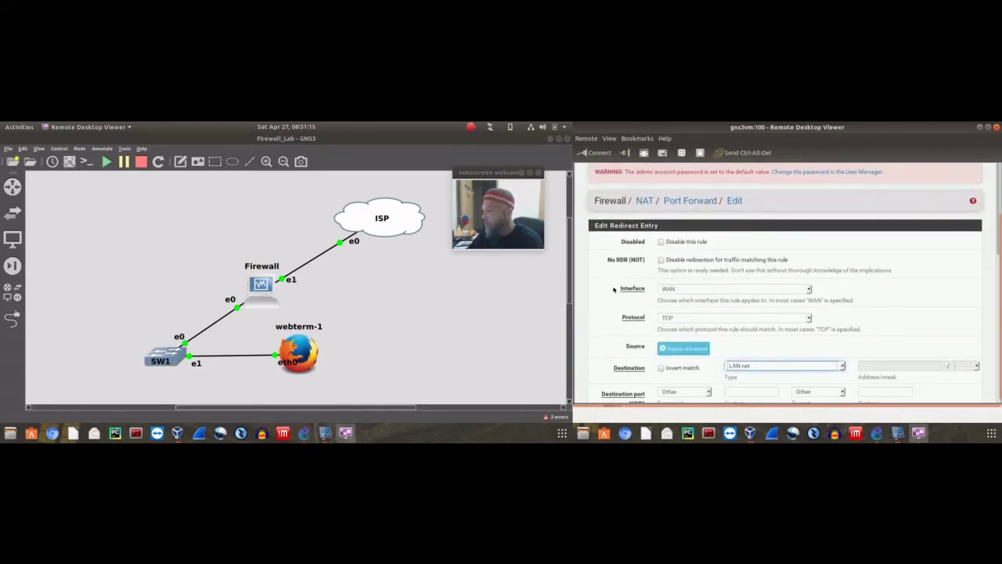
{"action": "scroll", "coordinate": [606, 285], "scroll_direction": "down", "scroll_amount": 4}
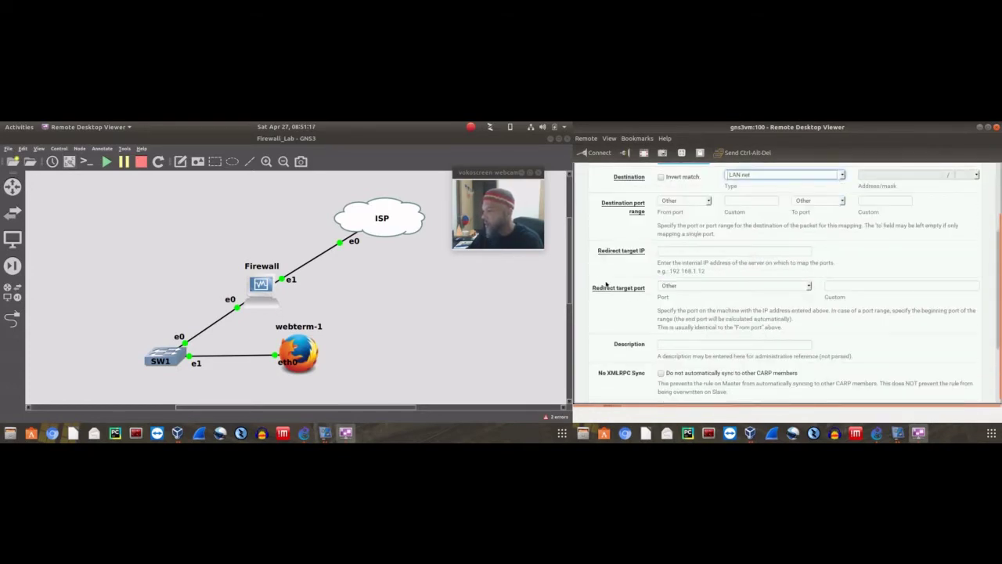
{"action": "scroll", "coordinate": [606, 285], "scroll_direction": "down", "scroll_amount": 3}
{"action": "scroll", "coordinate": [607, 281], "scroll_direction": "up", "scroll_amount": 5}
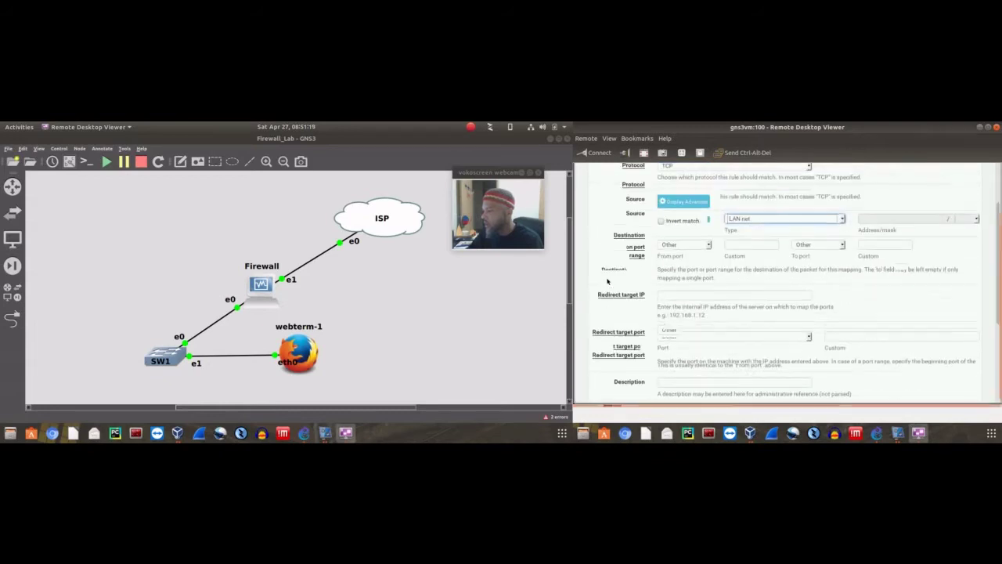
{"action": "scroll", "coordinate": [607, 280], "scroll_direction": "up", "scroll_amount": 2}
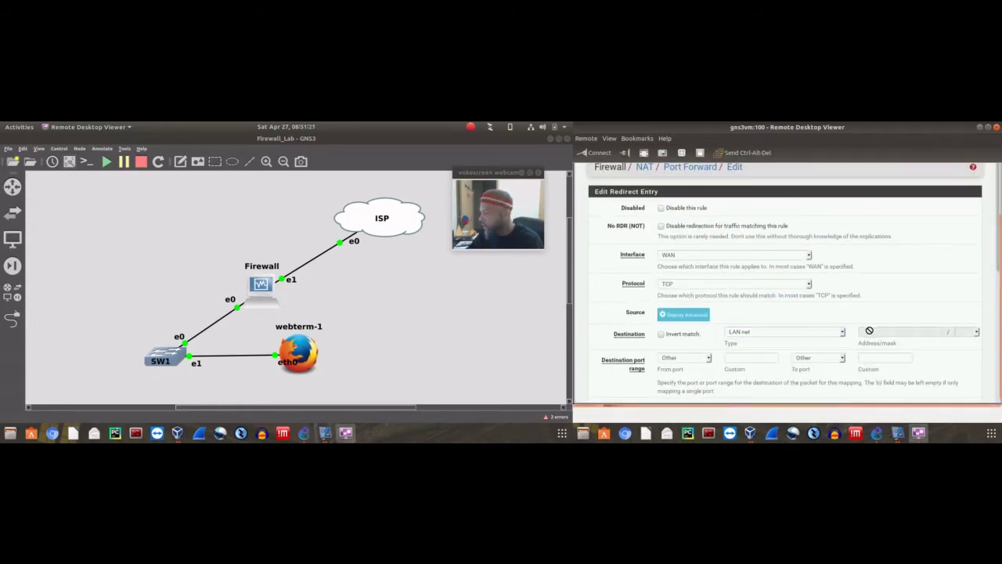
Try LAN address and Network as the destination, then settle back on LAN net
{"action": "left_click", "coordinate": [805, 334]}
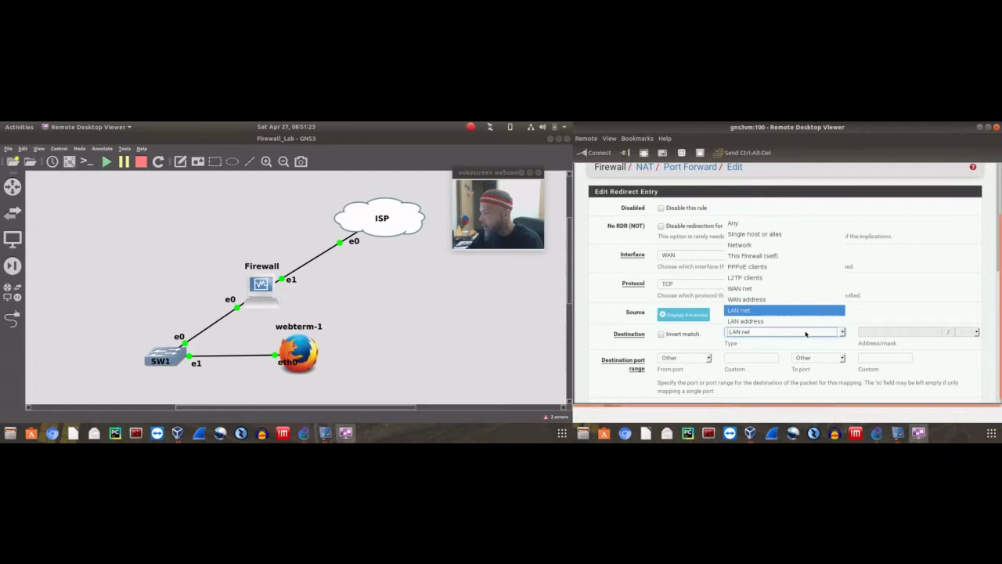
{"action": "left_click", "coordinate": [763, 324]}
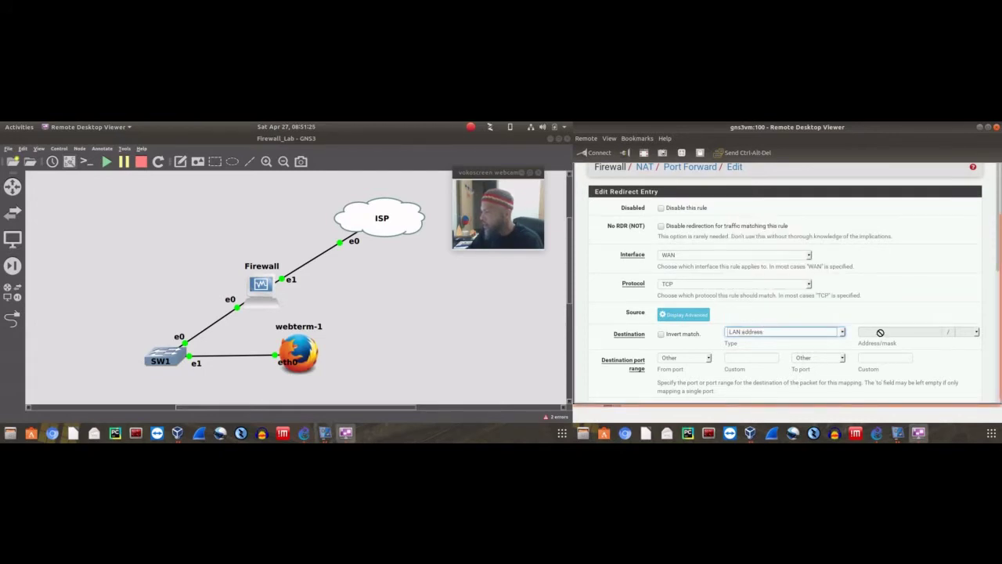
{"action": "left_click", "coordinate": [842, 332]}
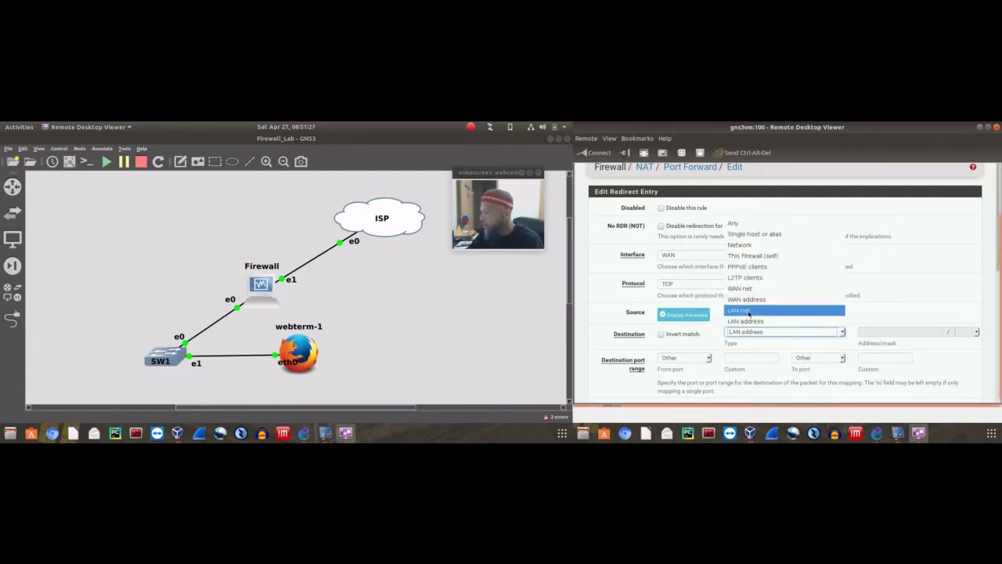
{"action": "left_click", "coordinate": [749, 311]}
{"action": "left_click", "coordinate": [797, 332]}
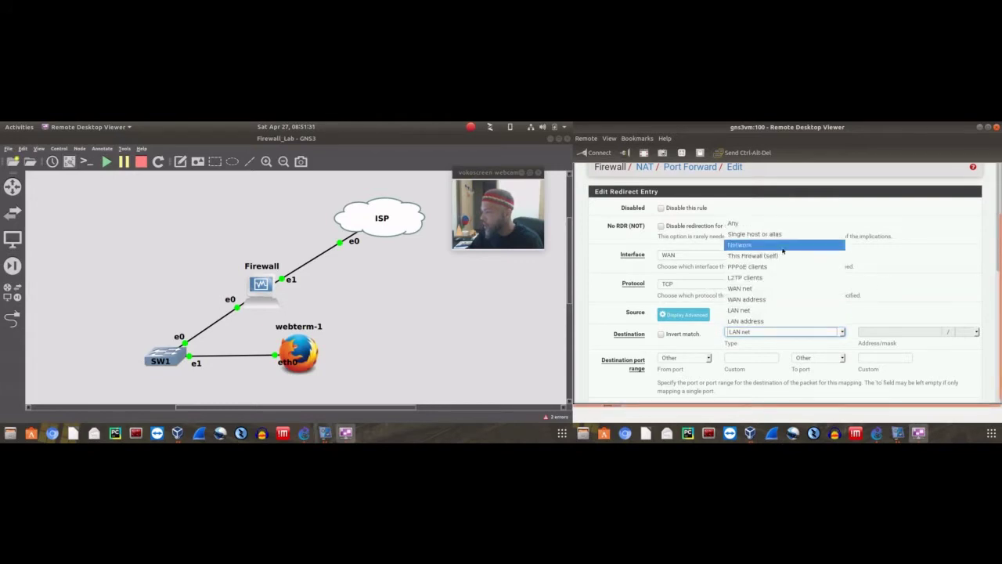
{"action": "left_click", "coordinate": [783, 249]}
{"action": "left_click", "coordinate": [787, 333]}
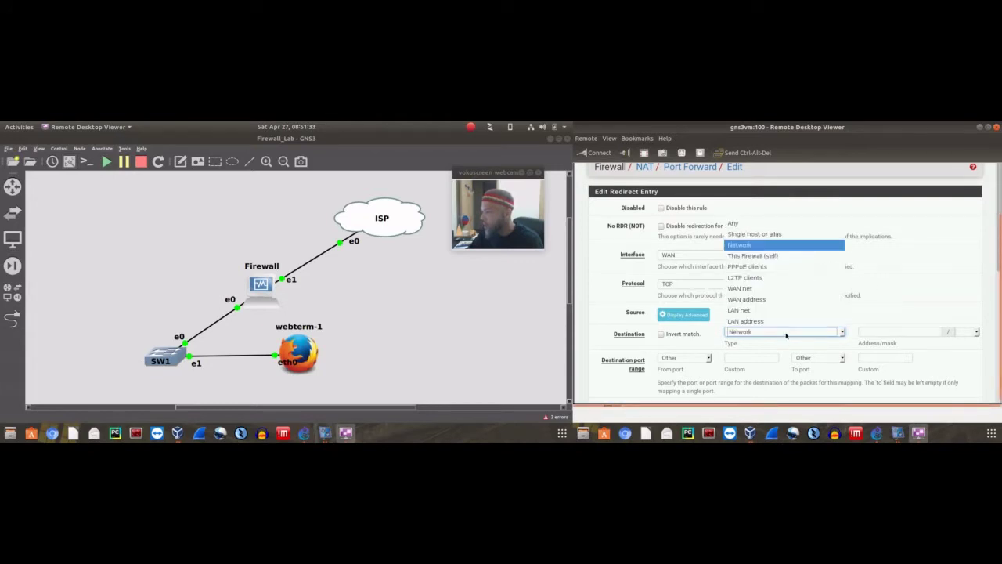
{"action": "left_click", "coordinate": [752, 311]}
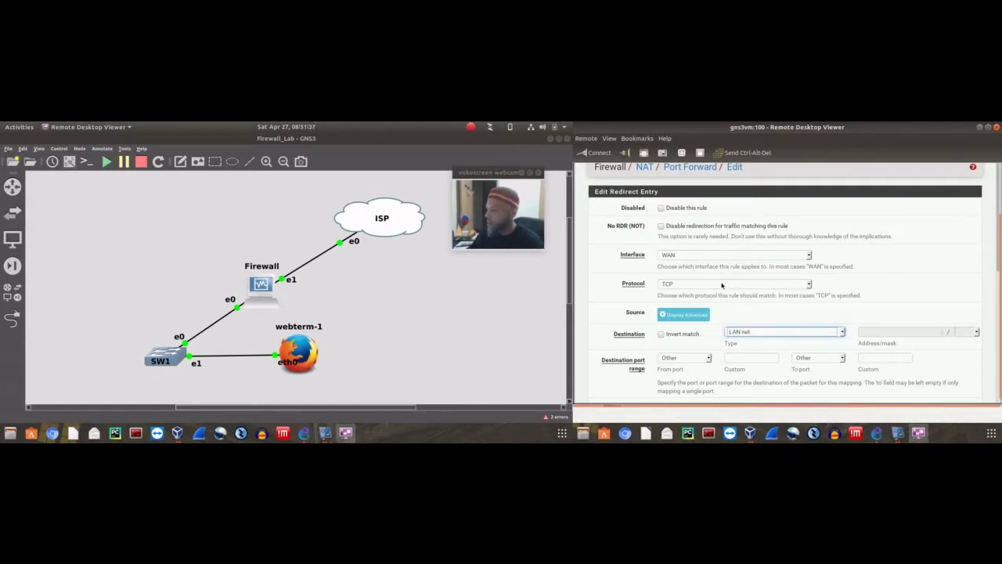
{"action": "scroll", "coordinate": [812, 262], "scroll_direction": "up", "scroll_amount": 1}
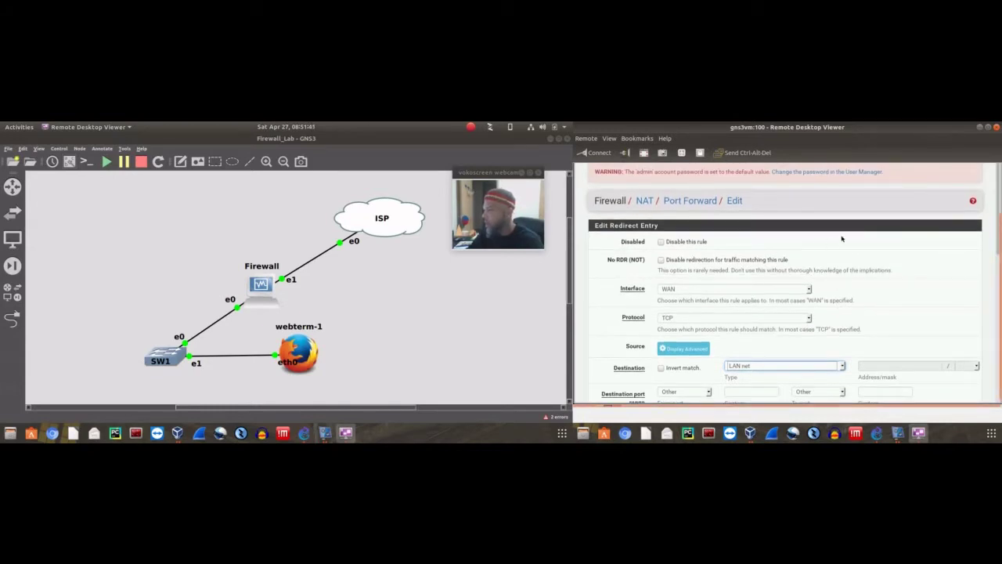
{"action": "scroll", "coordinate": [842, 238], "scroll_direction": "down", "scroll_amount": 2}
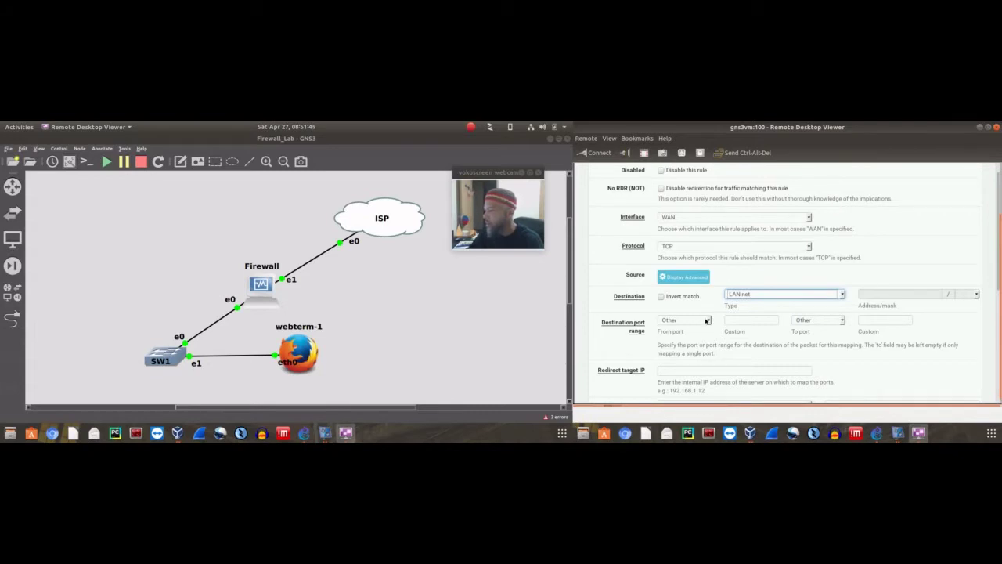
{"action": "left_click", "coordinate": [709, 320]}
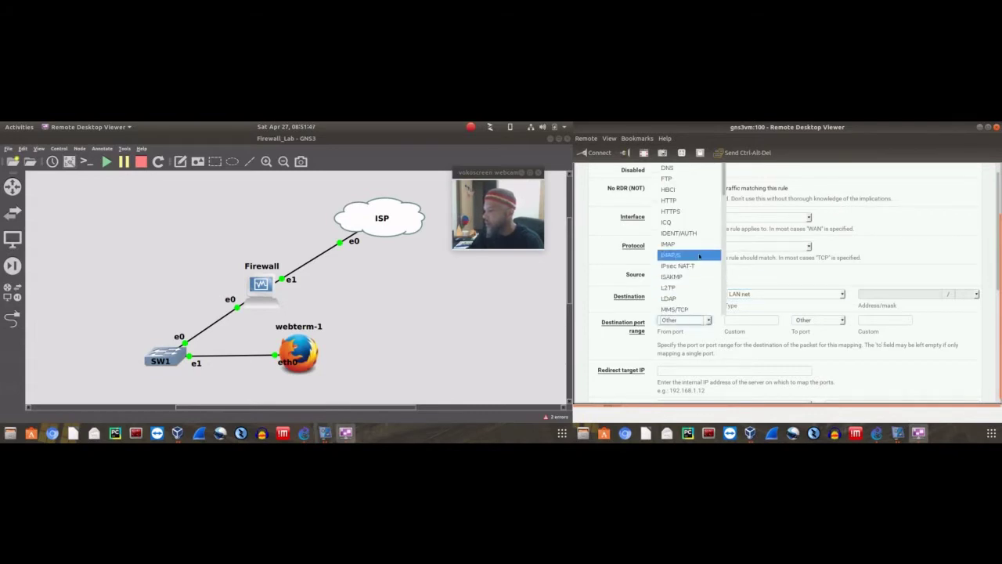
{"action": "scroll", "coordinate": [678, 260], "scroll_direction": "down", "scroll_amount": 2}
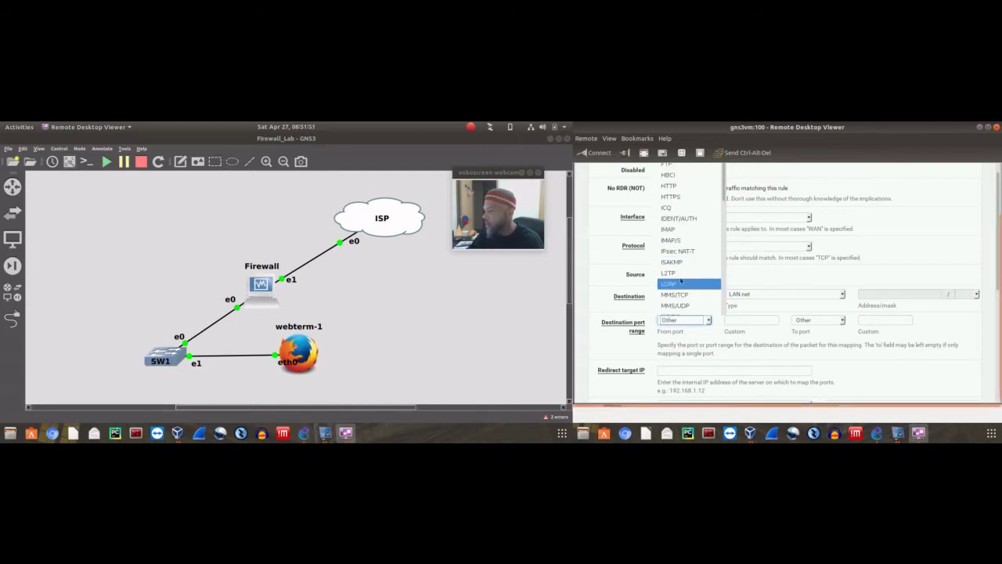
{"action": "scroll", "coordinate": [679, 281], "scroll_direction": "up", "scroll_amount": 1}
{"action": "left_click", "coordinate": [675, 217]}
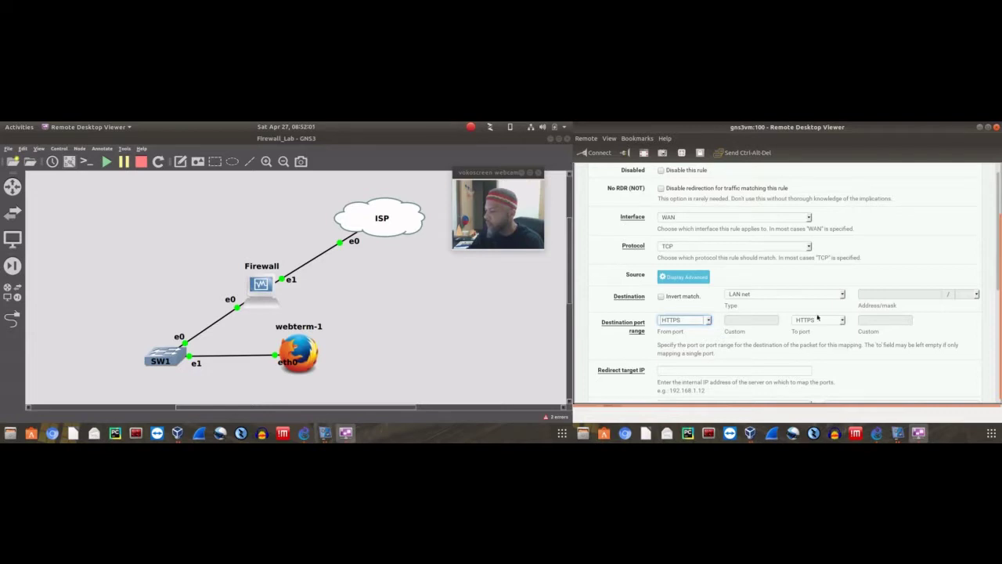
{"action": "scroll", "coordinate": [882, 247], "scroll_direction": "up", "scroll_amount": 2}
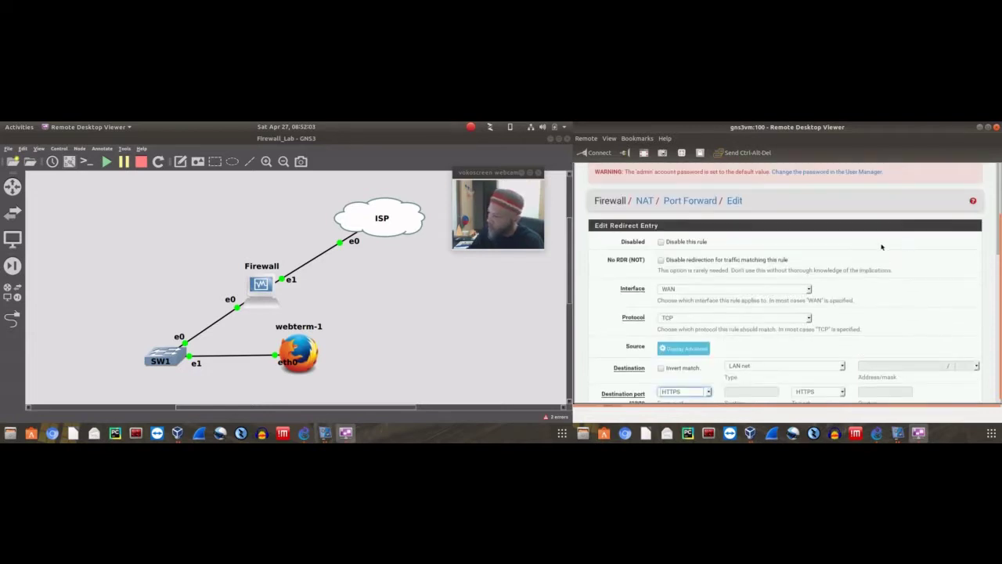
{"action": "scroll", "coordinate": [717, 230], "scroll_direction": "down", "scroll_amount": 3}
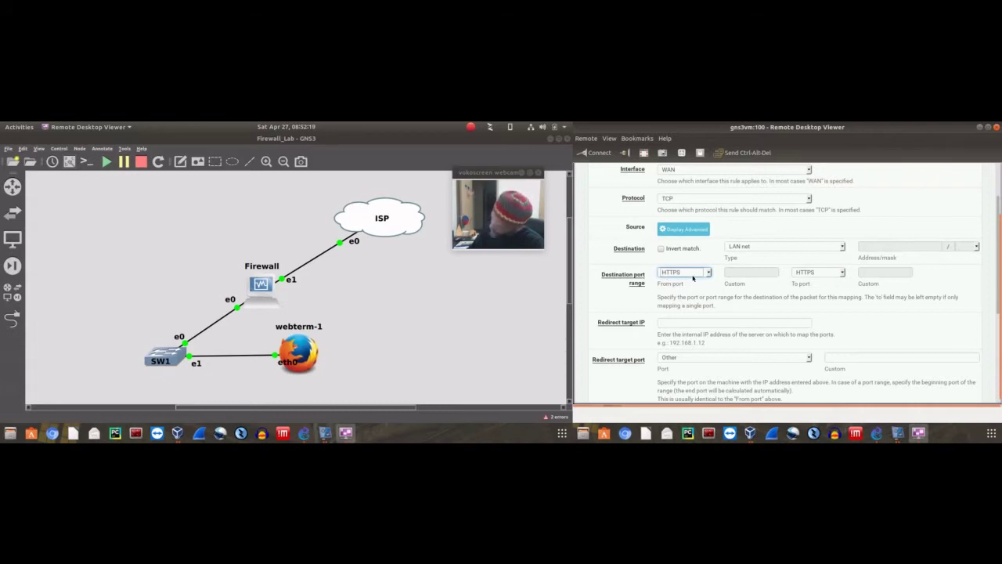
{"action": "scroll", "coordinate": [656, 292], "scroll_direction": "down", "scroll_amount": 5}
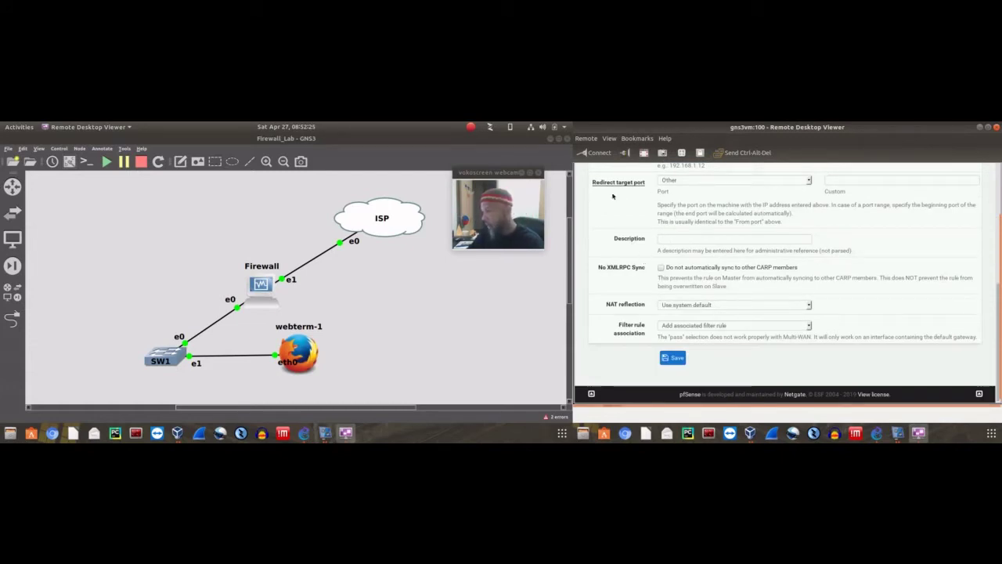
Attempt to save the rule, check the HTTPS end port, then return to the Port Forward list
{"action": "left_click", "coordinate": [674, 357]}
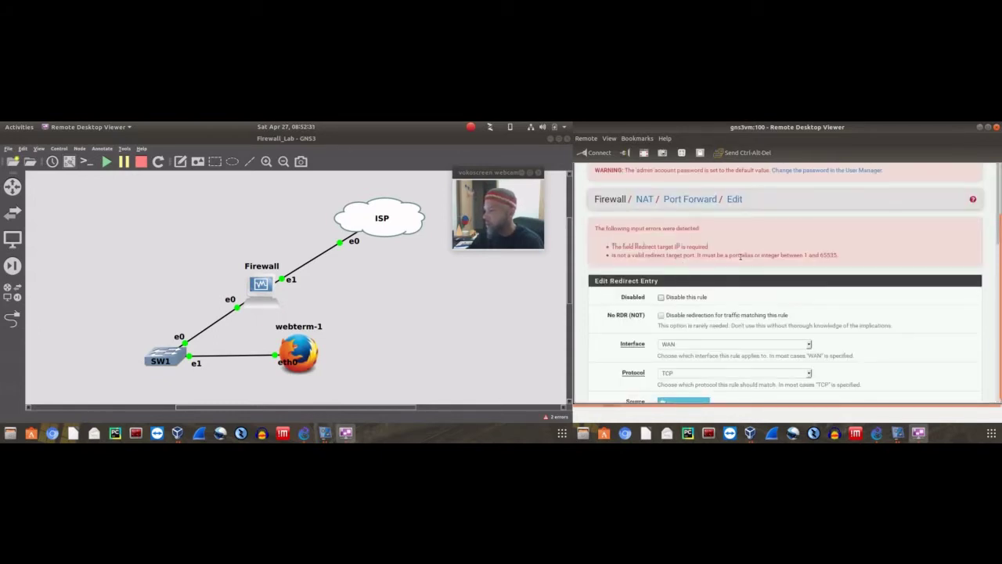
{"action": "scroll", "coordinate": [687, 248], "scroll_direction": "down", "scroll_amount": 1}
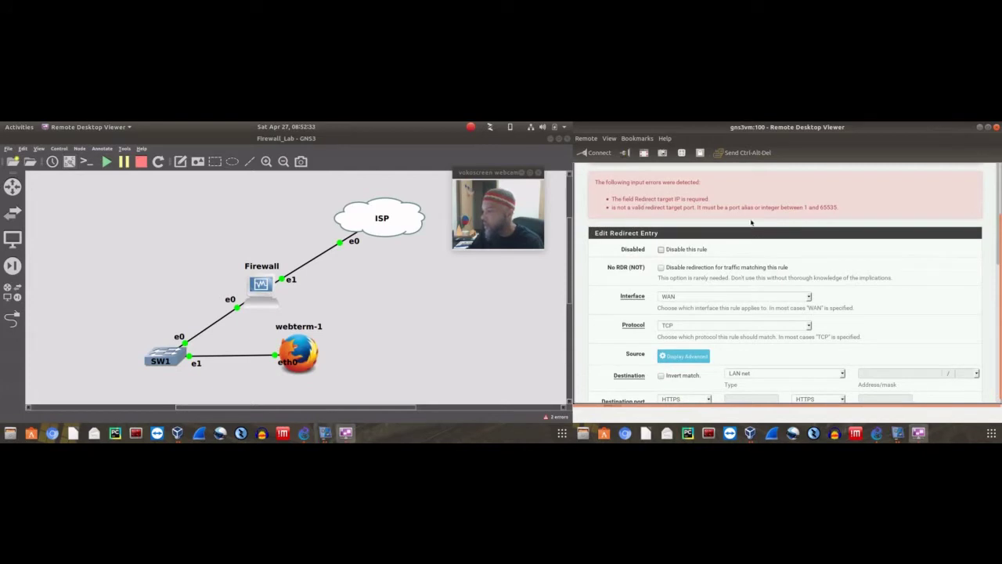
{"action": "scroll", "coordinate": [751, 222], "scroll_direction": "down", "scroll_amount": 3}
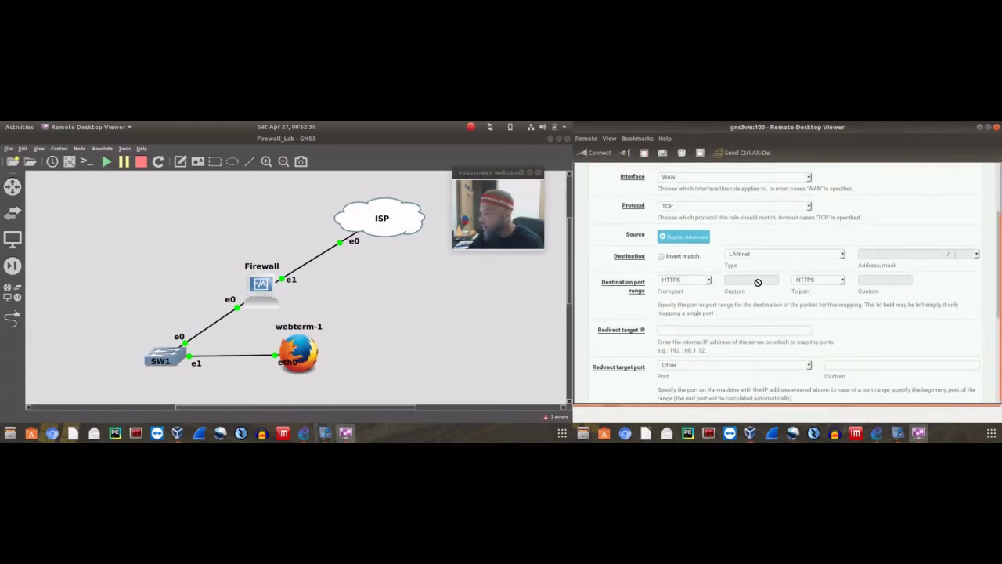
{"action": "left_click", "coordinate": [820, 281]}
{"action": "left_click", "coordinate": [823, 280]}
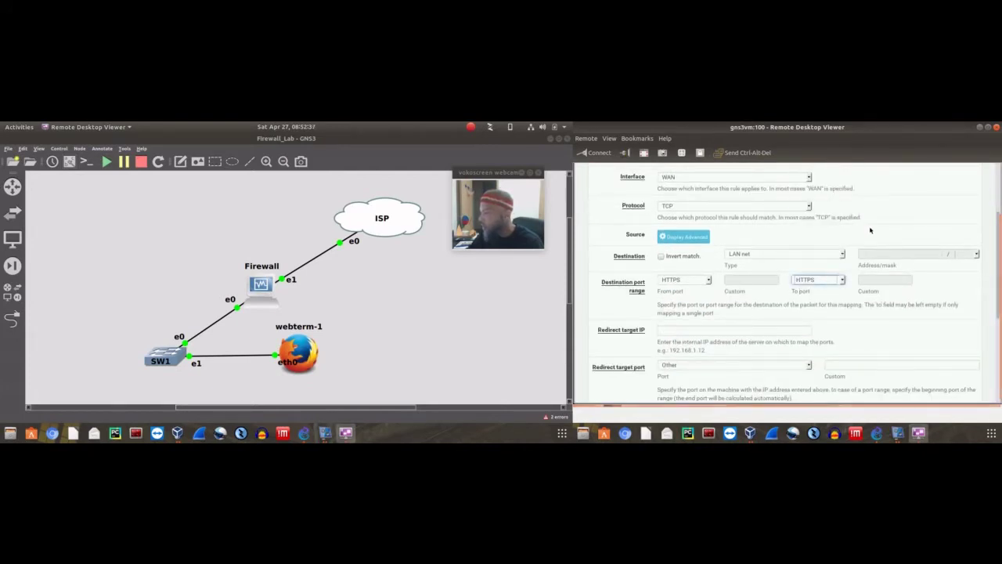
{"action": "scroll", "coordinate": [853, 295], "scroll_direction": "up", "scroll_amount": 2}
{"action": "scroll", "coordinate": [847, 282], "scroll_direction": "up", "scroll_amount": 2}
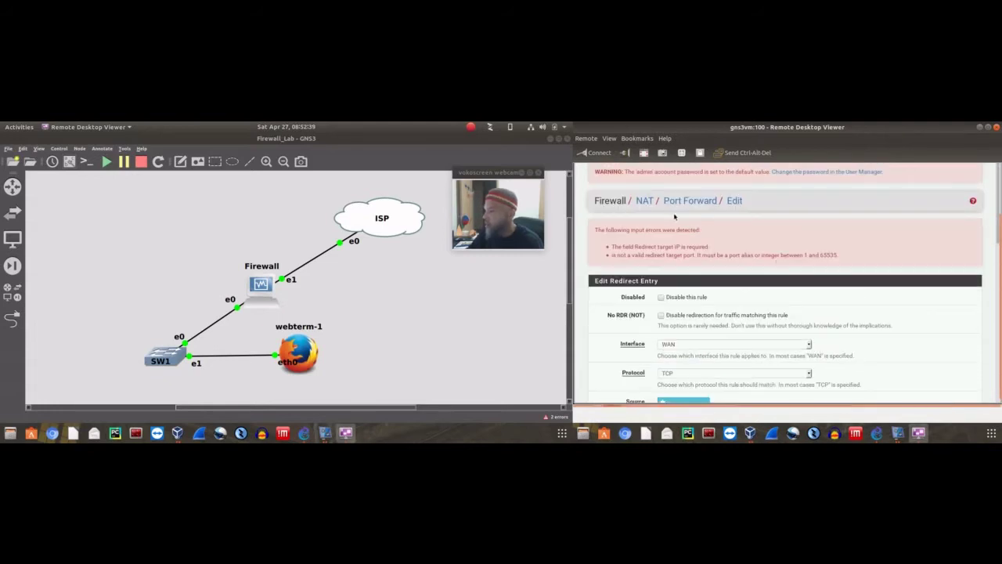
{"action": "left_click", "coordinate": [693, 202]}
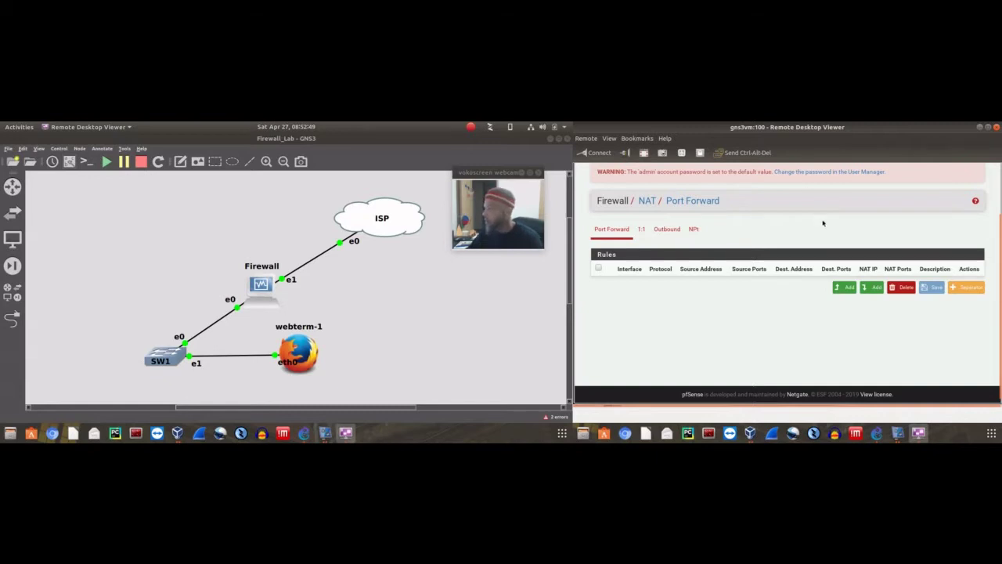
{"action": "left_click_drag", "start_coordinate": [999, 278], "coordinate": [999, 222]}
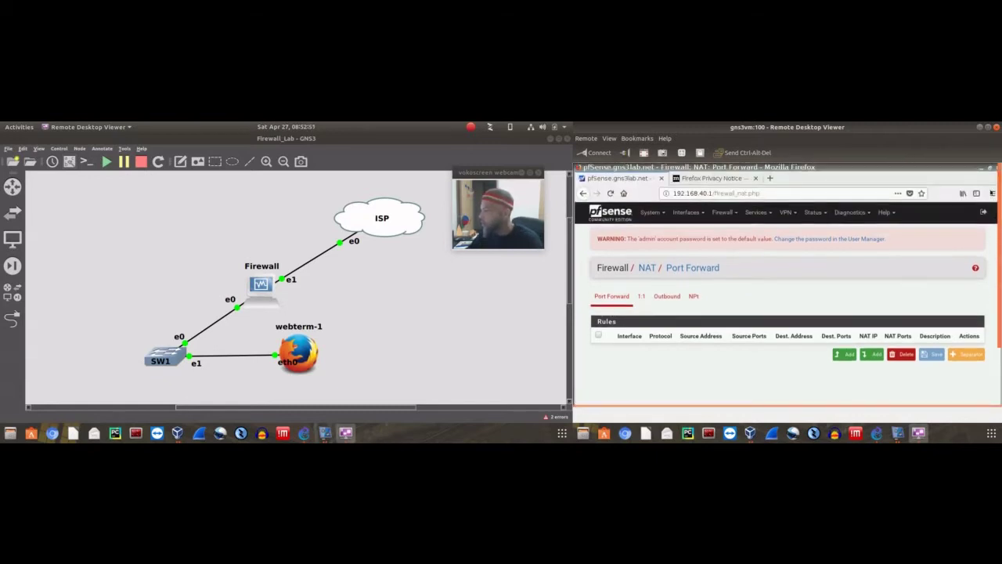
{"action": "left_click", "coordinate": [727, 215]}
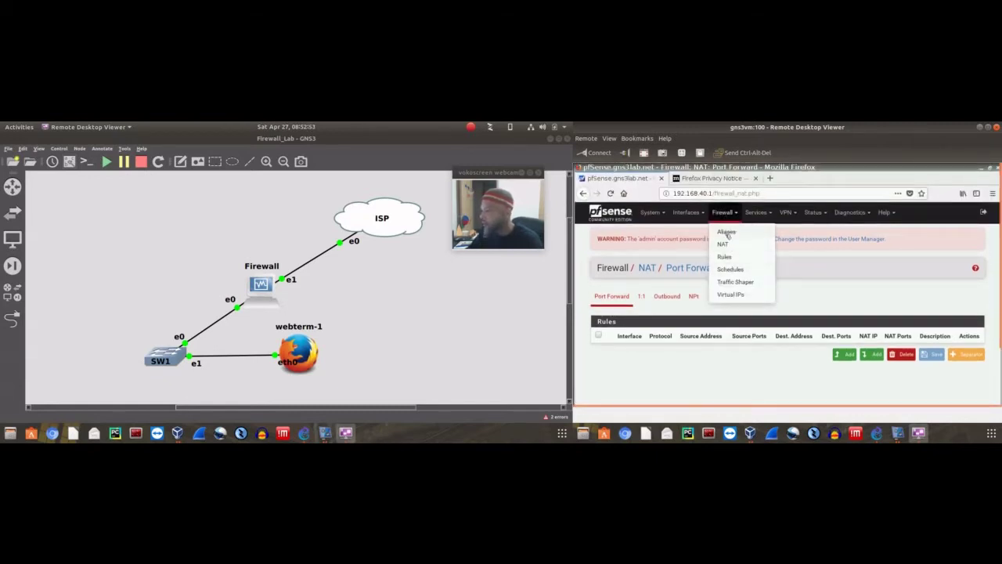
{"action": "left_click", "coordinate": [724, 257]}
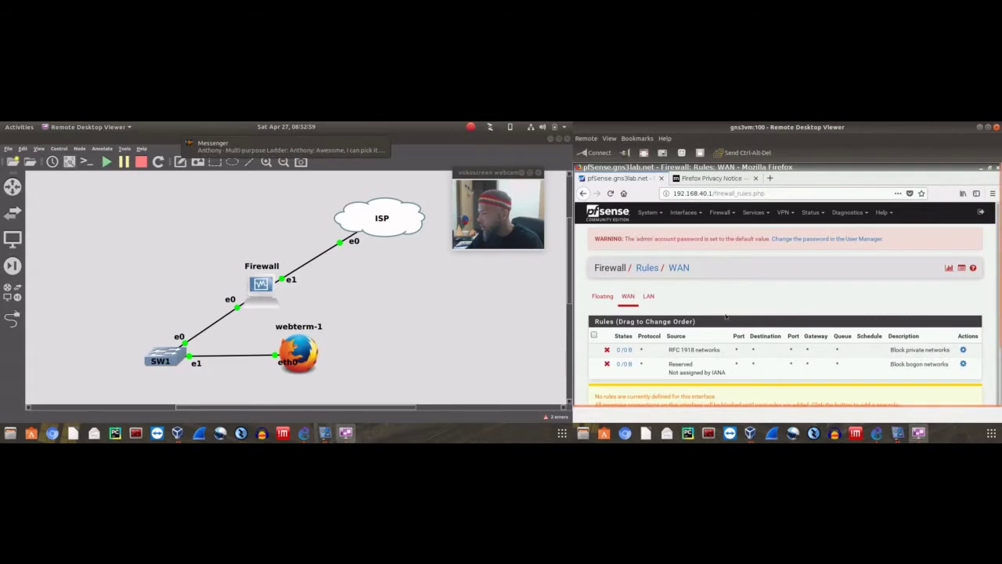
{"action": "left_click", "coordinate": [718, 214]}
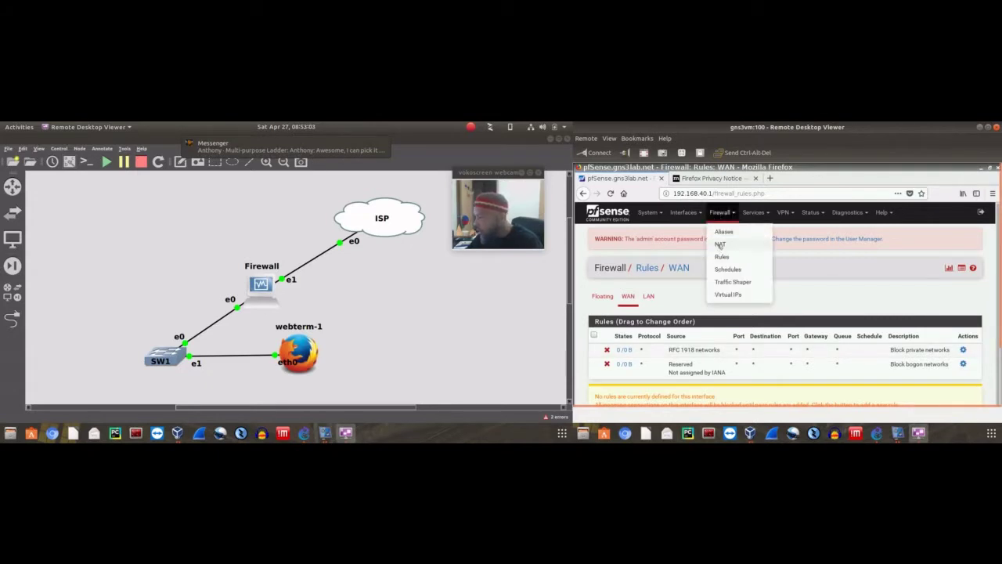
{"action": "left_click", "coordinate": [720, 245]}
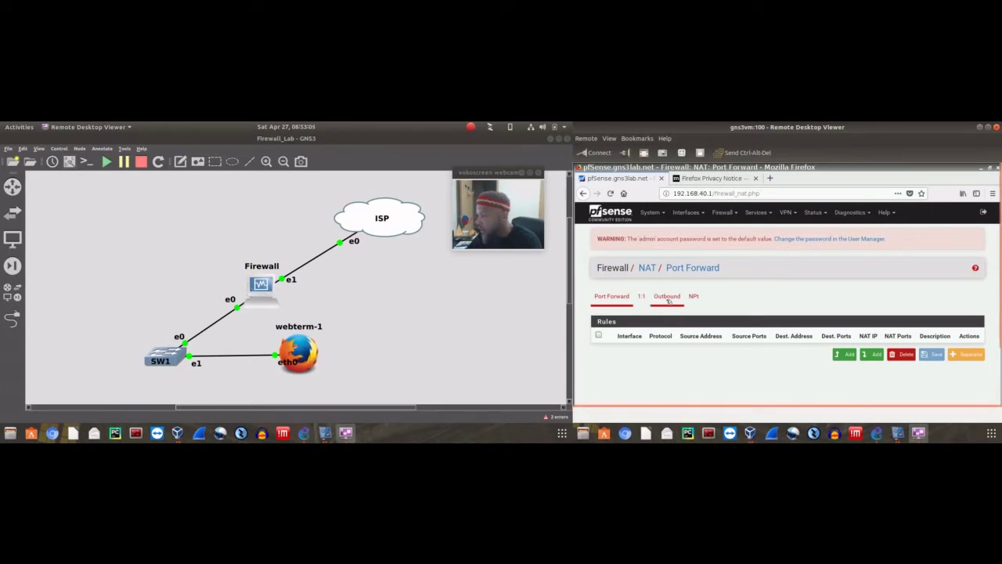
{"action": "left_click", "coordinate": [666, 299]}
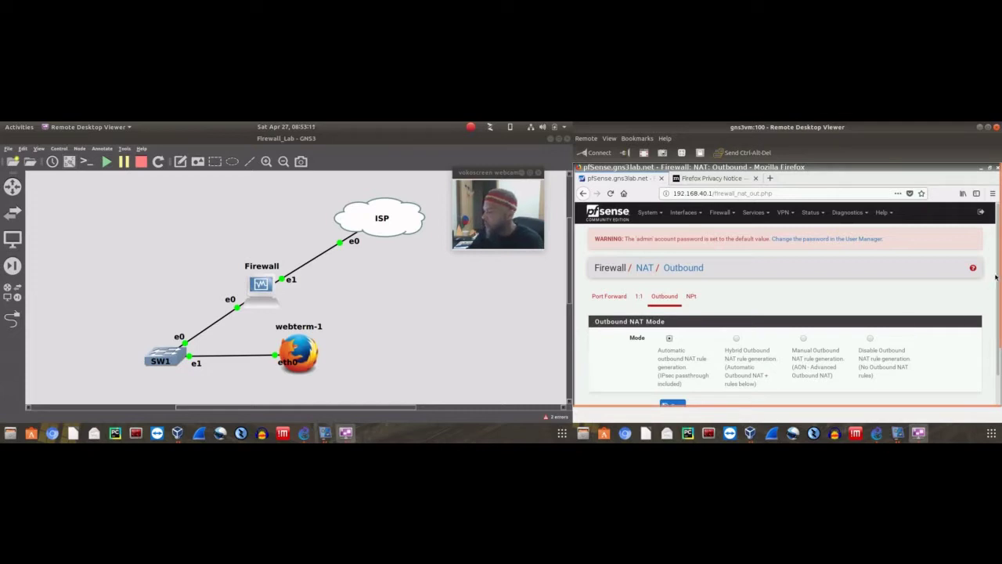
{"action": "left_click_drag", "start_coordinate": [1000, 278], "coordinate": [1000, 335]}
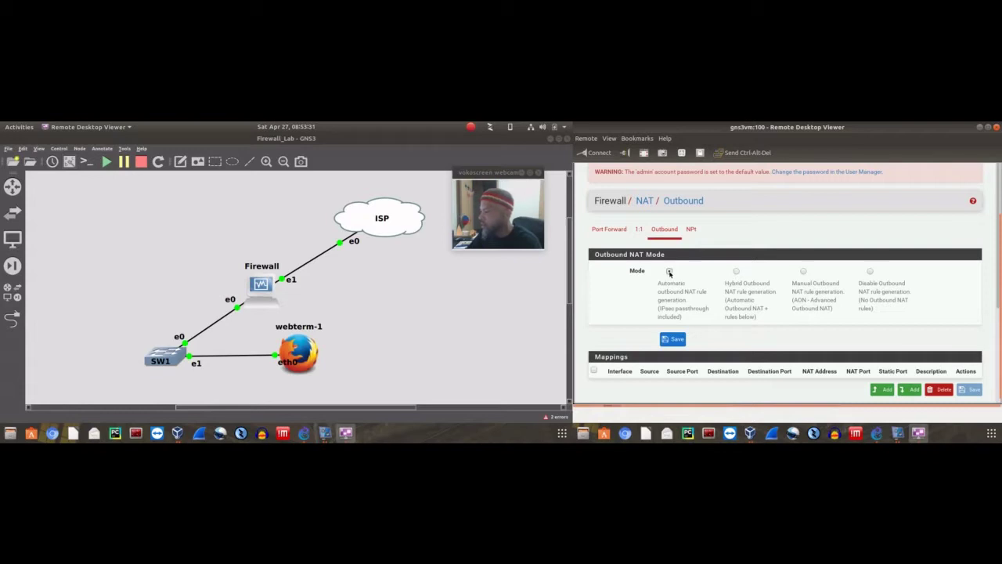
{"action": "left_click", "coordinate": [737, 272]}
{"action": "left_click", "coordinate": [671, 271]}
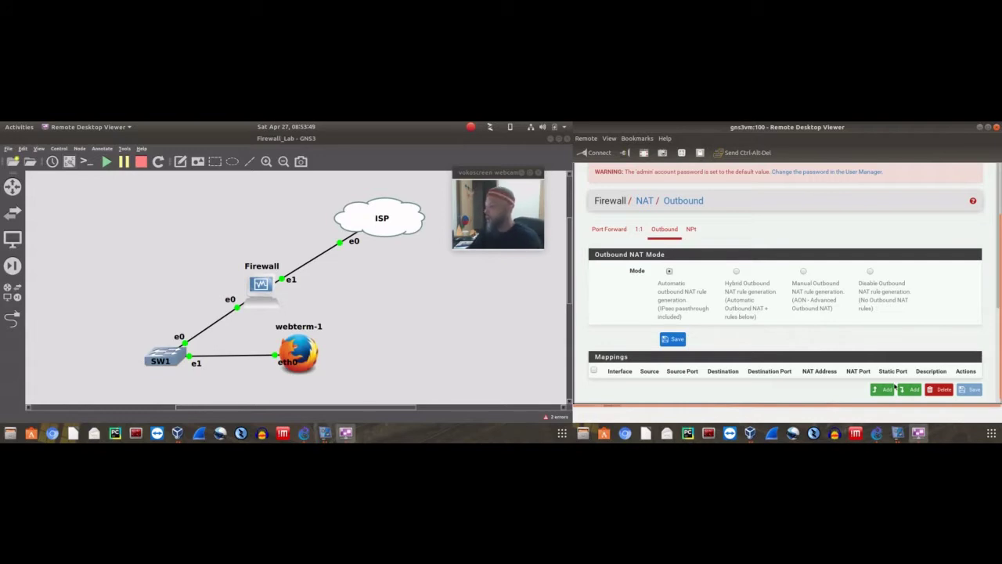
{"action": "scroll", "coordinate": [893, 383], "scroll_direction": "down", "scroll_amount": 3}
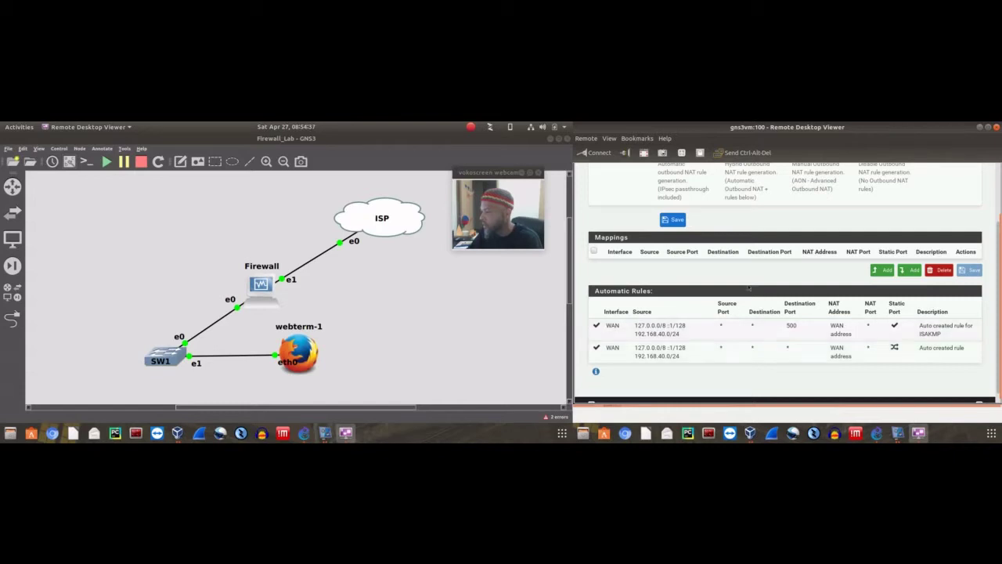
{"action": "scroll", "coordinate": [747, 268], "scroll_direction": "up", "scroll_amount": 3}
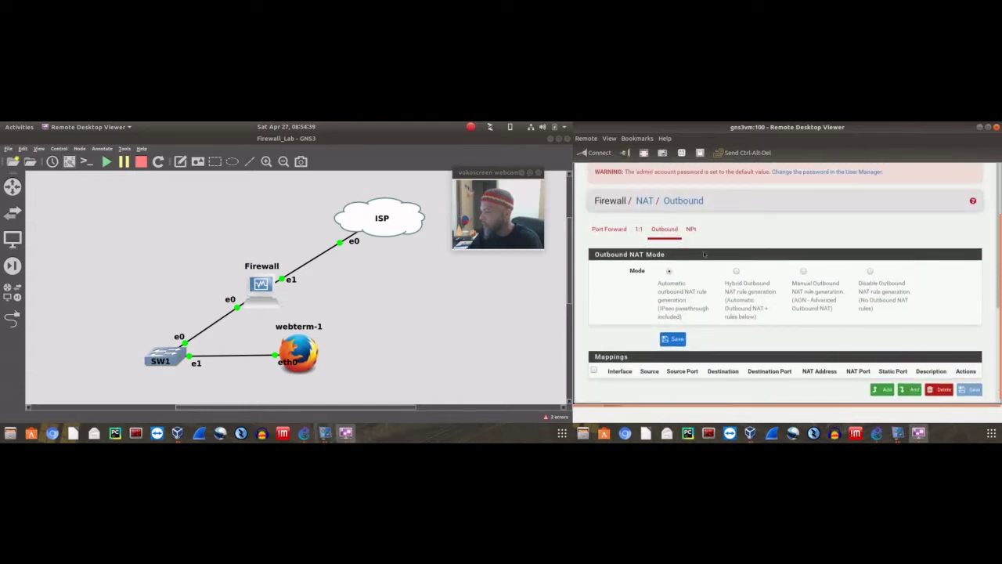
{"action": "left_click", "coordinate": [645, 201]}
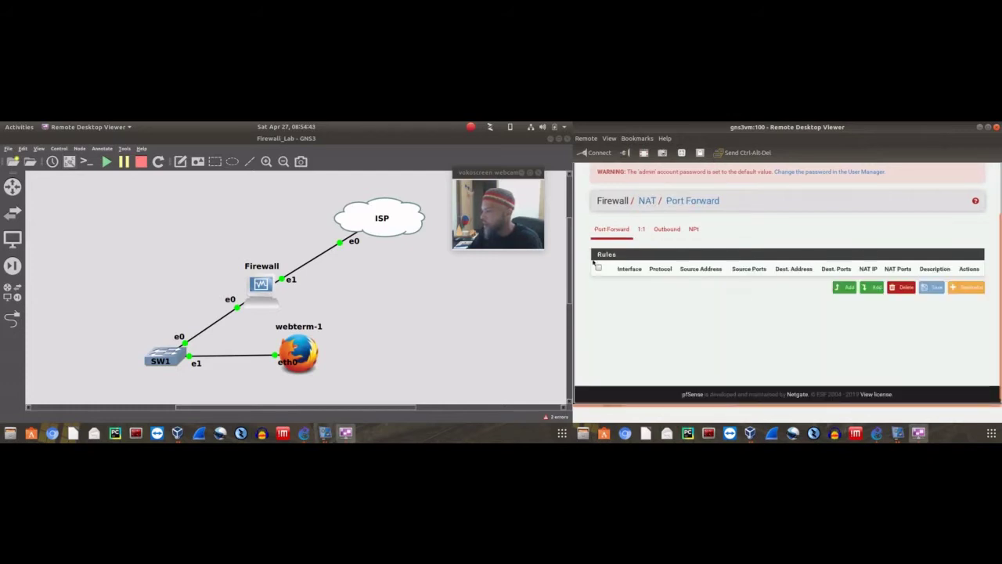
Start a new port-forward rule, switching its interface to LAN and back to WAN
{"action": "left_click", "coordinate": [845, 287]}
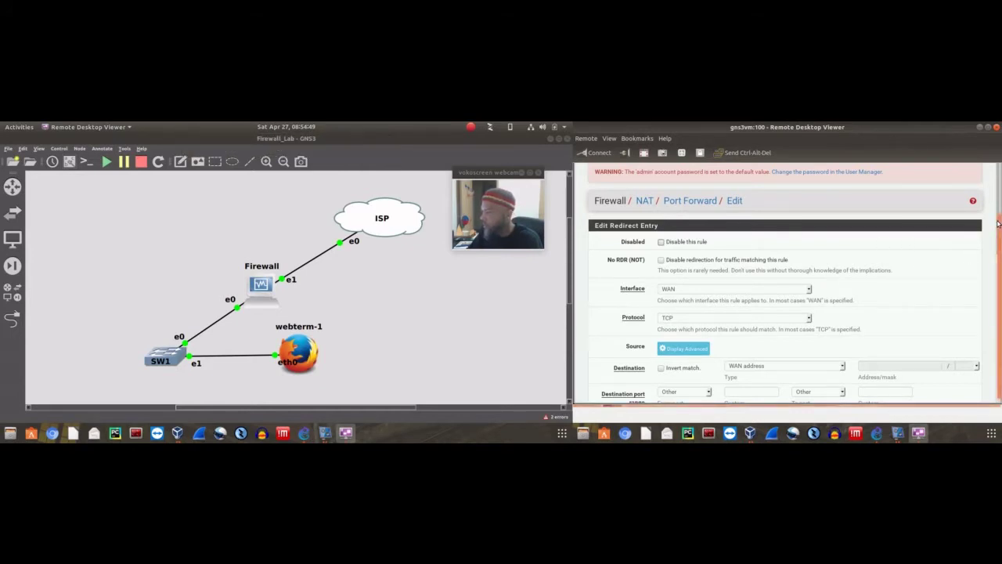
{"action": "scroll", "coordinate": [1000, 211], "scroll_direction": "up", "scroll_amount": 2}
{"action": "scroll", "coordinate": [1000, 211], "scroll_direction": "down", "scroll_amount": 2}
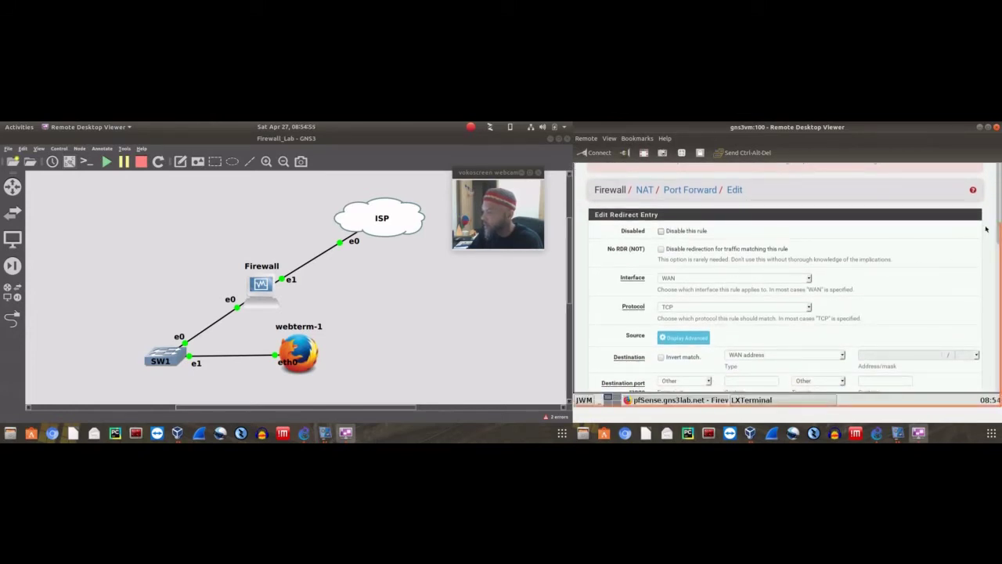
{"action": "scroll", "coordinate": [999, 231], "scroll_direction": "up", "scroll_amount": 2}
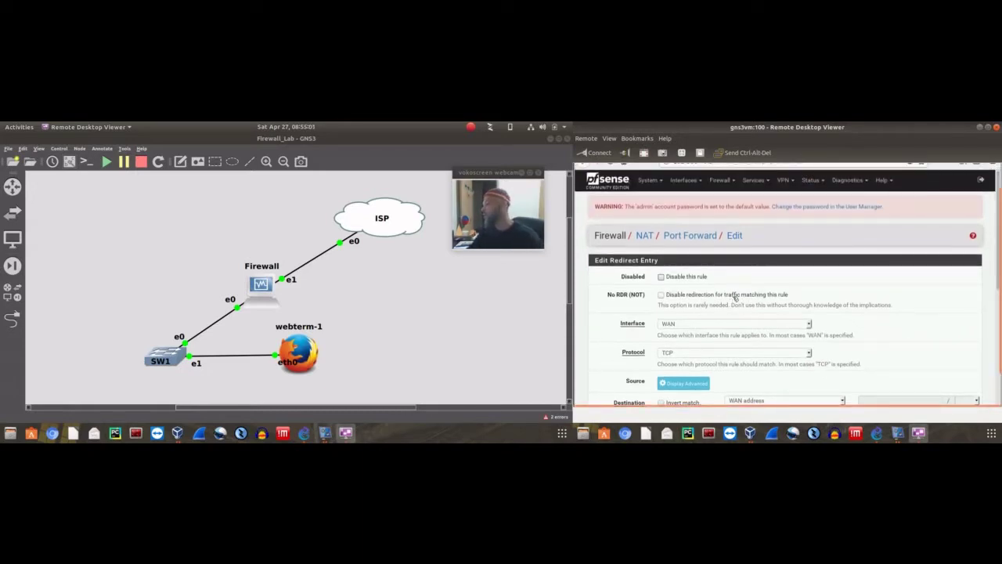
{"action": "left_click", "coordinate": [807, 324]}
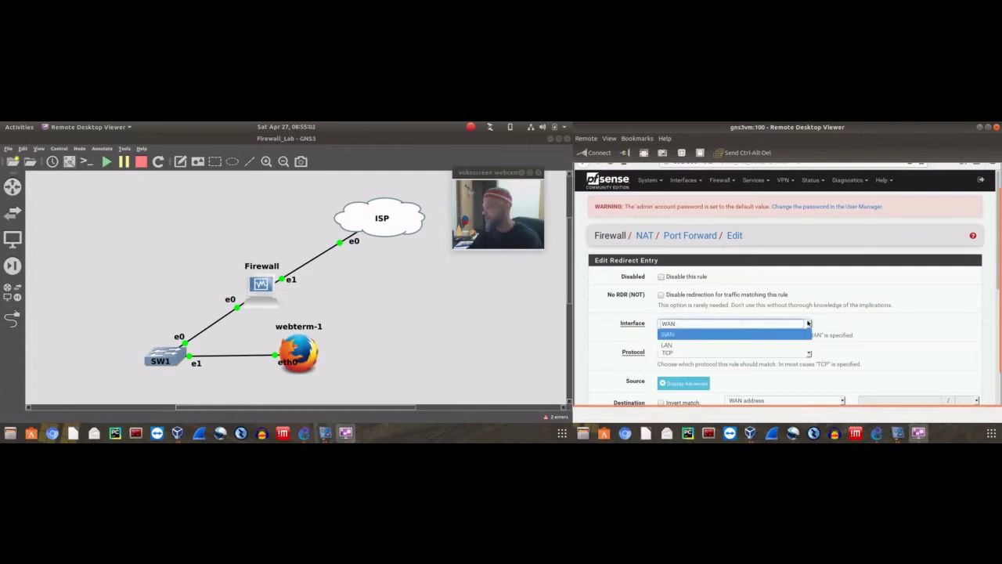
{"action": "left_click", "coordinate": [668, 345]}
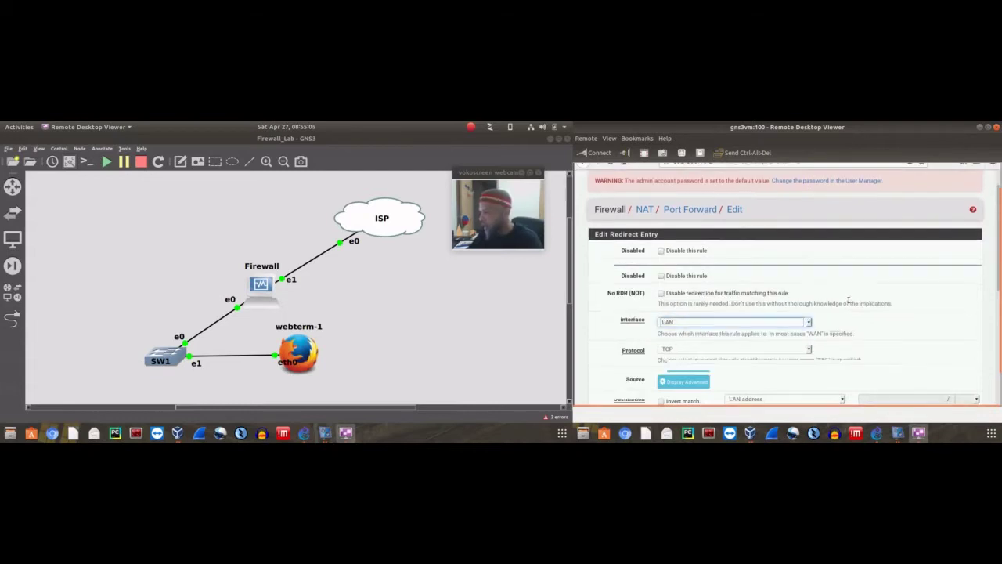
{"action": "scroll", "coordinate": [787, 324], "scroll_direction": "down", "scroll_amount": 3}
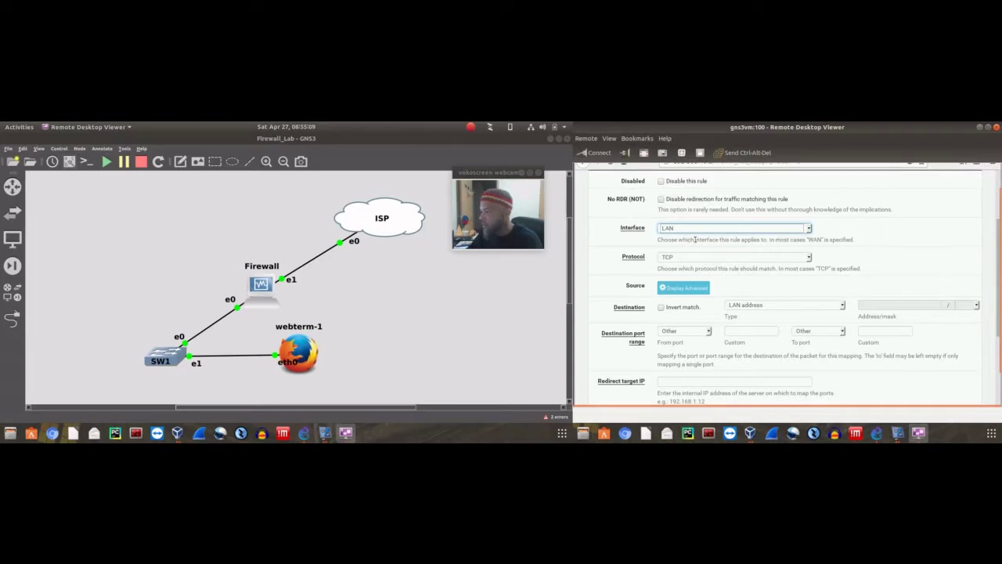
{"action": "left_click", "coordinate": [809, 229]}
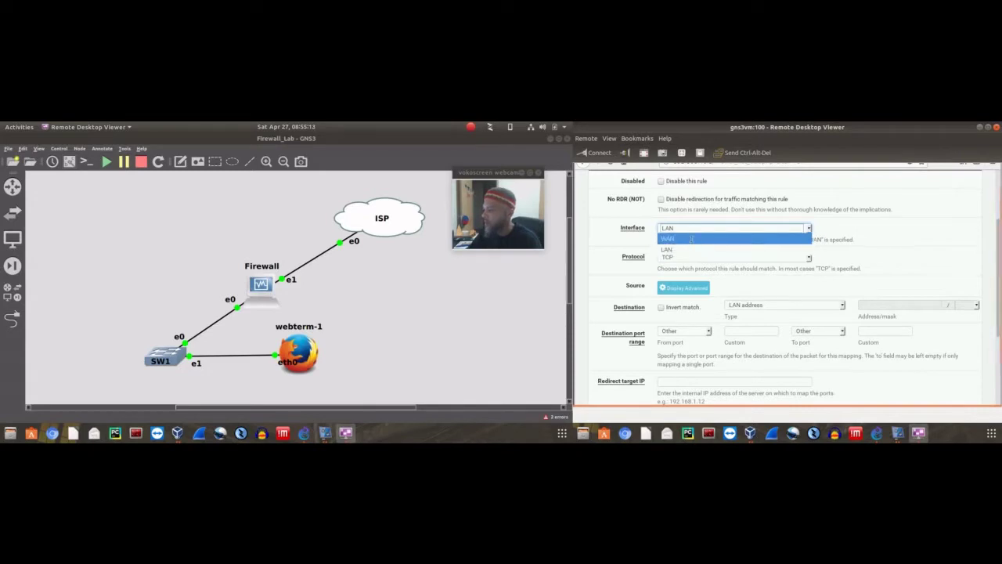
{"action": "left_click", "coordinate": [692, 239]}
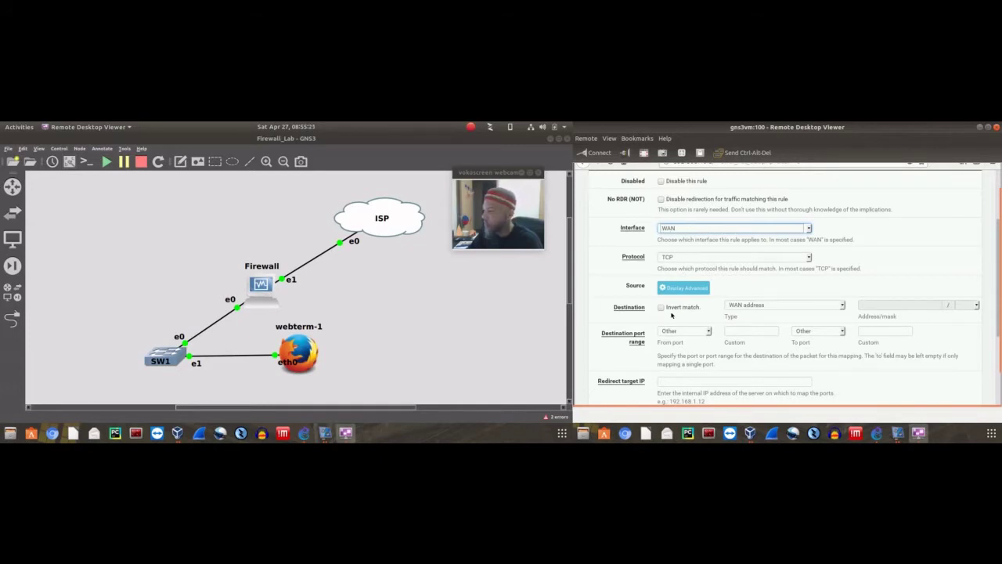
Keep WAN address as the destination and briefly show, then hide, the advanced source options
{"action": "left_click", "coordinate": [841, 304]}
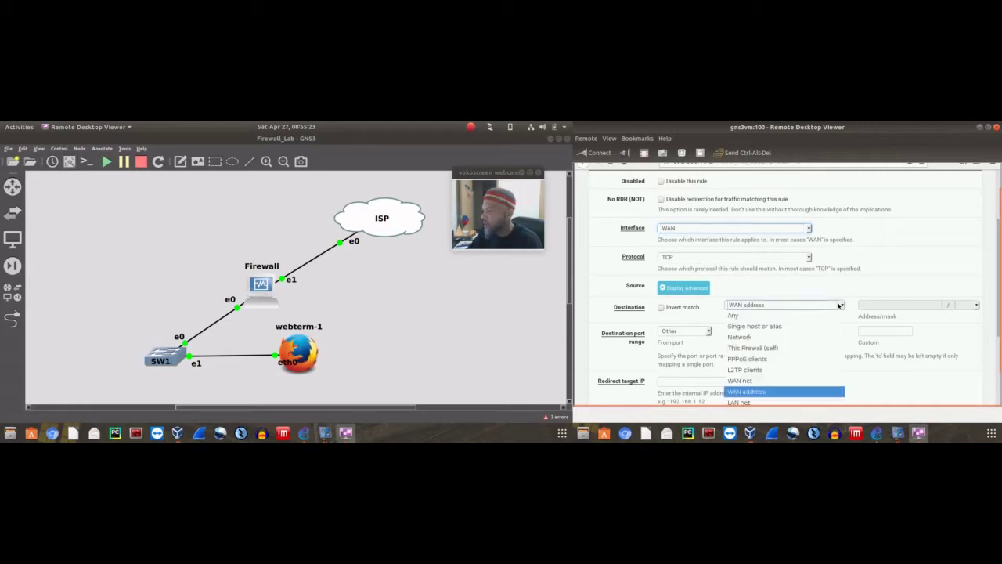
{"action": "left_click", "coordinate": [871, 274]}
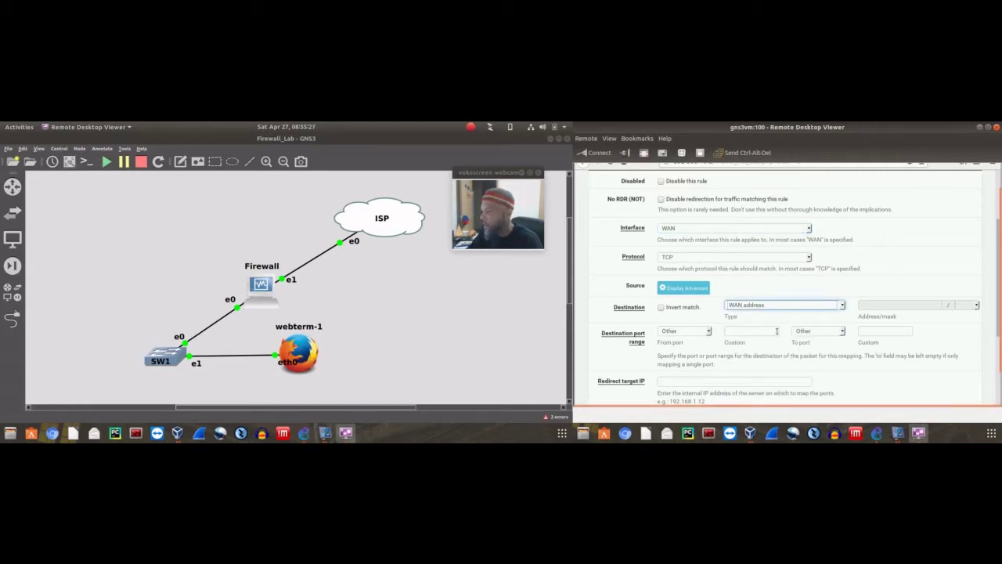
{"action": "scroll", "coordinate": [912, 311], "scroll_direction": "down", "scroll_amount": 3}
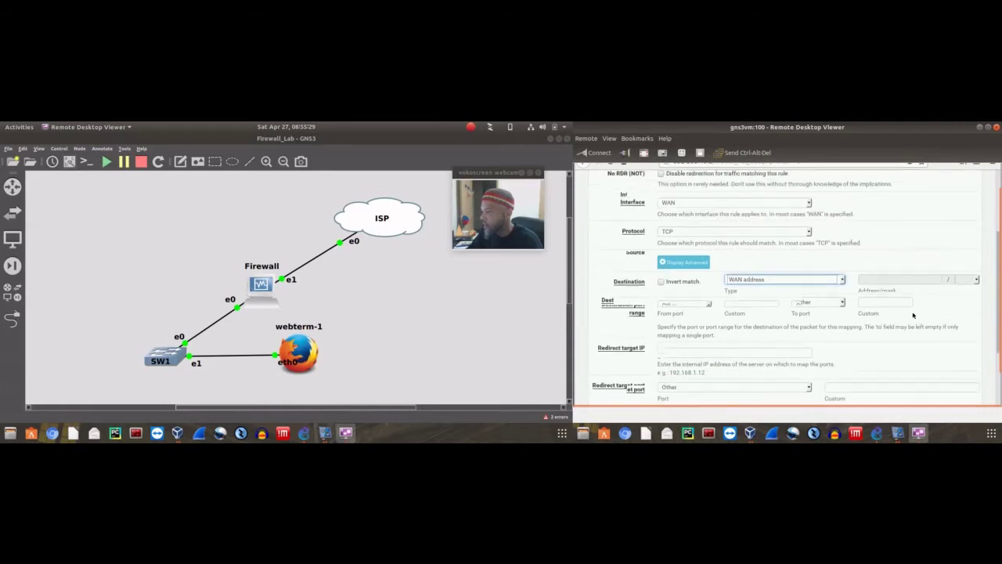
{"action": "scroll", "coordinate": [899, 297], "scroll_direction": "down", "scroll_amount": 2}
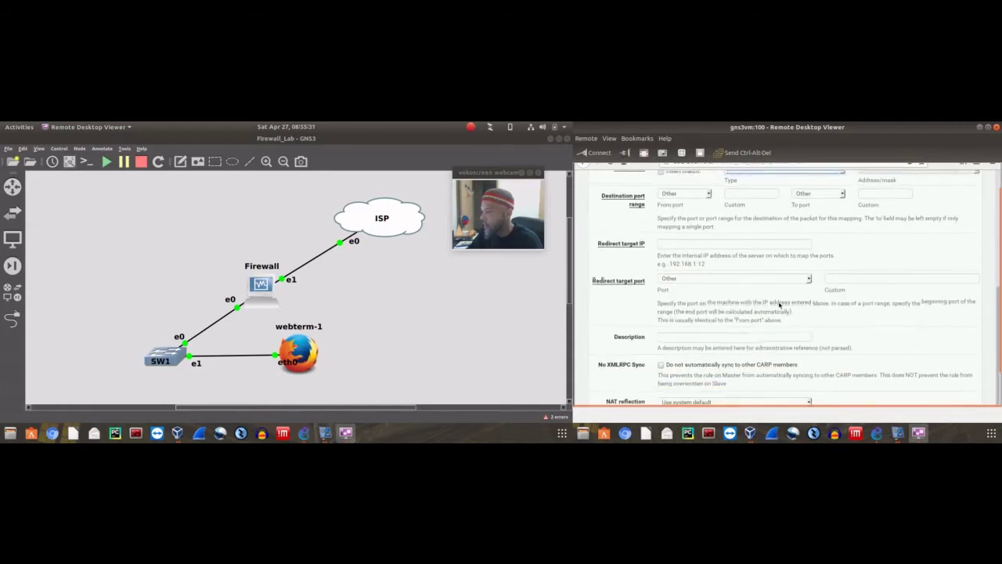
{"action": "scroll", "coordinate": [783, 274], "scroll_direction": "up", "scroll_amount": 10}
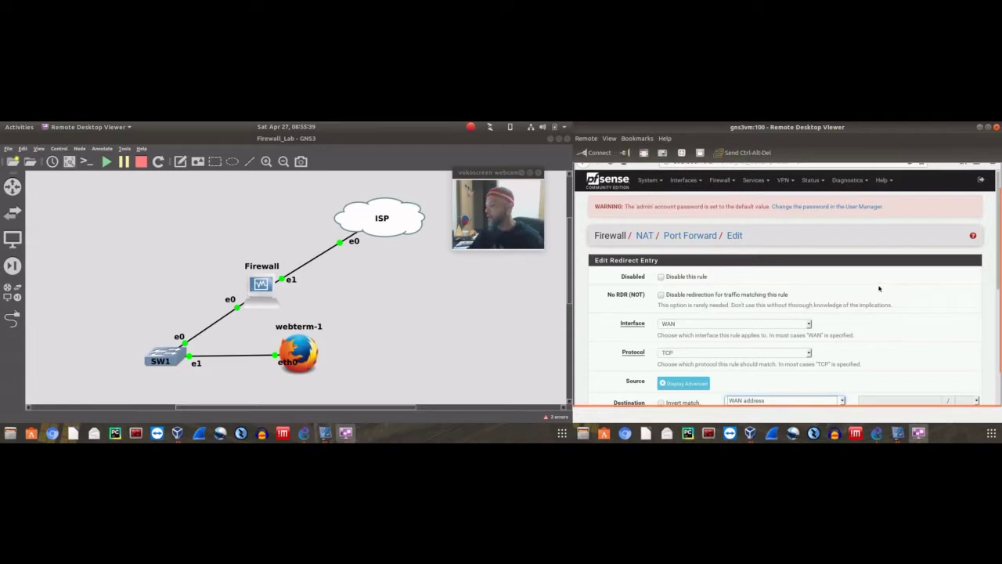
{"action": "scroll", "coordinate": [766, 347], "scroll_direction": "down", "scroll_amount": 2}
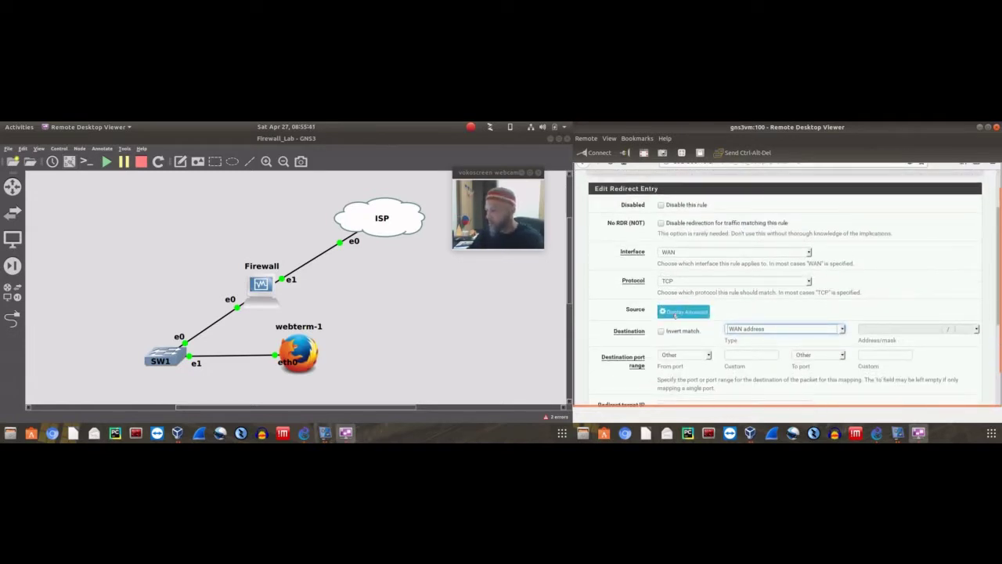
{"action": "left_click", "coordinate": [688, 311]}
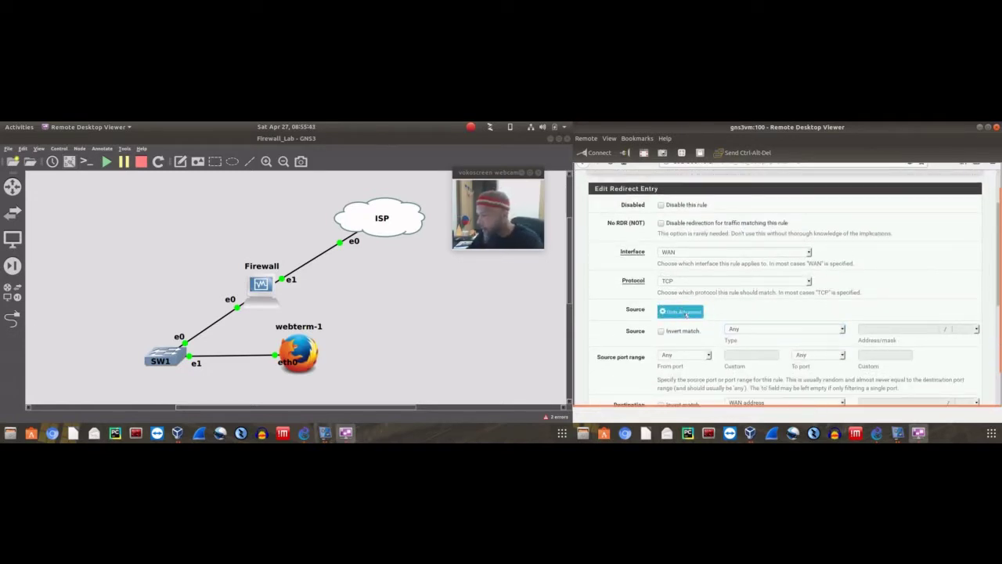
{"action": "left_click", "coordinate": [686, 313]}
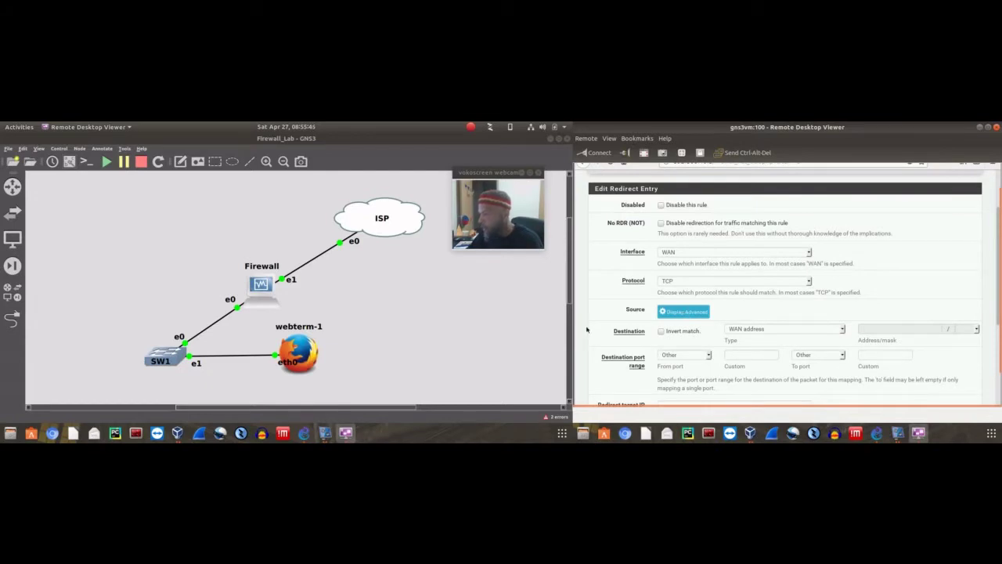
{"action": "scroll", "coordinate": [632, 348], "scroll_direction": "down", "scroll_amount": 3}
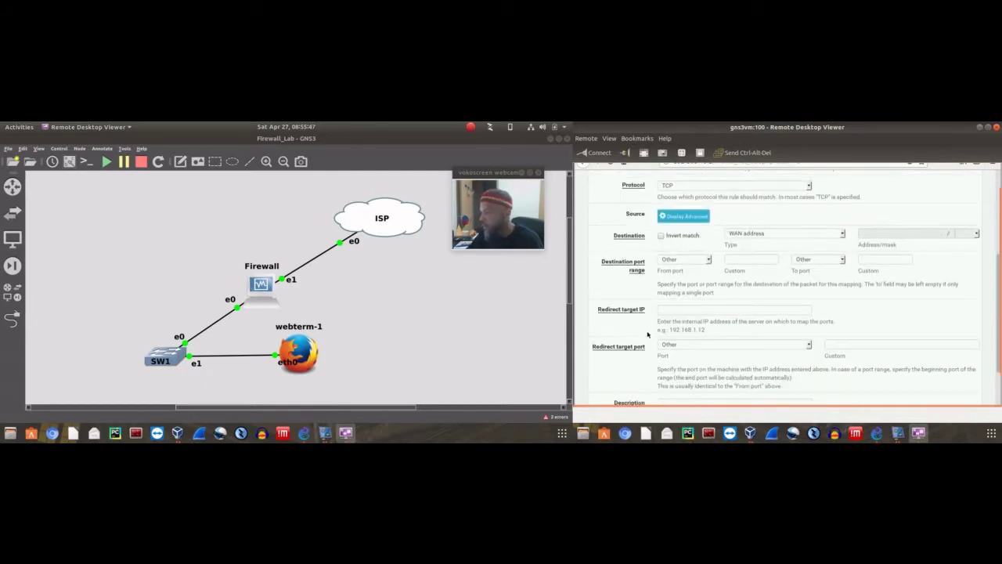
{"action": "scroll", "coordinate": [642, 329], "scroll_direction": "up", "scroll_amount": 5}
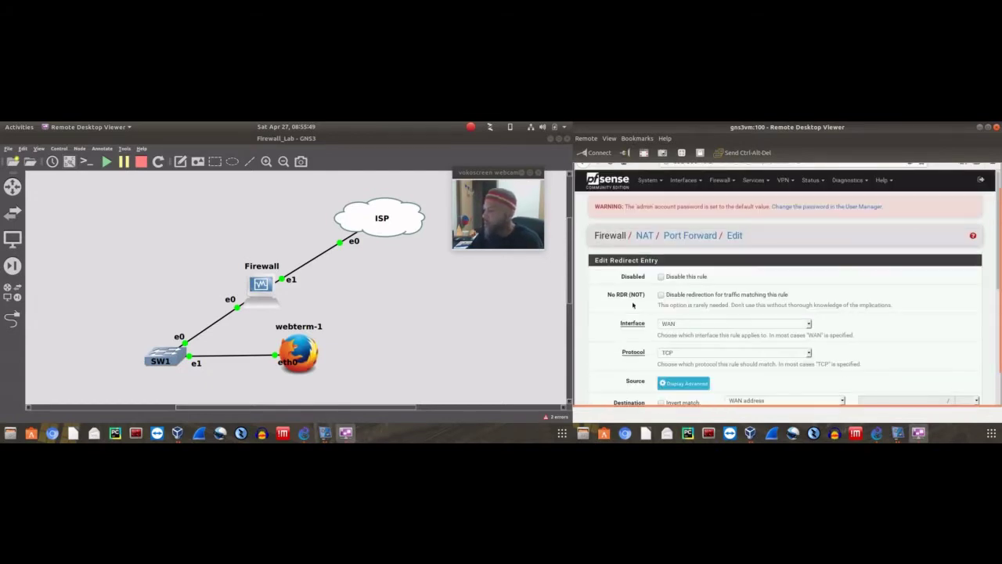
{"action": "left_click", "coordinate": [754, 181]}
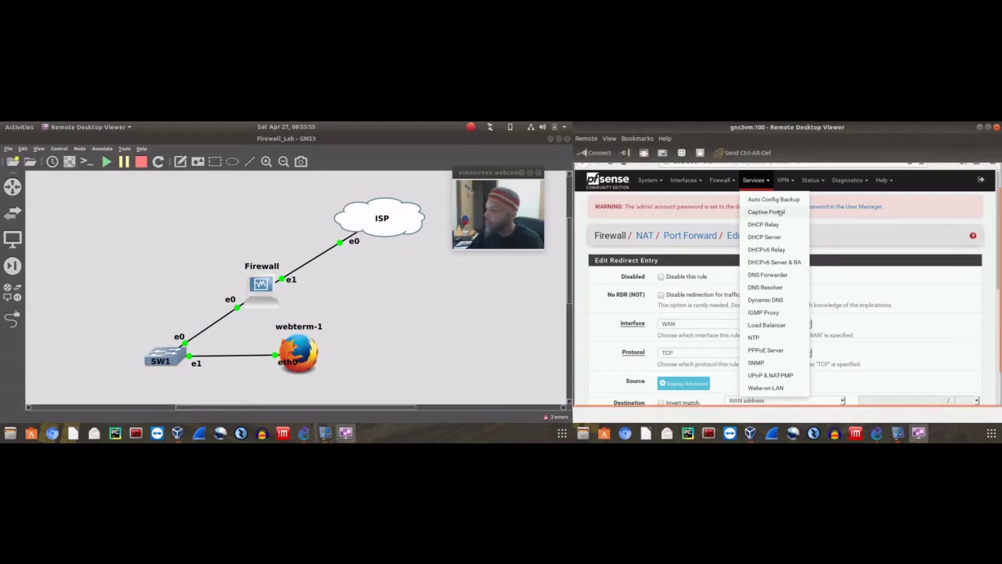
Open Services > Captive Portal, which lists no portal zones yet
{"action": "left_click", "coordinate": [777, 213]}
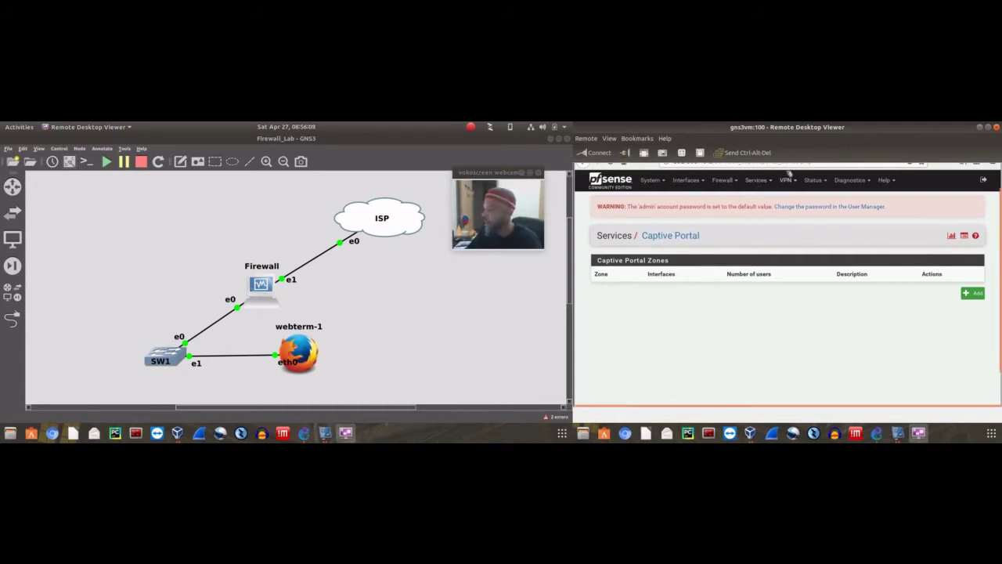
{"action": "left_click", "coordinate": [755, 181]}
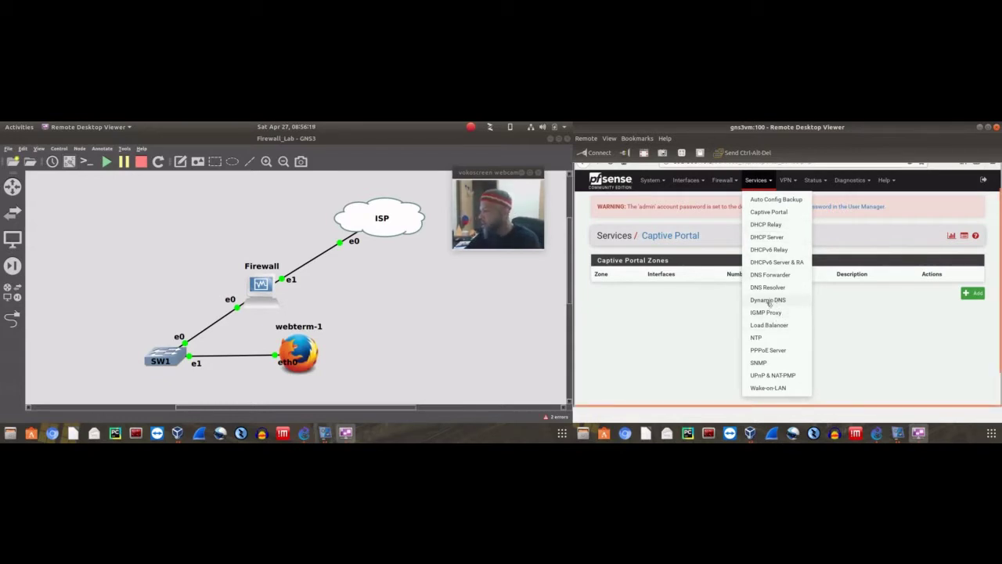
Add a Dynamic DNS client, browse the service types and fields, keeping All-Inkl.com on WAN
{"action": "left_click", "coordinate": [769, 301]}
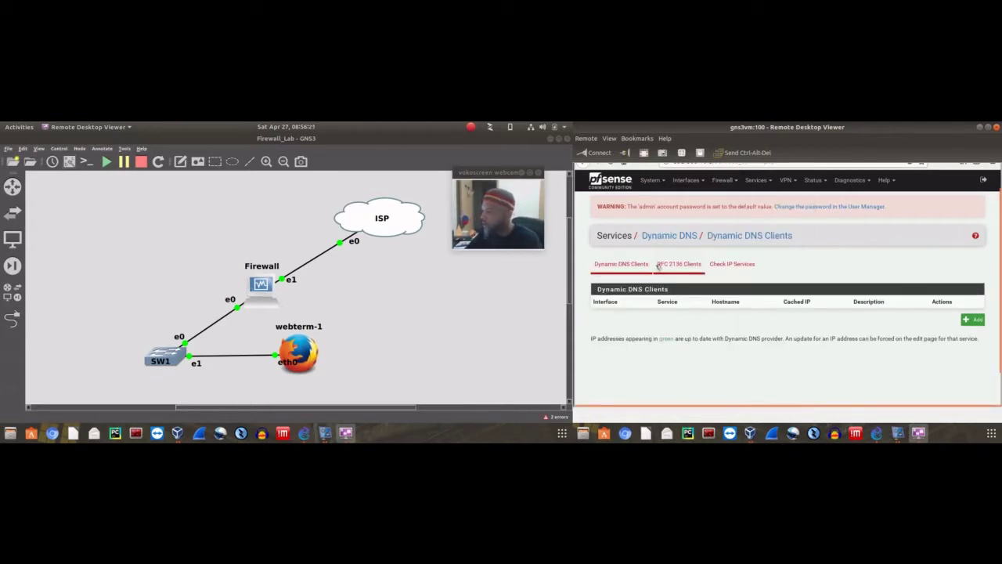
{"action": "left_click", "coordinate": [977, 320]}
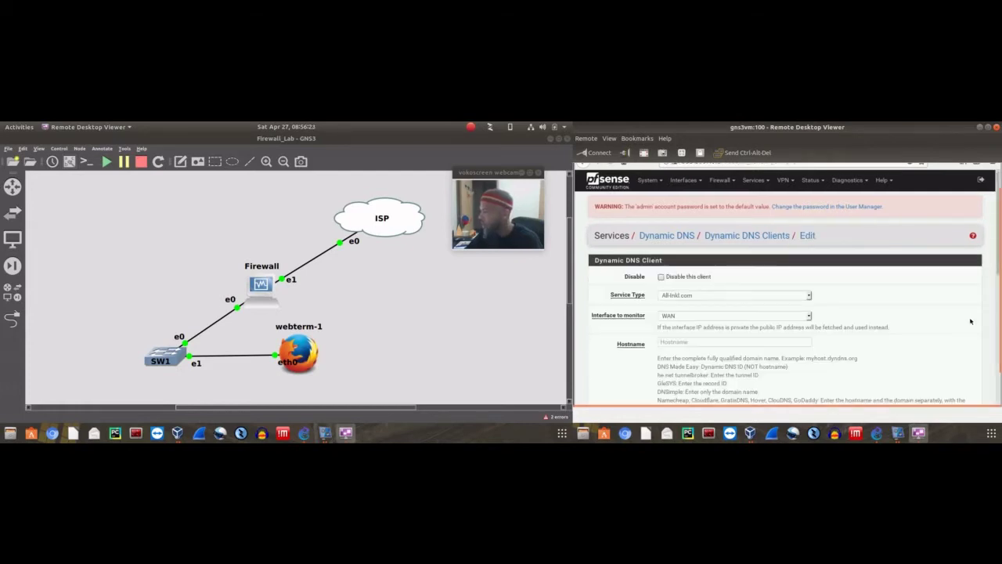
{"action": "scroll", "coordinate": [795, 270], "scroll_direction": "down", "scroll_amount": 1}
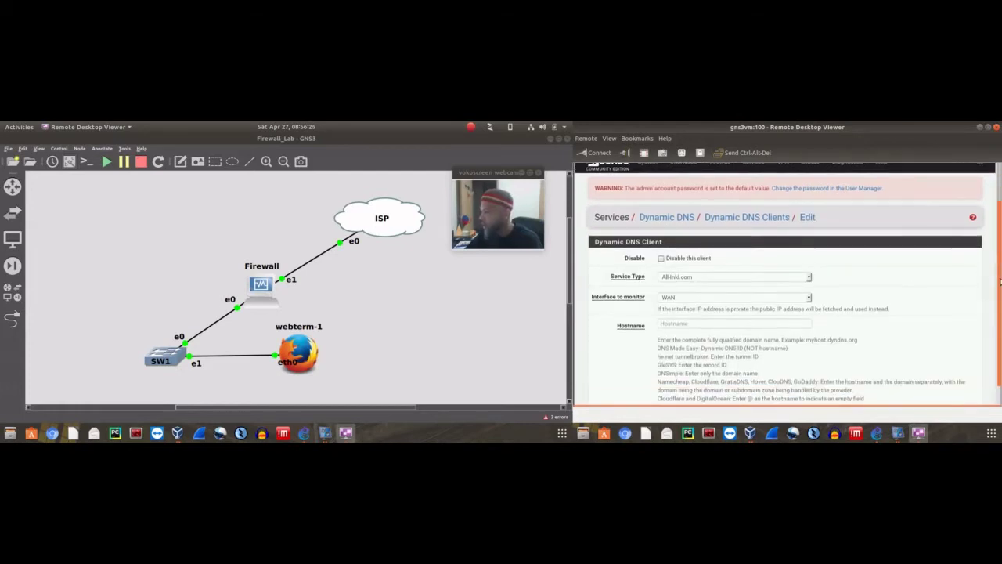
{"action": "left_click", "coordinate": [809, 275]}
{"action": "scroll", "coordinate": [761, 307], "scroll_direction": "down", "scroll_amount": 3}
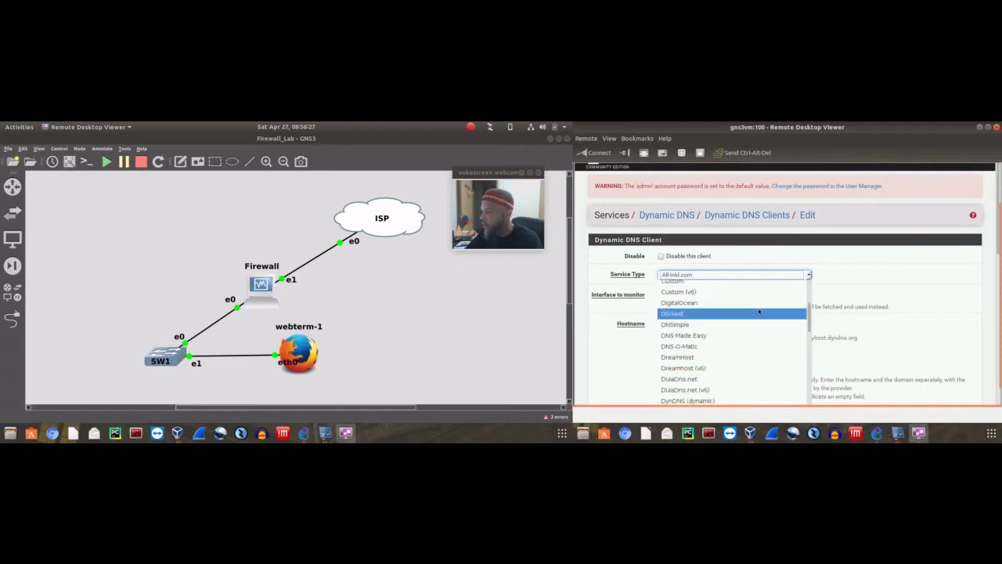
{"action": "scroll", "coordinate": [760, 310], "scroll_direction": "down", "scroll_amount": 8}
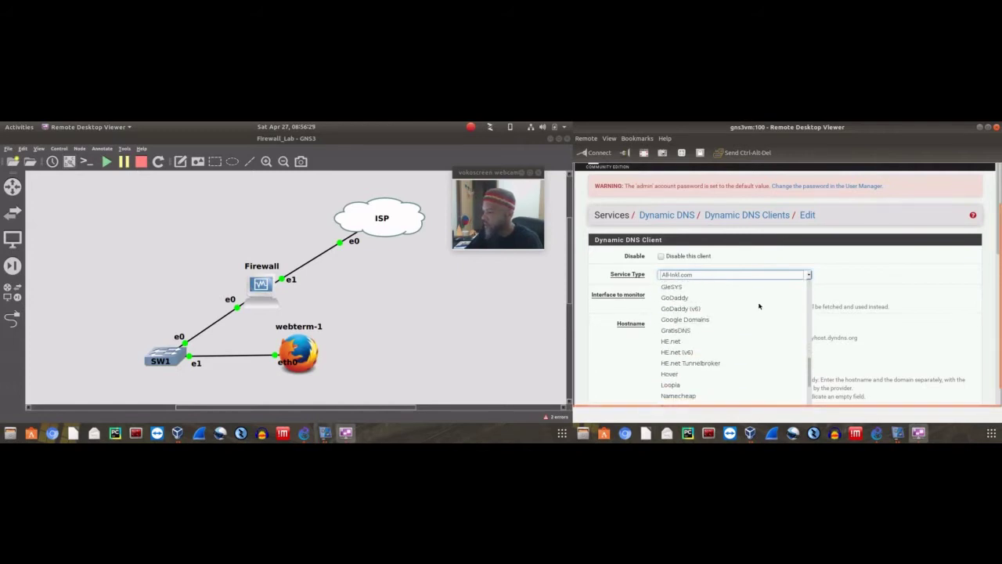
{"action": "left_click", "coordinate": [874, 271]}
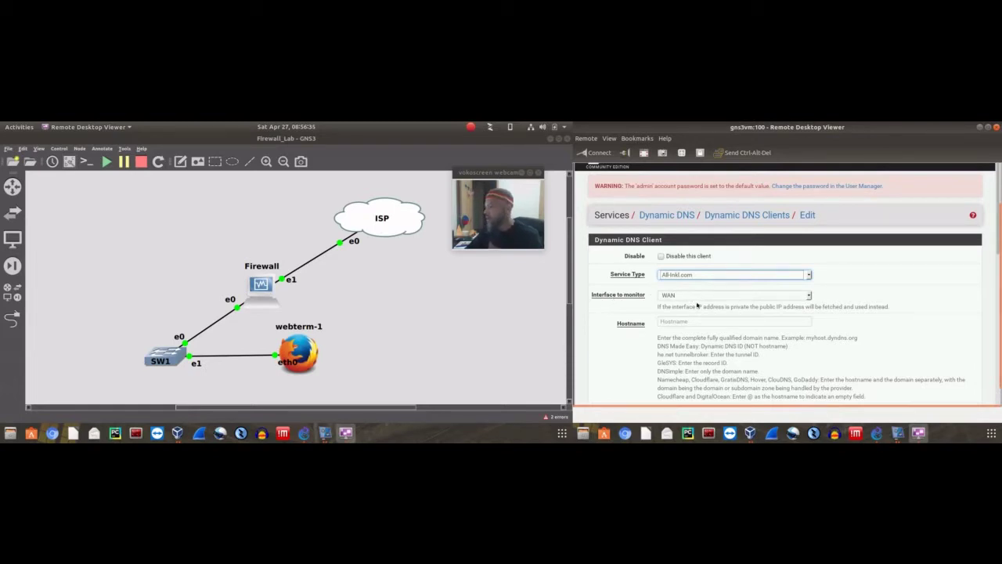
{"action": "scroll", "coordinate": [779, 315], "scroll_direction": "down", "scroll_amount": 5}
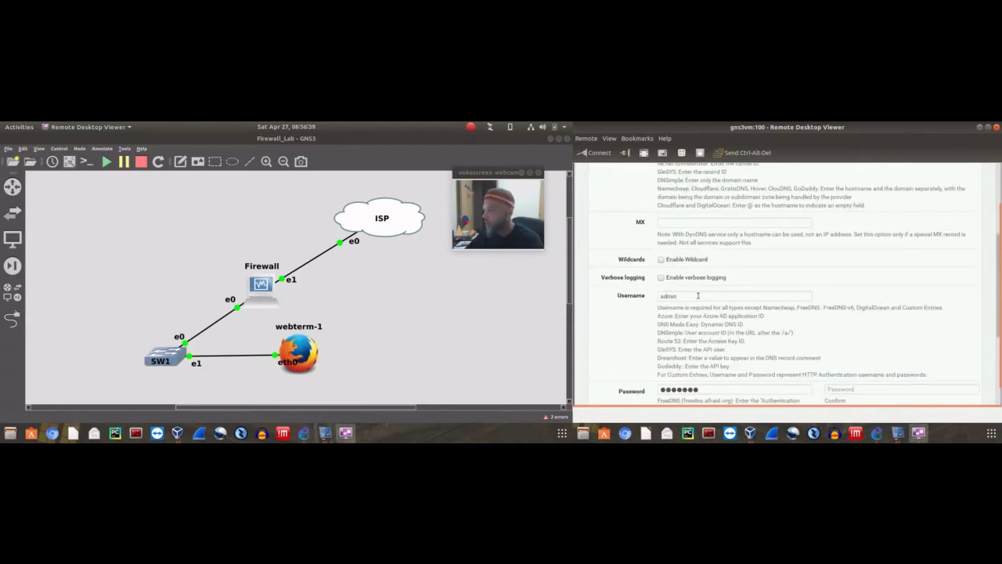
{"action": "scroll", "coordinate": [787, 296], "scroll_direction": "down", "scroll_amount": 1}
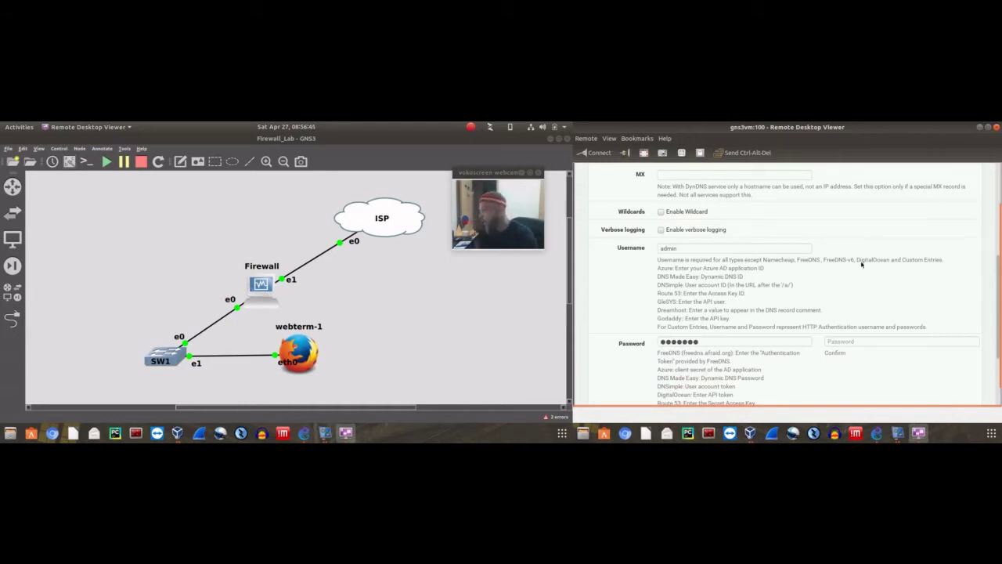
{"action": "scroll", "coordinate": [862, 200], "scroll_direction": "down", "scroll_amount": 2}
{"action": "scroll", "coordinate": [858, 270], "scroll_direction": "up", "scroll_amount": 5}
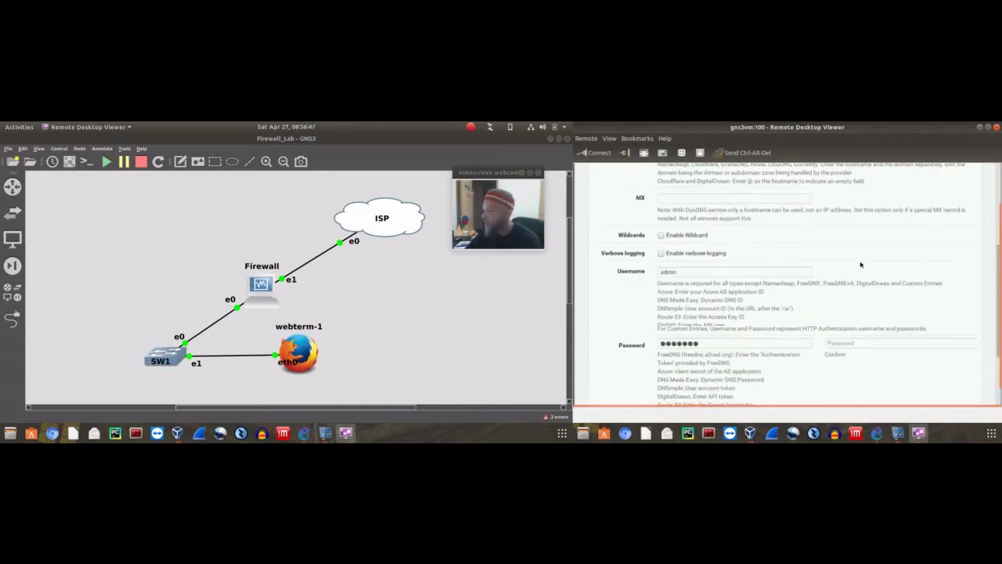
{"action": "scroll", "coordinate": [834, 290], "scroll_direction": "up", "scroll_amount": 2}
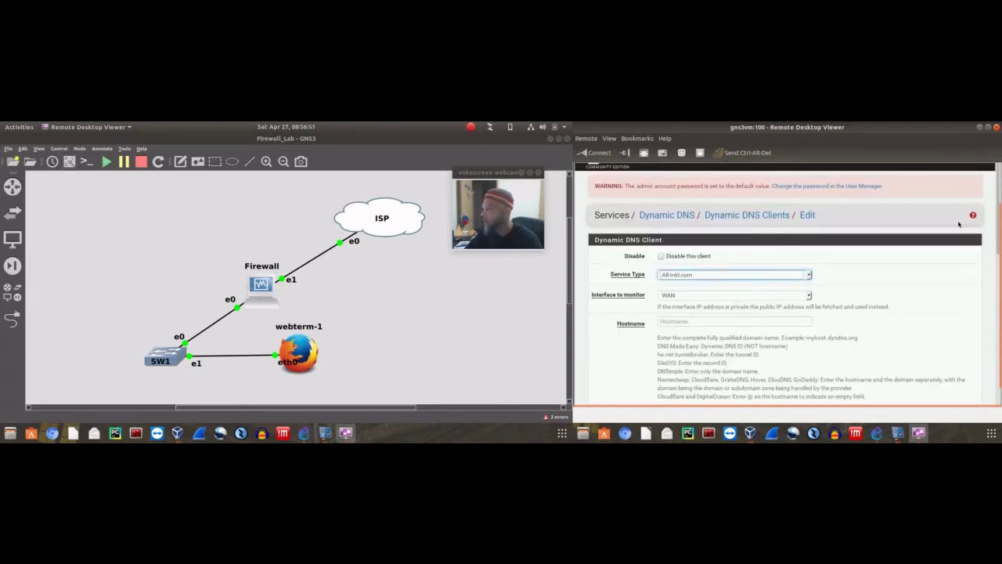
{"action": "scroll", "coordinate": [784, 204], "scroll_direction": "up", "scroll_amount": 2}
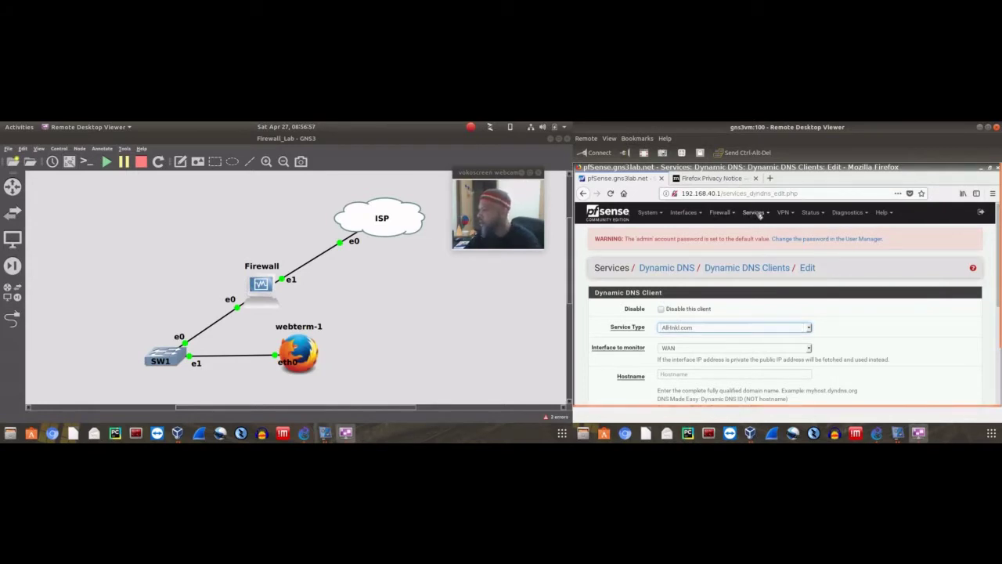
Open Services > DHCP Relay, which is blocked while the DHCP Server runs
{"action": "left_click", "coordinate": [758, 213]}
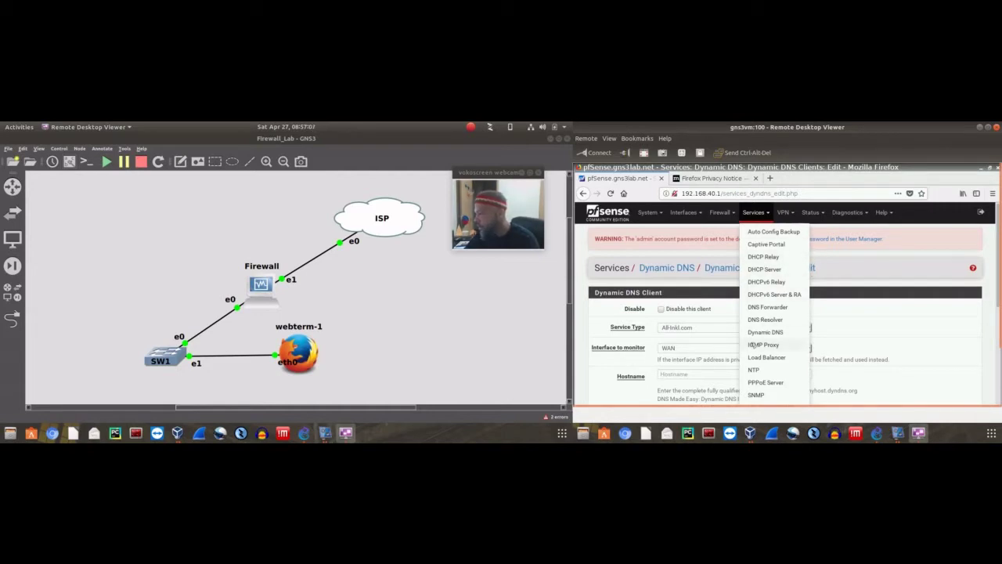
{"action": "scroll", "coordinate": [802, 337], "scroll_direction": "down", "scroll_amount": 1}
{"action": "scroll", "coordinate": [803, 337], "scroll_direction": "down", "scroll_amount": 1}
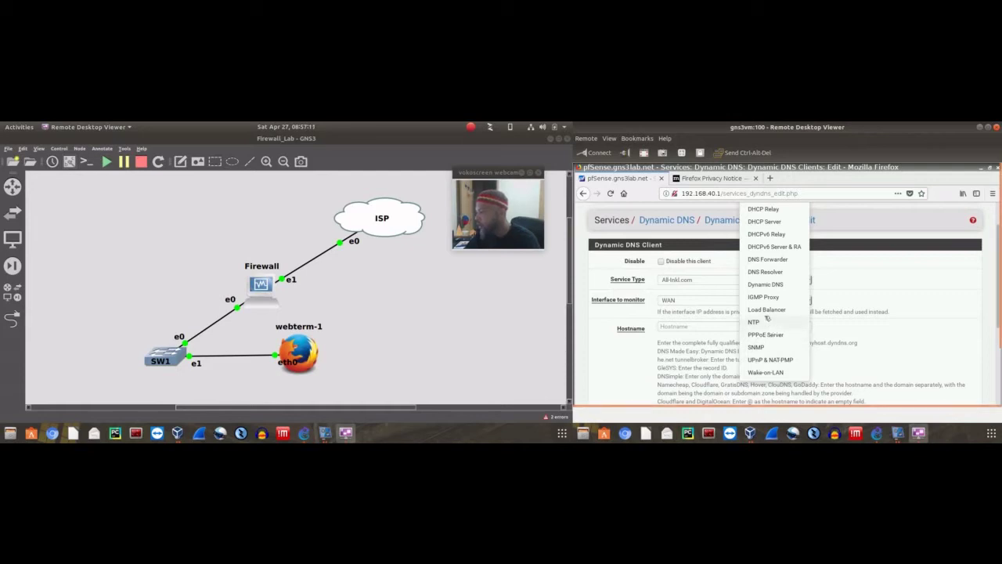
{"action": "scroll", "coordinate": [769, 315], "scroll_direction": "up", "scroll_amount": 2}
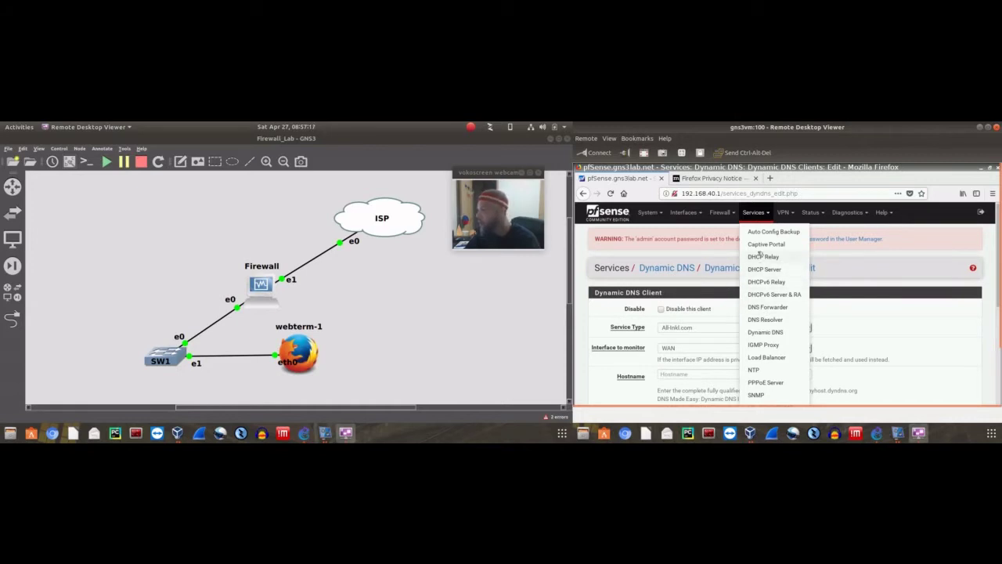
{"action": "left_click", "coordinate": [763, 257]}
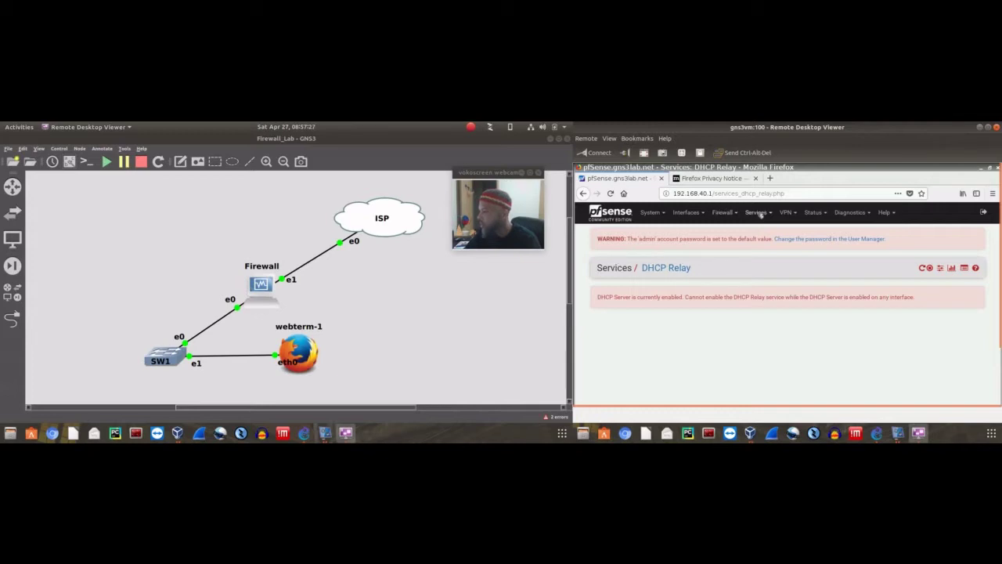
{"action": "left_click", "coordinate": [758, 213]}
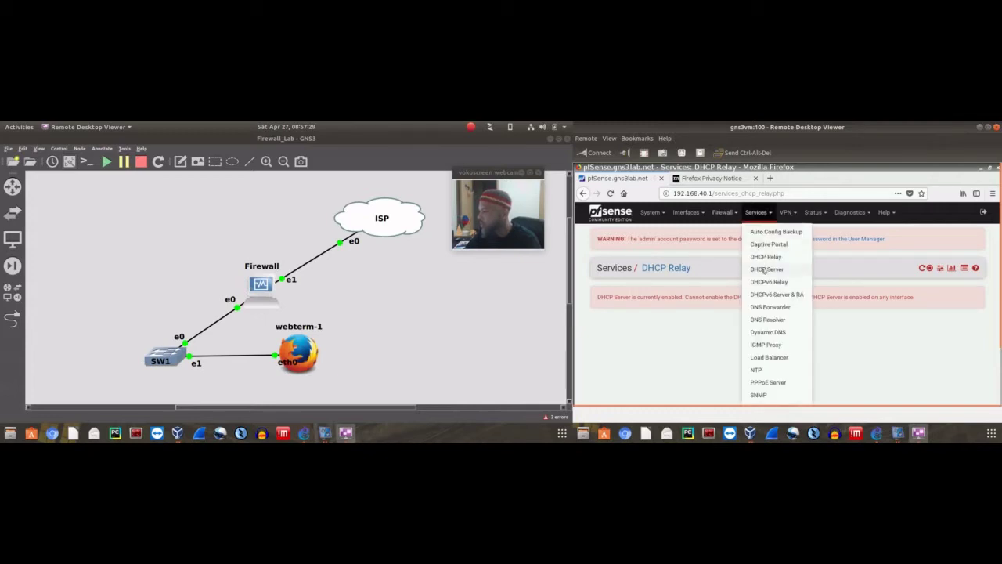
Review the enabled LAN DHCP server settings, range 192.168.40.10–192.168.40.245
{"action": "left_click", "coordinate": [765, 269]}
{"action": "scroll", "coordinate": [849, 260], "scroll_direction": "down", "scroll_amount": 2}
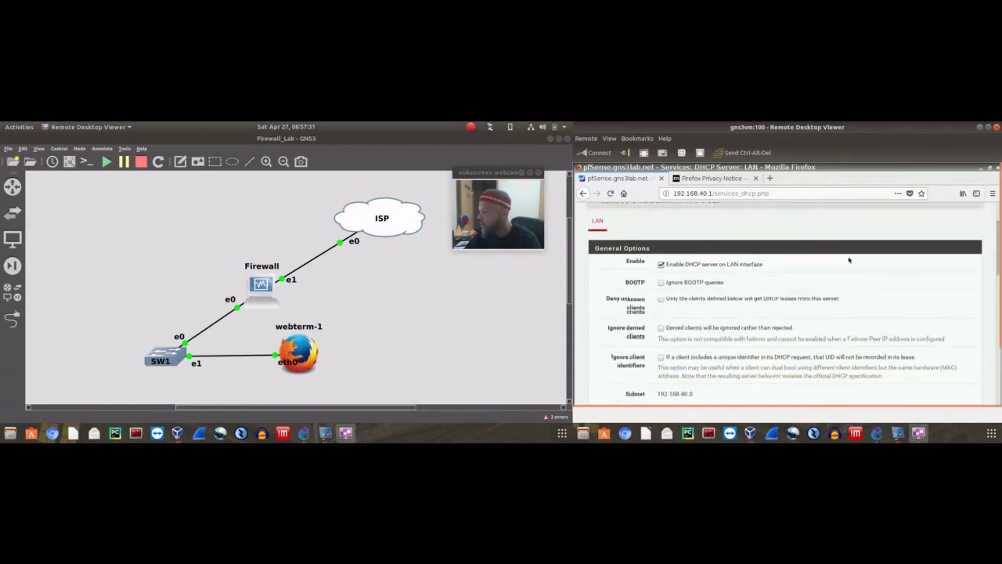
{"action": "scroll", "coordinate": [849, 260], "scroll_direction": "down", "scroll_amount": 1}
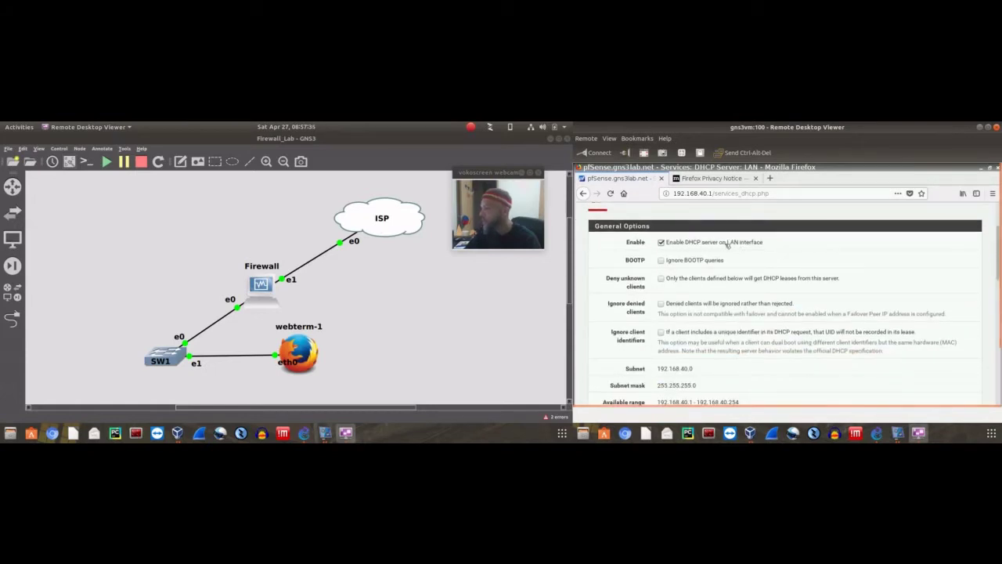
{"action": "scroll", "coordinate": [727, 269], "scroll_direction": "down", "scroll_amount": 1}
{"action": "scroll", "coordinate": [727, 269], "scroll_direction": "down", "scroll_amount": 3}
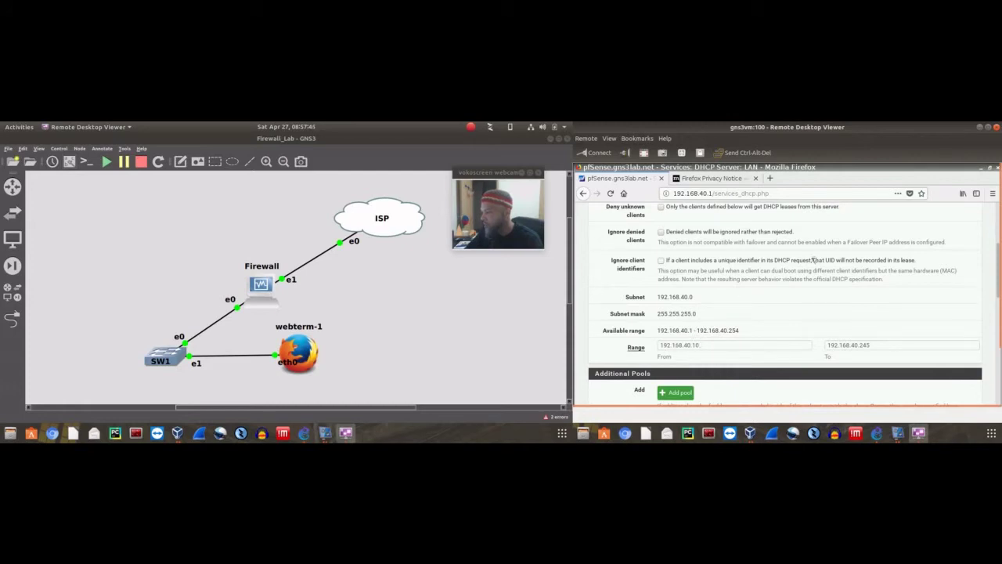
{"action": "scroll", "coordinate": [815, 260], "scroll_direction": "up", "scroll_amount": 3}
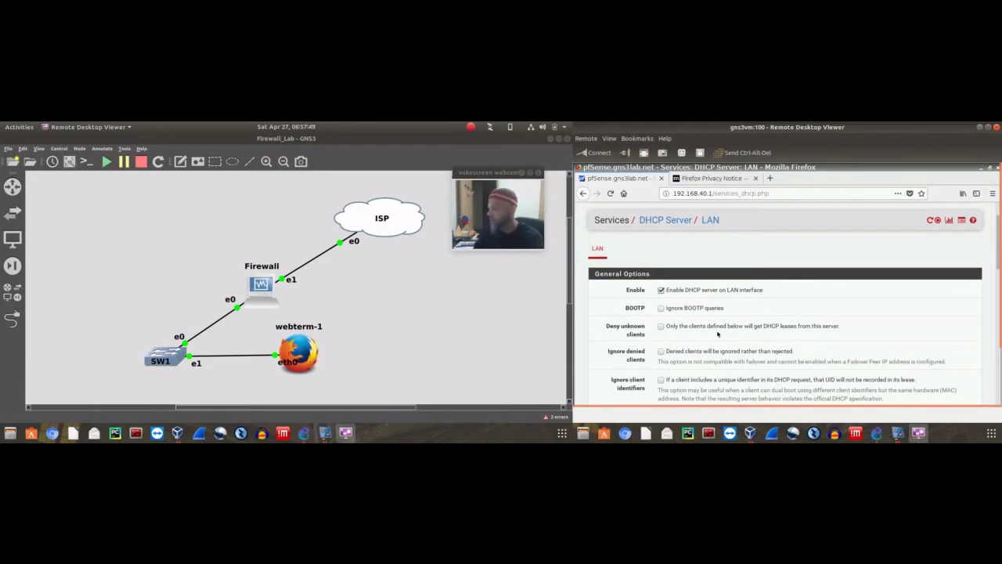
{"action": "left_click", "coordinate": [656, 222]}
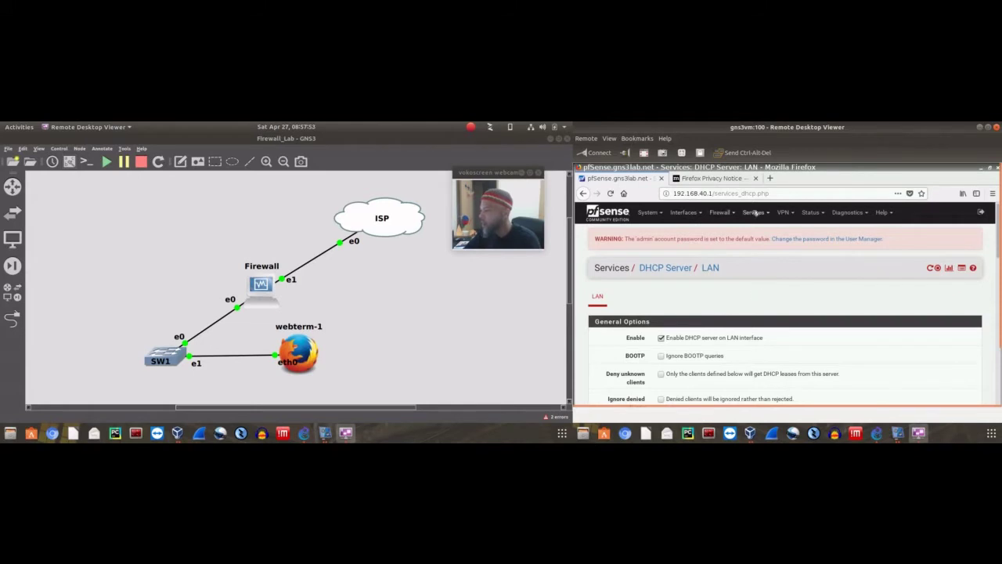
{"action": "left_click", "coordinate": [754, 212]}
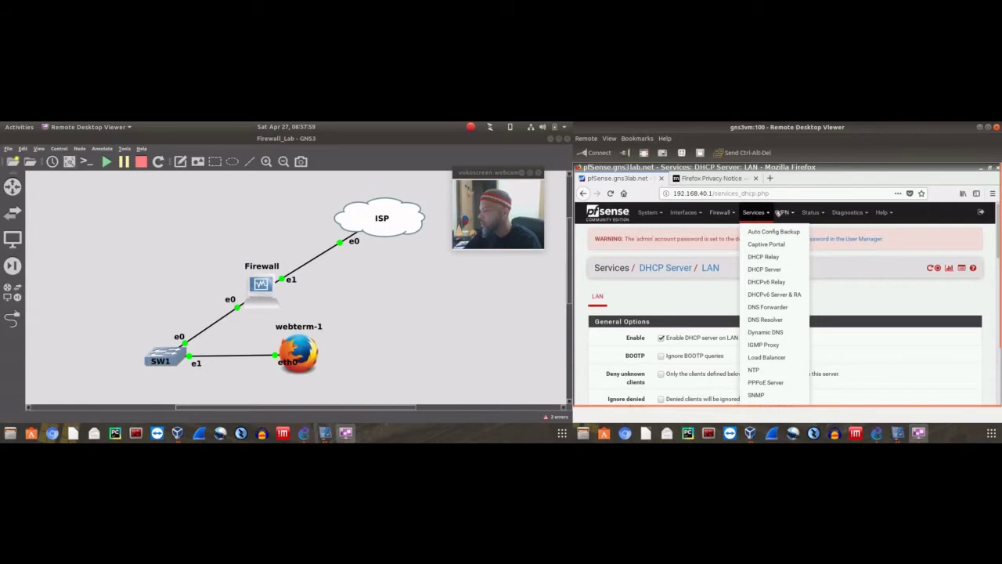
Add a new OpenVPN server, keeping Peer to Peer (SSL/TLS) mode on UDP port 1194
{"action": "left_click", "coordinate": [788, 213]}
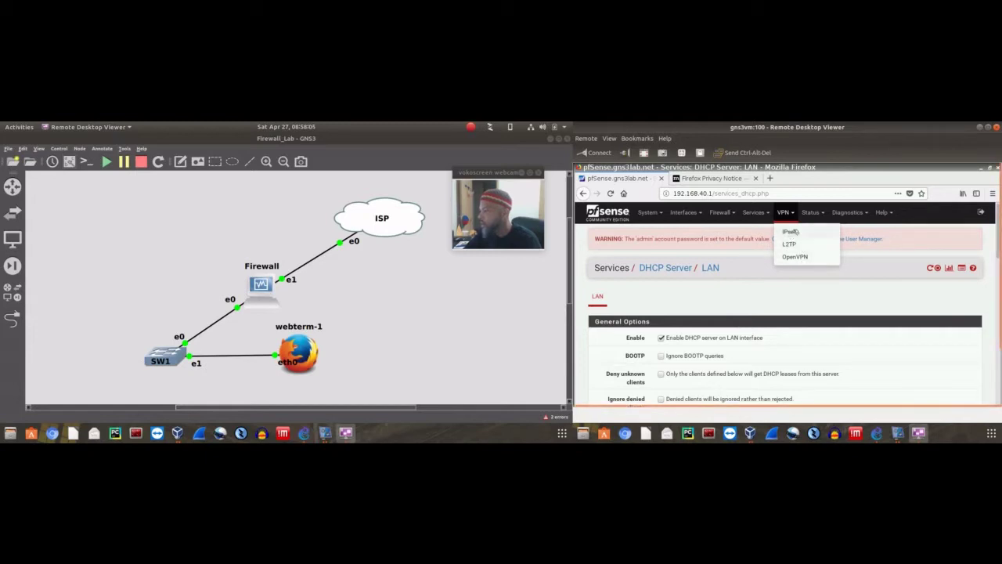
{"action": "left_click", "coordinate": [795, 257]}
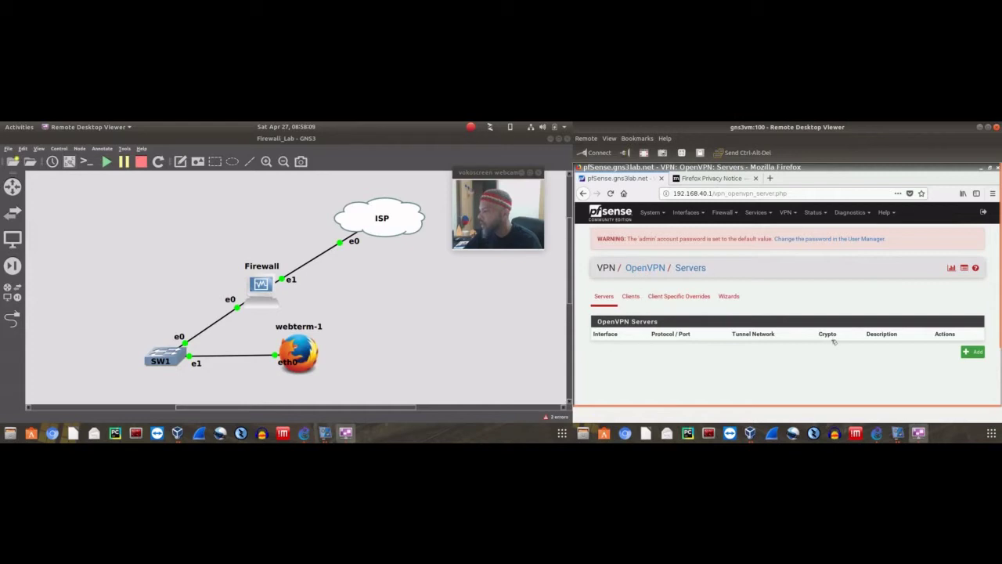
{"action": "left_click", "coordinate": [971, 351]}
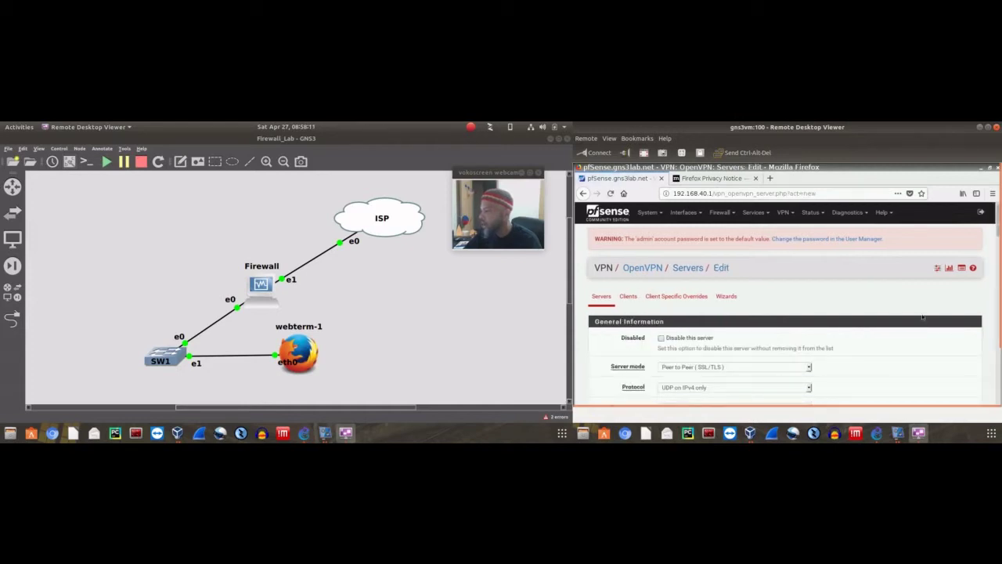
{"action": "scroll", "coordinate": [924, 312], "scroll_direction": "down", "scroll_amount": 1}
{"action": "scroll", "coordinate": [924, 312], "scroll_direction": "down", "scroll_amount": 3}
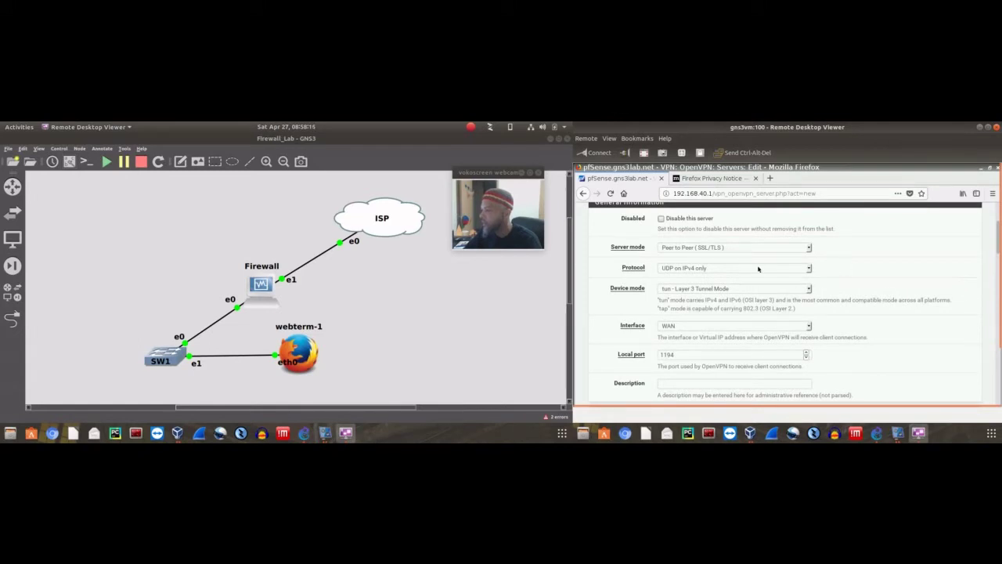
{"action": "left_click", "coordinate": [810, 247]}
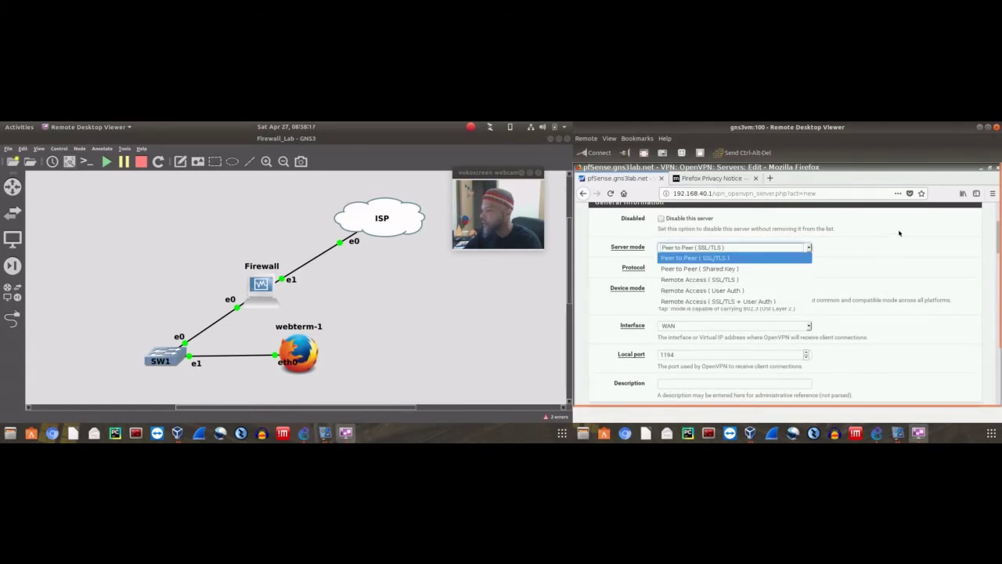
{"action": "left_click", "coordinate": [715, 247]}
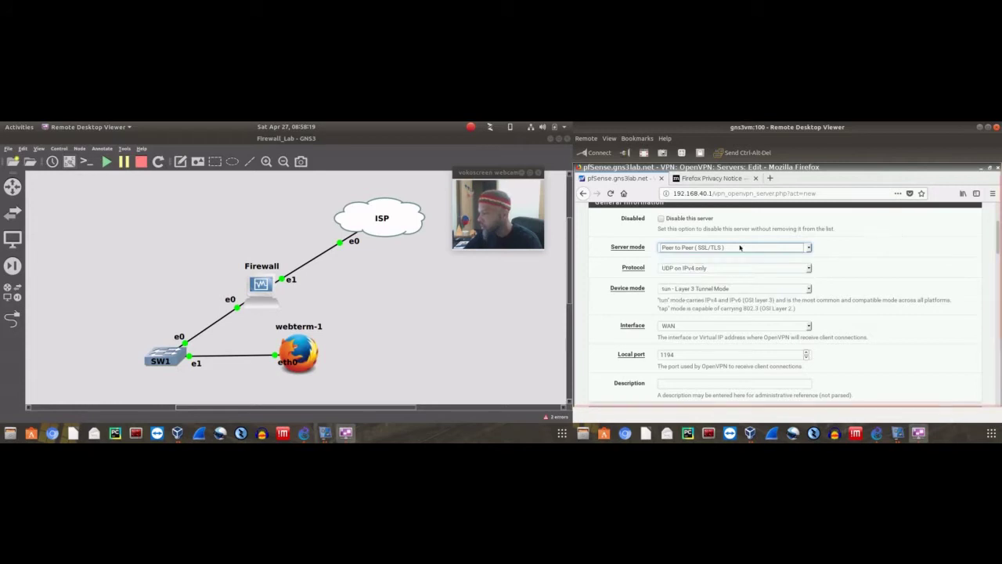
{"action": "left_click", "coordinate": [778, 248]}
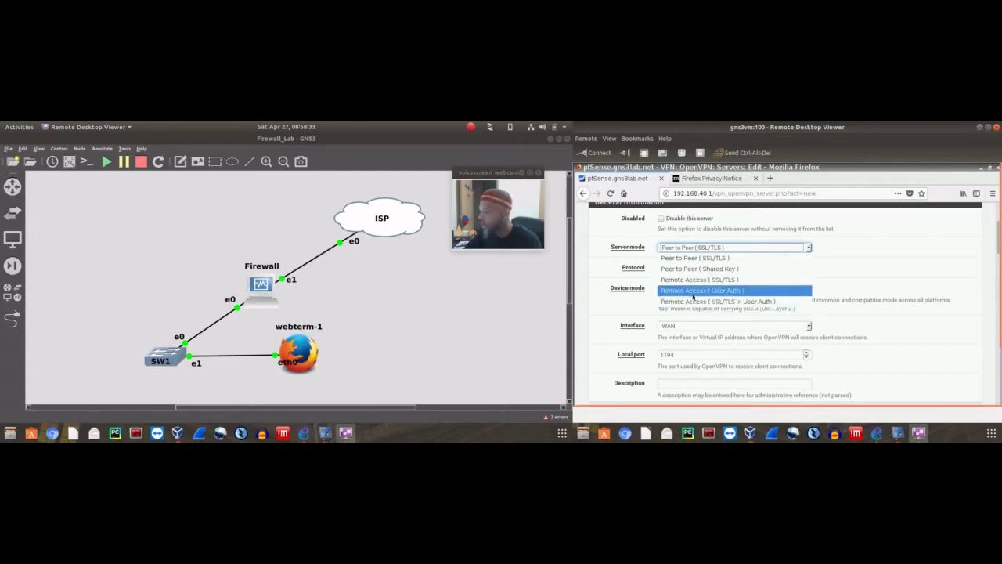
{"action": "left_click", "coordinate": [581, 309]}
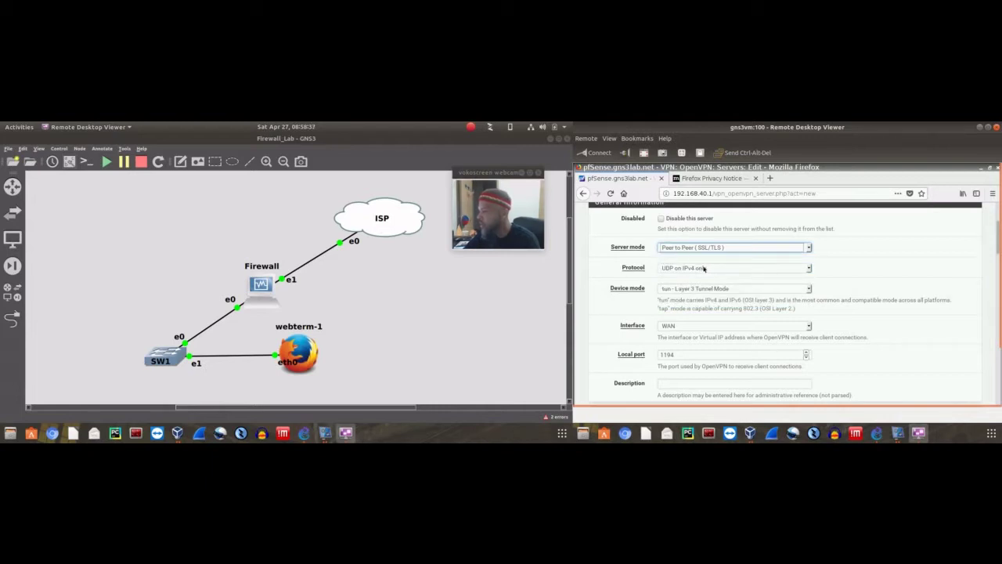
{"action": "left_click", "coordinate": [667, 268]}
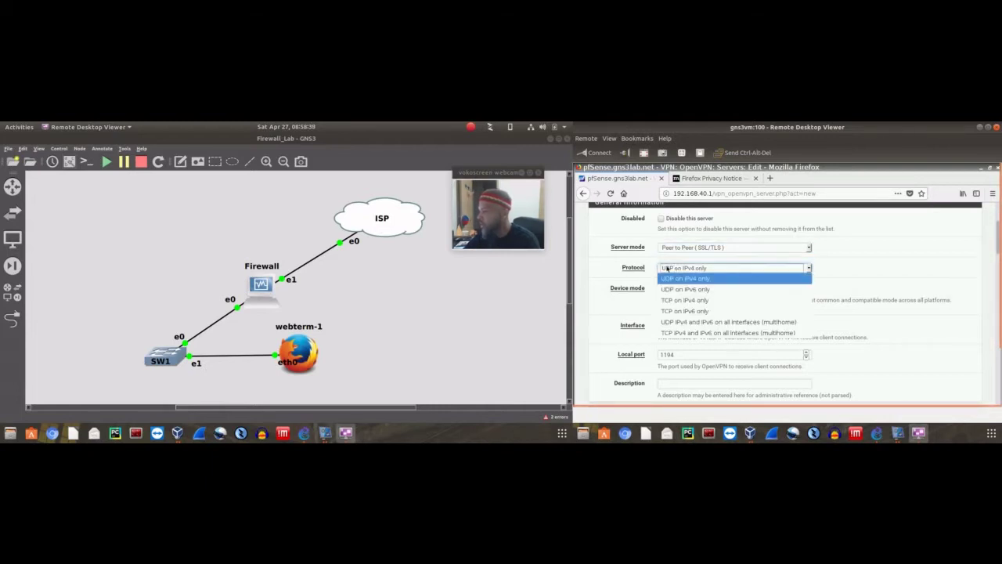
{"action": "left_click", "coordinate": [596, 268]}
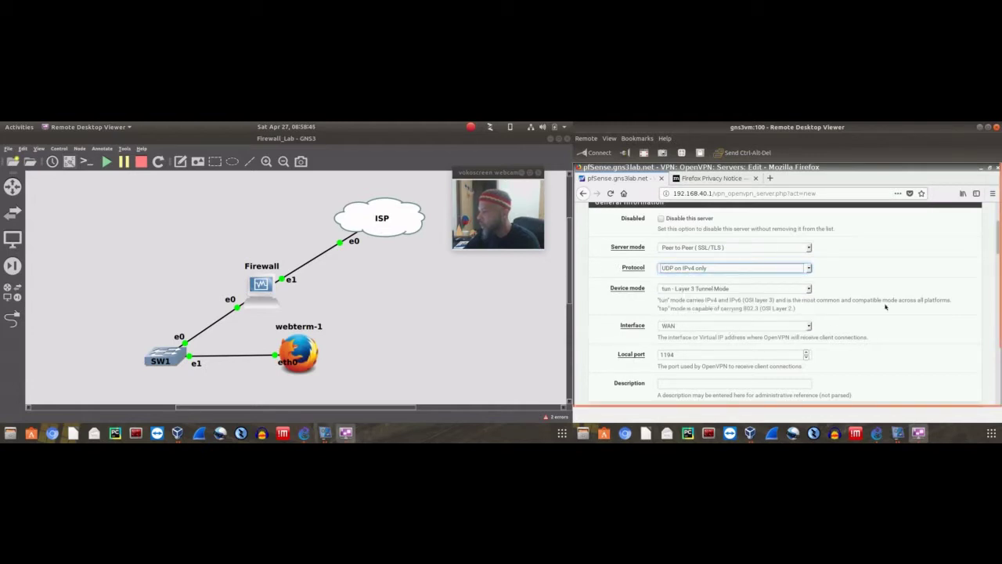
{"action": "scroll", "coordinate": [886, 307], "scroll_direction": "down", "scroll_amount": 3}
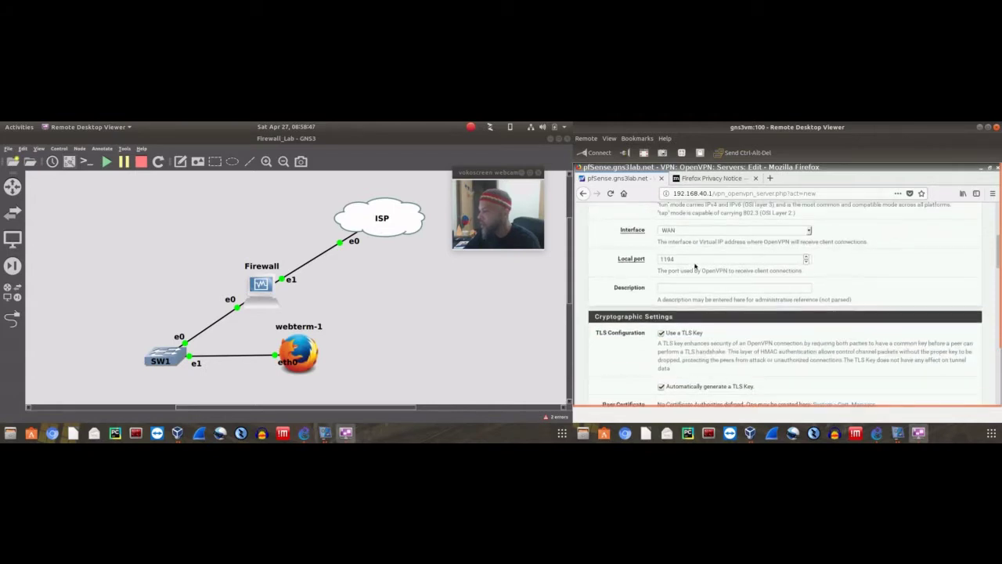
{"action": "left_click_drag", "start_coordinate": [695, 266], "coordinate": [642, 263]}
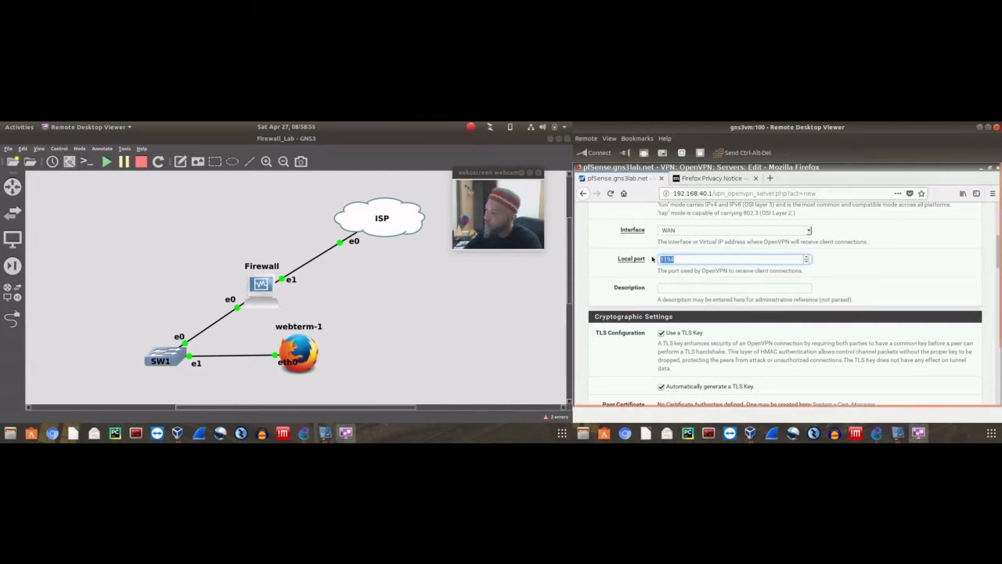
{"action": "left_click", "coordinate": [691, 262]}
{"action": "mouse_move", "coordinate": [655, 260]}
{"action": "left_mouse_down"}
{"action": "mouse_move", "coordinate": [638, 261]}
{"action": "mouse_move", "coordinate": [672, 261]}
{"action": "mouse_move", "coordinate": [656, 259]}
{"action": "left_mouse_up"}
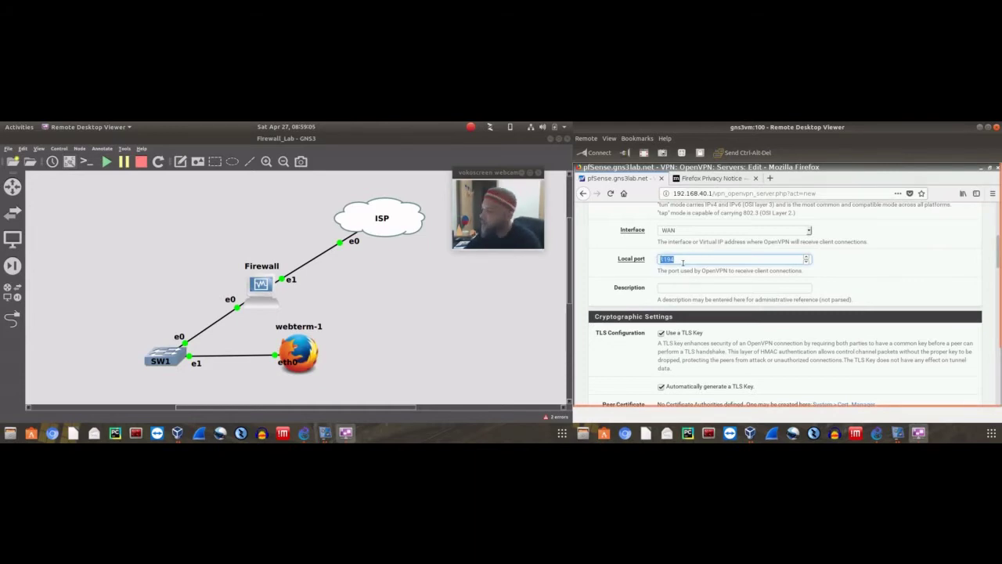
{"action": "left_click", "coordinate": [674, 259]}
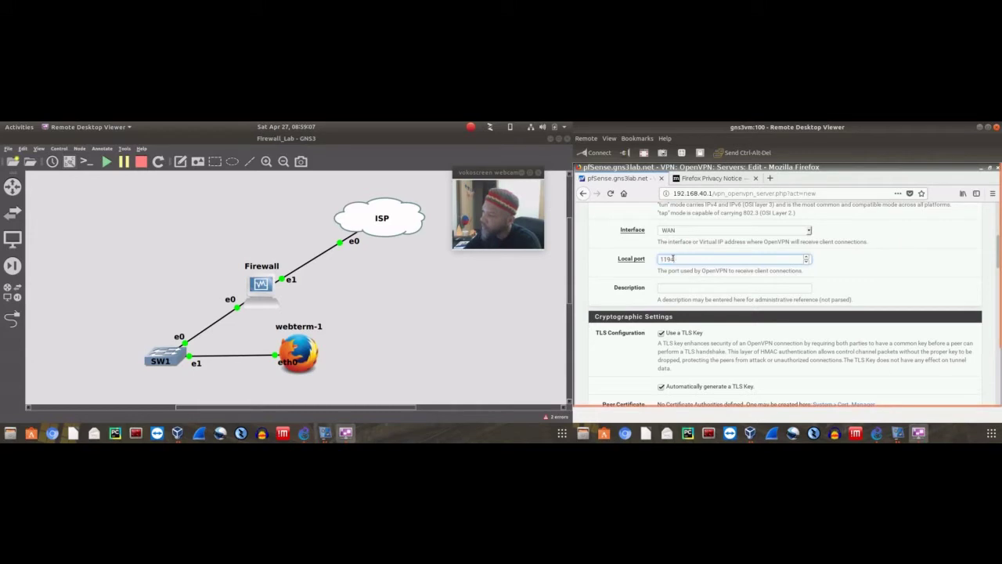
{"action": "left_click", "coordinate": [641, 258]}
{"action": "scroll", "coordinate": [619, 287], "scroll_direction": "down", "scroll_amount": 4}
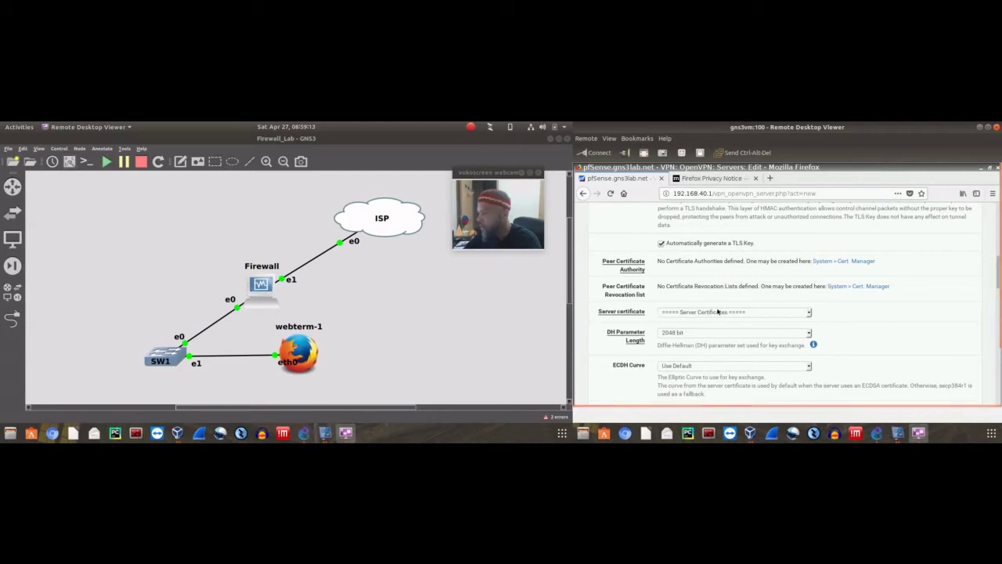
{"action": "left_click", "coordinate": [709, 313]}
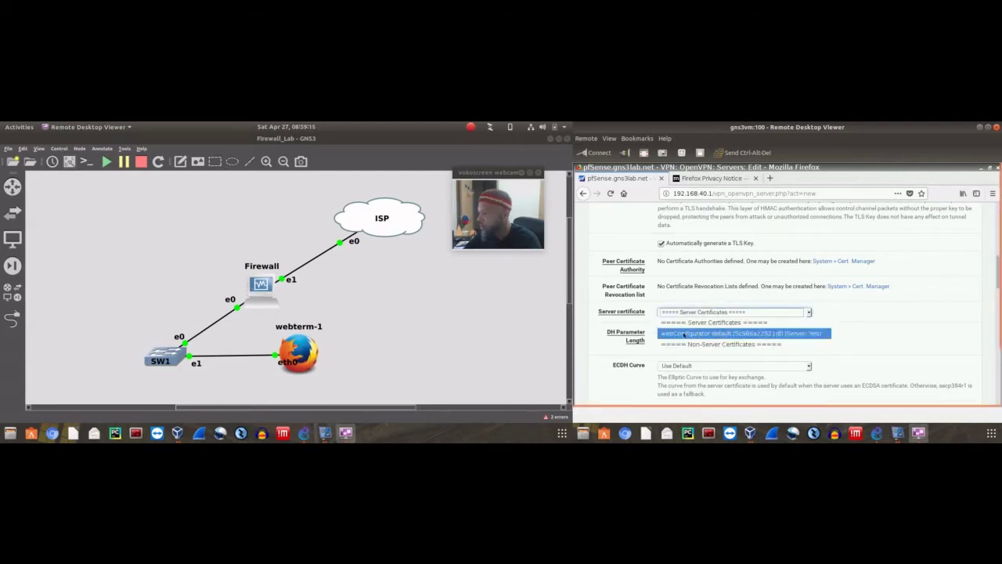
{"action": "left_click", "coordinate": [871, 311]}
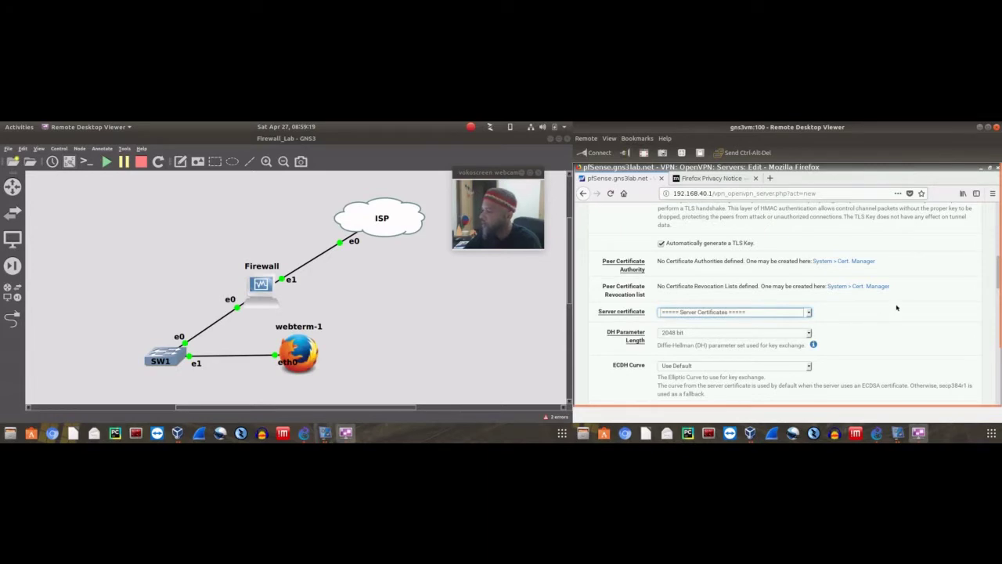
{"action": "scroll", "coordinate": [897, 308], "scroll_direction": "down", "scroll_amount": 3}
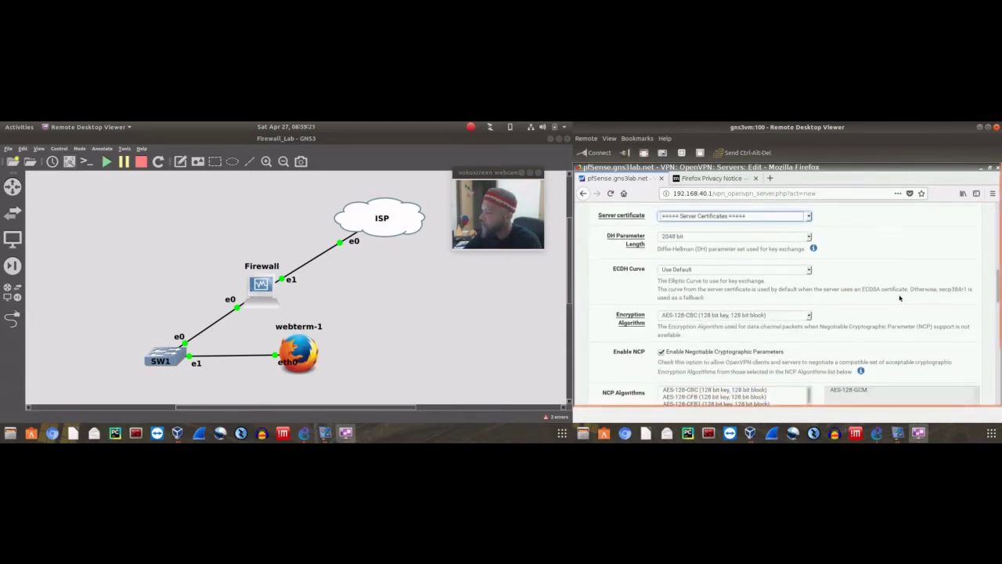
{"action": "scroll", "coordinate": [899, 297], "scroll_direction": "down", "scroll_amount": 2}
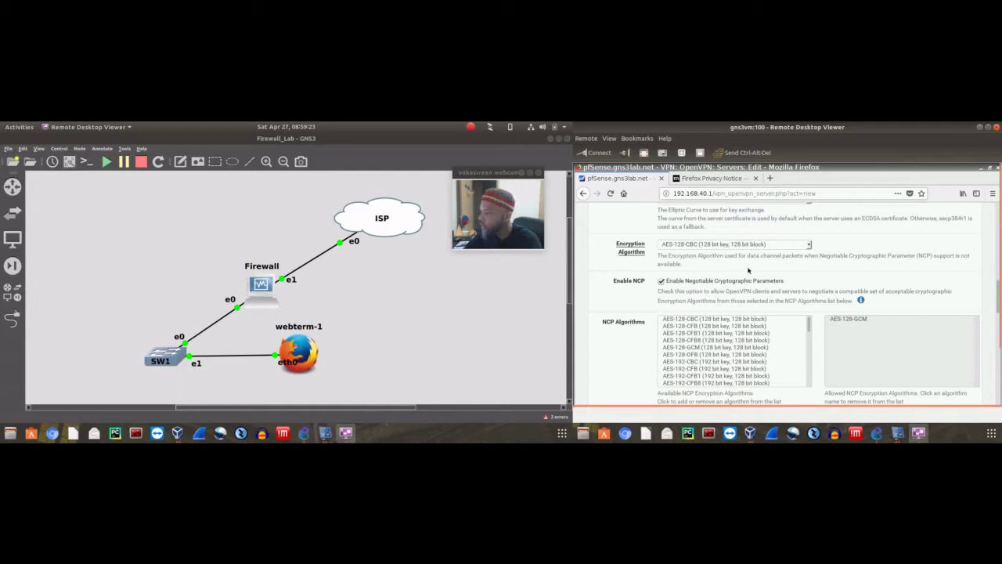
{"action": "scroll", "coordinate": [622, 302], "scroll_direction": "down", "scroll_amount": 5}
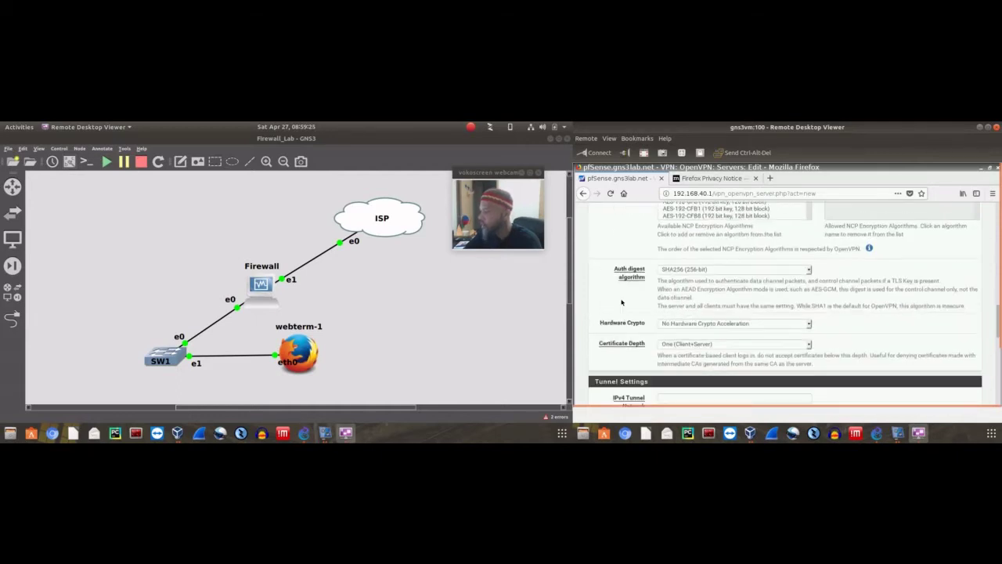
{"action": "scroll", "coordinate": [622, 302], "scroll_direction": "down", "scroll_amount": 3}
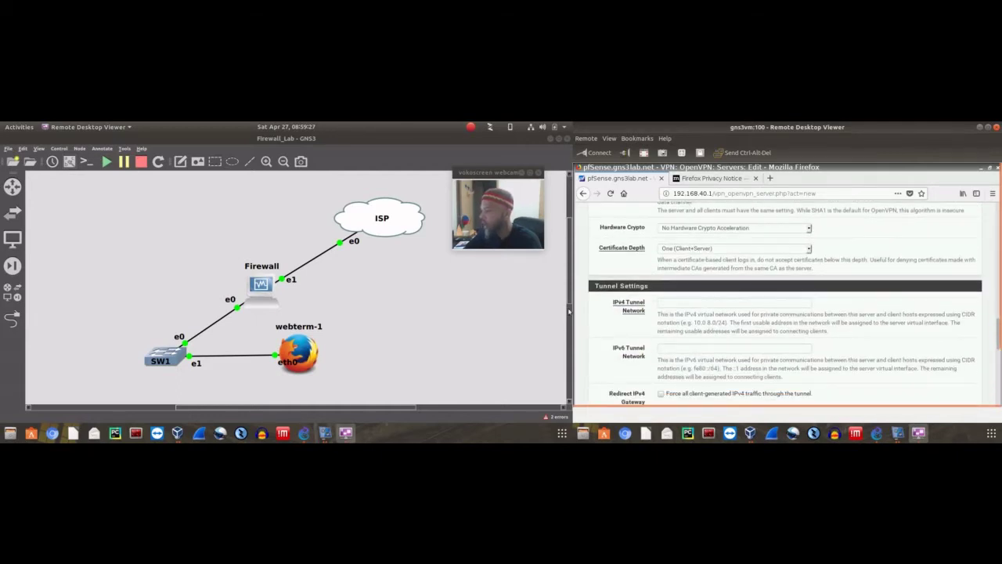
{"action": "scroll", "coordinate": [601, 306], "scroll_direction": "down", "scroll_amount": 2}
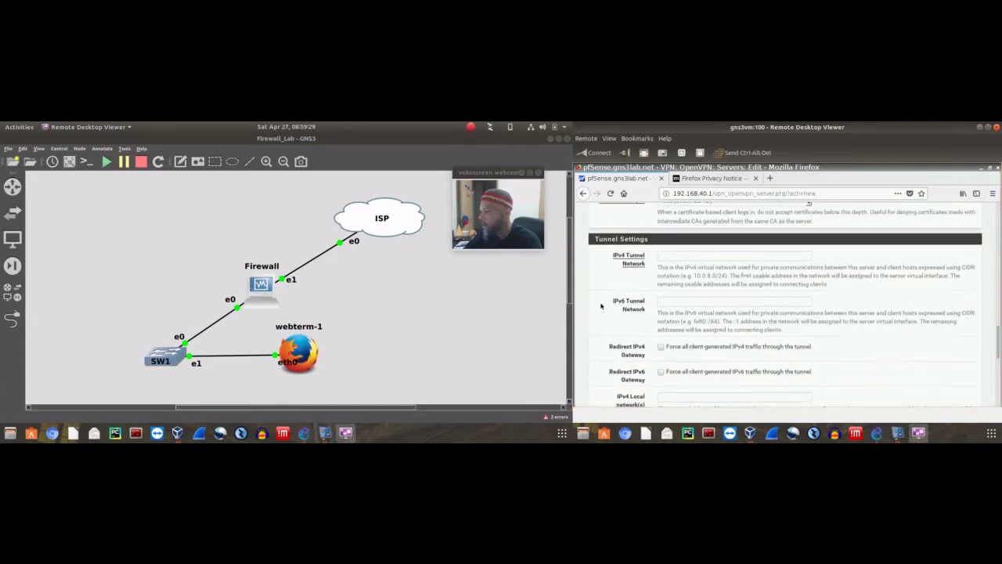
{"action": "scroll", "coordinate": [583, 301], "scroll_direction": "down", "scroll_amount": 1}
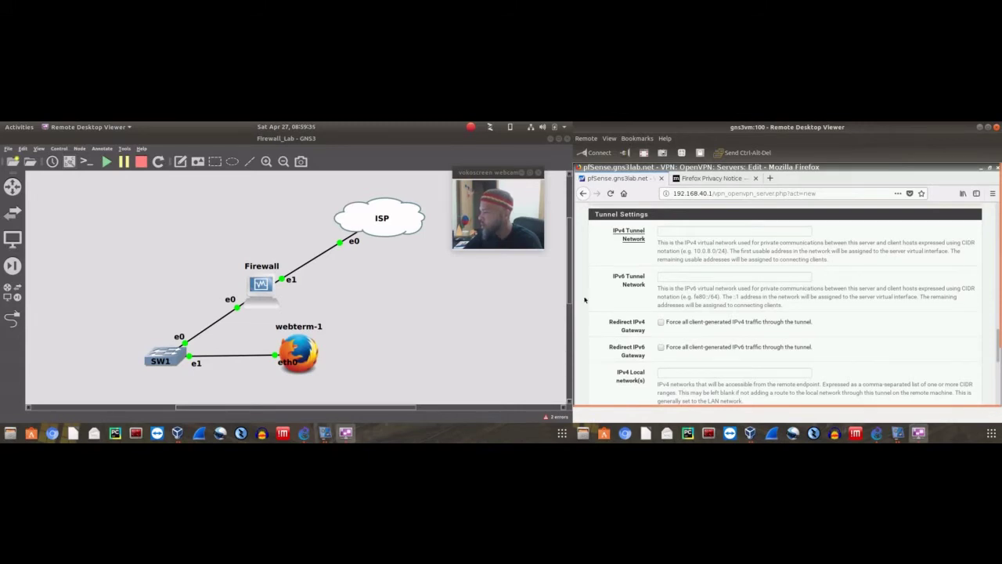
{"action": "scroll", "coordinate": [593, 294], "scroll_direction": "down", "scroll_amount": 4}
{"action": "scroll", "coordinate": [593, 294], "scroll_direction": "down", "scroll_amount": 1}
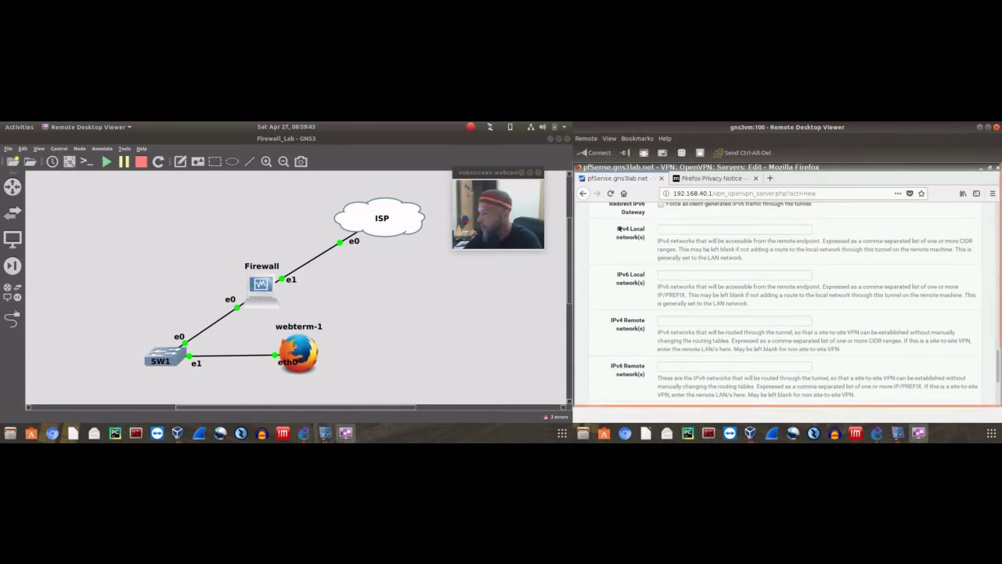
{"action": "double_click", "coordinate": [627, 229]}
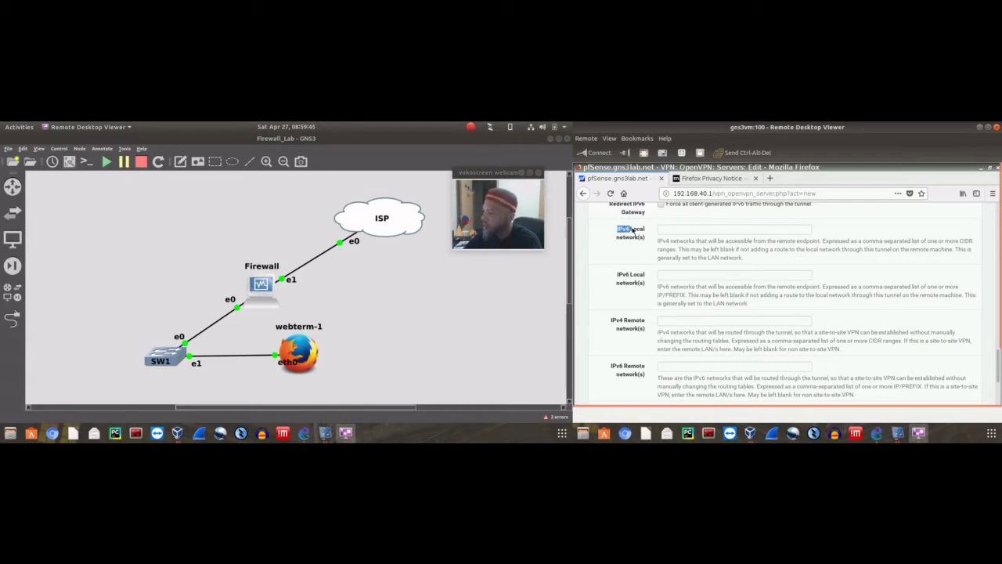
{"action": "left_click_drag", "start_coordinate": [632, 229], "coordinate": [640, 235]}
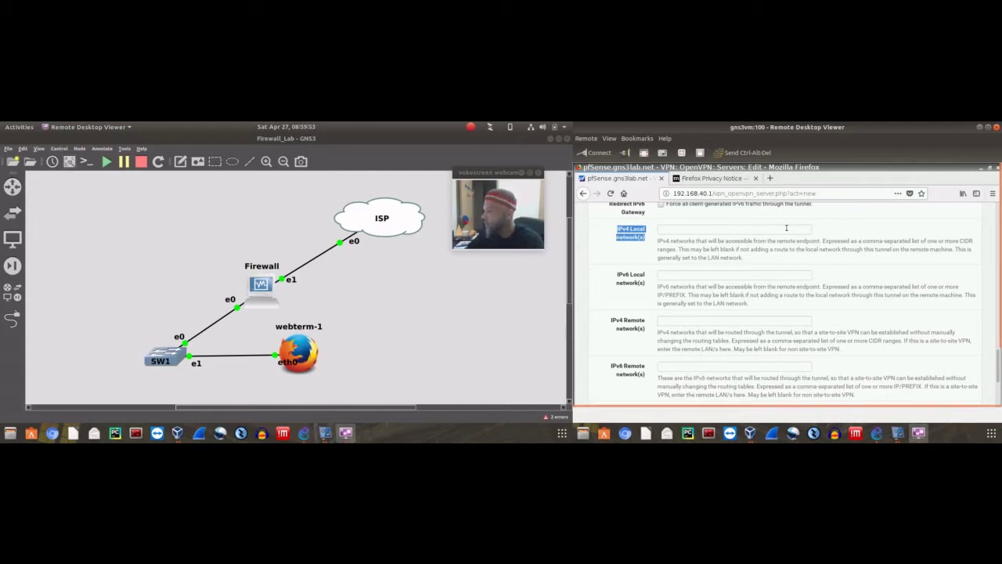
{"action": "left_click_drag", "start_coordinate": [999, 274], "coordinate": [994, 343]}
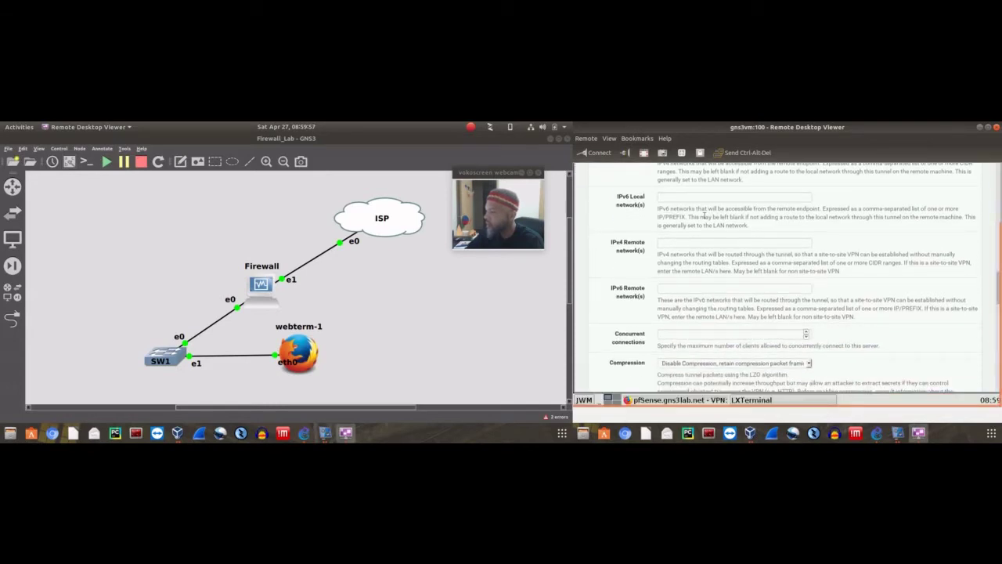
{"action": "scroll", "coordinate": [894, 234], "scroll_direction": "up", "scroll_amount": 3}
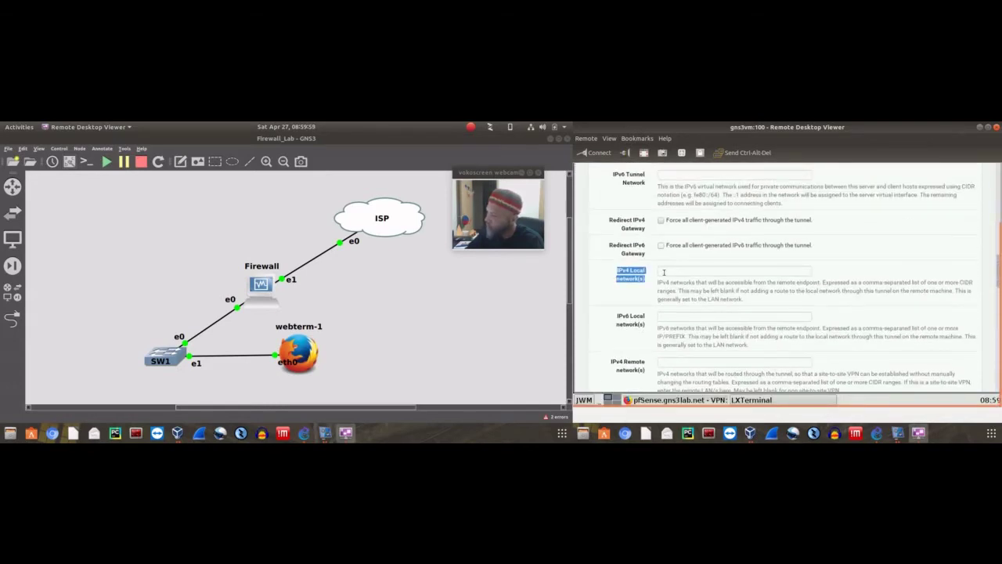
{"action": "left_click", "coordinate": [739, 270]}
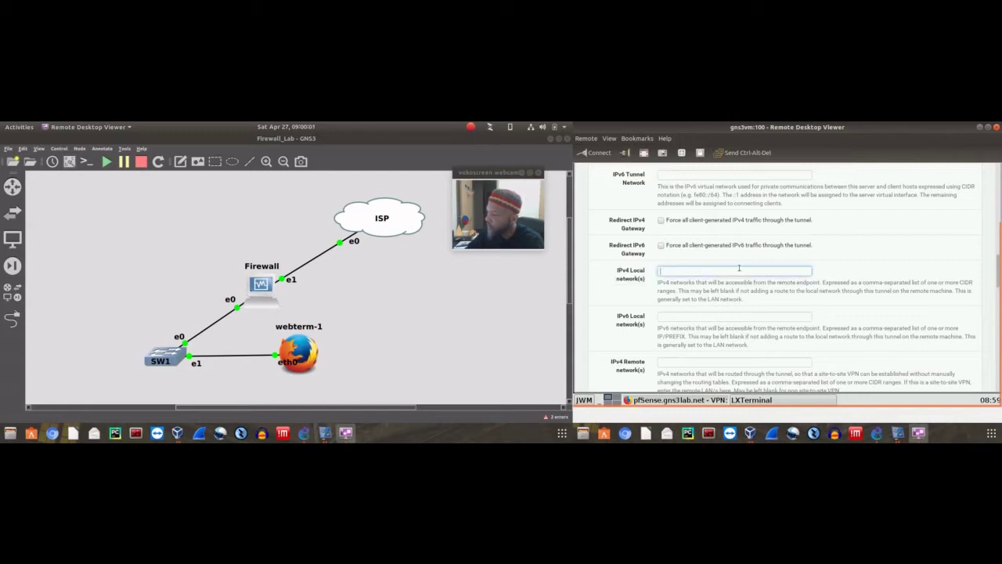
{"action": "scroll", "coordinate": [883, 250], "scroll_direction": "up", "scroll_amount": 3}
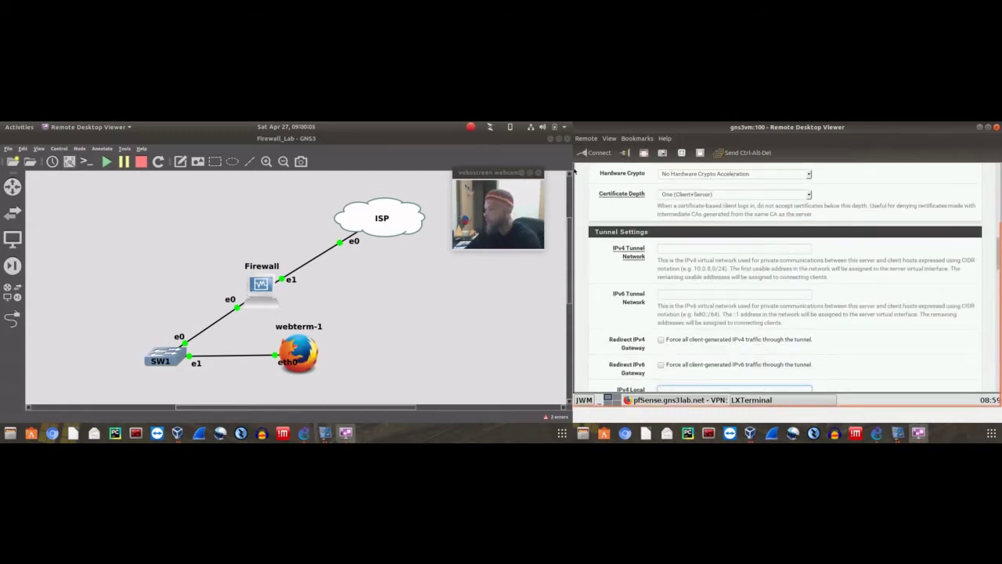
{"action": "scroll", "coordinate": [999, 271], "scroll_direction": "up", "scroll_amount": 3}
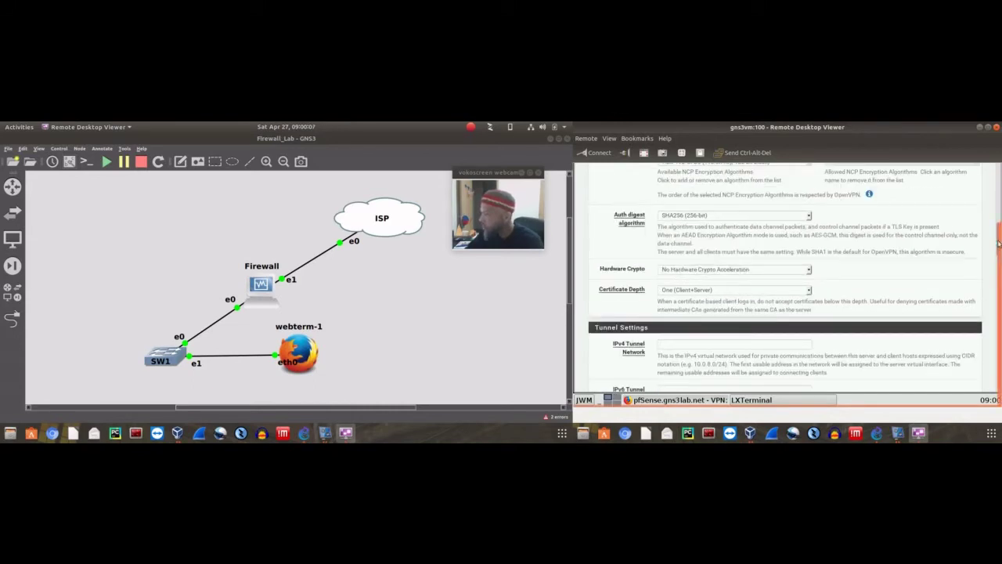
{"action": "scroll", "coordinate": [999, 271], "scroll_direction": "up", "scroll_amount": 2}
{"action": "scroll", "coordinate": [878, 213], "scroll_direction": "up", "scroll_amount": 10}
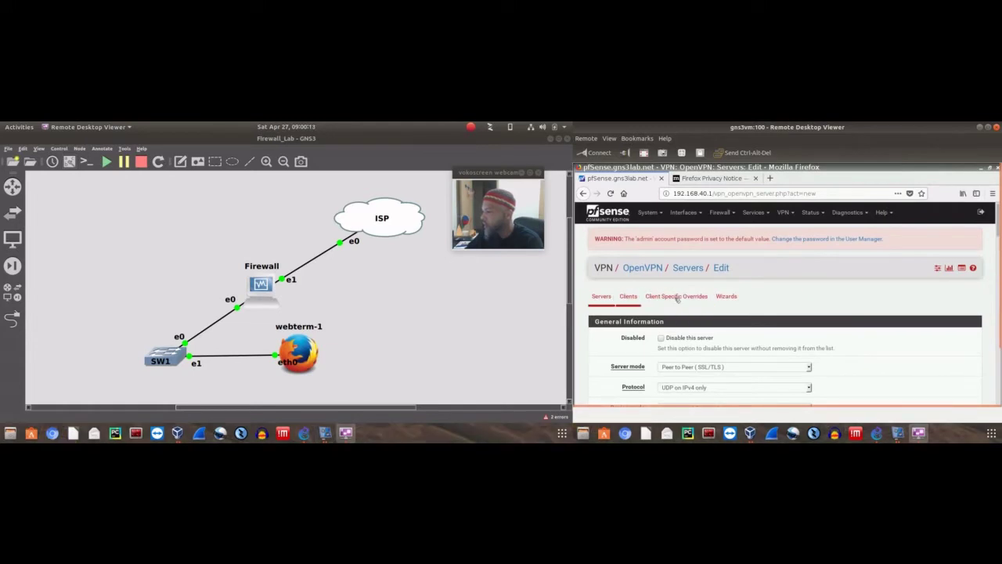
Start the OpenVPN wizard with Local User Access as the server type
{"action": "left_click", "coordinate": [726, 296]}
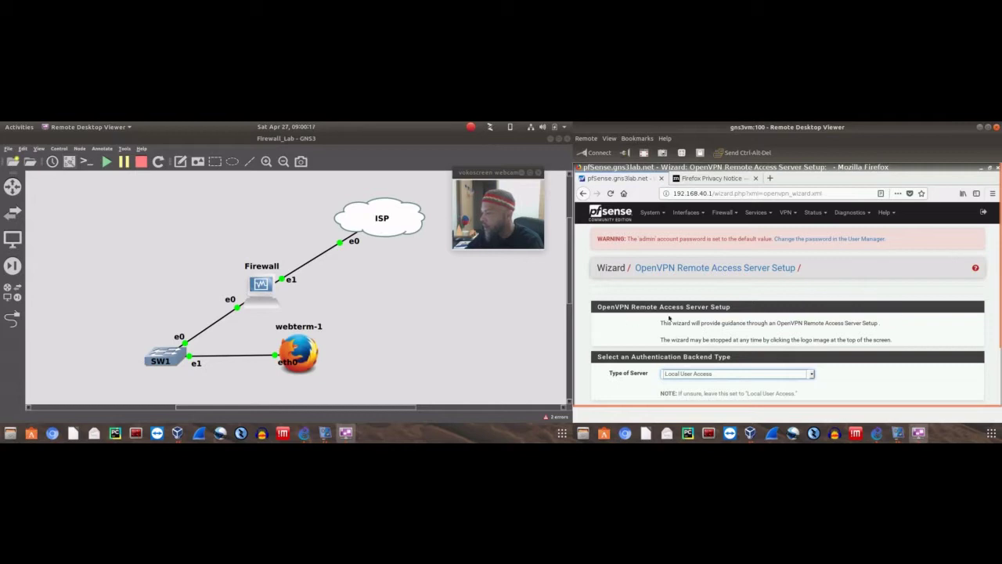
{"action": "left_click", "coordinate": [787, 374]}
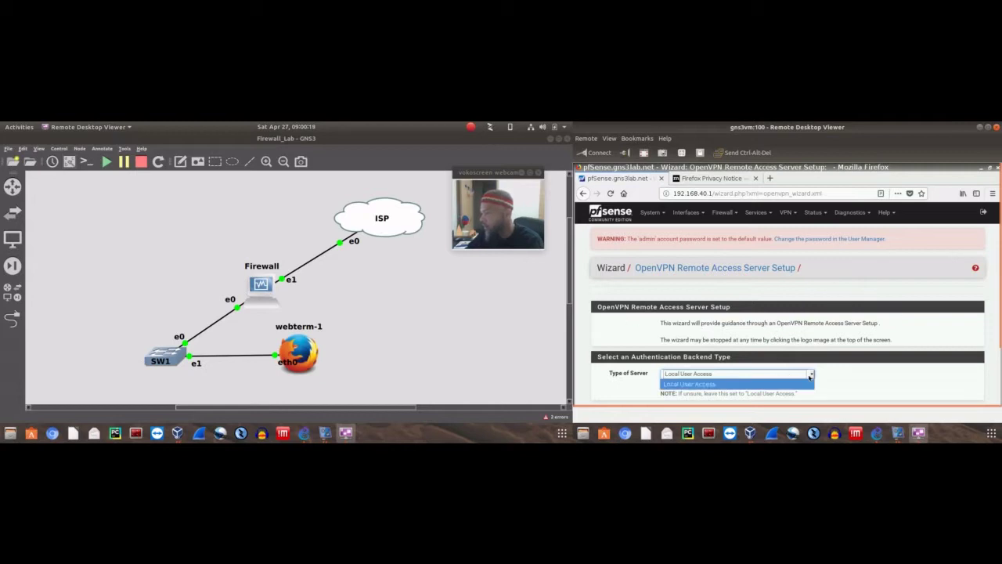
{"action": "left_click", "coordinate": [690, 383]}
{"action": "scroll", "coordinate": [813, 344], "scroll_direction": "down", "scroll_amount": 2}
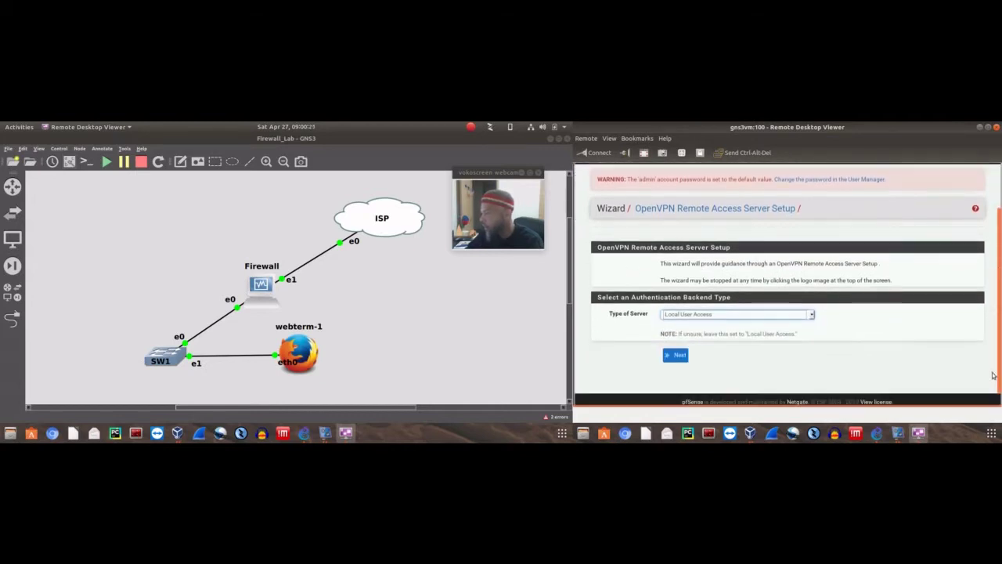
{"action": "left_click", "coordinate": [811, 297]}
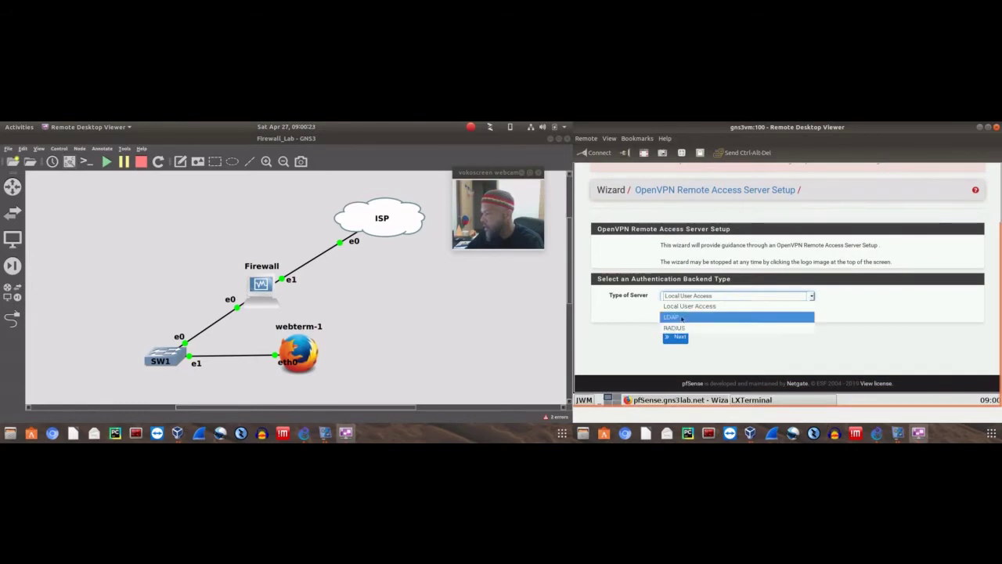
{"action": "left_click", "coordinate": [753, 310]}
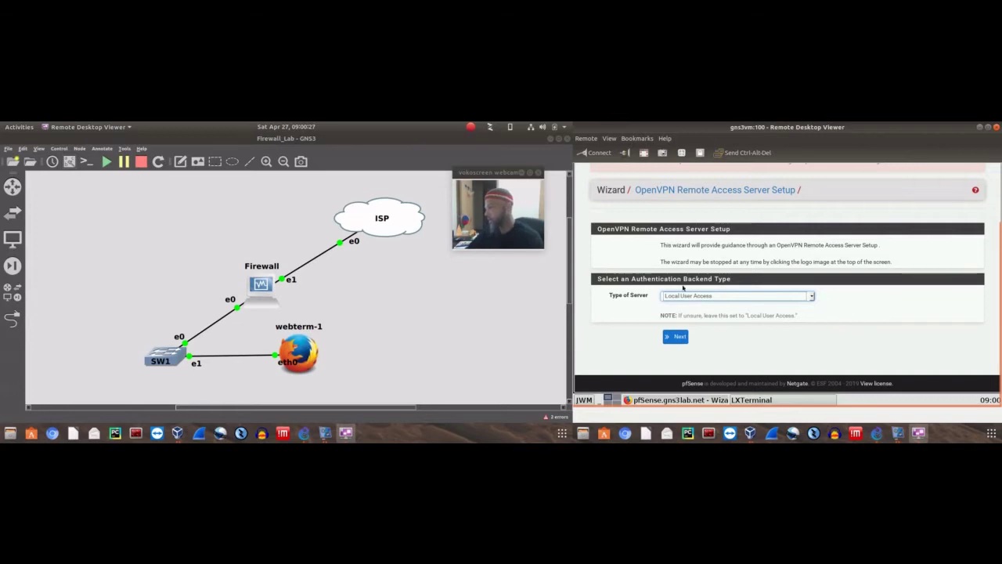
Advance to the Add Certificate Authority step, showing 2048 bit key and 3650 lifetime
{"action": "left_click", "coordinate": [676, 337]}
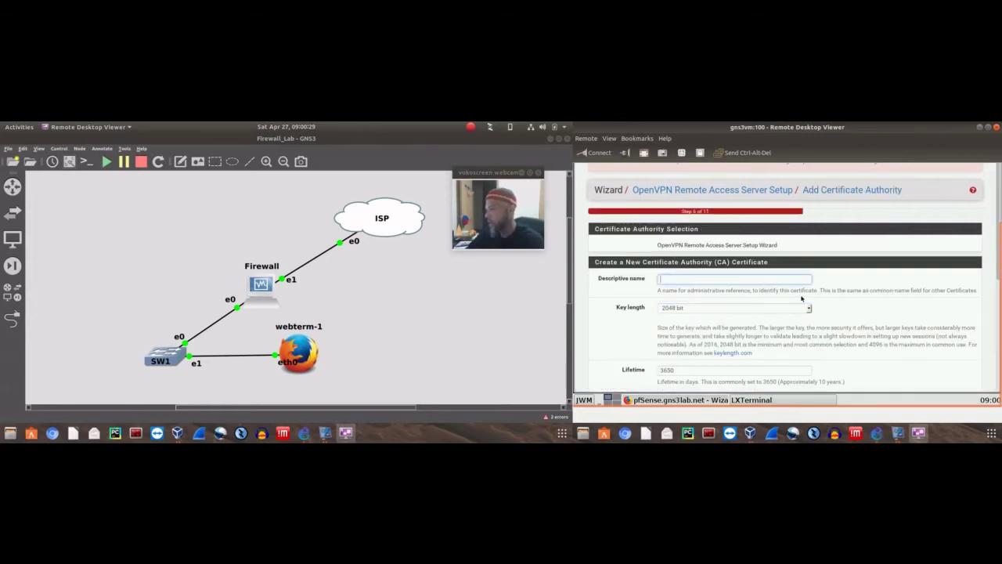
{"action": "scroll", "coordinate": [877, 271], "scroll_direction": "down", "scroll_amount": 5}
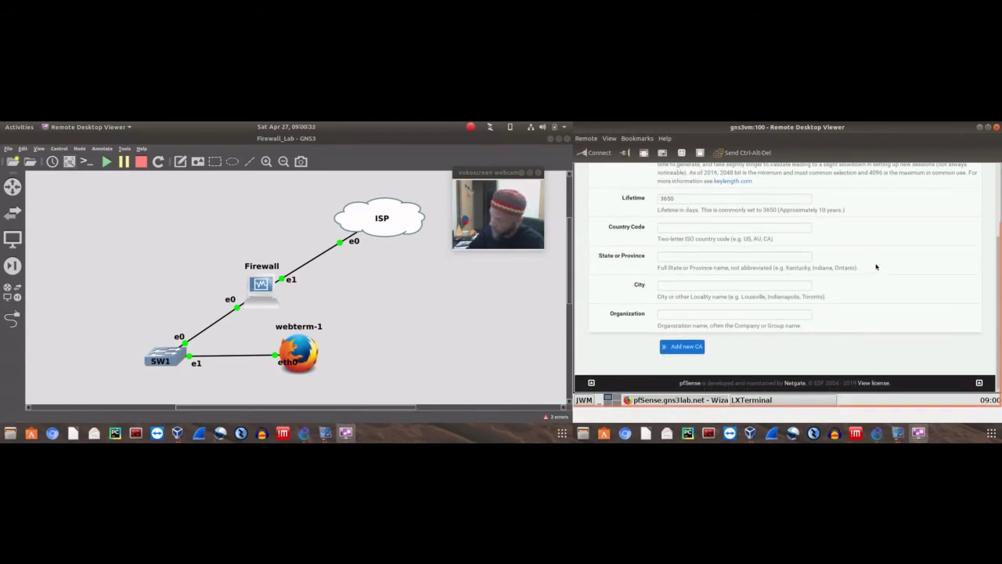
{"action": "scroll", "coordinate": [876, 267], "scroll_direction": "up", "scroll_amount": 5}
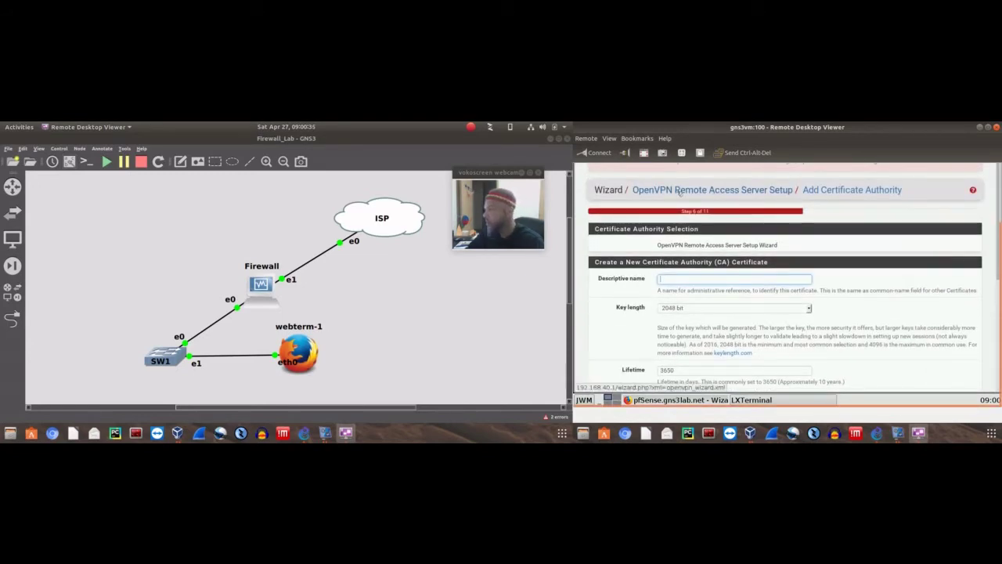
{"action": "left_click", "coordinate": [829, 219]}
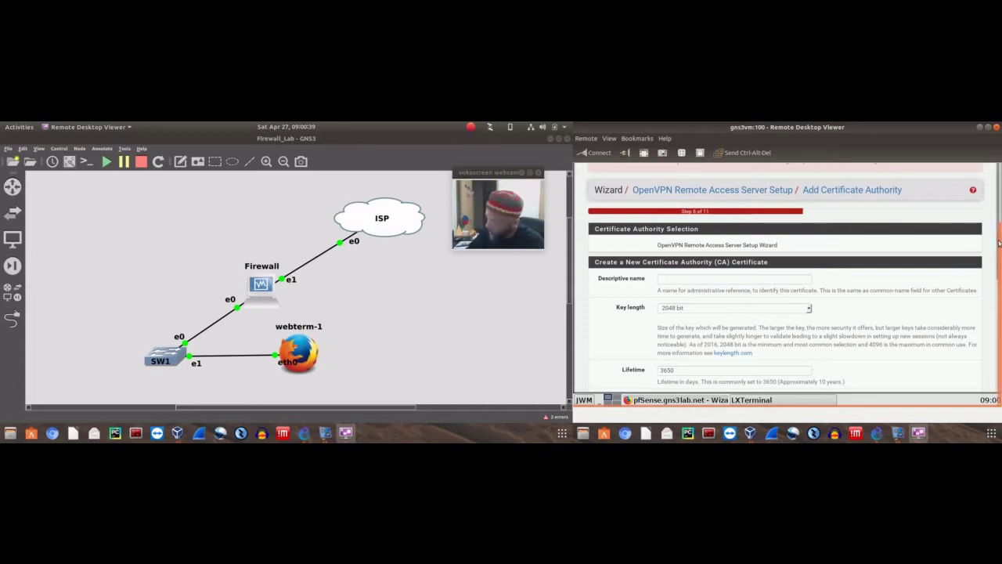
{"action": "scroll", "coordinate": [999, 243], "scroll_direction": "up", "scroll_amount": 3}
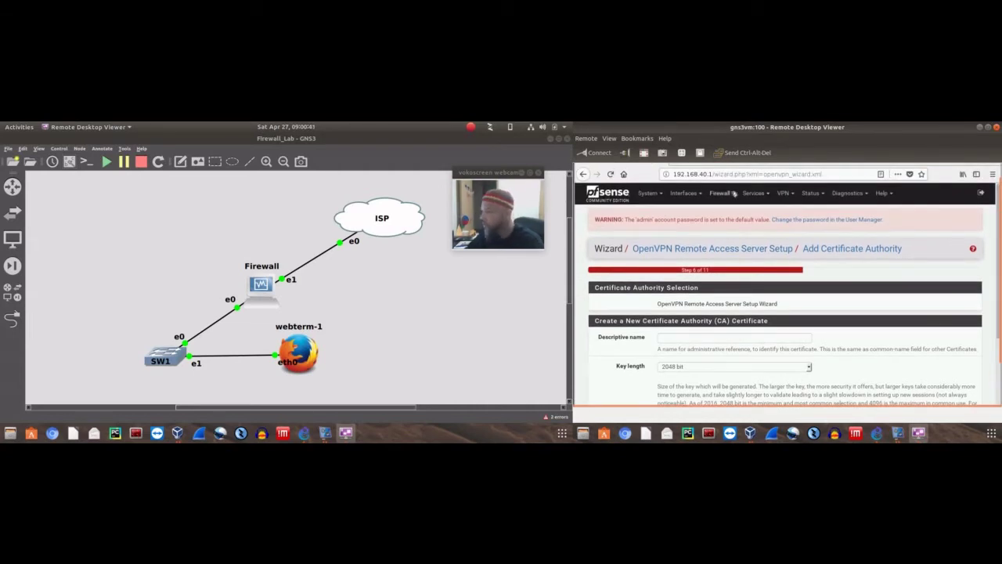
Preview the L2TP server options, then reload the L2TP page with the server left disabled
{"action": "left_click", "coordinate": [782, 193]}
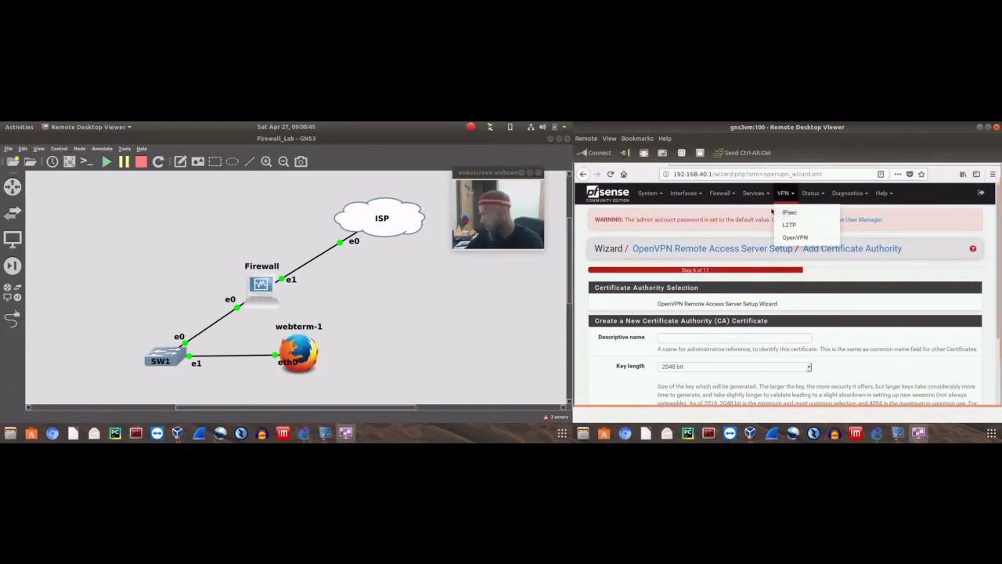
{"action": "left_click", "coordinate": [789, 225]}
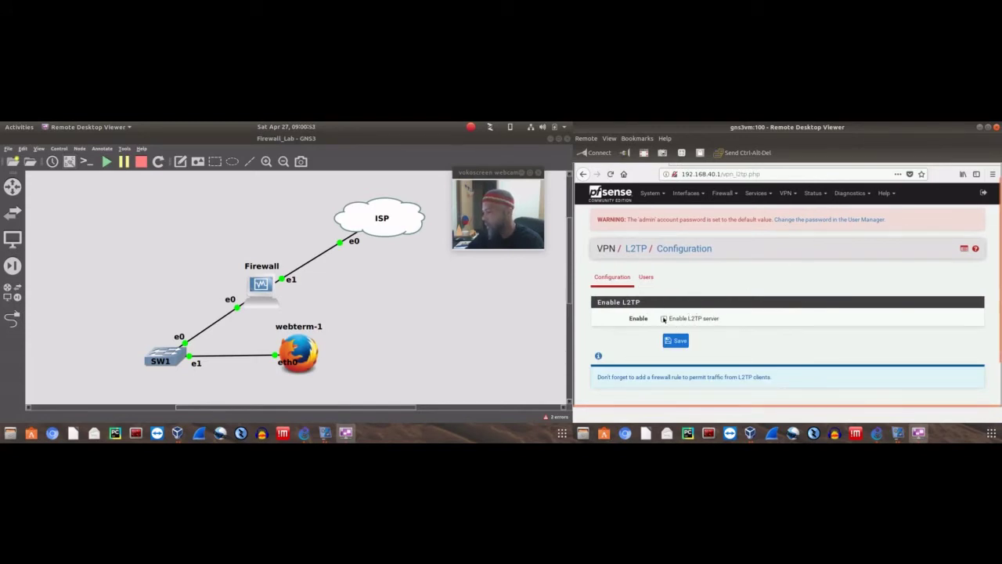
{"action": "left_click", "coordinate": [664, 319]}
{"action": "scroll", "coordinate": [881, 298], "scroll_direction": "down", "scroll_amount": 3}
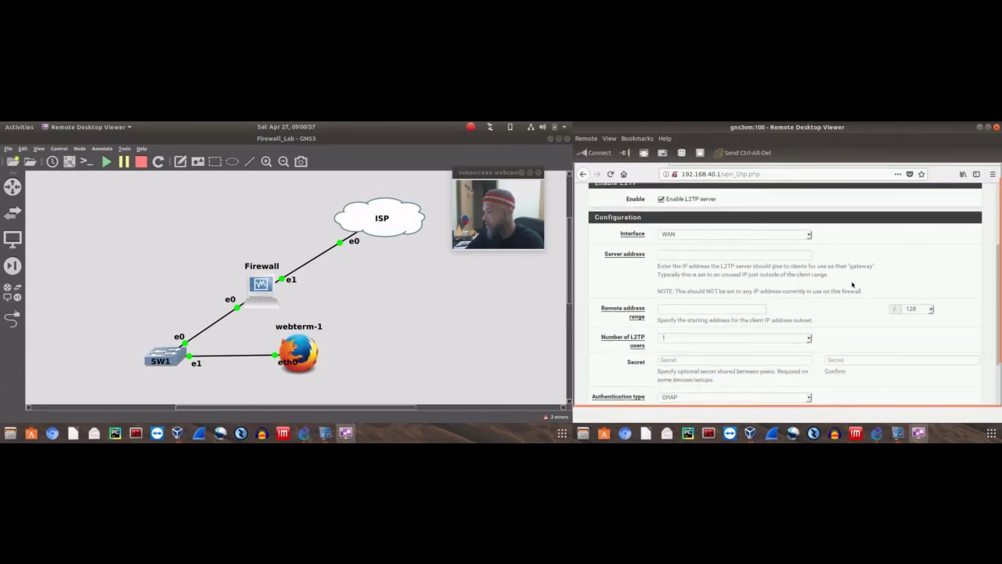
{"action": "scroll", "coordinate": [853, 284], "scroll_direction": "up", "scroll_amount": 2}
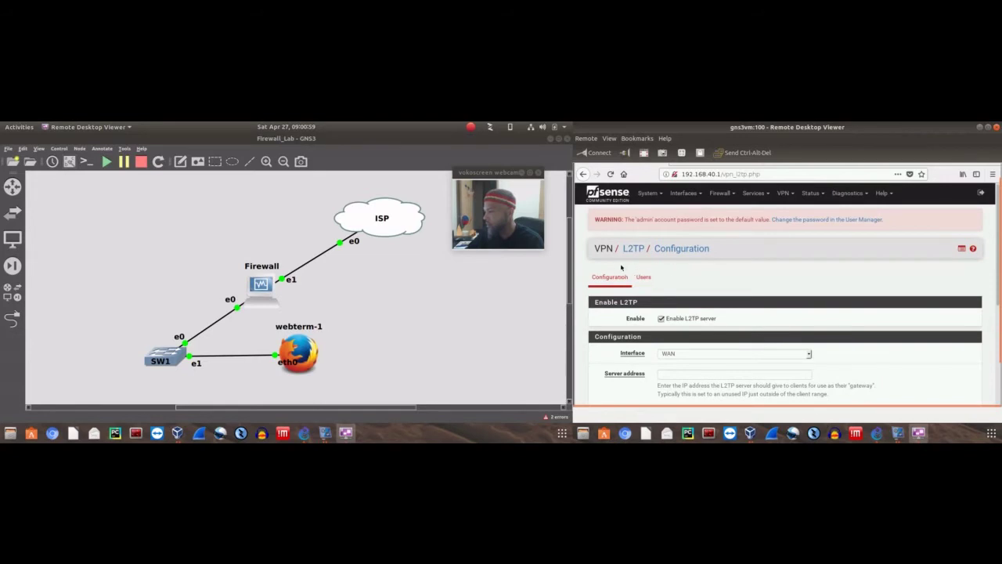
{"action": "left_click", "coordinate": [632, 249]}
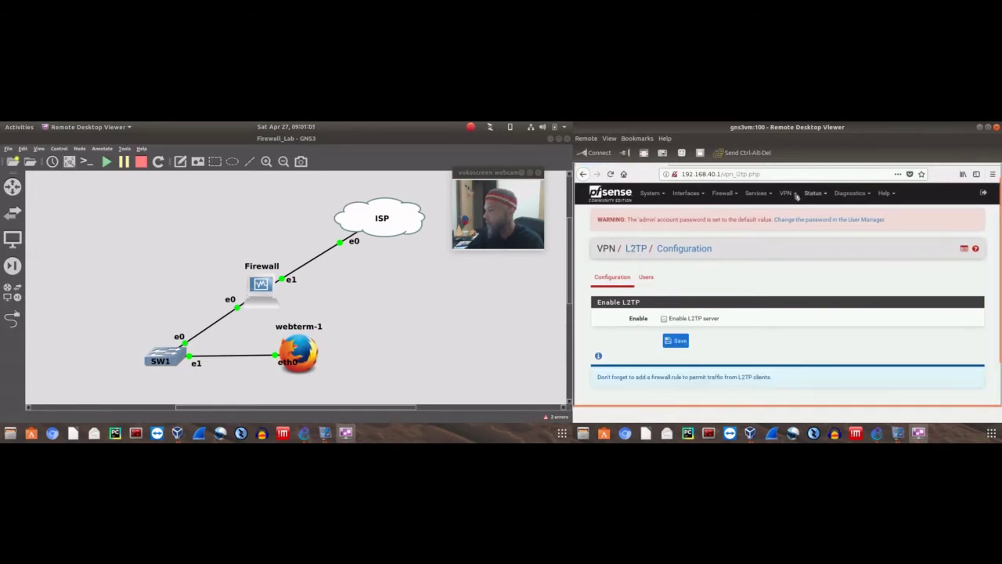
{"action": "left_click", "coordinate": [820, 193]}
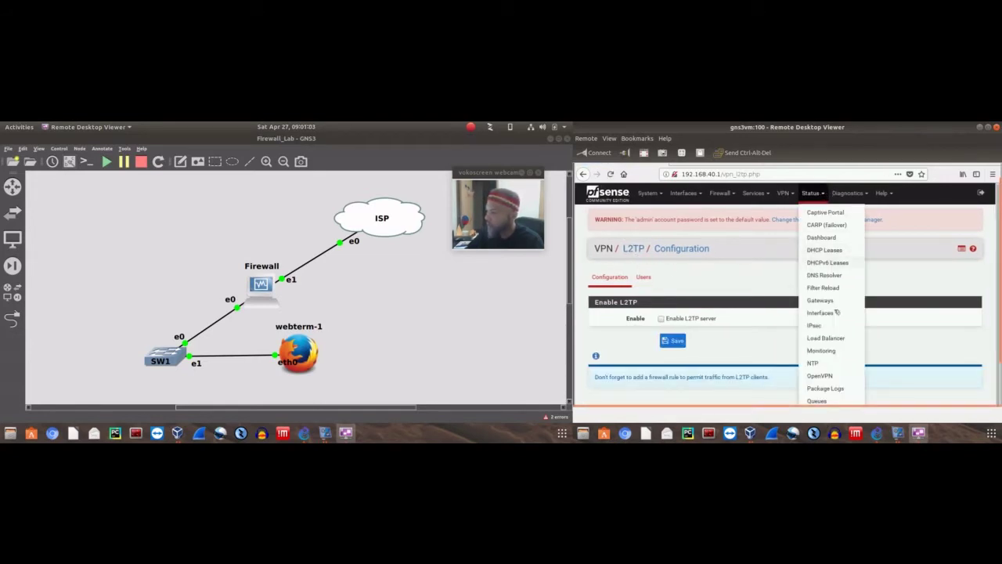
View the Status dashboard, then Gateways showing WAN_DHCP 172.16.160.1 online with 0.0% loss
{"action": "left_click", "coordinate": [822, 238]}
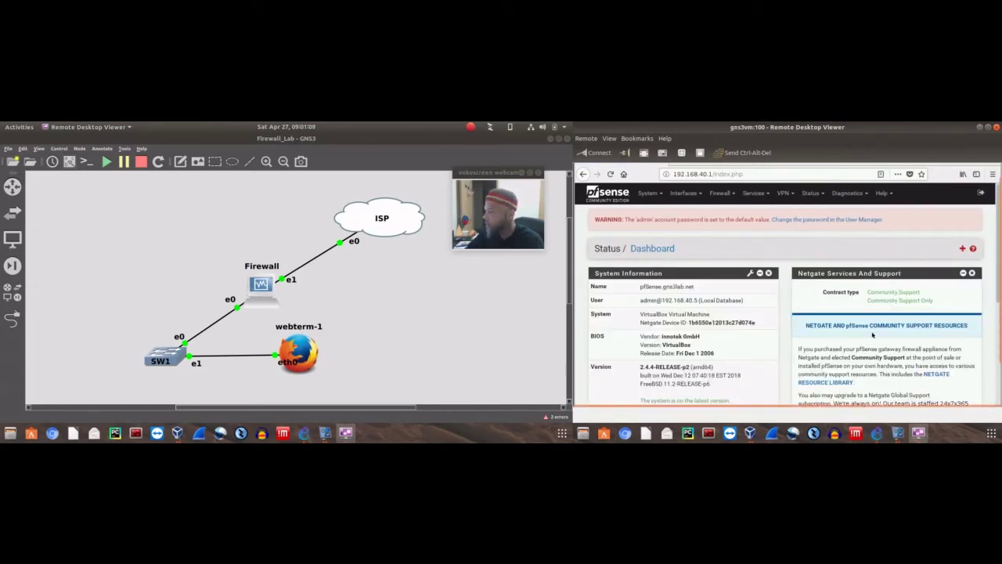
{"action": "left_click", "coordinate": [811, 192]}
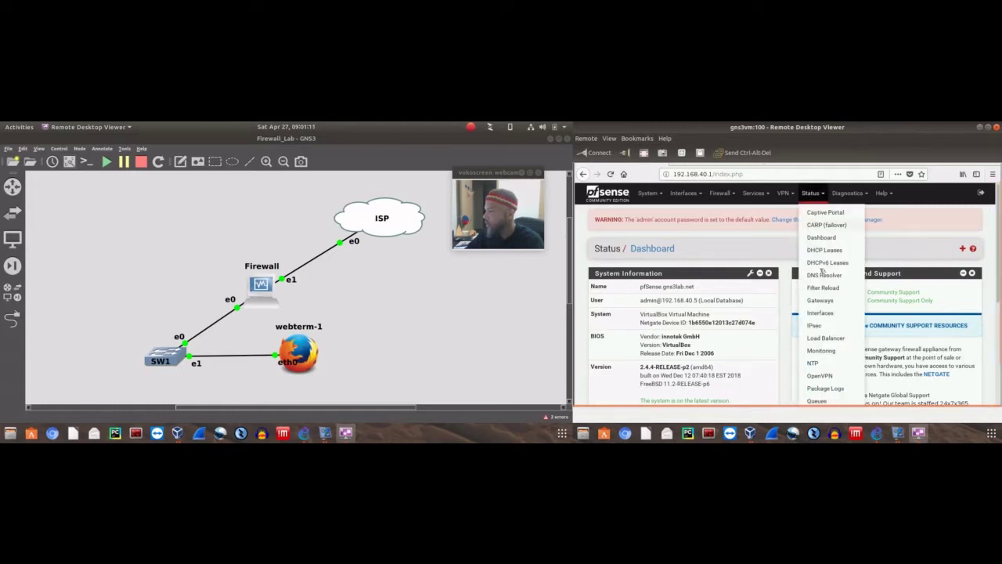
{"action": "left_click", "coordinate": [820, 300]}
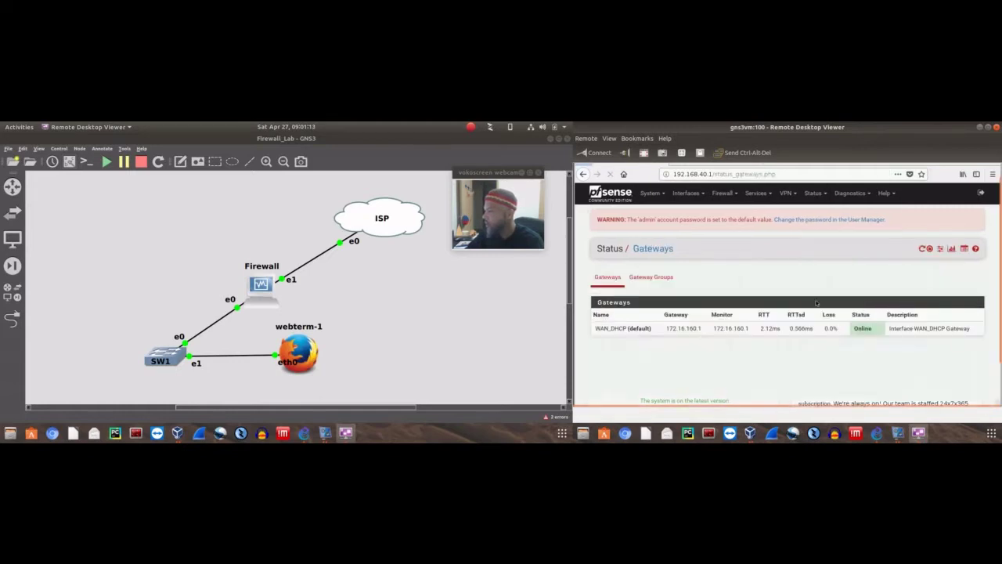
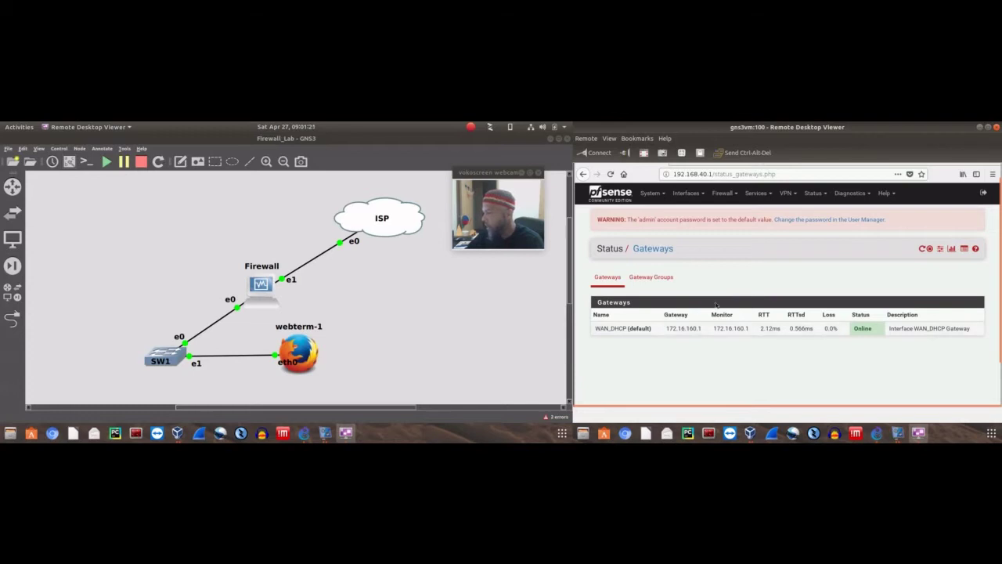
Go from the Gateways page to the Status / Interfaces page
{"action": "left_click", "coordinate": [814, 193]}
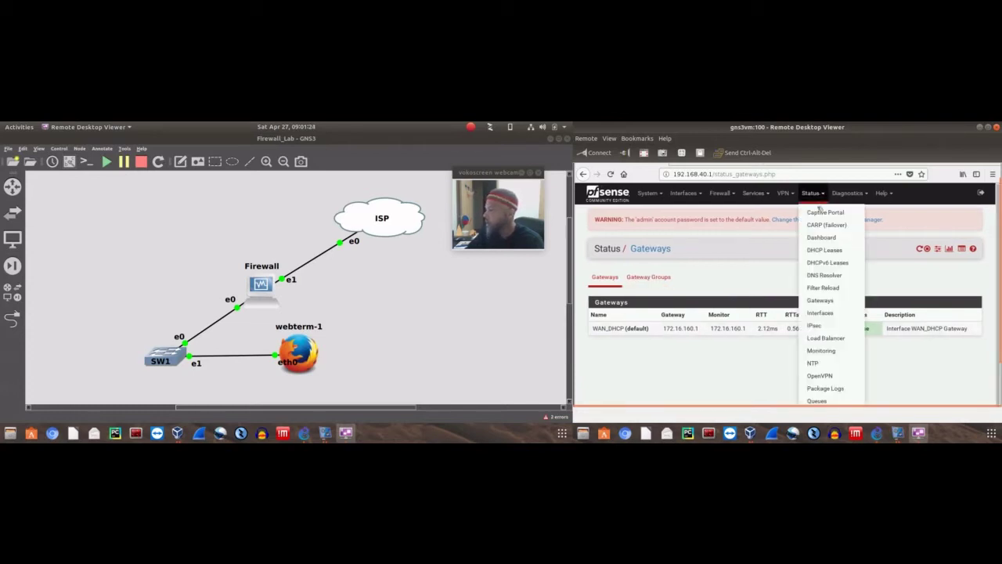
{"action": "left_click", "coordinate": [812, 317]}
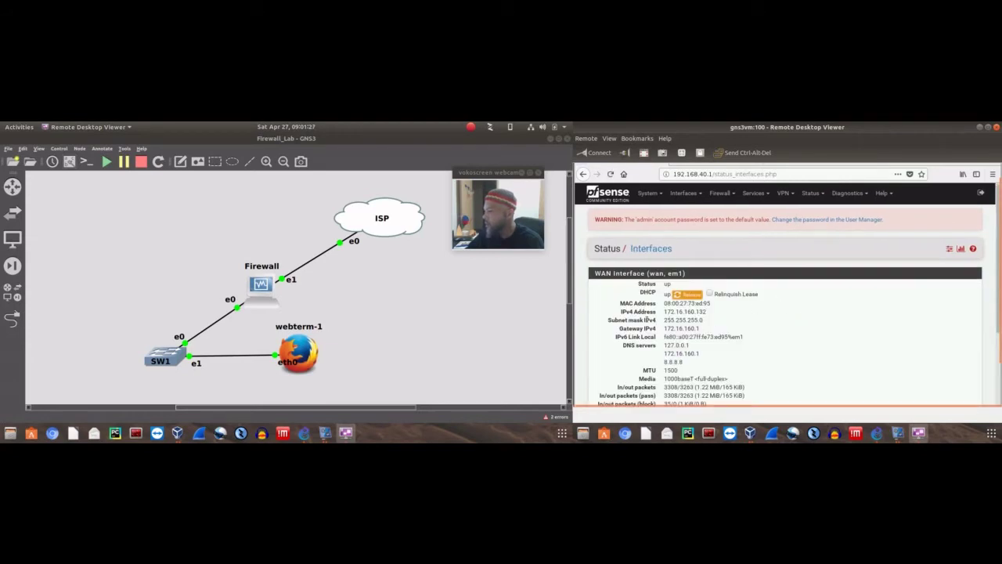
Scroll through the WAN em1 (172.16.160.132, gateway 172.16.160.1) and LAN interface details
{"action": "scroll", "coordinate": [731, 311], "scroll_direction": "down", "scroll_amount": 1}
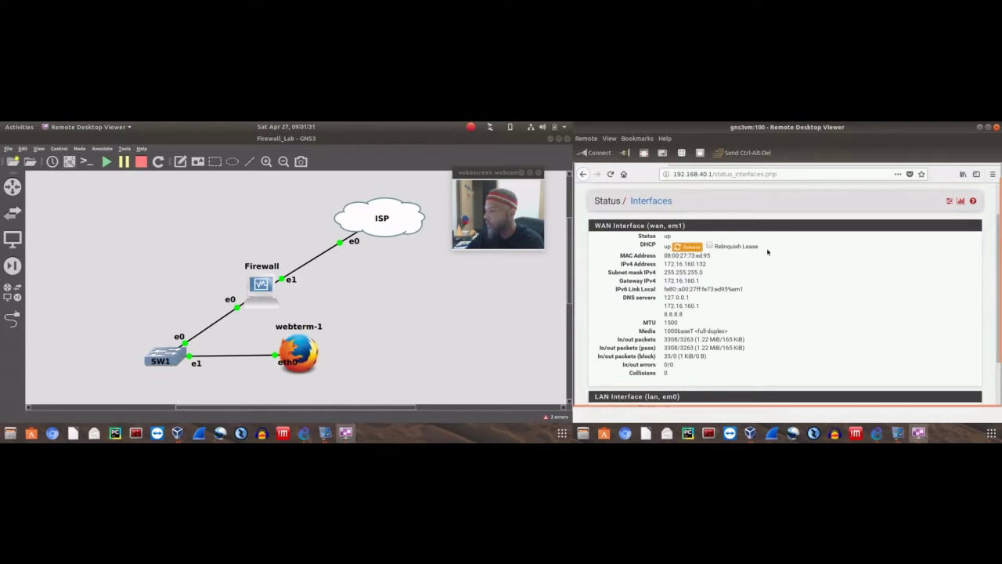
{"action": "scroll", "coordinate": [776, 259], "scroll_direction": "down", "scroll_amount": 3}
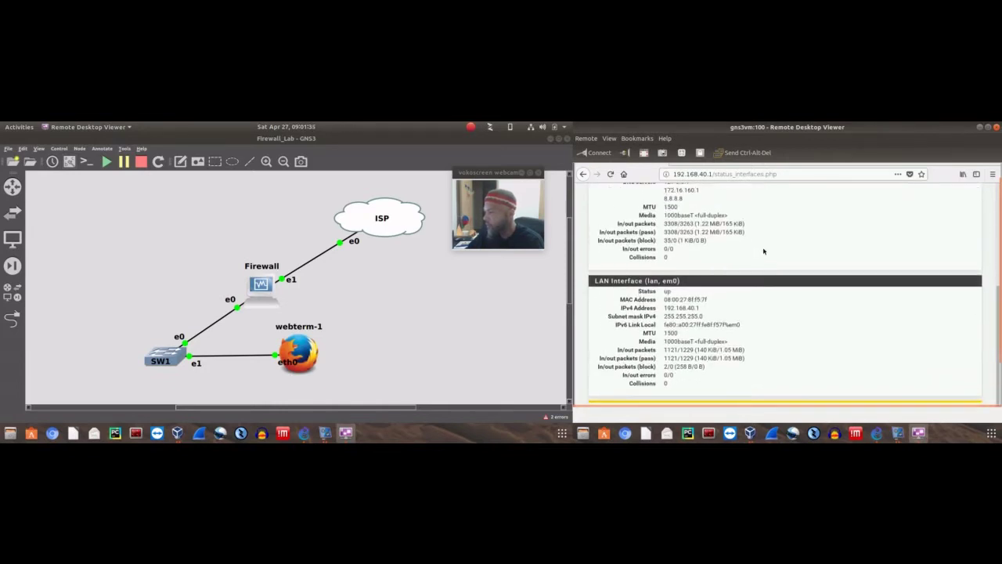
{"action": "scroll", "coordinate": [764, 251], "scroll_direction": "down", "scroll_amount": 1}
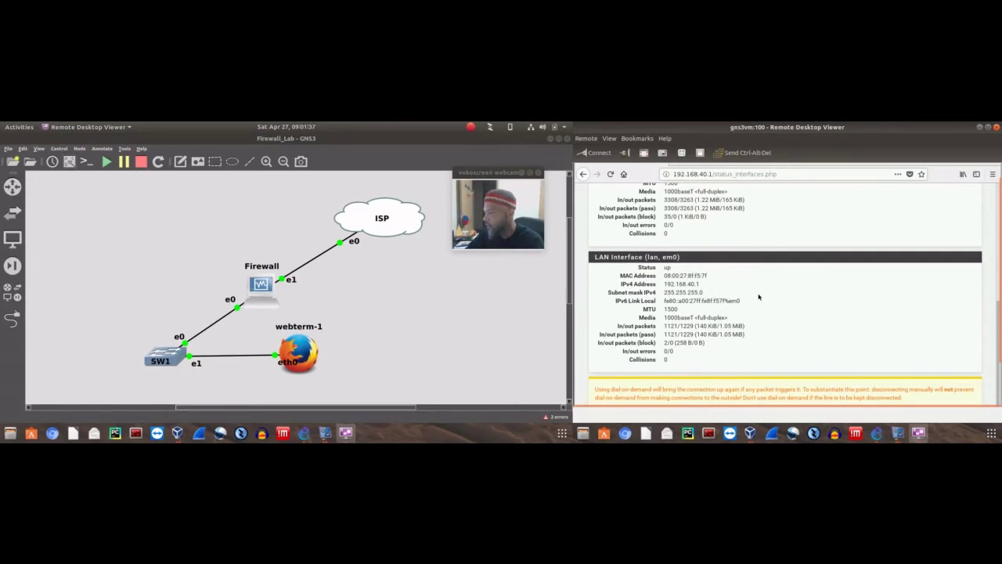
{"action": "scroll", "coordinate": [759, 296], "scroll_direction": "up", "scroll_amount": 5}
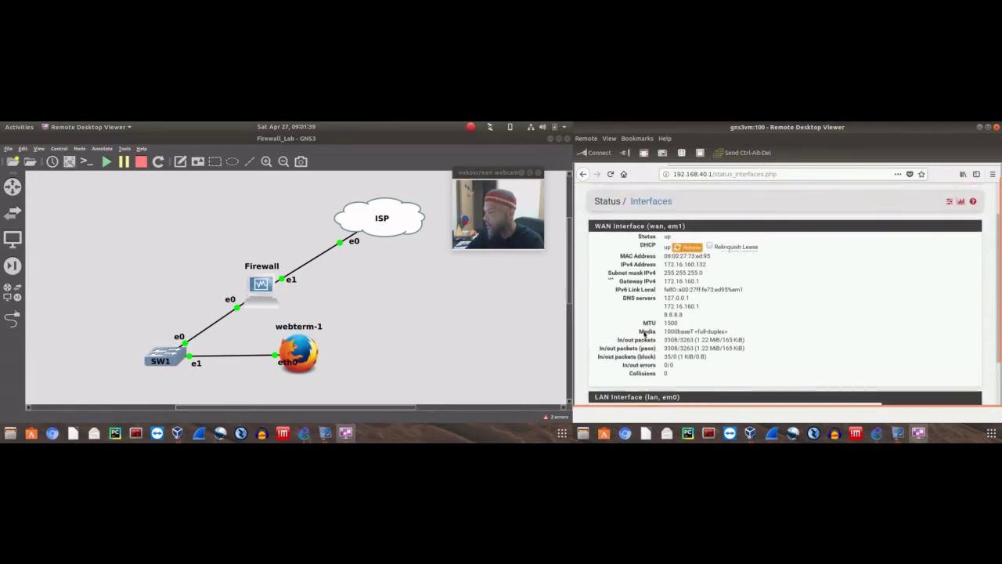
{"action": "scroll", "coordinate": [645, 335], "scroll_direction": "up", "scroll_amount": 1}
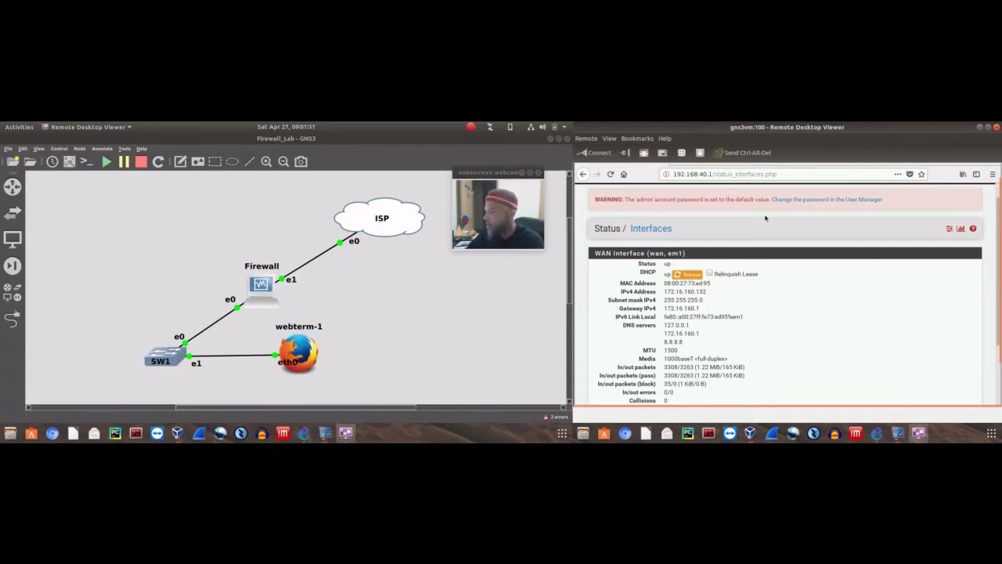
{"action": "scroll", "coordinate": [791, 247], "scroll_direction": "up", "scroll_amount": 1}
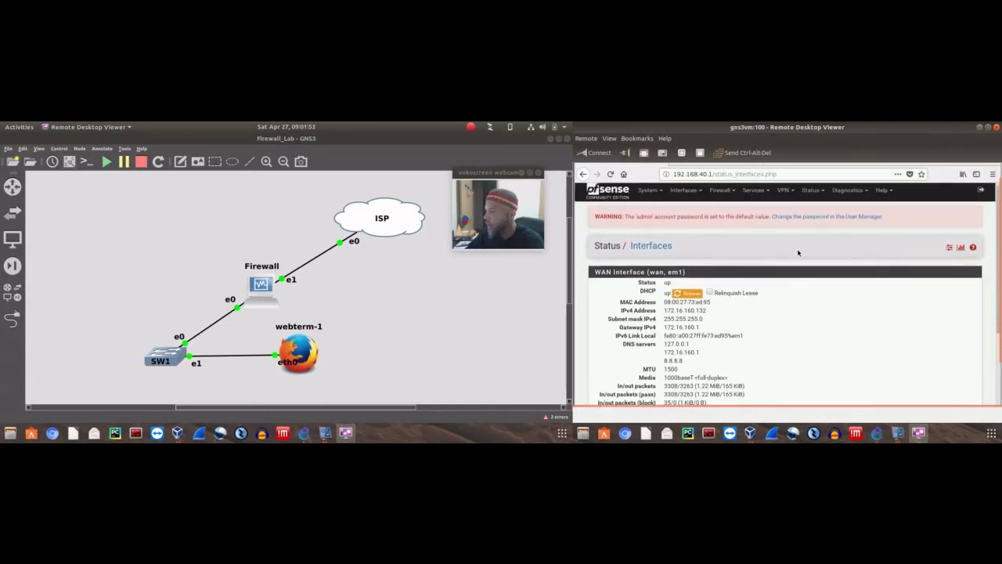
Open Status > Monitoring to view the system graphs
{"action": "left_click", "coordinate": [811, 193]}
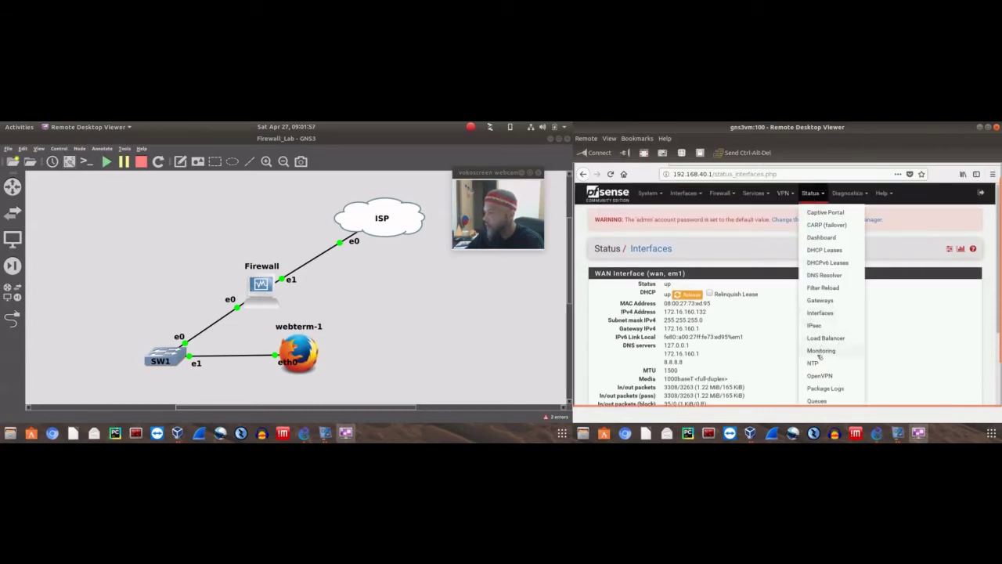
{"action": "scroll", "coordinate": [827, 337], "scroll_direction": "down", "scroll_amount": 2}
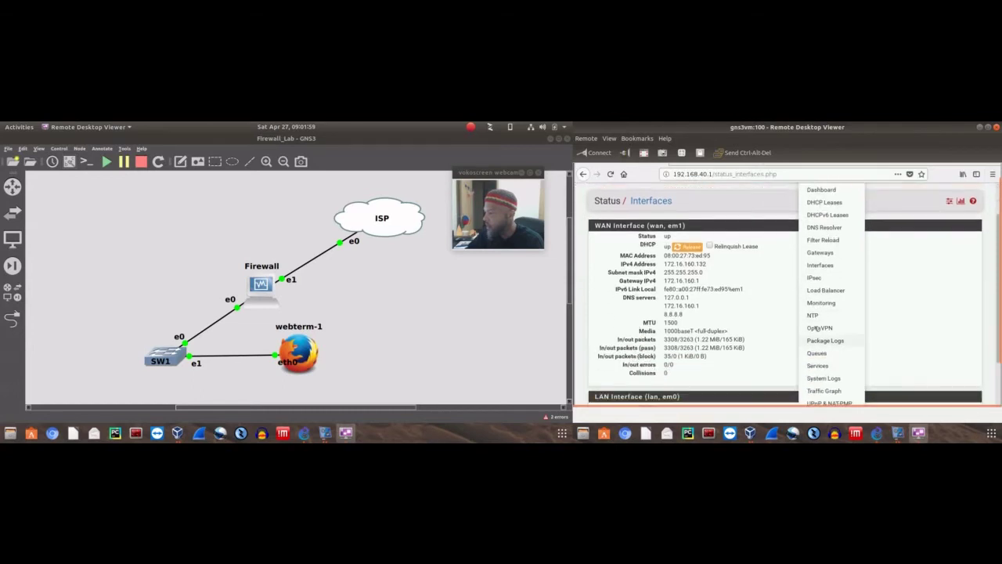
{"action": "left_click", "coordinate": [820, 304]}
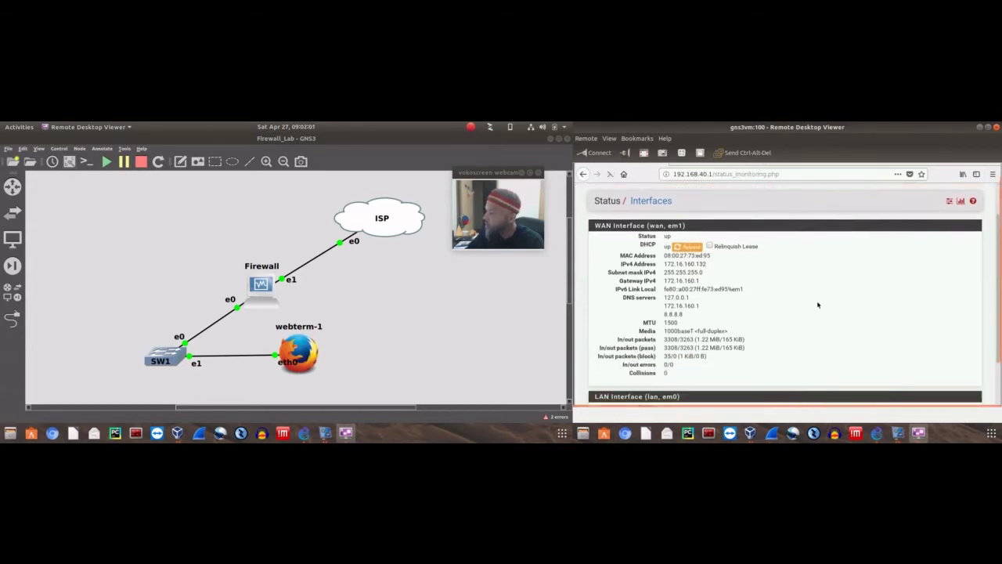
{"action": "scroll", "coordinate": [861, 286], "scroll_direction": "down", "scroll_amount": 2}
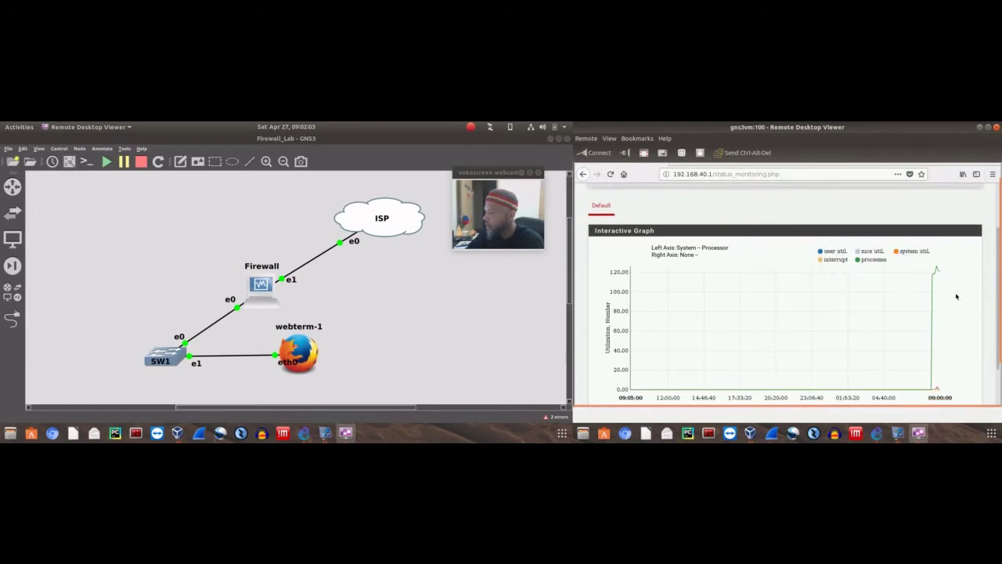
{"action": "scroll", "coordinate": [998, 295], "scroll_direction": "down", "scroll_amount": 3}
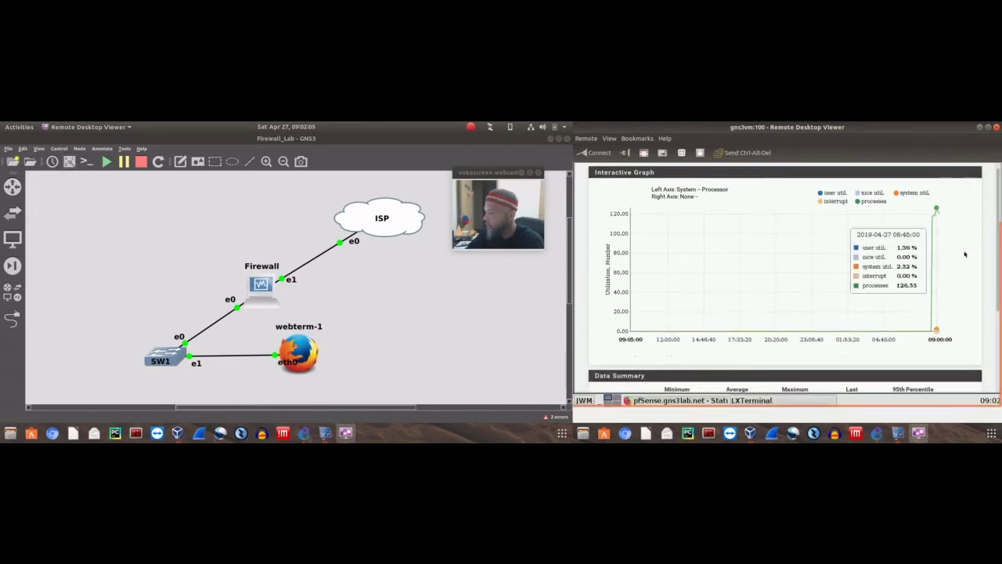
{"action": "scroll", "coordinate": [993, 251], "scroll_direction": "down", "scroll_amount": 2}
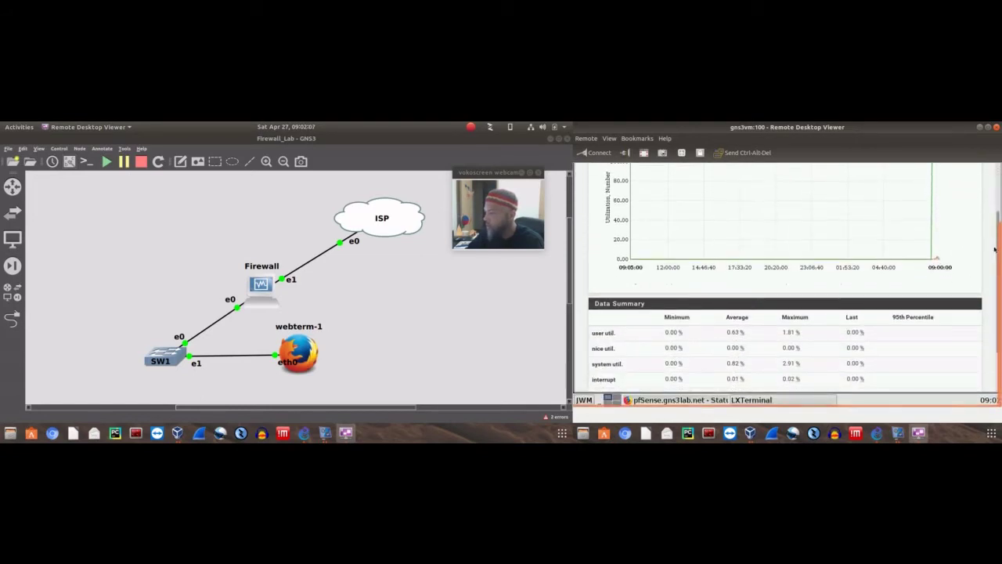
{"action": "scroll", "coordinate": [942, 253], "scroll_direction": "up", "scroll_amount": 5}
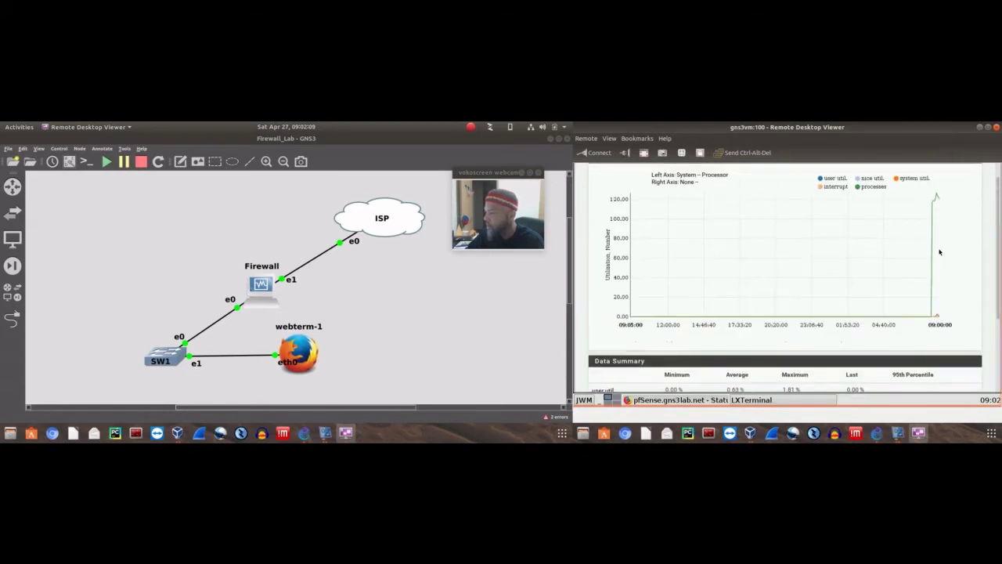
{"action": "scroll", "coordinate": [940, 252], "scroll_direction": "up", "scroll_amount": 1}
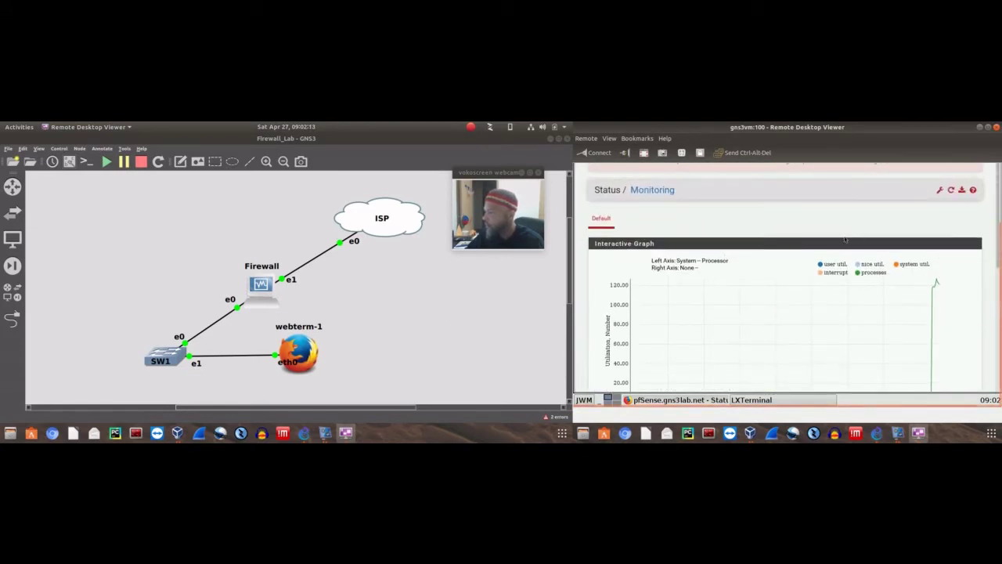
{"action": "left_click_drag", "start_coordinate": [999, 252], "coordinate": [999, 188]}
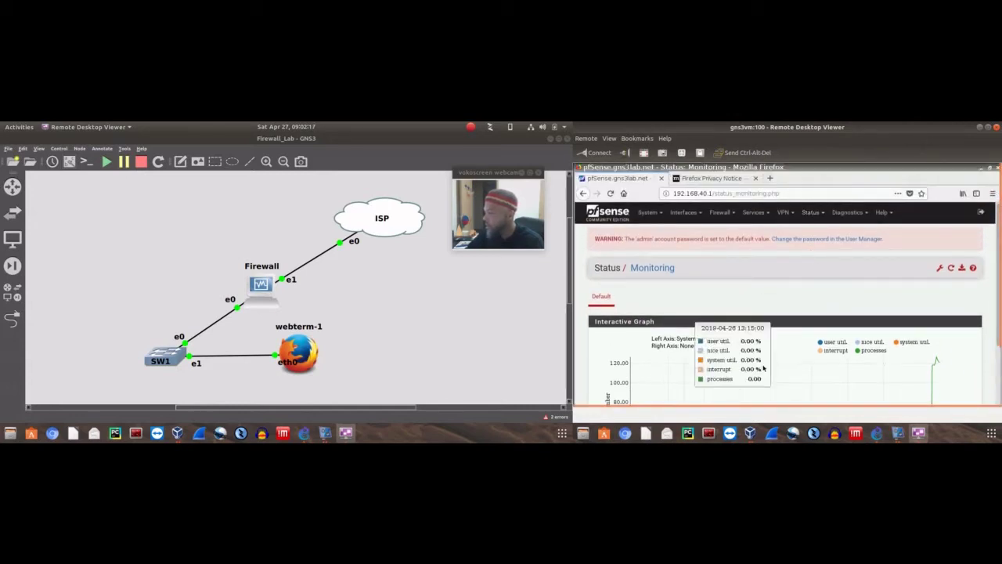
Open Status > OpenVPN and highlight the 'No OpenVPN instances defined' message
{"action": "left_click", "coordinate": [812, 213]}
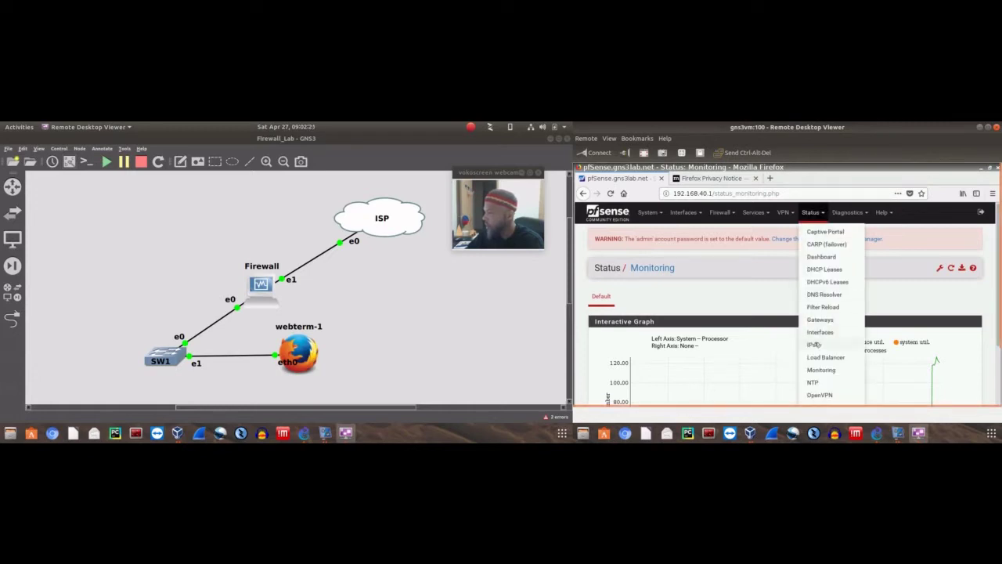
{"action": "left_click", "coordinate": [820, 396]}
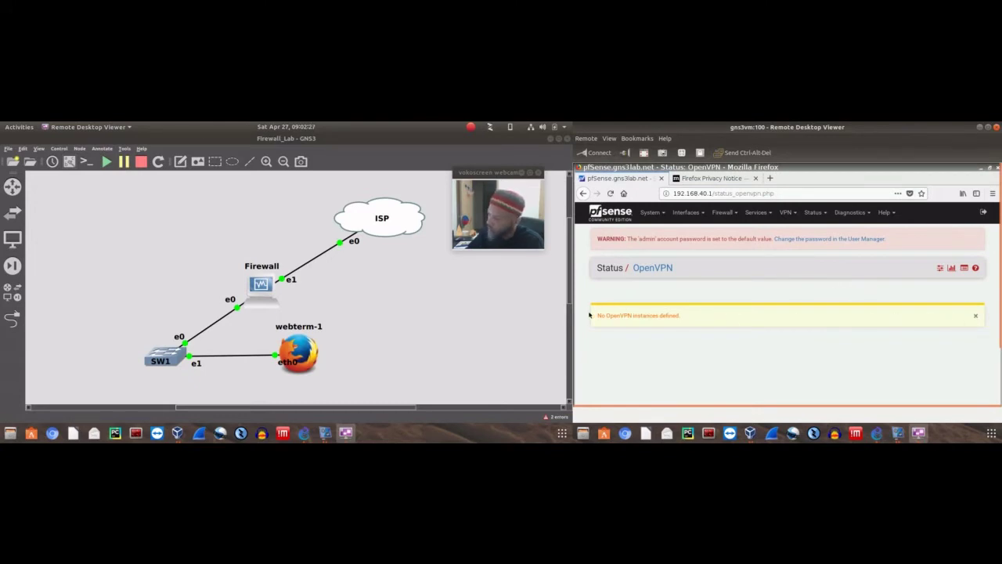
{"action": "left_click_drag", "start_coordinate": [596, 315], "coordinate": [682, 316]}
{"action": "left_click_drag", "start_coordinate": [682, 315], "coordinate": [595, 316]}
{"action": "left_click", "coordinate": [590, 317]}
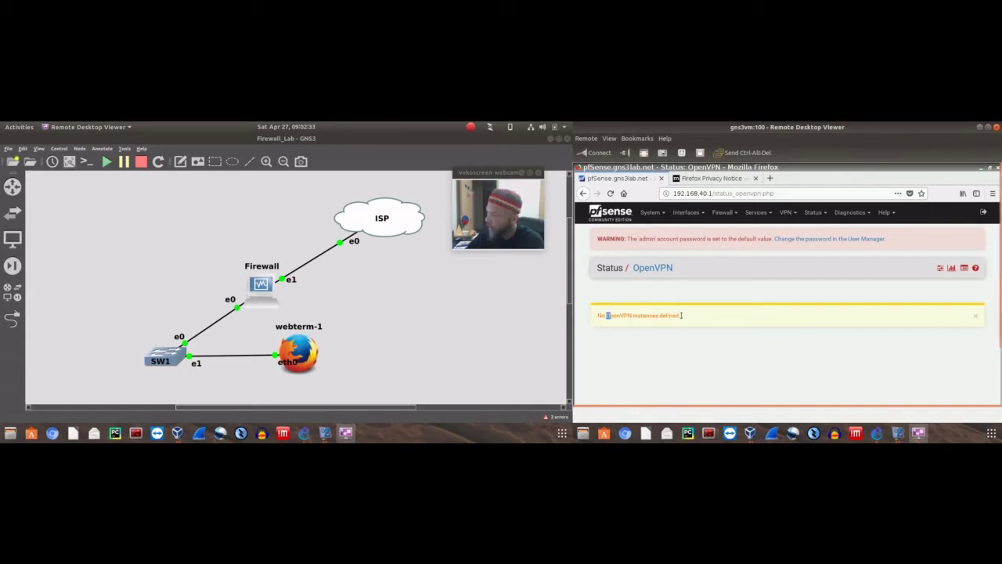
Reopen the Status menu and scroll through its page list
{"action": "left_click", "coordinate": [813, 212]}
{"action": "scroll", "coordinate": [830, 322], "scroll_direction": "down", "scroll_amount": 1}
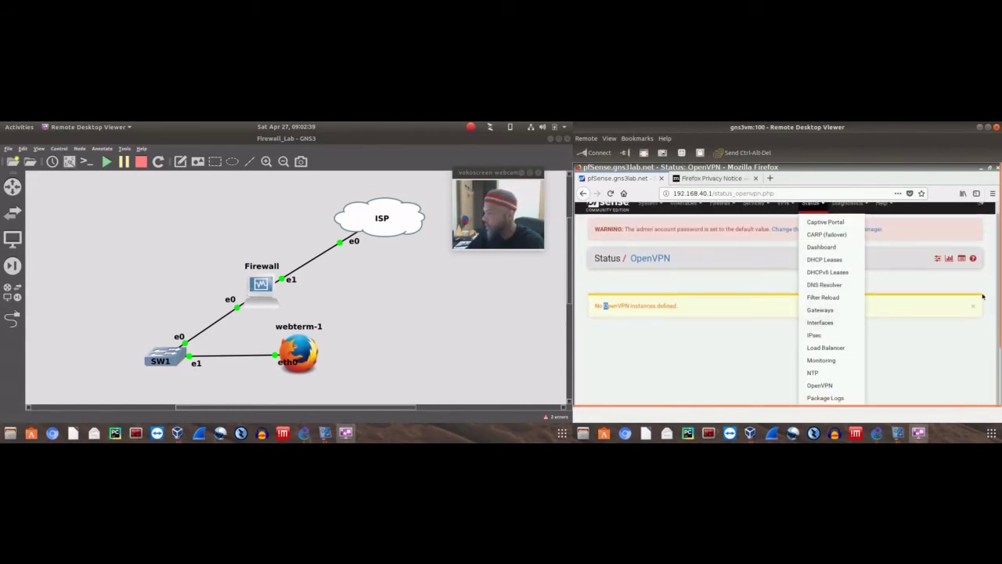
{"action": "scroll", "coordinate": [847, 356], "scroll_direction": "down", "scroll_amount": 2}
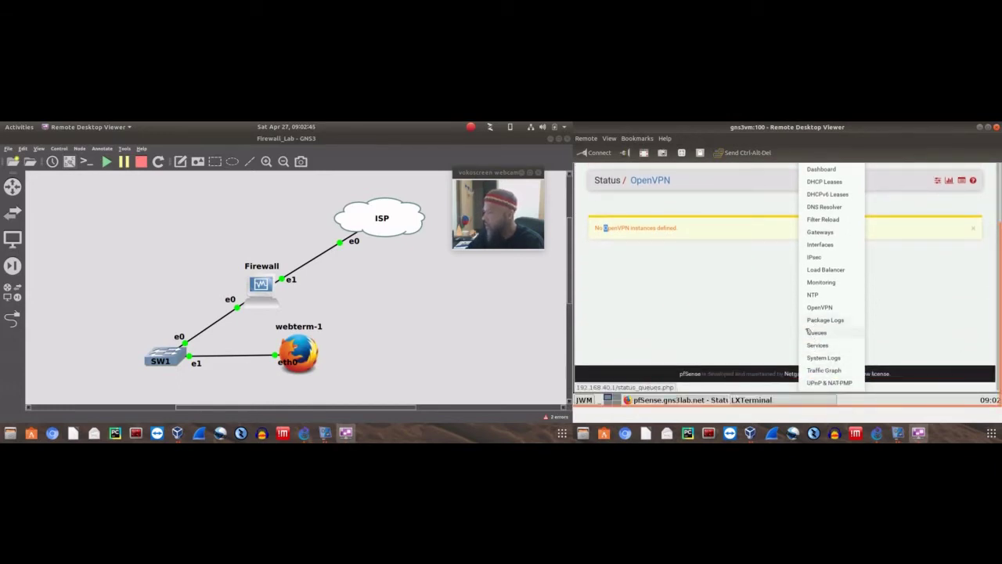
Open Status > Traffic Graph, keeping WAN as interface and sorting by Bandwidth In
{"action": "left_click", "coordinate": [820, 371]}
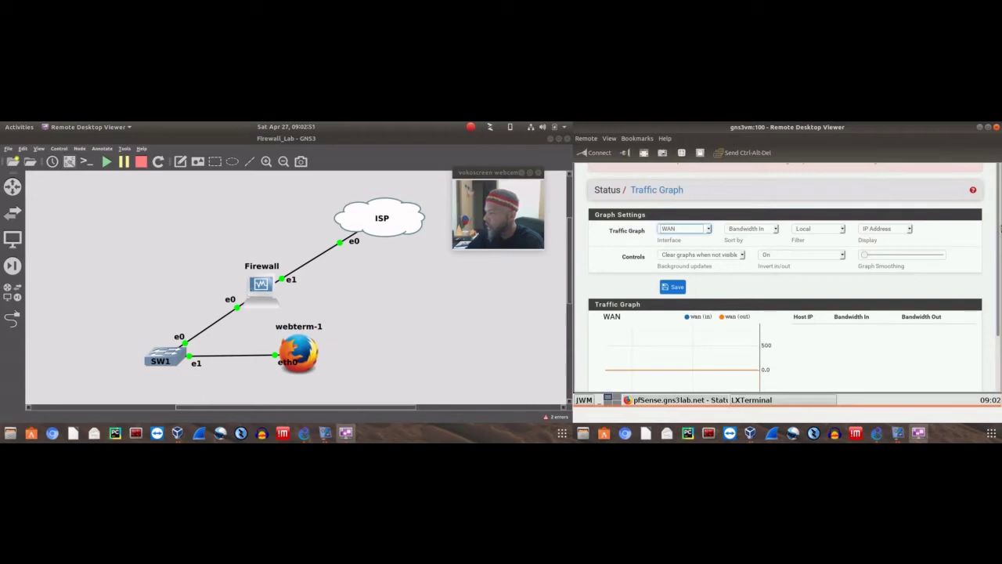
{"action": "left_click", "coordinate": [702, 231]}
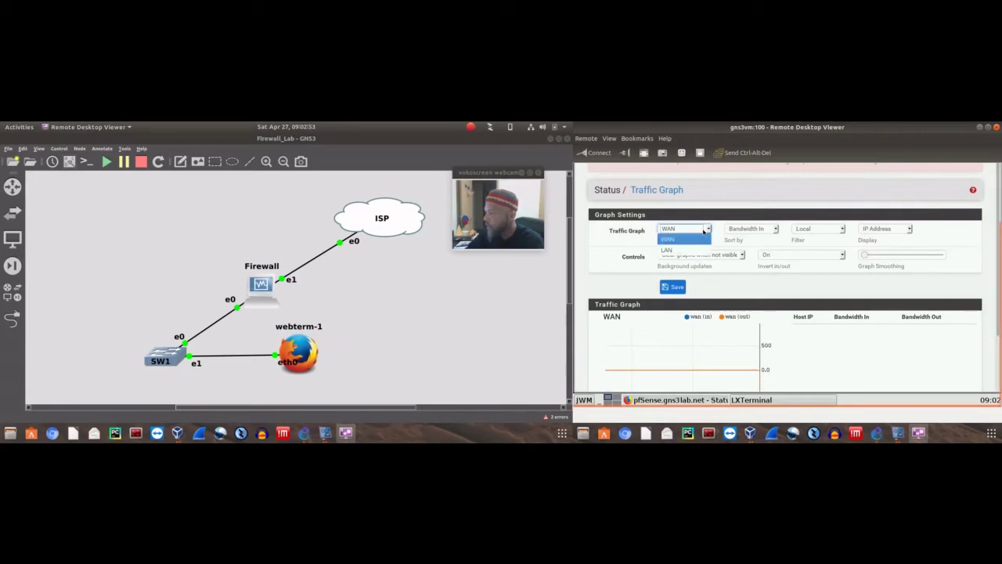
{"action": "left_click", "coordinate": [731, 210]}
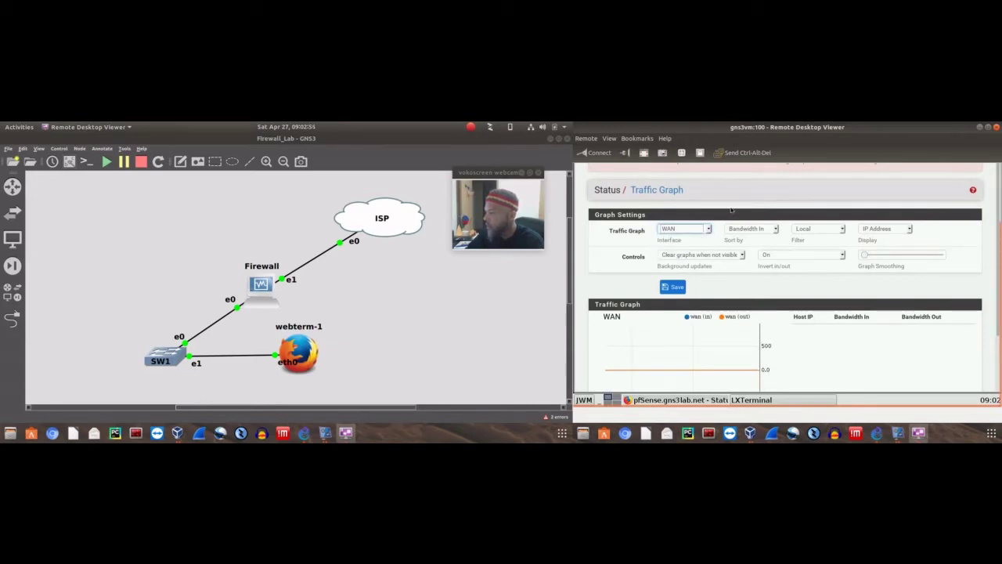
{"action": "left_click", "coordinate": [771, 229]}
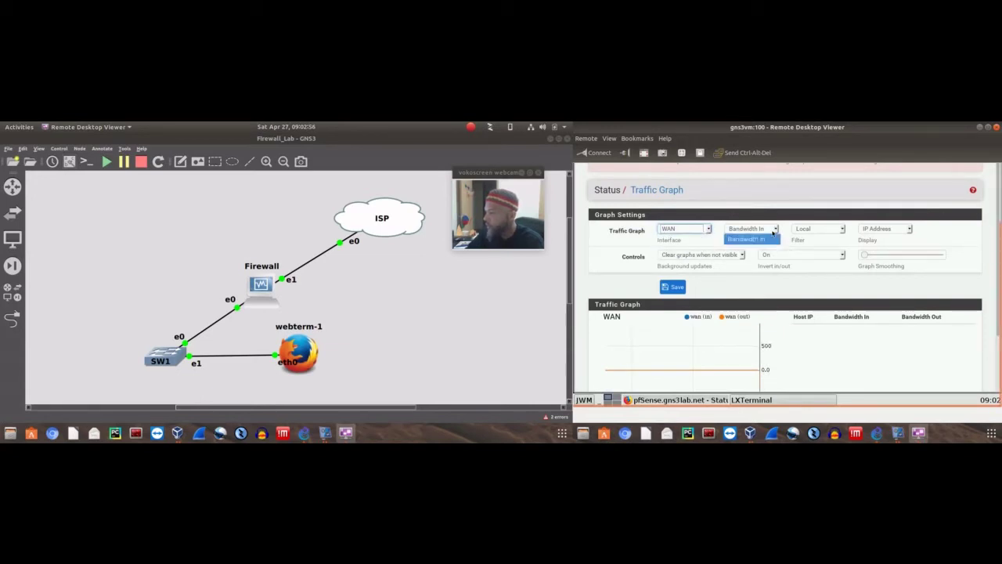
{"action": "left_click", "coordinate": [835, 205]}
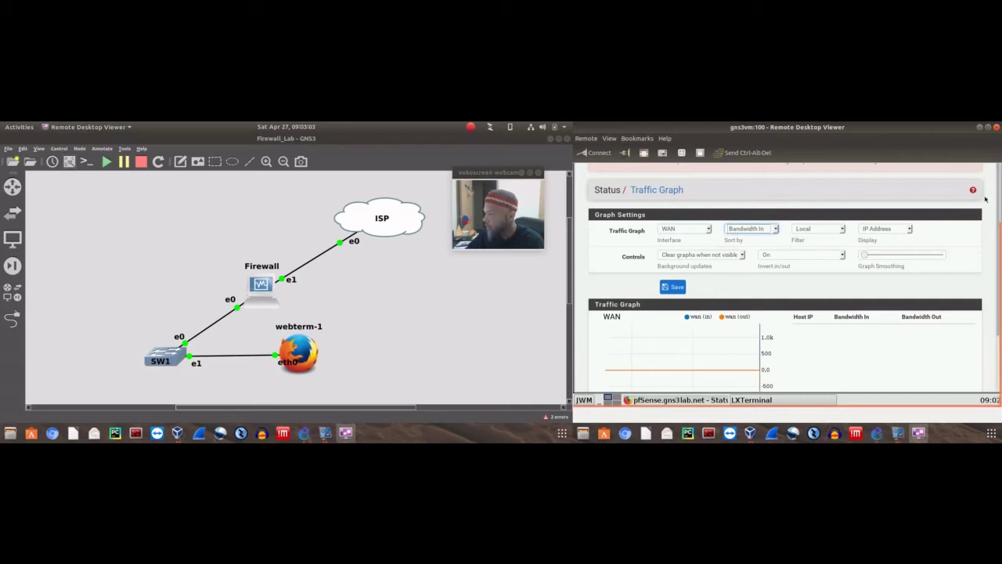
Inspect the Filter options, keeping Local, and the Display options for hosts
{"action": "left_click_drag", "start_coordinate": [999, 189], "coordinate": [998, 272]}
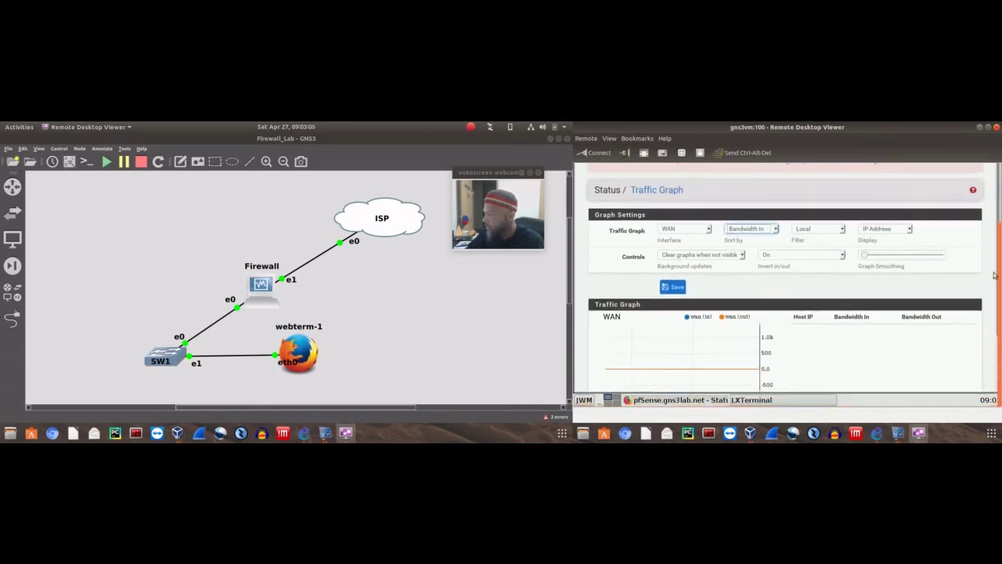
{"action": "mouse_move", "coordinate": [699, 337]}
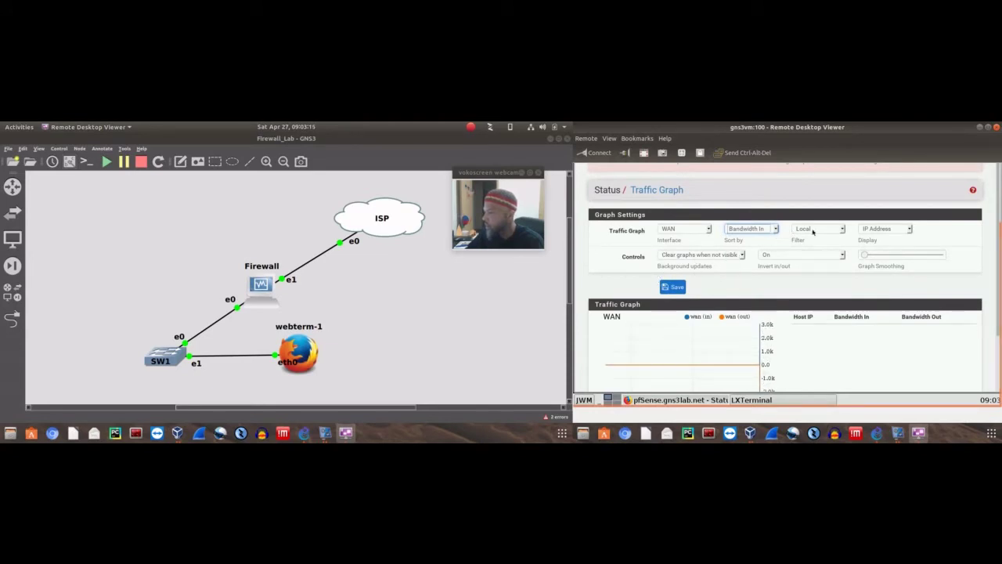
{"action": "left_click", "coordinate": [844, 230]}
{"action": "left_click", "coordinate": [837, 211]}
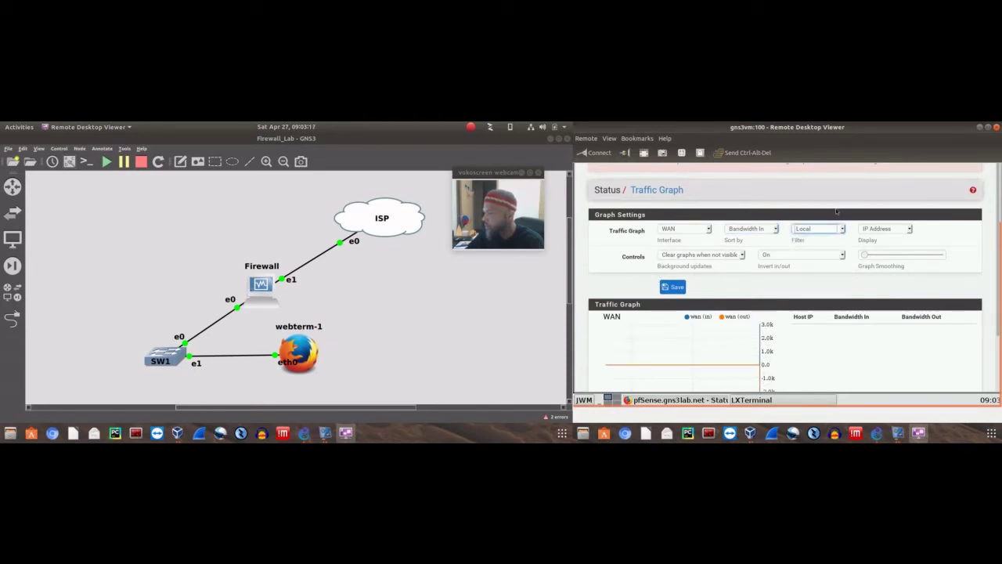
{"action": "left_click", "coordinate": [885, 229]}
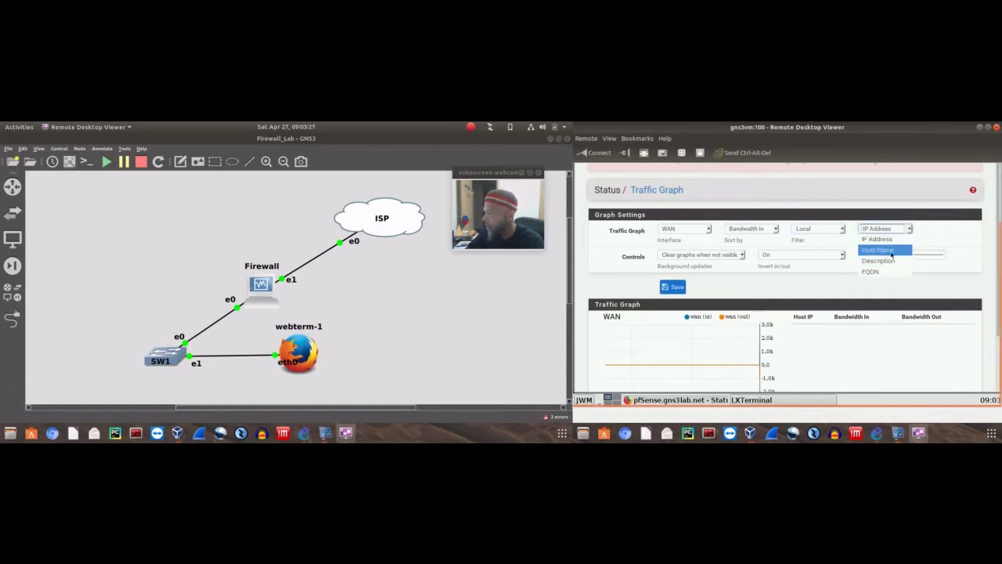
{"action": "left_click_drag", "start_coordinate": [1000, 242], "coordinate": [999, 179]}
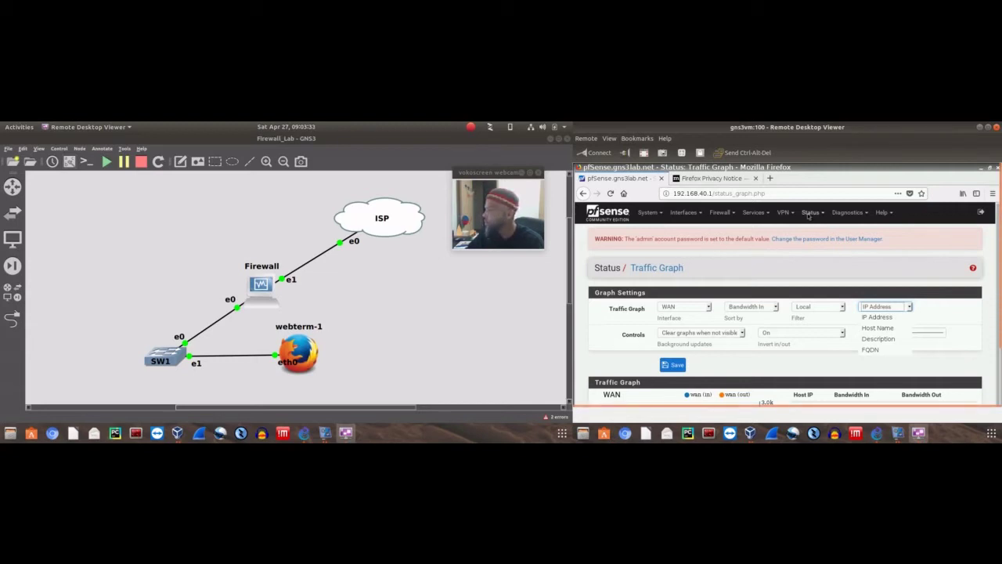
{"action": "left_click", "coordinate": [809, 214]}
{"action": "left_click", "coordinate": [810, 213]}
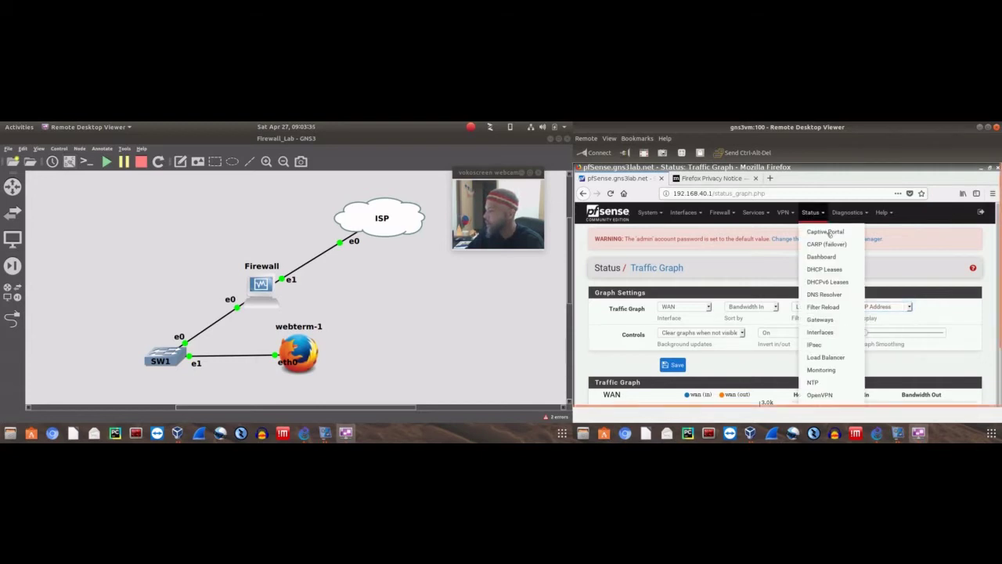
{"action": "scroll", "coordinate": [828, 233], "scroll_direction": "down", "scroll_amount": 2}
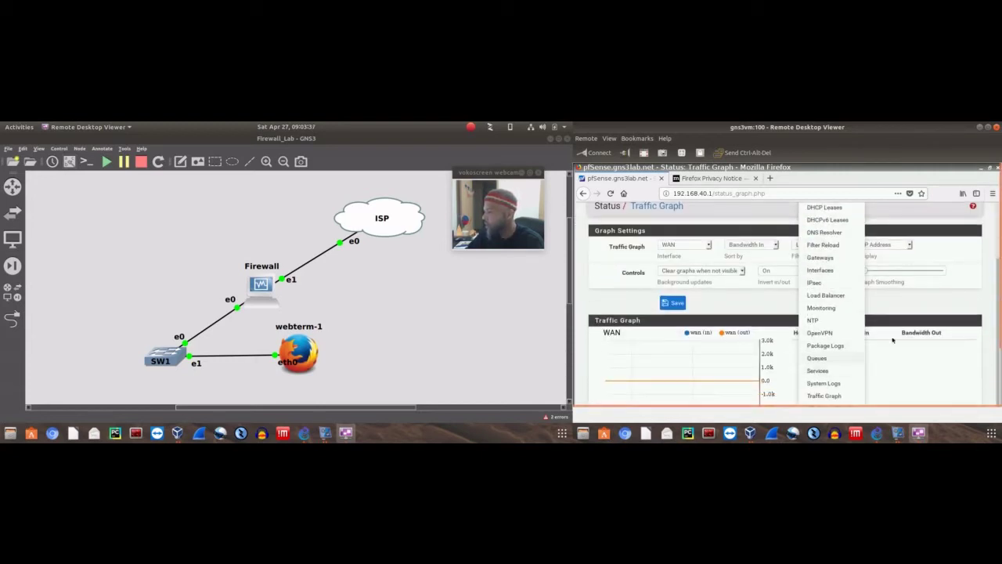
{"action": "scroll", "coordinate": [817, 349], "scroll_direction": "down", "scroll_amount": 1}
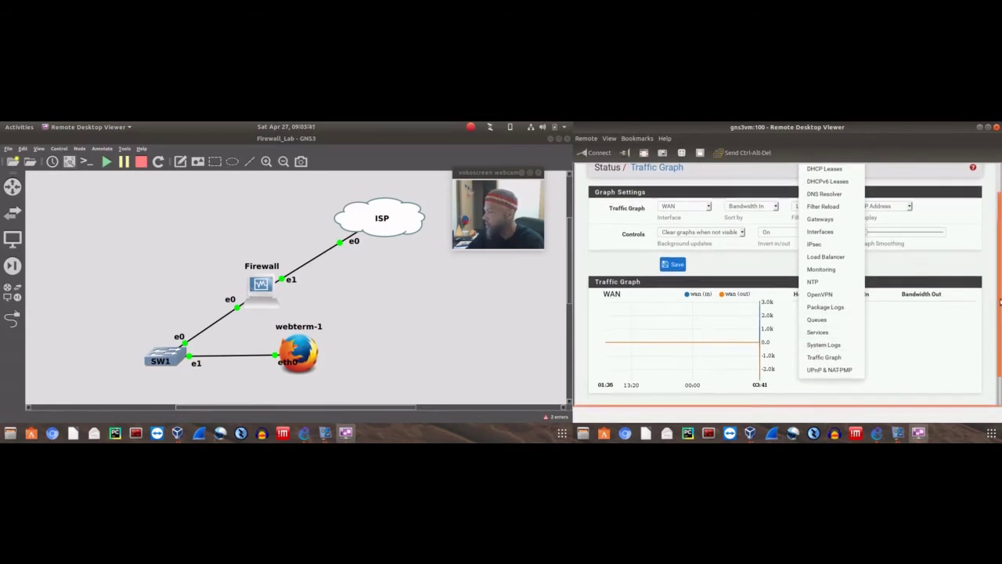
{"action": "scroll", "coordinate": [817, 350], "scroll_direction": "up", "scroll_amount": 1}
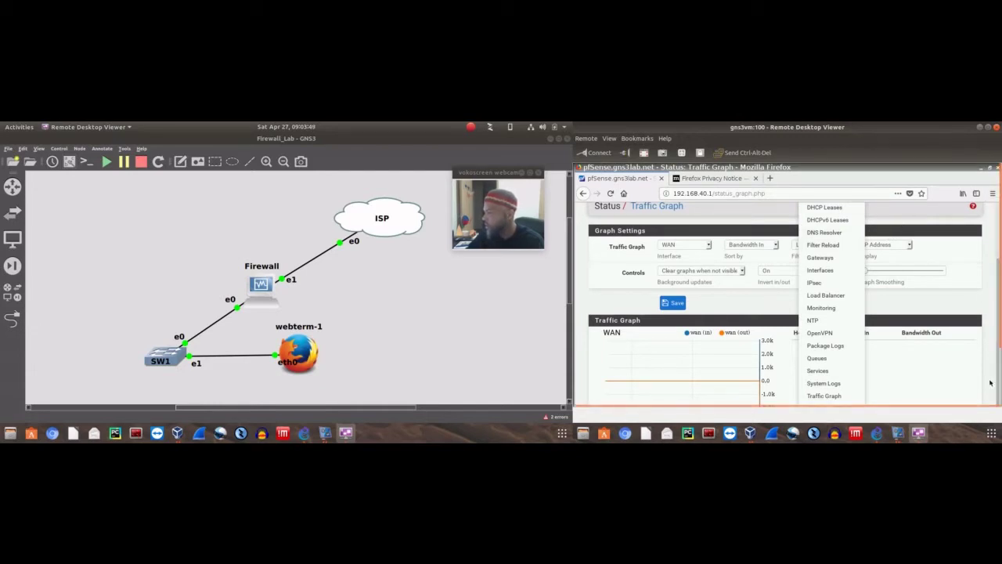
{"action": "scroll", "coordinate": [996, 268], "scroll_direction": "down", "scroll_amount": 1}
{"action": "scroll", "coordinate": [979, 271], "scroll_direction": "up", "scroll_amount": 3}
{"action": "left_click", "coordinate": [849, 213]}
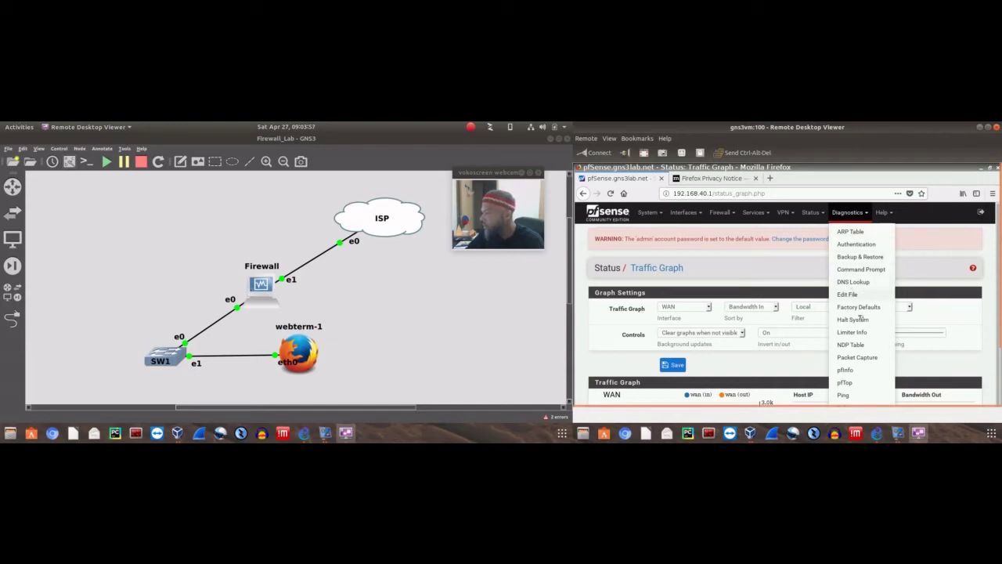
{"action": "scroll", "coordinate": [857, 380], "scroll_direction": "down", "scroll_amount": 2}
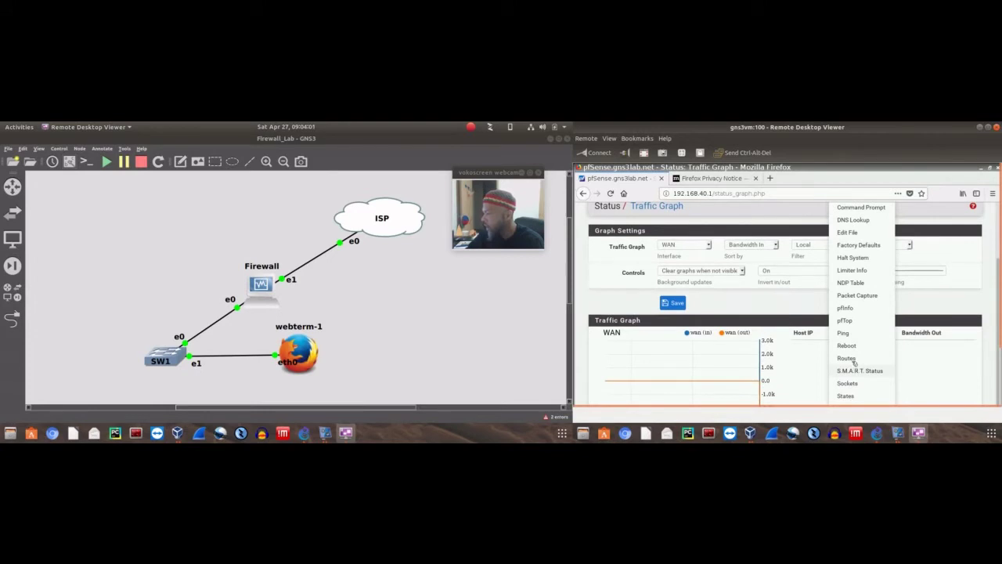
{"action": "scroll", "coordinate": [850, 360], "scroll_direction": "up", "scroll_amount": 1}
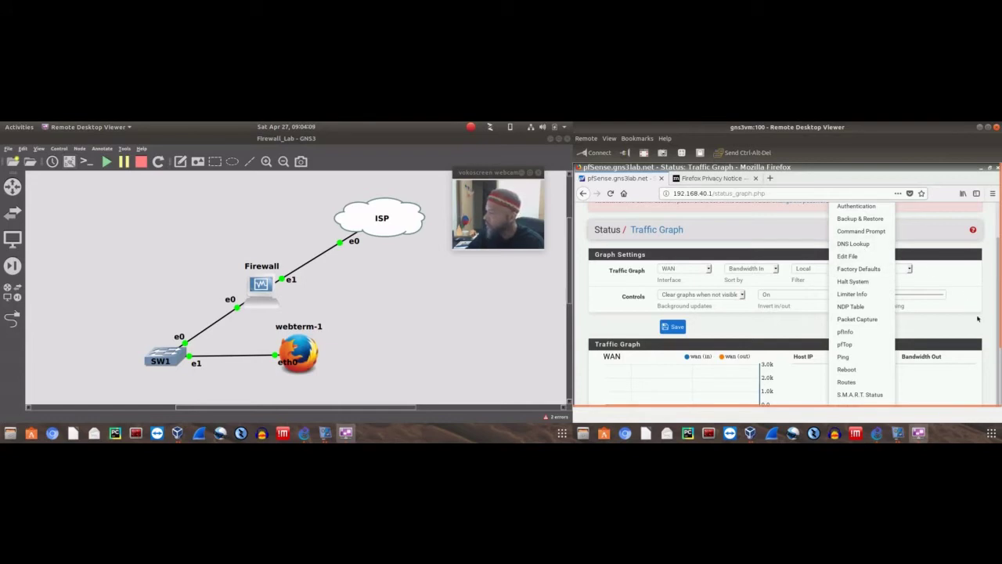
{"action": "scroll", "coordinate": [999, 379], "scroll_direction": "down", "scroll_amount": 2}
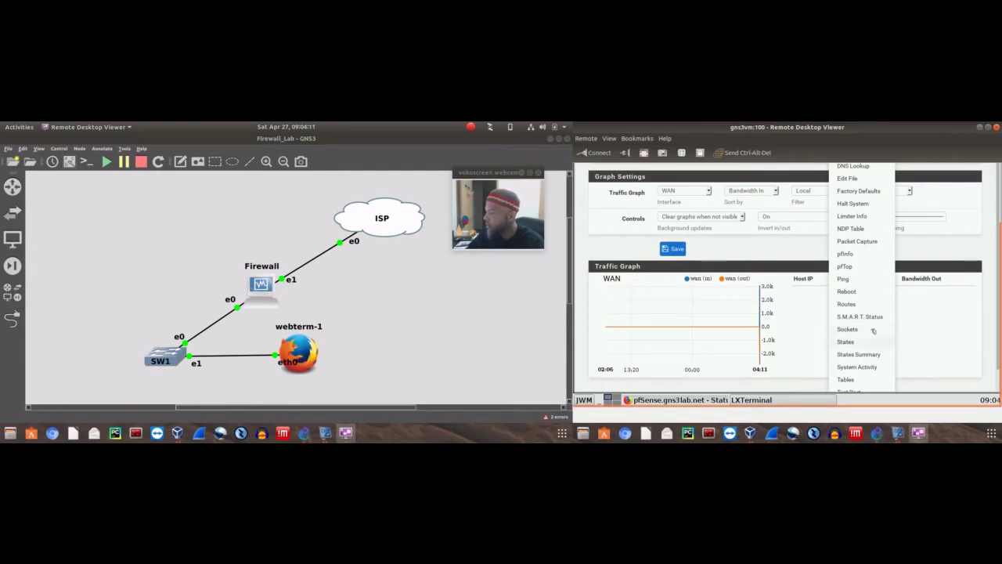
{"action": "scroll", "coordinate": [861, 326], "scroll_direction": "down", "scroll_amount": 1}
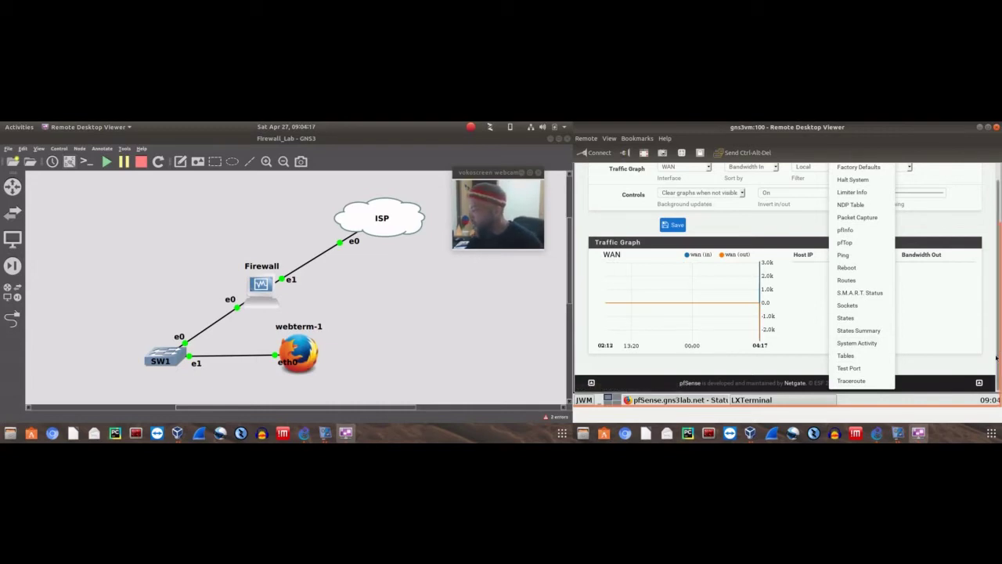
{"action": "scroll", "coordinate": [989, 224], "scroll_direction": "up", "scroll_amount": 1}
{"action": "scroll", "coordinate": [919, 243], "scroll_direction": "up", "scroll_amount": 2}
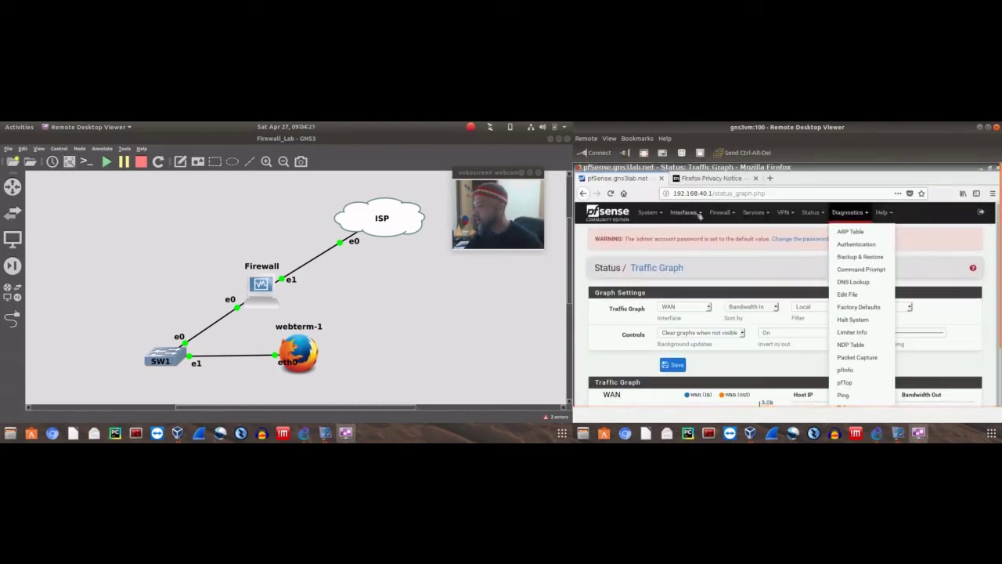
{"action": "left_click", "coordinate": [689, 213]}
{"action": "left_click", "coordinate": [720, 213]}
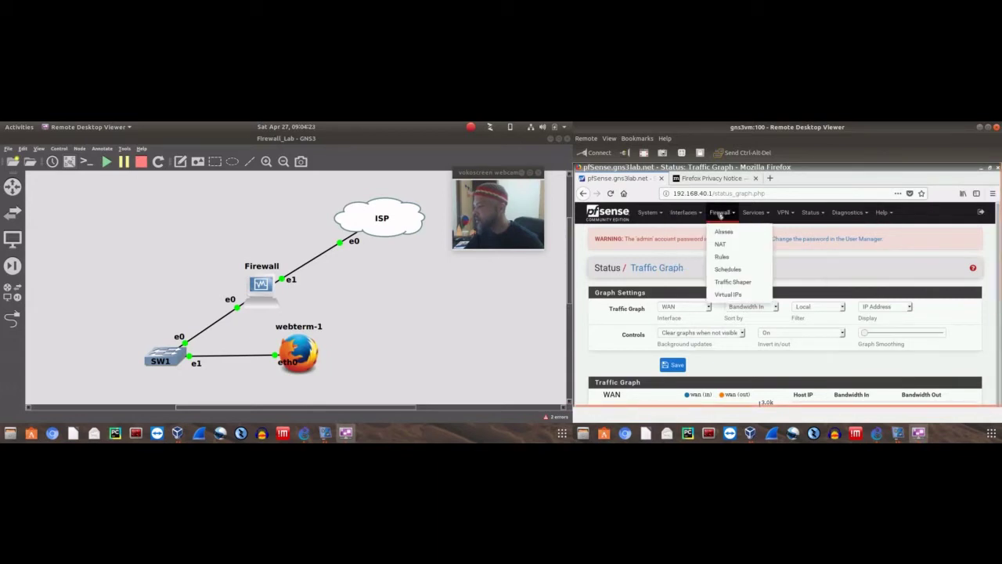
{"action": "left_click", "coordinate": [751, 213]}
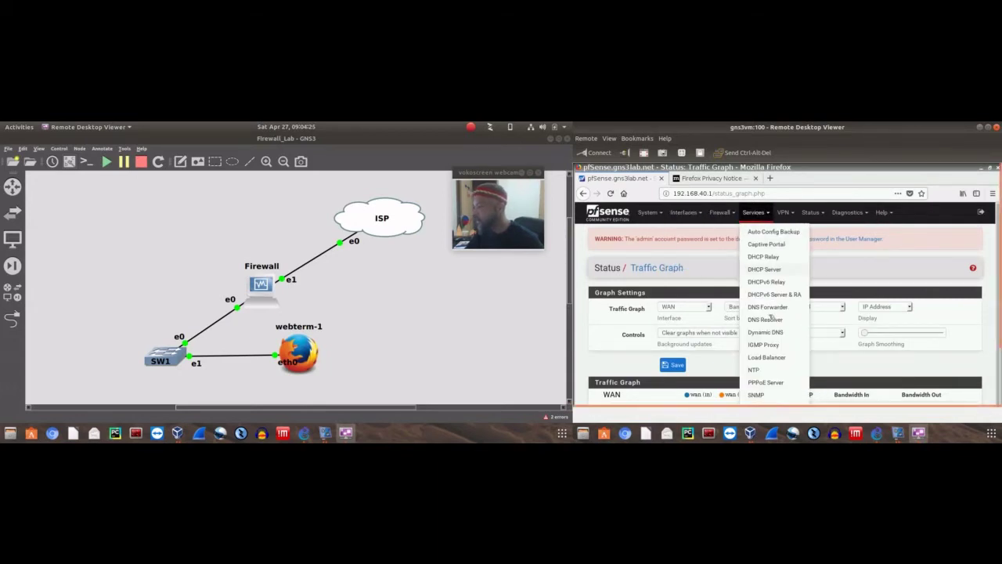
{"action": "scroll", "coordinate": [775, 346], "scroll_direction": "down", "scroll_amount": 1}
{"action": "scroll", "coordinate": [776, 345], "scroll_direction": "down", "scroll_amount": 2}
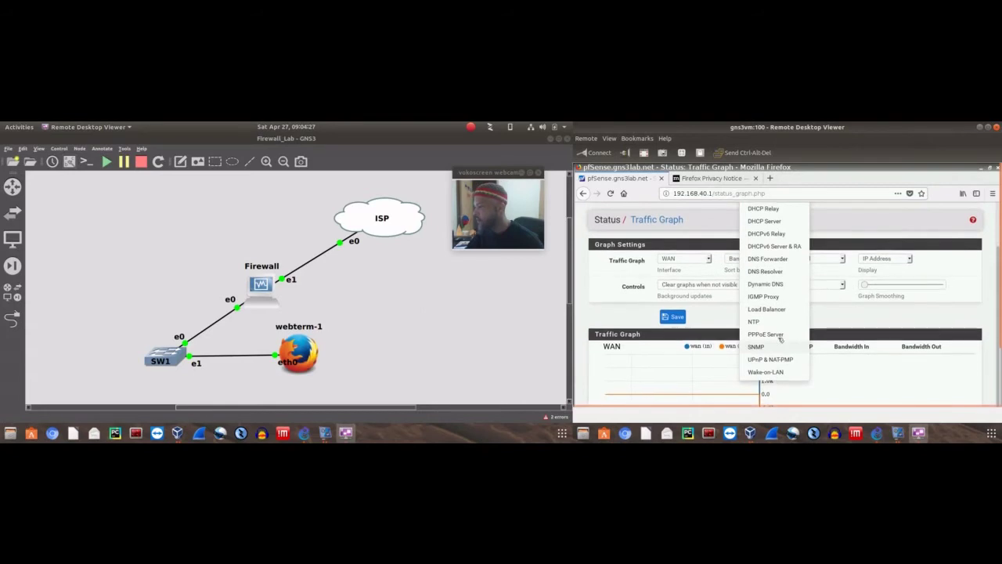
{"action": "scroll", "coordinate": [774, 336], "scroll_direction": "down", "scroll_amount": 1}
{"action": "scroll", "coordinate": [774, 323], "scroll_direction": "up", "scroll_amount": 4}
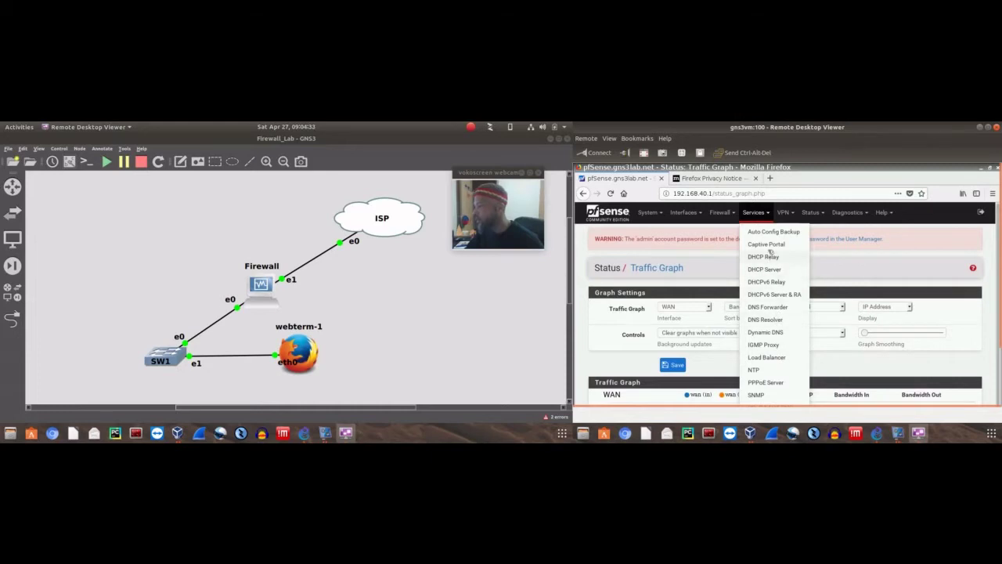
{"action": "left_click", "coordinate": [811, 212]}
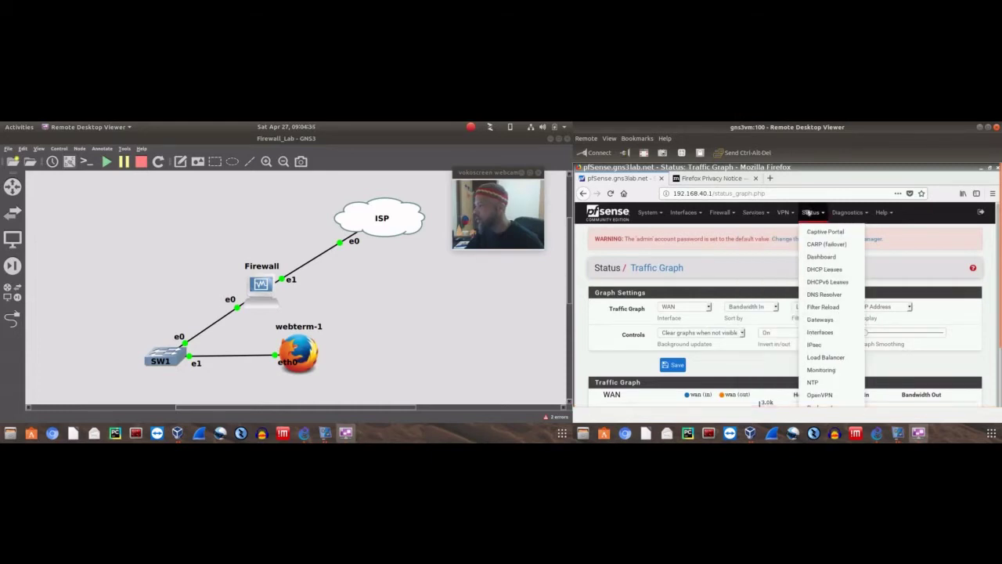
{"action": "scroll", "coordinate": [810, 268], "scroll_direction": "down", "scroll_amount": 2}
{"action": "scroll", "coordinate": [809, 268], "scroll_direction": "down", "scroll_amount": 2}
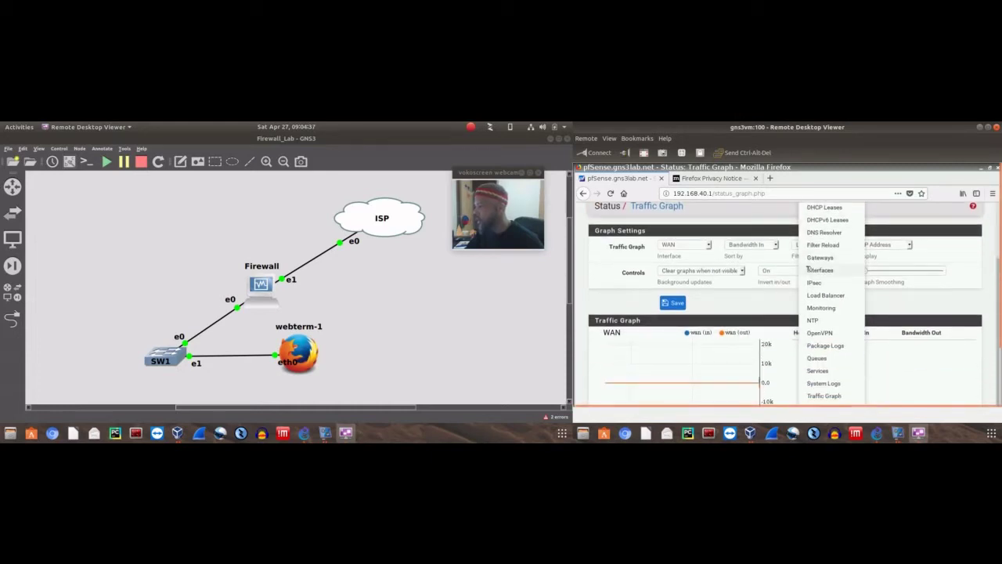
{"action": "scroll", "coordinate": [838, 305], "scroll_direction": "up", "scroll_amount": 4}
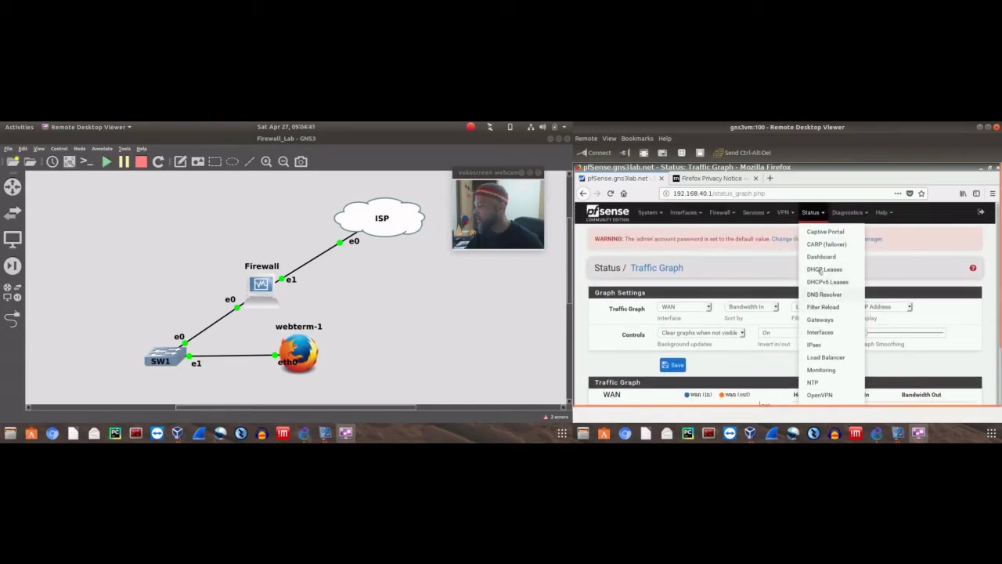
{"action": "left_click", "coordinate": [649, 212]}
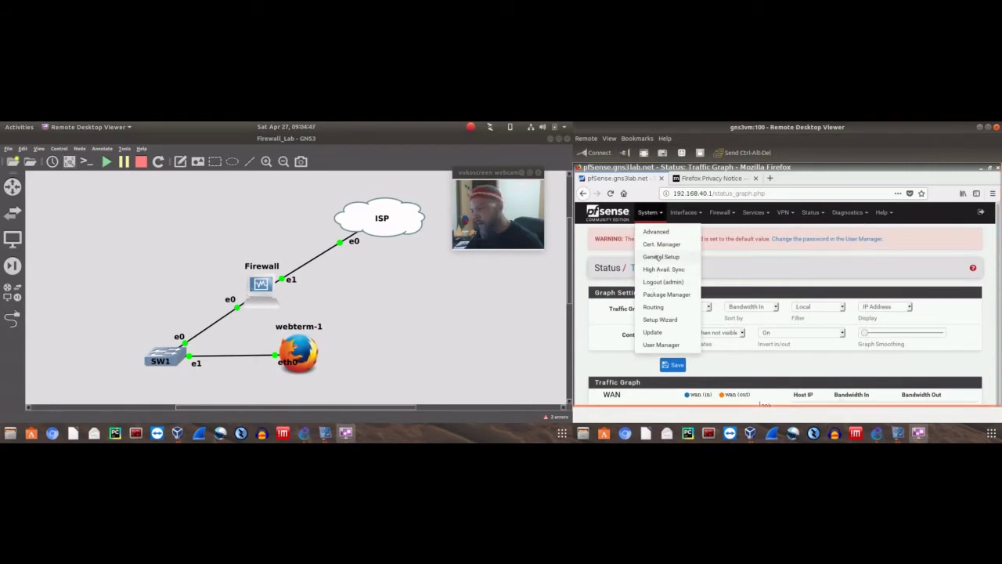
Go from the Setup Wizard to the System / General Setup page
{"action": "left_click", "coordinate": [660, 319]}
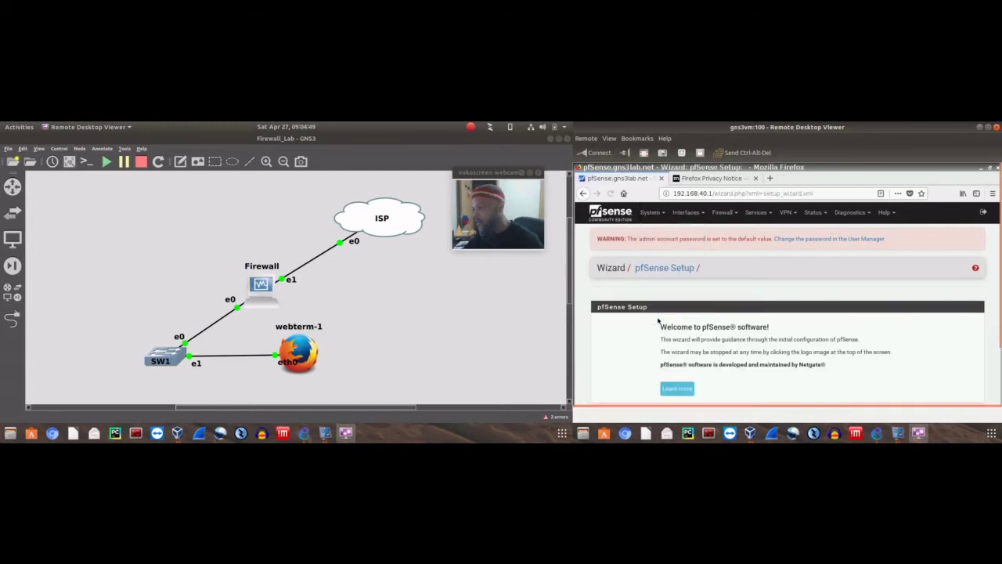
{"action": "left_click", "coordinate": [651, 212]}
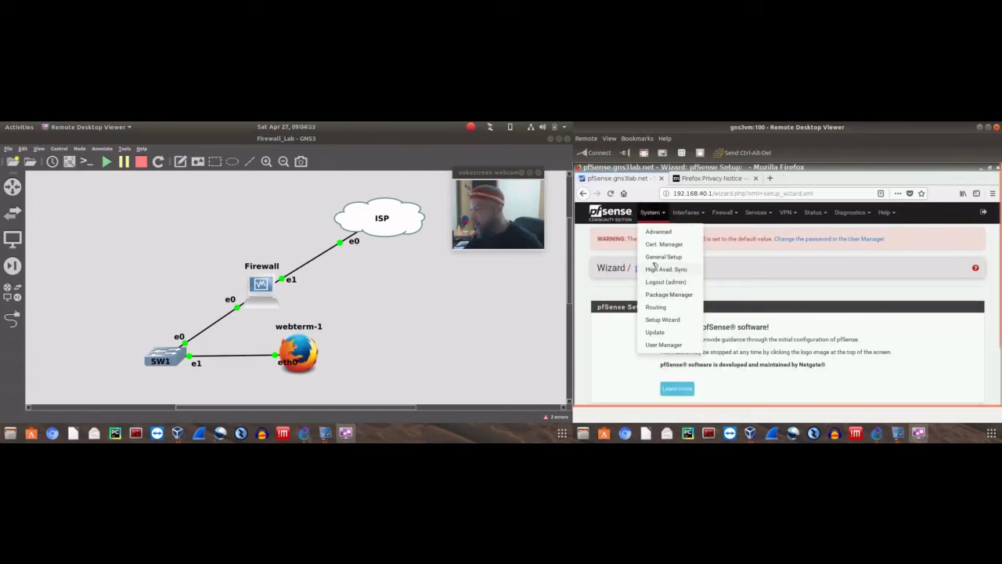
{"action": "left_click", "coordinate": [655, 258]}
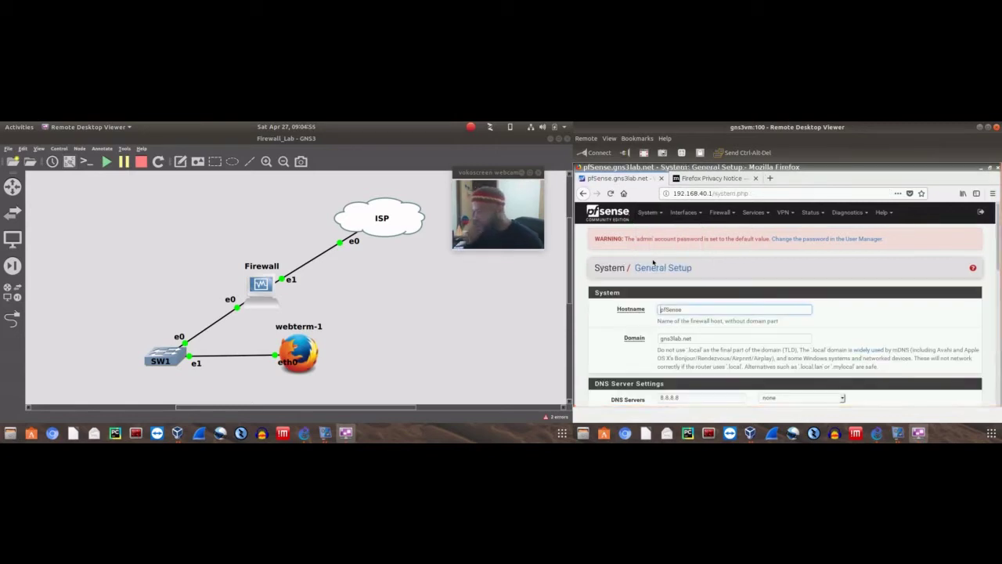
Review hostname pfSense, domain gns3lab.net, DNS 8.8.8.8, localization and webConfigurator settings
{"action": "left_click_drag", "start_coordinate": [1000, 282], "coordinate": [1000, 341]}
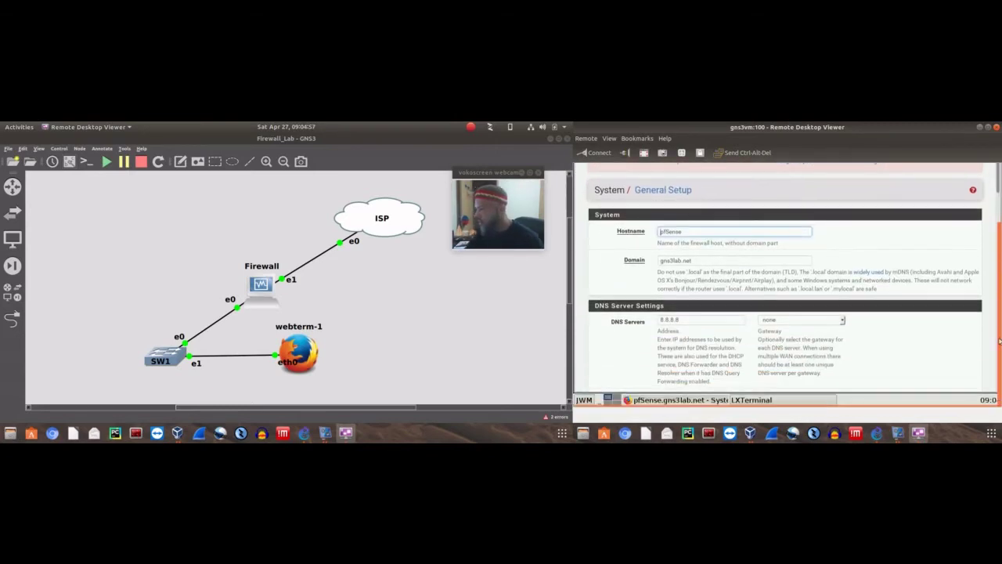
{"action": "scroll", "coordinate": [911, 296], "scroll_direction": "down", "scroll_amount": 4}
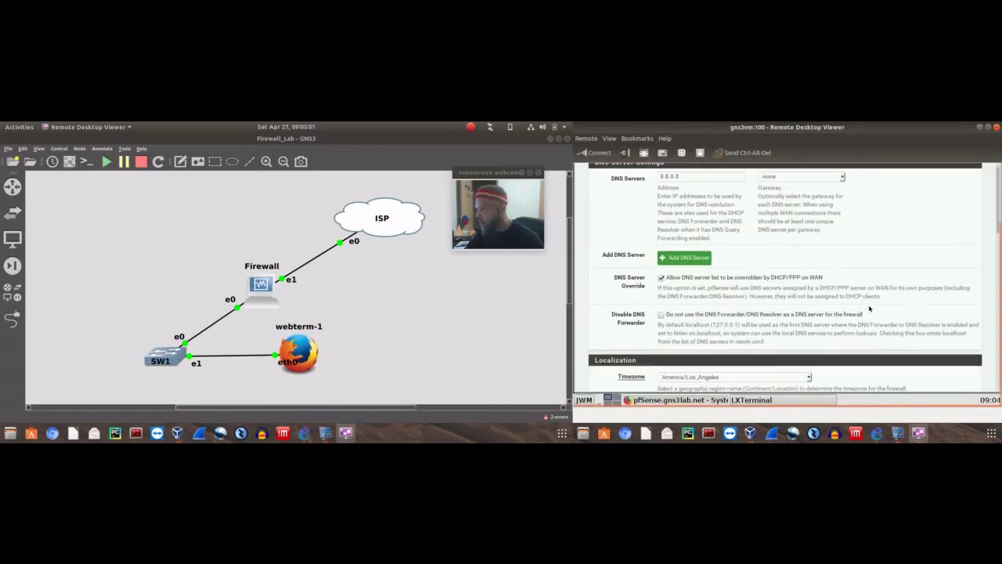
{"action": "scroll", "coordinate": [869, 307], "scroll_direction": "down", "scroll_amount": 5}
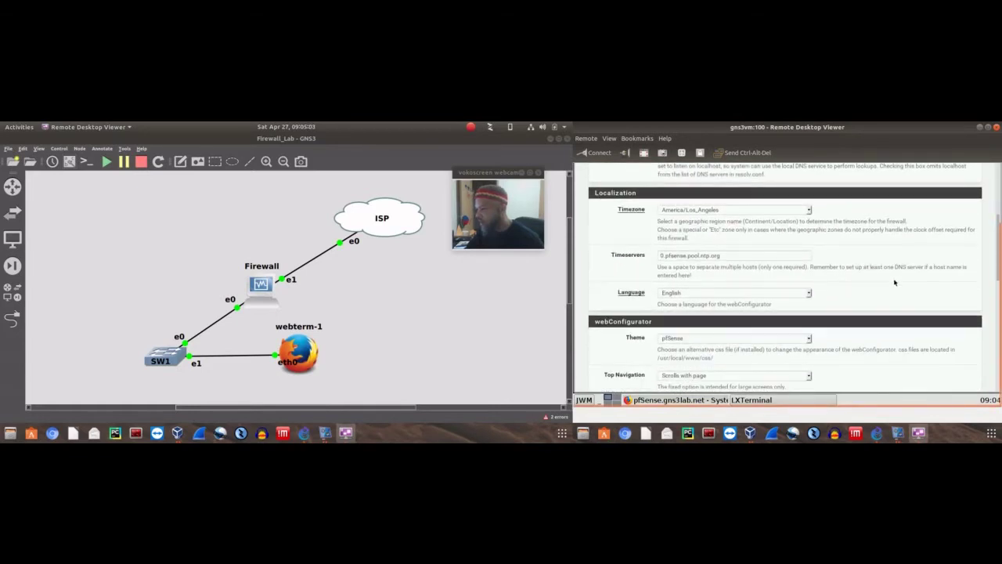
{"action": "scroll", "coordinate": [895, 282], "scroll_direction": "down", "scroll_amount": 3}
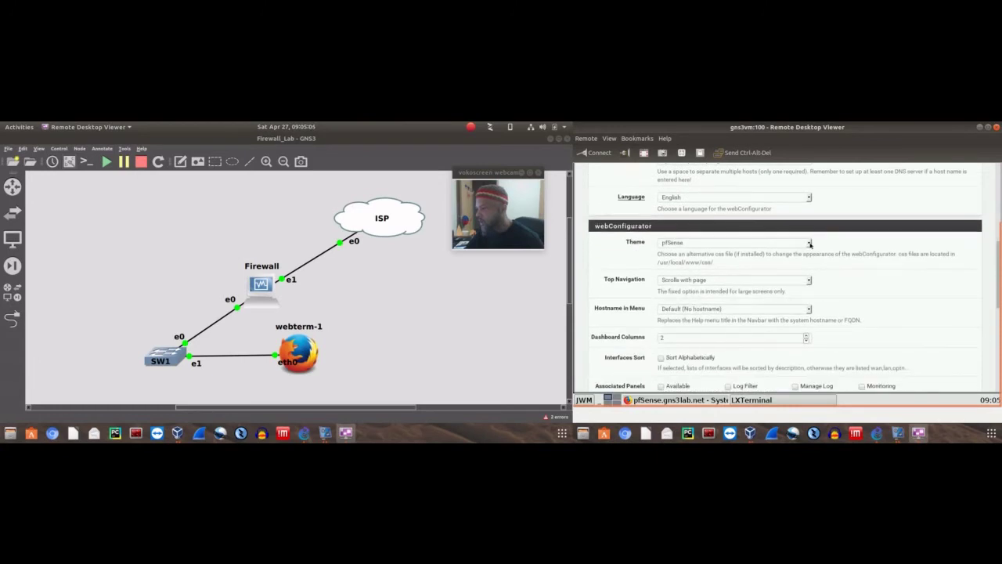
{"action": "scroll", "coordinate": [894, 256], "scroll_direction": "down", "scroll_amount": 3}
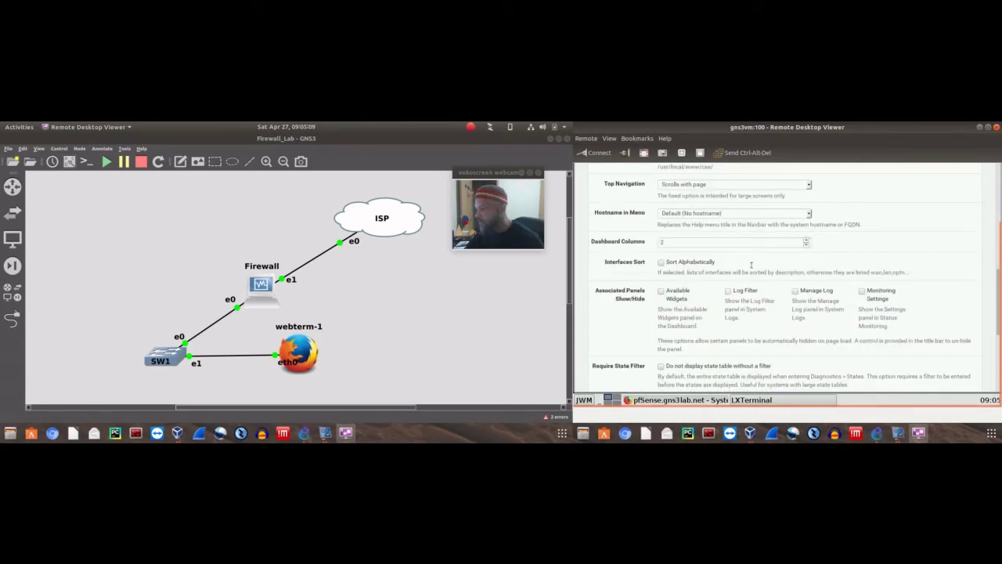
{"action": "scroll", "coordinate": [744, 278], "scroll_direction": "up", "scroll_amount": 9}
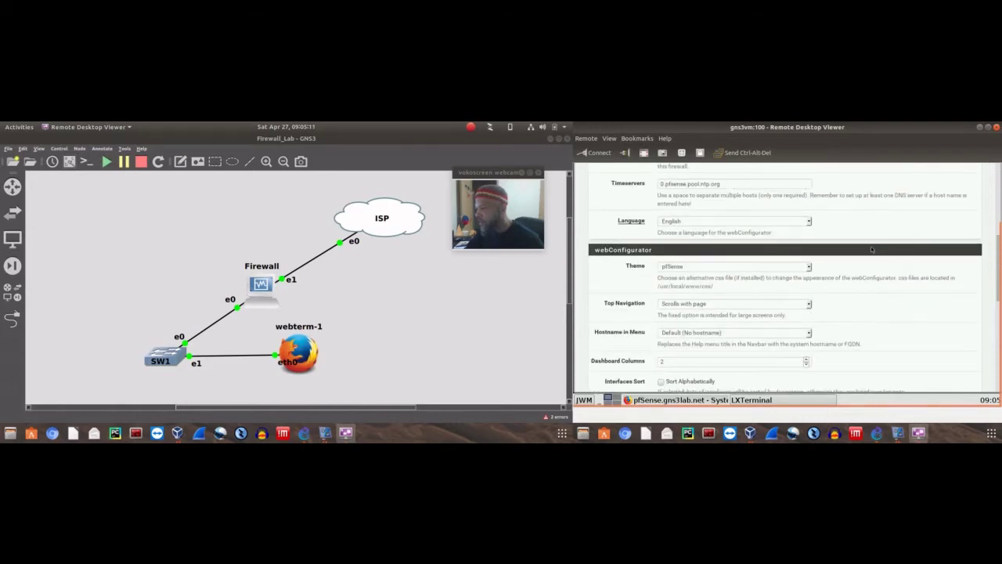
{"action": "scroll", "coordinate": [820, 249], "scroll_direction": "up", "scroll_amount": 8}
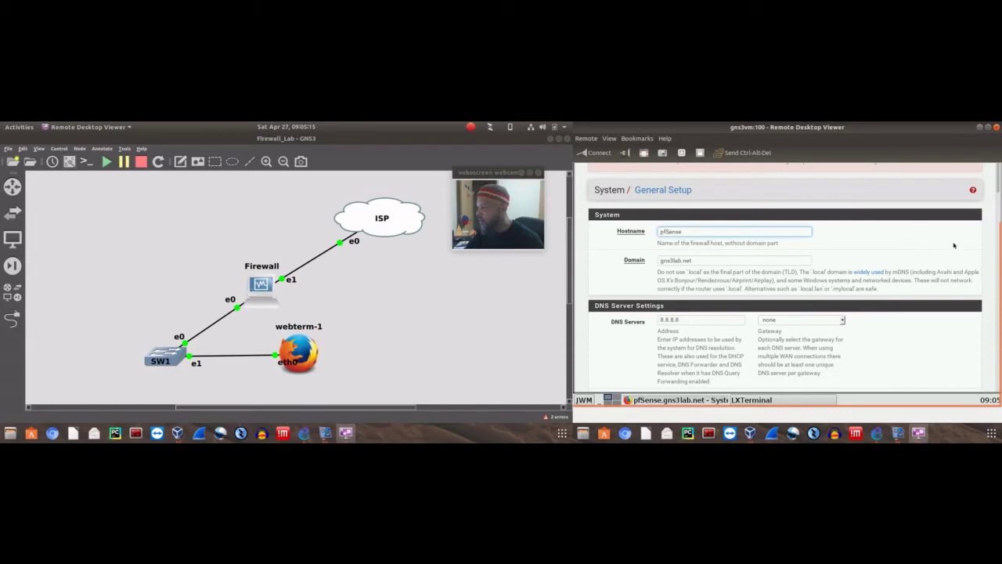
{"action": "left_click_drag", "start_coordinate": [1000, 255], "coordinate": [1000, 192]}
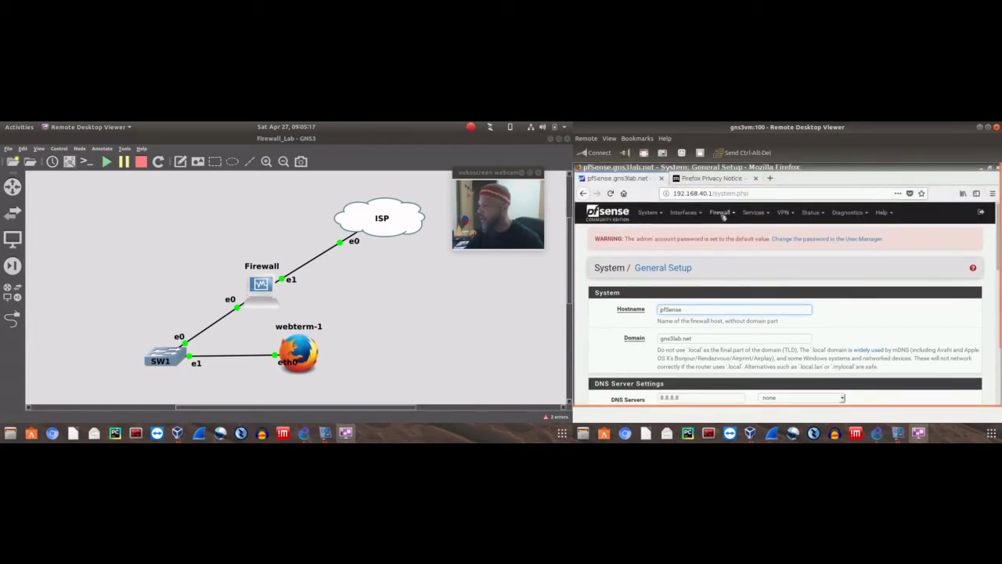
Open Firewall > Traffic Shaper for WAN, then its Wizards tab with Multiple Lan/Wan and Dedicated Links
{"action": "left_click", "coordinate": [722, 213]}
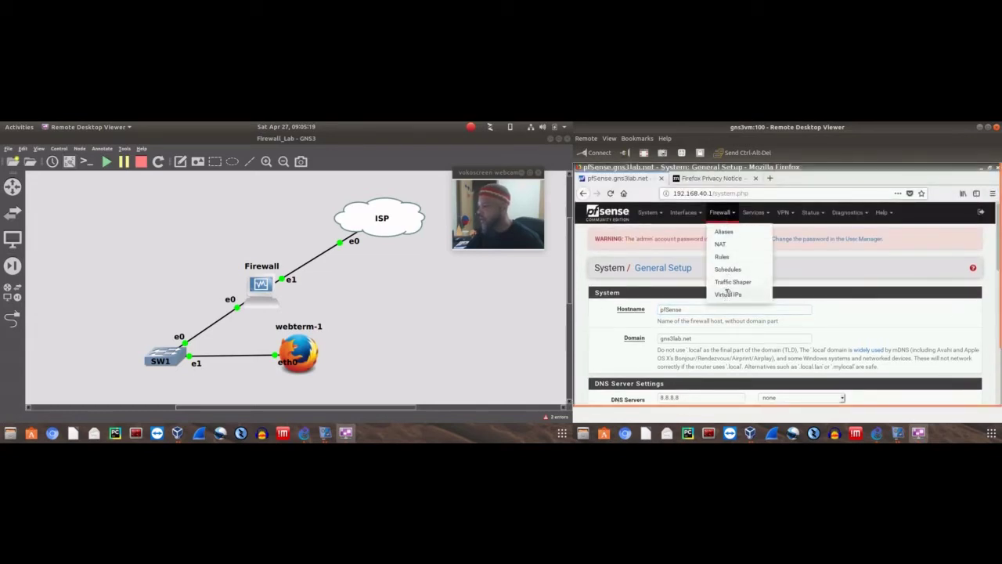
{"action": "left_click", "coordinate": [731, 282]}
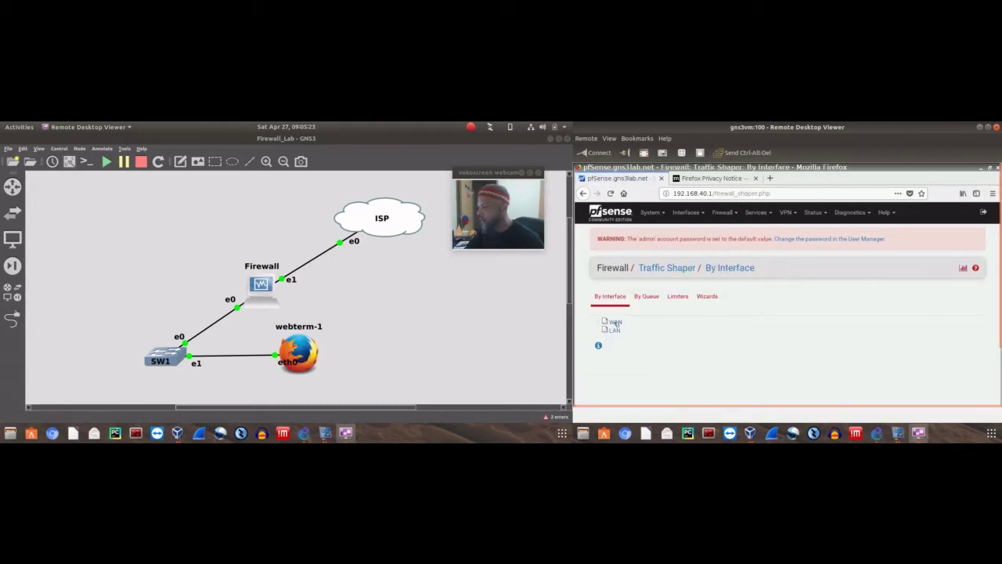
{"action": "left_click", "coordinate": [613, 321]}
{"action": "scroll", "coordinate": [911, 267], "scroll_direction": "down", "scroll_amount": 2}
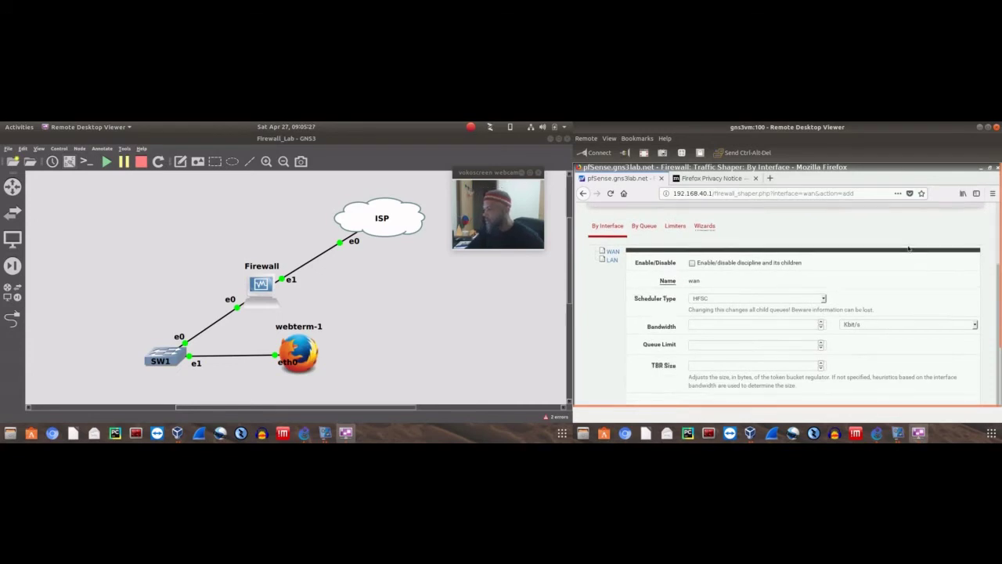
{"action": "scroll", "coordinate": [724, 296], "scroll_direction": "up", "scroll_amount": 2}
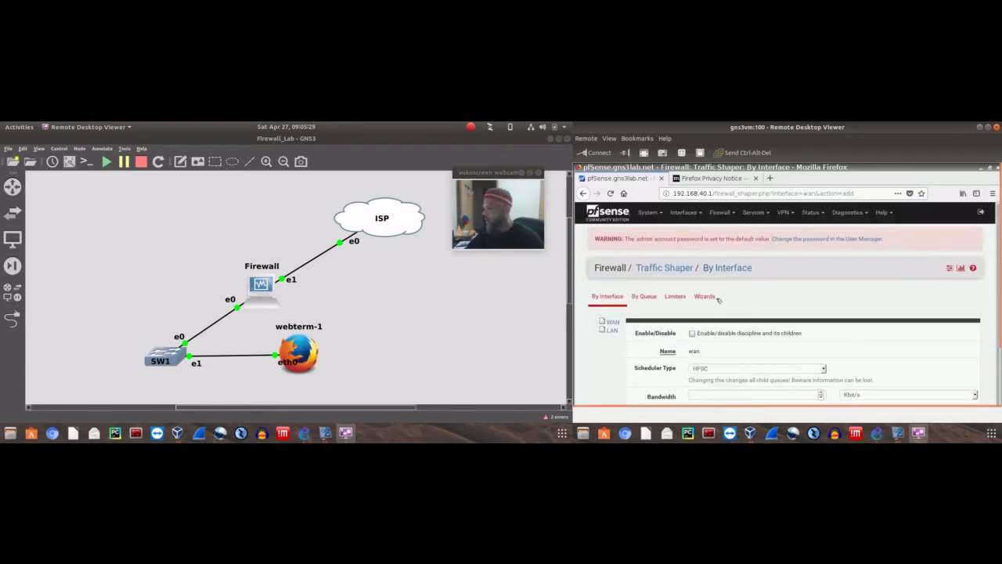
{"action": "left_click", "coordinate": [704, 296]}
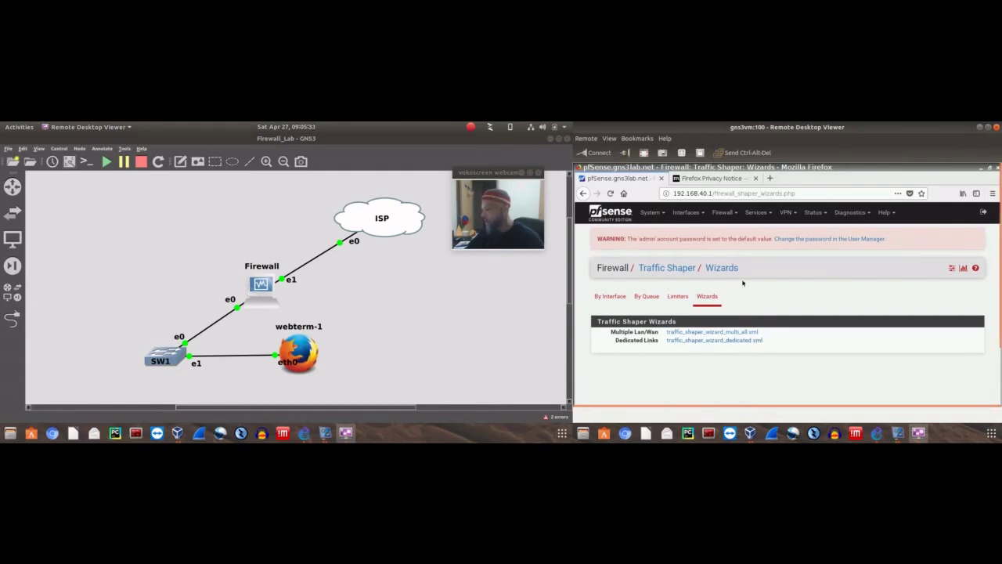
{"action": "left_click", "coordinate": [685, 212]}
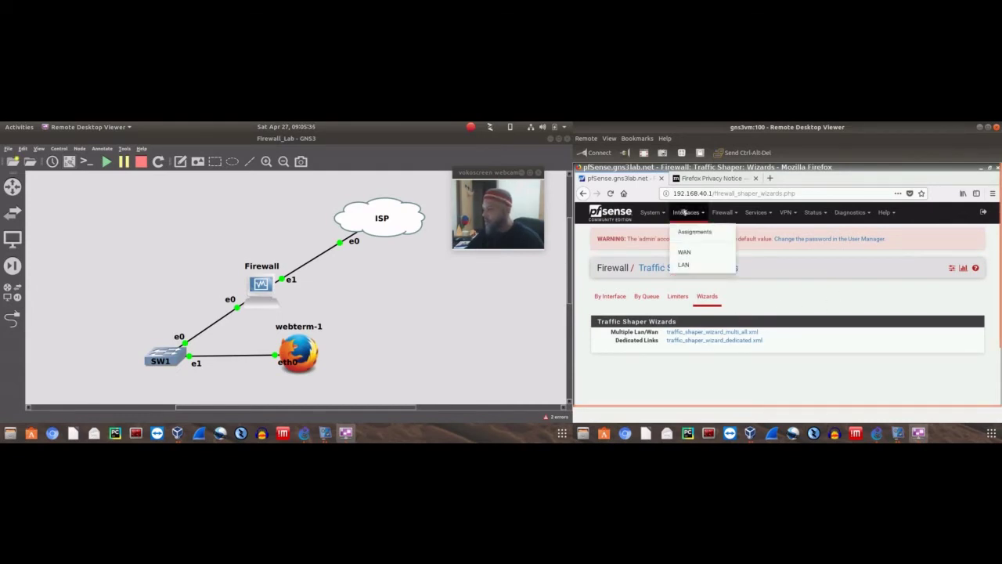
Set the webConfigurator protocol to HTTPS under System > Advanced > Admin Access and review remaining options
{"action": "left_click", "coordinate": [652, 212]}
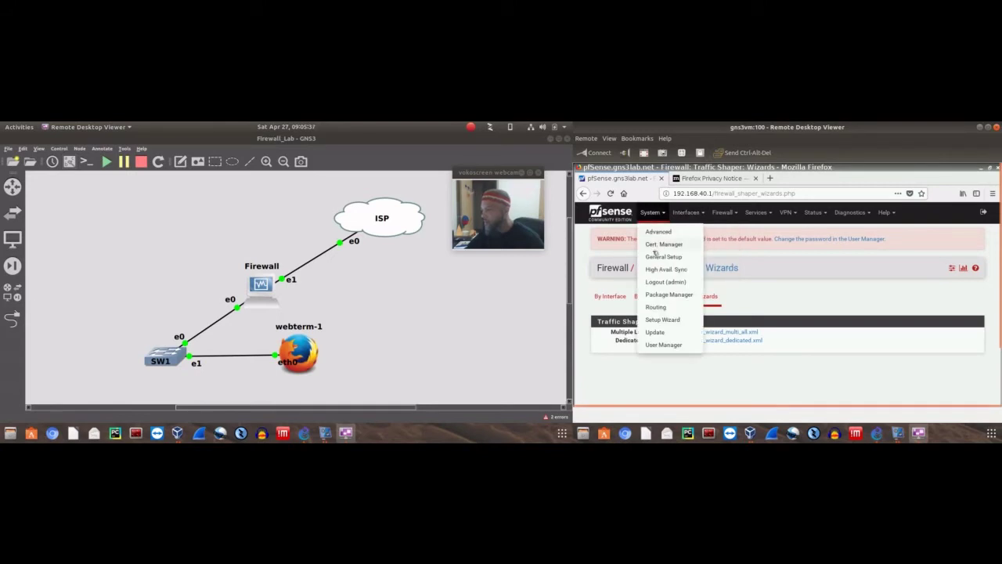
{"action": "left_click", "coordinate": [659, 233]}
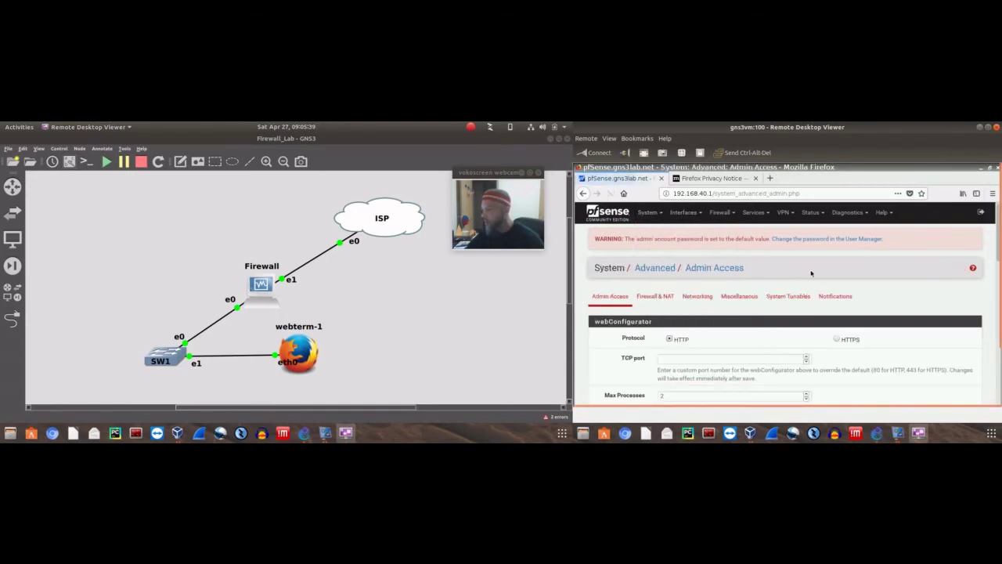
{"action": "scroll", "coordinate": [845, 329], "scroll_direction": "down", "scroll_amount": 1}
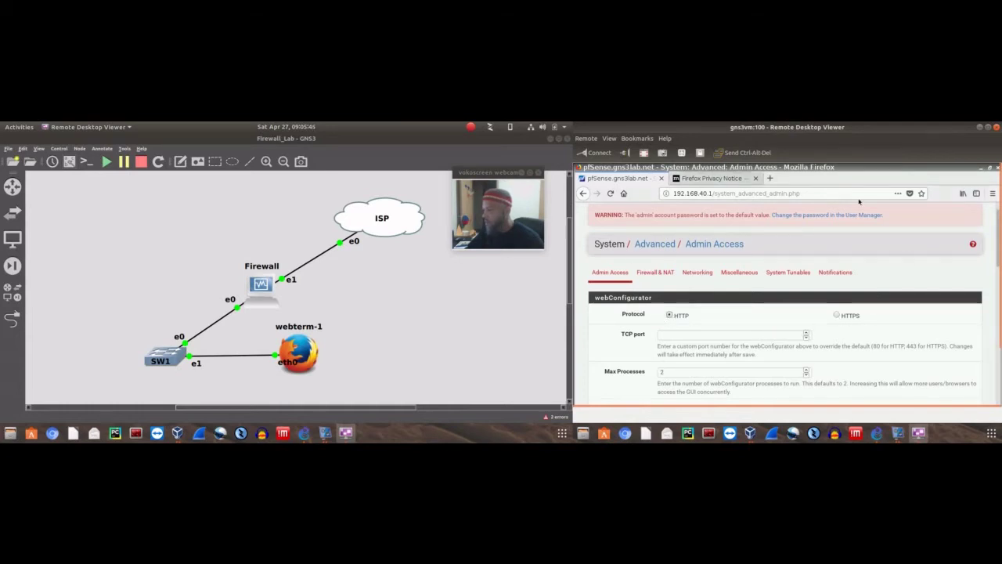
{"action": "left_click", "coordinate": [837, 316]}
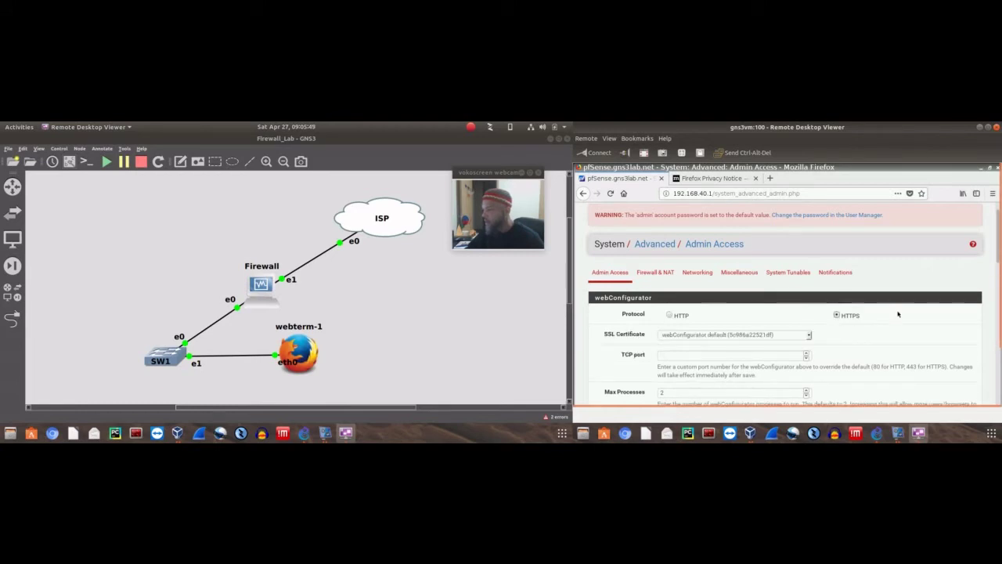
{"action": "scroll", "coordinate": [912, 290], "scroll_direction": "down", "scroll_amount": 3}
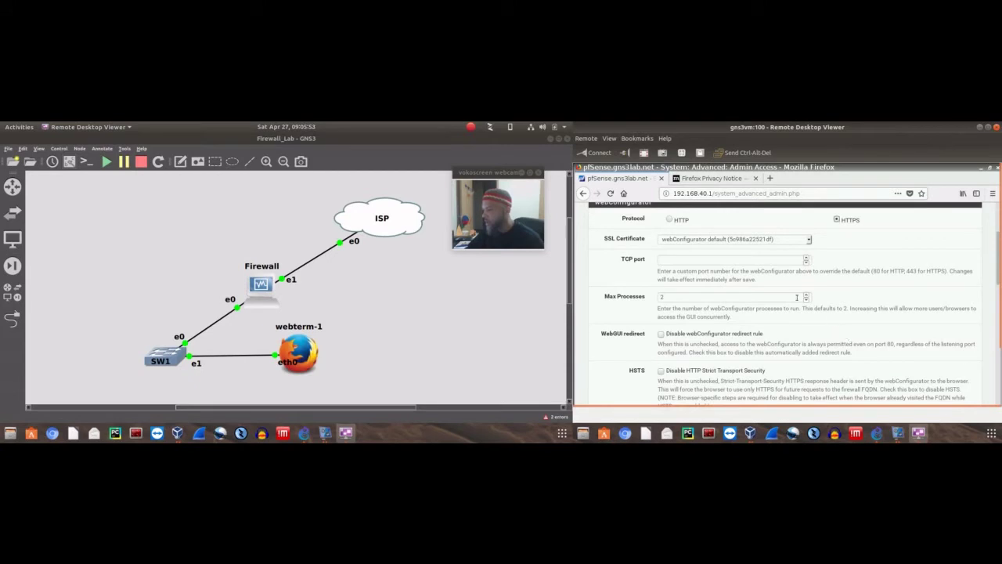
{"action": "scroll", "coordinate": [876, 295], "scroll_direction": "down", "scroll_amount": 4}
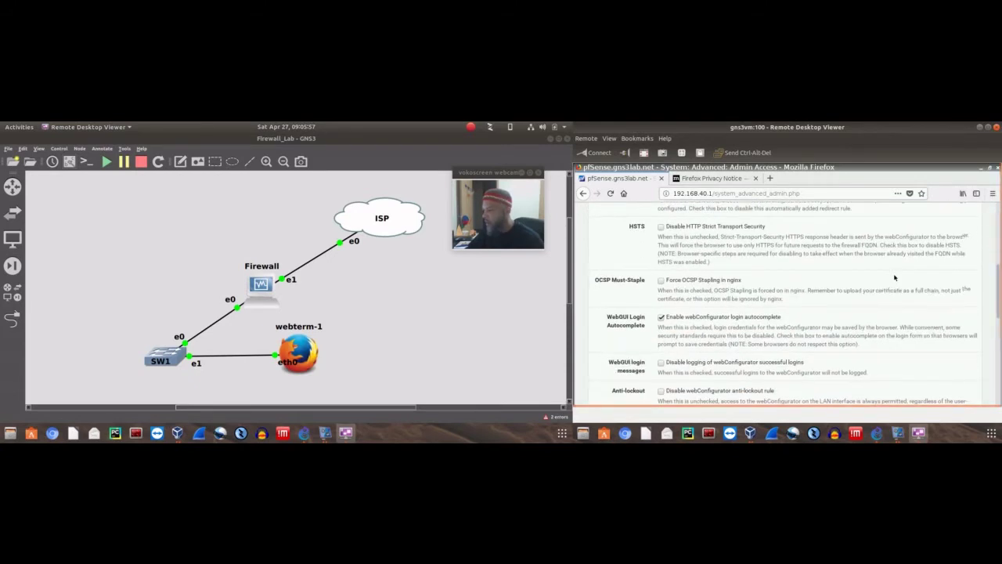
{"action": "scroll", "coordinate": [894, 276], "scroll_direction": "down", "scroll_amount": 3}
{"action": "scroll", "coordinate": [894, 277], "scroll_direction": "down", "scroll_amount": 1}
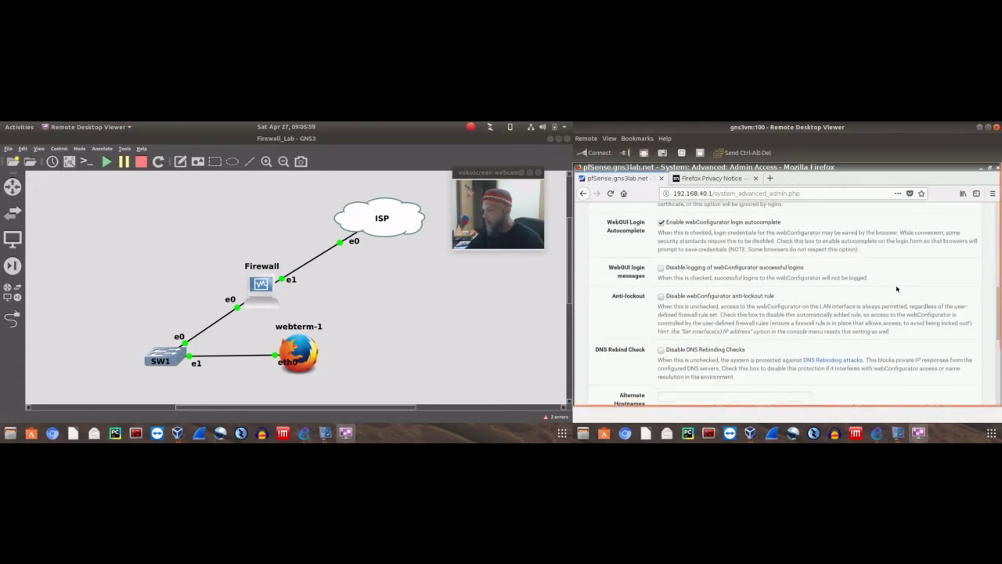
{"action": "scroll", "coordinate": [895, 283], "scroll_direction": "up", "scroll_amount": 10}
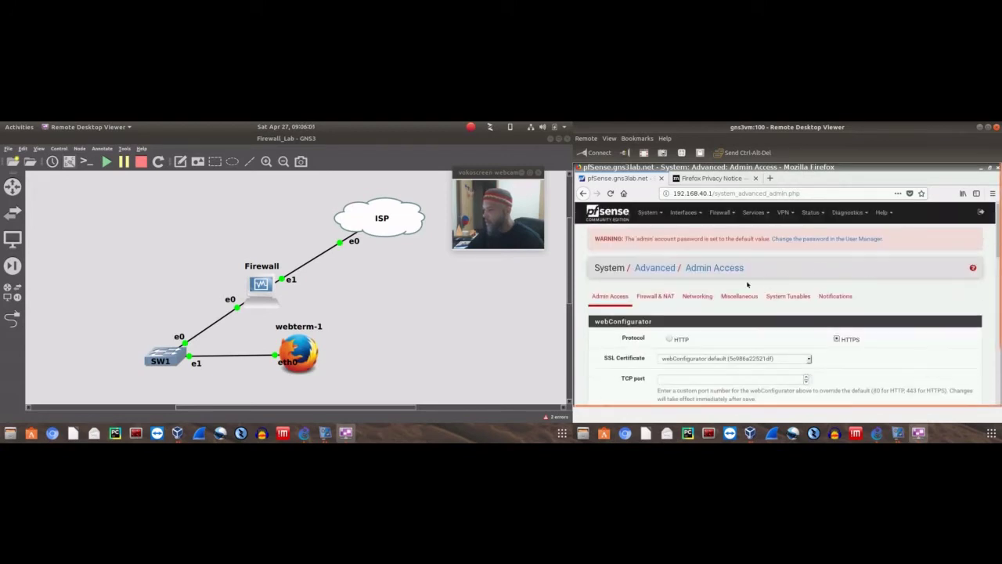
Scroll through the System / Advanced / Networking settings
{"action": "left_click", "coordinate": [697, 296]}
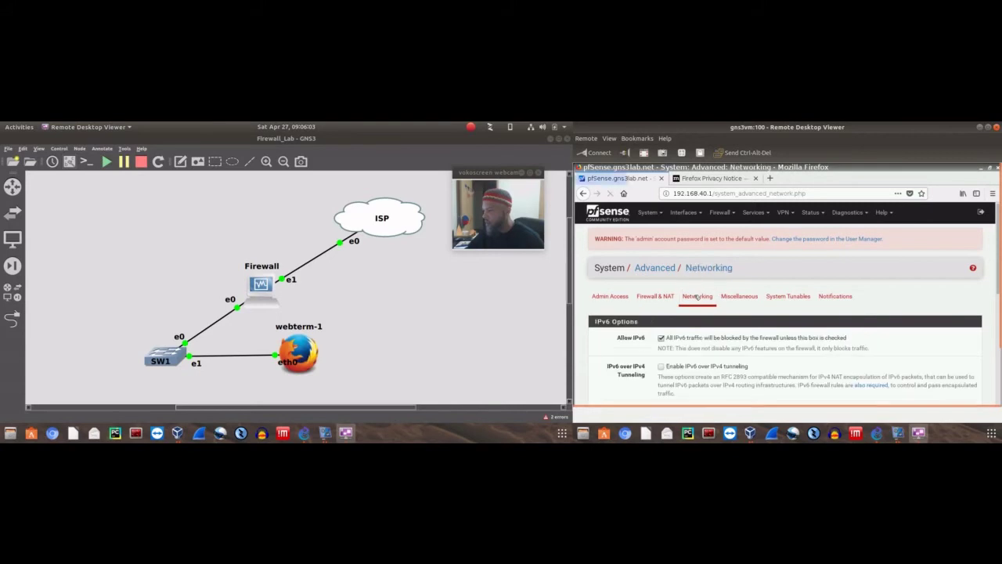
{"action": "scroll", "coordinate": [930, 282], "scroll_direction": "down", "scroll_amount": 3}
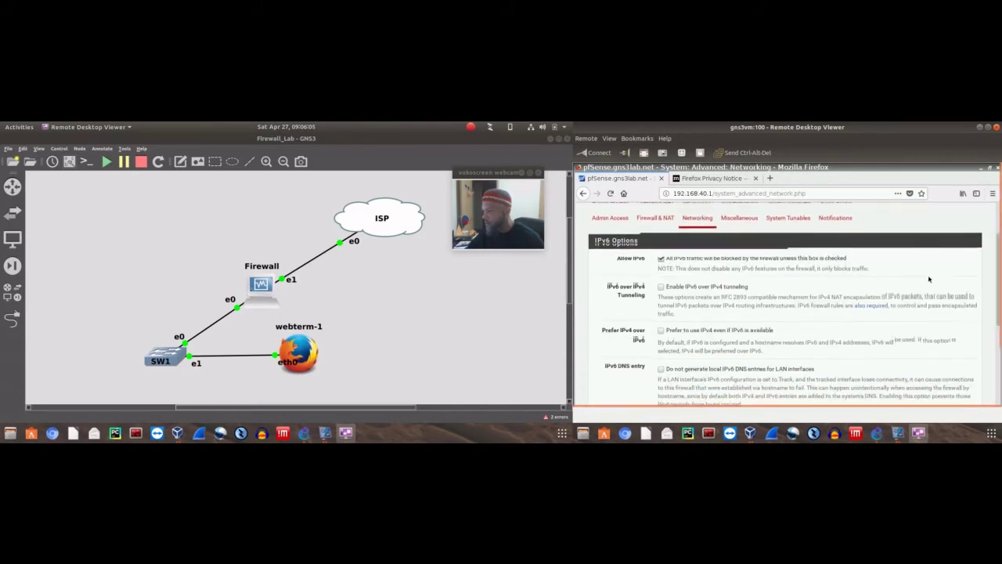
{"action": "scroll", "coordinate": [930, 283], "scroll_direction": "down", "scroll_amount": 1}
{"action": "scroll", "coordinate": [671, 267], "scroll_direction": "up", "scroll_amount": 2}
{"action": "scroll", "coordinate": [672, 267], "scroll_direction": "up", "scroll_amount": 1}
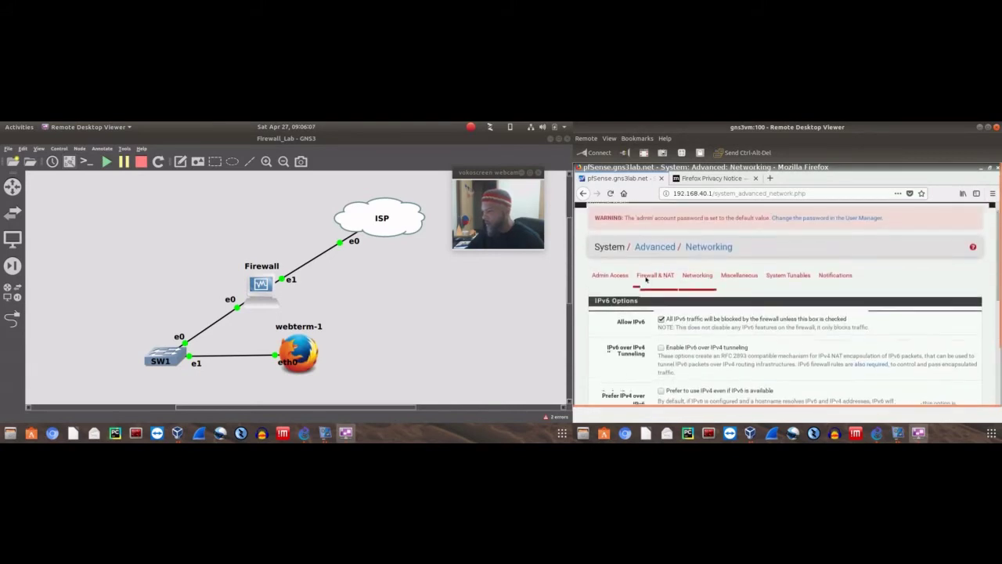
{"action": "left_click", "coordinate": [671, 267]}
Open the Firewall & NAT tab and review options, with firewall optimization at Normal
{"action": "left_click", "coordinate": [644, 296]}
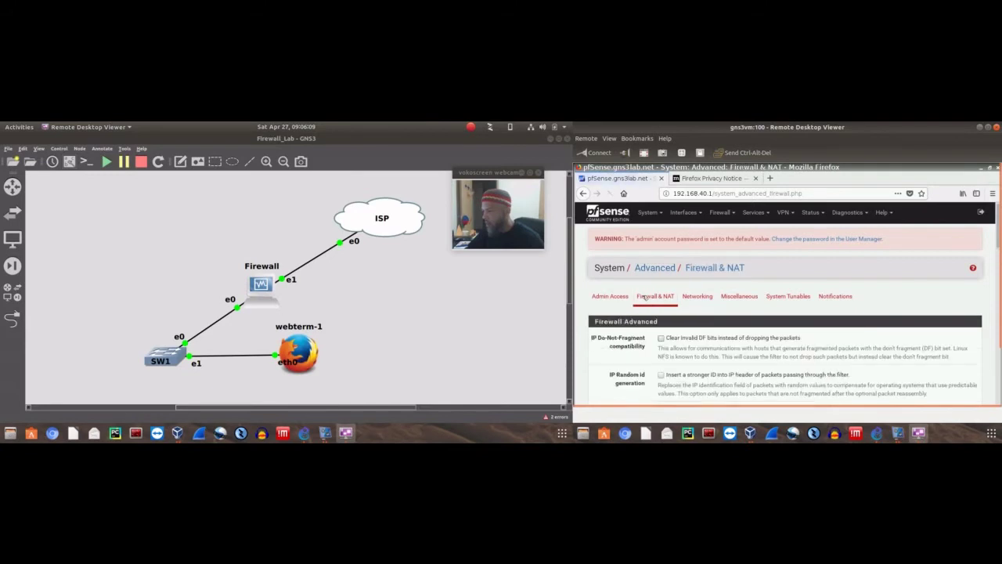
{"action": "scroll", "coordinate": [936, 290], "scroll_direction": "down", "scroll_amount": 3}
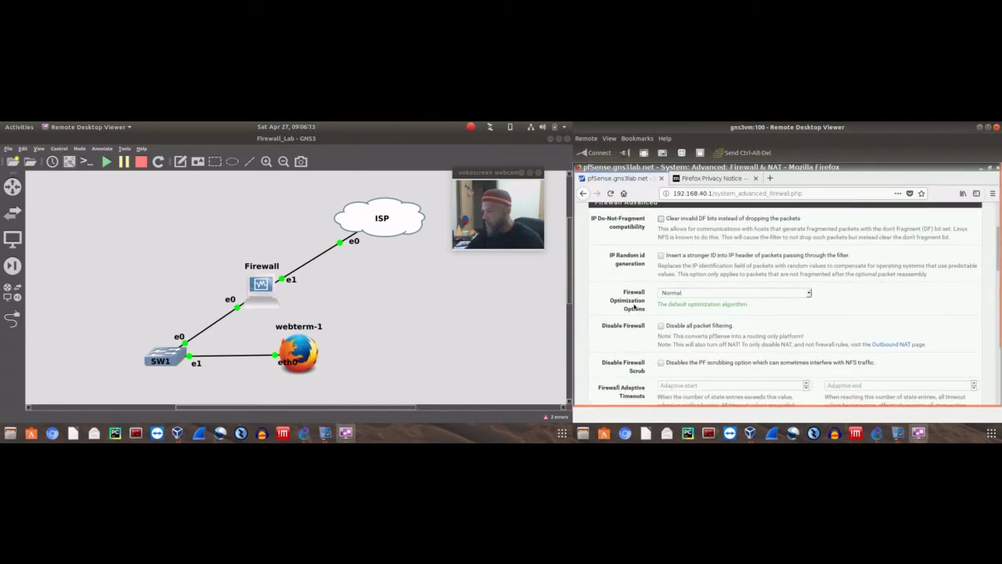
{"action": "scroll", "coordinate": [784, 303], "scroll_direction": "down", "scroll_amount": 2}
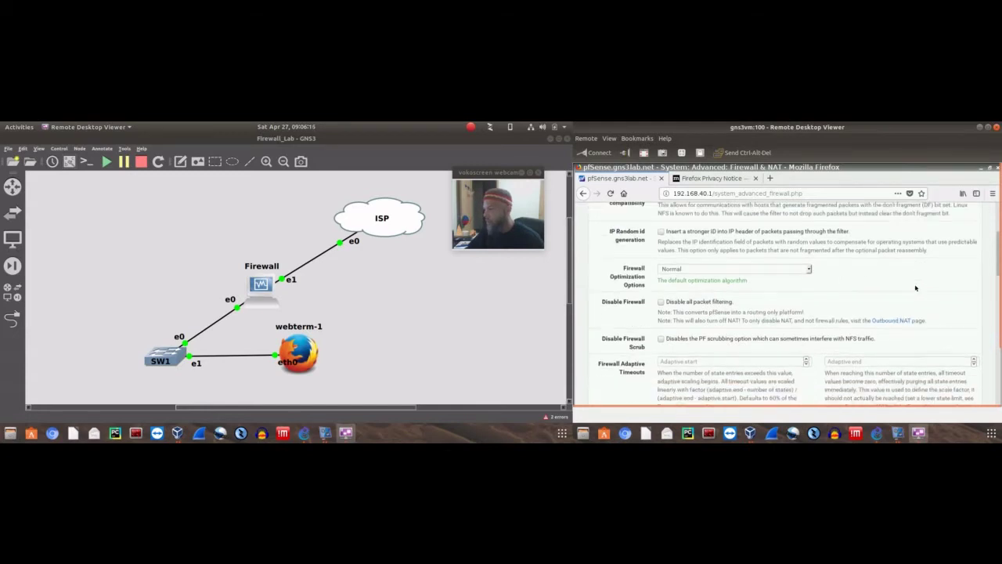
{"action": "scroll", "coordinate": [731, 300], "scroll_direction": "down", "scroll_amount": 2}
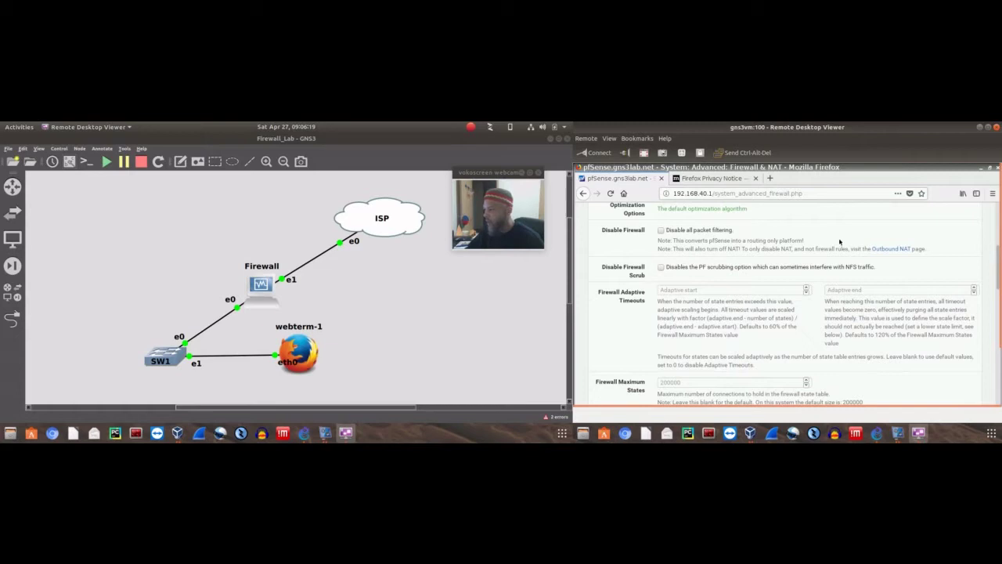
{"action": "scroll", "coordinate": [904, 267], "scroll_direction": "down", "scroll_amount": 1}
{"action": "scroll", "coordinate": [904, 267], "scroll_direction": "down", "scroll_amount": 3}
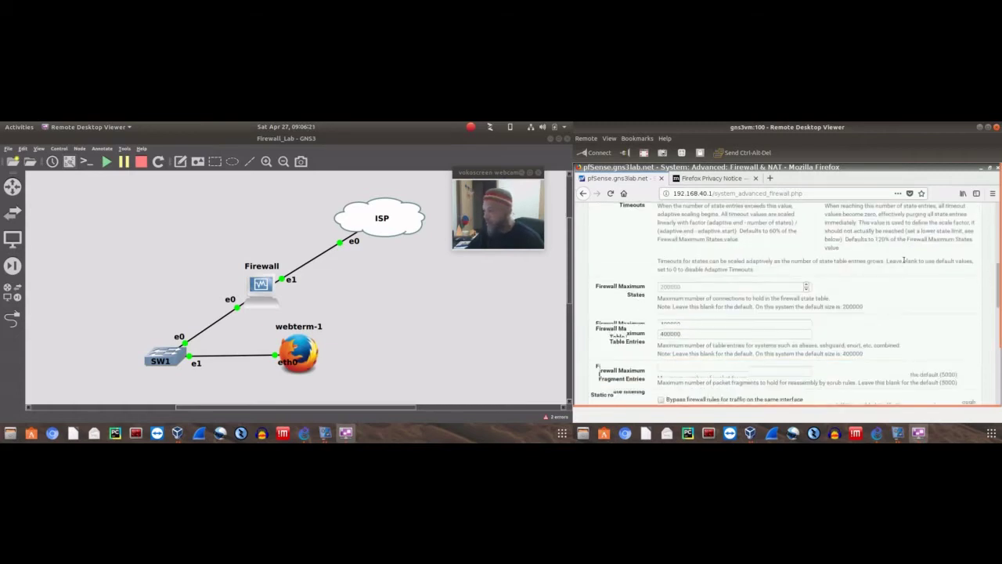
{"action": "scroll", "coordinate": [885, 274], "scroll_direction": "up", "scroll_amount": 5}
{"action": "scroll", "coordinate": [865, 278], "scroll_direction": "up", "scroll_amount": 5}
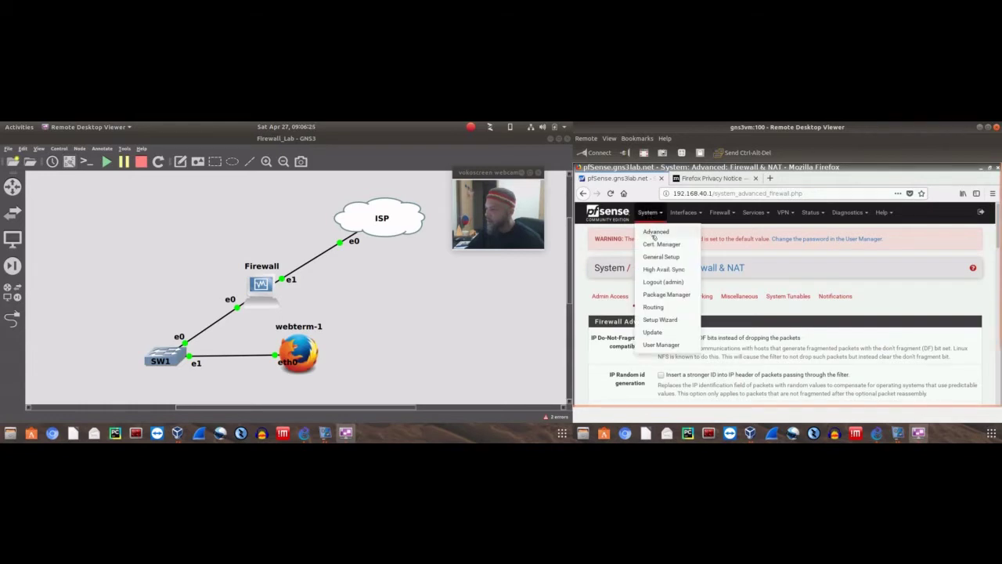
Open Status > Services showing dhcpd, dpinger, ntpd, syslogd and unbound running
{"action": "mouse_move", "coordinate": [682, 214]}
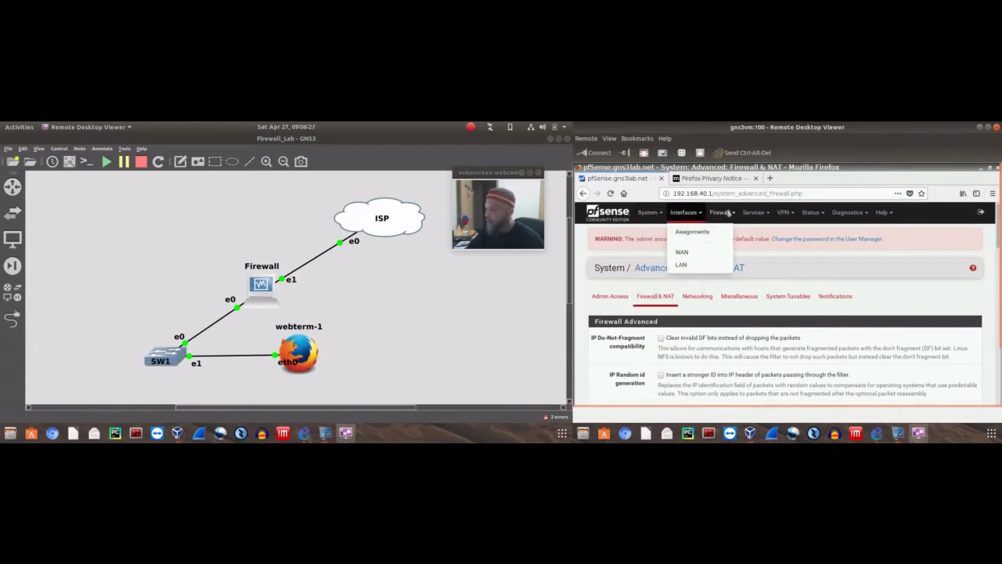
{"action": "mouse_move", "coordinate": [728, 213]}
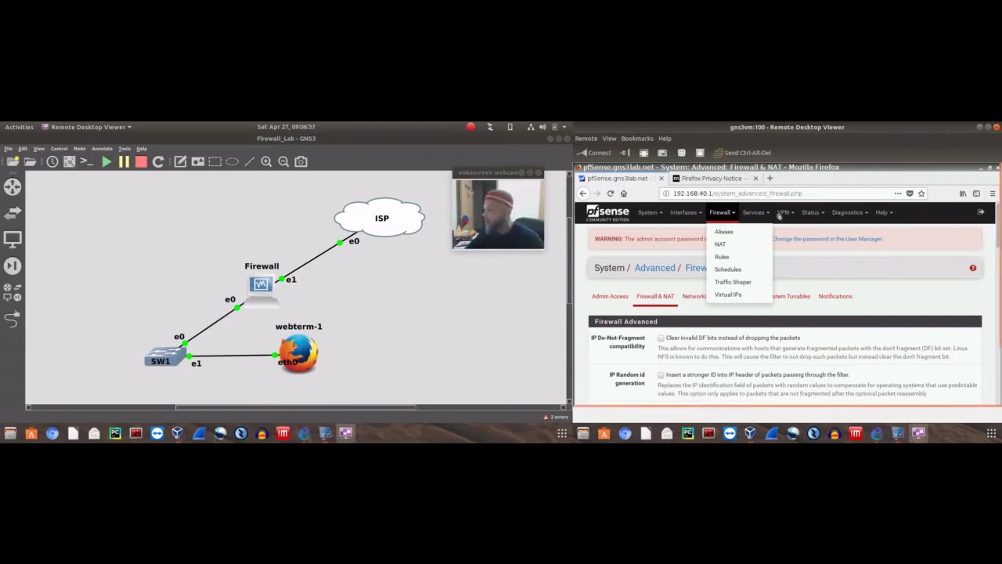
{"action": "left_click", "coordinate": [811, 213]}
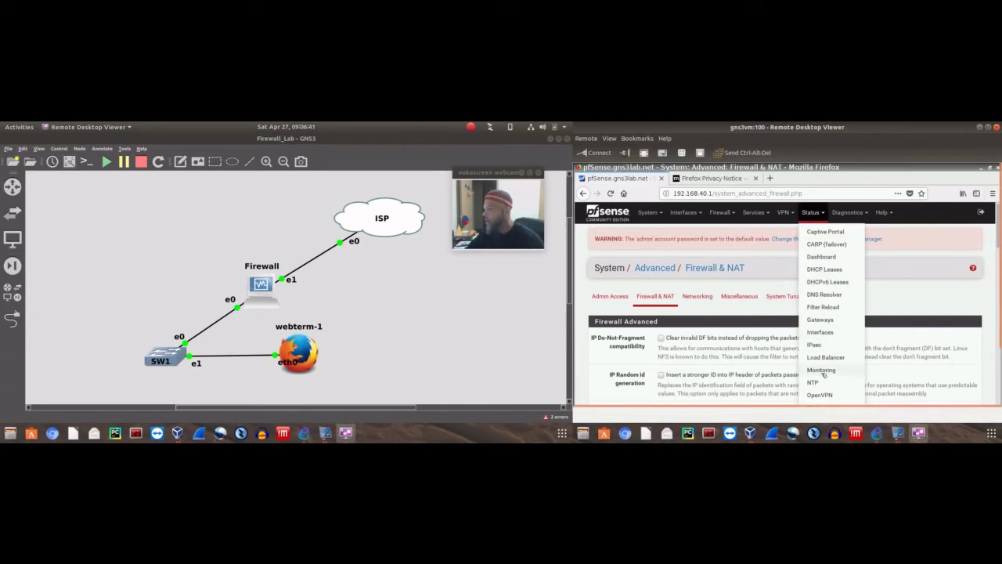
{"action": "scroll", "coordinate": [824, 372], "scroll_direction": "down", "scroll_amount": 2}
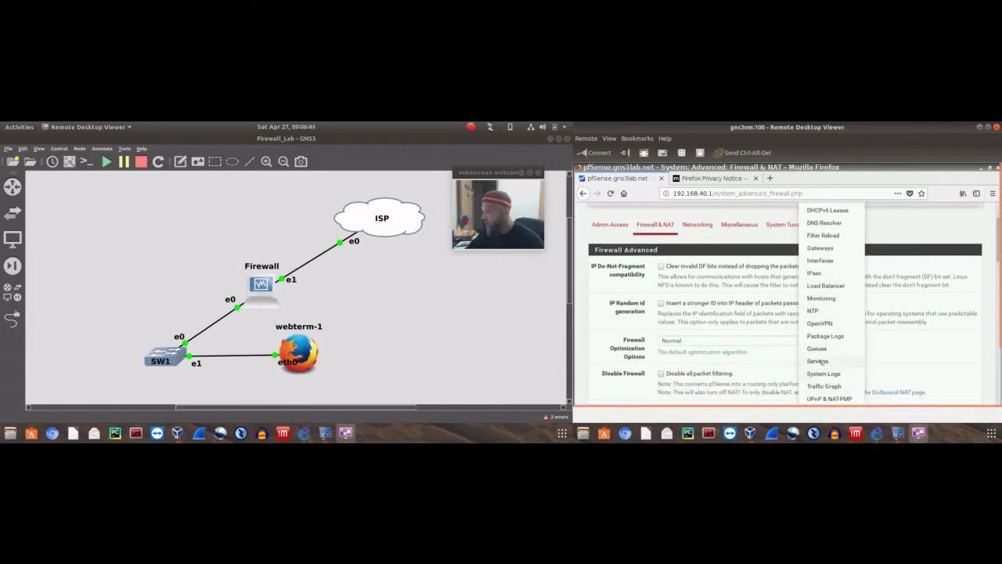
{"action": "left_click", "coordinate": [818, 361]}
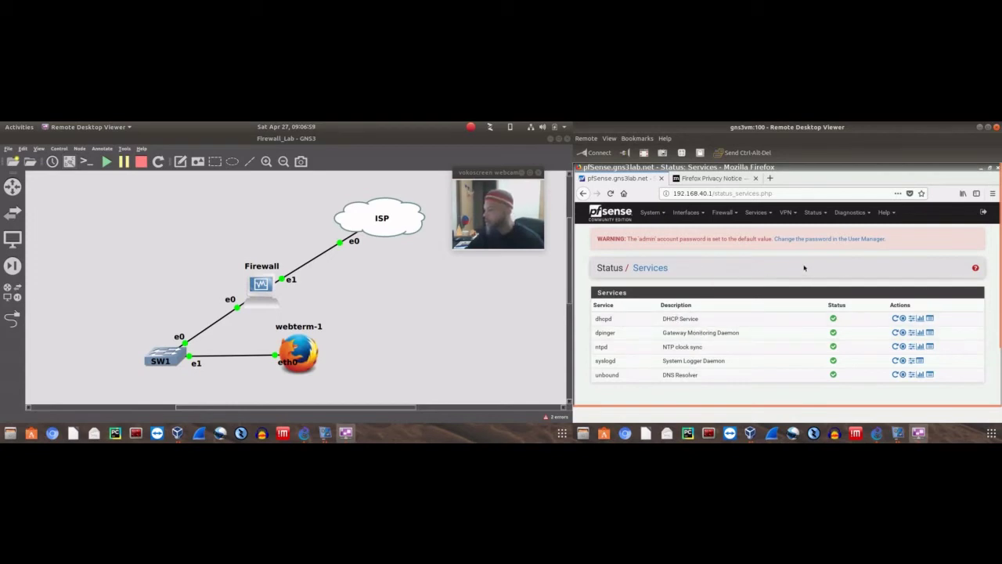
Open Services > PPPoE Server, showing no servers, then browse the Services, VPN and Status menus
{"action": "left_click", "coordinate": [771, 215]}
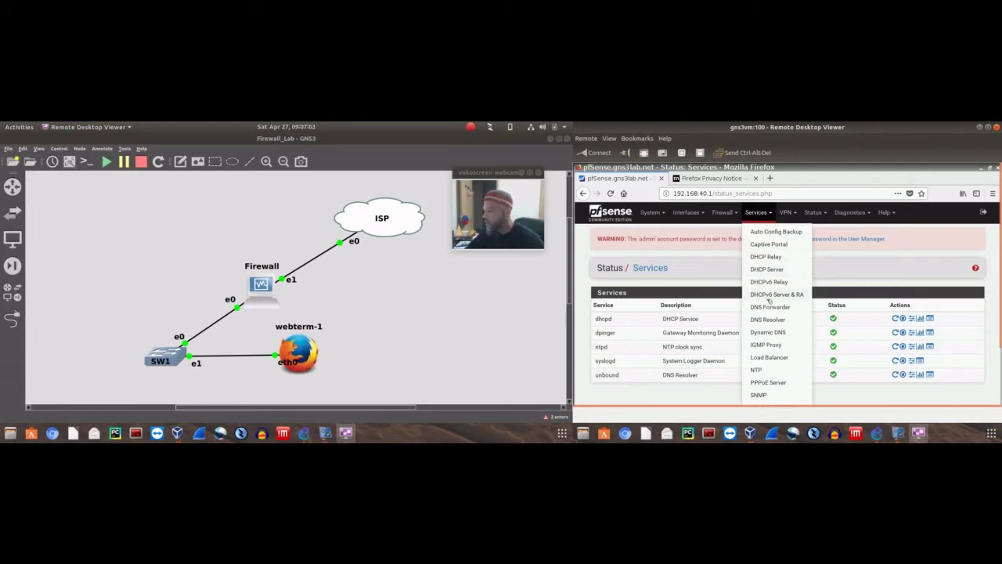
{"action": "left_click", "coordinate": [776, 383]}
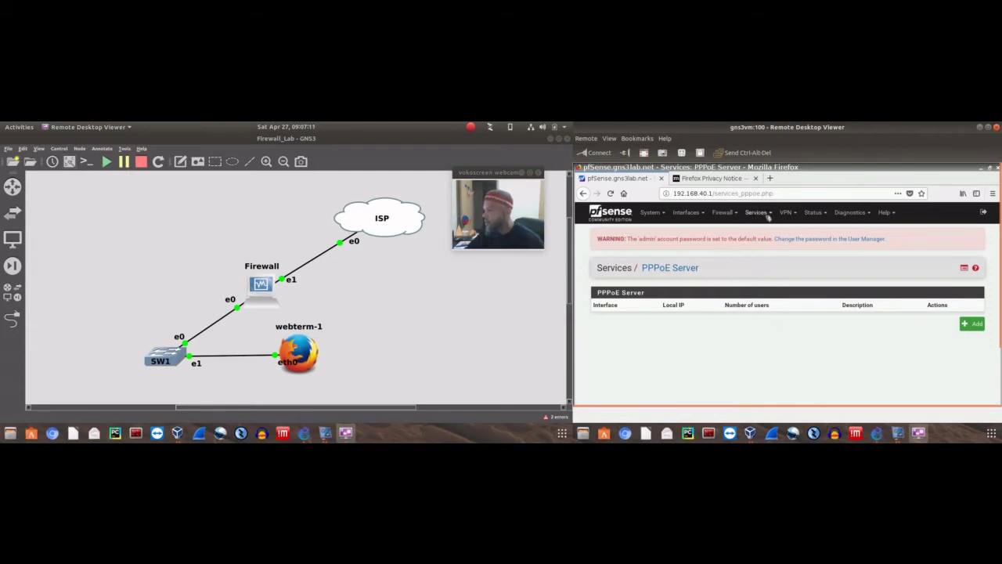
{"action": "left_click", "coordinate": [769, 215]}
{"action": "left_click", "coordinate": [795, 214]}
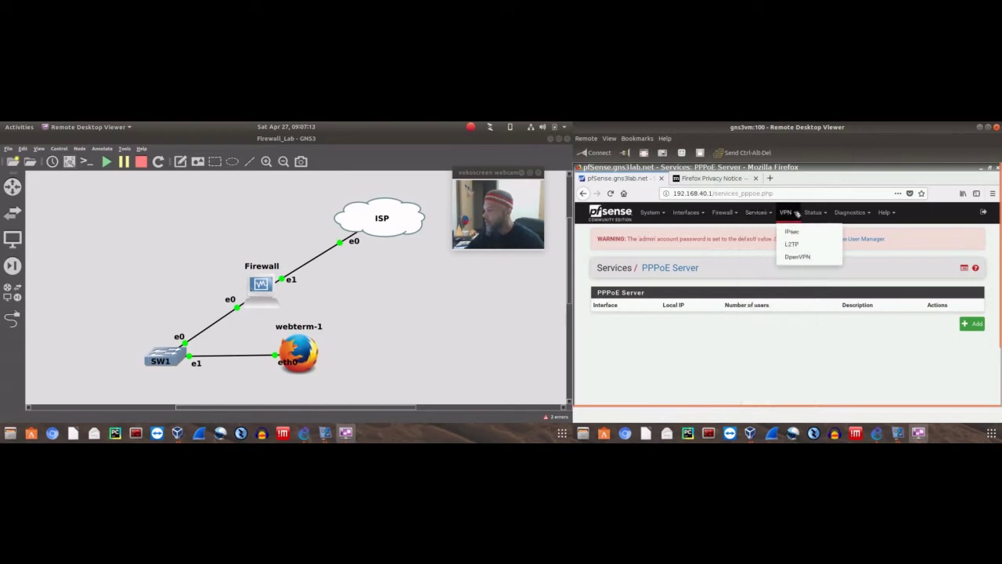
{"action": "left_click", "coordinate": [813, 214]}
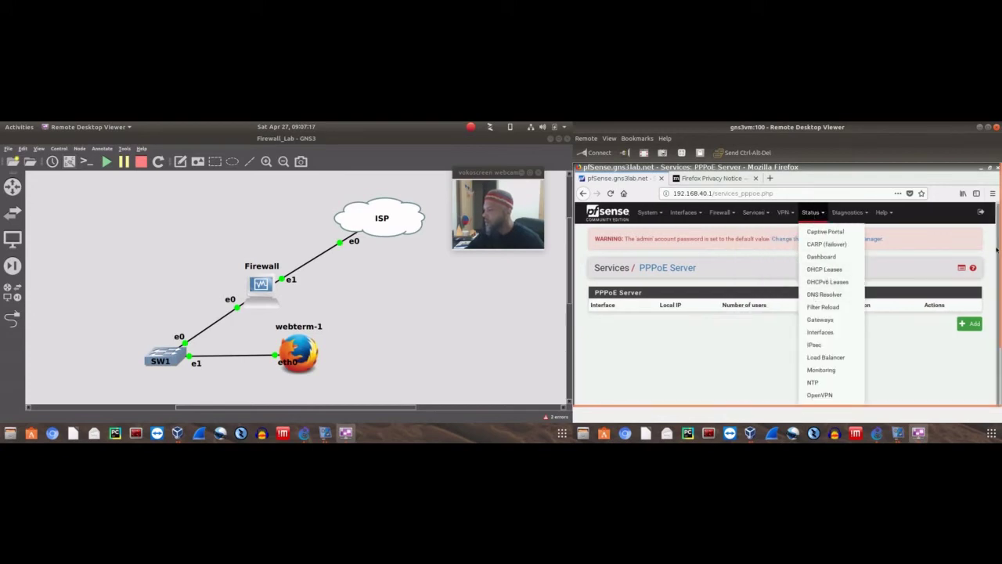
{"action": "left_click", "coordinate": [928, 246]}
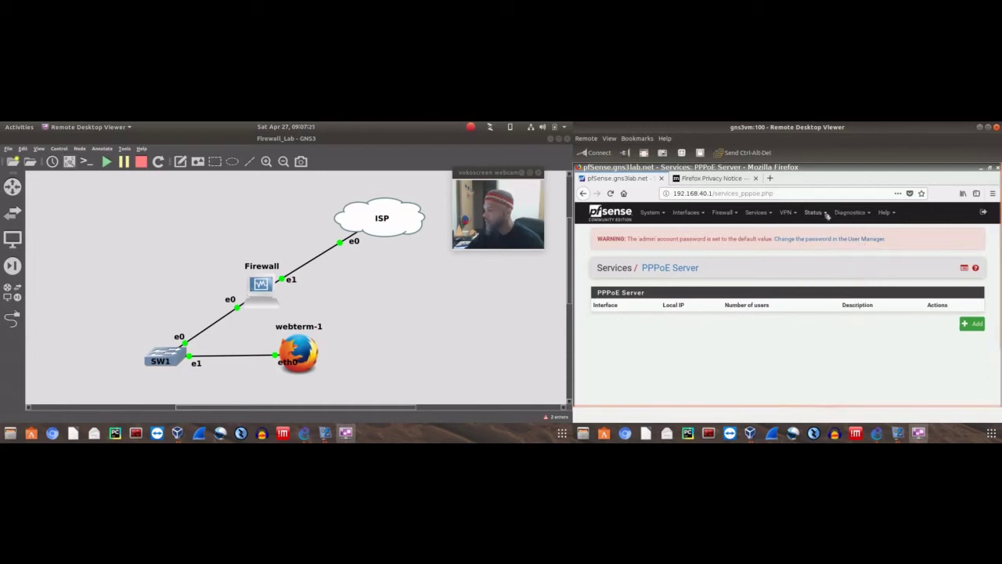
{"action": "left_click", "coordinate": [825, 214]}
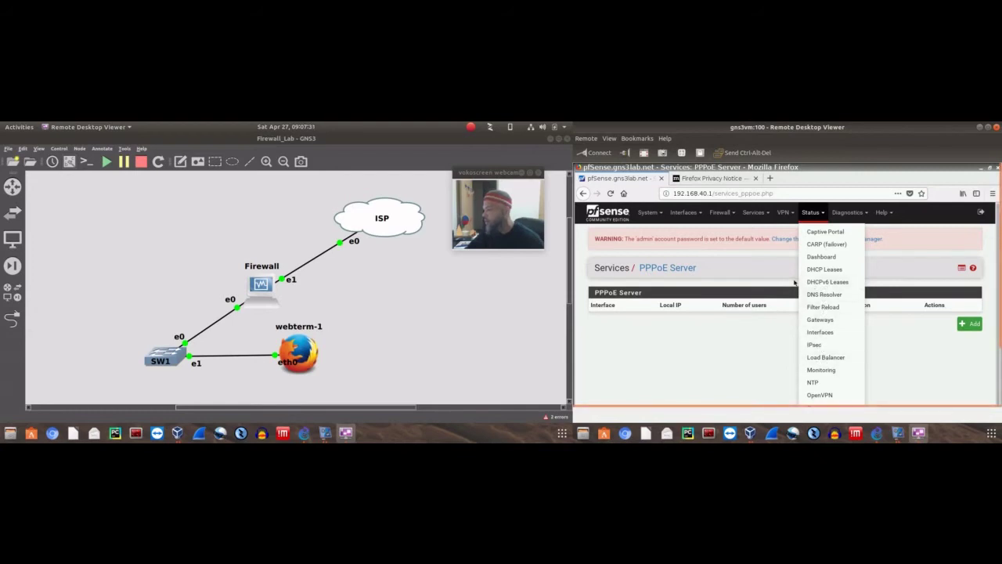
Review the pfSense Status Dashboard widgets, then switch to the Firefox Privacy Notice tab
{"action": "left_click", "coordinate": [835, 258]}
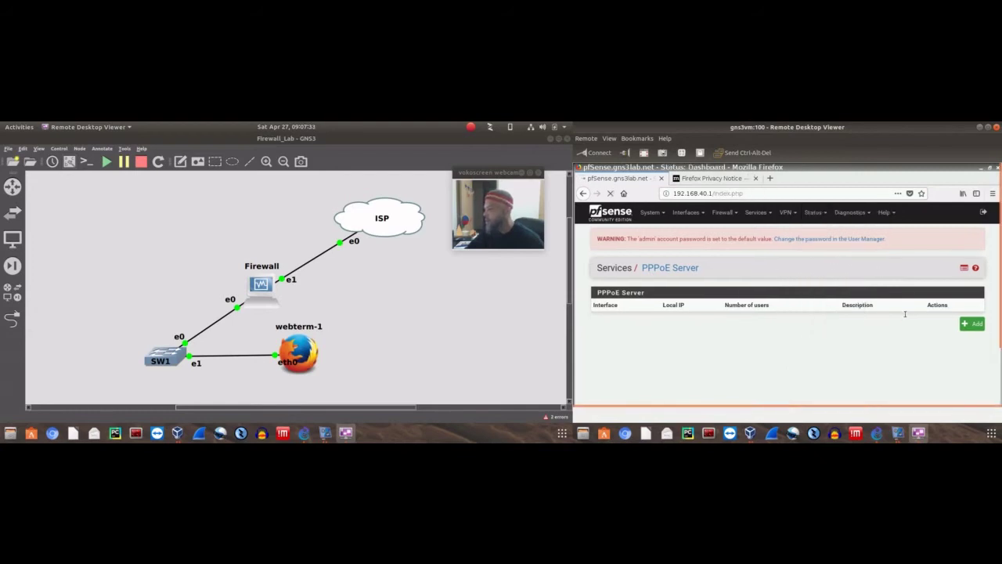
{"action": "scroll", "coordinate": [724, 331], "scroll_direction": "down", "scroll_amount": 3}
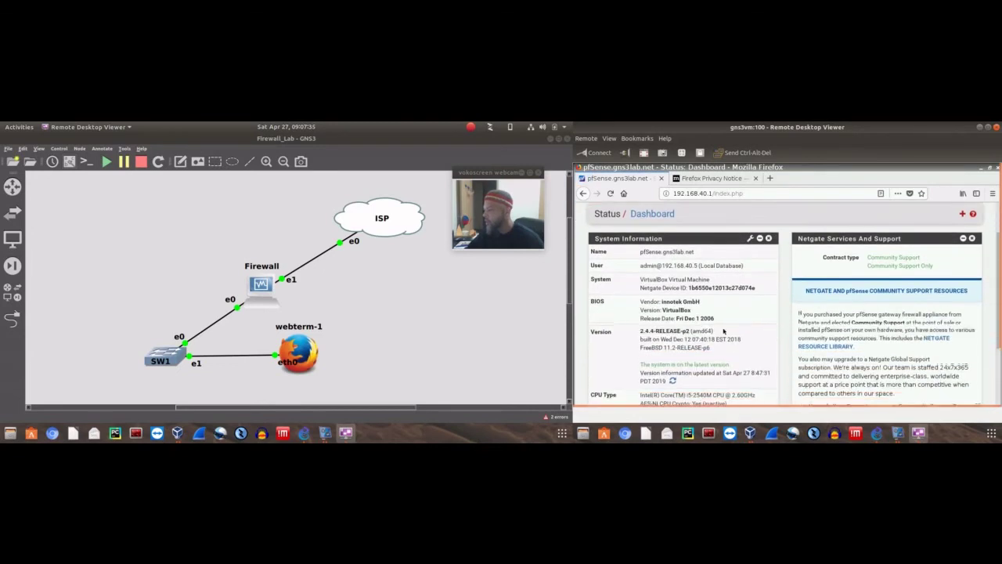
{"action": "scroll", "coordinate": [723, 332], "scroll_direction": "down", "scroll_amount": 1}
{"action": "scroll", "coordinate": [856, 315], "scroll_direction": "down", "scroll_amount": 2}
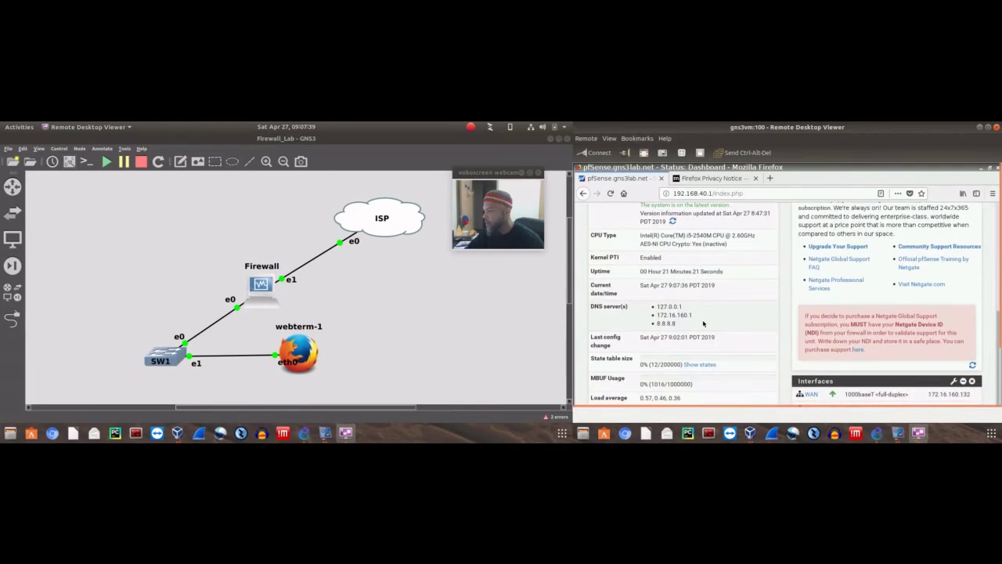
{"action": "scroll", "coordinate": [708, 325], "scroll_direction": "down", "scroll_amount": 2}
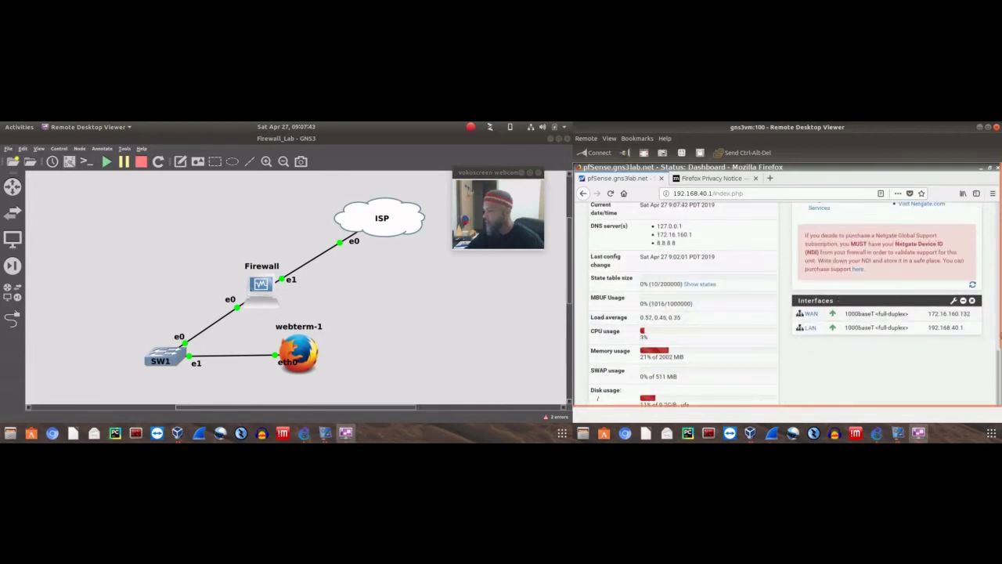
{"action": "scroll", "coordinate": [996, 386], "scroll_direction": "down", "scroll_amount": 2}
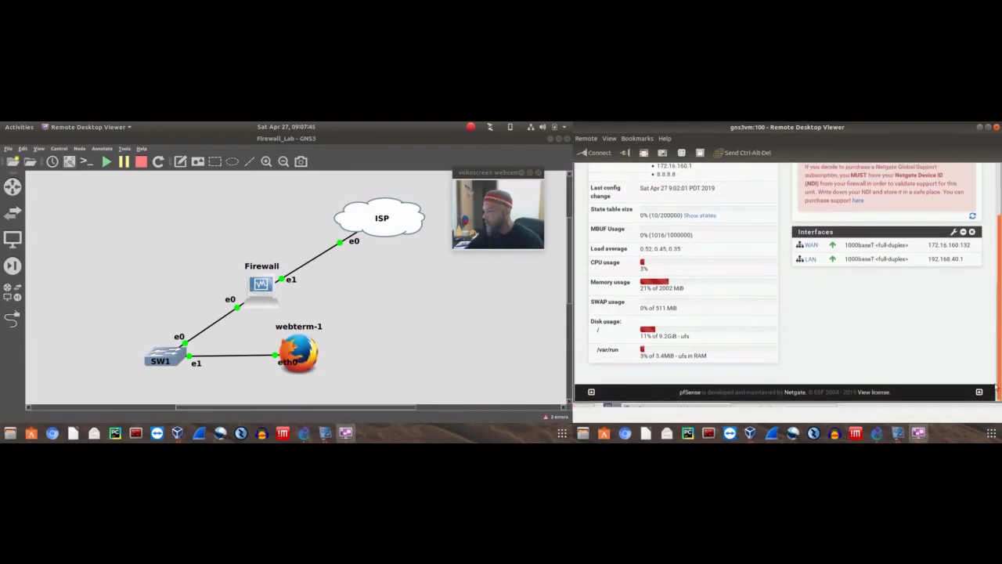
{"action": "scroll", "coordinate": [996, 386], "scroll_direction": "up", "scroll_amount": 2}
{"action": "scroll", "coordinate": [767, 311], "scroll_direction": "up", "scroll_amount": 2}
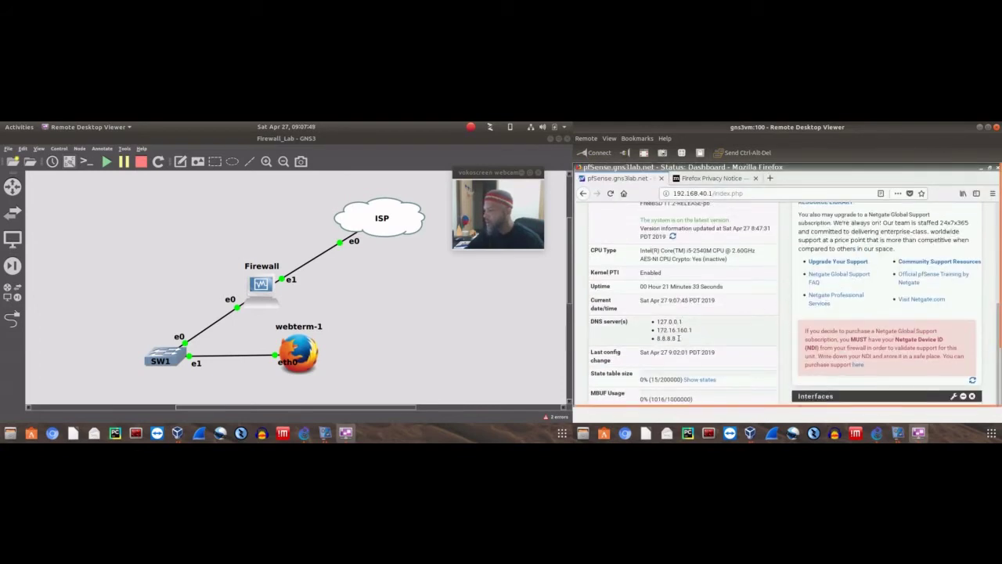
{"action": "scroll", "coordinate": [803, 292], "scroll_direction": "up", "scroll_amount": 2}
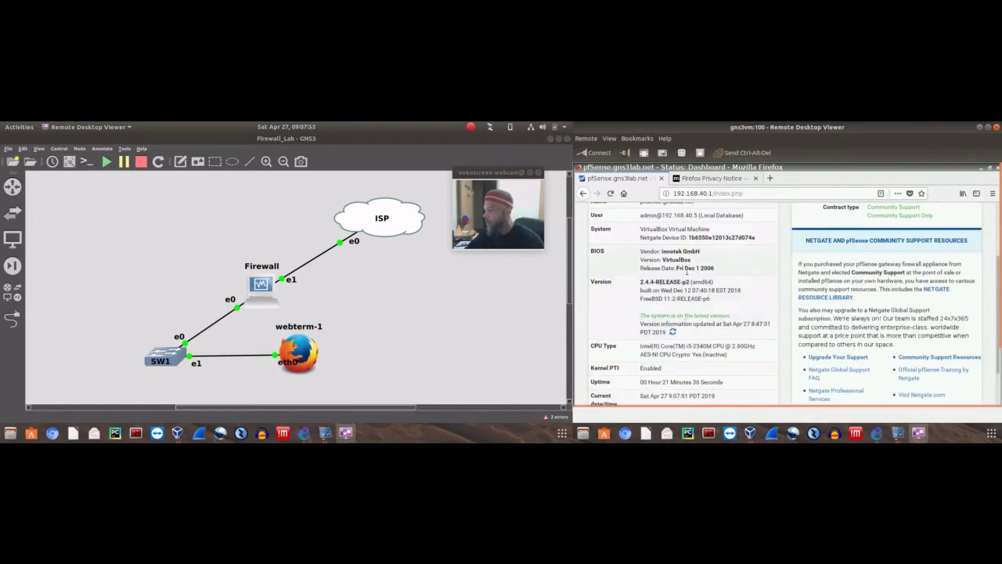
{"action": "scroll", "coordinate": [739, 272], "scroll_direction": "up", "scroll_amount": 2}
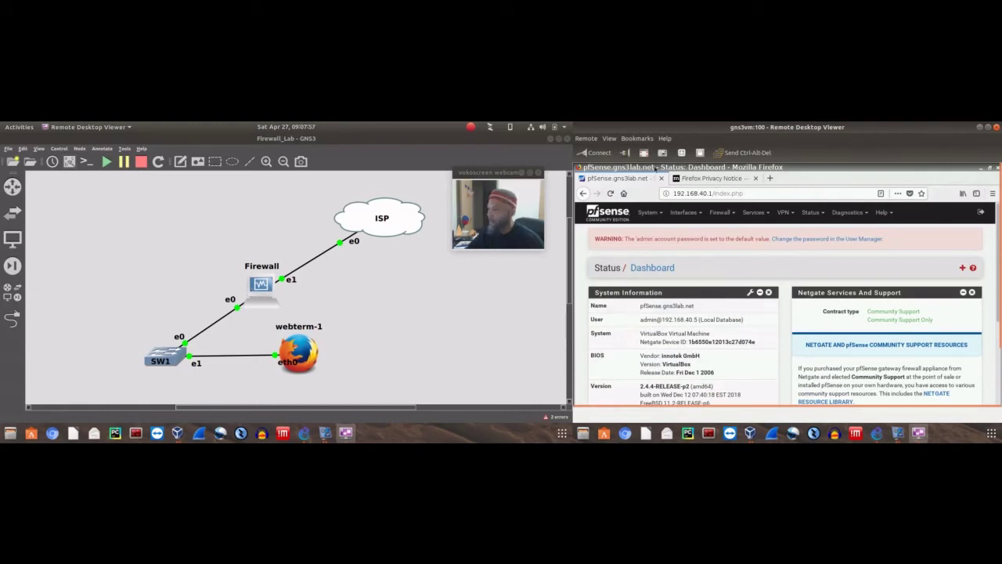
{"action": "left_click", "coordinate": [685, 180]}
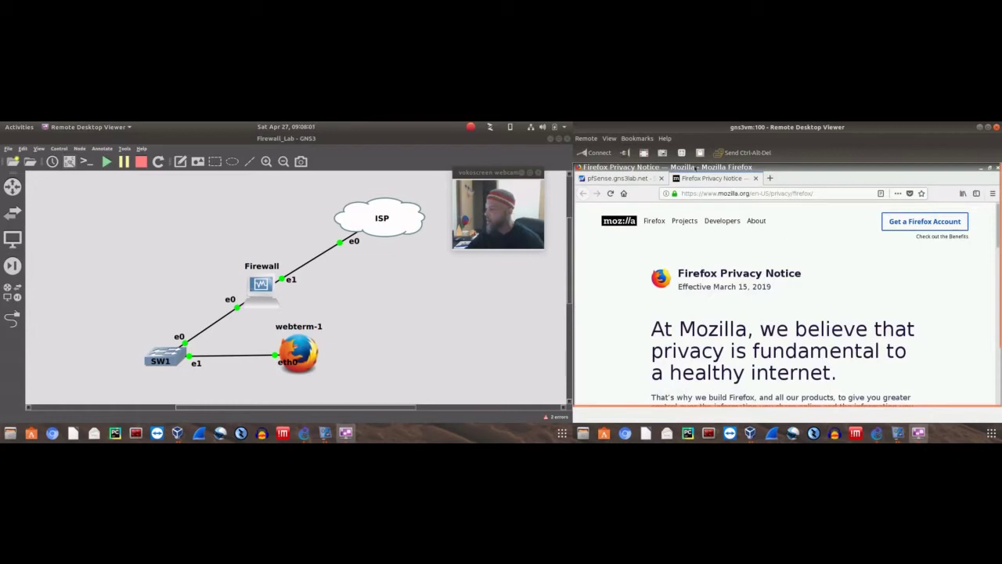
Return to the pfSense tab and show System > Package Manager > Available Packages
{"action": "left_click", "coordinate": [636, 179]}
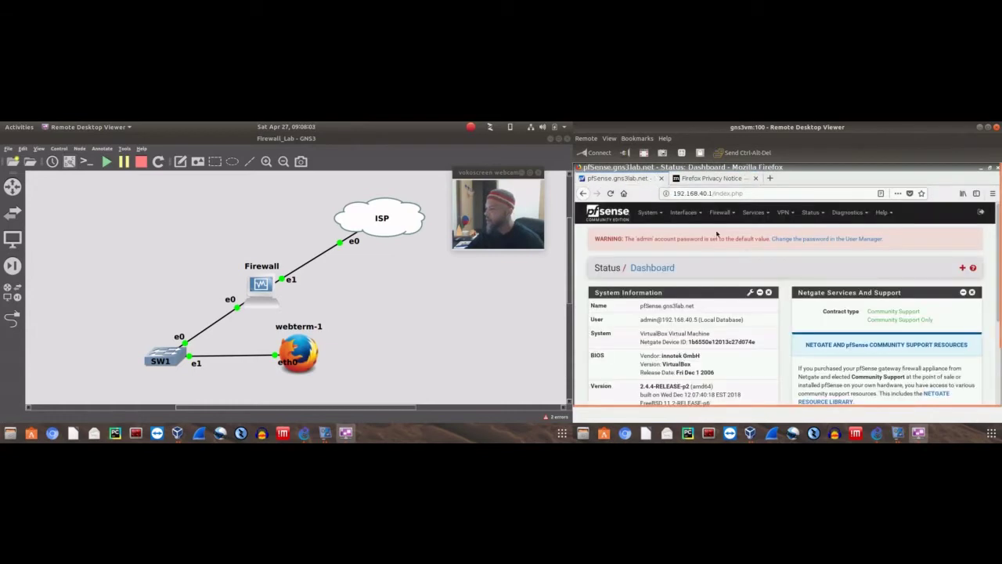
{"action": "left_click", "coordinate": [681, 214]}
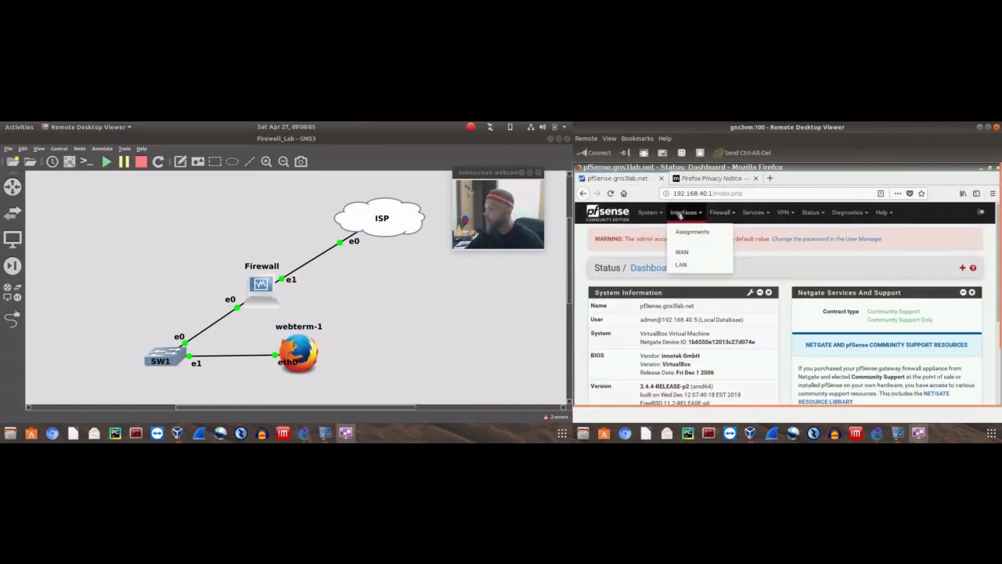
{"action": "left_click", "coordinate": [650, 213]}
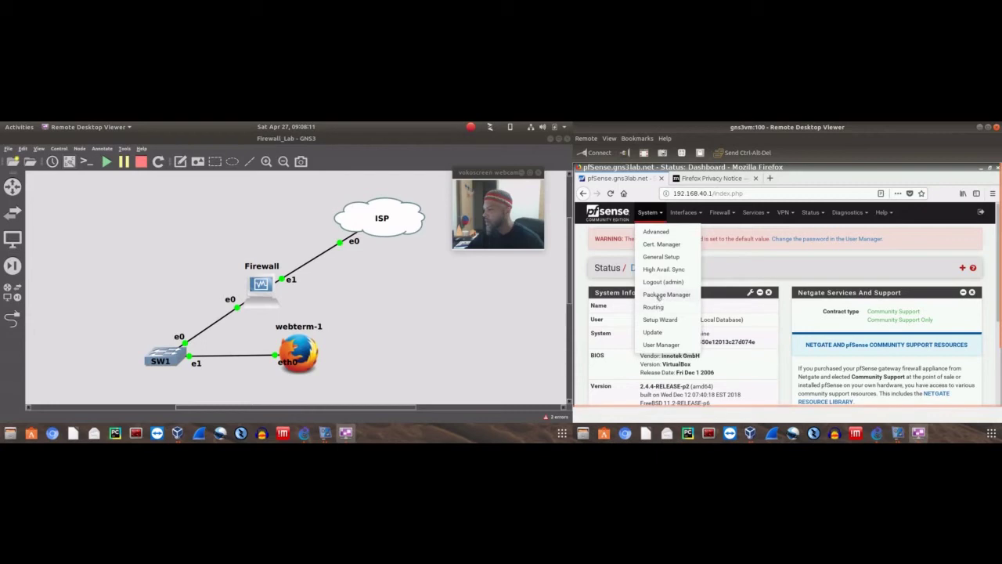
{"action": "left_click", "coordinate": [666, 295]}
{"action": "left_click", "coordinate": [677, 296]}
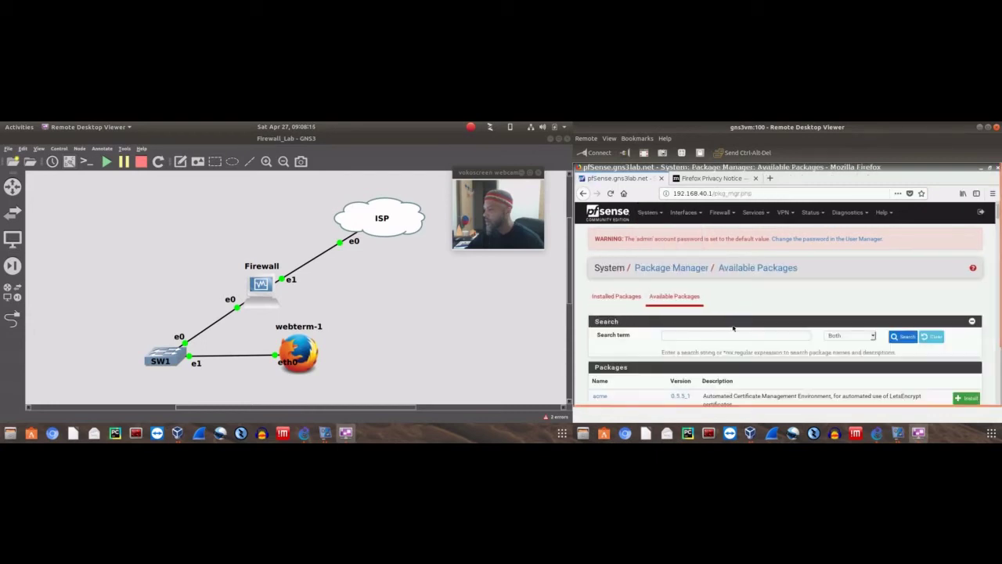
Scroll the Available Packages list down to the snort 3.2.9.8_5 entry near softflowd
{"action": "scroll", "coordinate": [949, 279], "scroll_direction": "down", "scroll_amount": 3}
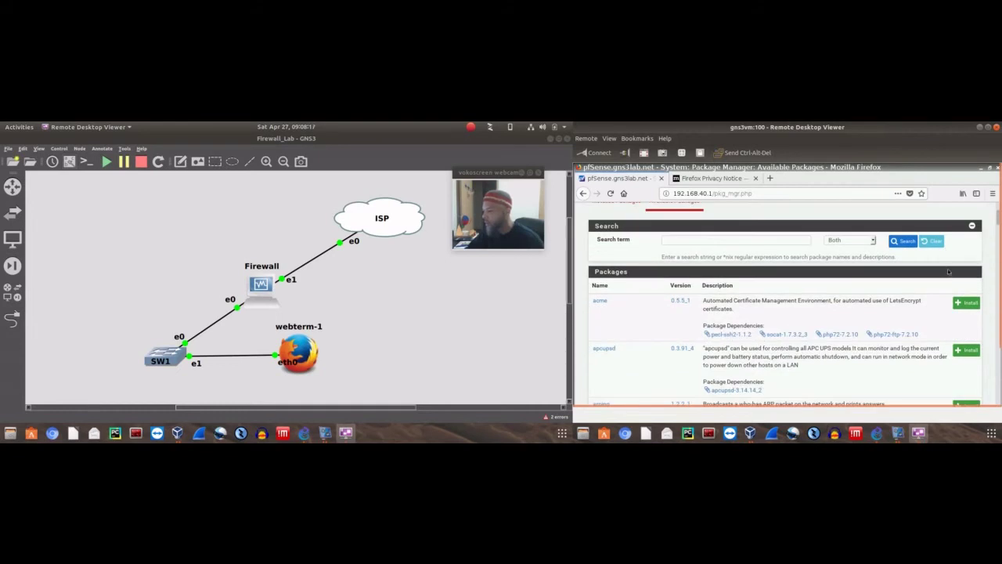
{"action": "scroll", "coordinate": [949, 269], "scroll_direction": "down", "scroll_amount": 4}
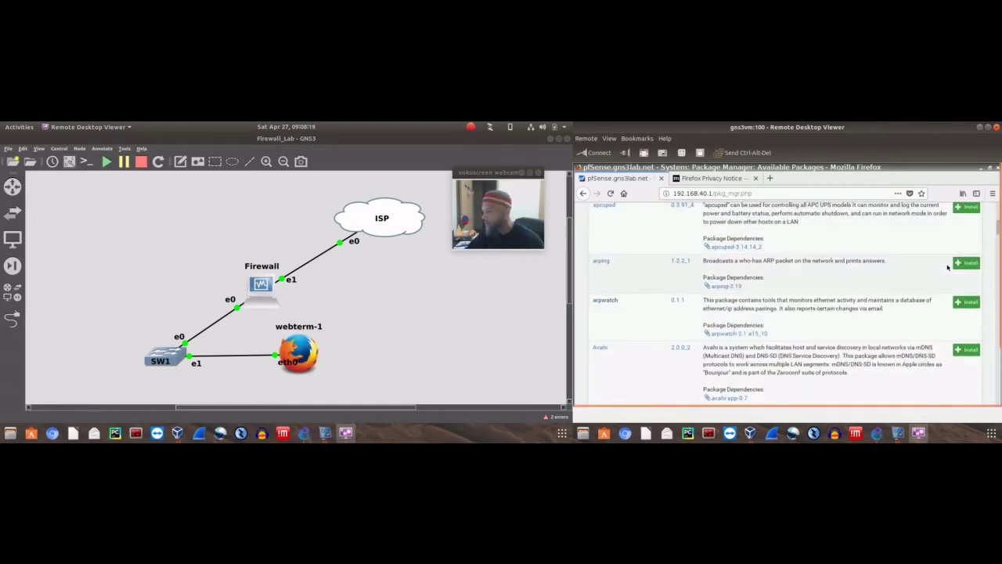
{"action": "scroll", "coordinate": [948, 267], "scroll_direction": "down", "scroll_amount": 10}
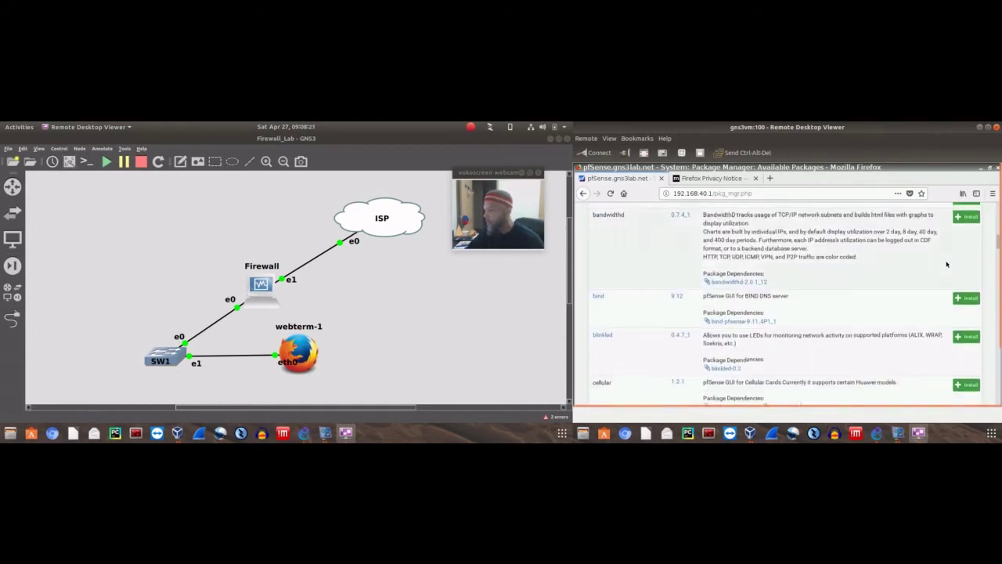
{"action": "scroll", "coordinate": [946, 263], "scroll_direction": "down", "scroll_amount": 10}
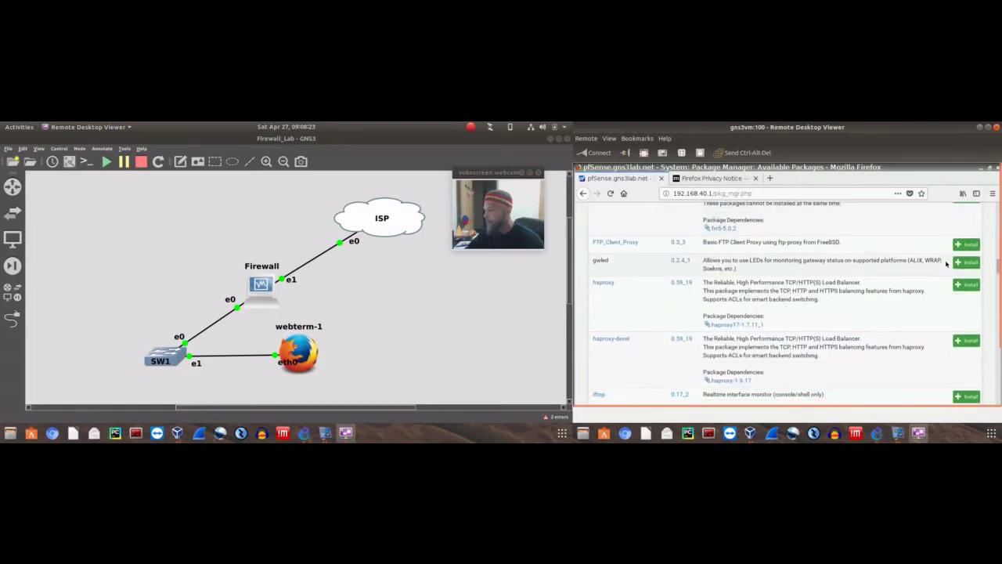
{"action": "scroll", "coordinate": [762, 272], "scroll_direction": "down", "scroll_amount": 6}
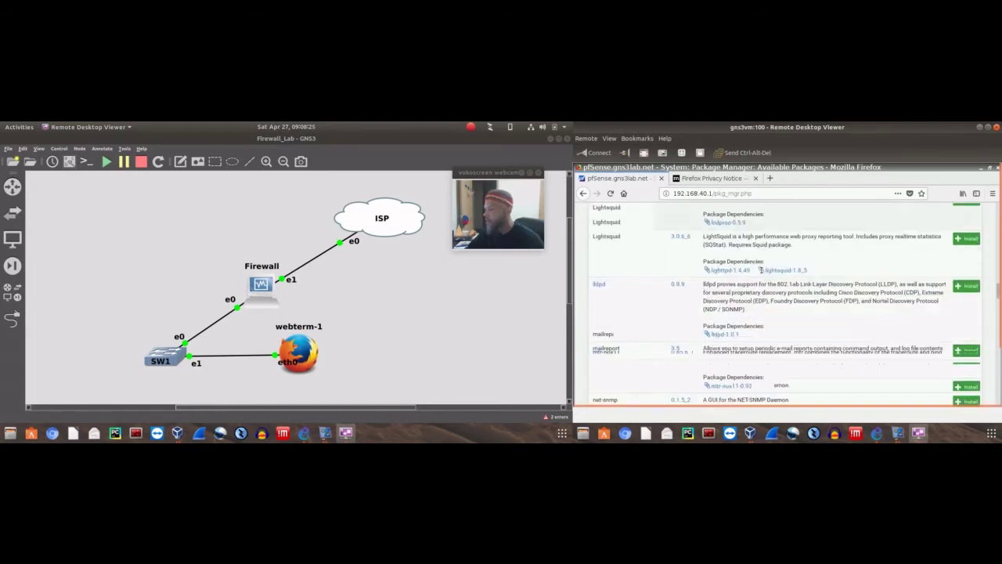
{"action": "scroll", "coordinate": [762, 272], "scroll_direction": "down", "scroll_amount": 5}
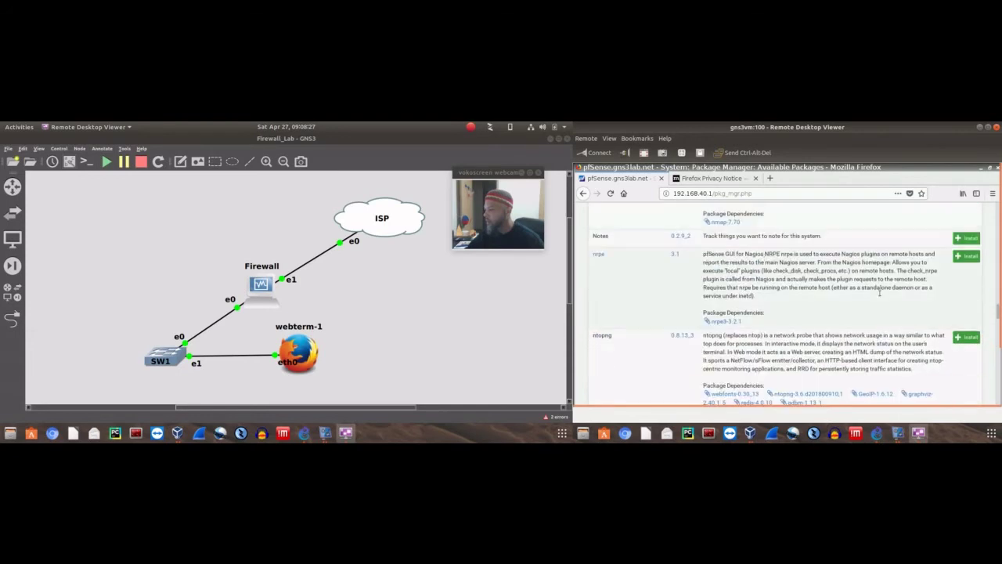
{"action": "left_click_drag", "start_coordinate": [999, 332], "coordinate": [985, 347]}
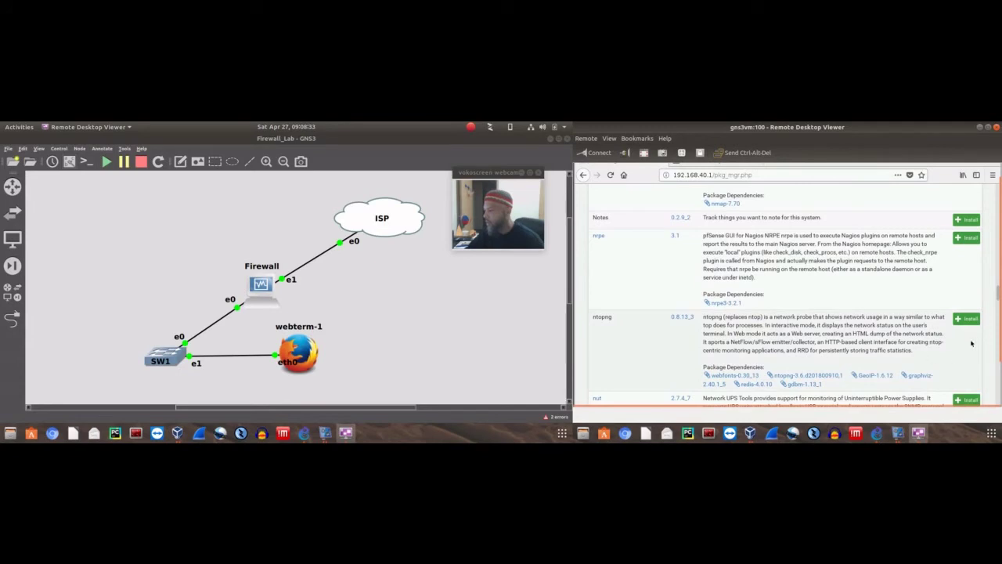
{"action": "left_click_drag", "start_coordinate": [1001, 343], "coordinate": [1001, 329]}
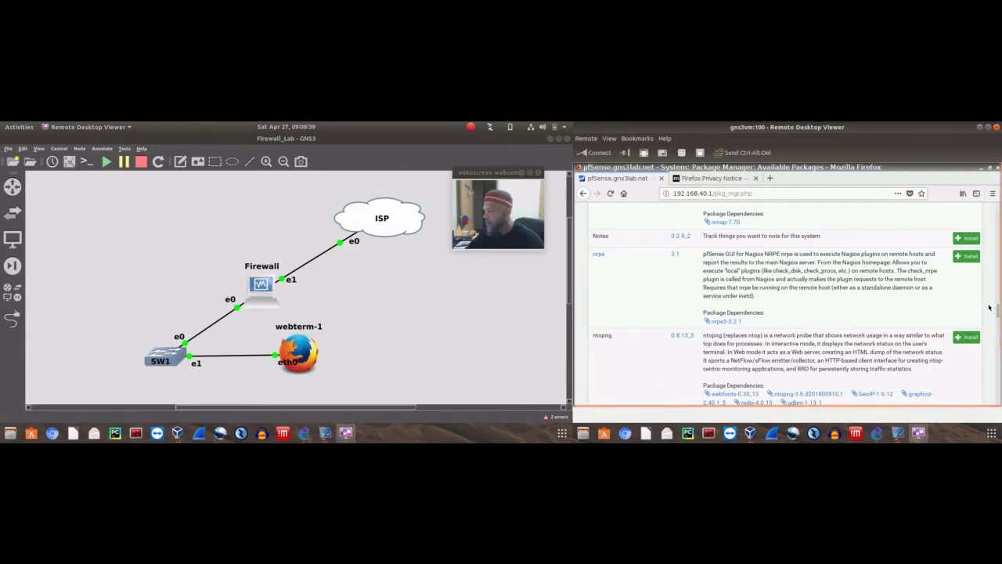
{"action": "scroll", "coordinate": [897, 275], "scroll_direction": "down", "scroll_amount": 3}
{"action": "scroll", "coordinate": [897, 275], "scroll_direction": "down", "scroll_amount": 5}
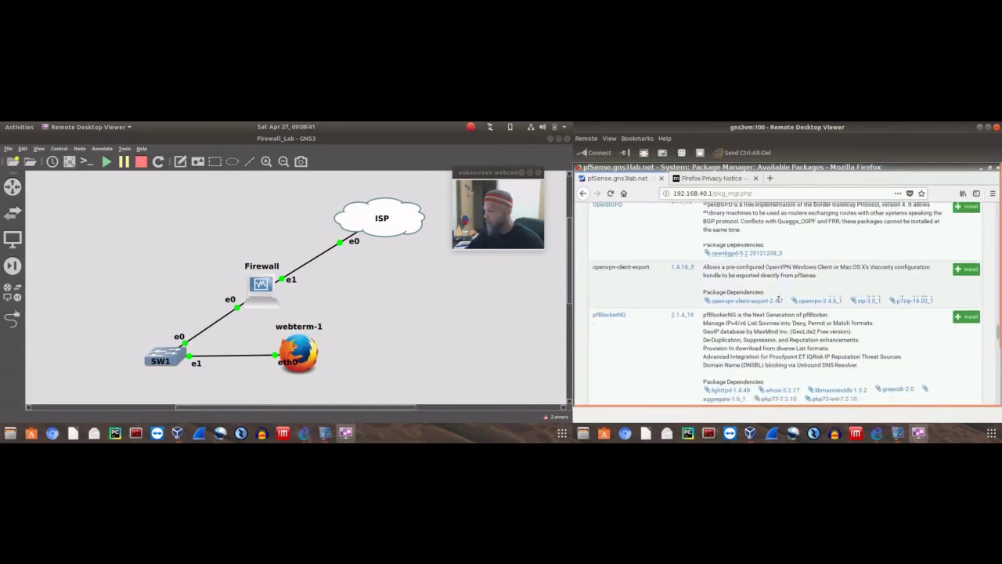
{"action": "scroll", "coordinate": [776, 304], "scroll_direction": "up", "scroll_amount": 2}
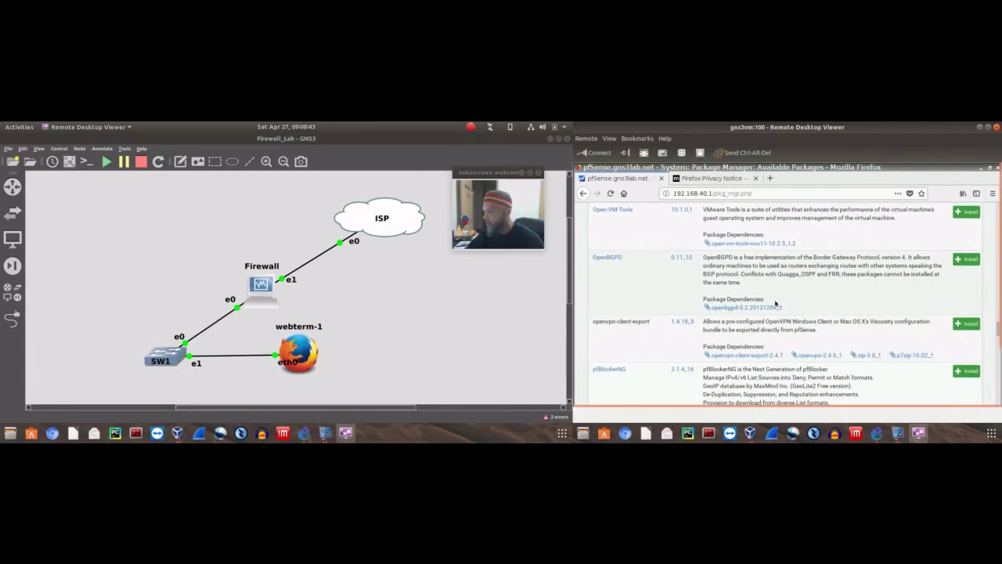
{"action": "scroll", "coordinate": [776, 304], "scroll_direction": "down", "scroll_amount": 2}
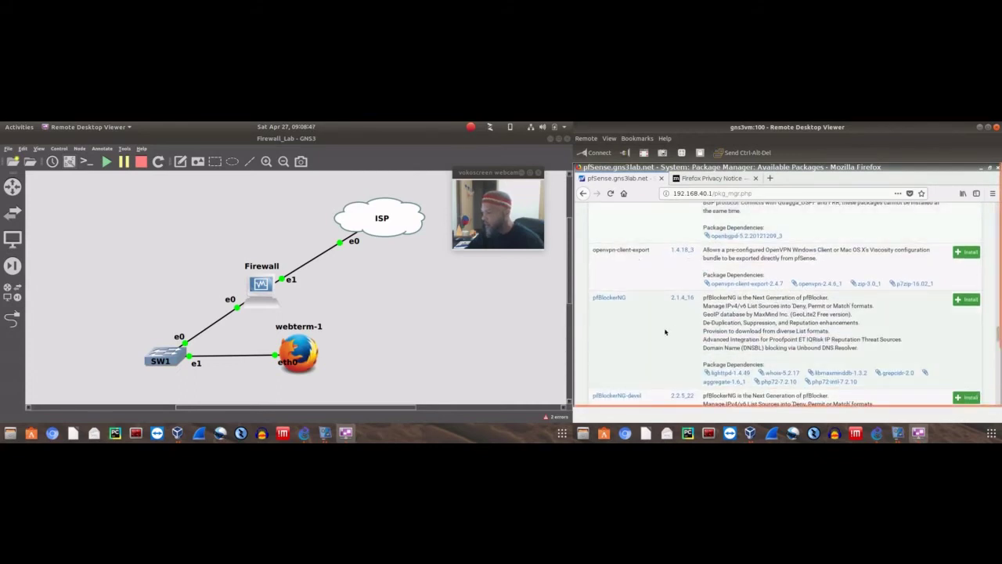
{"action": "scroll", "coordinate": [666, 332], "scroll_direction": "down", "scroll_amount": 1}
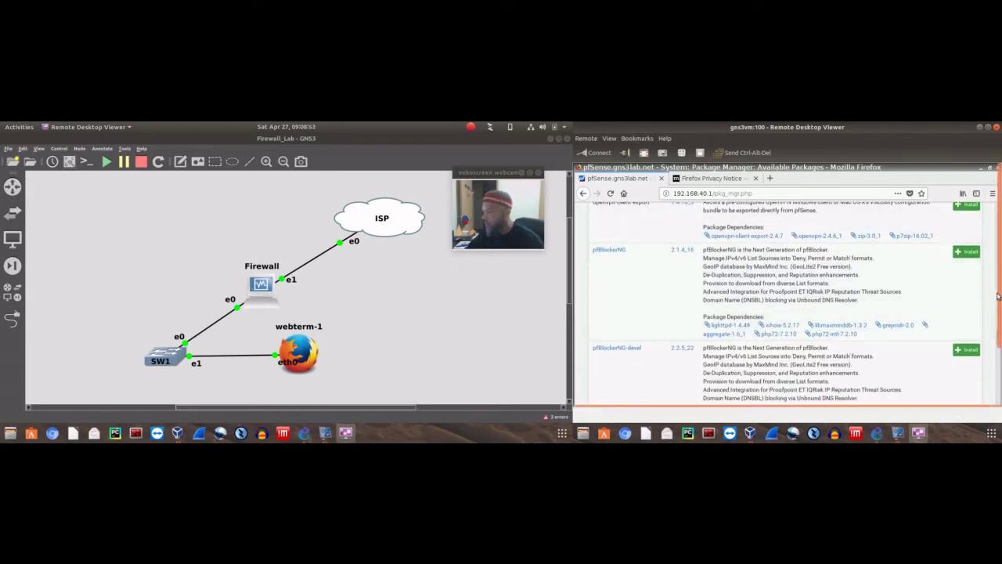
{"action": "left_click_drag", "start_coordinate": [998, 296], "coordinate": [987, 360]}
{"action": "scroll", "coordinate": [789, 285], "scroll_direction": "down", "scroll_amount": 4}
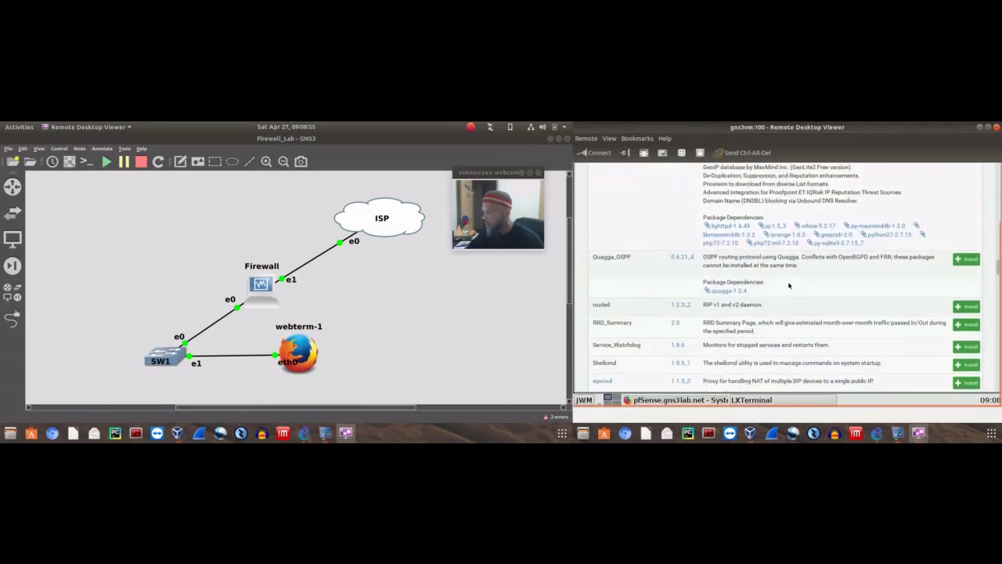
{"action": "scroll", "coordinate": [789, 285], "scroll_direction": "down", "scroll_amount": 5}
{"action": "scroll", "coordinate": [785, 273], "scroll_direction": "down", "scroll_amount": 5}
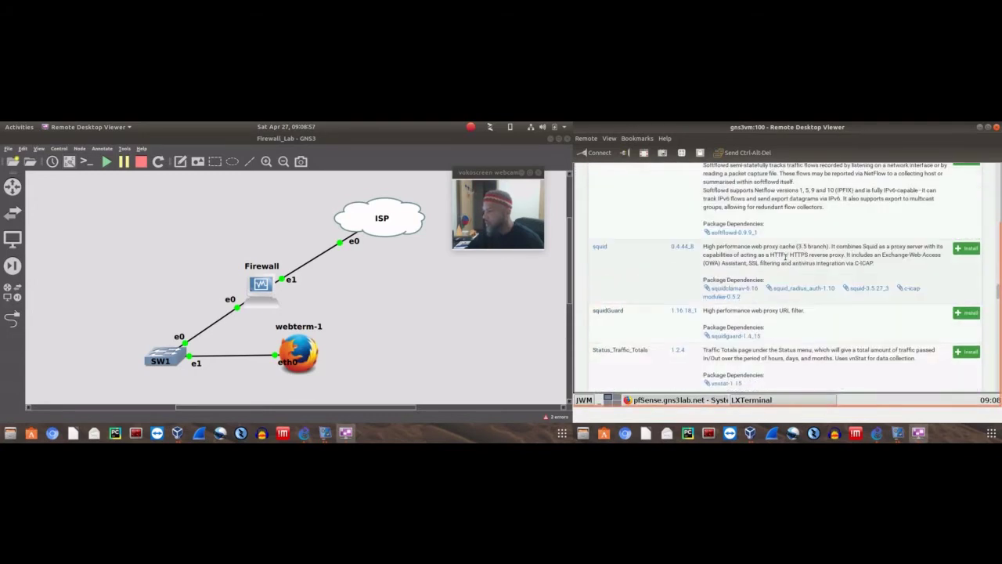
{"action": "scroll", "coordinate": [664, 264], "scroll_direction": "up", "scroll_amount": 4}
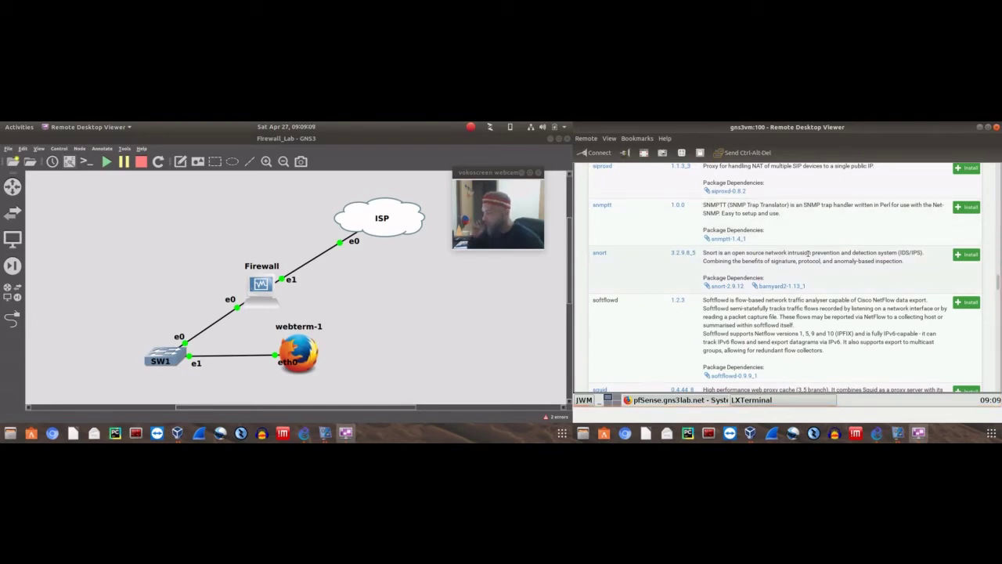
Start and confirm installation of the snort package
{"action": "left_click", "coordinate": [967, 254]}
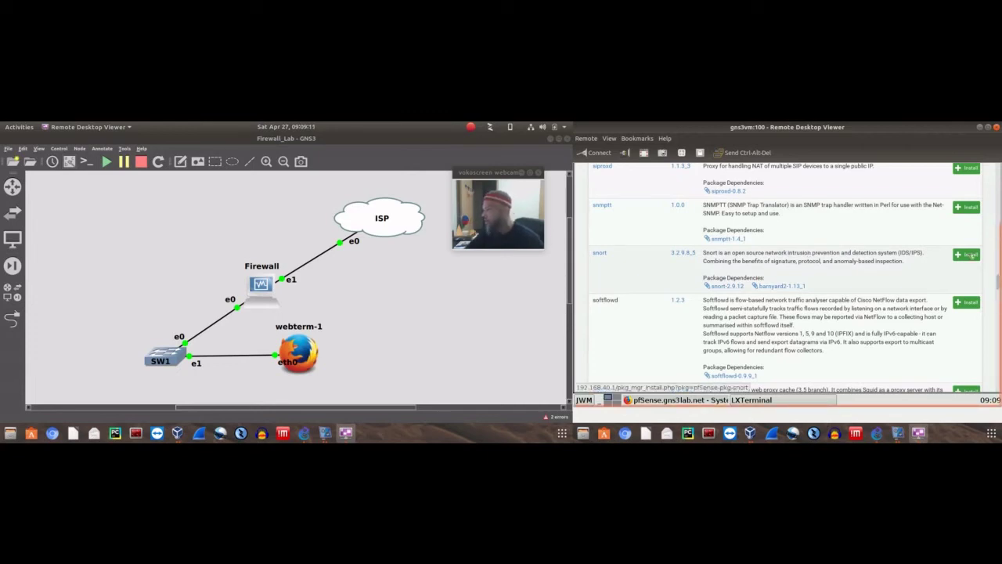
{"action": "left_click", "coordinate": [616, 261]}
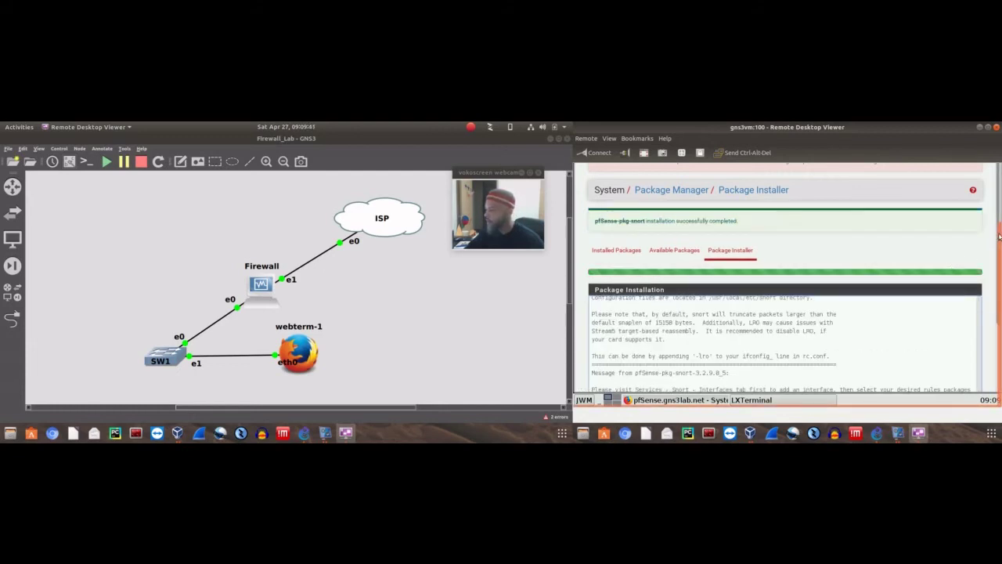
{"action": "mouse_move", "coordinate": [997, 241]}
{"action": "left_mouse_down"}
{"action": "mouse_move", "coordinate": [996, 181]}
{"action": "mouse_move", "coordinate": [997, 235]}
{"action": "left_mouse_up"}
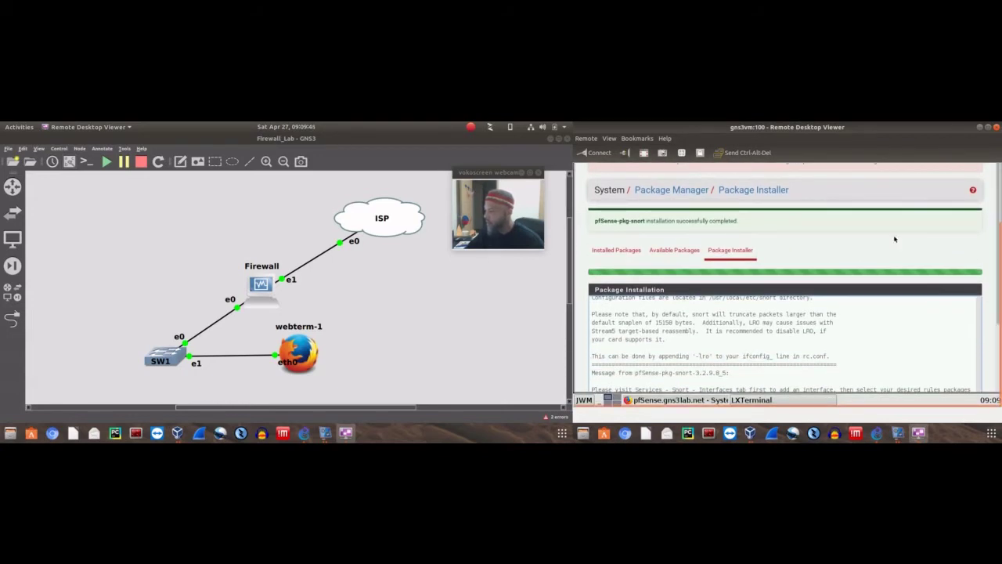
Scroll through the installer log to the Success message and completion banner
{"action": "scroll", "coordinate": [900, 250], "scroll_direction": "down", "scroll_amount": 3}
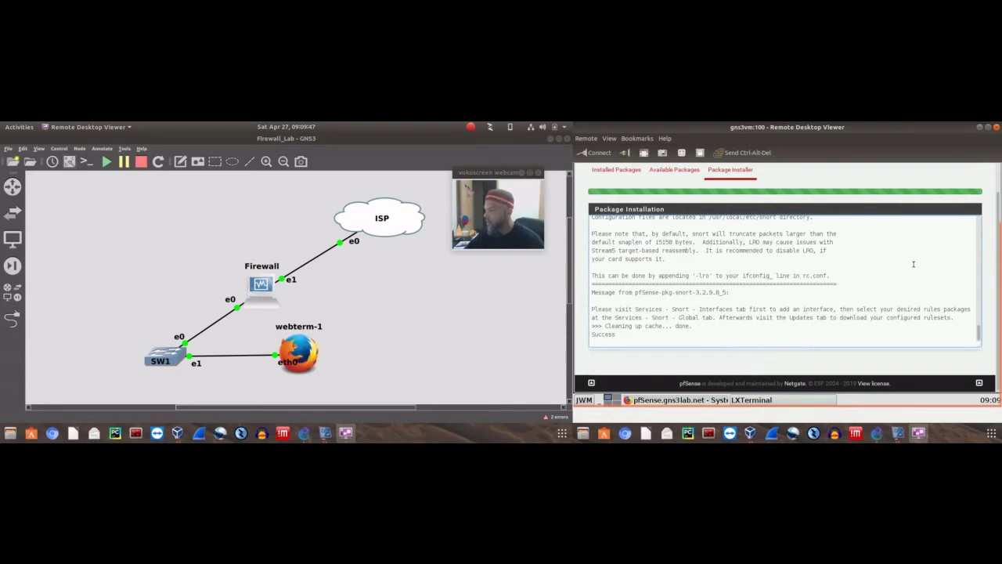
{"action": "scroll", "coordinate": [900, 274], "scroll_direction": "up", "scroll_amount": 10}
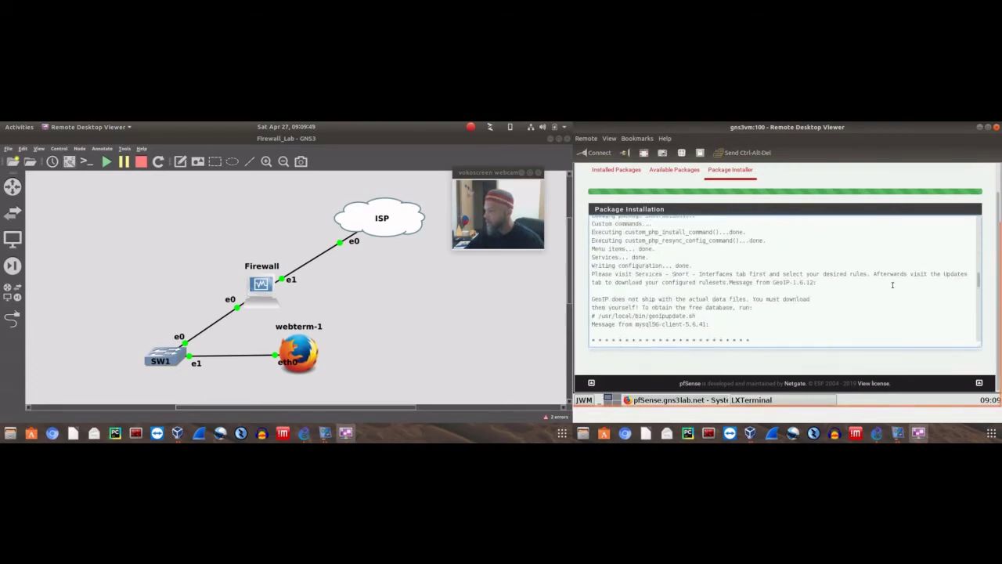
{"action": "scroll", "coordinate": [892, 285], "scroll_direction": "up", "scroll_amount": 10}
{"action": "scroll", "coordinate": [983, 285], "scroll_direction": "up", "scroll_amount": 3}
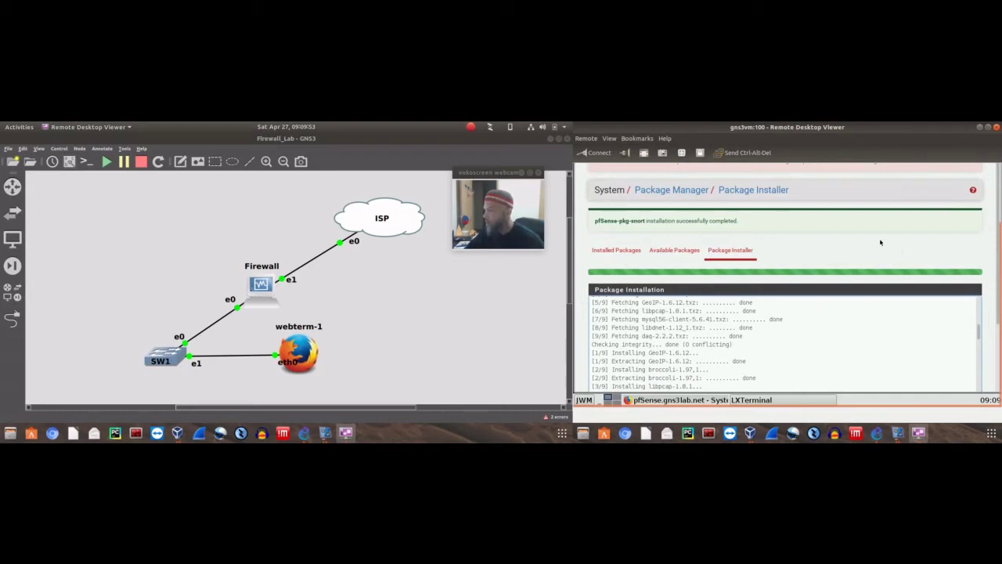
{"action": "scroll", "coordinate": [880, 242], "scroll_direction": "down", "scroll_amount": 3}
{"action": "scroll", "coordinate": [879, 236], "scroll_direction": "up", "scroll_amount": 3}
{"action": "scroll", "coordinate": [917, 245], "scroll_direction": "down", "scroll_amount": 3}
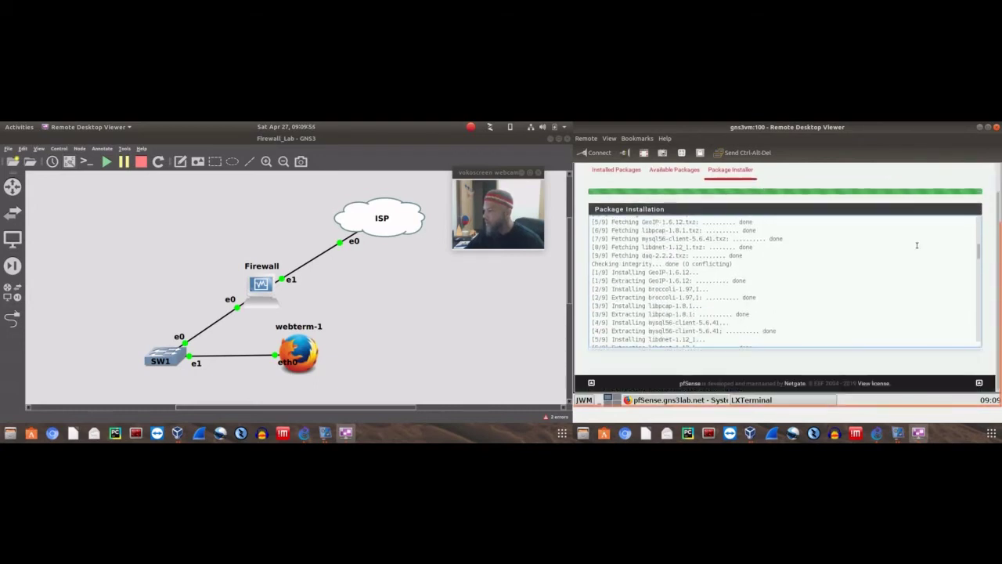
{"action": "scroll", "coordinate": [915, 248], "scroll_direction": "down", "scroll_amount": 10}
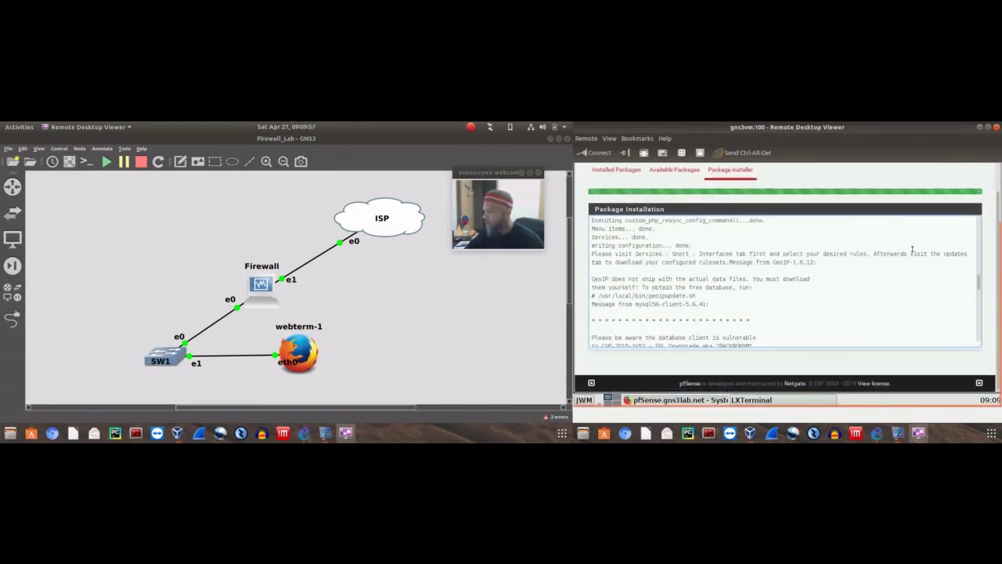
{"action": "scroll", "coordinate": [913, 249], "scroll_direction": "up", "scroll_amount": 5}
{"action": "scroll", "coordinate": [917, 249], "scroll_direction": "down", "scroll_amount": 15}
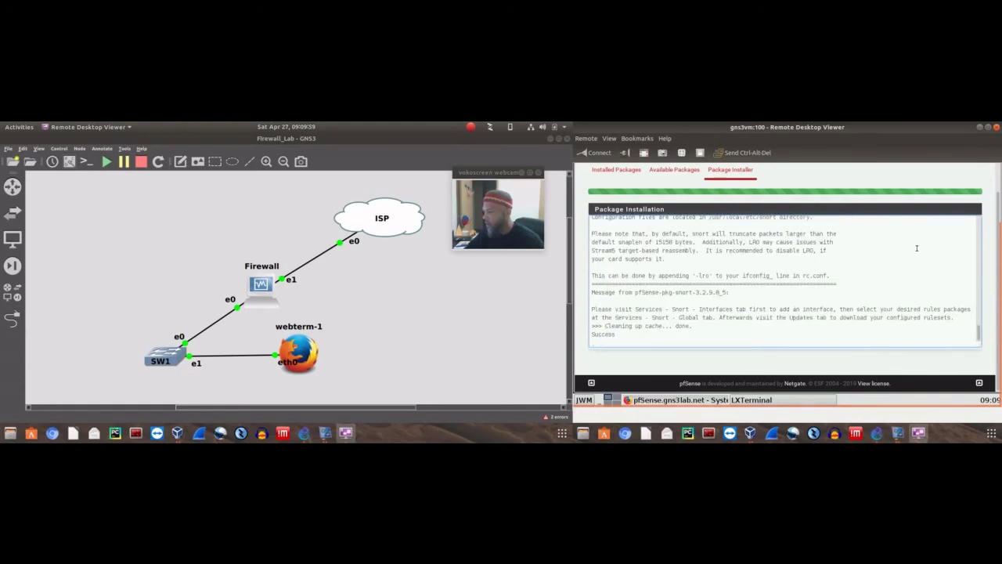
{"action": "scroll", "coordinate": [915, 251], "scroll_direction": "up", "scroll_amount": 10}
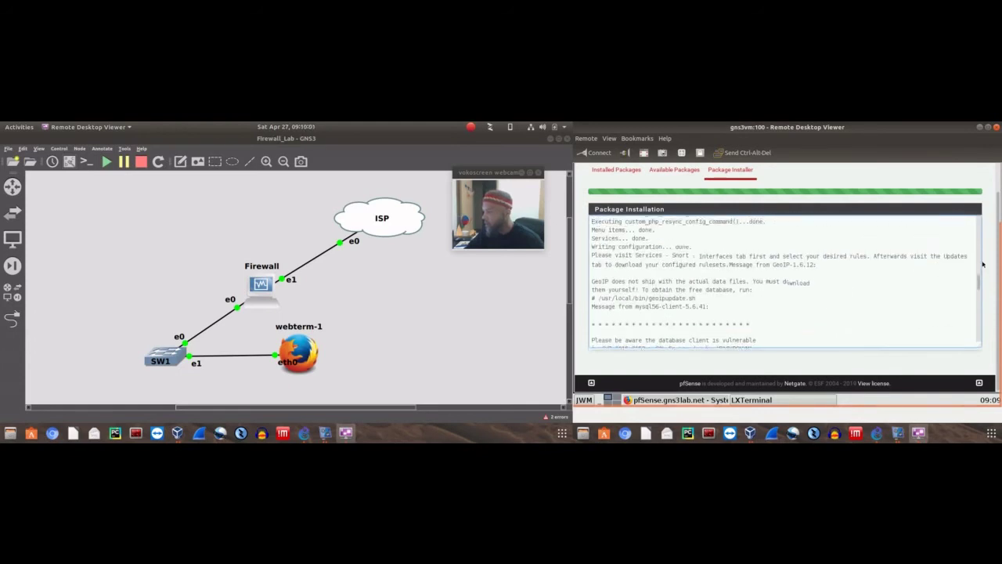
{"action": "scroll", "coordinate": [983, 262], "scroll_direction": "up", "scroll_amount": 3}
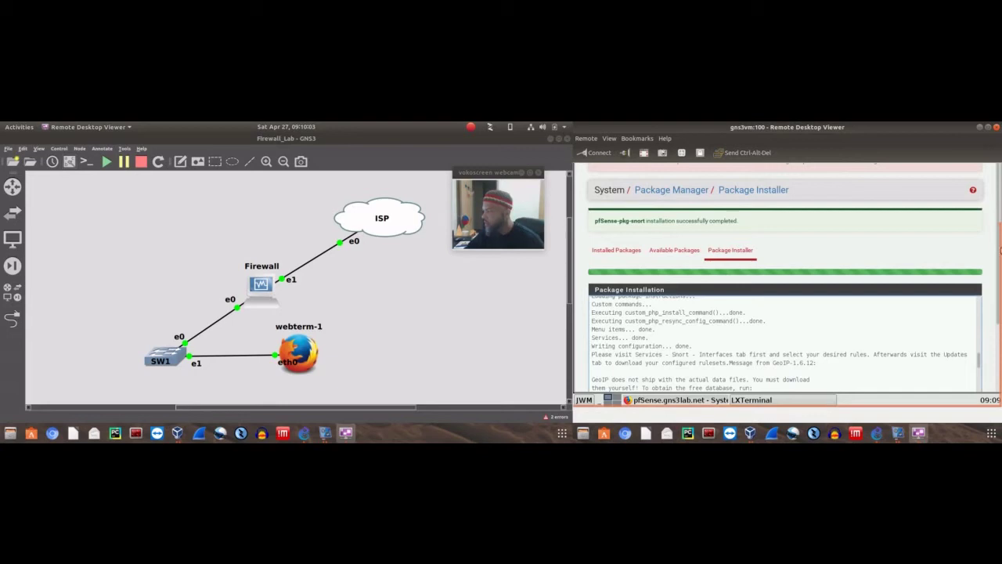
{"action": "scroll", "coordinate": [1000, 251], "scroll_direction": "up", "scroll_amount": 5}
Browse the tools listed in the Diagnostics menu
{"action": "left_click", "coordinate": [851, 212]}
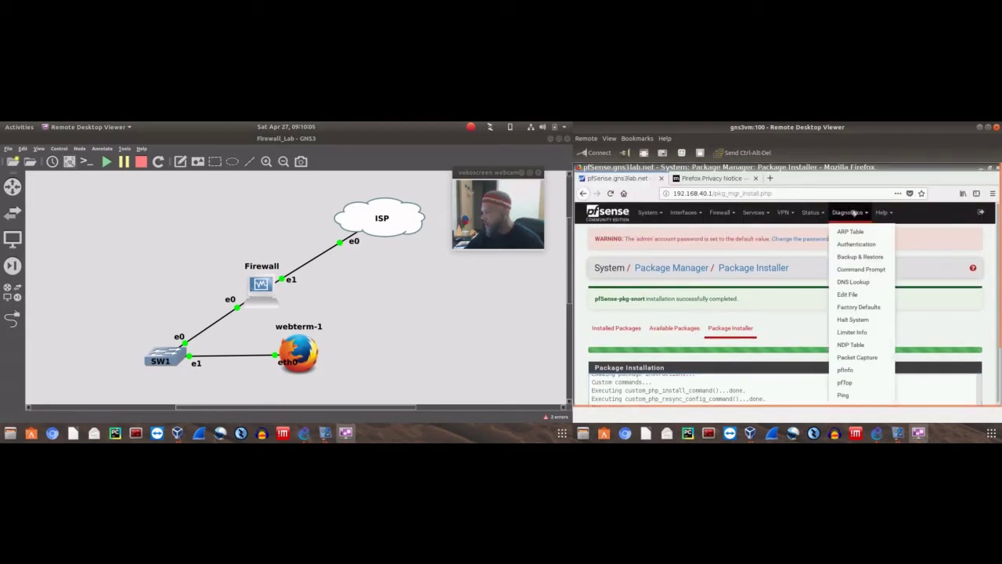
{"action": "scroll", "coordinate": [866, 313], "scroll_direction": "down", "scroll_amount": 3}
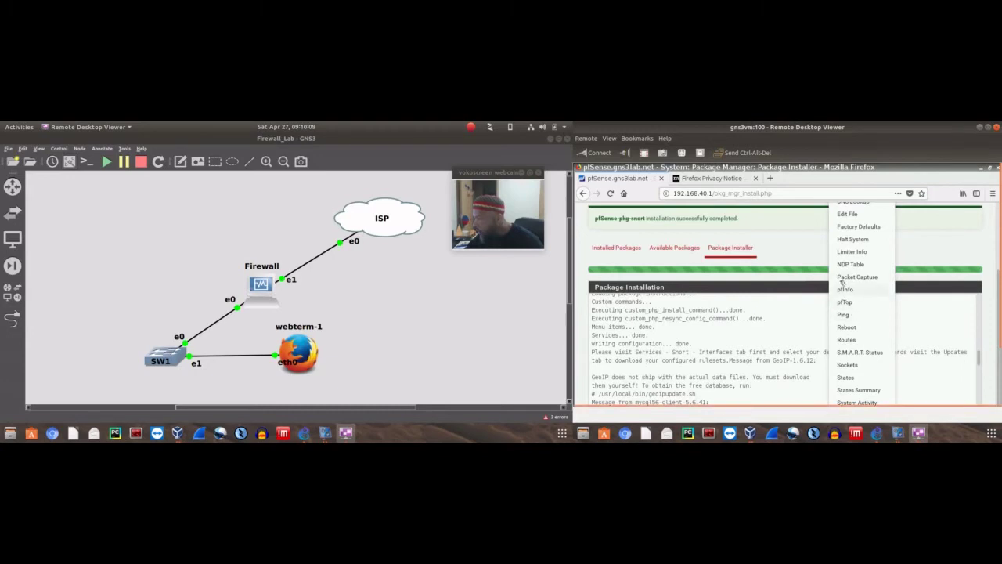
{"action": "scroll", "coordinate": [856, 248], "scroll_direction": "up", "scroll_amount": 2}
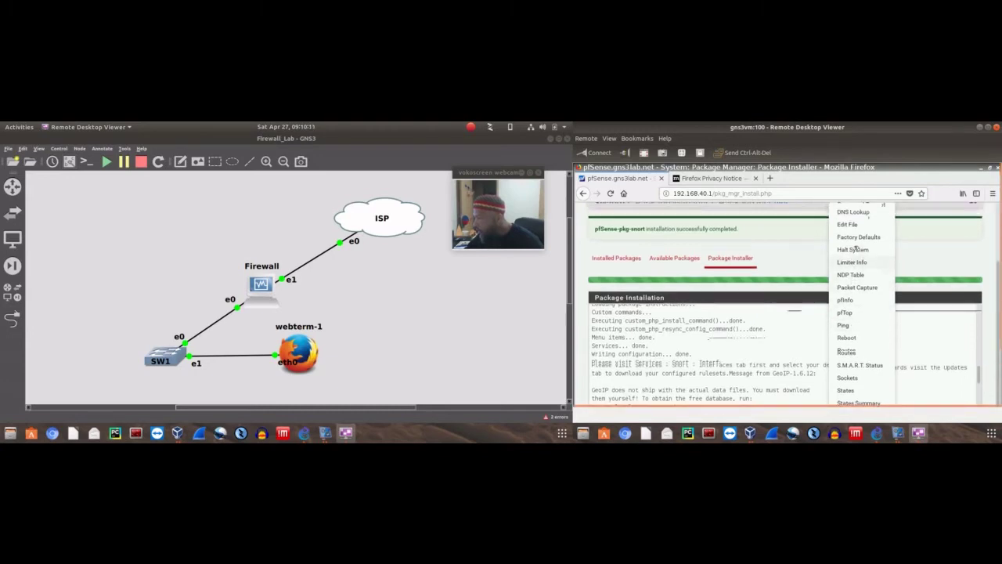
{"action": "scroll", "coordinate": [856, 248], "scroll_direction": "down", "scroll_amount": 2}
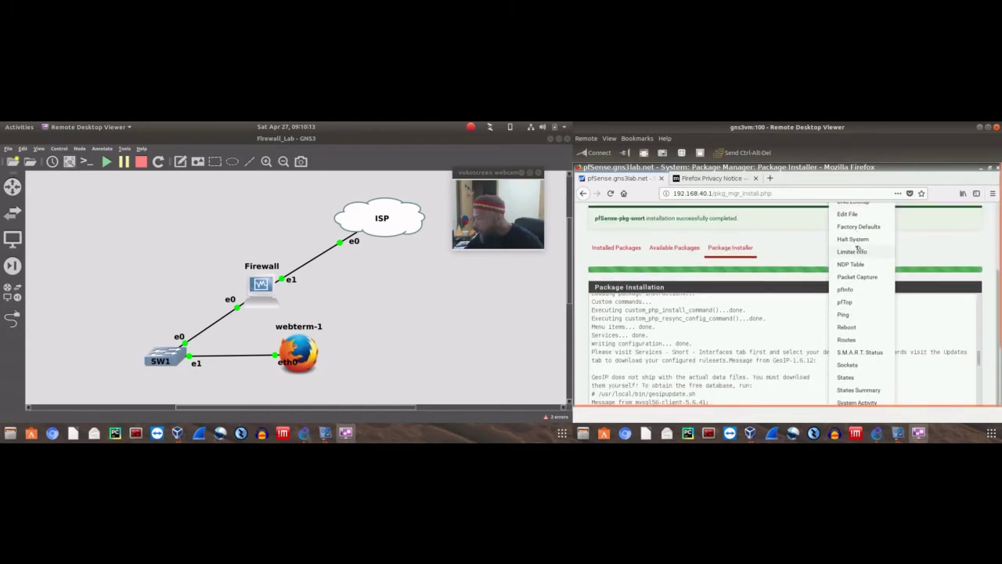
{"action": "scroll", "coordinate": [899, 307], "scroll_direction": "down", "scroll_amount": 3}
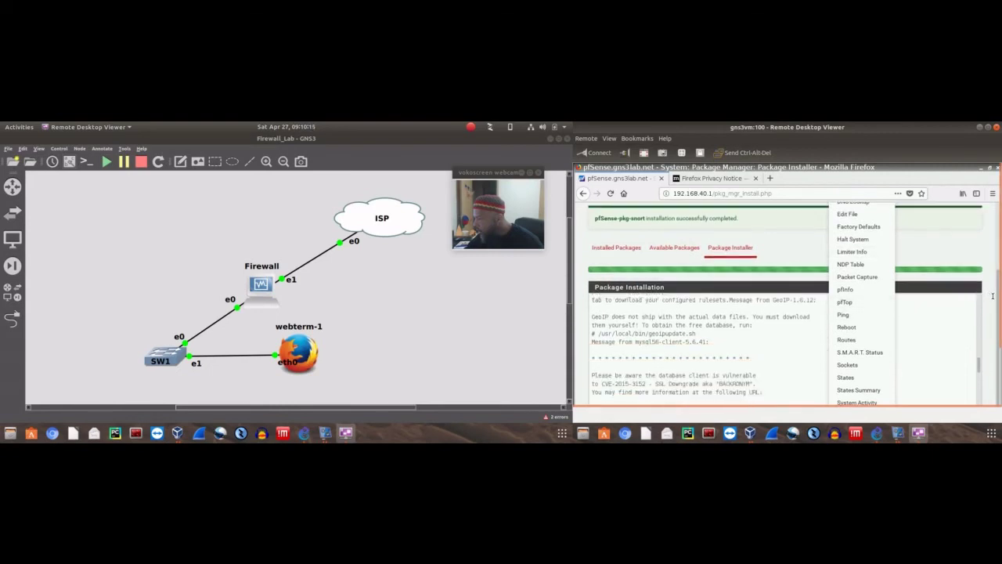
{"action": "scroll", "coordinate": [999, 273], "scroll_direction": "down", "scroll_amount": 3}
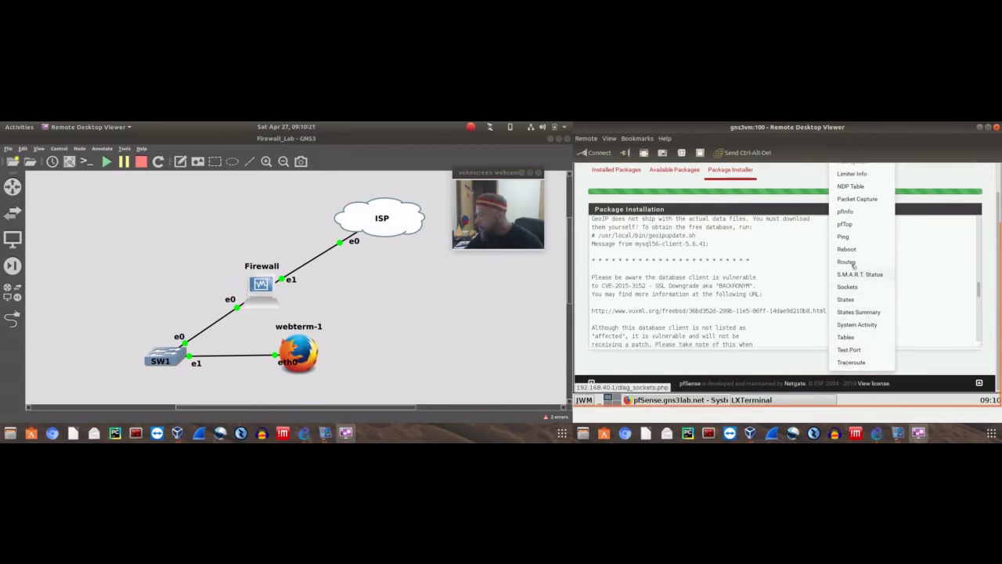
{"action": "scroll", "coordinate": [930, 196], "scroll_direction": "up", "scroll_amount": 3}
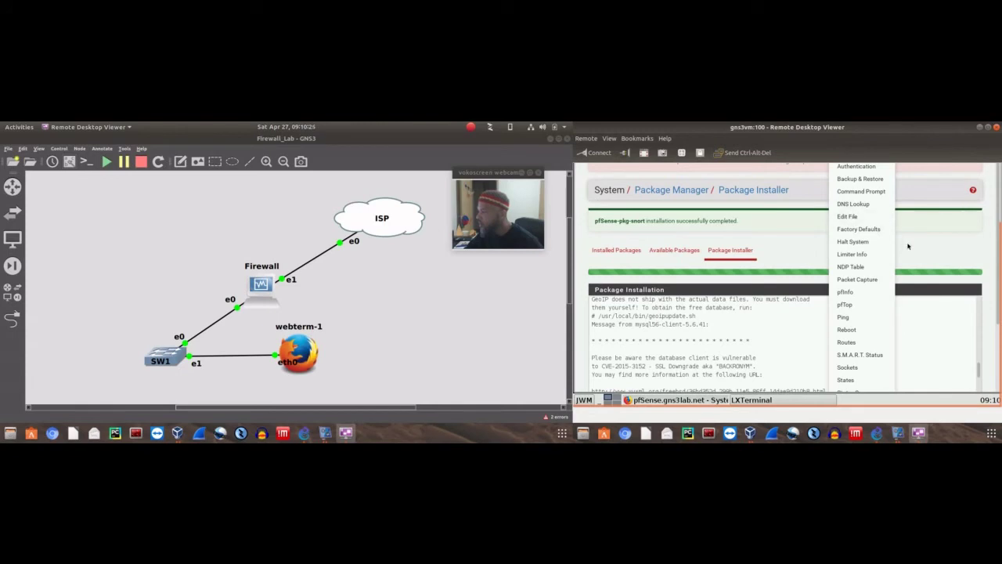
{"action": "scroll", "coordinate": [791, 235], "scroll_direction": "up", "scroll_amount": 3}
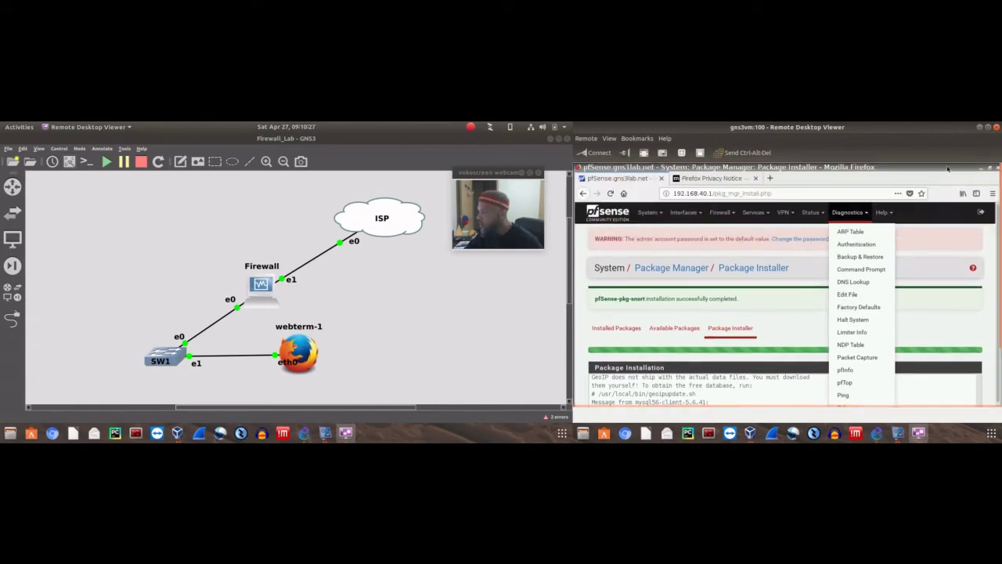
Check the Status and VPN menus, then find Snort in the Services menu
{"action": "left_click", "coordinate": [809, 212]}
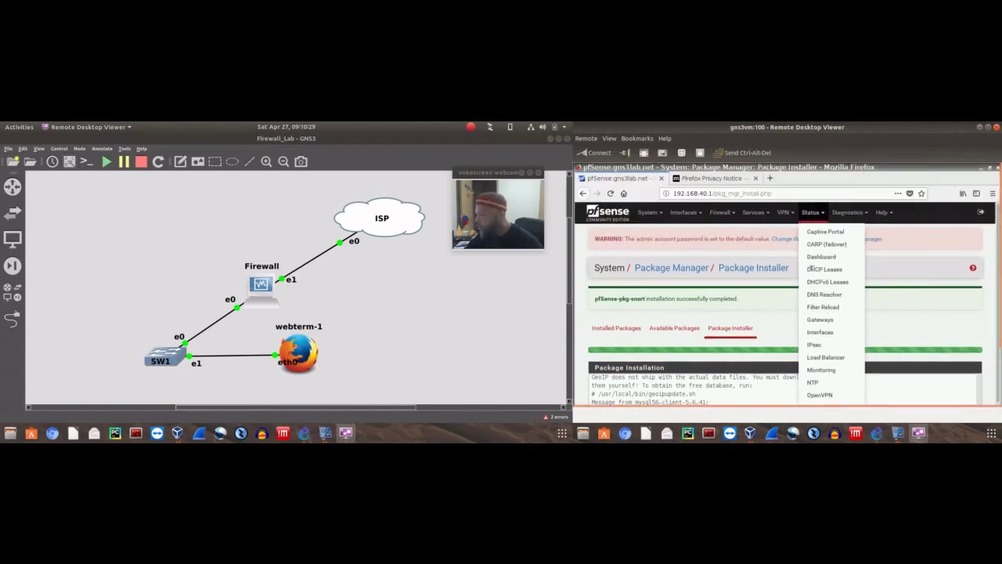
{"action": "scroll", "coordinate": [818, 296], "scroll_direction": "down", "scroll_amount": 2}
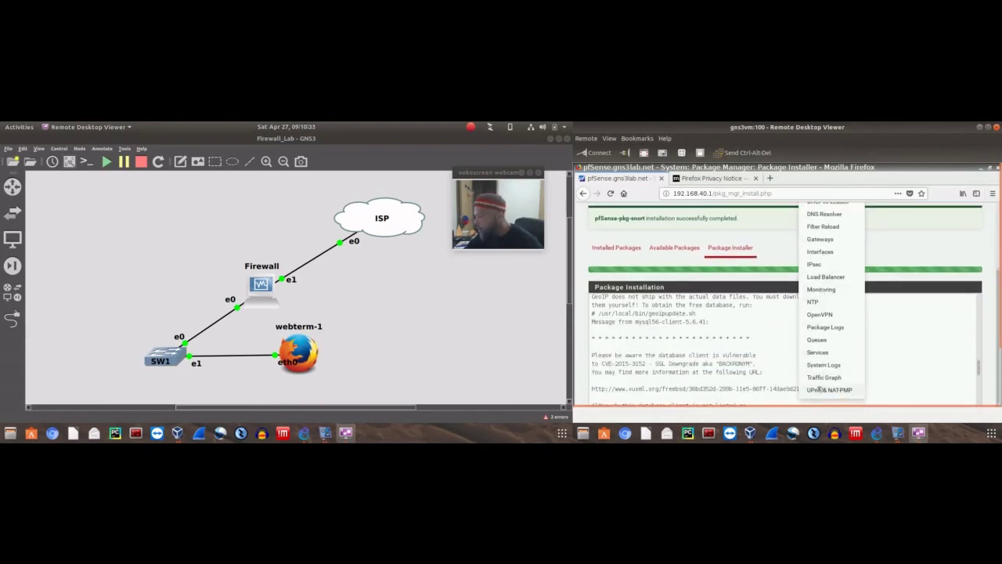
{"action": "scroll", "coordinate": [828, 297], "scroll_direction": "up", "scroll_amount": 2}
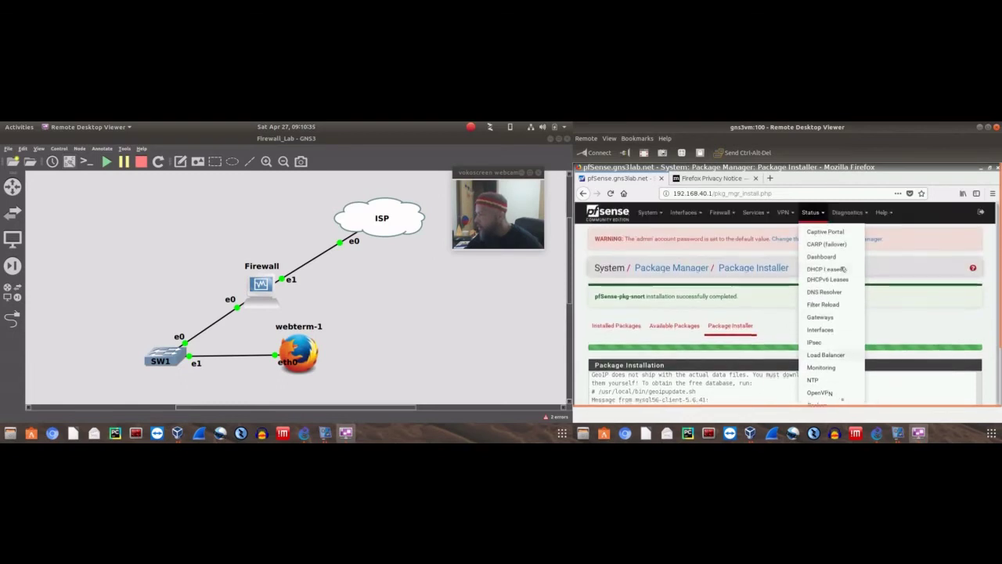
{"action": "left_click", "coordinate": [786, 212]}
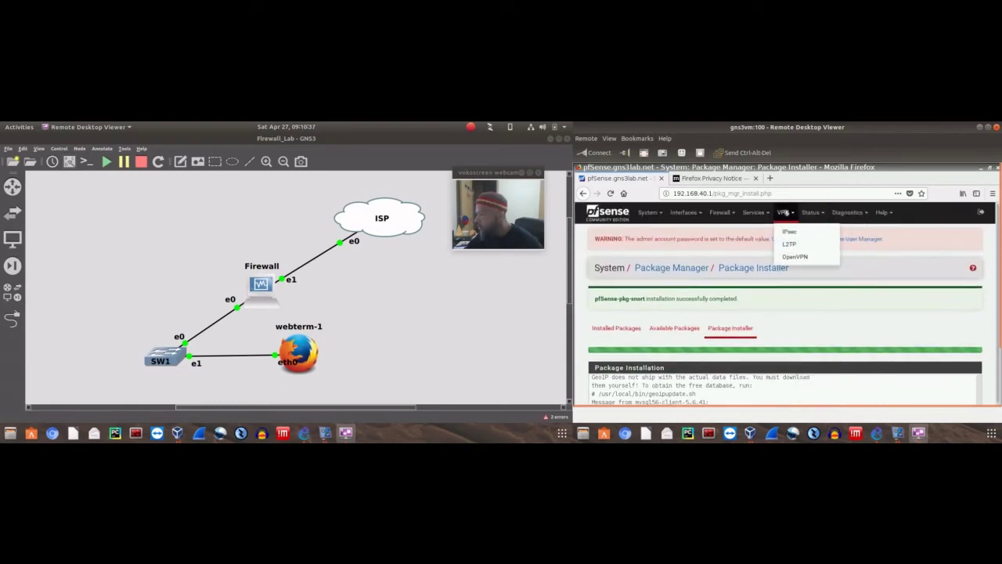
{"action": "left_click", "coordinate": [763, 213]}
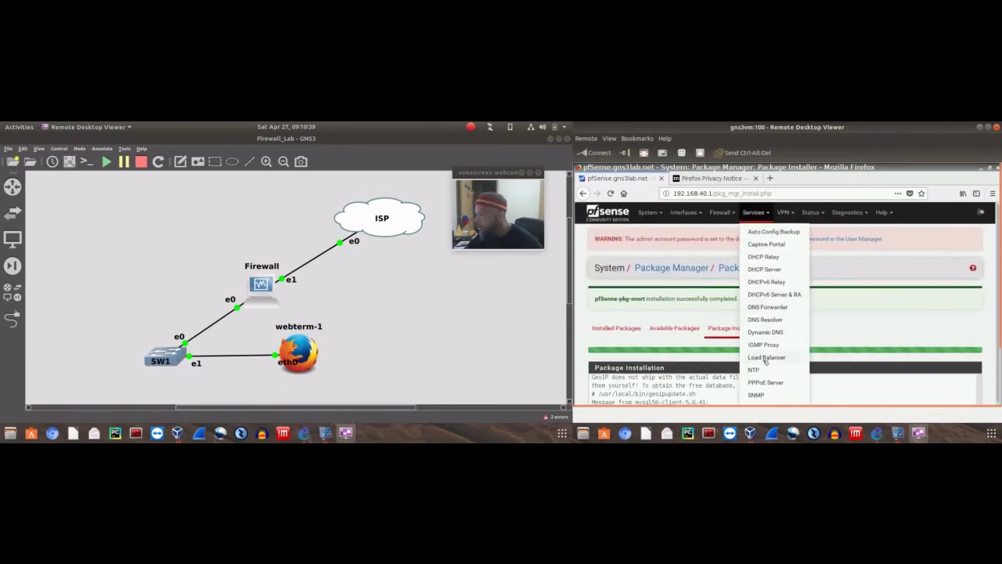
{"action": "scroll", "coordinate": [766, 360], "scroll_direction": "down", "scroll_amount": 2}
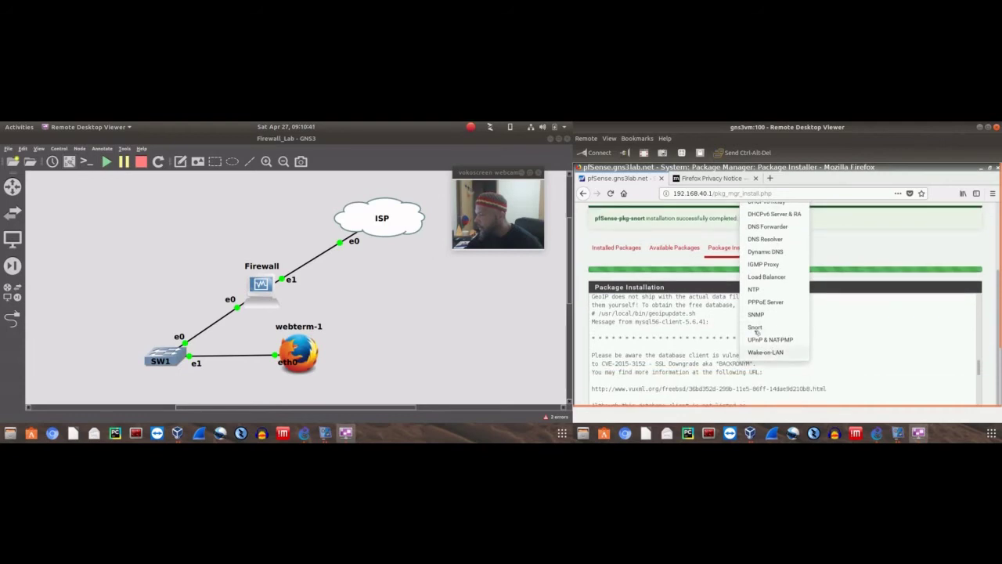
Add a new Snort interface and change its description from WAN to ISP
{"action": "left_click", "coordinate": [755, 328]}
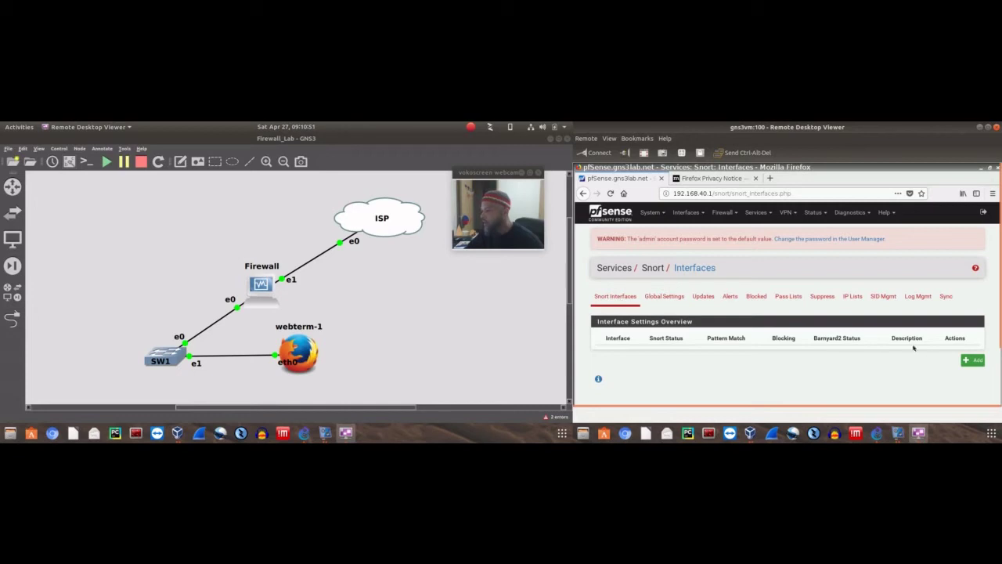
{"action": "left_click", "coordinate": [973, 360]}
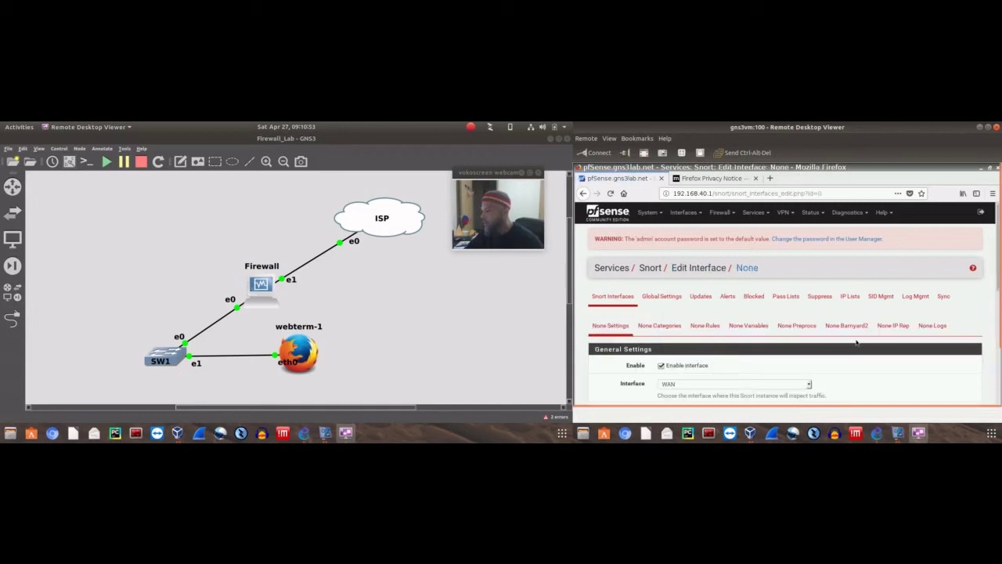
{"action": "scroll", "coordinate": [730, 322], "scroll_direction": "down", "scroll_amount": 2}
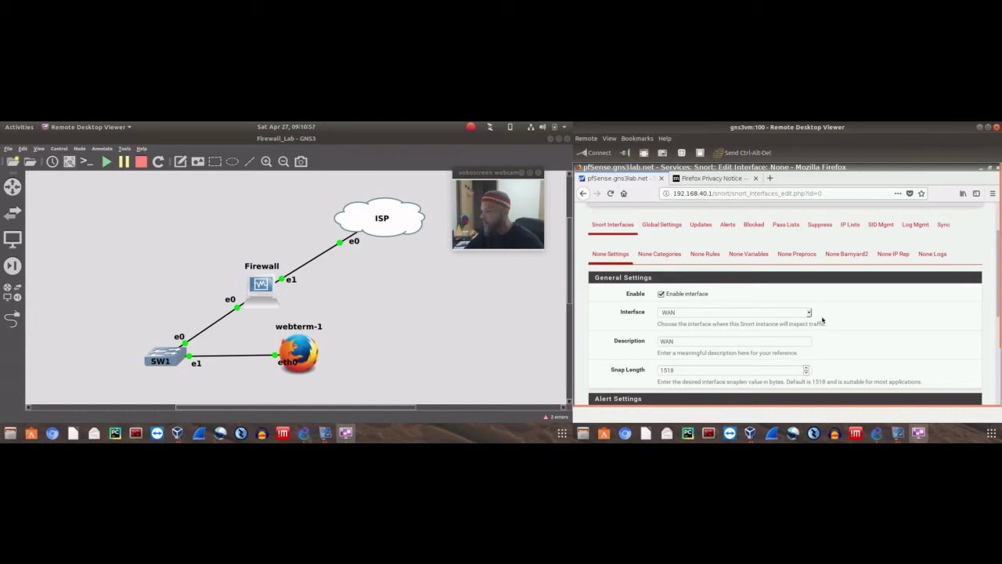
{"action": "double_click", "coordinate": [684, 341]}
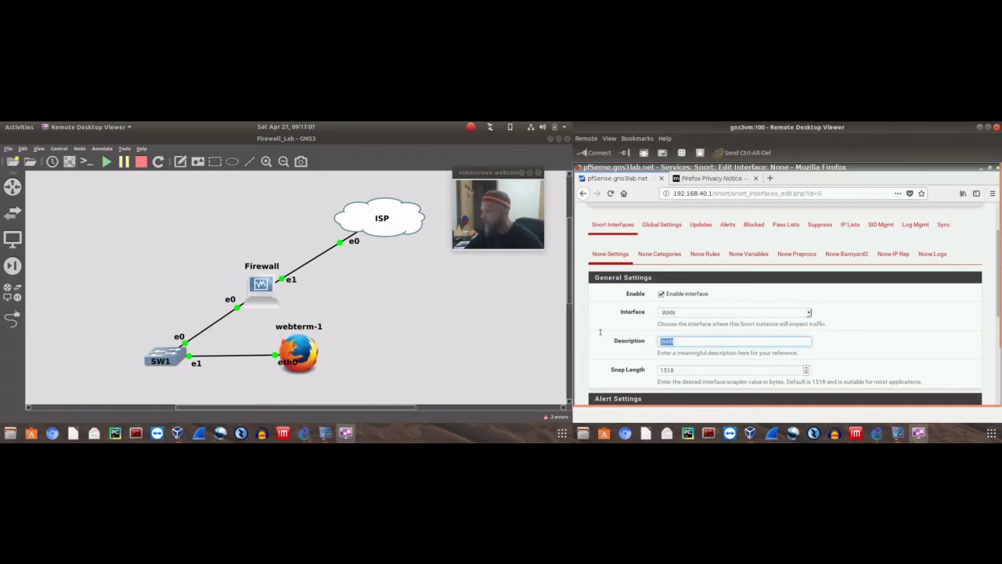
{"action": "type", "text": "ISP"}
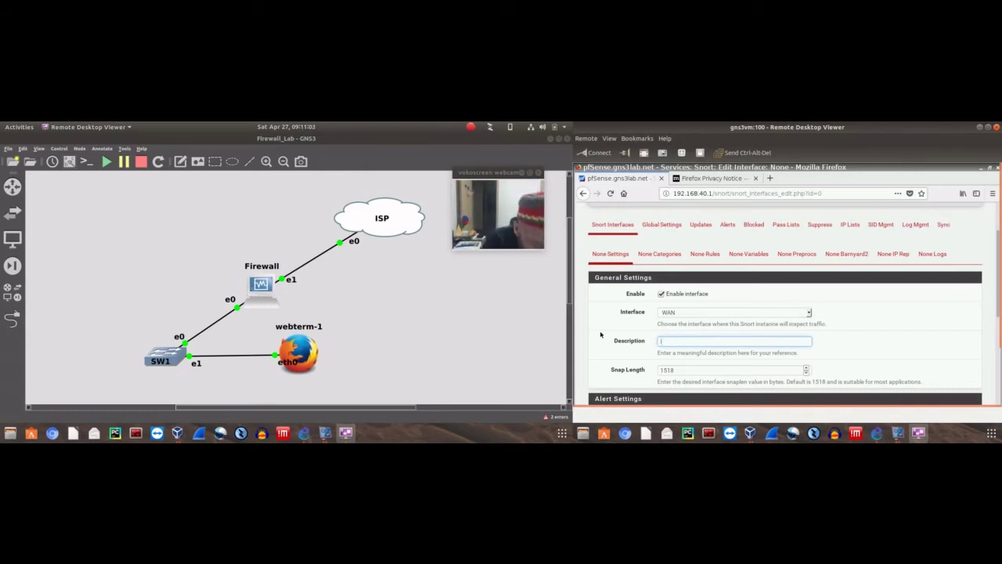
{"action": "left_click", "coordinate": [730, 321]}
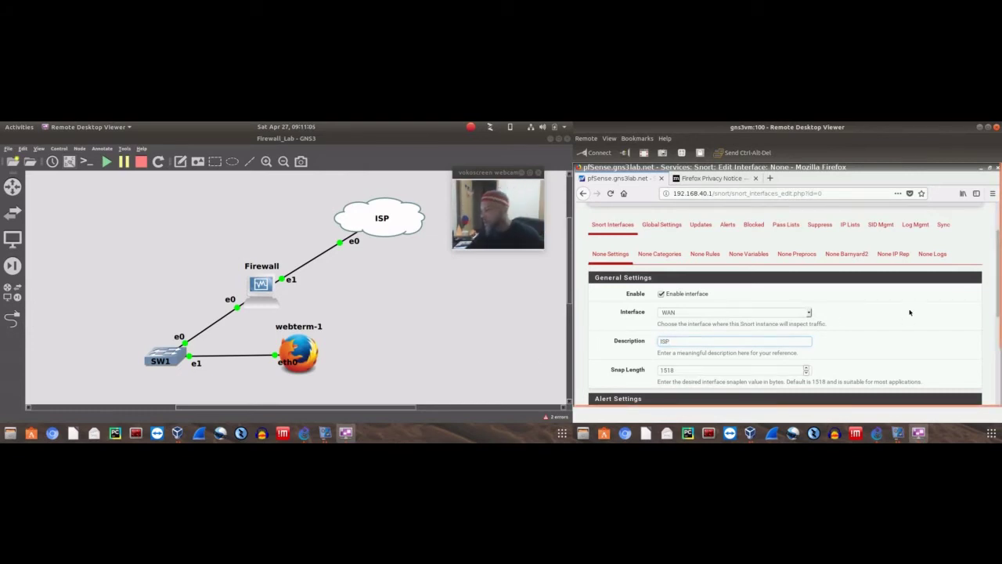
Enable system-log alerts and Block Offenders, with Which IP to Block set to SRC
{"action": "scroll", "coordinate": [799, 329], "scroll_direction": "down", "scroll_amount": 3}
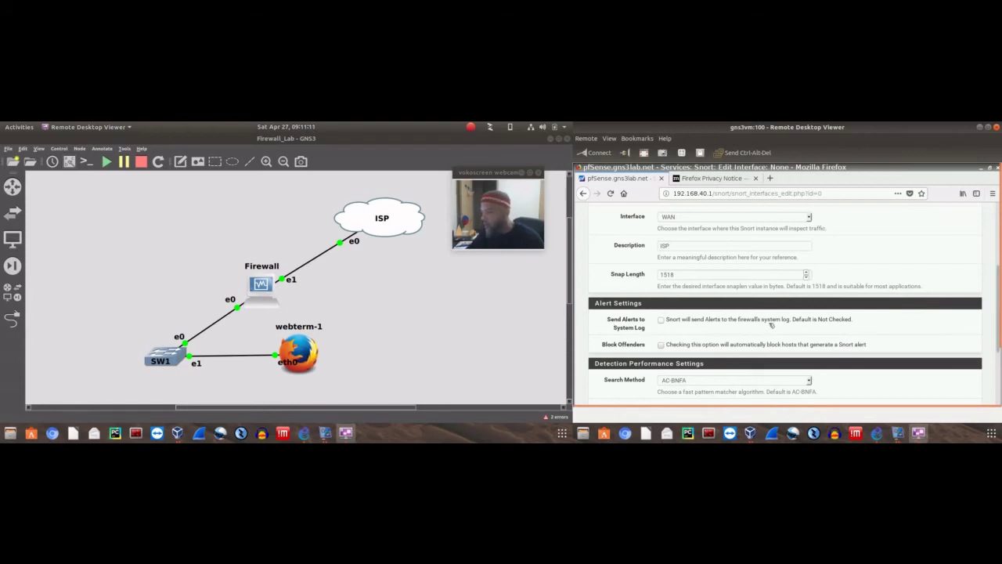
{"action": "left_click", "coordinate": [662, 321]}
{"action": "scroll", "coordinate": [862, 338], "scroll_direction": "down", "scroll_amount": 2}
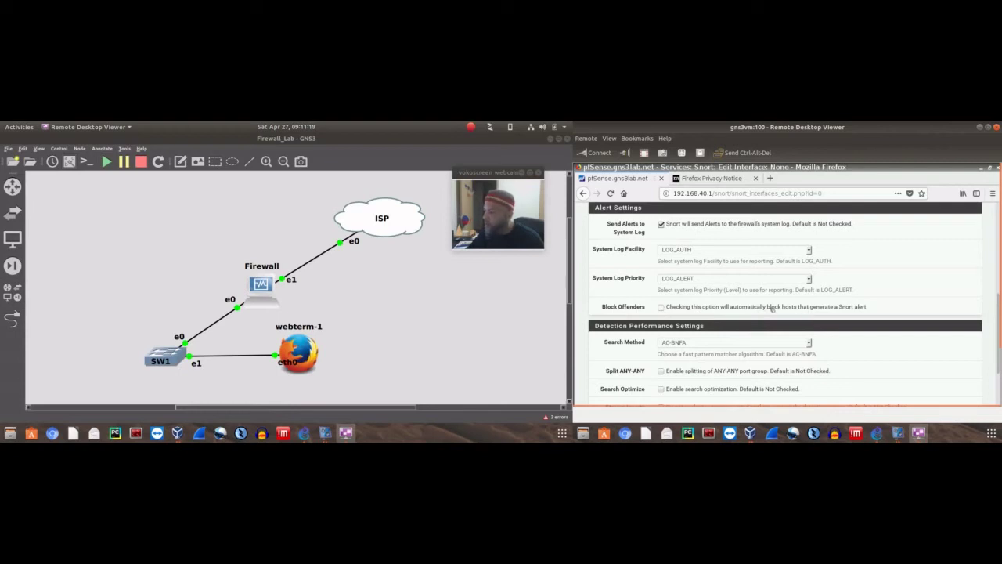
{"action": "left_click", "coordinate": [661, 307]}
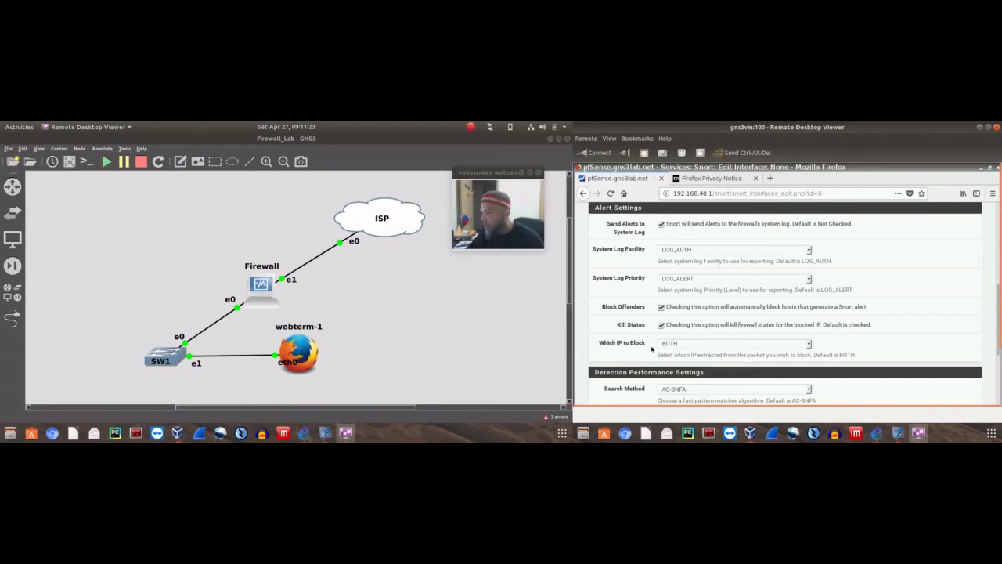
{"action": "left_click", "coordinate": [689, 345]}
{"action": "left_click", "coordinate": [762, 357]}
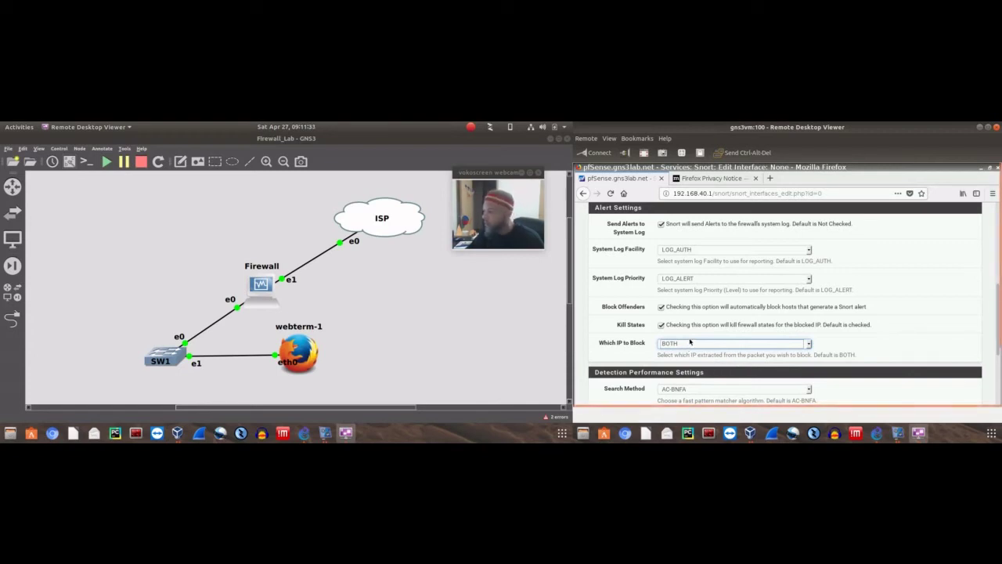
{"action": "left_click", "coordinate": [690, 342]}
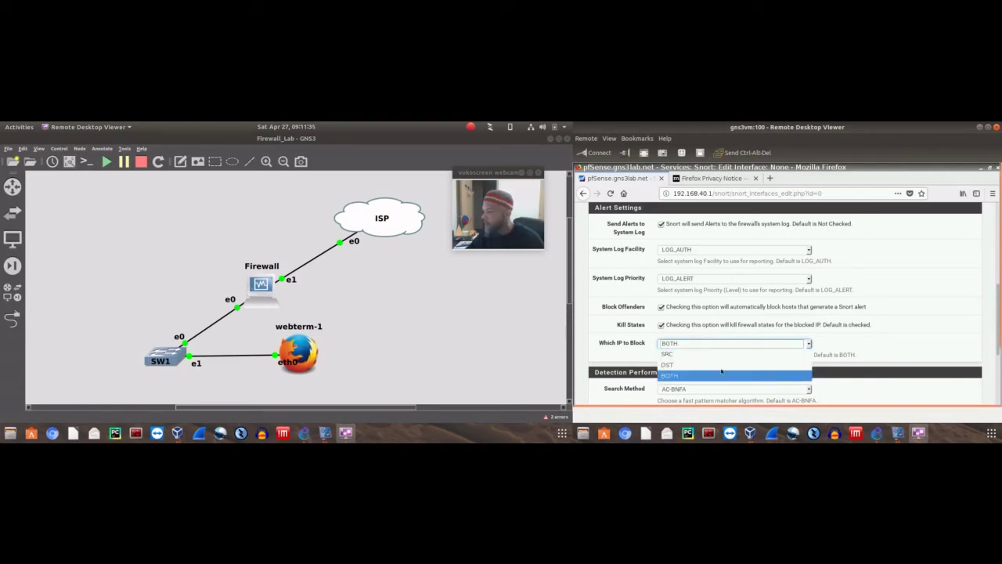
{"action": "left_click", "coordinate": [679, 355]}
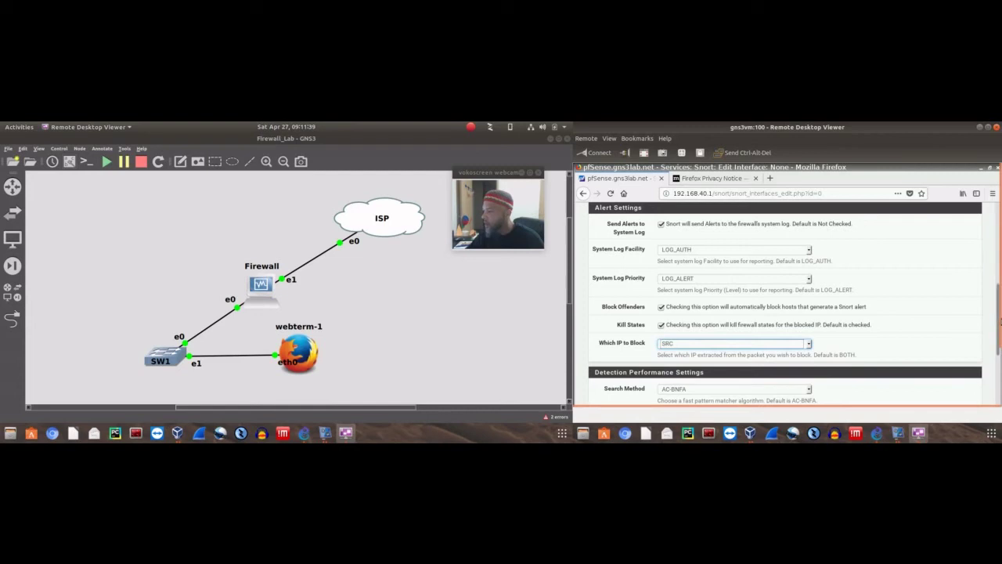
{"action": "scroll", "coordinate": [999, 338], "scroll_direction": "down", "scroll_amount": 1}
{"action": "left_click_drag", "start_coordinate": [999, 338], "coordinate": [985, 393]}
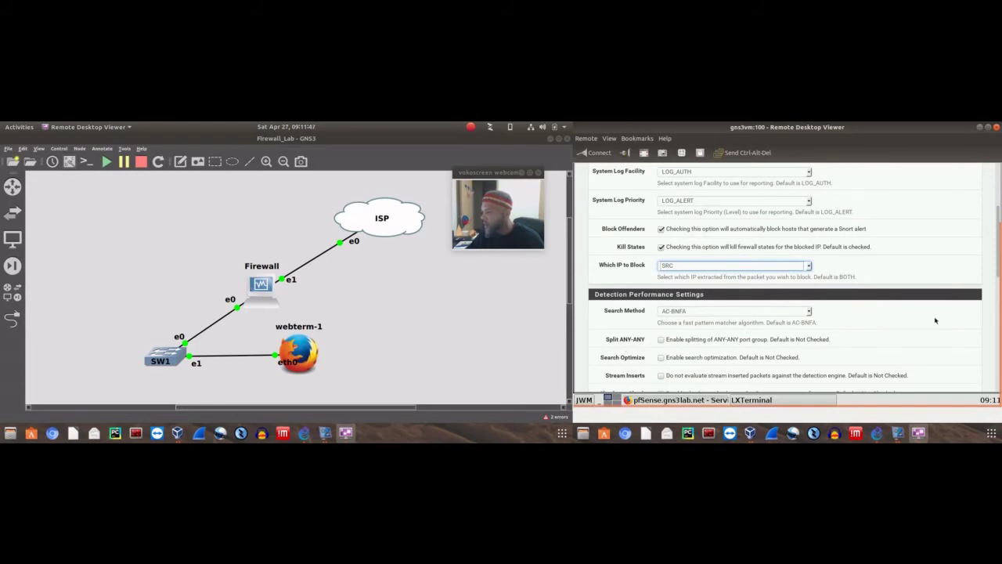
{"action": "scroll", "coordinate": [935, 320], "scroll_direction": "down", "scroll_amount": 5}
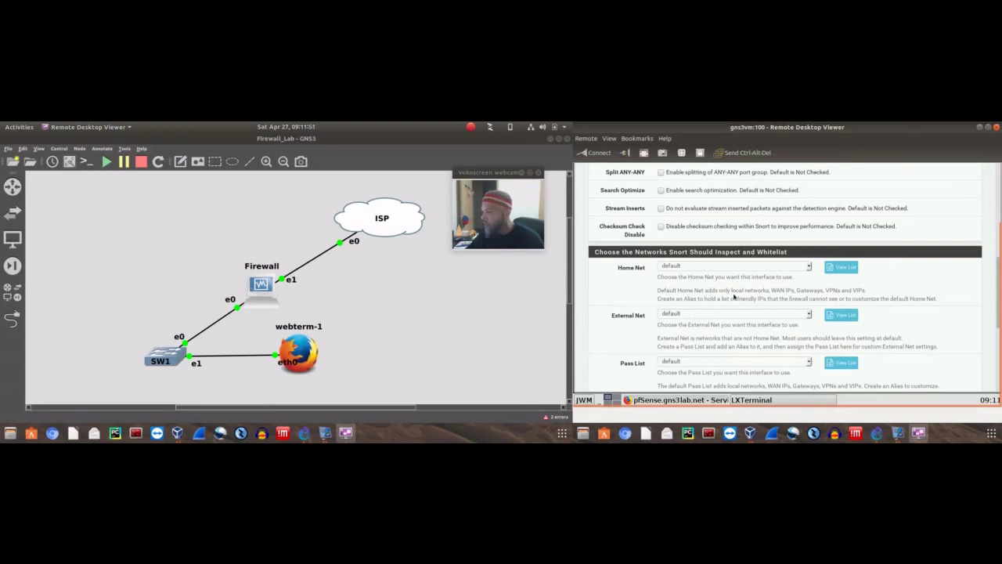
{"action": "scroll", "coordinate": [898, 300], "scroll_direction": "down", "scroll_amount": 6}
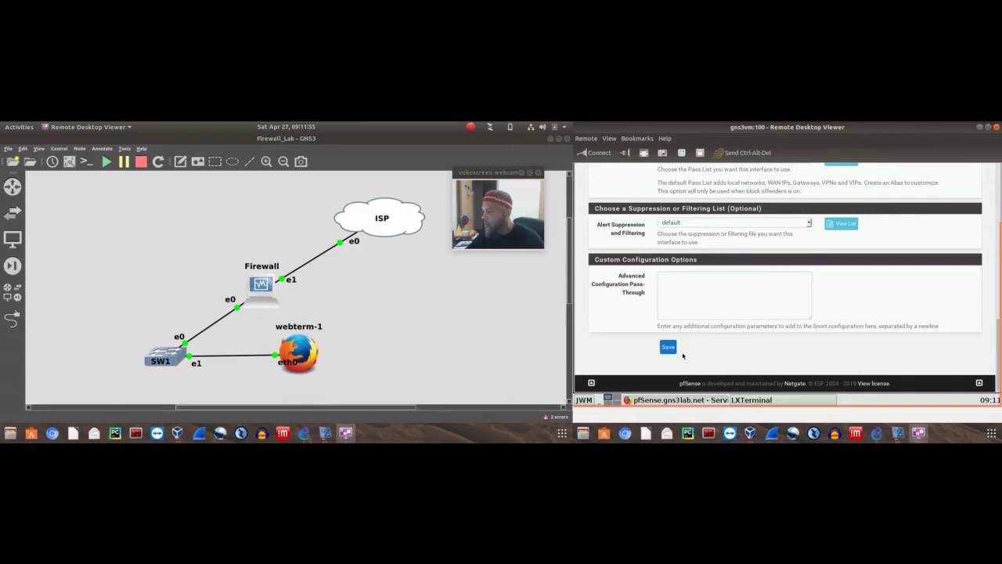
Save the WAN Snort interface and go to Snort's Global Settings
{"action": "left_click", "coordinate": [668, 348]}
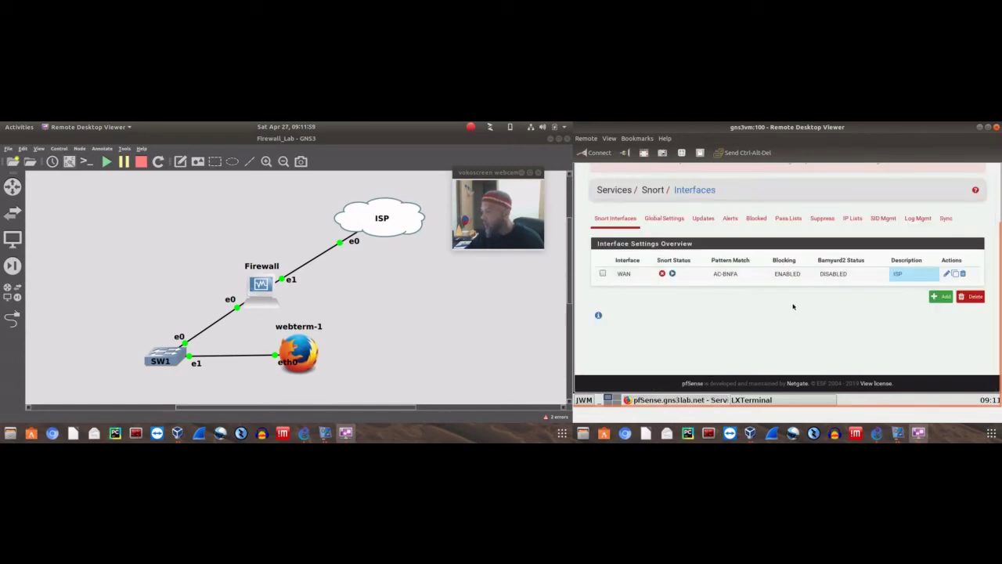
{"action": "left_click", "coordinate": [683, 217]}
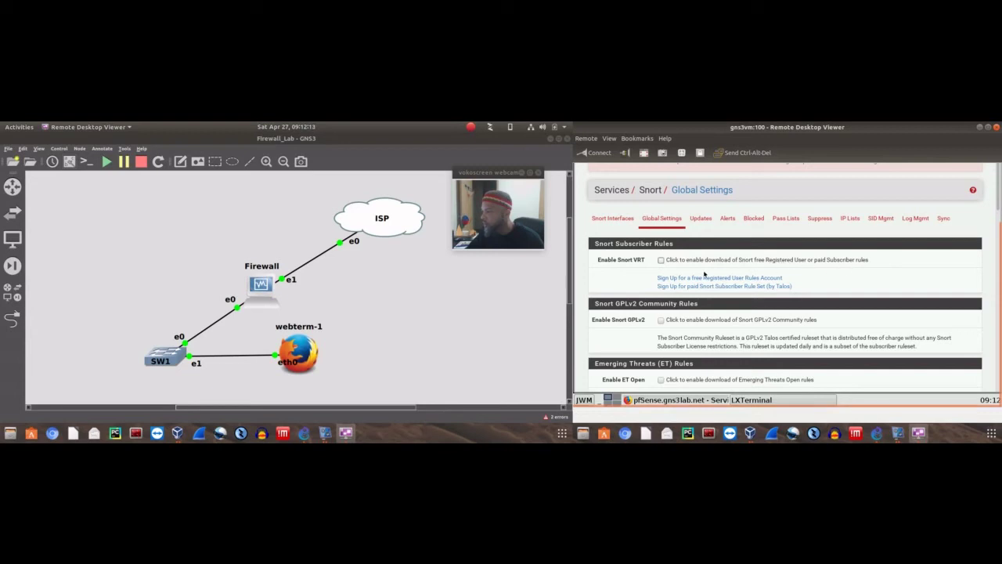
Enable Snort VRT, GPLv2 Community, ET Open, OpenAppID and OpenAppID rules downloads, then save
{"action": "left_click", "coordinate": [661, 259]}
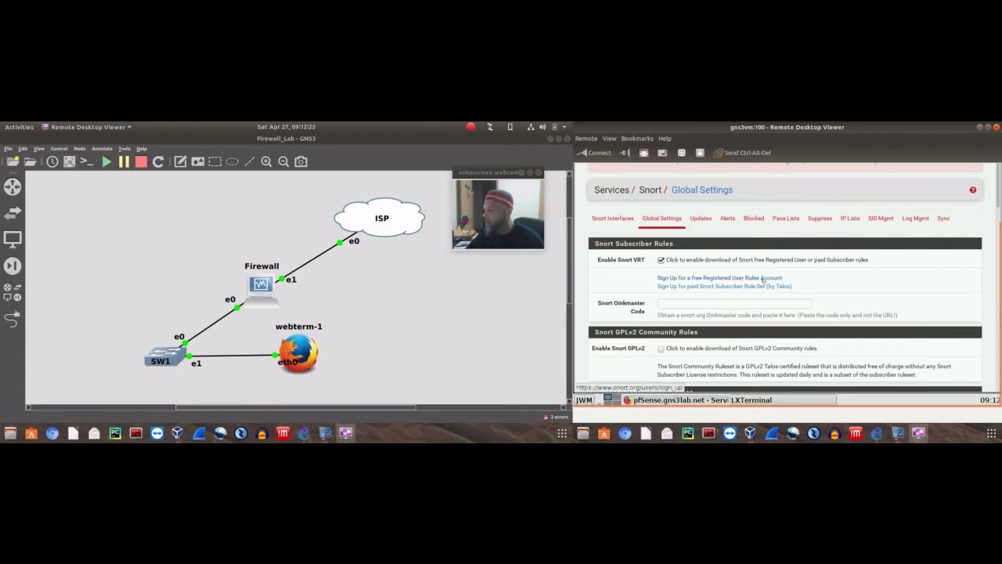
{"action": "scroll", "coordinate": [863, 262], "scroll_direction": "down", "scroll_amount": 2}
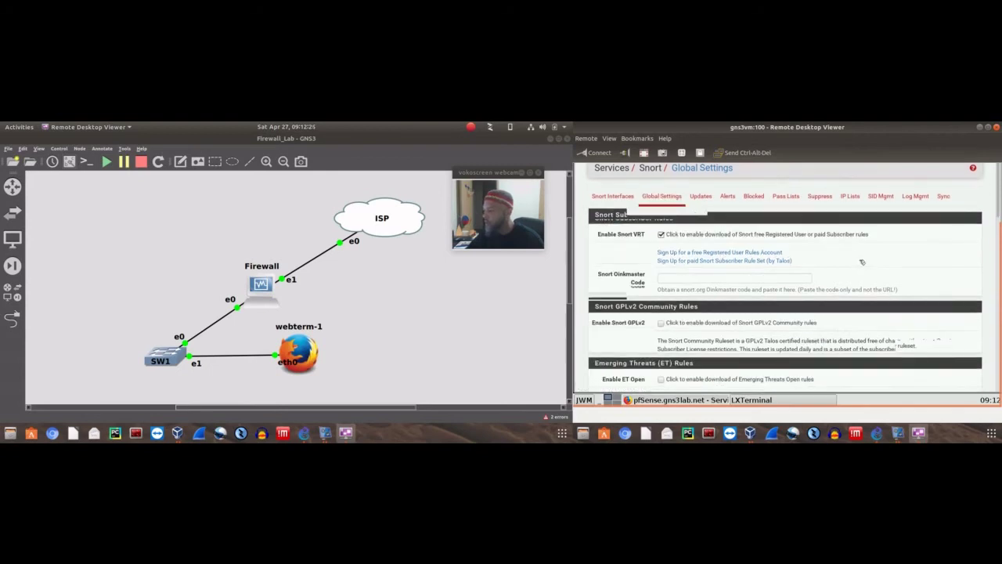
{"action": "scroll", "coordinate": [863, 263], "scroll_direction": "down", "scroll_amount": 3}
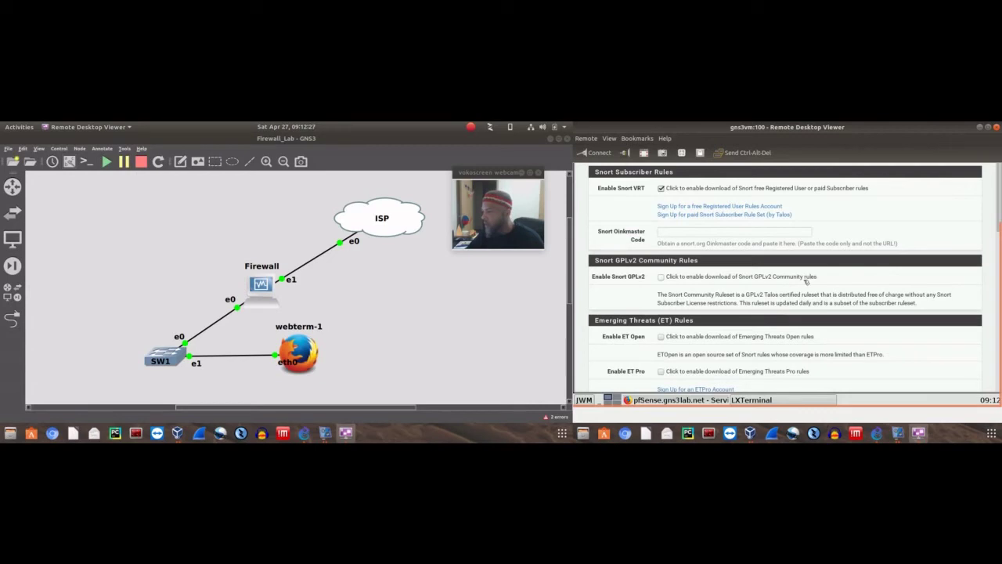
{"action": "left_click", "coordinate": [661, 277]}
{"action": "scroll", "coordinate": [828, 272], "scroll_direction": "down", "scroll_amount": 5}
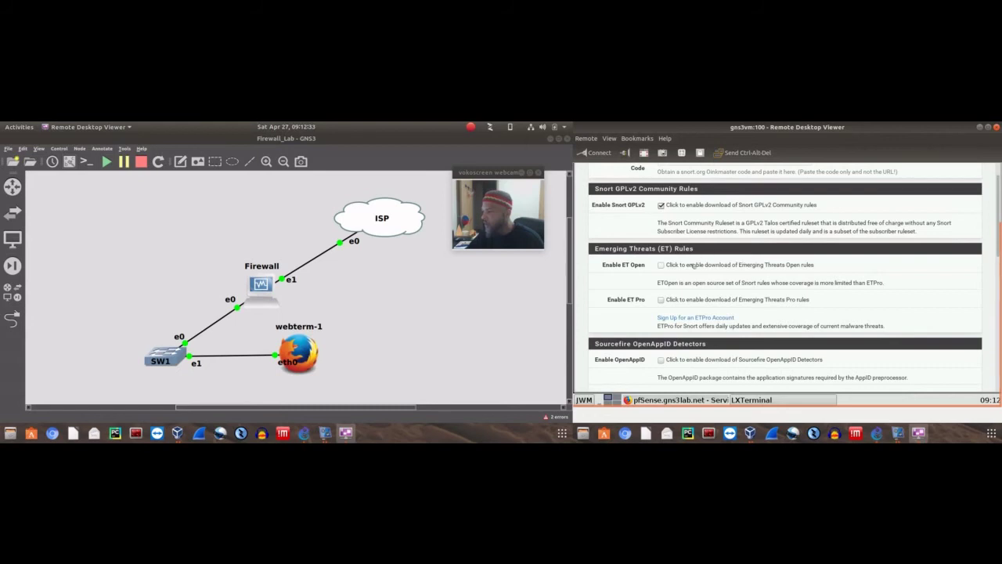
{"action": "left_click", "coordinate": [661, 265]}
{"action": "scroll", "coordinate": [793, 290], "scroll_direction": "down", "scroll_amount": 3}
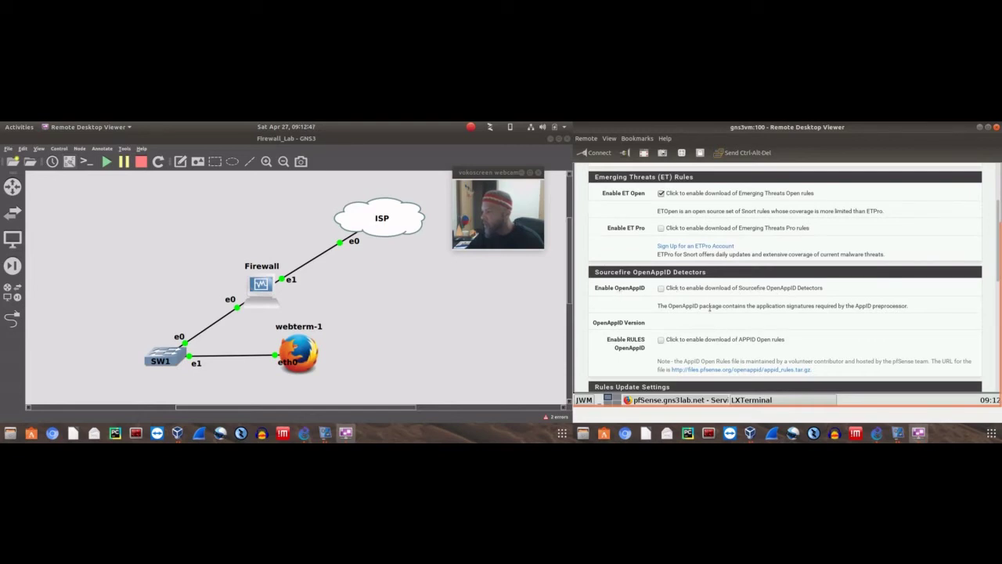
{"action": "left_click", "coordinate": [661, 288]}
{"action": "scroll", "coordinate": [660, 286], "scroll_direction": "down", "scroll_amount": 2}
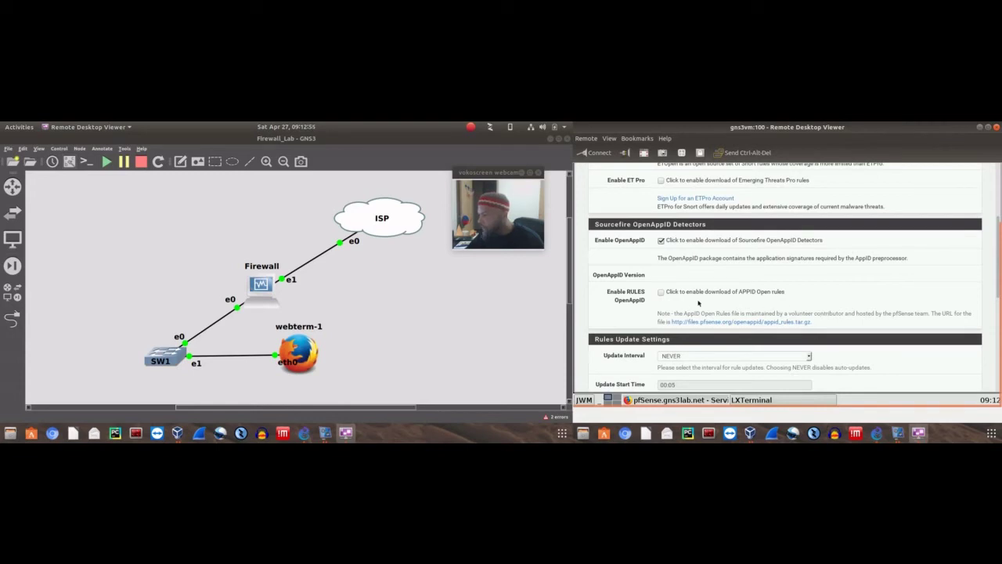
{"action": "left_click", "coordinate": [661, 292]}
{"action": "scroll", "coordinate": [646, 289], "scroll_direction": "down", "scroll_amount": 3}
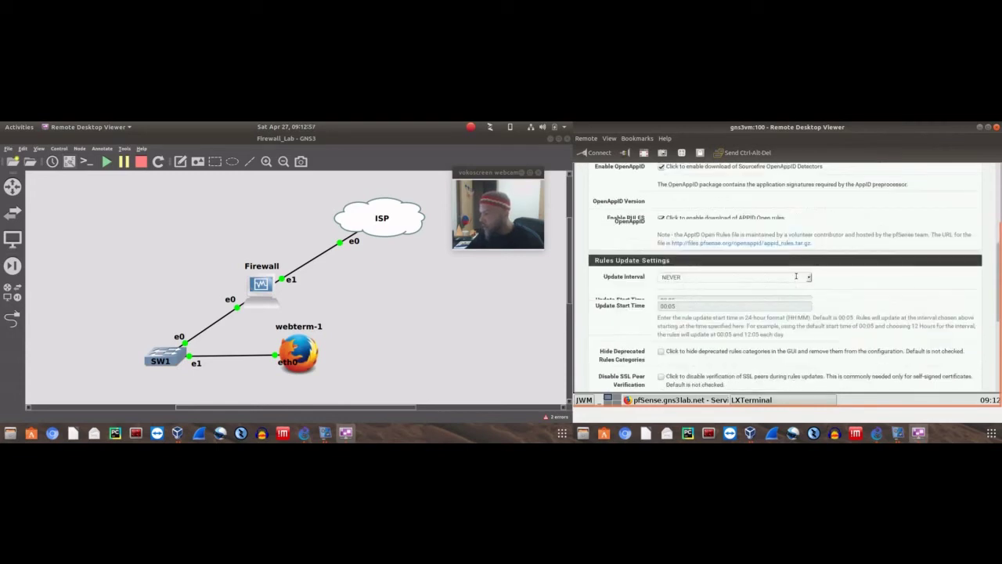
{"action": "scroll", "coordinate": [676, 319], "scroll_direction": "down", "scroll_amount": 3}
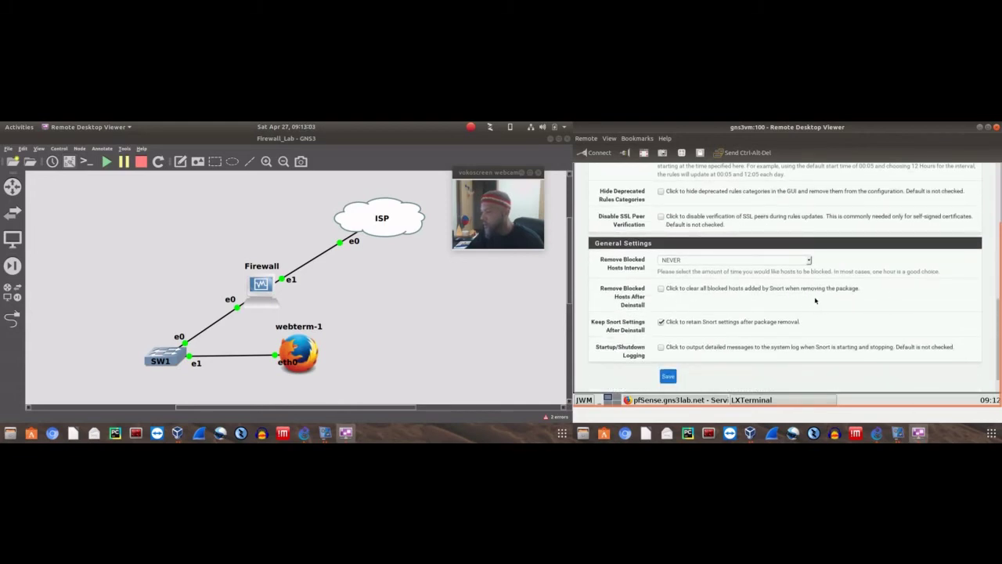
{"action": "scroll", "coordinate": [783, 305], "scroll_direction": "down", "scroll_amount": 2}
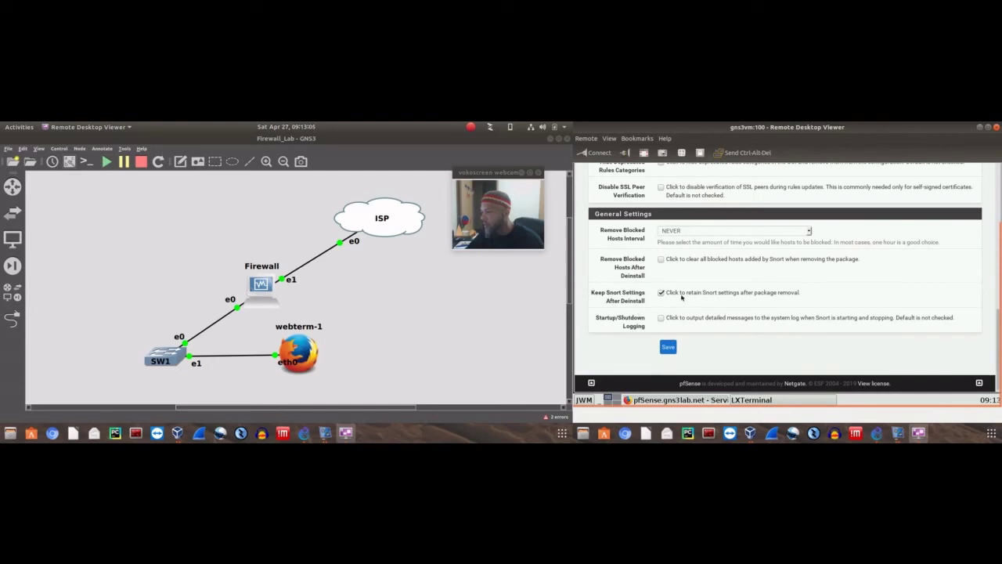
{"action": "left_click", "coordinate": [668, 347]}
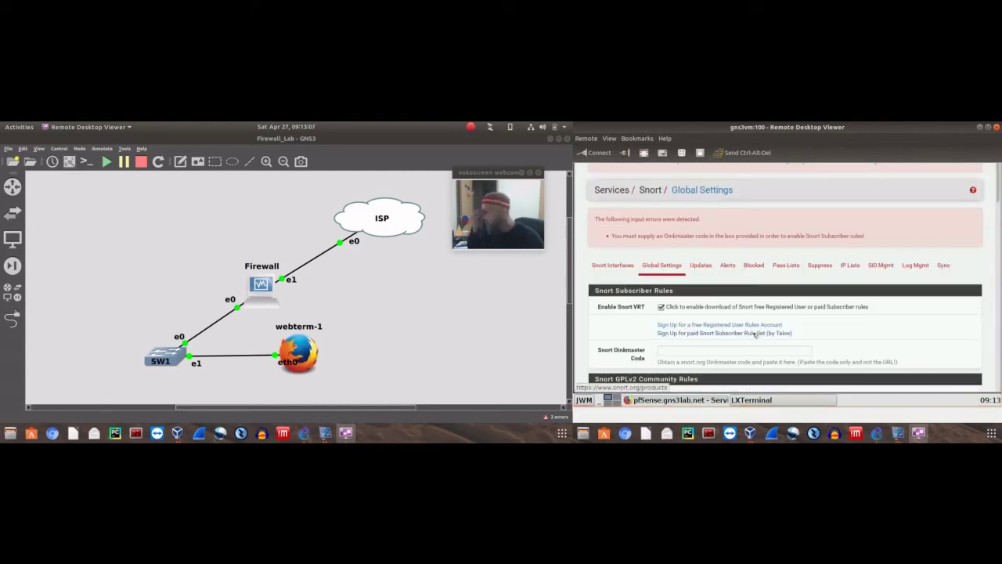
Turn off the Snort VRT subscriber rules and save the global settings again
{"action": "scroll", "coordinate": [827, 290], "scroll_direction": "down", "scroll_amount": 3}
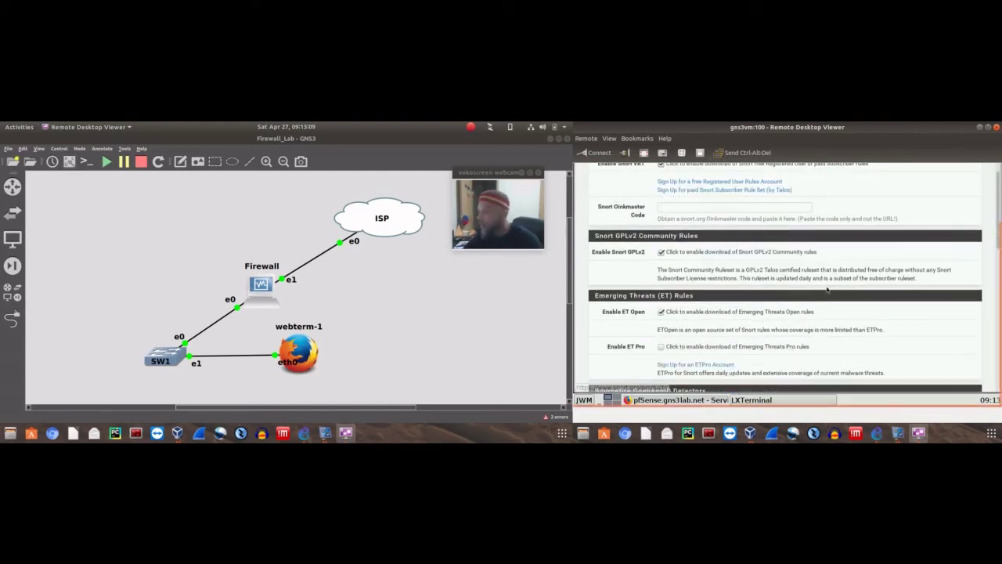
{"action": "scroll", "coordinate": [843, 312], "scroll_direction": "down", "scroll_amount": 3}
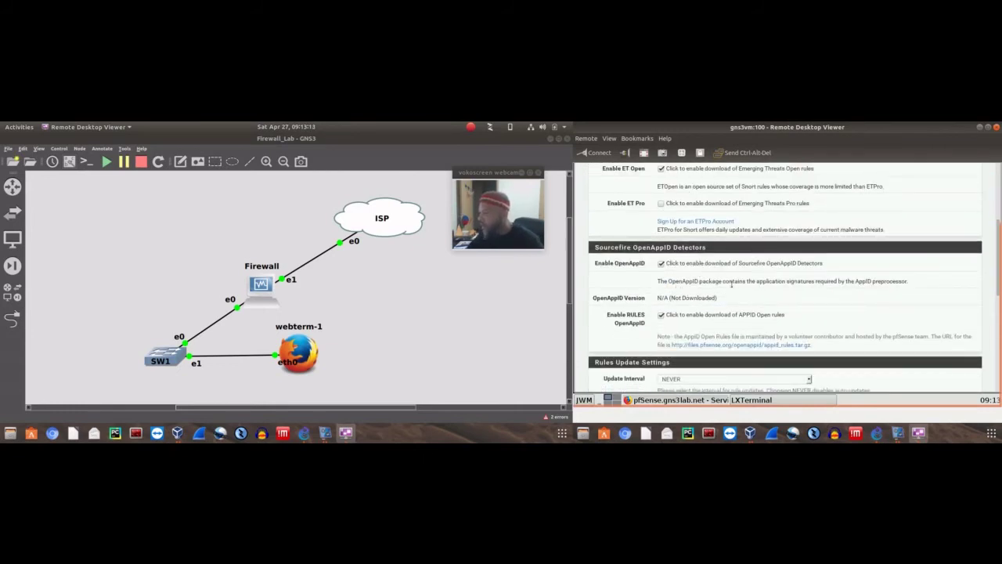
{"action": "scroll", "coordinate": [768, 304], "scroll_direction": "down", "scroll_amount": 2}
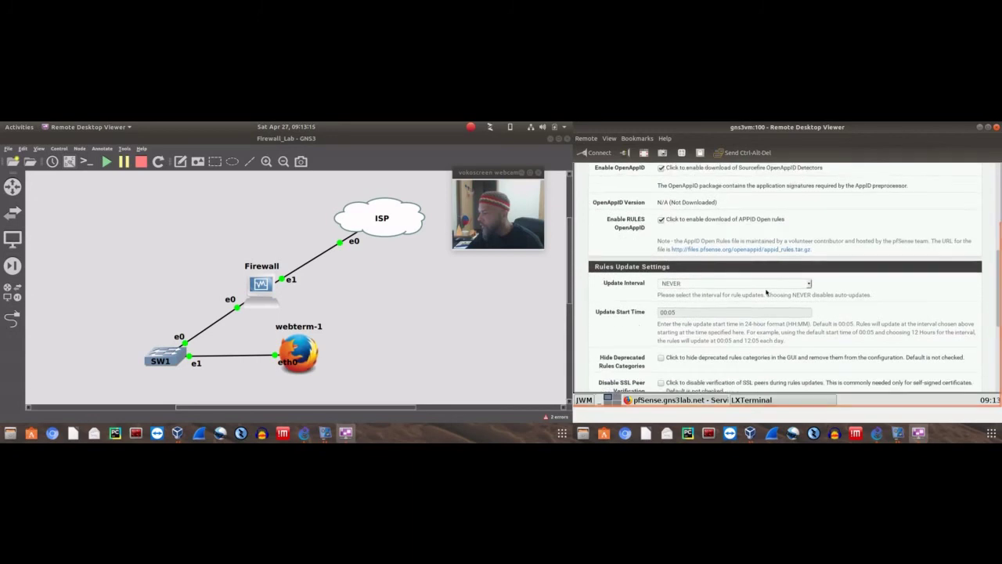
{"action": "scroll", "coordinate": [681, 325], "scroll_direction": "up", "scroll_amount": 5}
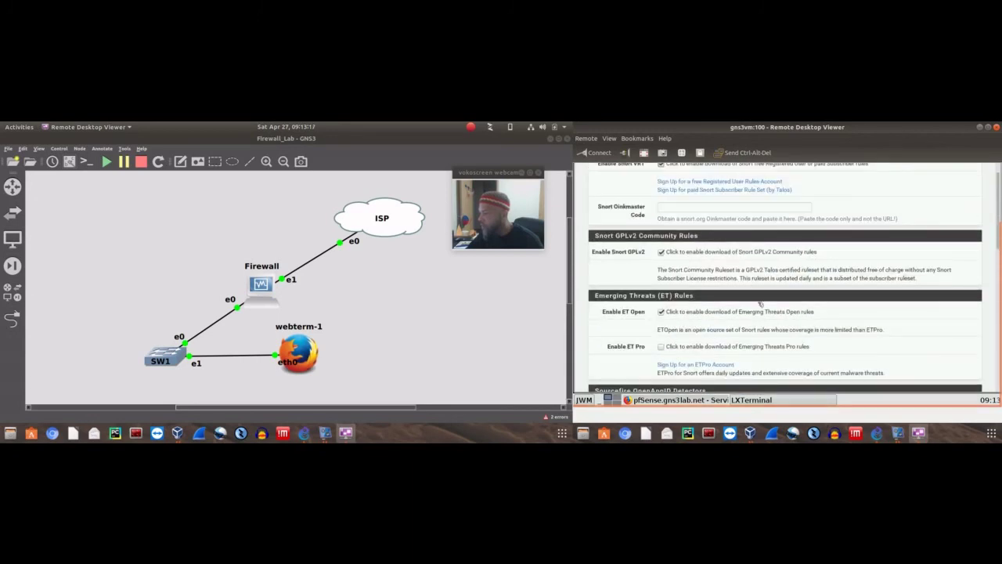
{"action": "scroll", "coordinate": [759, 304], "scroll_direction": "up", "scroll_amount": 2}
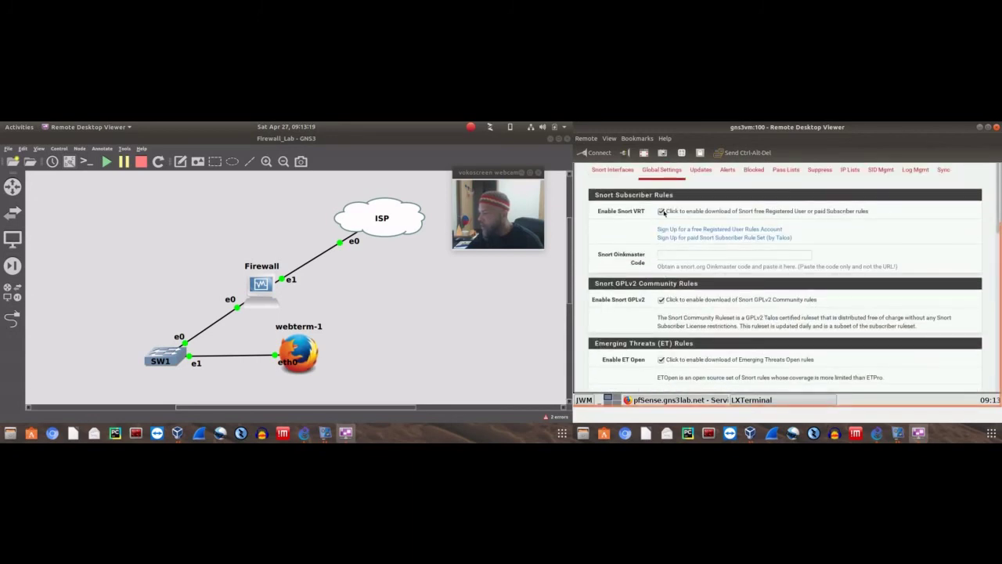
{"action": "left_click", "coordinate": [662, 211]}
{"action": "scroll", "coordinate": [894, 274], "scroll_direction": "up", "scroll_amount": 2}
{"action": "scroll", "coordinate": [893, 270], "scroll_direction": "down", "scroll_amount": 10}
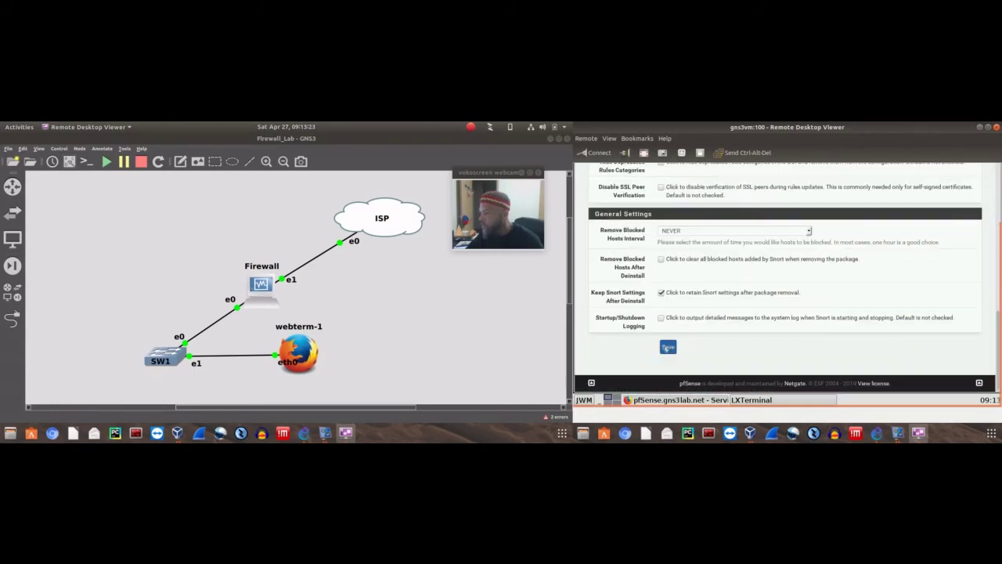
{"action": "left_click", "coordinate": [668, 347]}
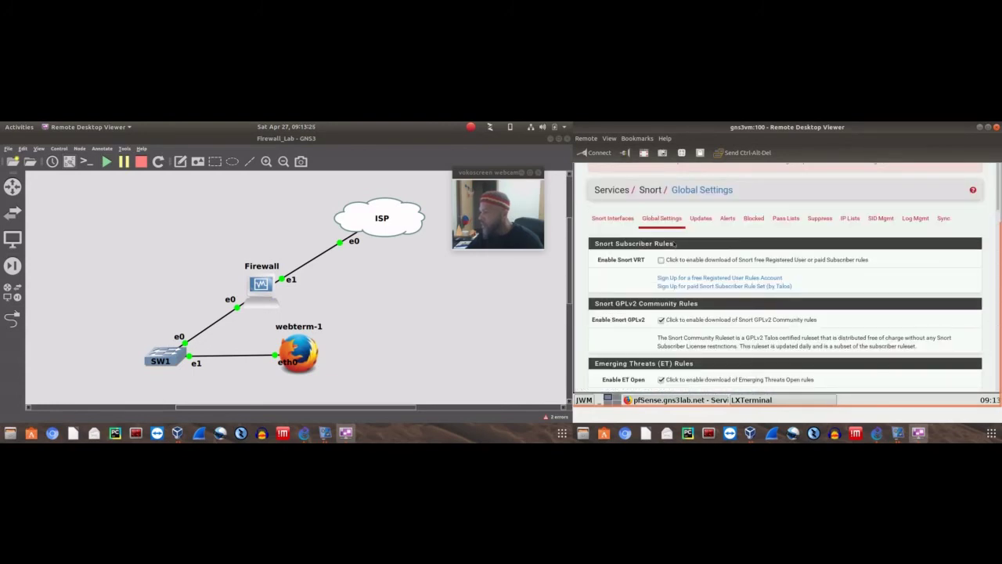
Run Update Rules until the GPLv2, ET Open and OpenAppID downloads report Success
{"action": "left_click", "coordinate": [701, 218]}
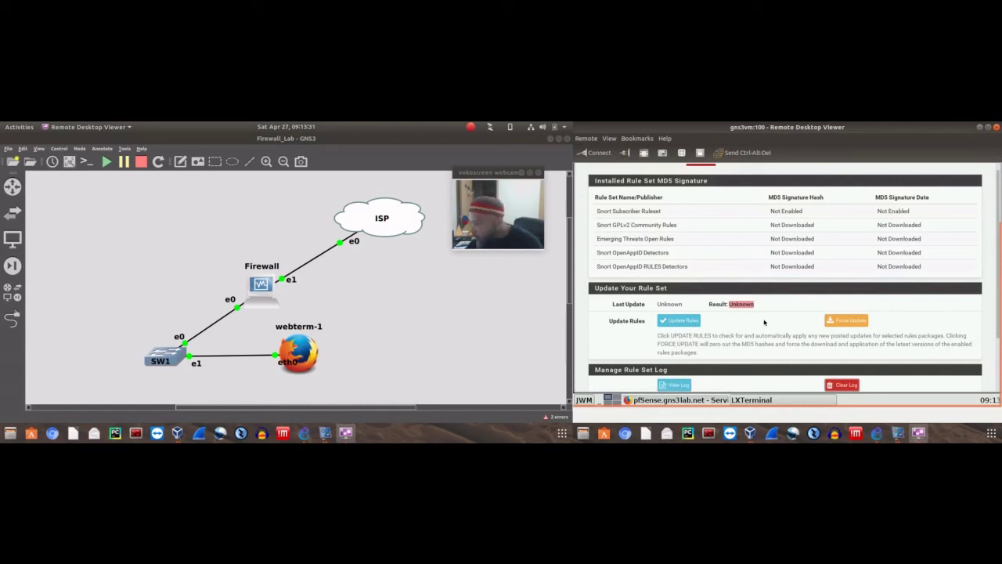
{"action": "scroll", "coordinate": [694, 271], "scroll_direction": "down", "scroll_amount": 1}
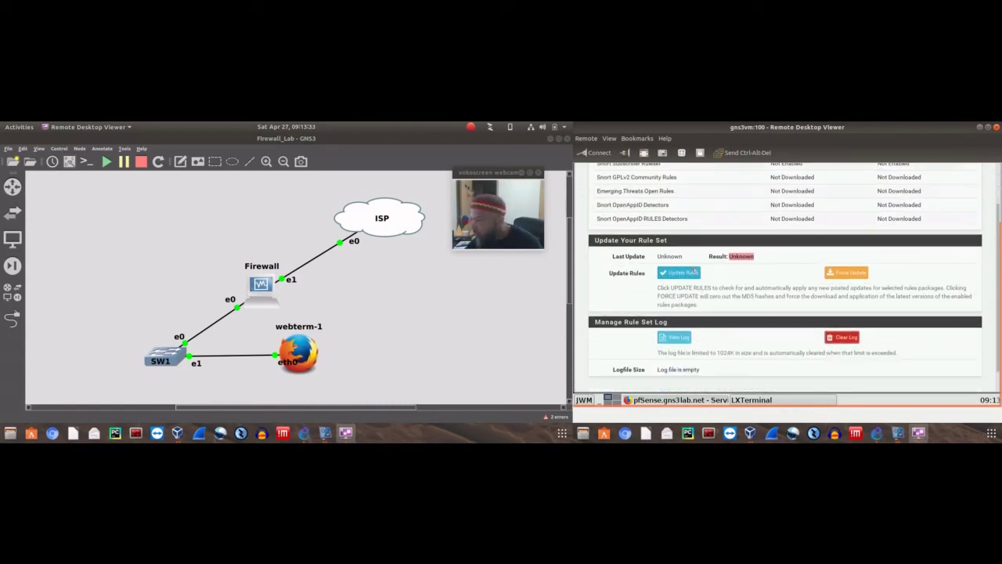
{"action": "left_click", "coordinate": [694, 271]}
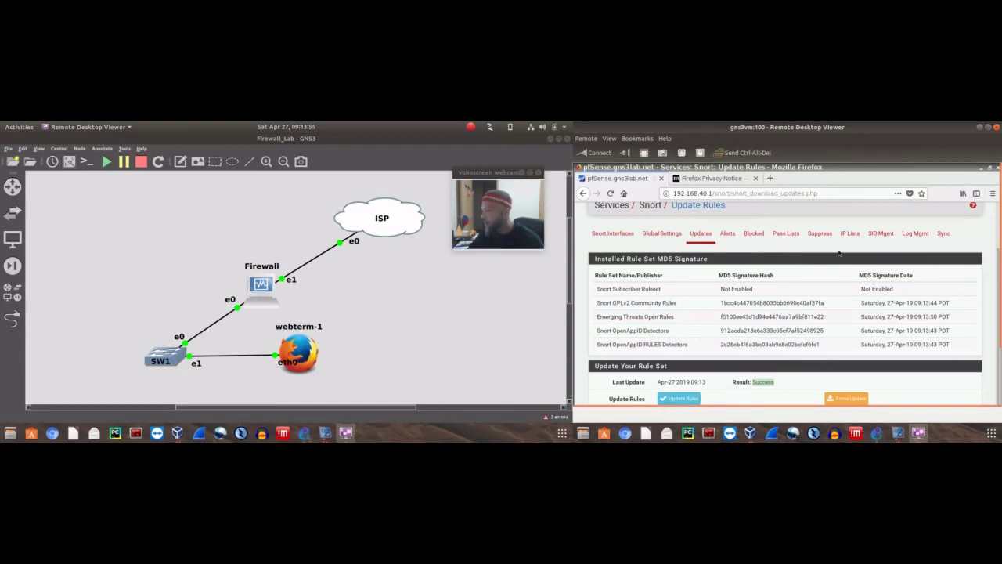
{"action": "scroll", "coordinate": [937, 249], "scroll_direction": "down", "scroll_amount": 2}
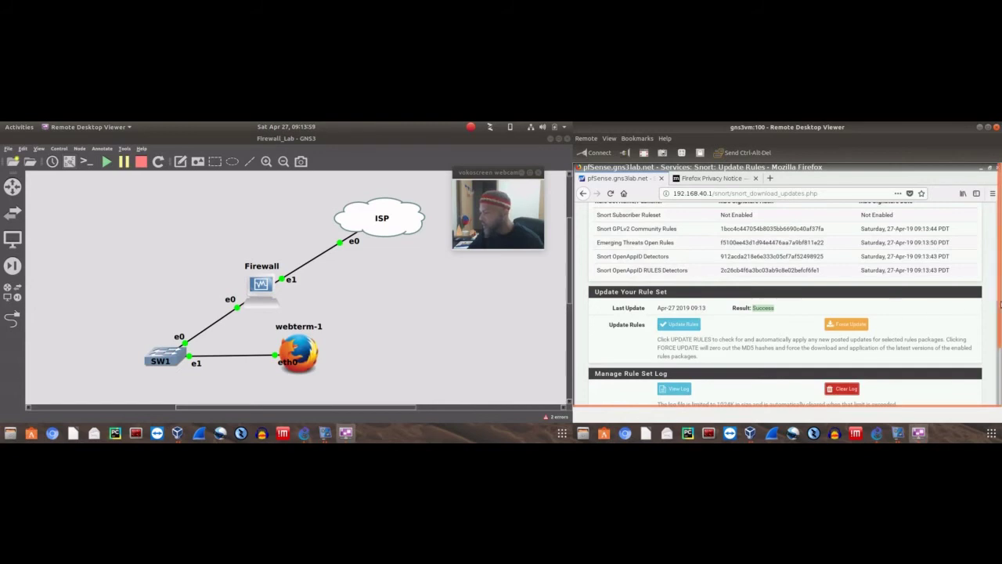
{"action": "scroll", "coordinate": [1000, 305], "scroll_direction": "down", "scroll_amount": 2}
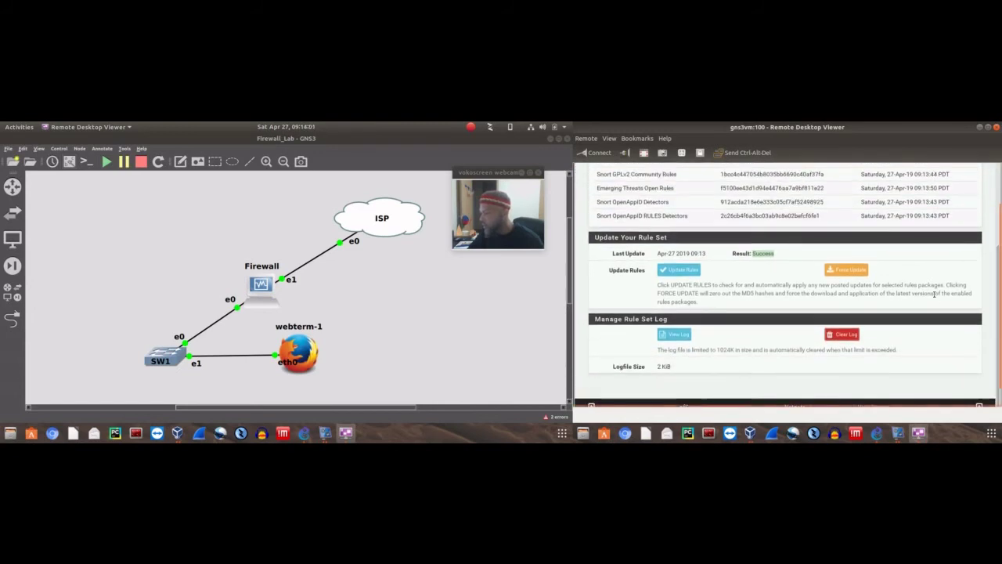
{"action": "scroll", "coordinate": [924, 301], "scroll_direction": "up", "scroll_amount": 5}
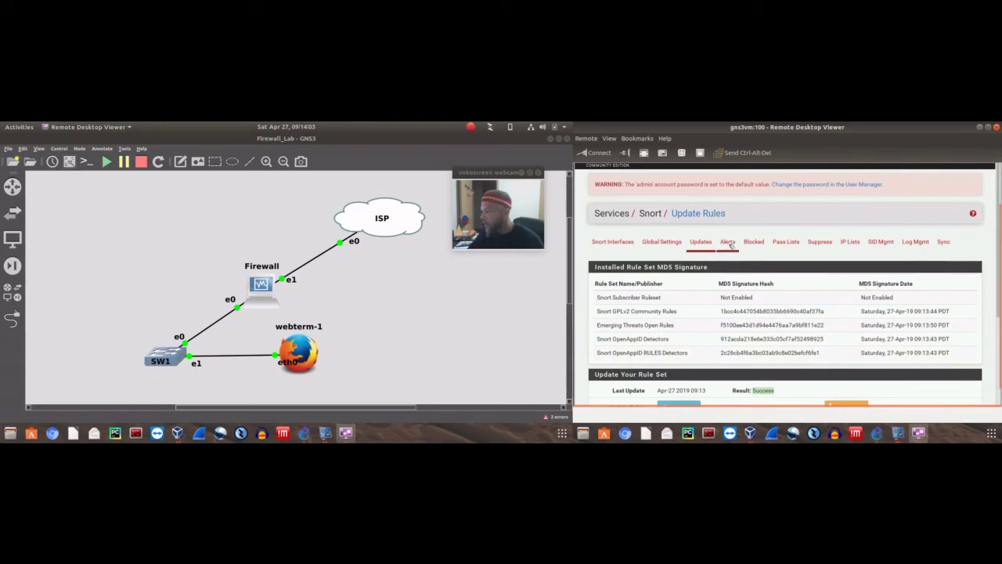
View the Alerts, Blocked, Pass Lists, Suppress and IP Lists tabs
{"action": "left_click", "coordinate": [727, 242]}
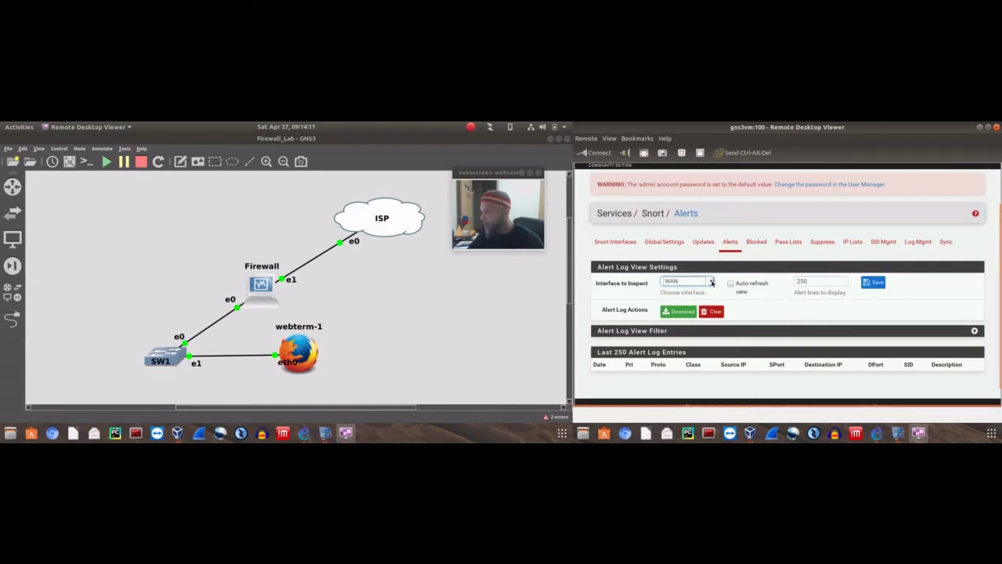
{"action": "left_click", "coordinate": [757, 241]}
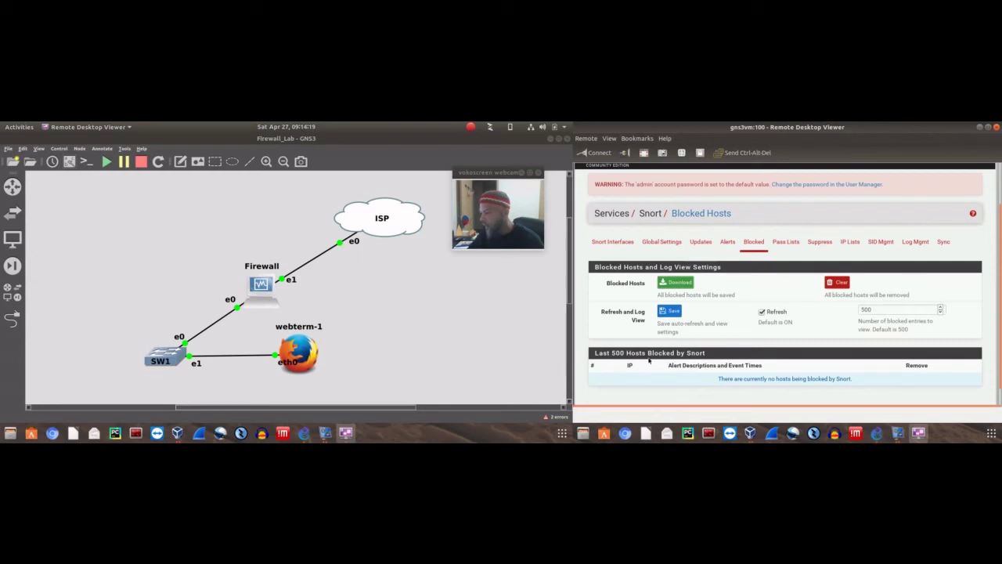
{"action": "left_click", "coordinate": [786, 242]}
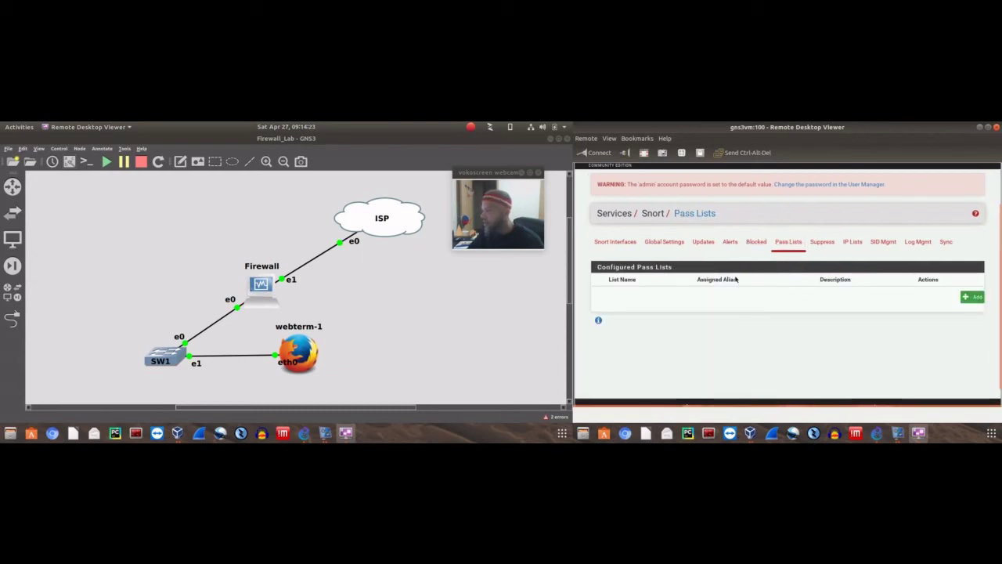
{"action": "left_click", "coordinate": [822, 243]}
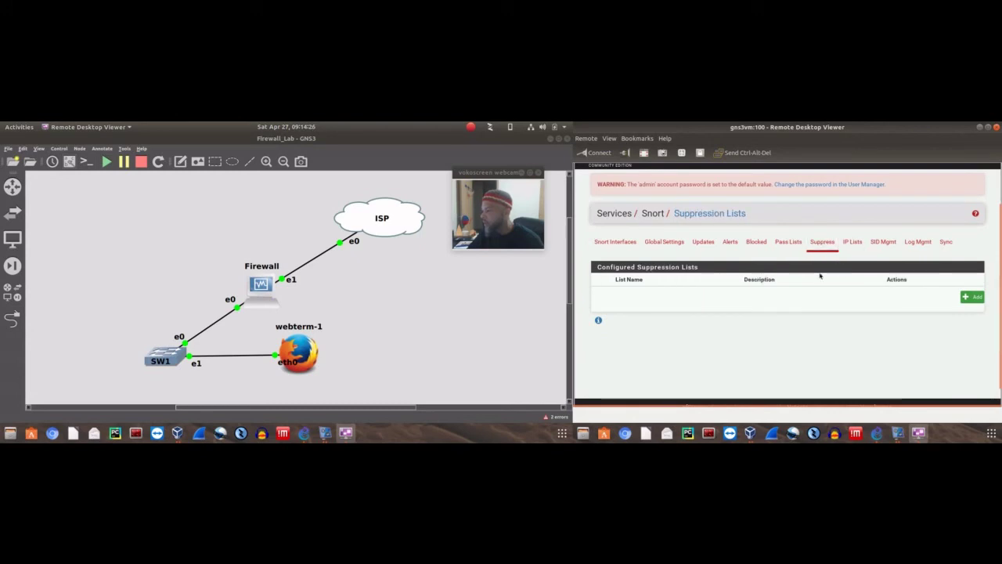
{"action": "left_click", "coordinate": [853, 244]}
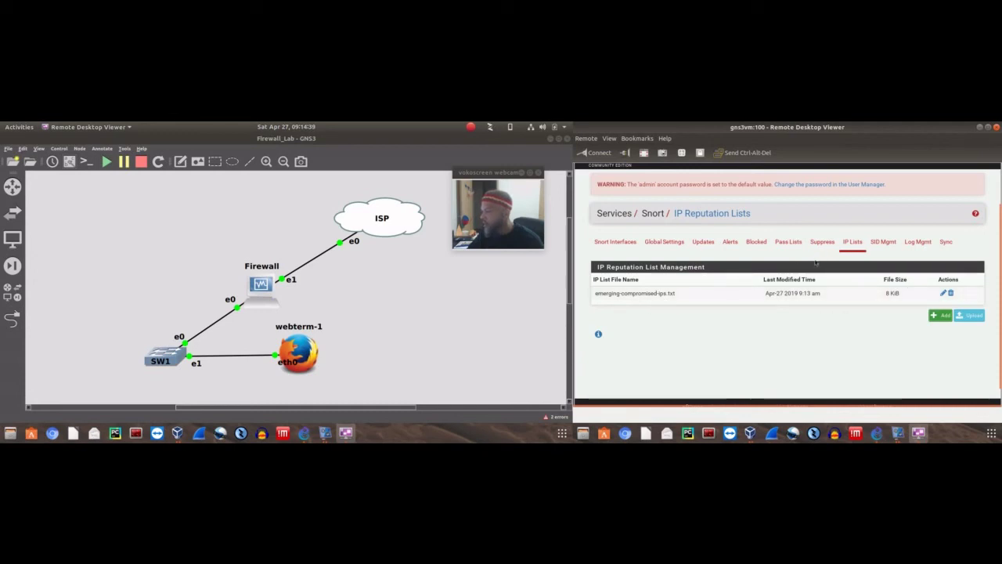
View SID Mgmt, Sync and Log Mgmt, then return to the Snort Interfaces overview
{"action": "left_click", "coordinate": [882, 244]}
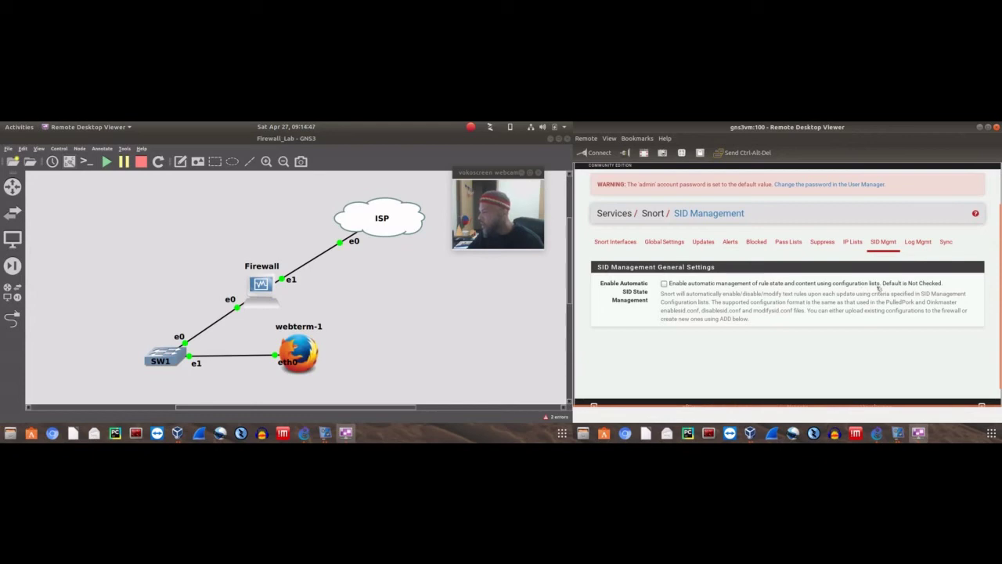
{"action": "left_click", "coordinate": [946, 242]}
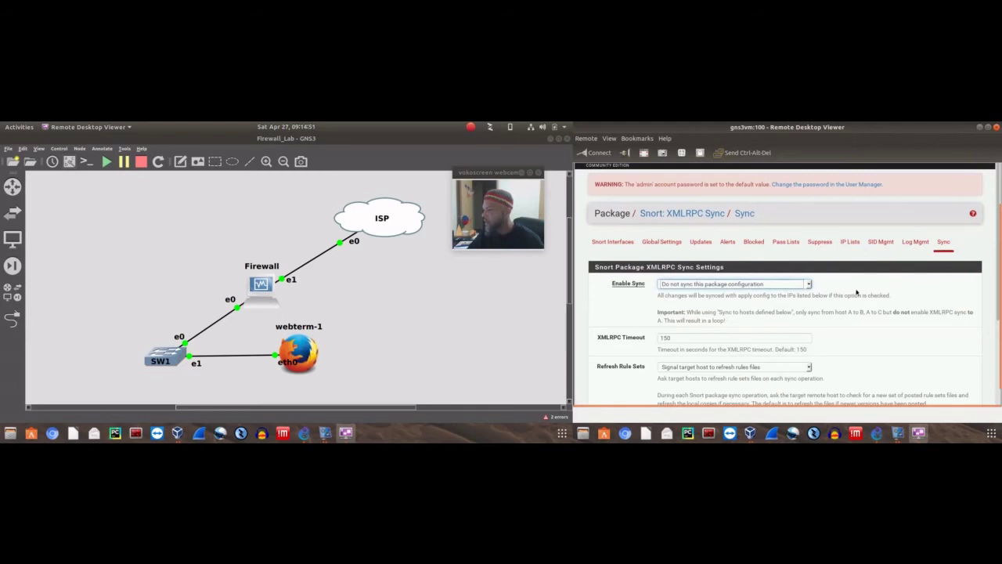
{"action": "scroll", "coordinate": [908, 283], "scroll_direction": "down", "scroll_amount": 3}
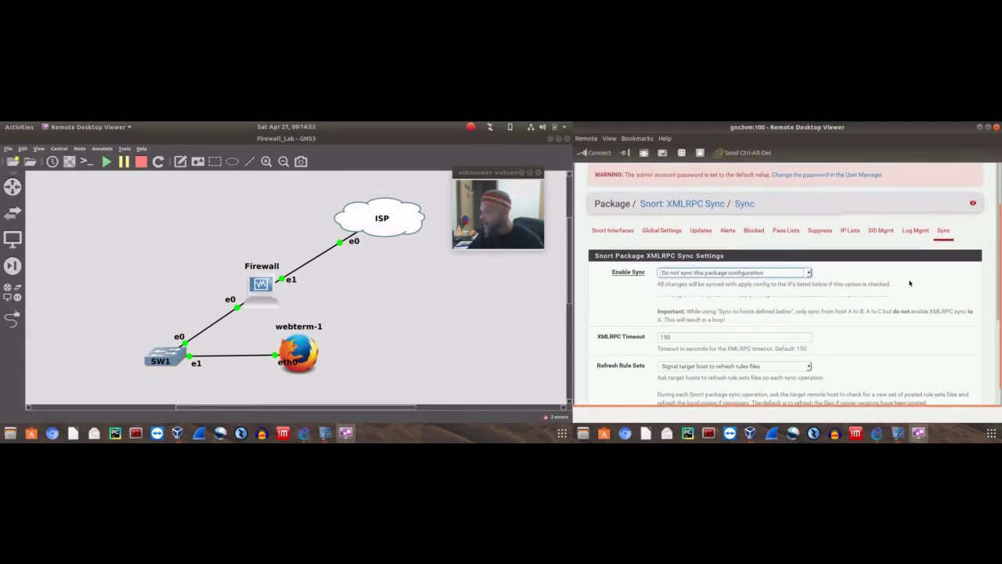
{"action": "scroll", "coordinate": [910, 278], "scroll_direction": "down", "scroll_amount": 1}
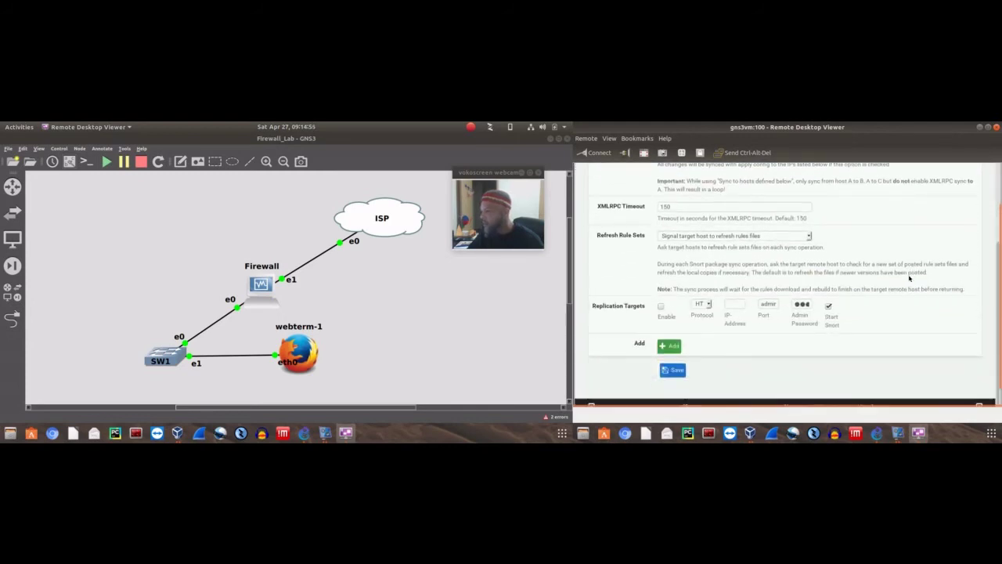
{"action": "scroll", "coordinate": [909, 278], "scroll_direction": "up", "scroll_amount": 4}
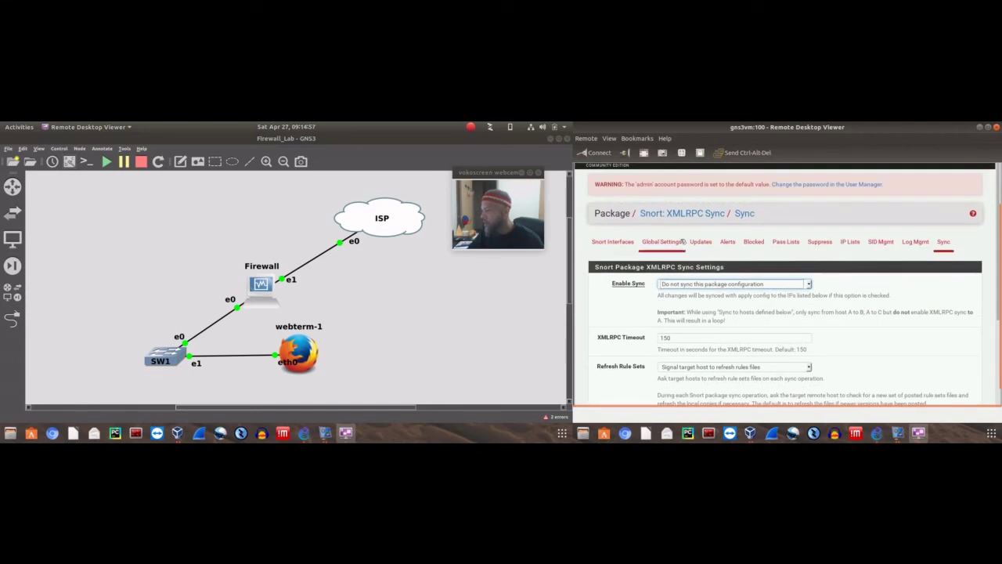
{"action": "left_click", "coordinate": [915, 242]}
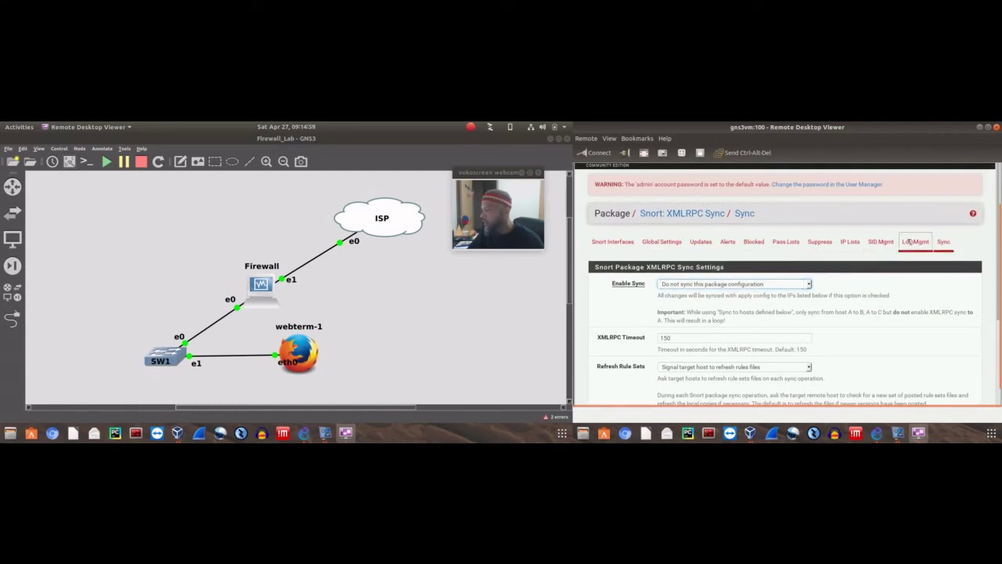
{"action": "left_click", "coordinate": [619, 244]}
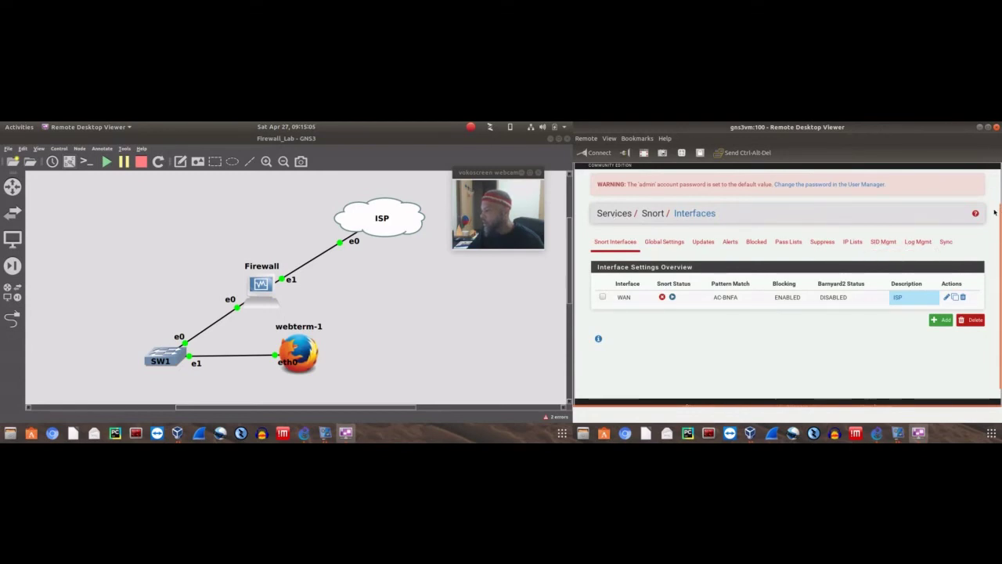
Go to Services > SNMP and review the page: daemon disabled, polling port 161
{"action": "left_click_drag", "start_coordinate": [999, 212], "coordinate": [999, 162]}
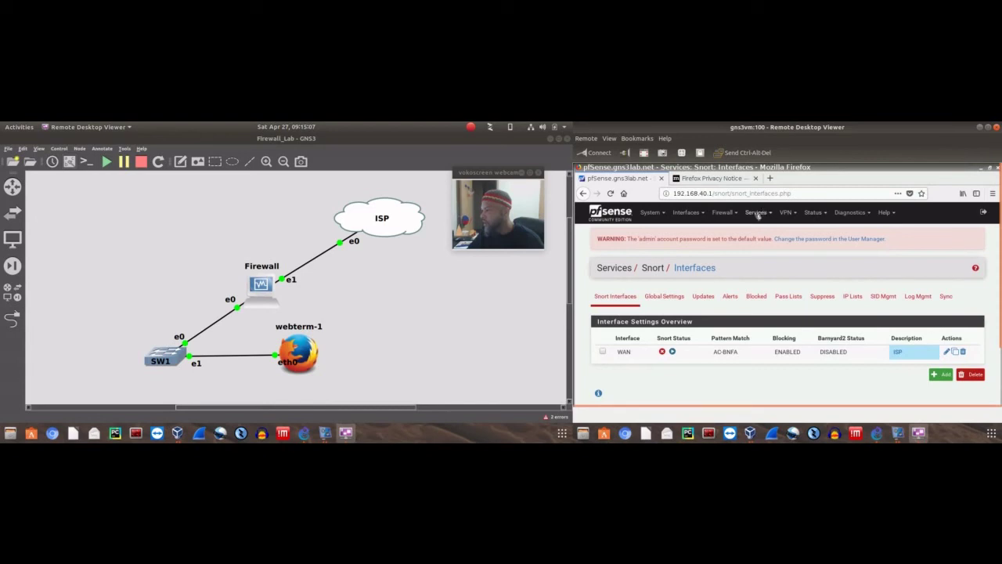
{"action": "left_click", "coordinate": [756, 213]}
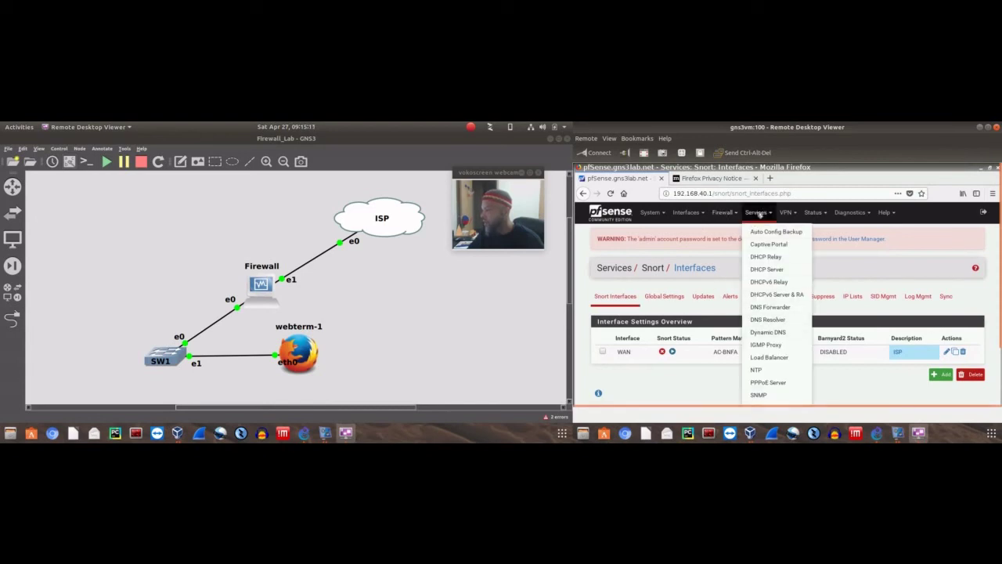
{"action": "left_click", "coordinate": [758, 213]}
{"action": "left_click", "coordinate": [759, 213]}
{"action": "scroll", "coordinate": [999, 227], "scroll_direction": "down", "scroll_amount": 2}
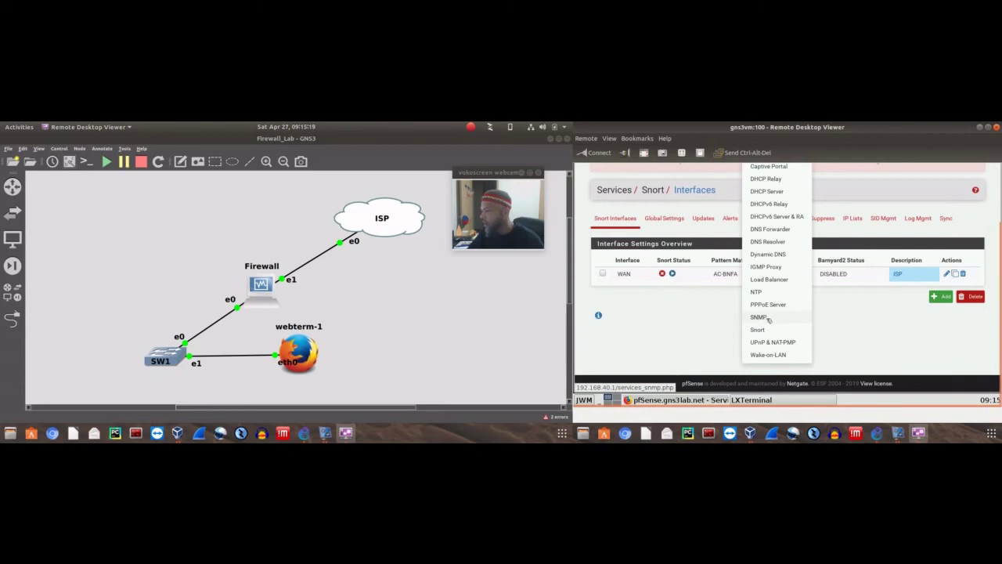
{"action": "left_click", "coordinate": [759, 318]}
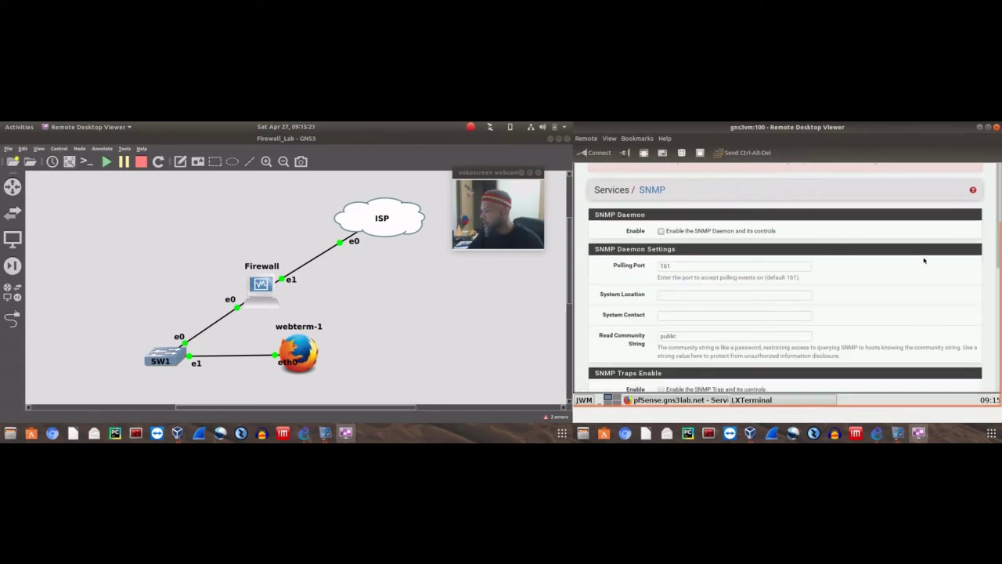
{"action": "scroll", "coordinate": [924, 261], "scroll_direction": "down", "scroll_amount": 3}
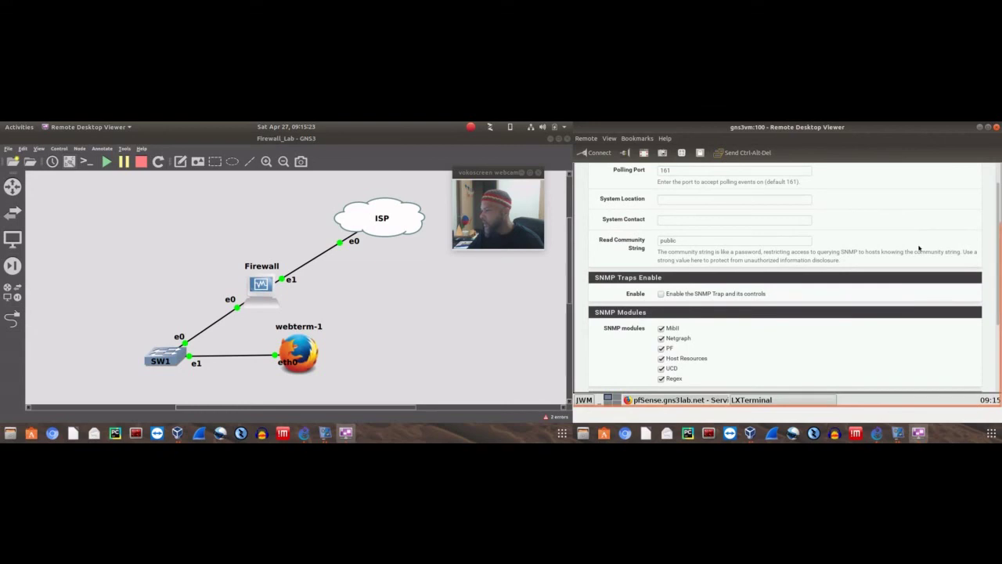
{"action": "scroll", "coordinate": [875, 256], "scroll_direction": "down", "scroll_amount": 3}
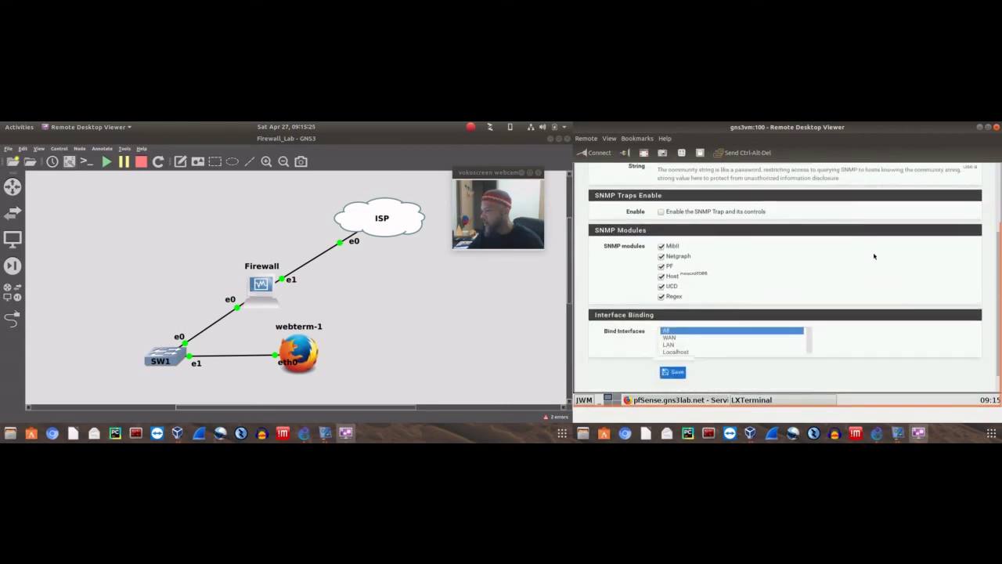
{"action": "scroll", "coordinate": [997, 245], "scroll_direction": "up", "scroll_amount": 2}
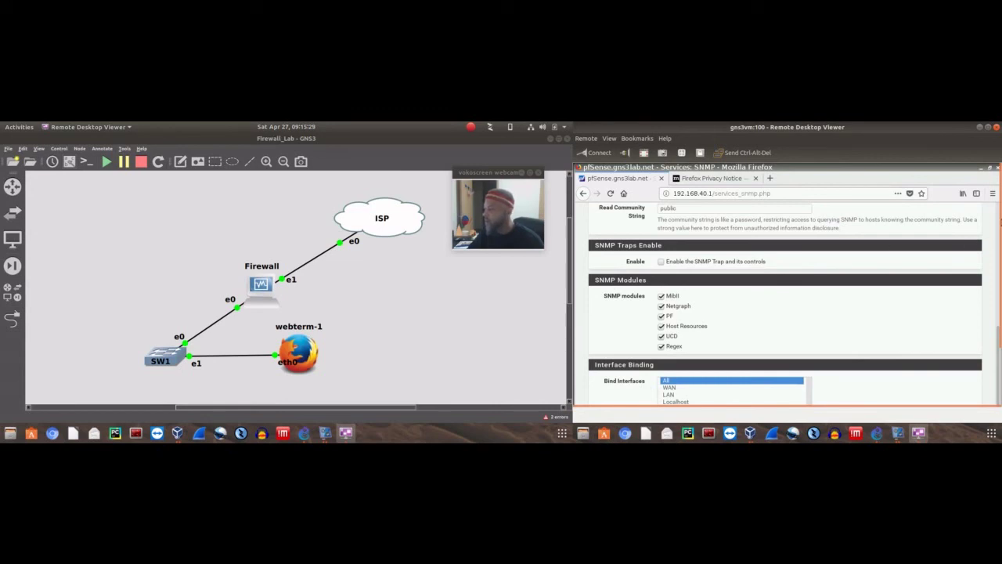
{"action": "scroll", "coordinate": [950, 308], "scroll_direction": "up", "scroll_amount": 5}
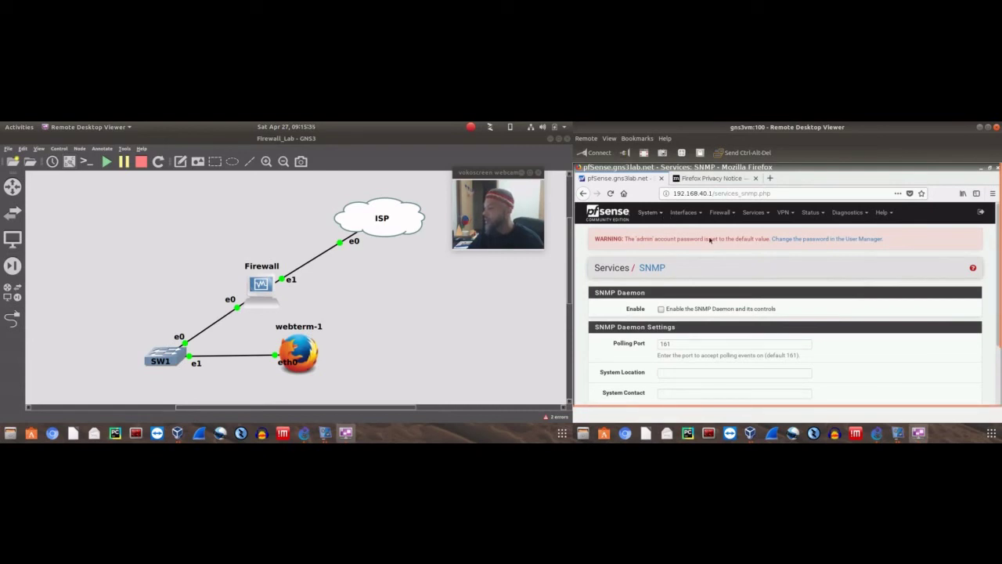
{"action": "left_click", "coordinate": [684, 213]}
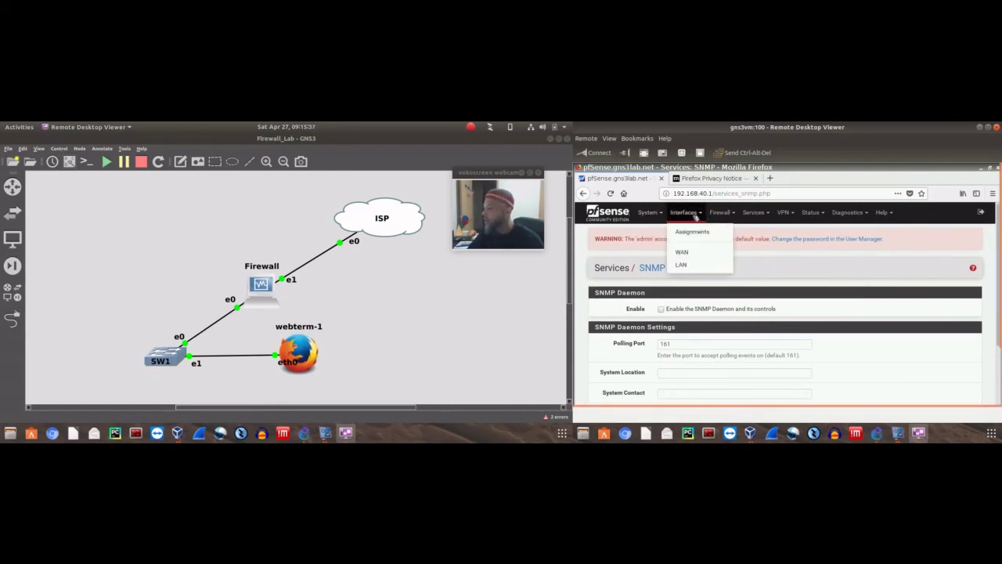
{"action": "left_click", "coordinate": [694, 217]}
{"action": "left_click", "coordinate": [694, 216]}
{"action": "left_click", "coordinate": [892, 214]}
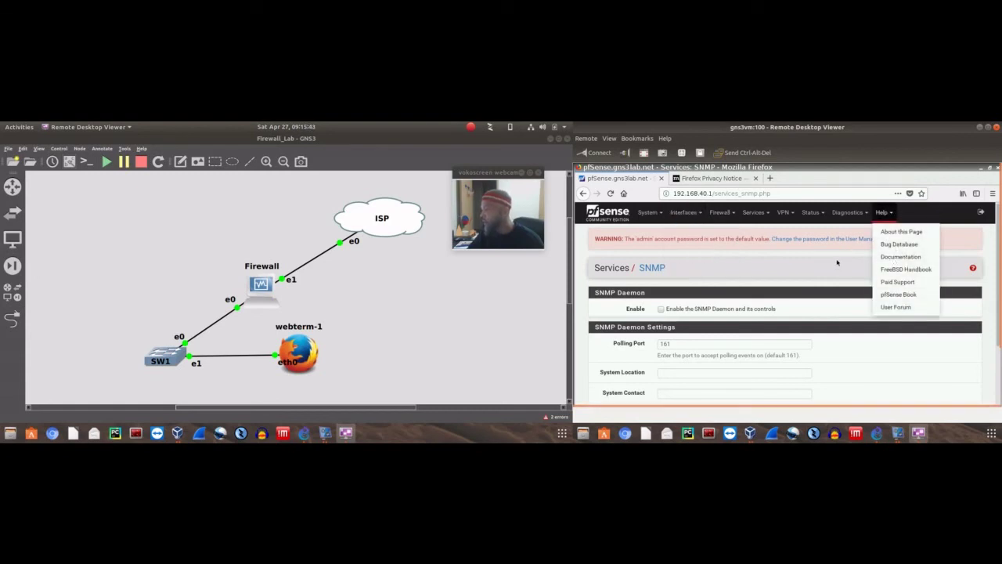
{"action": "left_click", "coordinate": [812, 212]}
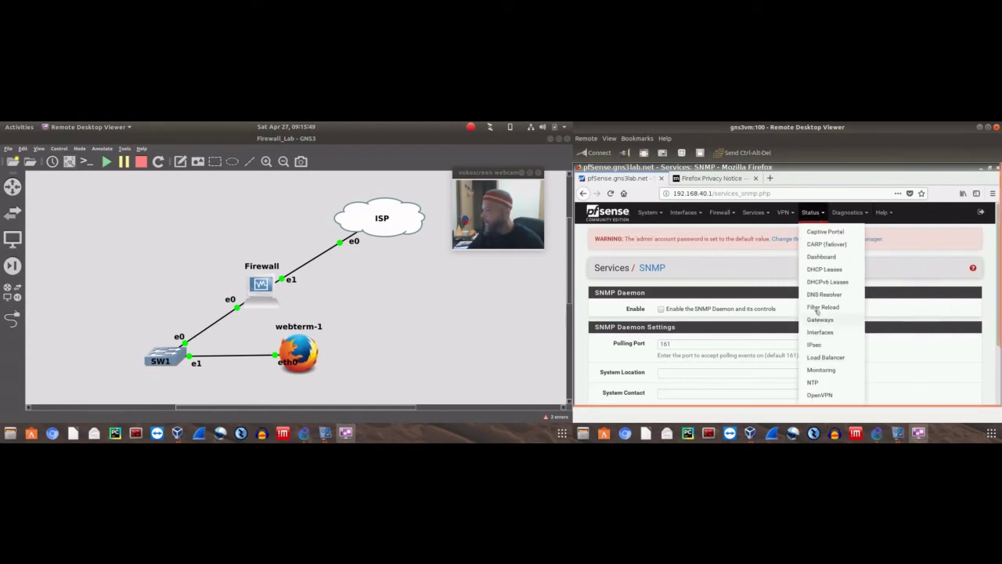
{"action": "left_click", "coordinate": [740, 246]}
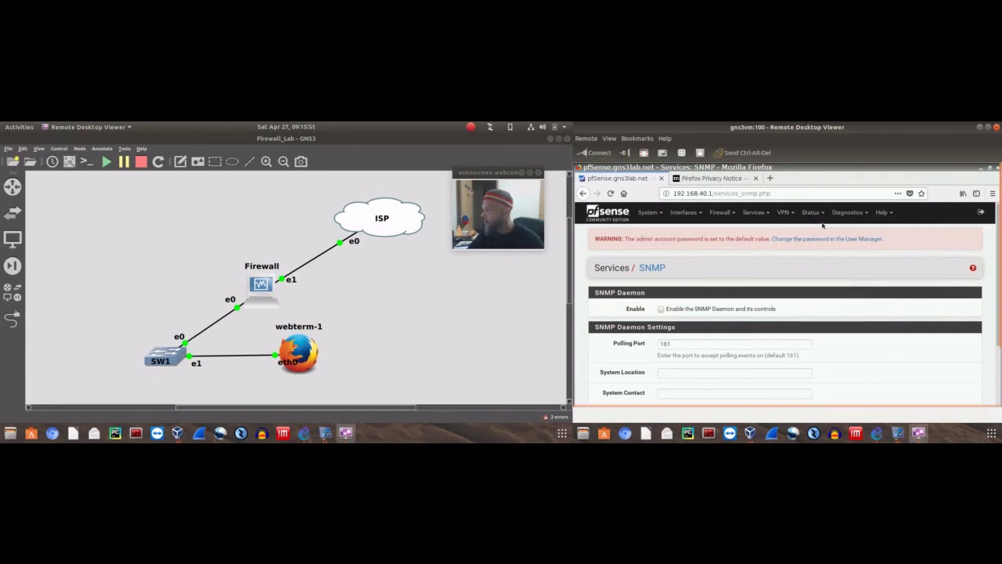
{"action": "left_click", "coordinate": [816, 213]}
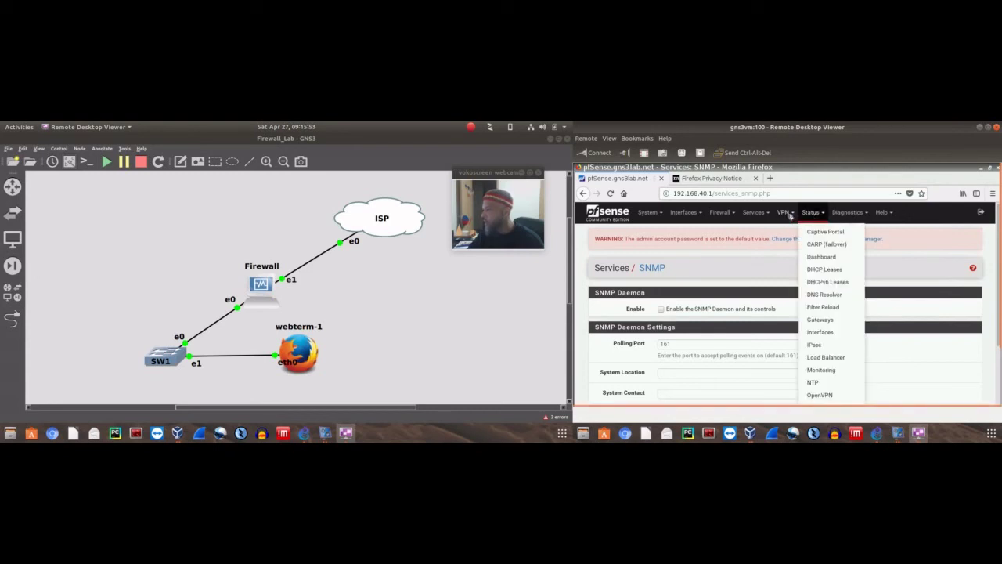
{"action": "left_click", "coordinate": [789, 215]}
{"action": "left_click", "coordinate": [789, 214]}
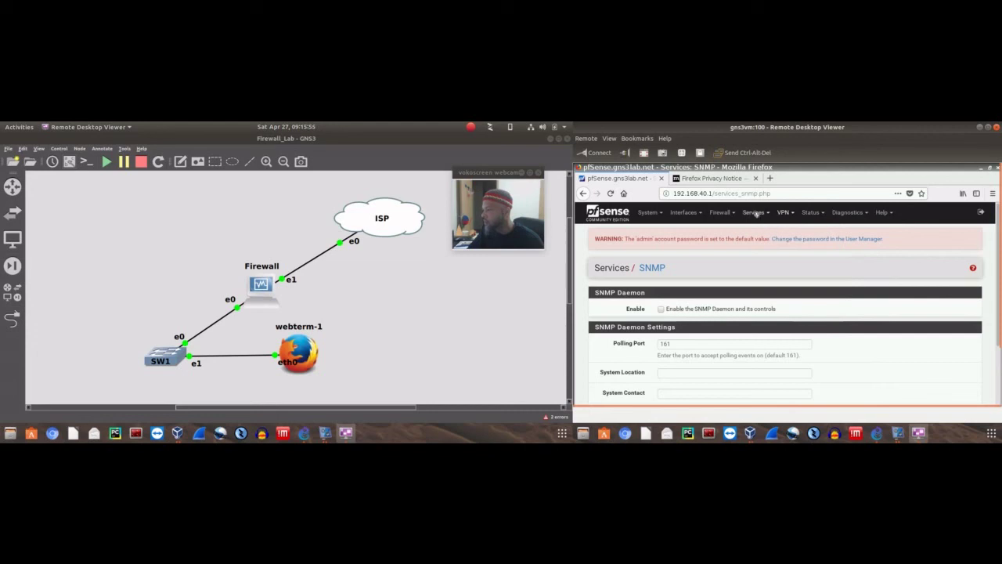
{"action": "left_click", "coordinate": [754, 213]}
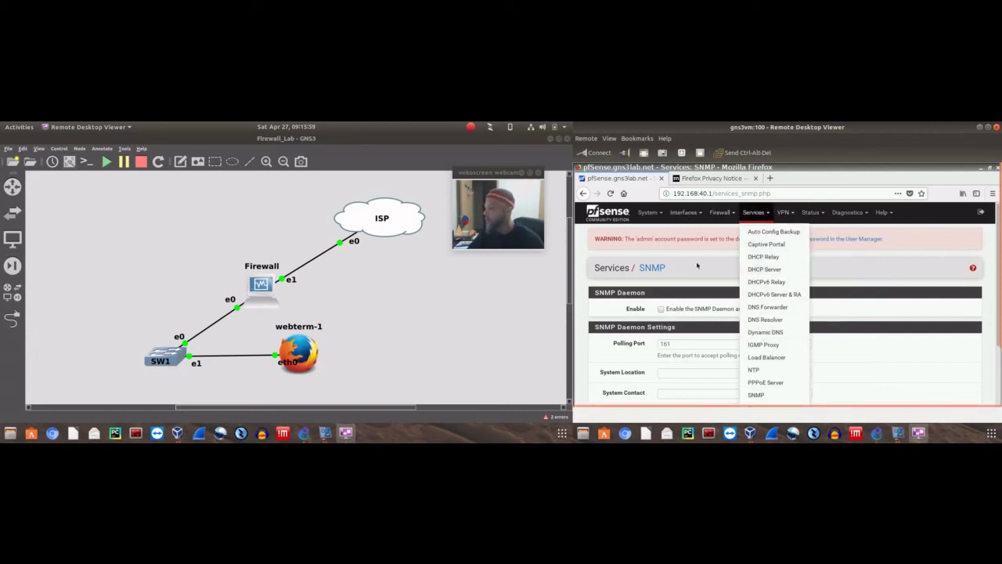
{"action": "left_click", "coordinate": [696, 274]}
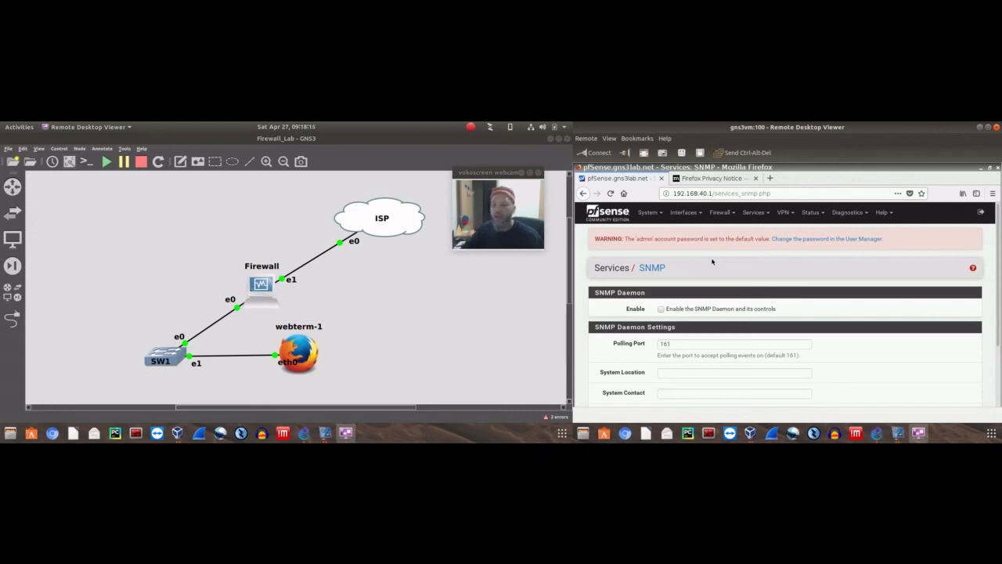
Show the Remmina tray menu of saved remote desktop connections
{"action": "left_click", "coordinate": [489, 127]}
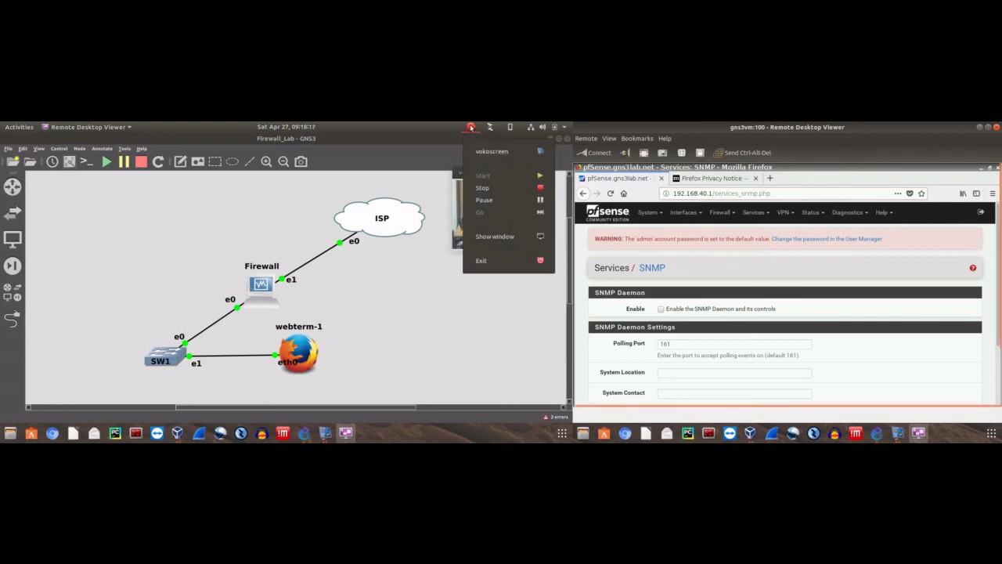